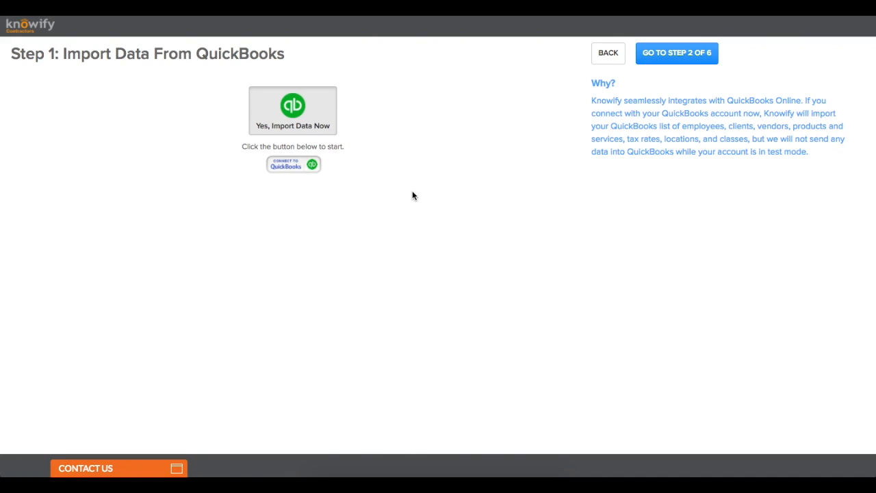
# Step: Go to Step 2 and auto-fill the company's street address, city, zip and state from the lookup's first suggestion
pyautogui.click(658, 58)
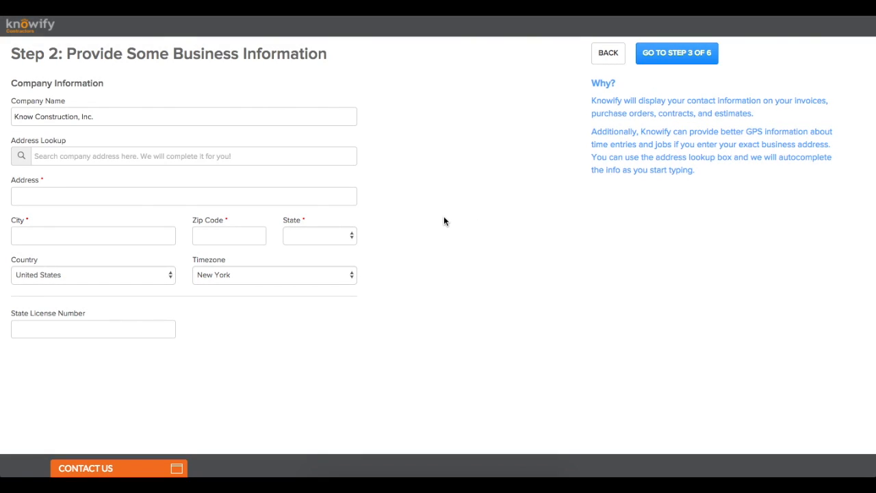
pyautogui.click(248, 162)
pyautogui.write('45 broad')
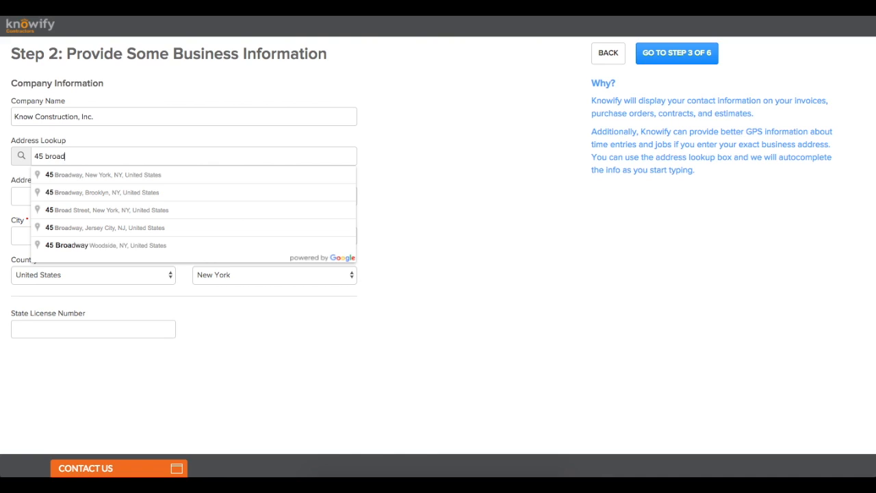
pyautogui.write('way')
pyautogui.click(190, 174)
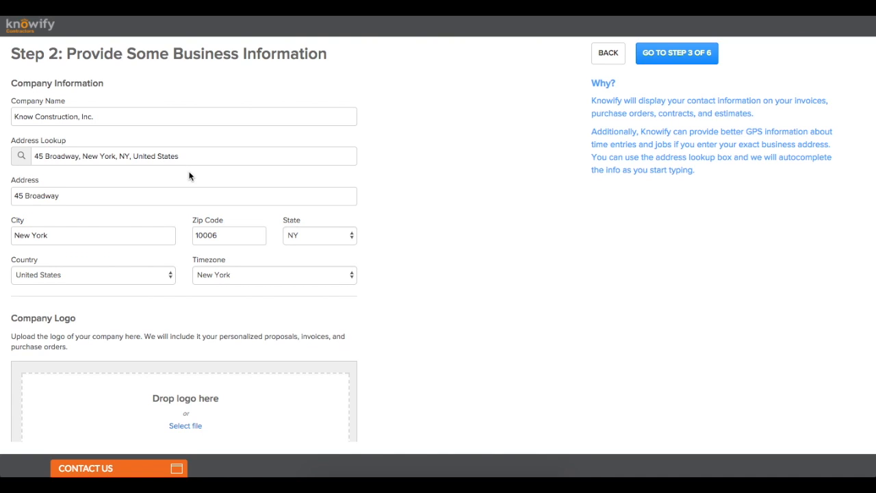
pyautogui.scroll(-5, 209, 203)
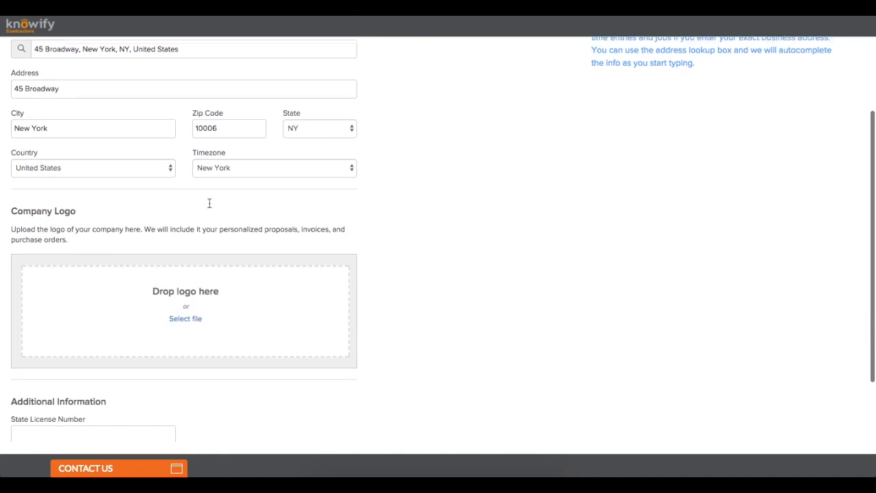
pyautogui.scroll(-1, 209, 205)
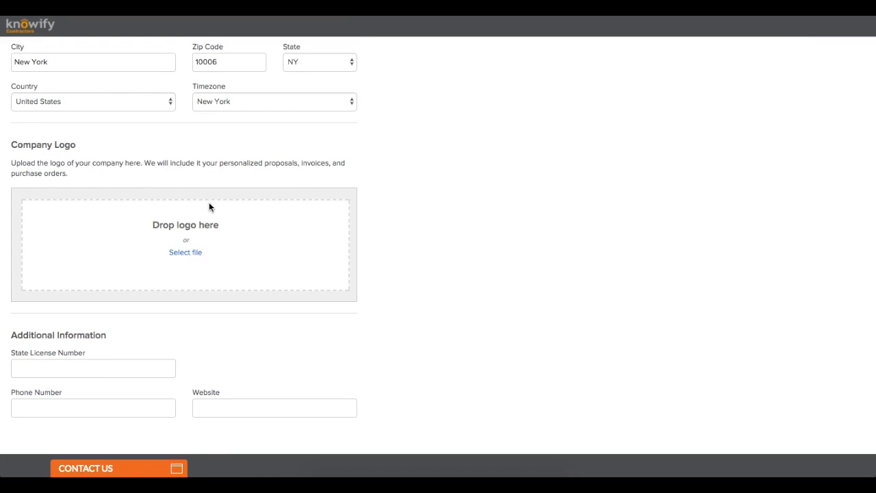
# Step: Upload KnowConstruction.png as the company logo
pyautogui.click(190, 258)
pyautogui.doubleClick(377, 71)
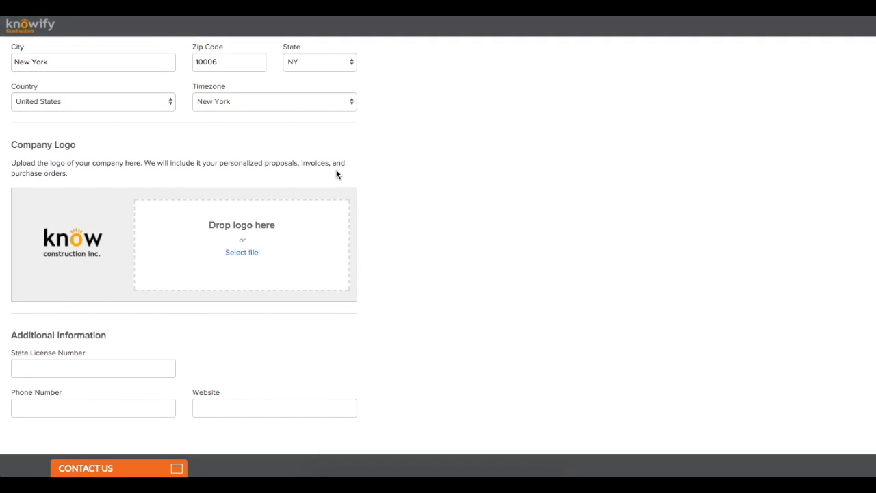
pyautogui.scroll(-1, 336, 173)
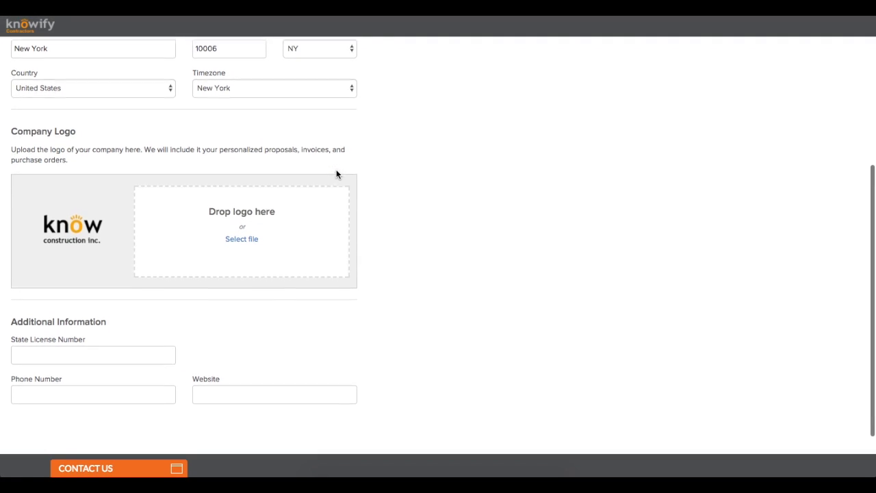
pyautogui.click(127, 352)
pyautogui.write('230868')
pyautogui.click(91, 389)
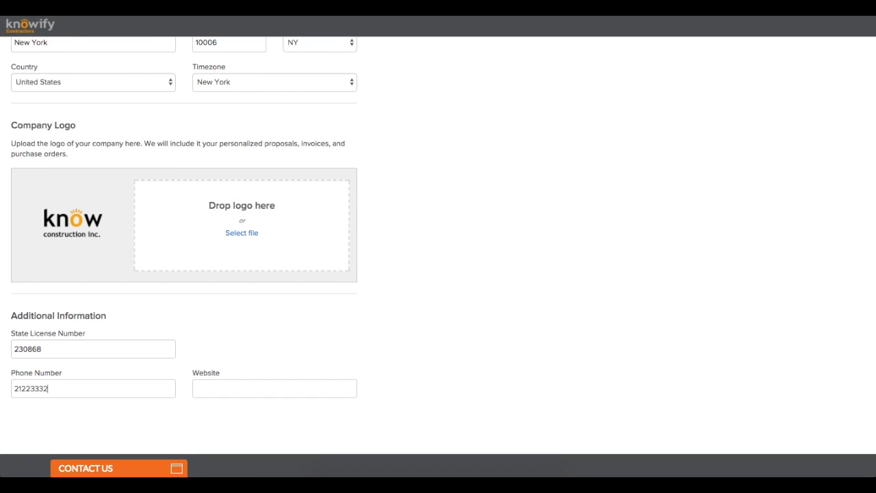
pyautogui.press('Tab')
pyautogui.write('knowify.com')
pyautogui.click(196, 389)
pyautogui.write('www.')
pyautogui.scroll(5, 282, 359)
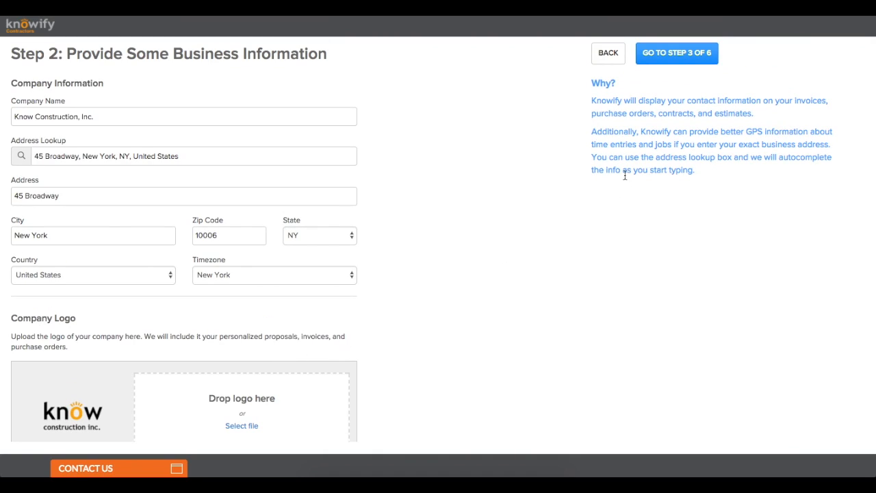
# Step: On Step 3, choose Trade/Specialty Contractor, mixed construction and service work, and AIA-style invoicing set to Yes
pyautogui.click(690, 65)
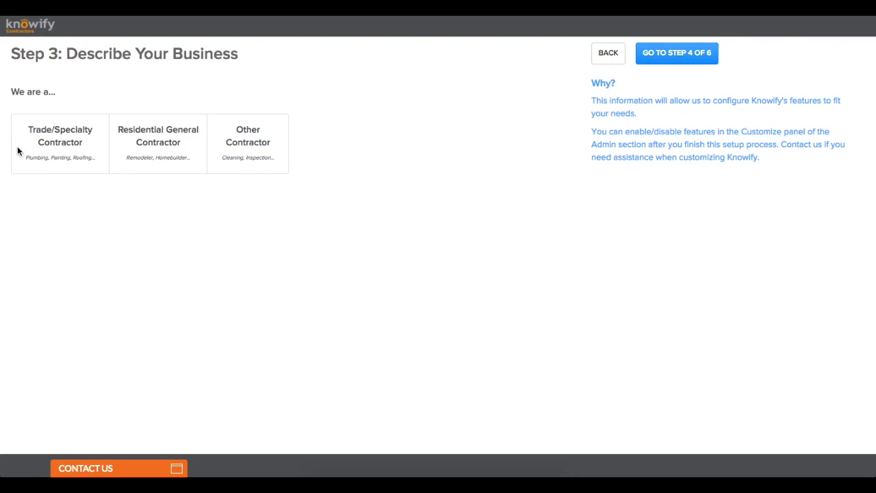
pyautogui.click(49, 170)
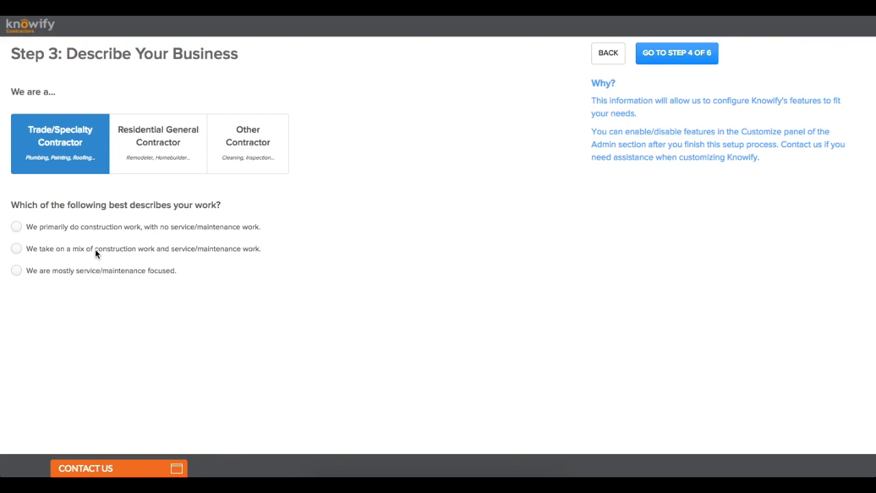
pyautogui.click(190, 253)
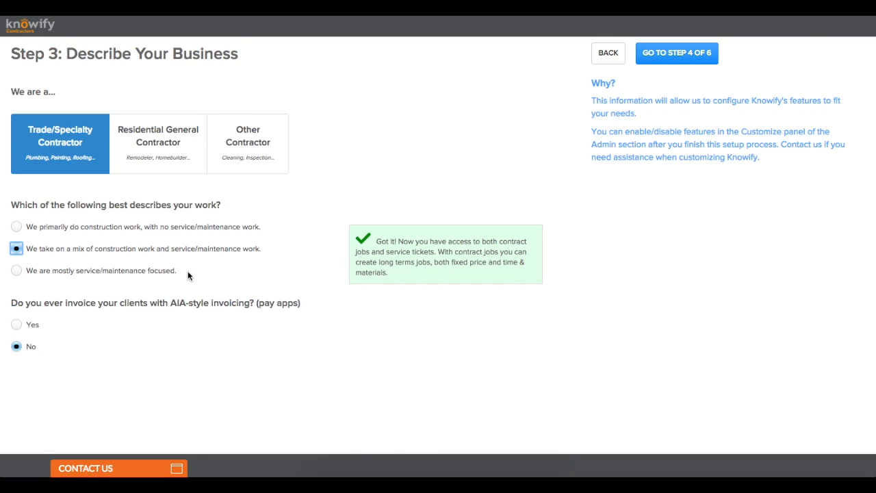
pyautogui.moveTo(170, 305)
pyautogui.mouseDown()
pyautogui.moveTo(299, 307)
pyautogui.moveTo(170, 305)
pyautogui.mouseUp()
pyautogui.click(16, 325)
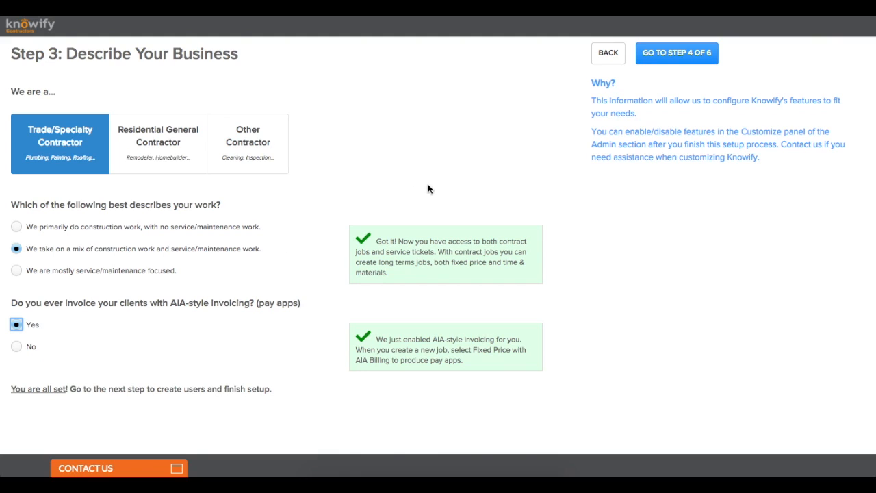
# Step: On Step 4, pick 'Everything: I need a complete job management solution' as the main reason, then continue to Step 5
pyautogui.click(671, 53)
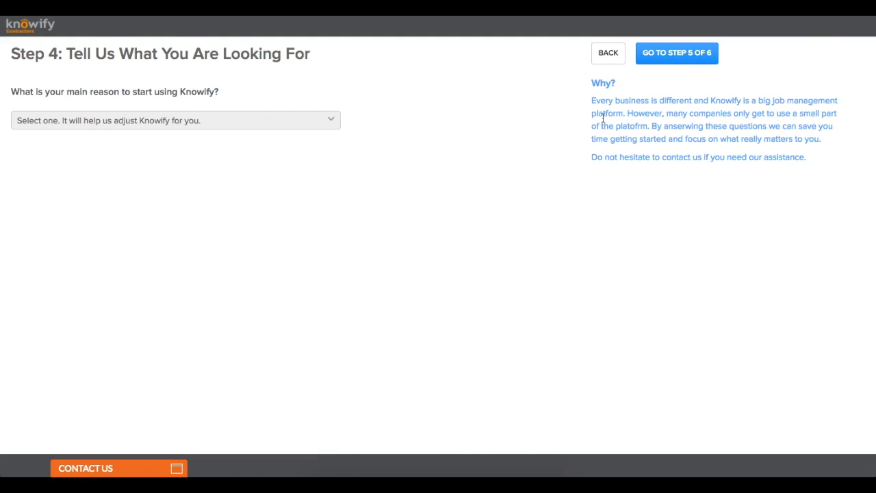
pyautogui.click(229, 124)
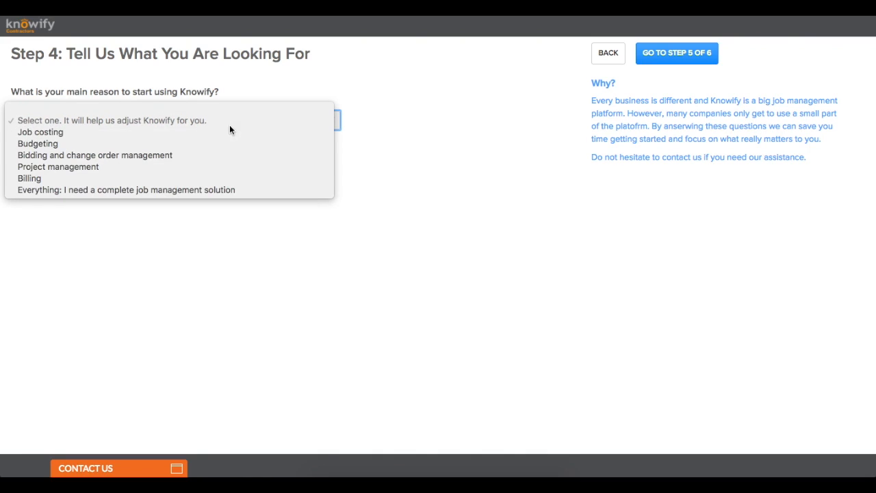
pyautogui.click(247, 192)
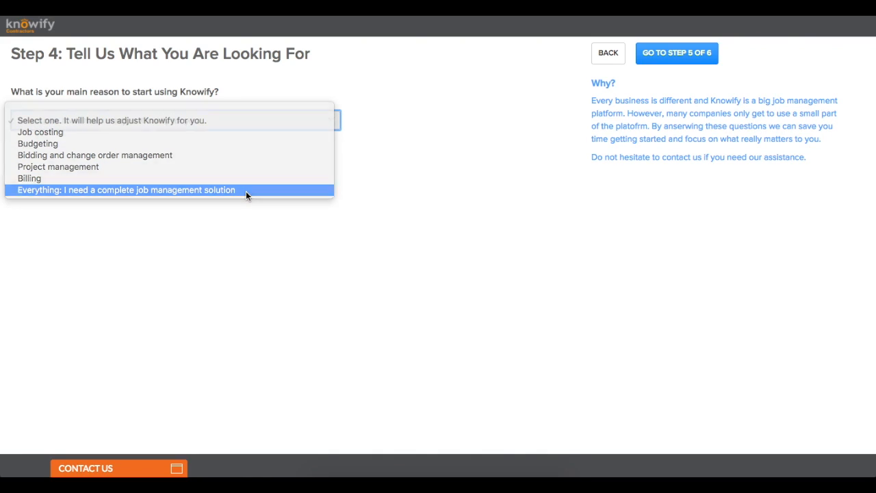
pyautogui.click(671, 55)
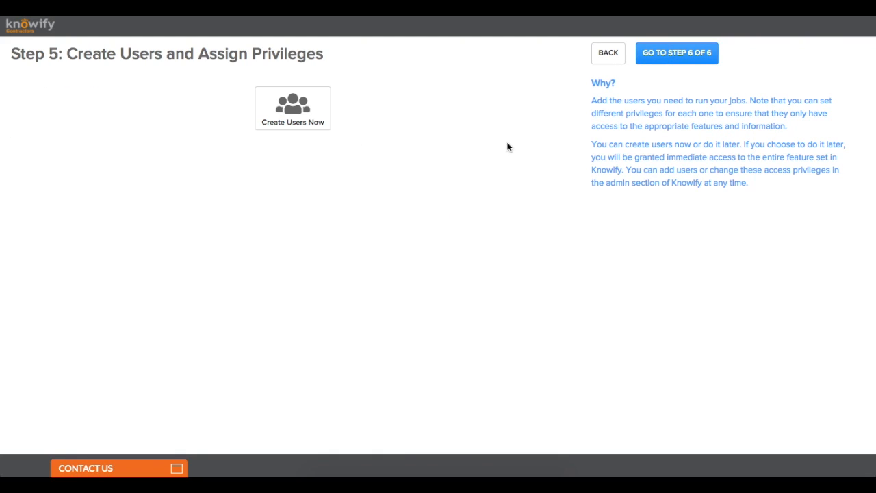
# Step: Open the admin user and replace the placeholder first and last name with the owner's name
pyautogui.click(328, 129)
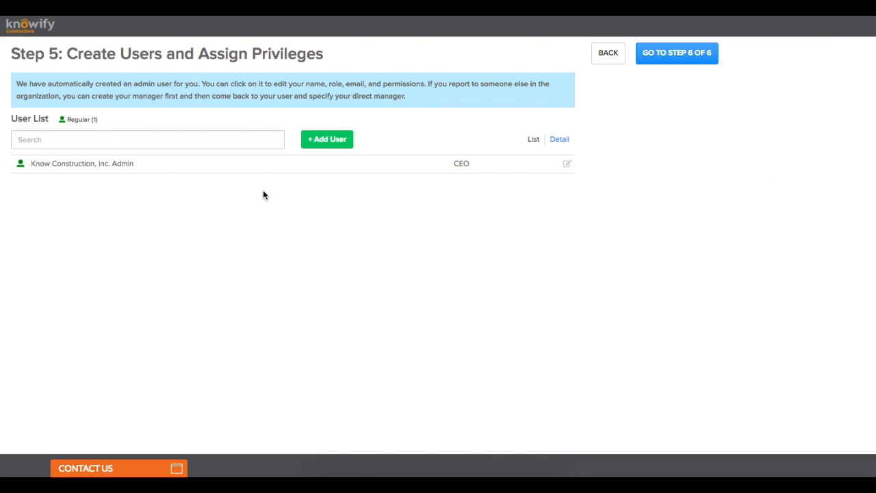
pyautogui.click(119, 172)
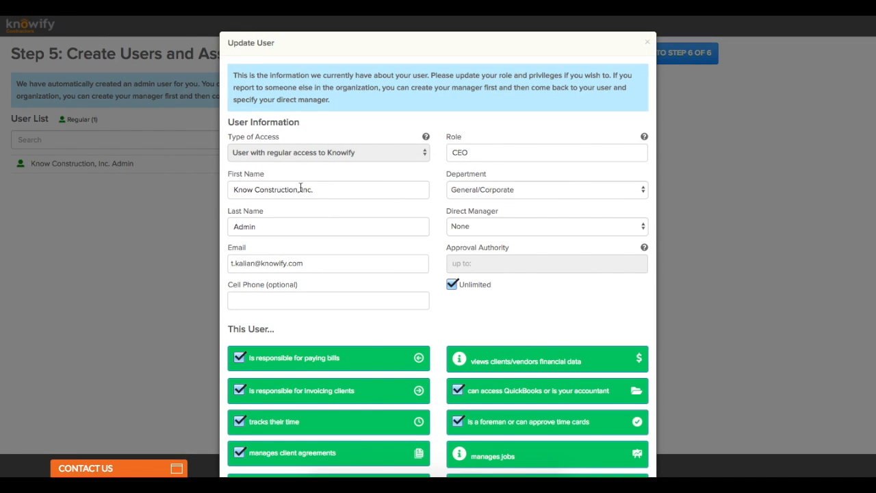
pyautogui.moveTo(325, 189); pyautogui.dragTo(318, 169)
pyautogui.moveTo(317, 232); pyautogui.dragTo(310, 195)
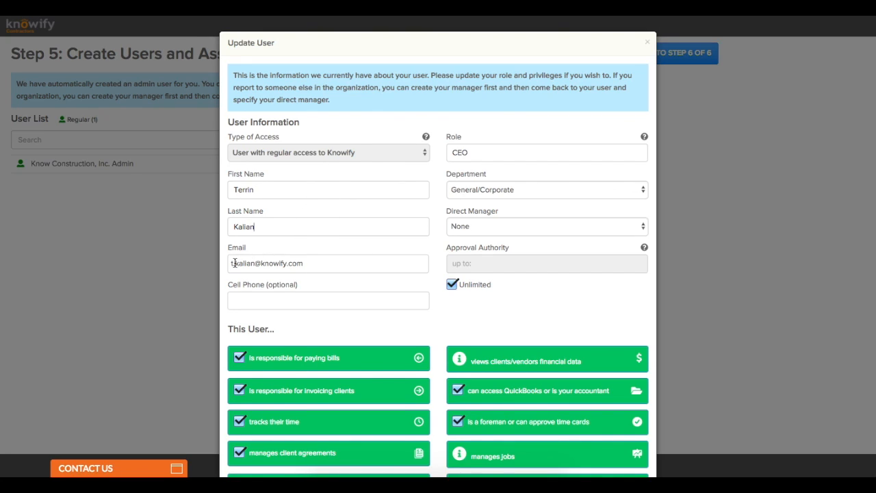
# Step: Edit the admin's e-mail to drop a dot and add a +demo tag, then save the changes
pyautogui.click(234, 263)
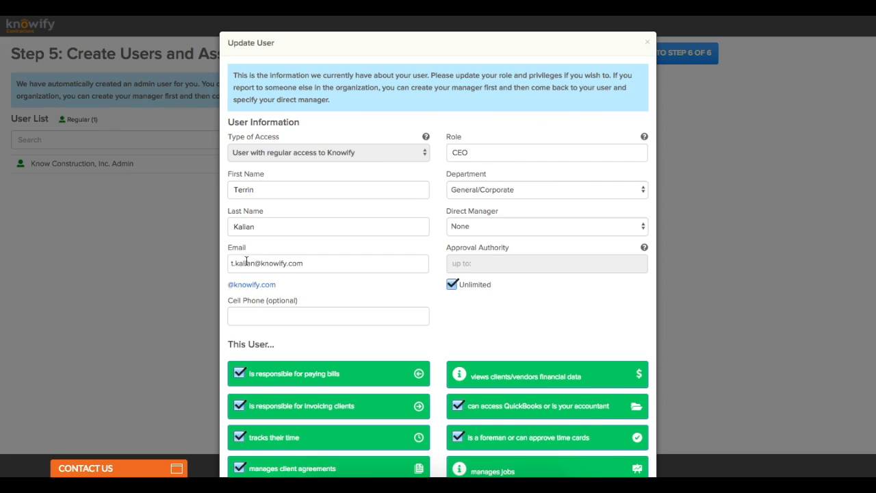
pyautogui.press('BackSpace')
pyautogui.click(253, 263)
pyautogui.write('+demo')
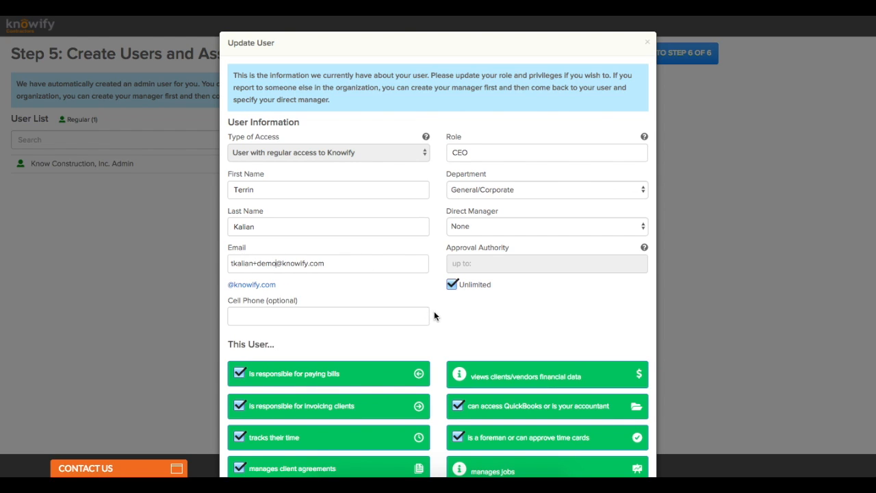
pyautogui.scroll(-3, 434, 315)
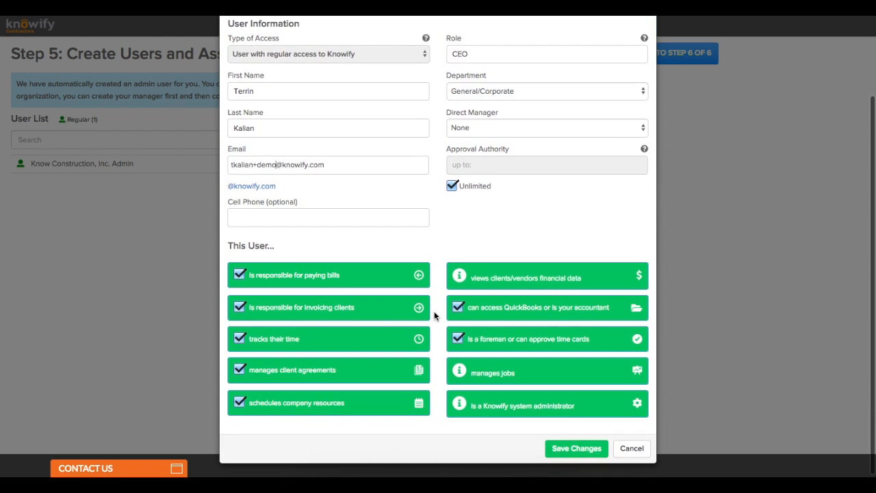
pyautogui.click(567, 449)
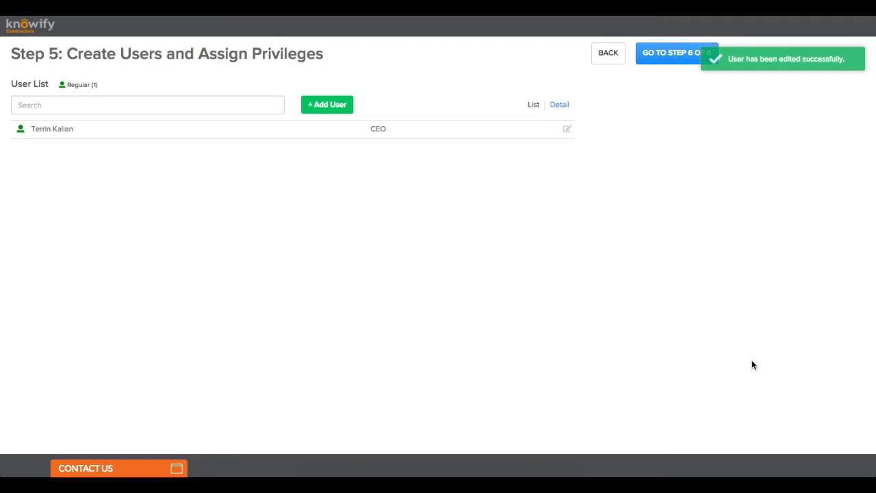
# Step: Add a new user with regular access to Knowify and enter their first and last name
pyautogui.click(319, 114)
pyautogui.click(309, 109)
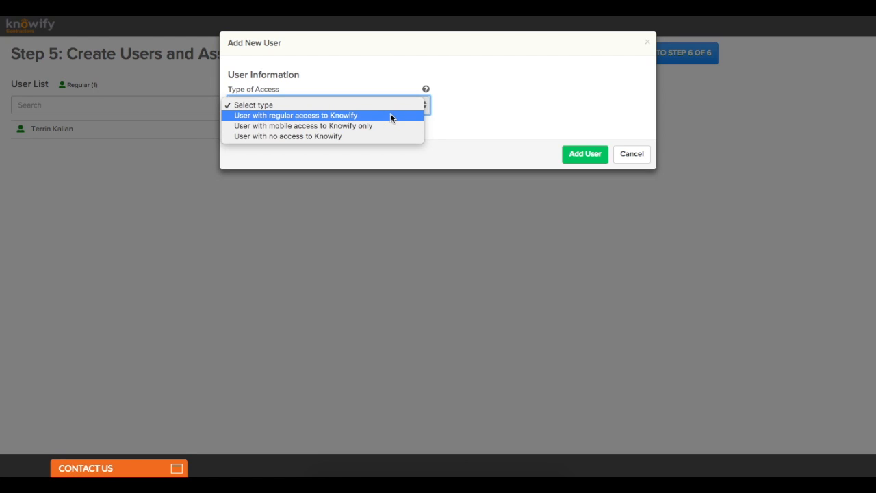
pyautogui.click(390, 115)
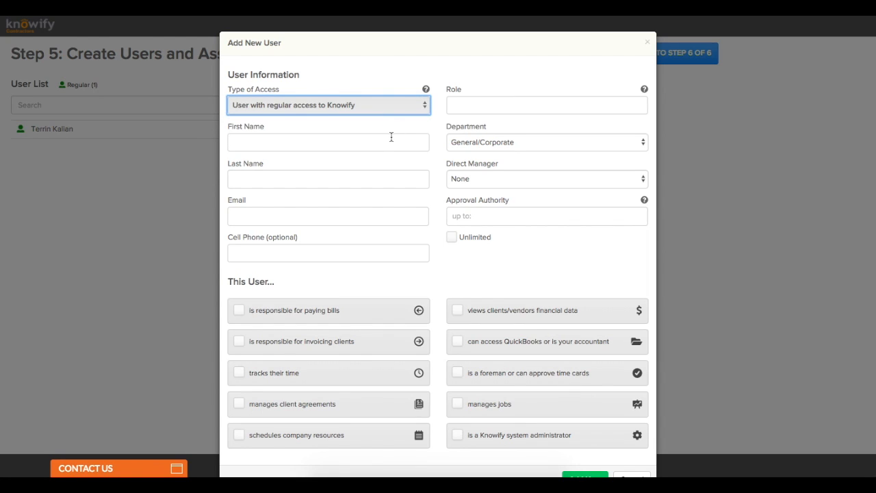
pyautogui.click(391, 138)
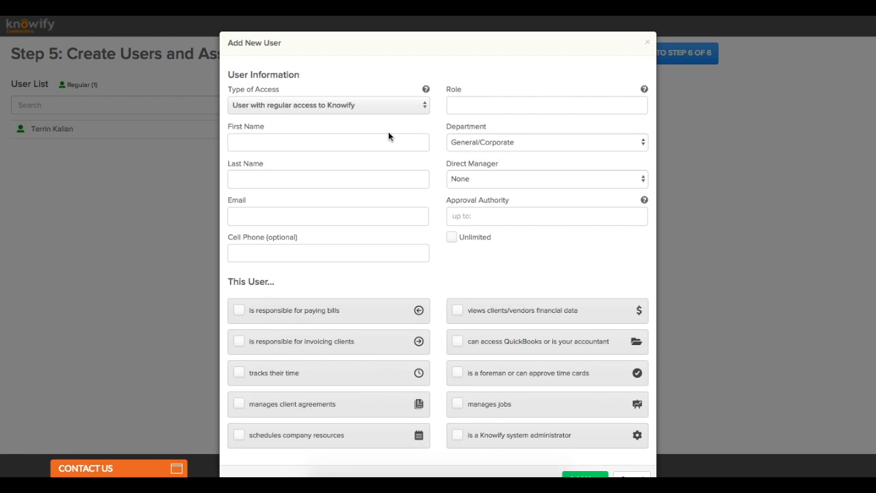
pyautogui.write('Paul')
pyautogui.click(362, 179)
pyautogui.write('McCartney')
pyautogui.click(345, 216)
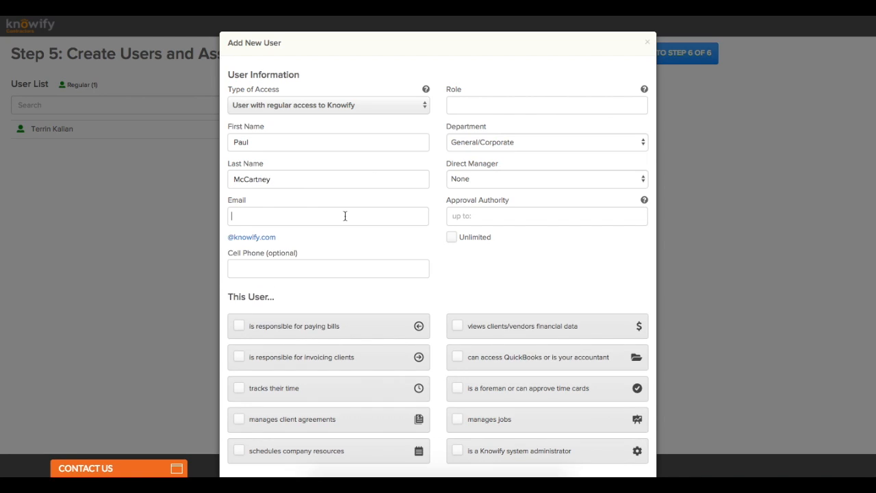
pyautogui.write('paulMccartney@knowify')
pyautogui.press('BackSpace')
pyautogui.press('BackSpace')
pyautogui.press('BackSpace')
pyautogui.press('BackSpace')
pyautogui.press('BackSpace')
pyautogui.press('BackSpace')
pyautogui.press('BackSpace')
pyautogui.press('BackSpace')
pyautogui.click(253, 239)
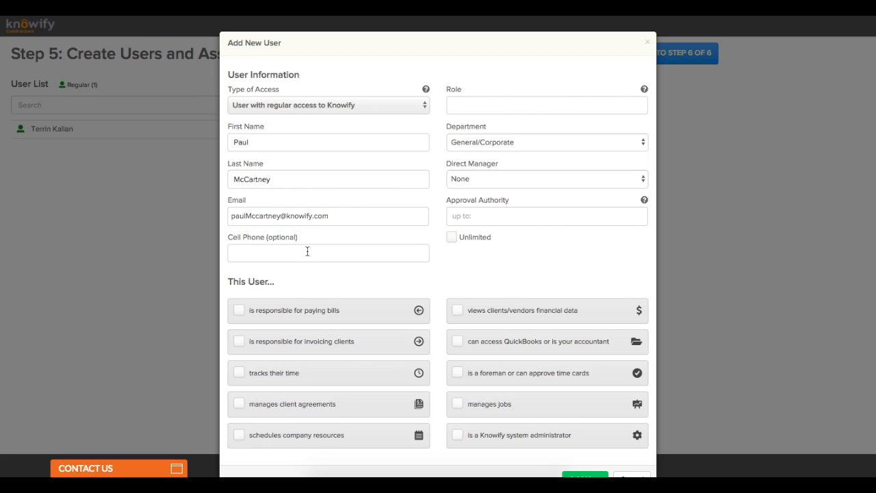
pyautogui.click(468, 101)
pyautogui.write('Project Manager')
pyautogui.scroll(-1, 475, 165)
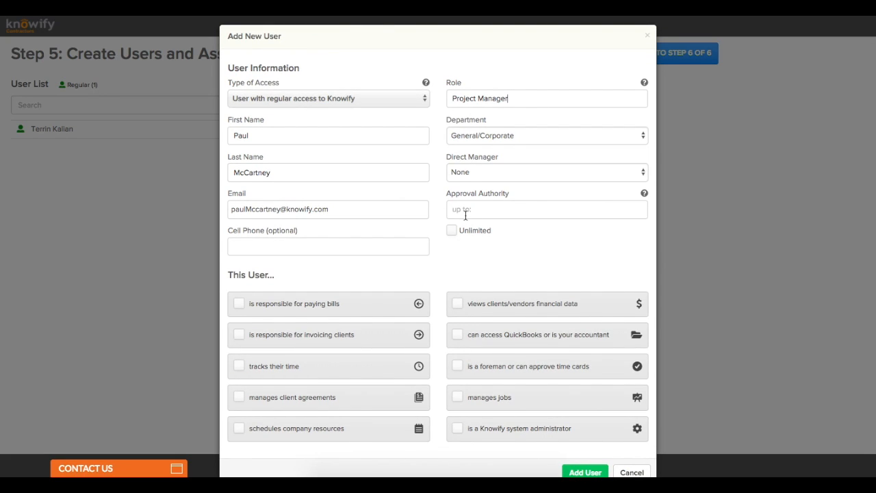
pyautogui.click(452, 231)
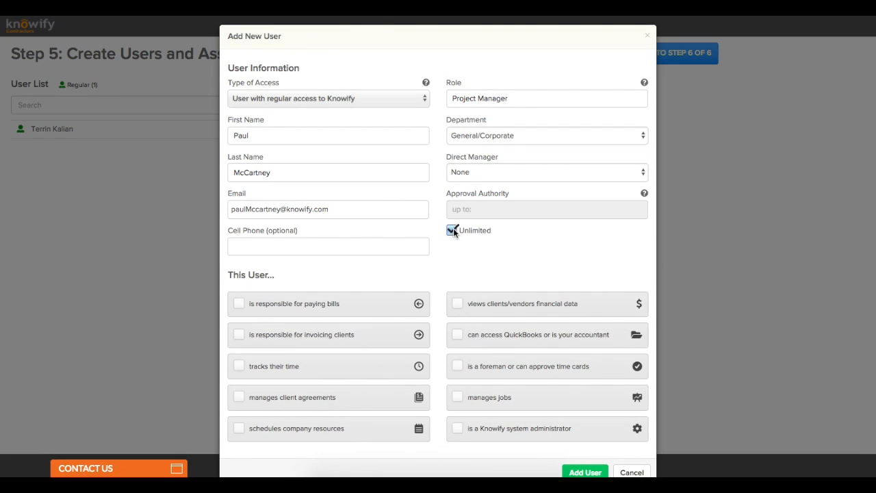
# Step: Grant time tracking, time card approval, resource scheduling and job management, leaving client agreements off, and save the user
pyautogui.scroll(-1, 497, 263)
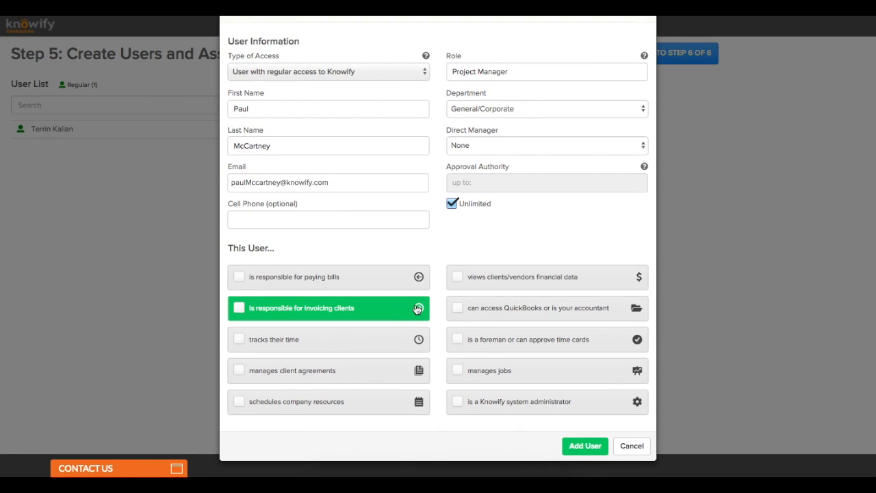
pyautogui.click(364, 382)
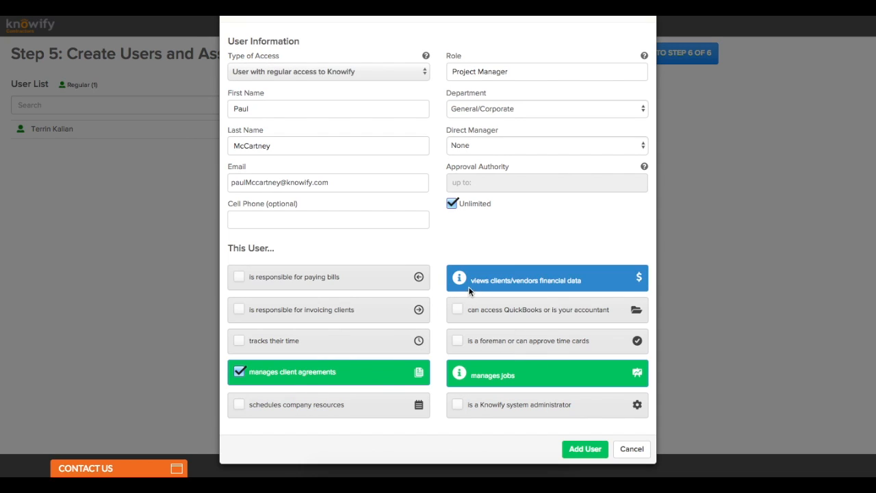
pyautogui.click(418, 374)
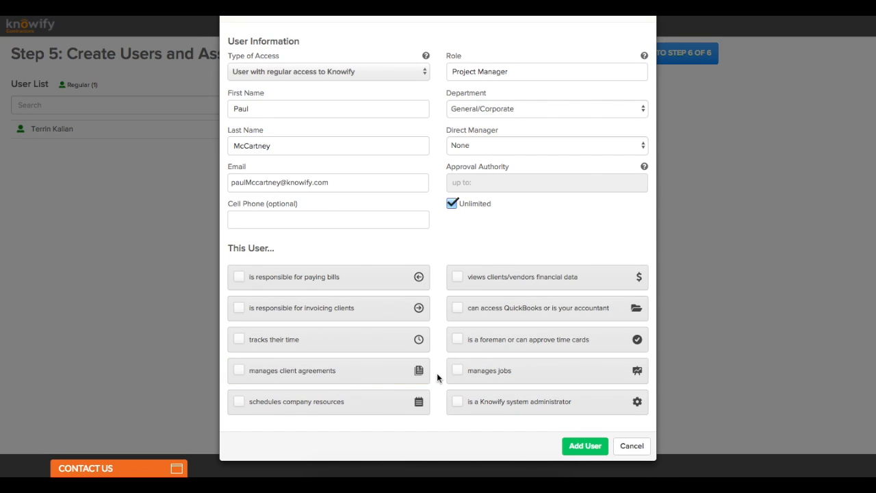
pyautogui.click(418, 340)
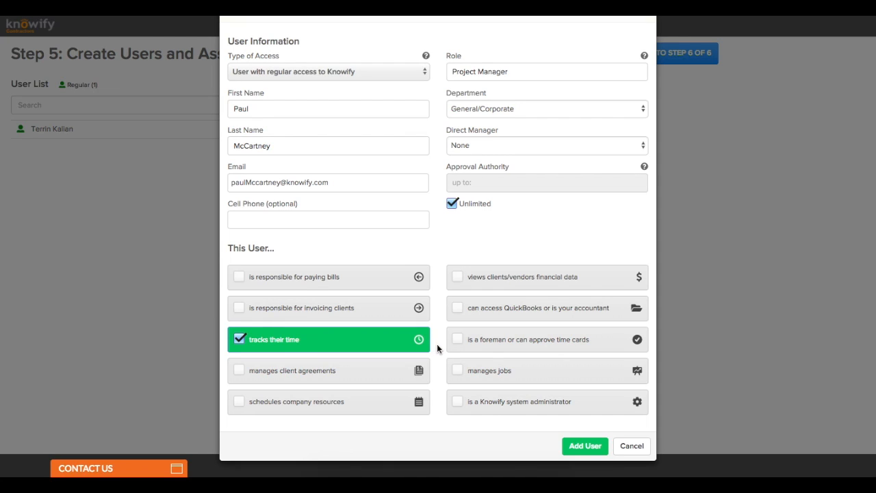
pyautogui.click(472, 346)
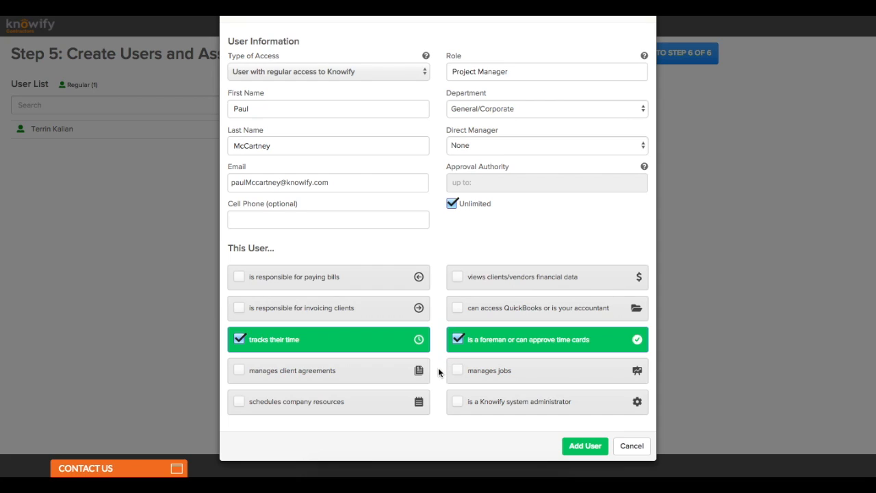
pyautogui.click(417, 409)
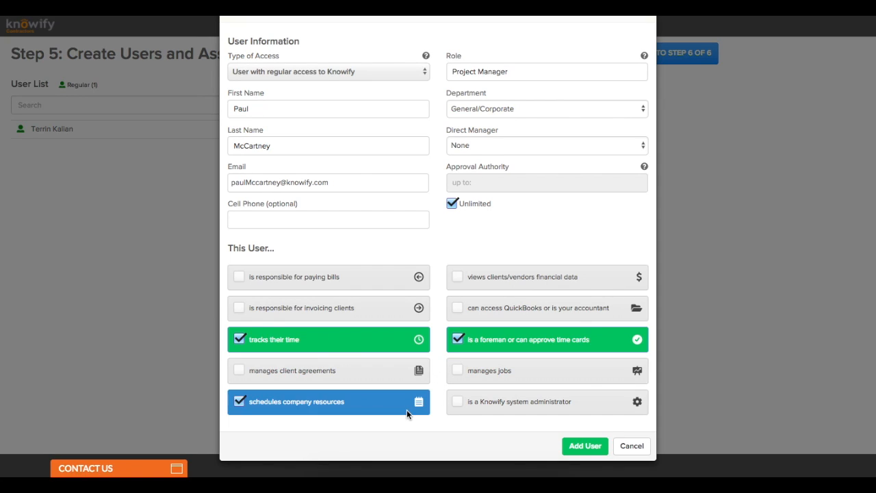
pyautogui.click(452, 381)
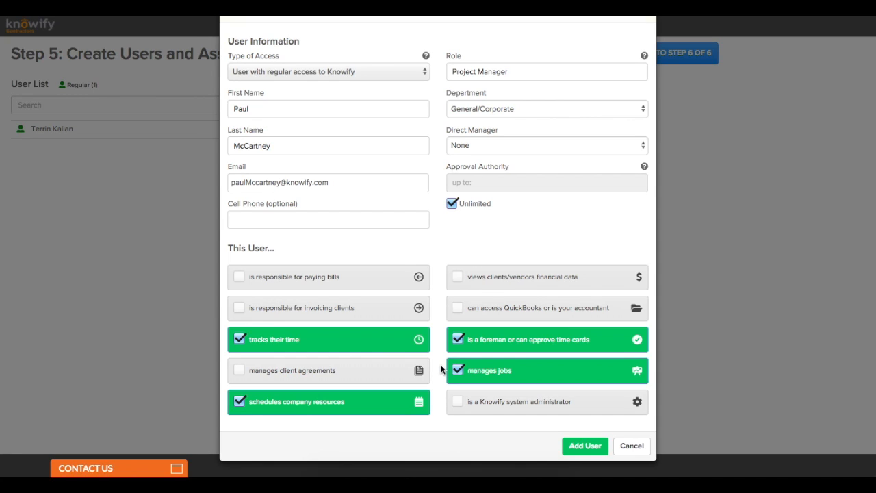
pyautogui.click(568, 448)
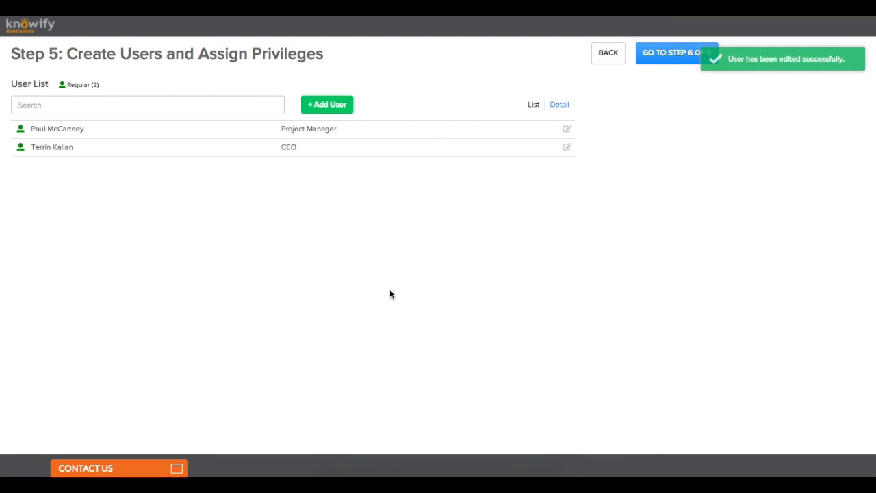
pyautogui.click(331, 104)
pyautogui.click(316, 104)
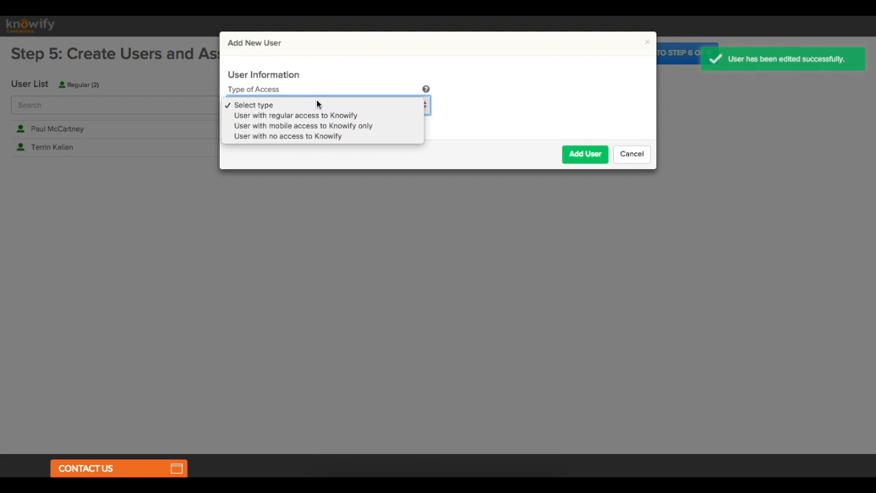
pyautogui.click(381, 126)
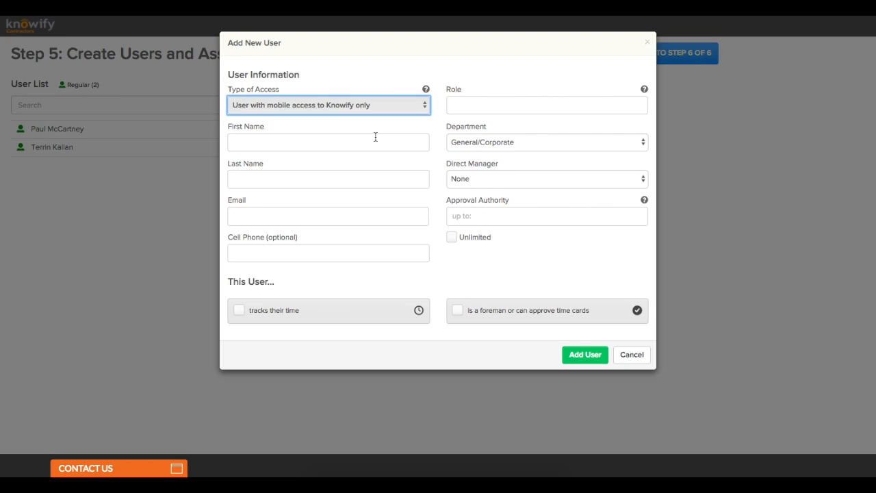
pyautogui.click(375, 140)
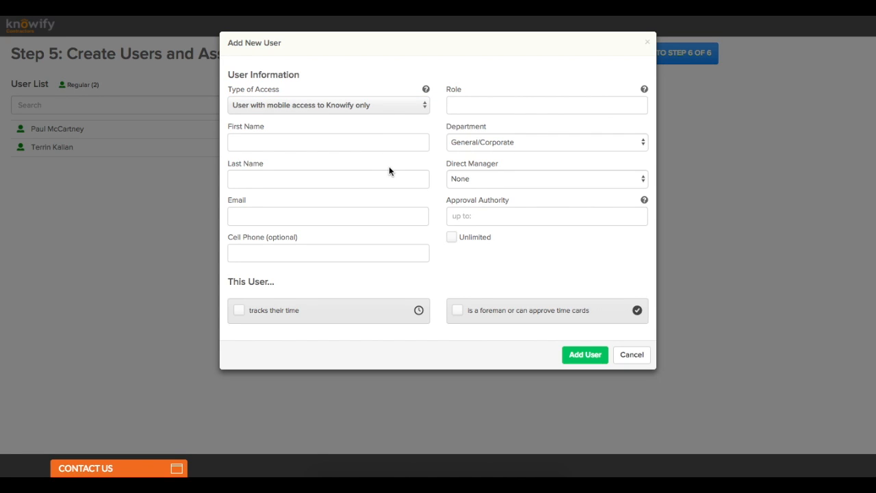
pyautogui.write('John')
pyautogui.click(381, 184)
pyautogui.write('Lennon')
pyautogui.click(361, 216)
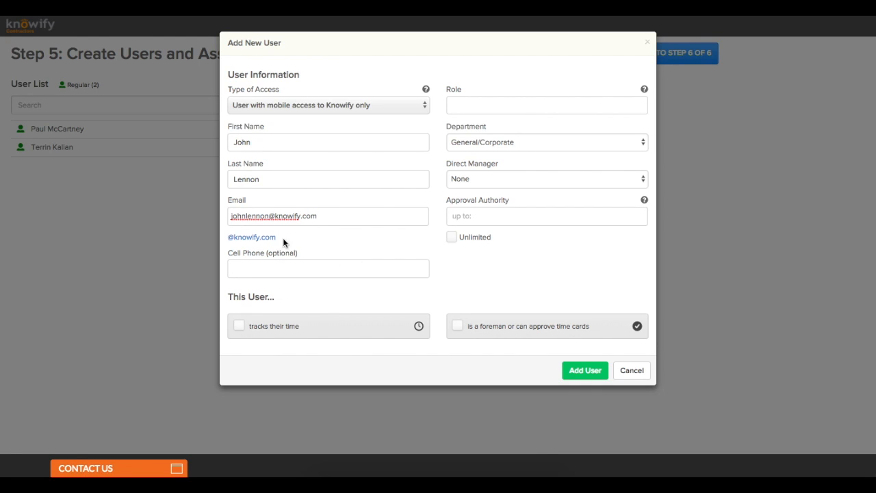
# Step: Set role Tradesman and $100.00 approval authority, and allow tracking time and approving time cards
pyautogui.click(478, 109)
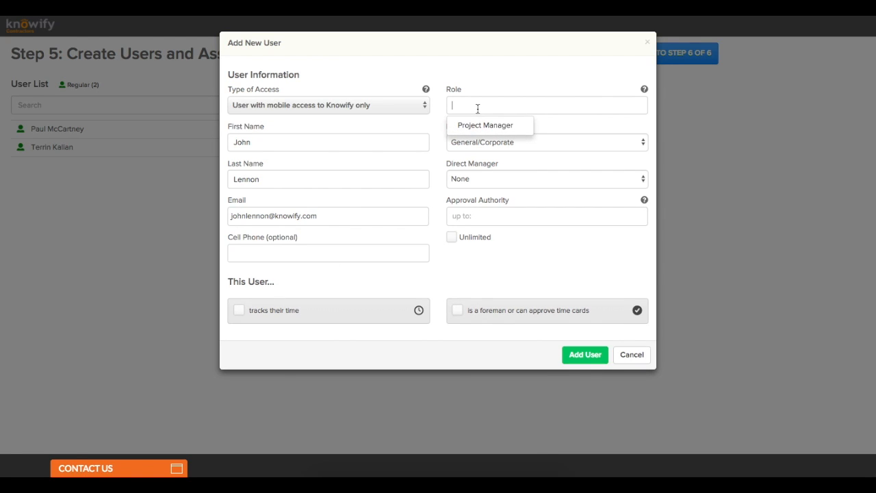
pyautogui.write('Tradesman')
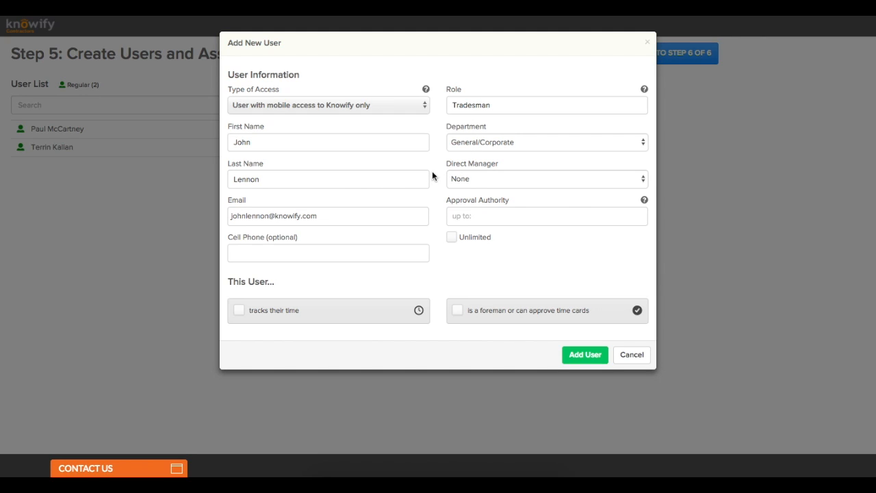
pyautogui.click(467, 219)
pyautogui.write('100')
pyautogui.click(468, 256)
pyautogui.click(367, 310)
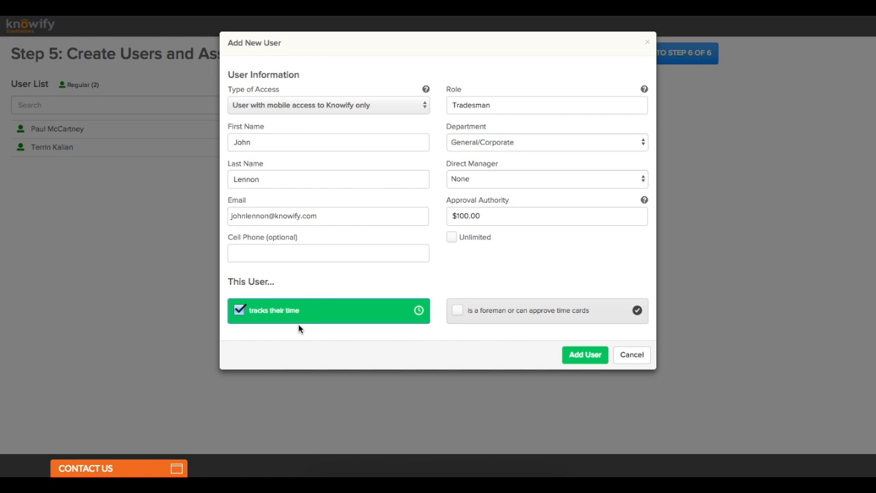
pyautogui.click(455, 311)
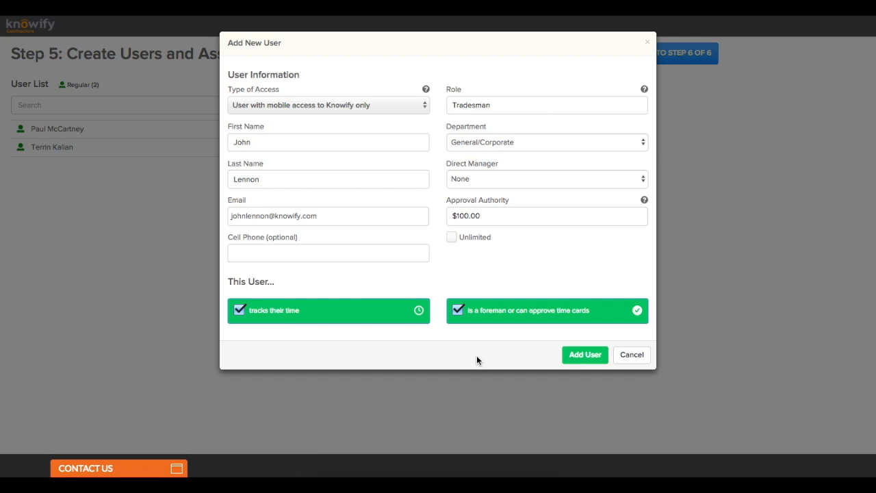
# Step: Set the CEO as the direct manager and save the mobile tradesman
pyautogui.click(570, 361)
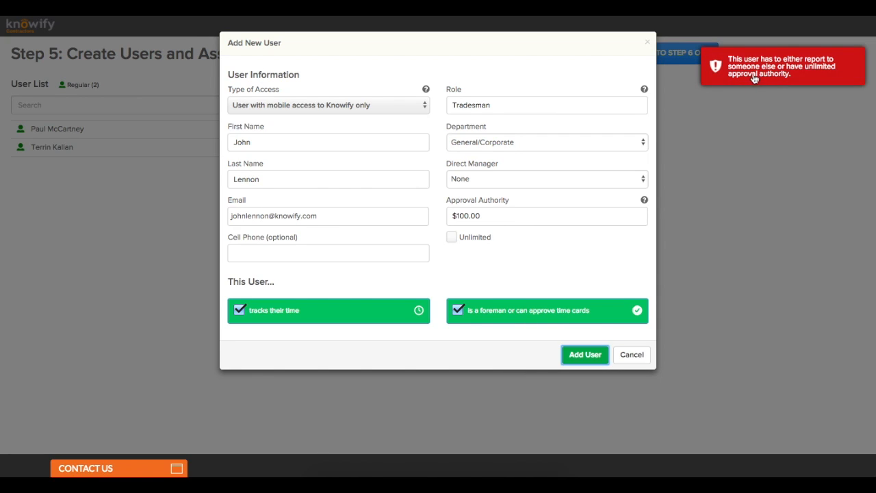
pyautogui.click(480, 178)
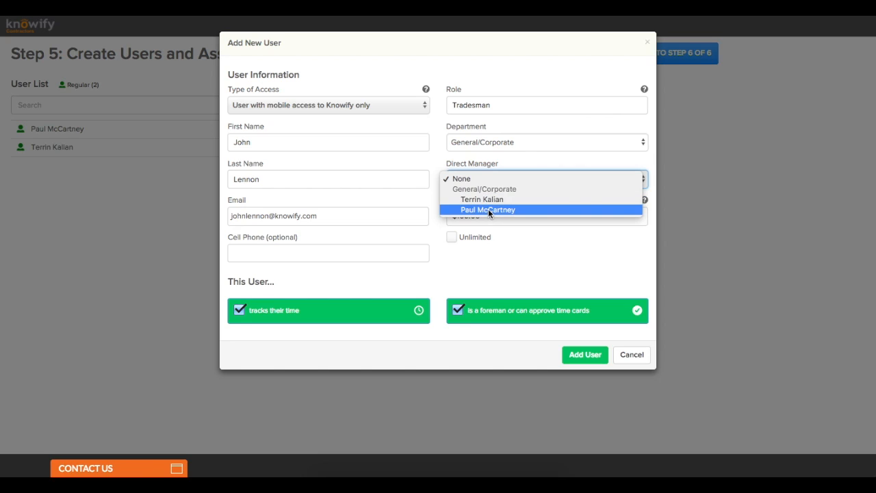
pyautogui.click(487, 209)
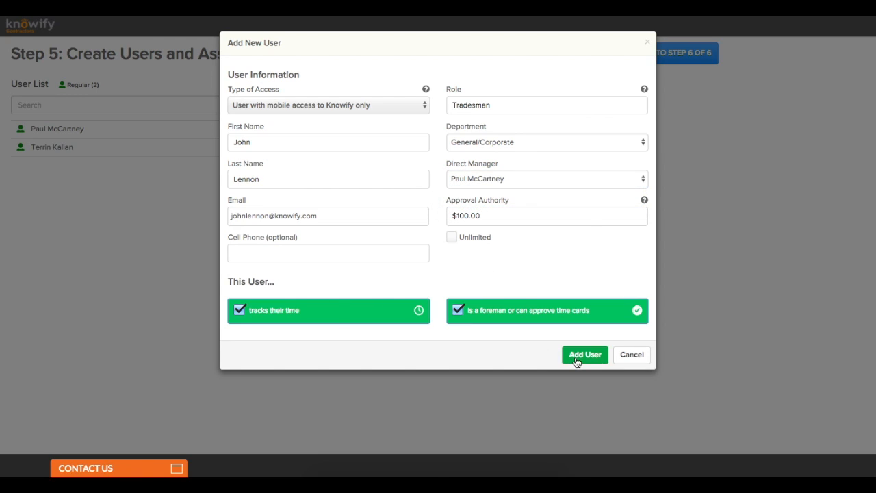
pyautogui.click(516, 179)
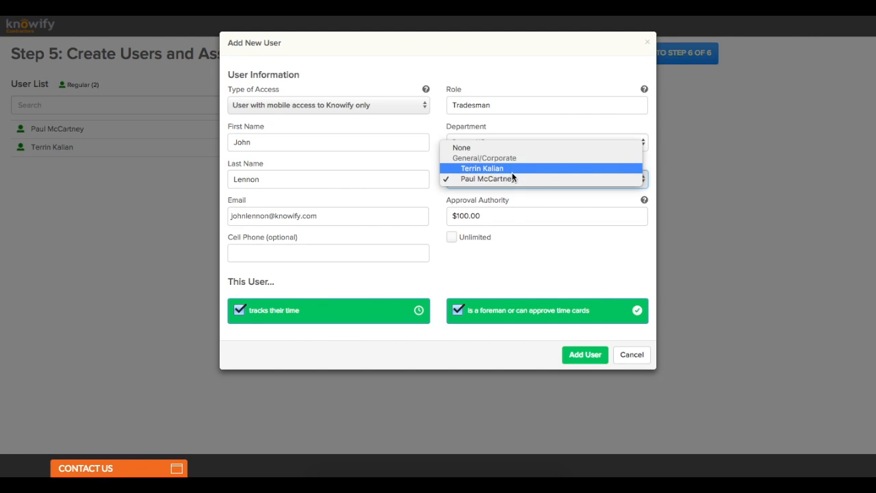
pyautogui.click(511, 169)
pyautogui.click(572, 358)
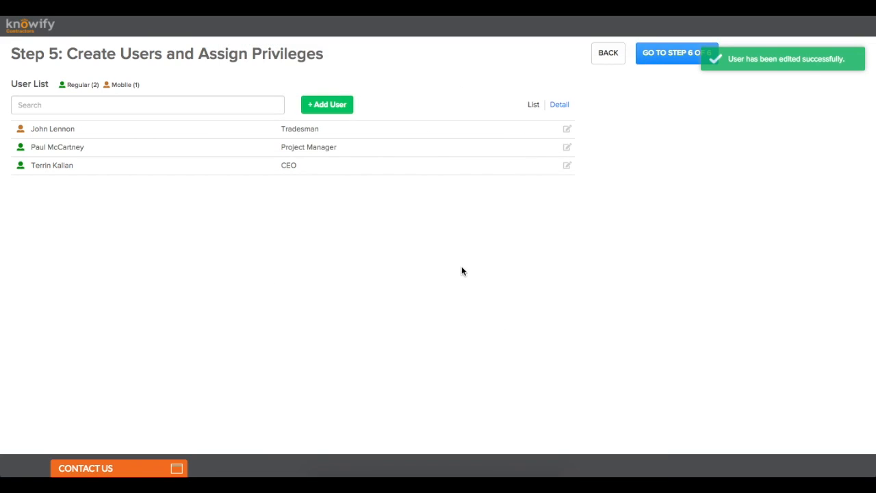
# Step: Add a user with no access and enter their first and last name
pyautogui.click(328, 110)
pyautogui.click(299, 109)
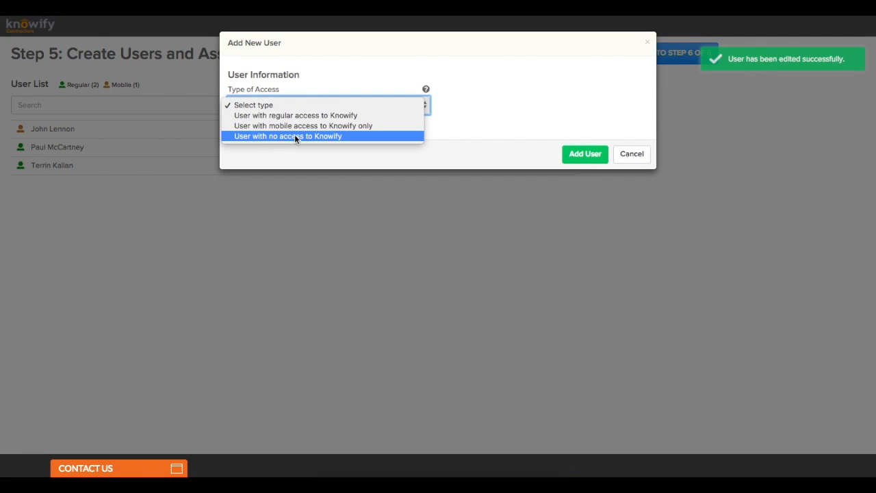
pyautogui.click(357, 136)
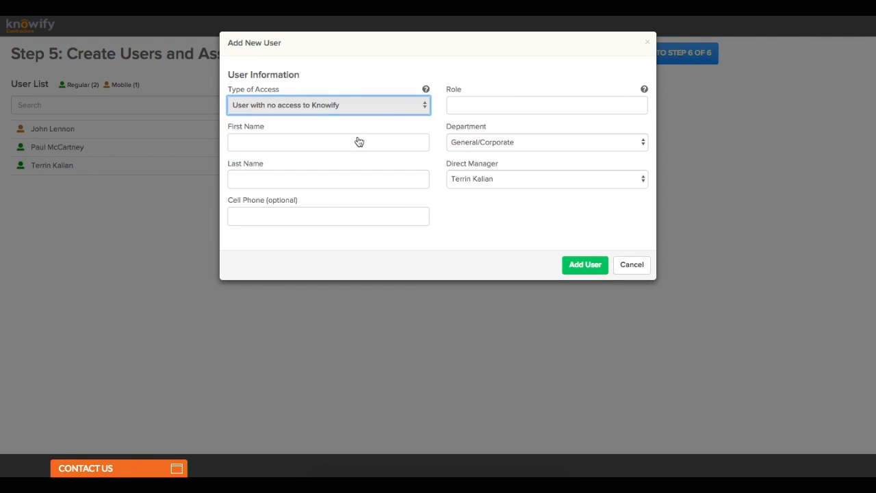
pyautogui.click(346, 149)
pyautogui.write('George')
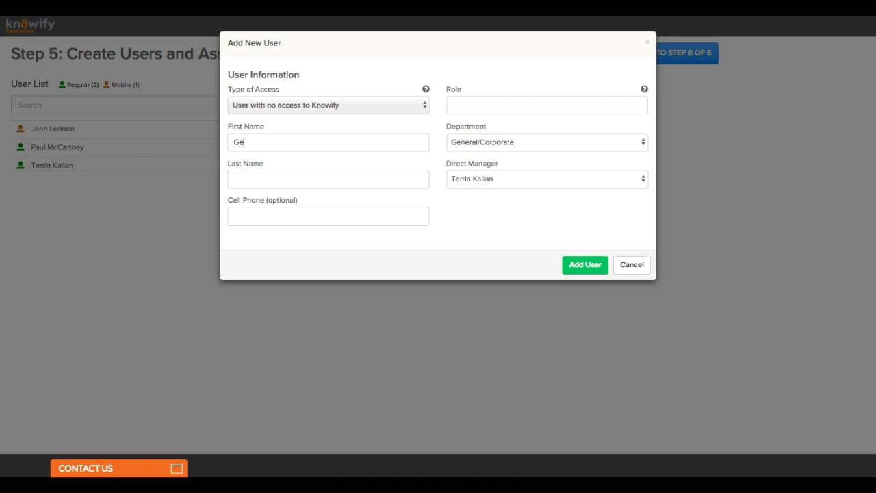
pyautogui.click(331, 171)
pyautogui.write('Harrison')
# Step: Give the user role Tradesman reporting to the mobile tradesman, and save
pyautogui.click(510, 104)
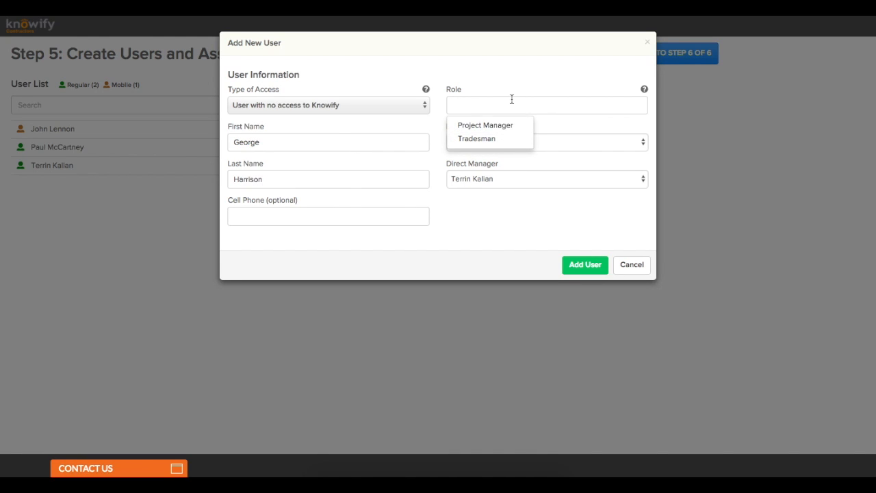
pyautogui.click(463, 137)
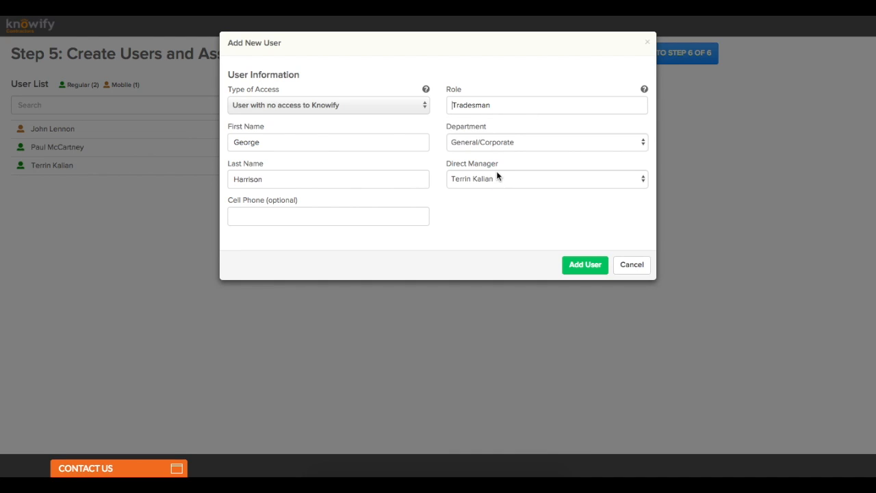
pyautogui.click(536, 182)
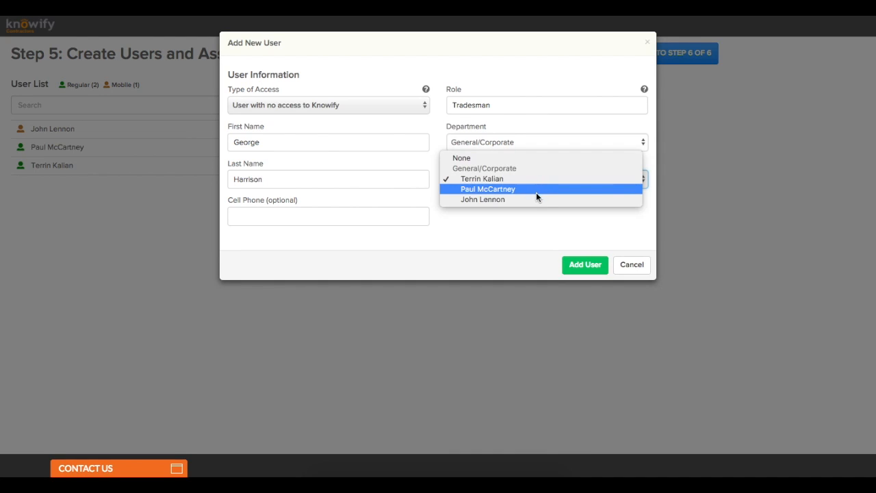
pyautogui.click(535, 198)
pyautogui.click(582, 266)
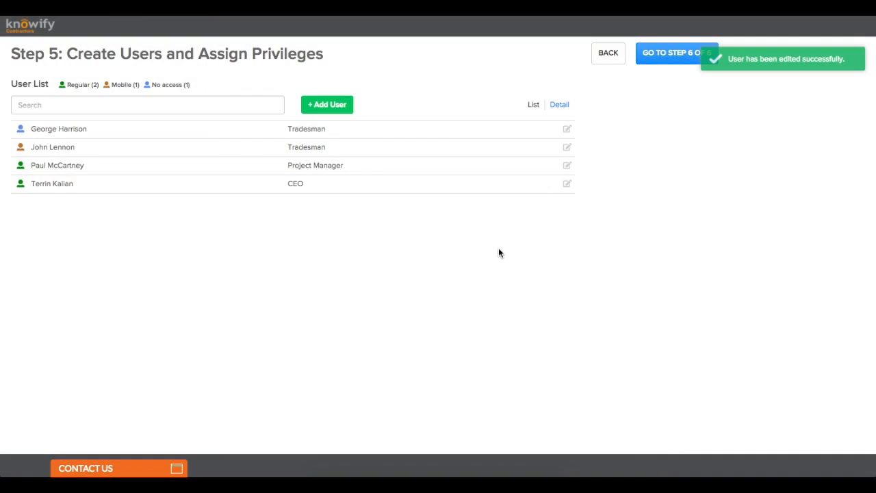
pyautogui.click(319, 104)
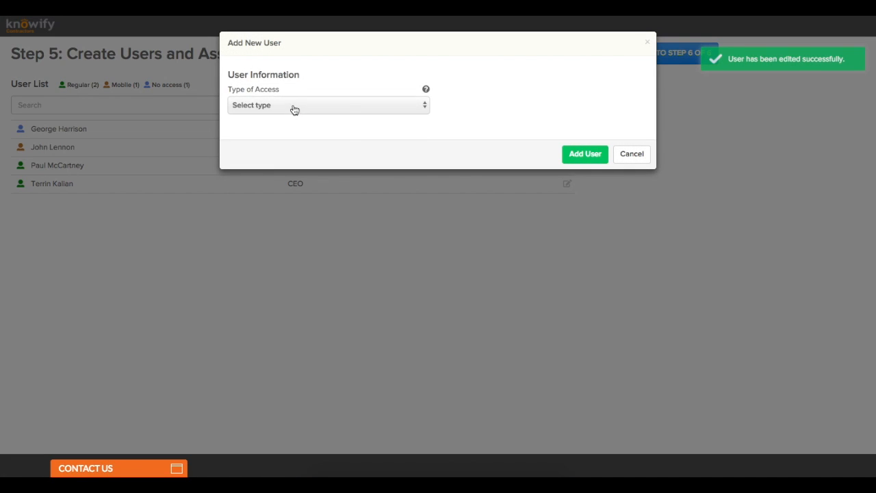
# Step: Set the next user to no access and enter their first and last name
pyautogui.click(293, 107)
pyautogui.click(289, 137)
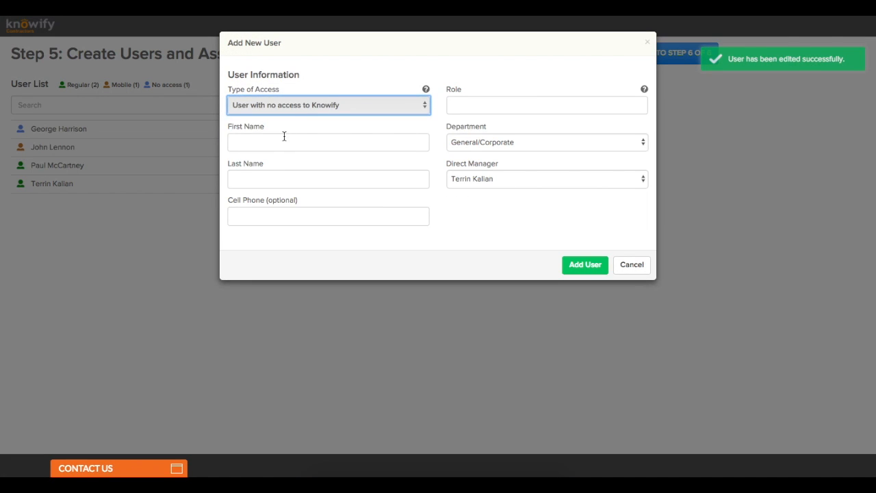
pyautogui.click(283, 138)
pyautogui.write('Ringo')
pyautogui.click(281, 170)
pyautogui.write('Starr')
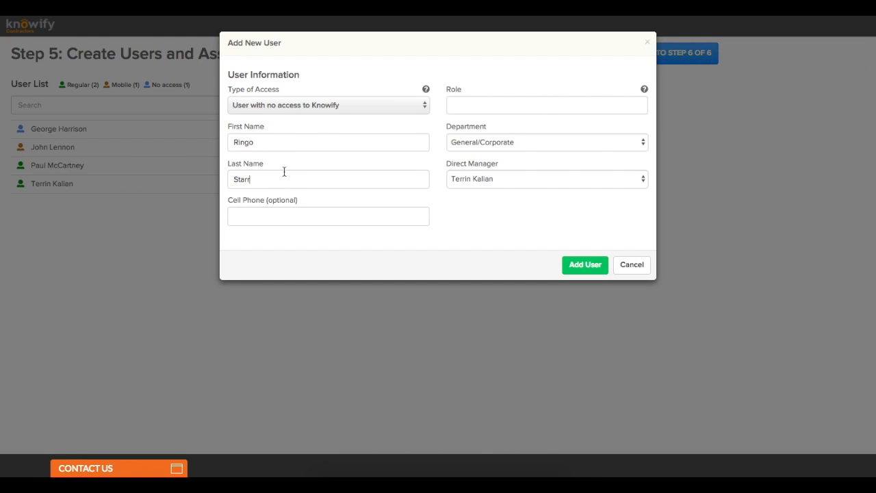
# Step: Make them a Tradesman reporting to the mobile tradesman, save, and advance to Step 6
pyautogui.click(462, 108)
pyautogui.click(472, 140)
pyautogui.click(541, 182)
pyautogui.click(541, 198)
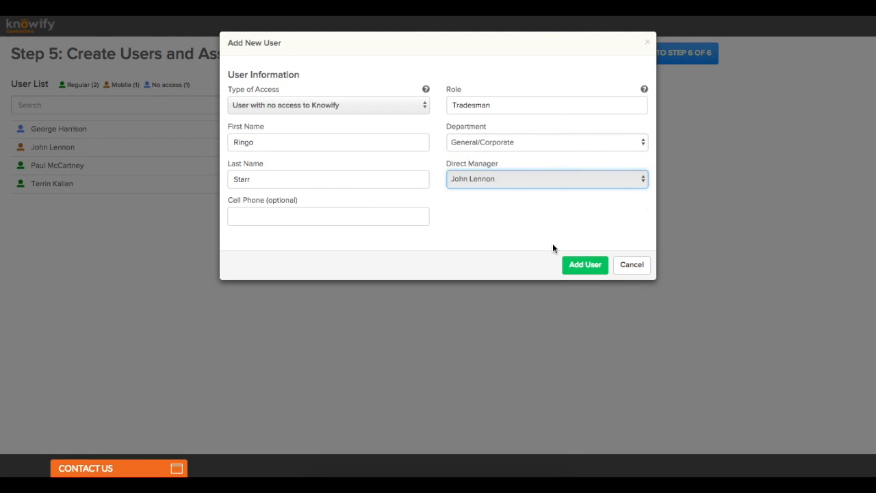
pyautogui.click(566, 266)
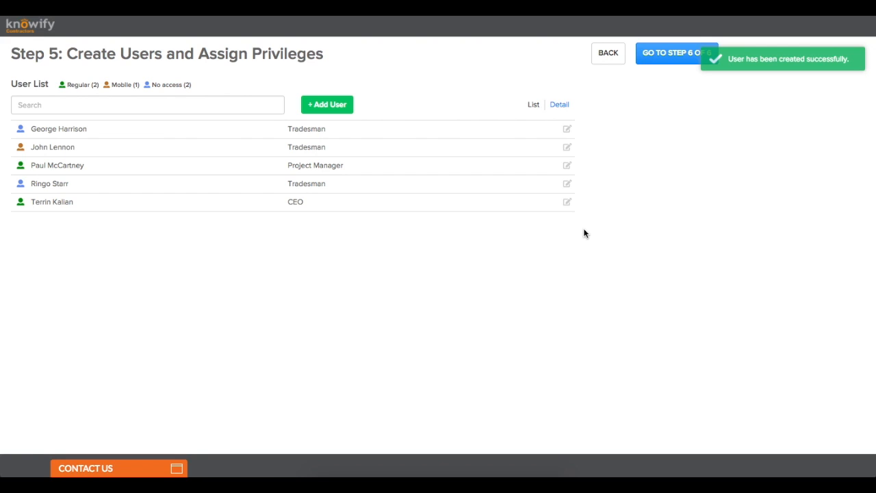
pyautogui.click(655, 60)
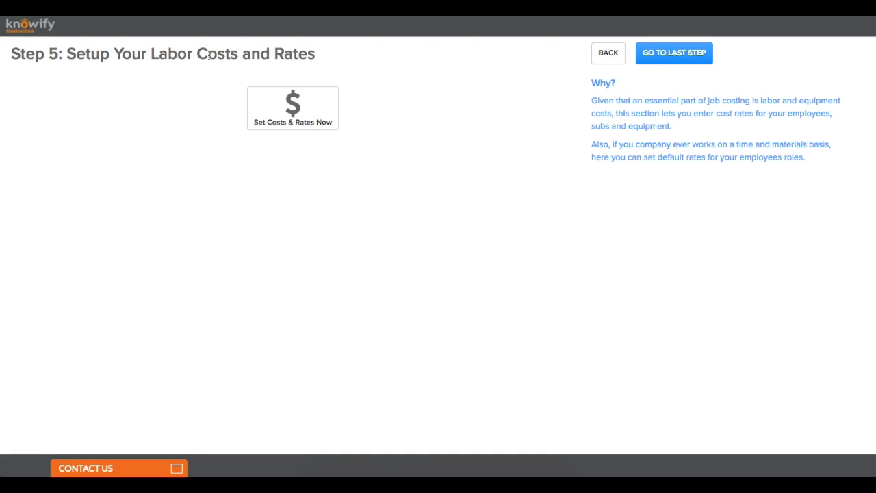
# Step: Enter pay rates of $18, $20, $30 and $15 for the first four resources
pyautogui.click(320, 122)
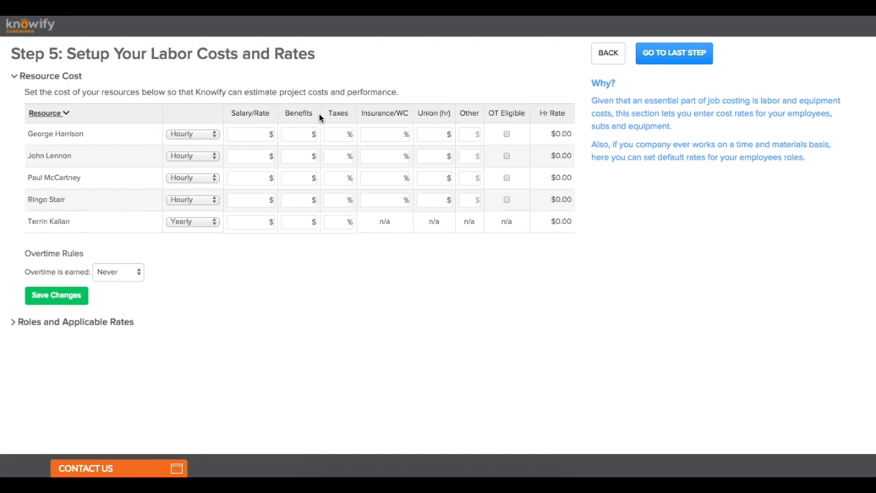
pyautogui.click(250, 135)
pyautogui.write('15')
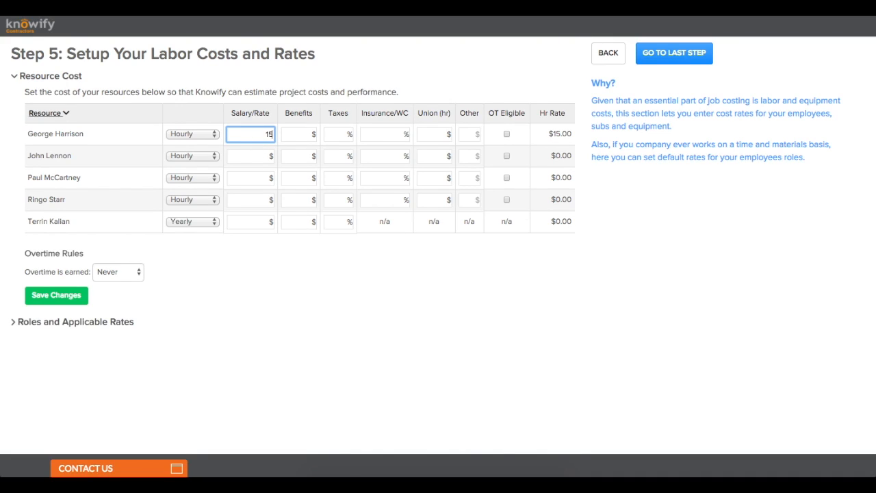
pyautogui.click(265, 156)
pyautogui.write('20')
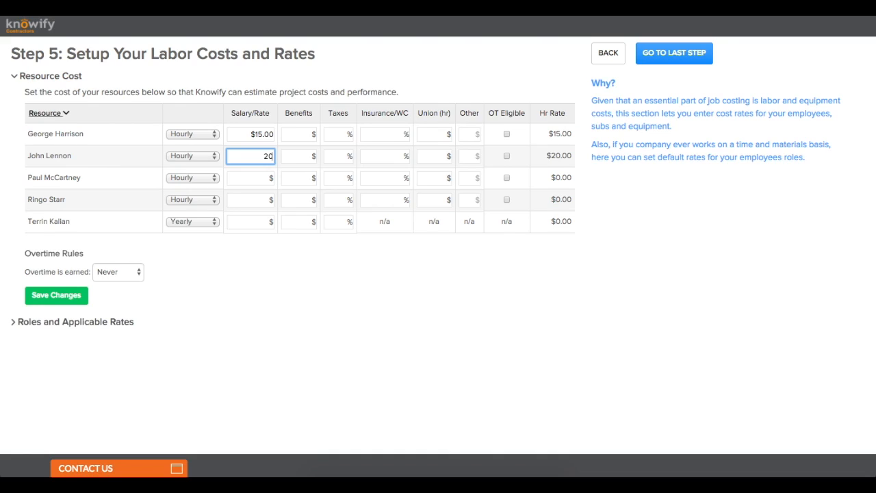
pyautogui.click(258, 179)
pyautogui.write('30')
pyautogui.click(251, 201)
pyautogui.write('18')
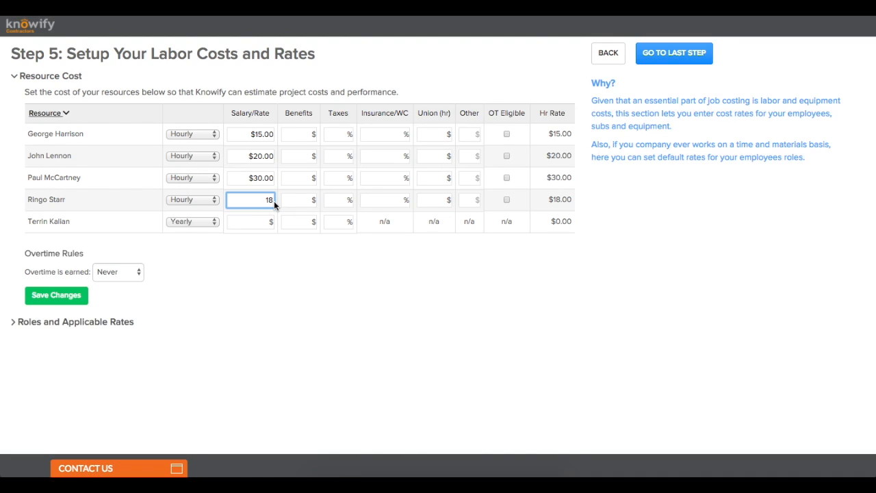
pyautogui.press('BackSpace')
pyautogui.write('5')
pyautogui.click(260, 133)
pyautogui.press('BackSpace')
pyautogui.write('8')
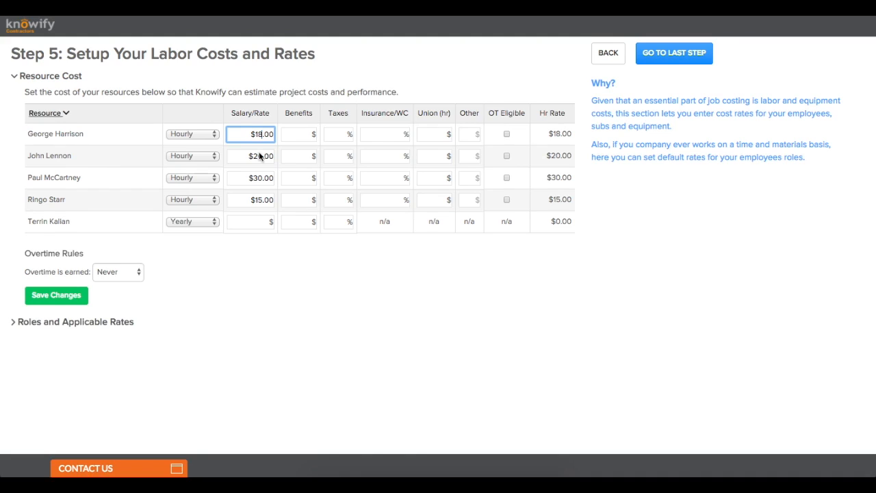
pyautogui.click(277, 254)
# Step: Give the last resource a $50 rate and switch its pay basis from Yearly to Hourly
pyautogui.click(258, 223)
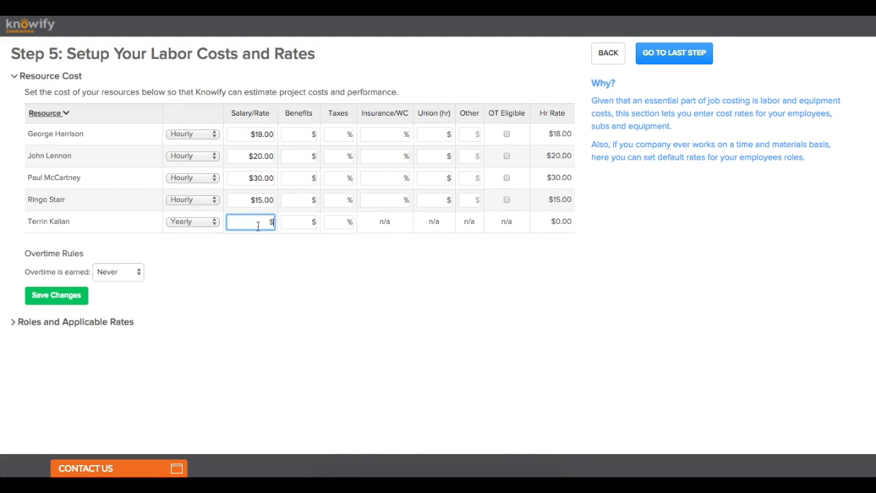
pyautogui.write('50')
pyautogui.click(251, 259)
pyautogui.click(197, 221)
pyautogui.click(192, 212)
pyautogui.click(256, 222)
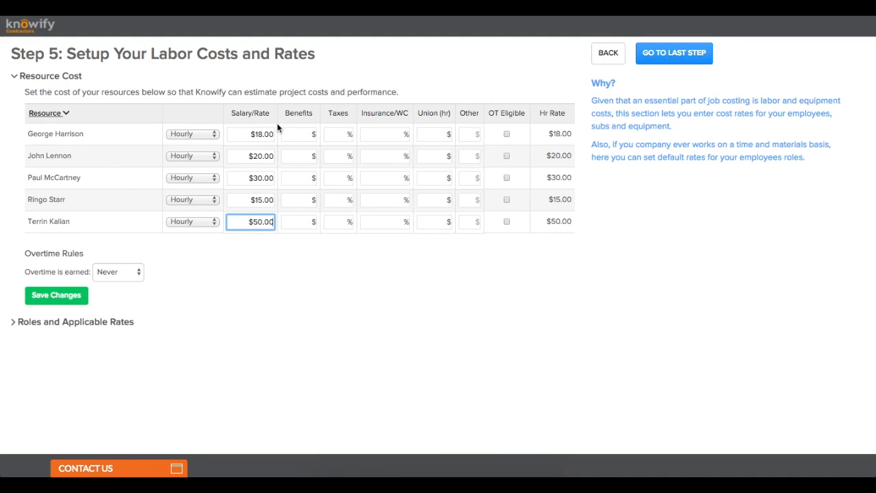
# Step: Add the last resource's extras: $5 benefits, 7.2% taxes, 10% insurance, $3 union, $1 other, totalling $67.60/hr
pyautogui.click(301, 222)
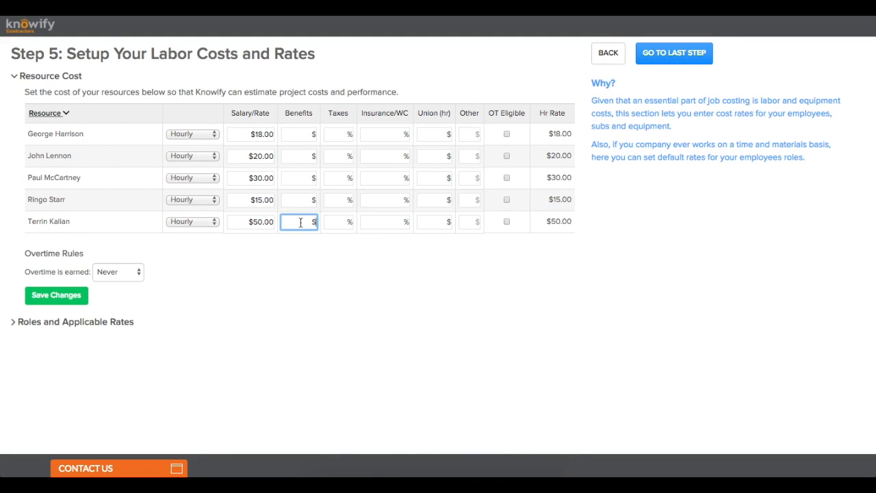
pyautogui.write('5')
pyautogui.click(337, 224)
pyautogui.write('7.2')
pyautogui.click(370, 226)
pyautogui.write('10')
pyautogui.click(431, 222)
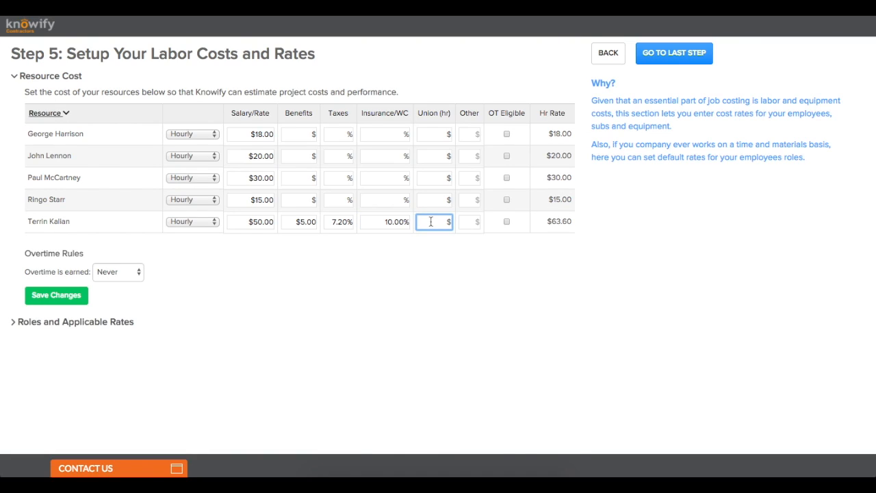
pyautogui.write('3')
pyautogui.click(470, 222)
pyautogui.write('1')
pyautogui.click(487, 241)
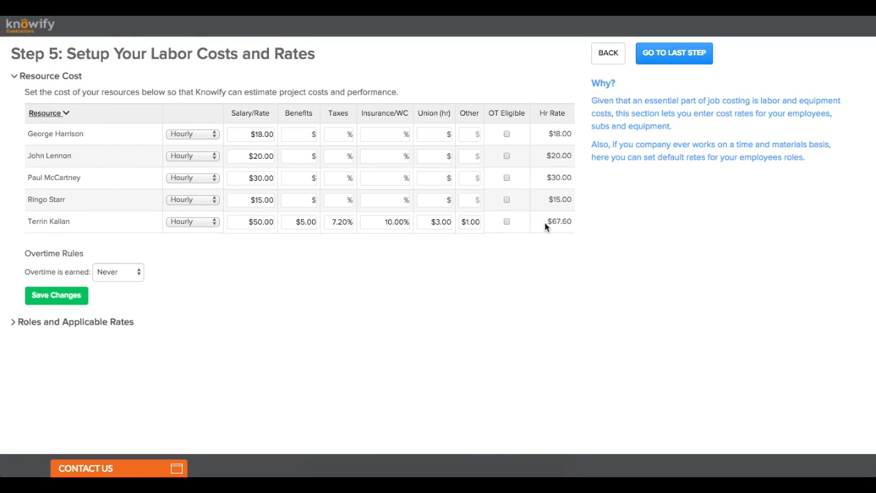
pyautogui.moveTo(559, 222); pyautogui.dragTo(572, 224)
# Step: Mark the first four resources as OT Eligible
pyautogui.click(506, 134)
pyautogui.click(507, 156)
pyautogui.click(506, 178)
pyautogui.click(506, 199)
# Step: Earn overtime daily, at 1.5x after 8:00 and double time after 10:00
pyautogui.click(118, 271)
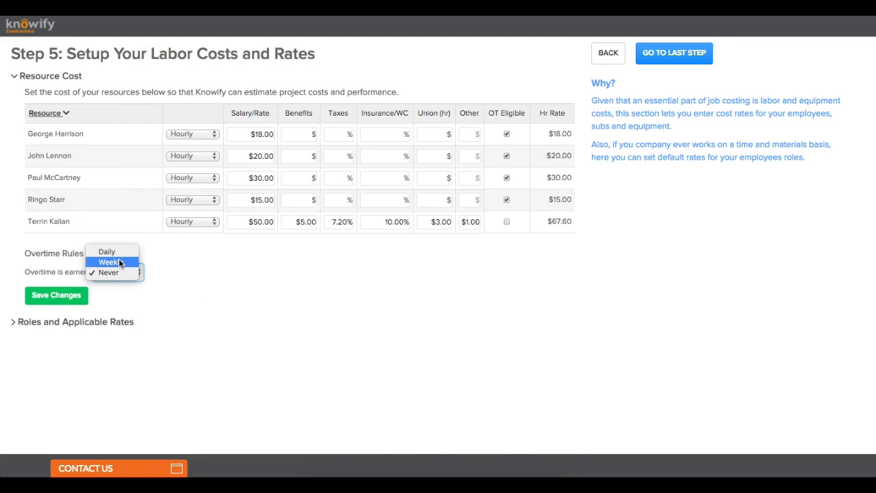
pyautogui.click(113, 249)
pyautogui.scroll(-2, 170, 261)
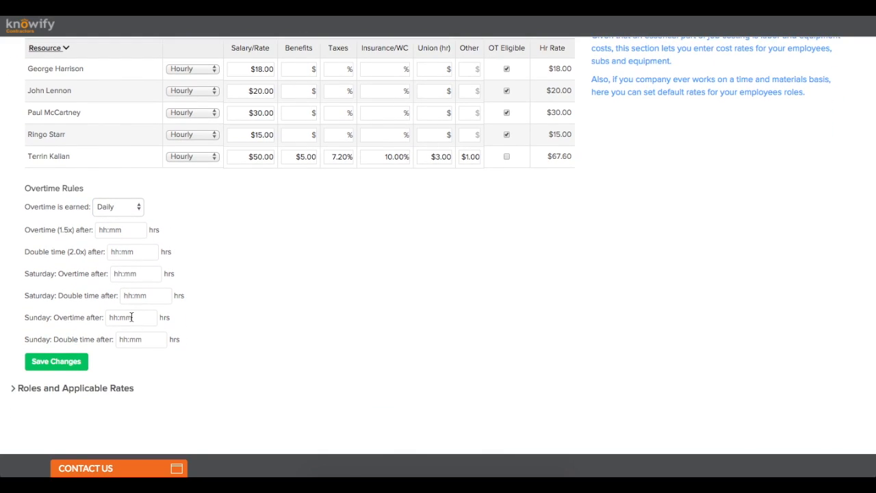
pyautogui.click(128, 216)
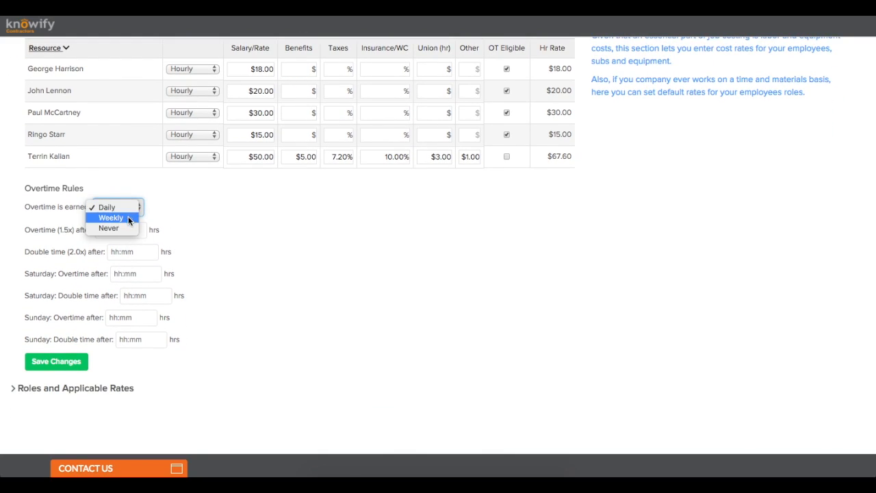
pyautogui.click(127, 219)
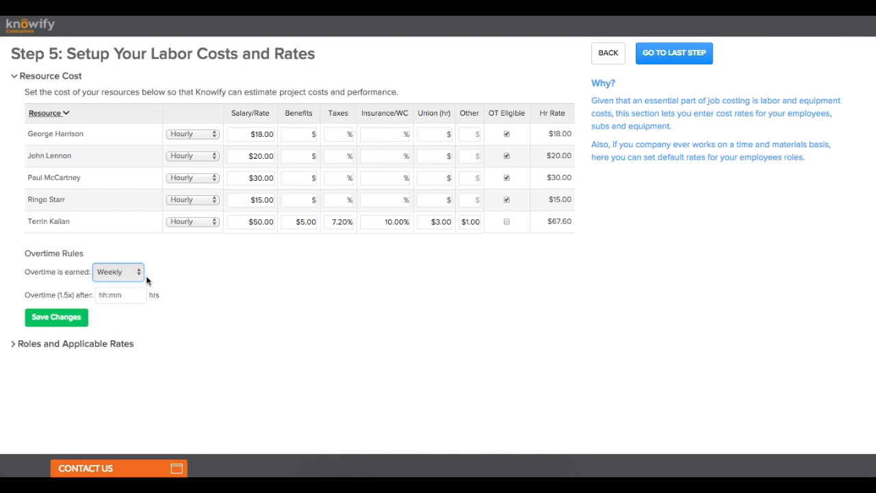
pyautogui.click(126, 293)
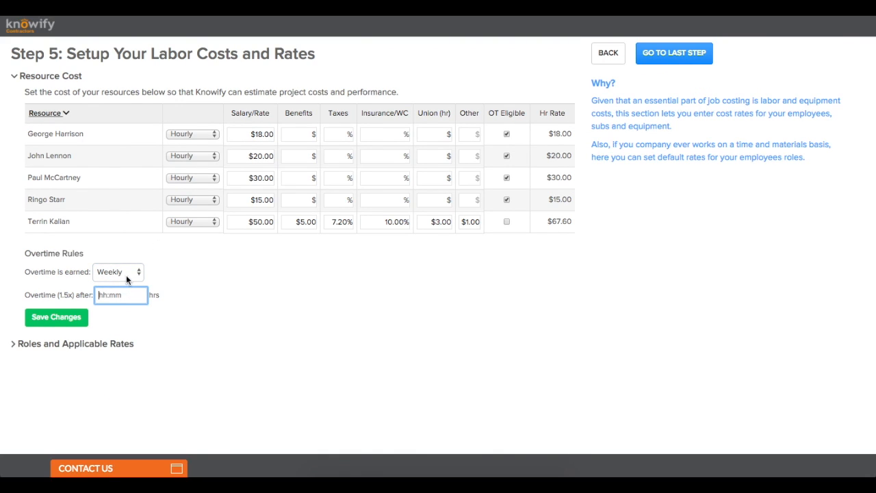
pyautogui.click(125, 274)
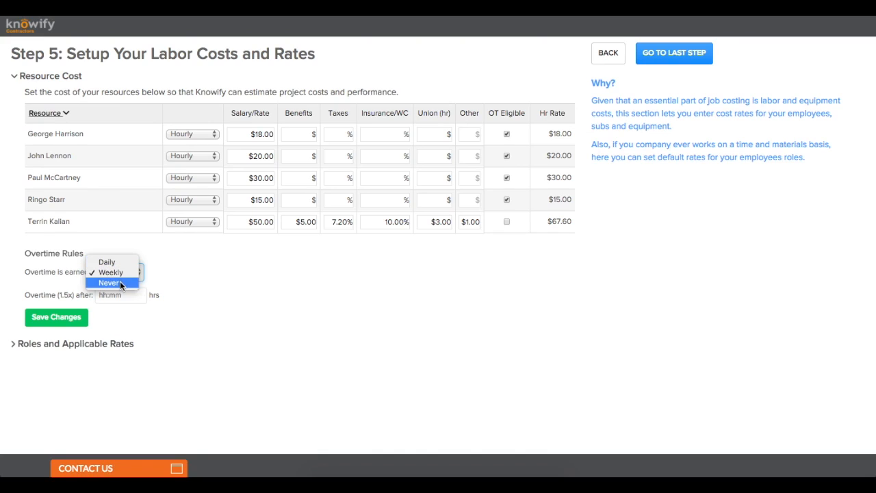
pyautogui.click(117, 281)
pyautogui.click(137, 277)
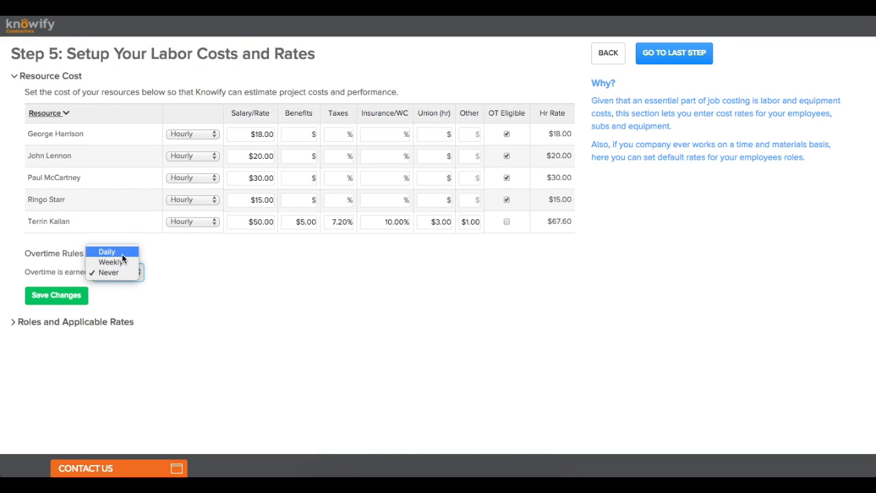
pyautogui.click(122, 253)
pyautogui.click(137, 292)
pyautogui.write('8')
pyautogui.press('Tab')
pyautogui.write('10')
pyautogui.click(190, 314)
# Step: Set the weekend overtime thresholds to 0:00 and save the overtime rules
pyautogui.scroll(-2, 190, 314)
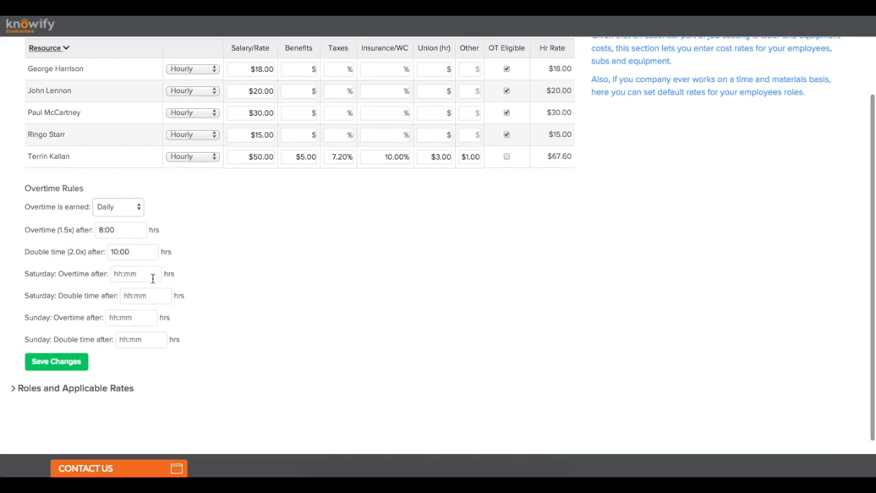
pyautogui.click(152, 278)
pyautogui.write('0')
pyautogui.press('Tab')
pyautogui.write('0')
pyautogui.press('Tab')
pyautogui.write('0')
pyautogui.click(148, 345)
pyautogui.write('0')
pyautogui.click(211, 342)
pyautogui.click(79, 370)
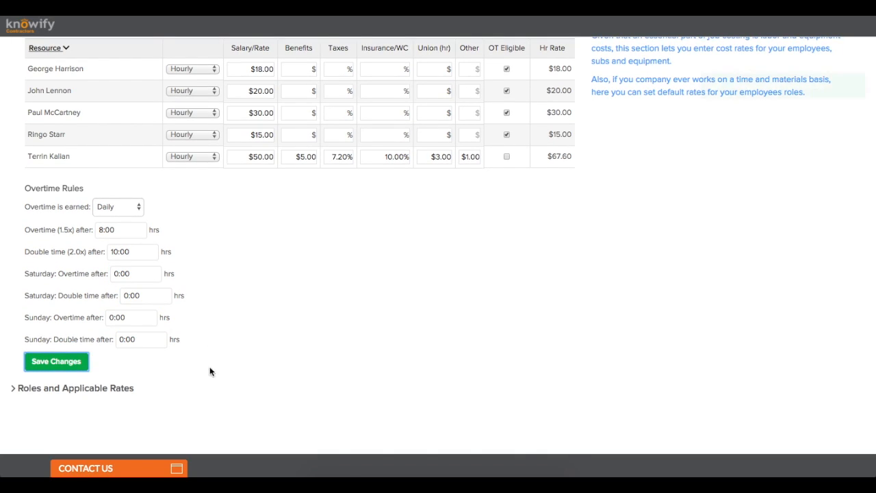
pyautogui.click(117, 388)
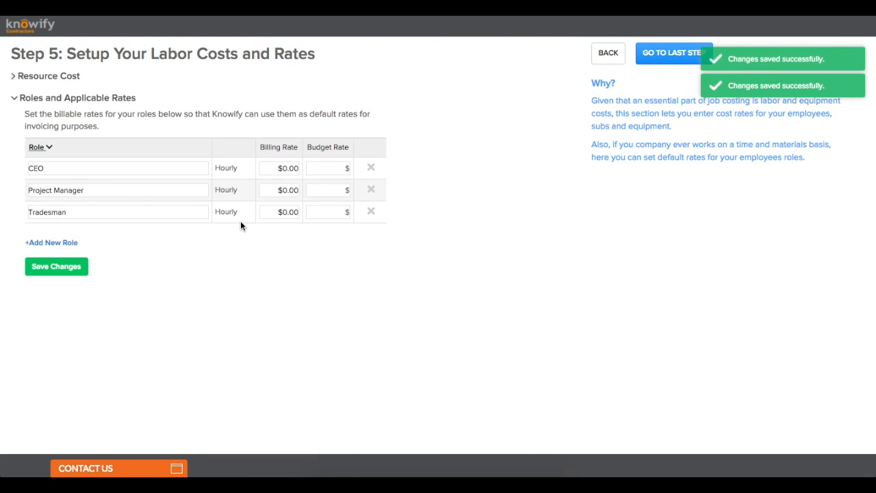
# Step: Enter role rates: CEO $100 billing / $50 budget, Project Manager $50 / $30
pyautogui.click(282, 169)
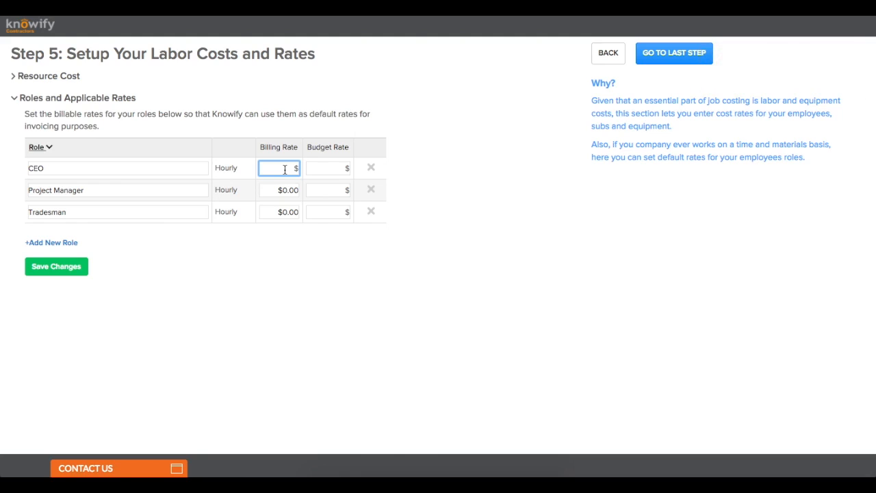
pyautogui.write('100')
pyautogui.click(335, 170)
pyautogui.write('50')
pyautogui.click(324, 252)
pyautogui.click(285, 194)
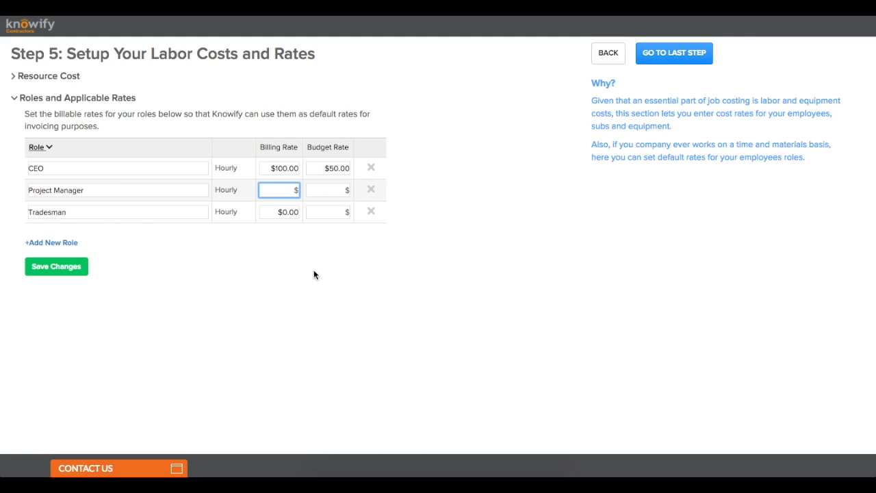
pyautogui.write('50')
pyautogui.click(335, 194)
pyautogui.write('30')
pyautogui.click(317, 249)
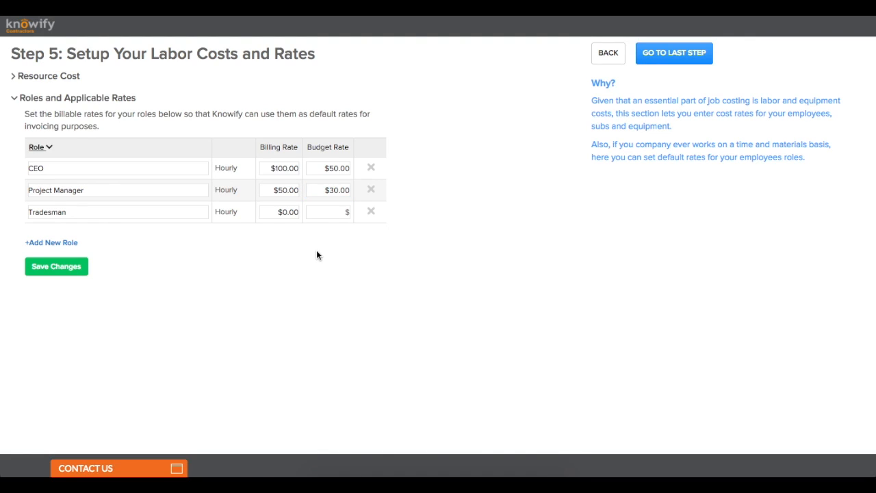
# Step: Give Tradesman $30 billing and $25 budget, save the role rates, and continue to the last step
pyautogui.click(283, 215)
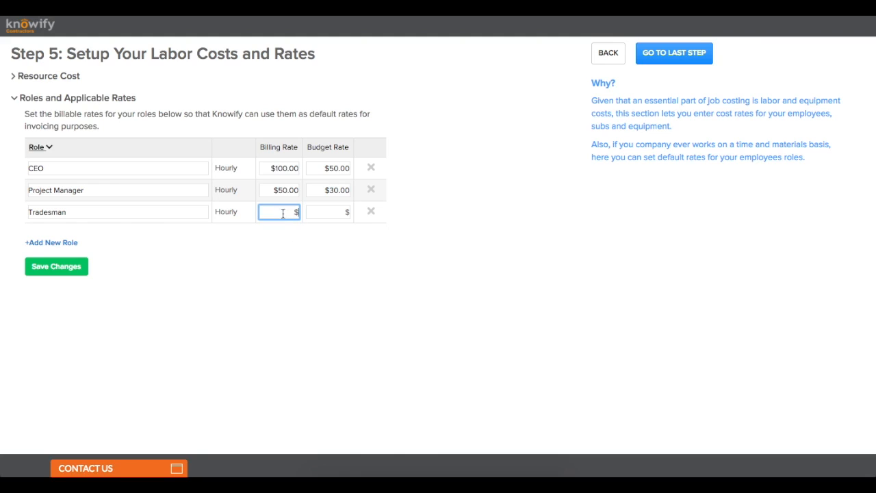
pyautogui.write('30')
pyautogui.click(292, 254)
pyautogui.click(333, 212)
pyautogui.write('25')
pyautogui.click(316, 265)
pyautogui.click(71, 268)
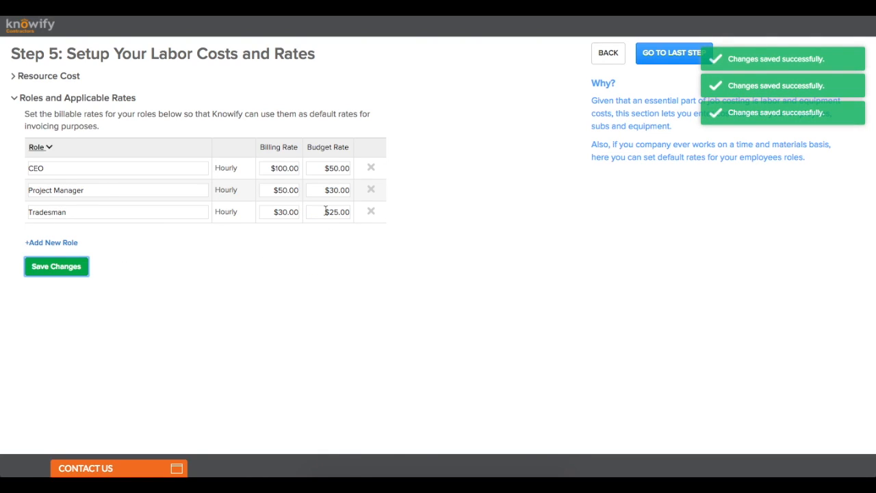
pyautogui.click(65, 77)
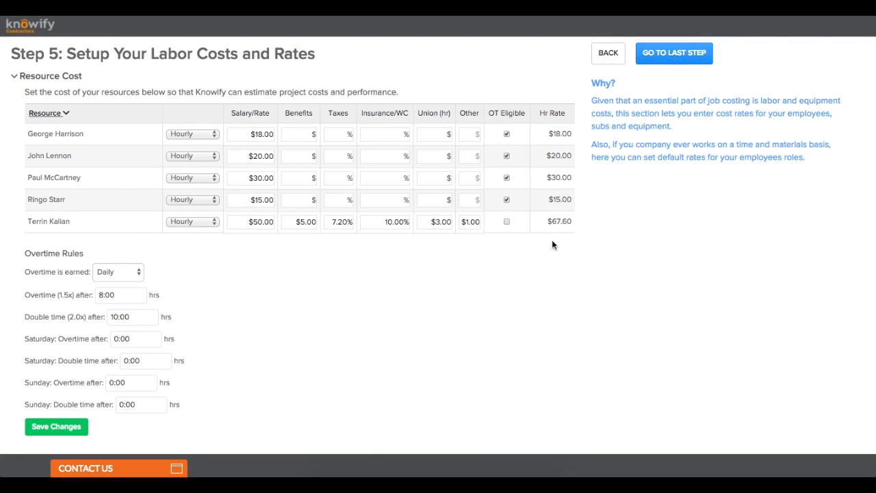
pyautogui.click(652, 60)
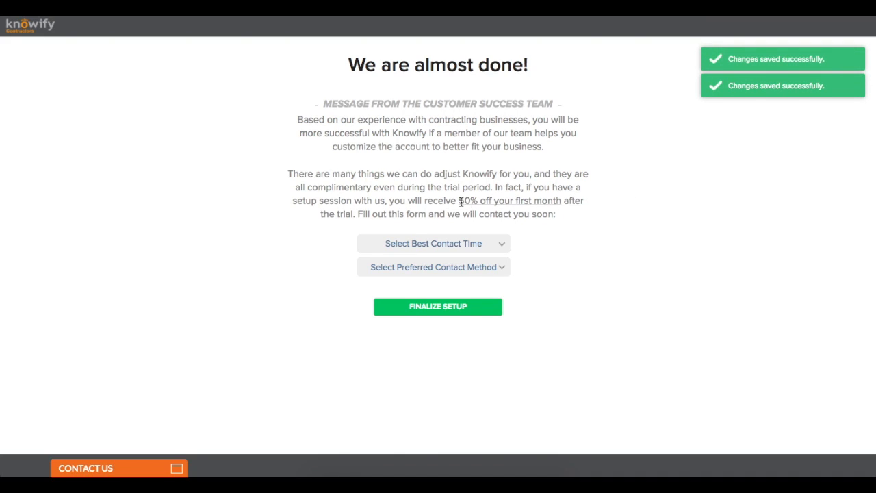
# Step: Choose Morning as the best contact time and Email as the contact method
pyautogui.moveTo(459, 200); pyautogui.dragTo(562, 201)
pyautogui.click(563, 201)
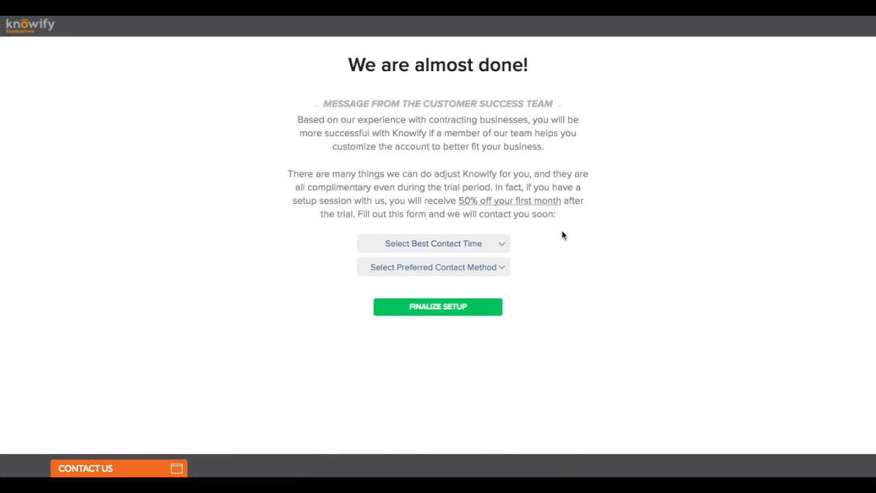
pyautogui.click(498, 242)
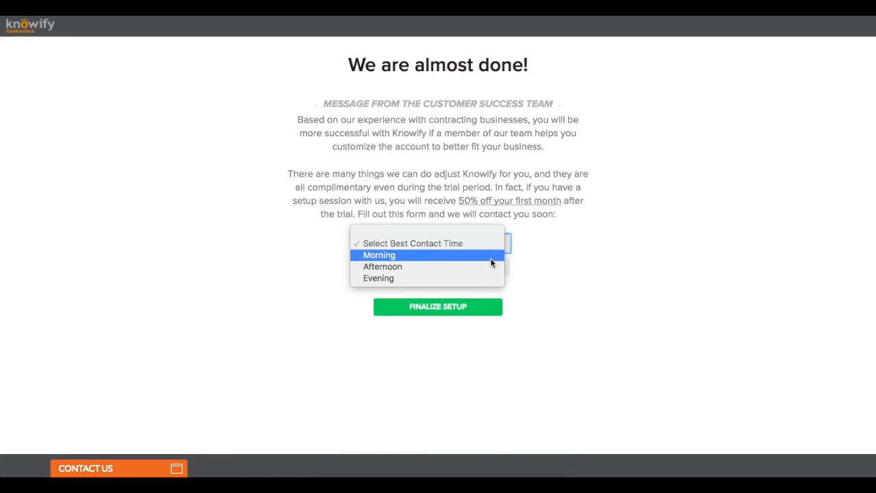
pyautogui.click(491, 255)
pyautogui.click(487, 268)
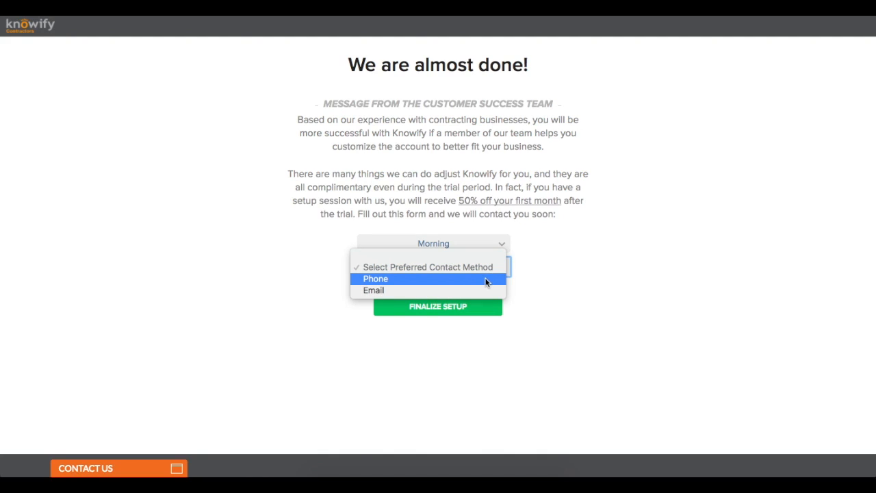
pyautogui.click(484, 295)
# Step: Fill in the preferred contact e-mail address and finalize the setup
pyautogui.click(493, 295)
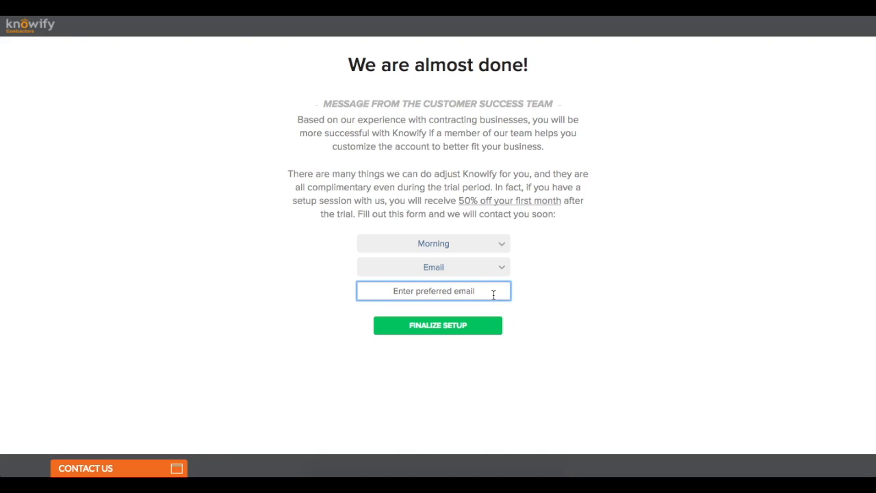
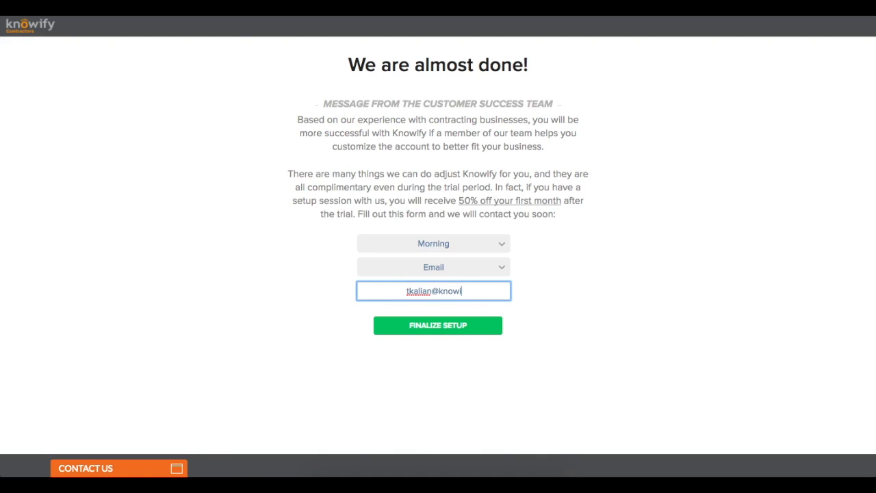
pyautogui.click(541, 310)
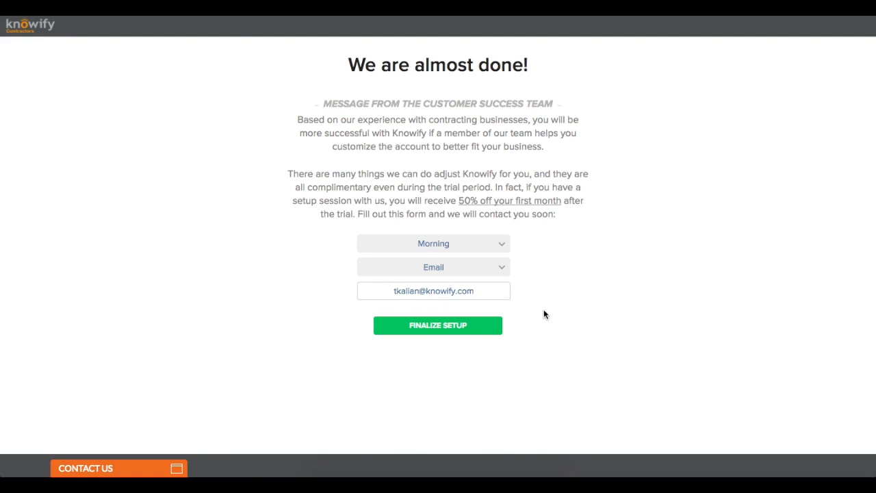
pyautogui.click(484, 329)
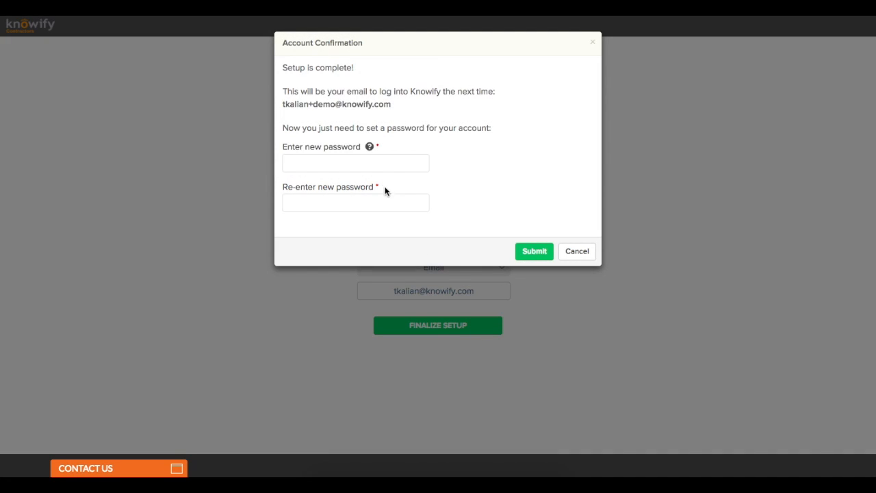
# Step: Enter and confirm a new account password, then submit it
pyautogui.click(376, 166)
pyautogui.write('********')
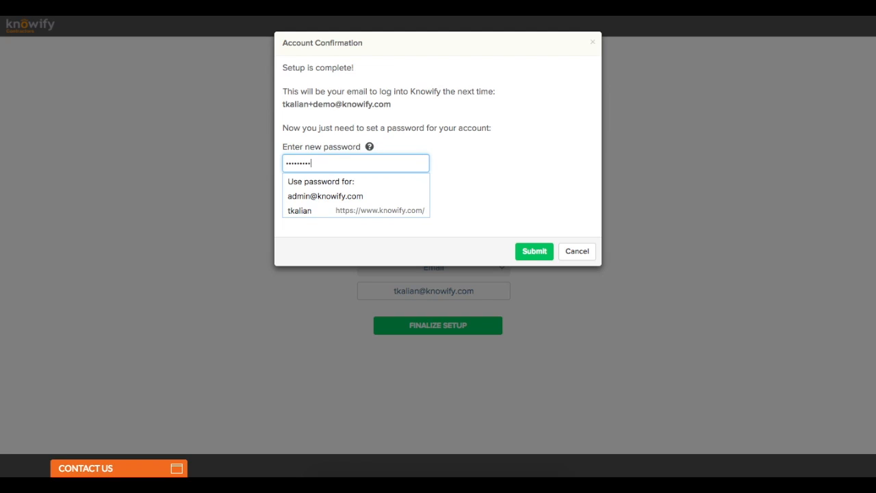
pyautogui.press('Tab')
pyautogui.write('*********')
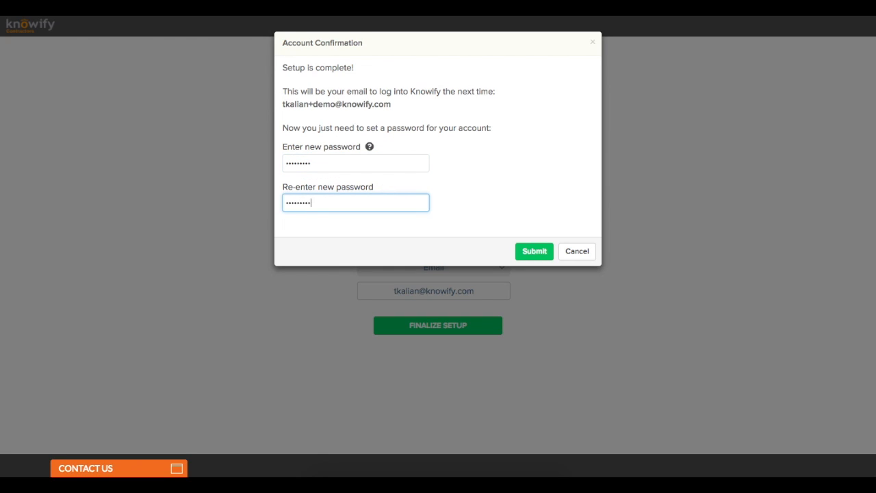
pyautogui.click(519, 250)
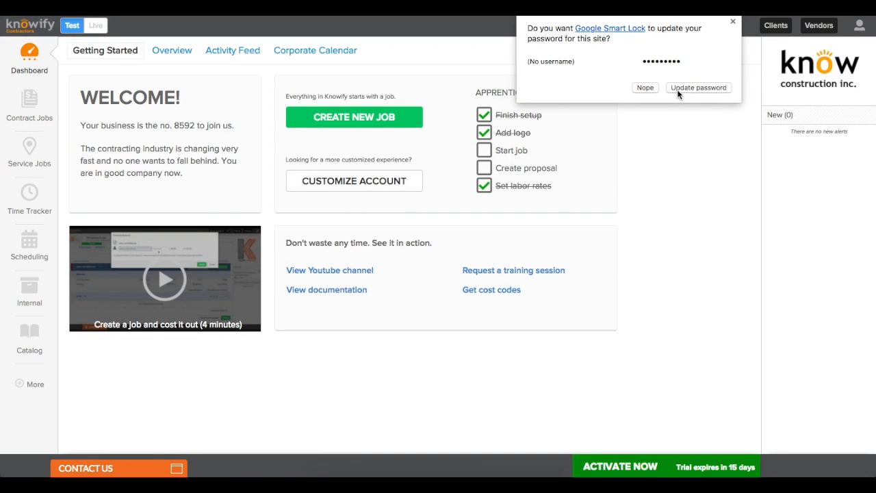
# Step: Decline the browser's password update and go to the Admin Section from the user menu
pyautogui.click(645, 88)
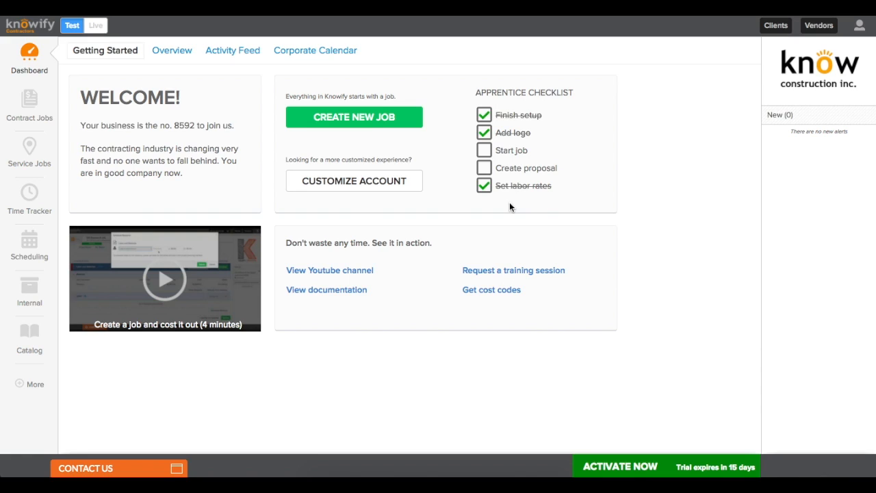
pyautogui.click(858, 27)
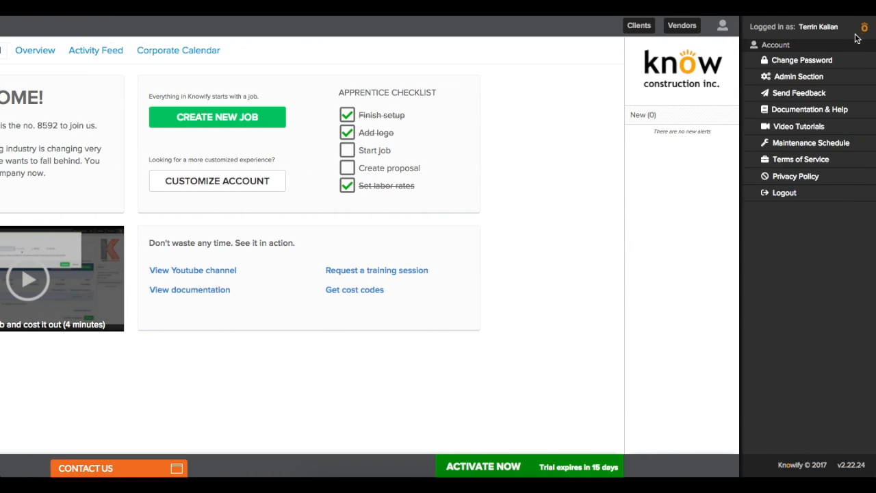
pyautogui.click(805, 82)
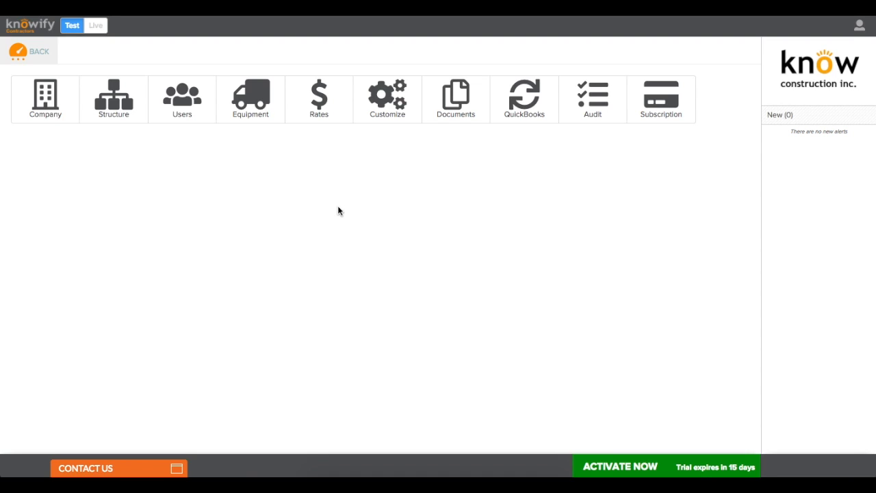
# Step: Set Monday through Friday hours to 8:00 AM - 5:00 PM and save the company settings
pyautogui.click(69, 121)
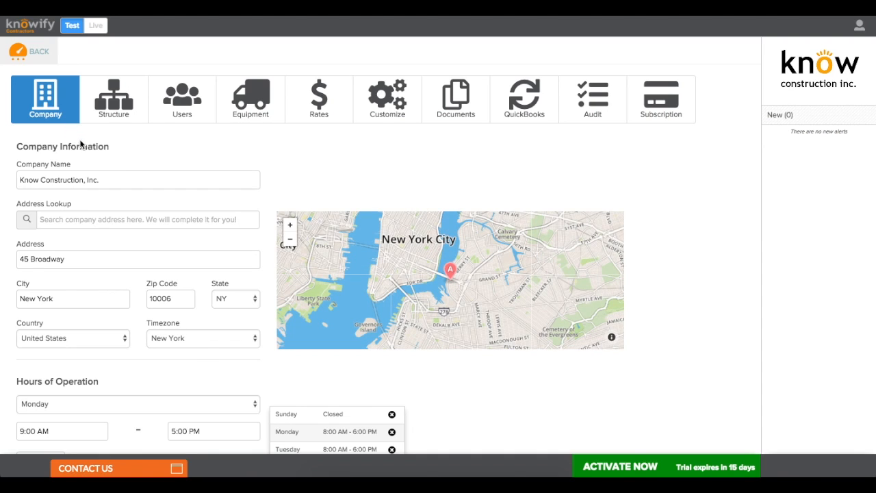
pyautogui.scroll(-3, 143, 171)
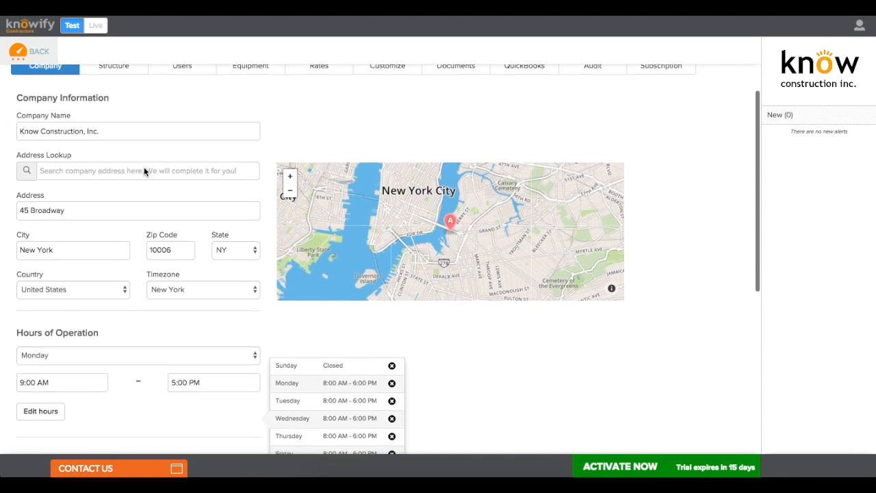
pyautogui.scroll(-2, 144, 171)
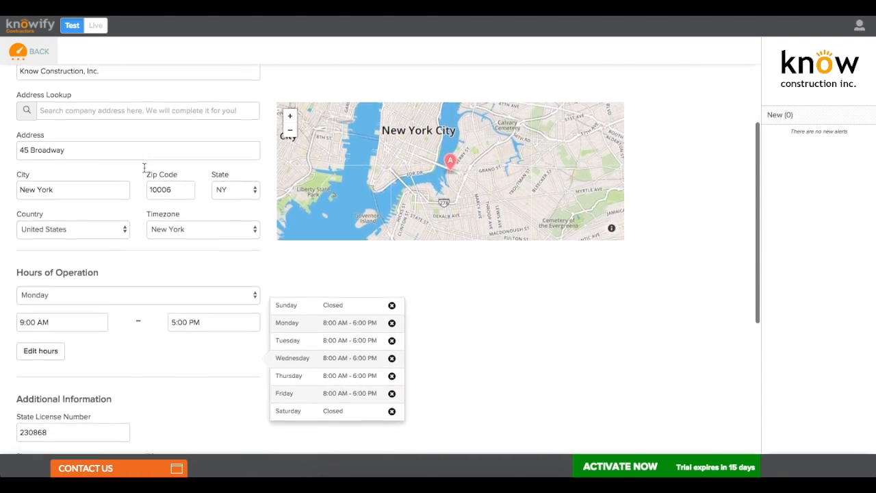
pyautogui.scroll(-2, 143, 171)
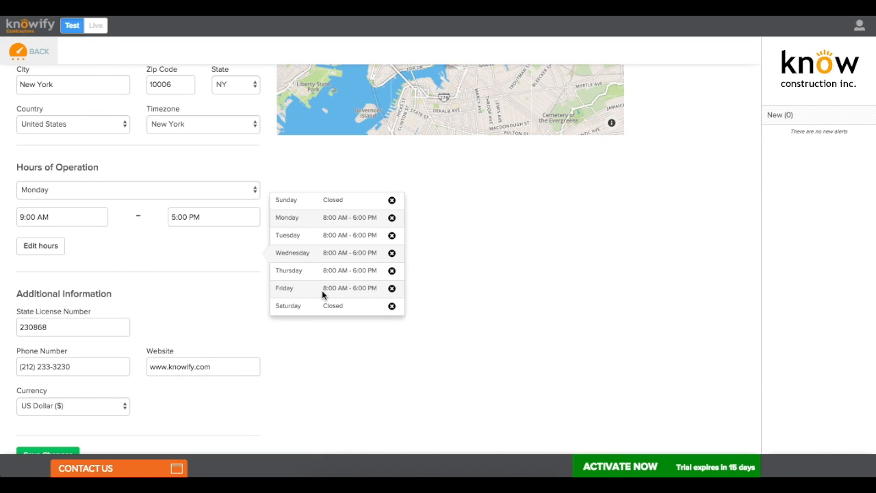
pyautogui.scroll(-2, 322, 289)
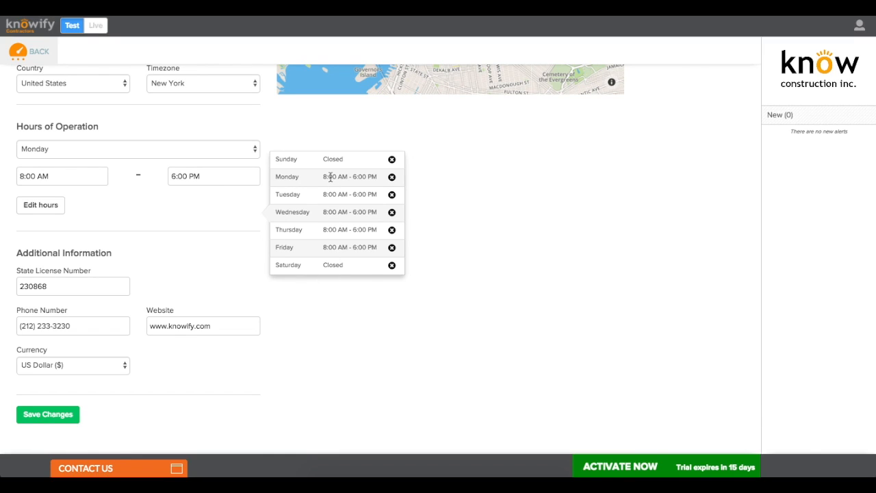
pyautogui.click(179, 177)
pyautogui.click(181, 230)
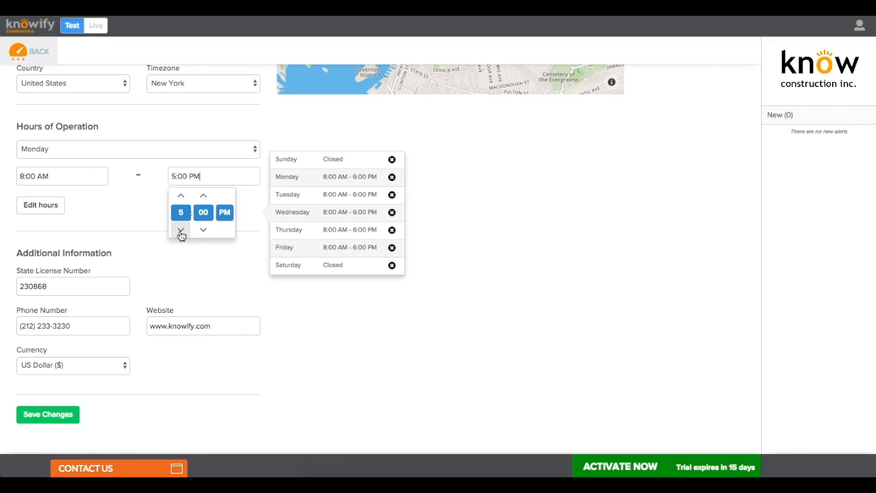
pyautogui.click(57, 206)
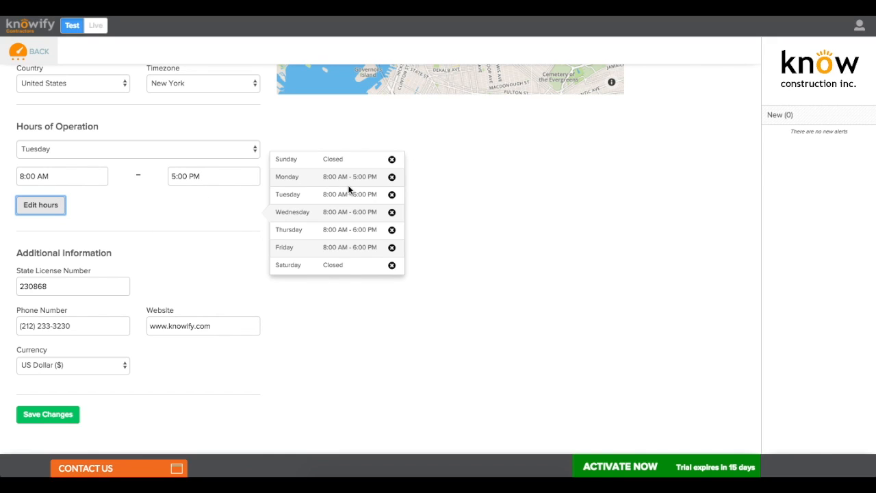
pyautogui.click(36, 213)
pyautogui.click(37, 212)
pyautogui.click(37, 212)
pyautogui.click(36, 212)
pyautogui.click(51, 416)
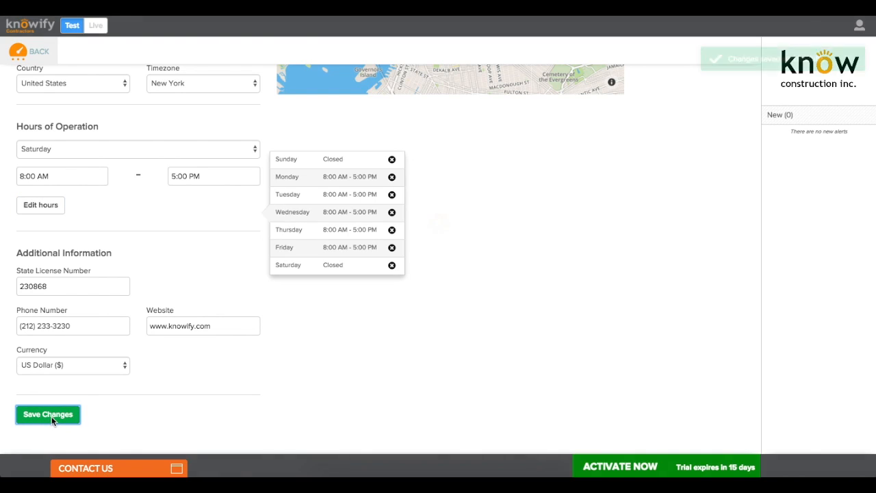
# Step: Keep US Dollar ($) as the currency and review the State License Number field
pyautogui.click(73, 364)
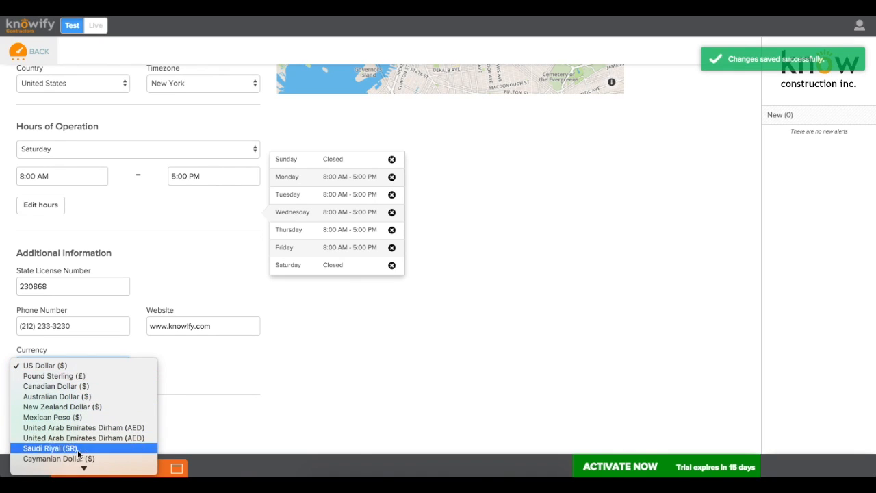
pyautogui.click(83, 367)
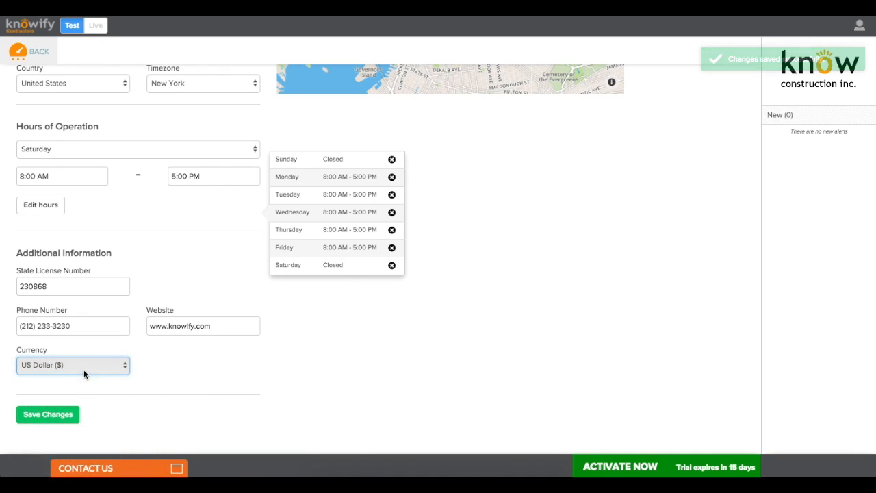
pyautogui.click(122, 294)
pyautogui.scroll(3, 121, 296)
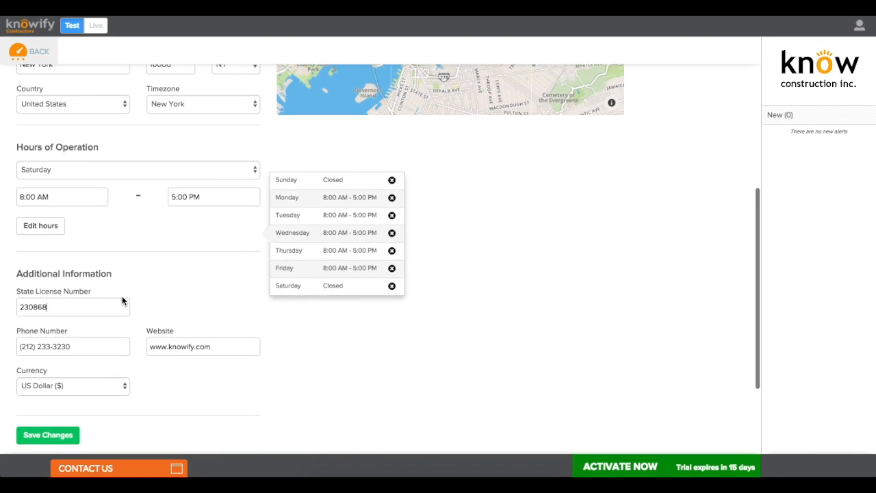
pyautogui.scroll(4, 121, 300)
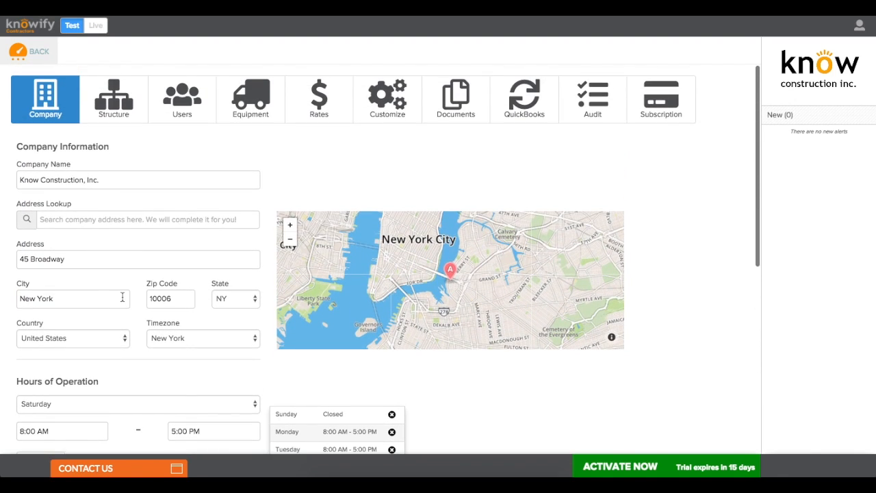
# Step: Set the business structure to Departments, then bring up the Users list
pyautogui.click(119, 93)
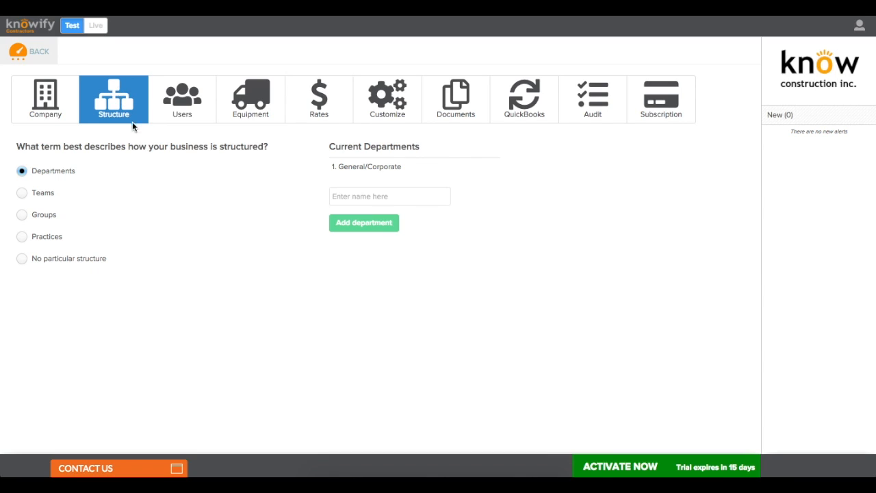
pyautogui.click(94, 259)
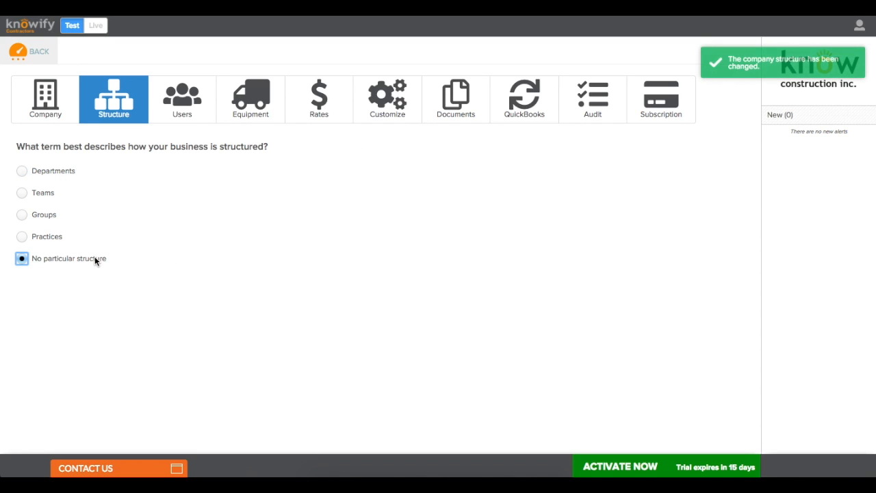
pyautogui.click(57, 176)
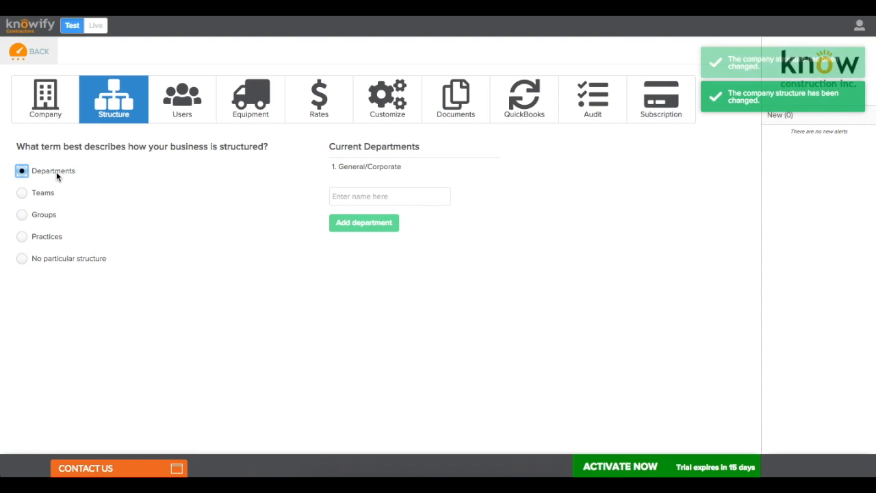
pyautogui.click(176, 121)
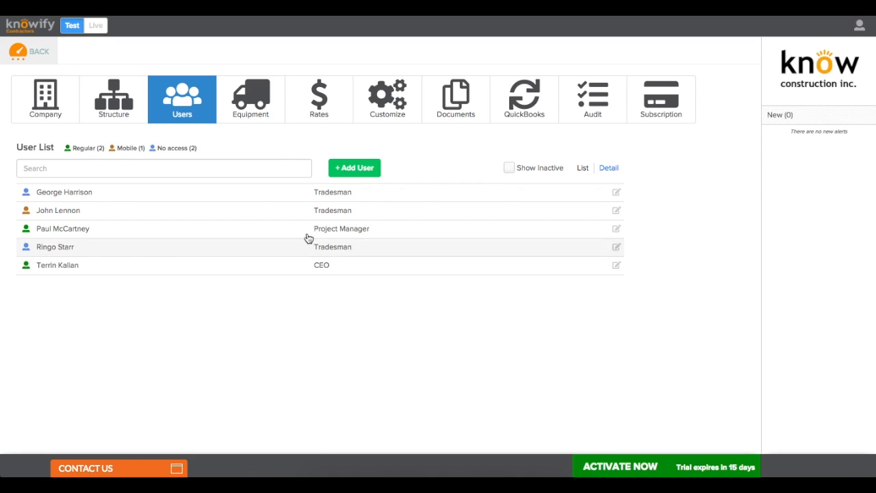
# Step: Start adding a new user, then cancel without saving
pyautogui.click(349, 172)
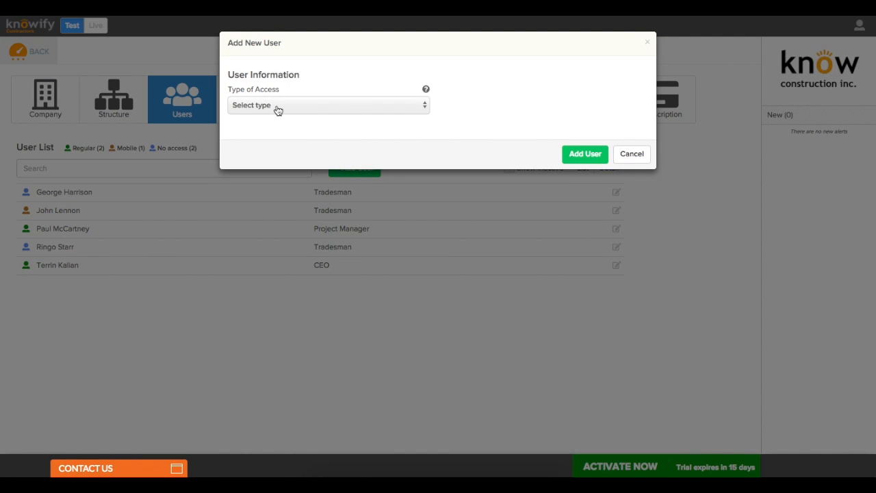
pyautogui.click(277, 106)
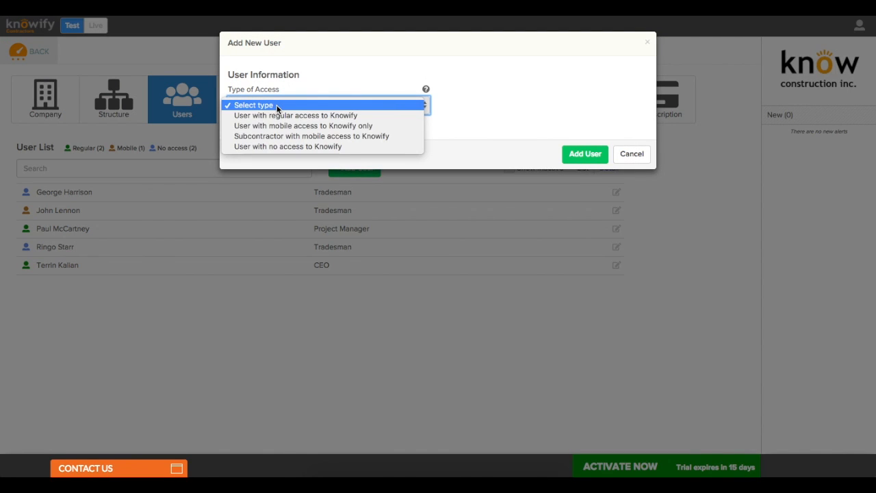
pyautogui.click(279, 147)
pyautogui.press('Escape')
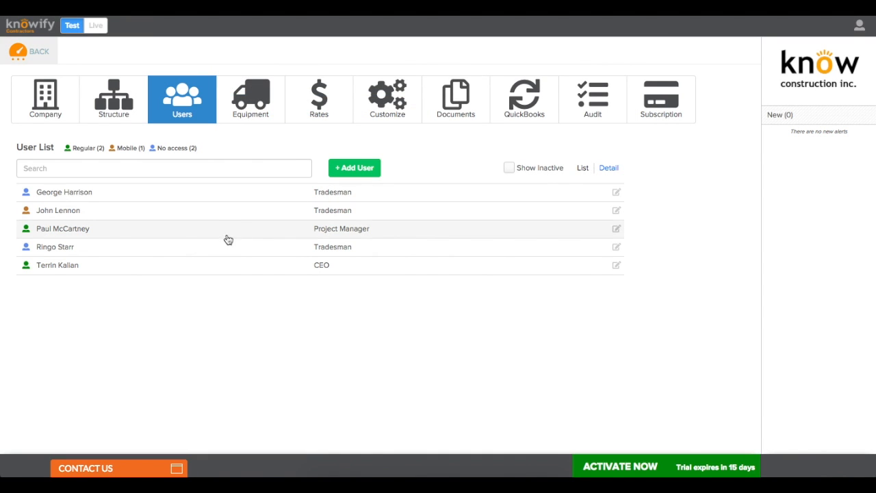
# Step: Give the Project Manager a $10,000.00 approval limit instead of unlimited and save
pyautogui.click(219, 237)
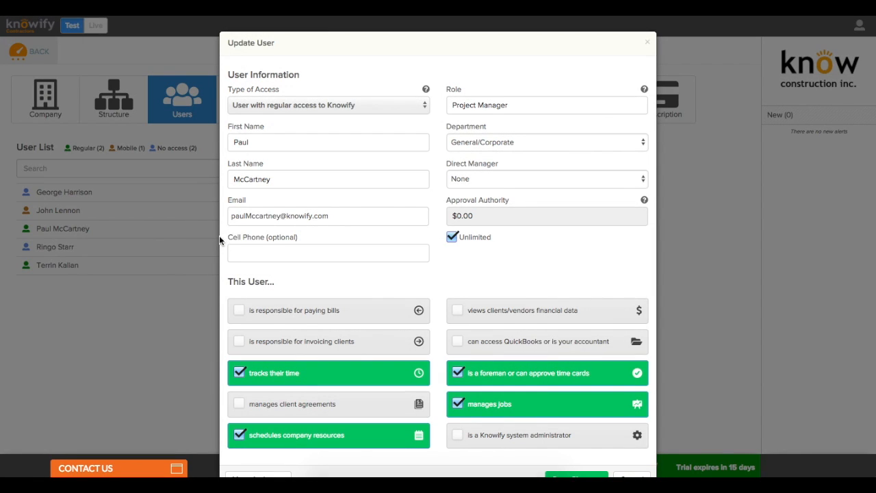
pyautogui.click(451, 236)
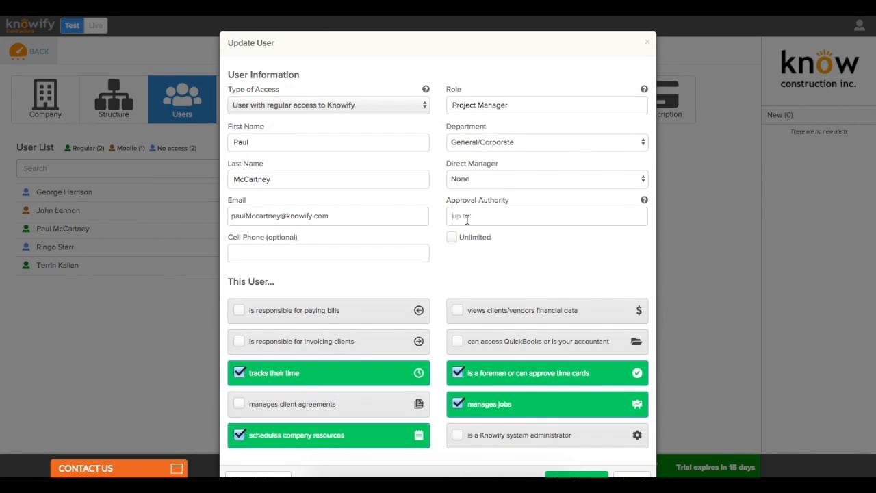
pyautogui.write('10000')
pyautogui.click(494, 256)
pyautogui.scroll(-1, 491, 257)
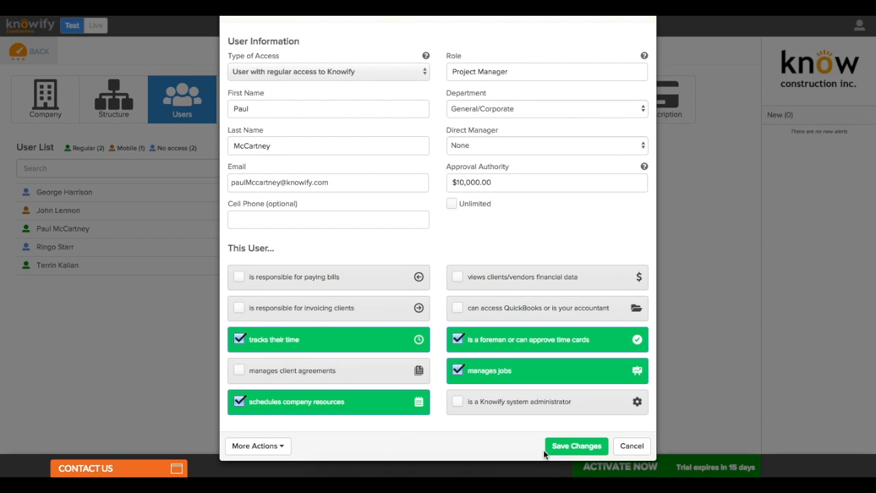
pyautogui.click(565, 448)
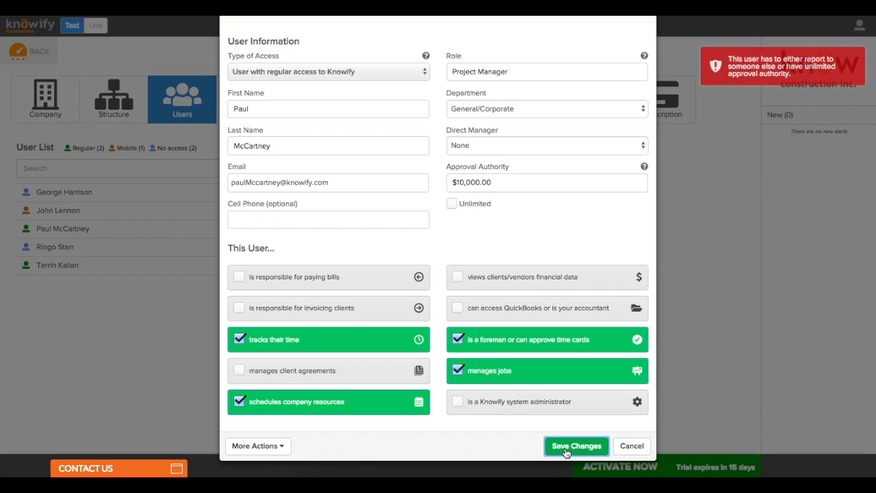
# Step: Make the CEO the Project Manager's direct manager and save the user
pyautogui.click(509, 146)
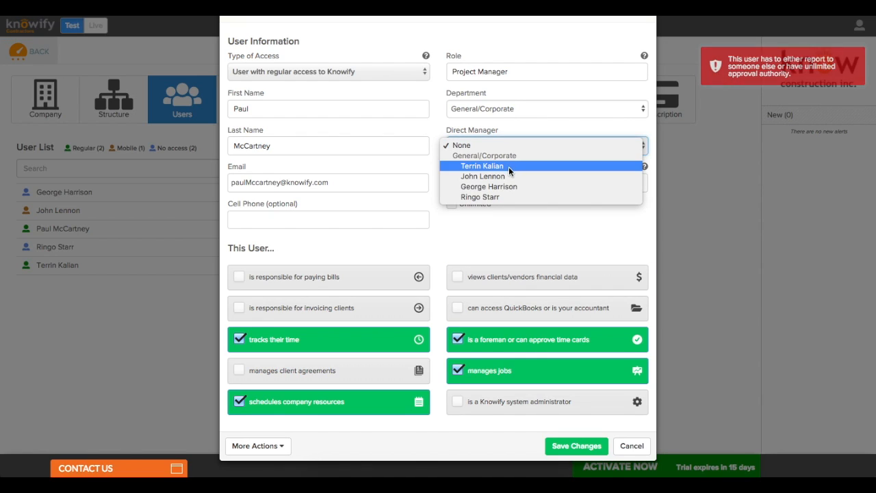
pyautogui.click(509, 167)
pyautogui.click(559, 444)
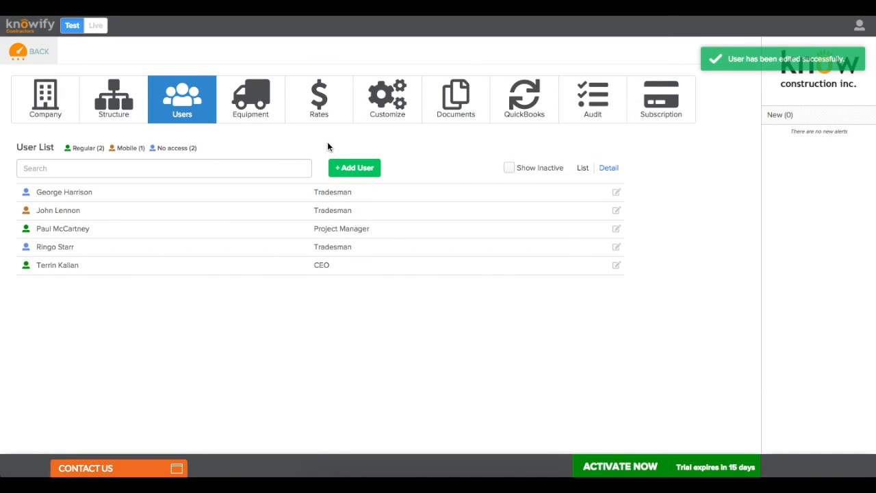
pyautogui.click(267, 112)
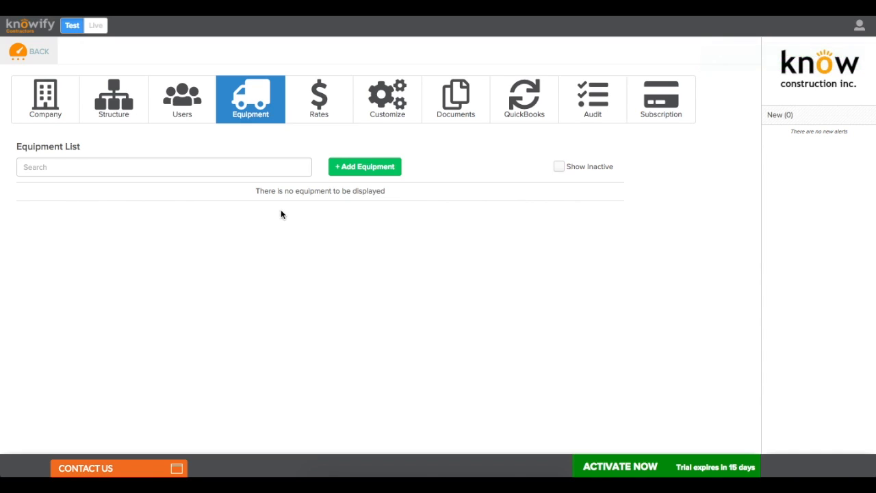
# Step: Add an 'Excavator' equipment item with role Excavator in the General/Corporate department
pyautogui.click(354, 167)
pyautogui.click(319, 84)
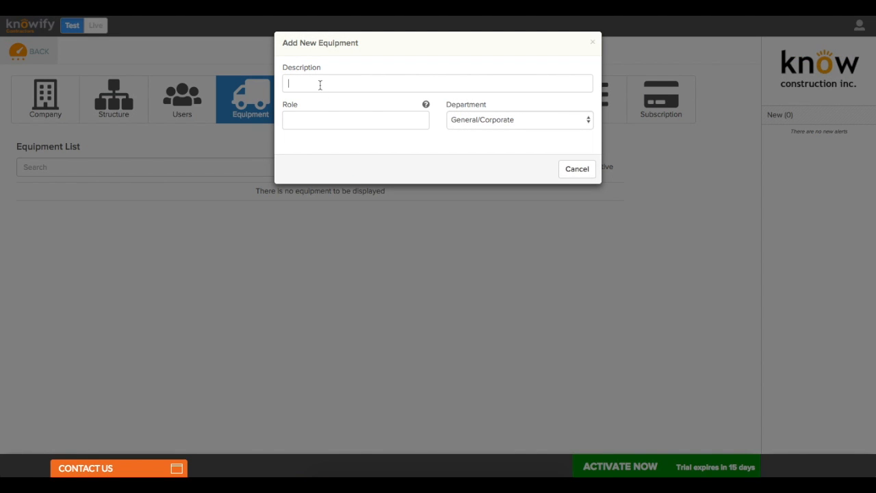
pyautogui.write('Excavator')
pyautogui.click(321, 111)
pyautogui.write('Excavator')
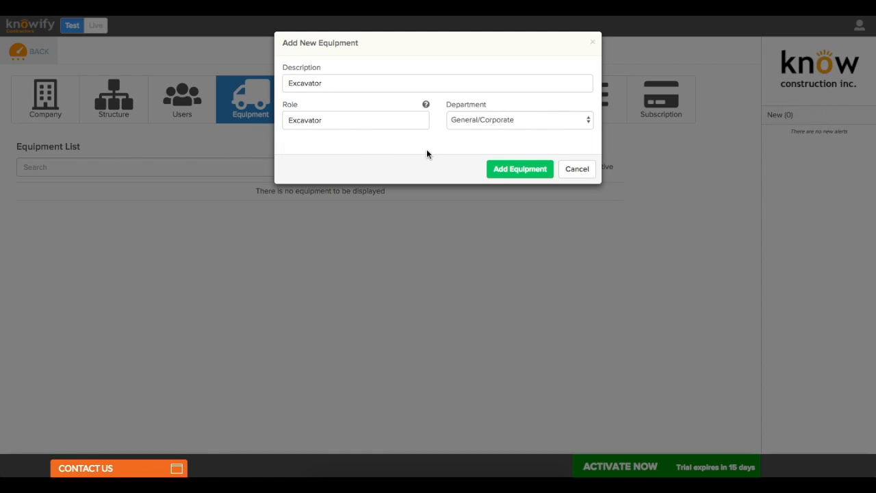
pyautogui.click(491, 172)
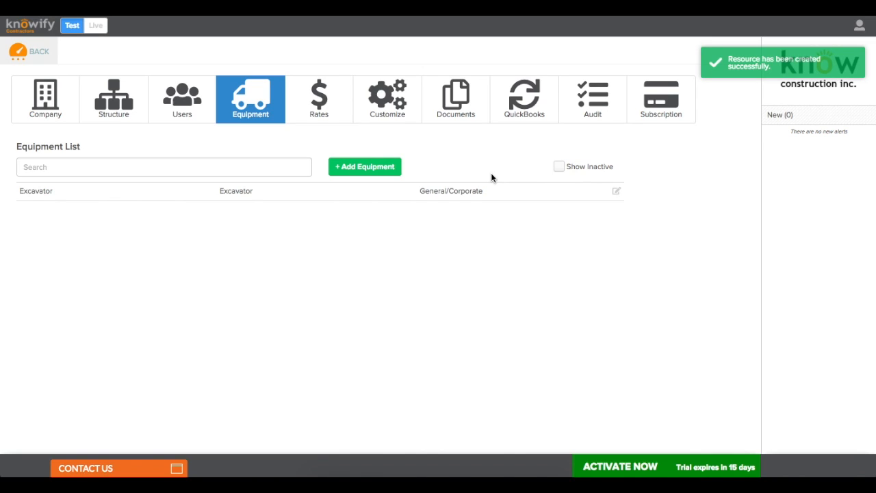
# Step: Set the Excavator's salary rate to $80.00 per hour under Rates and save the resource costs
pyautogui.click(310, 111)
pyautogui.scroll(-1, 310, 115)
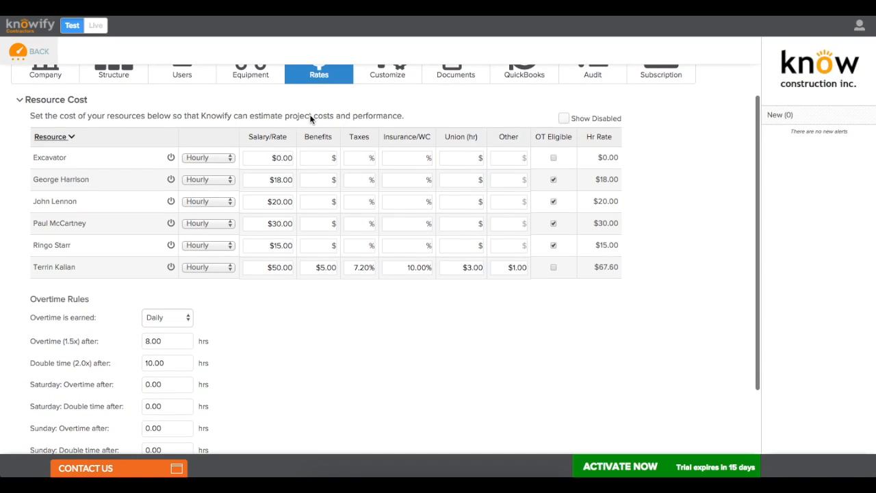
pyautogui.click(291, 163)
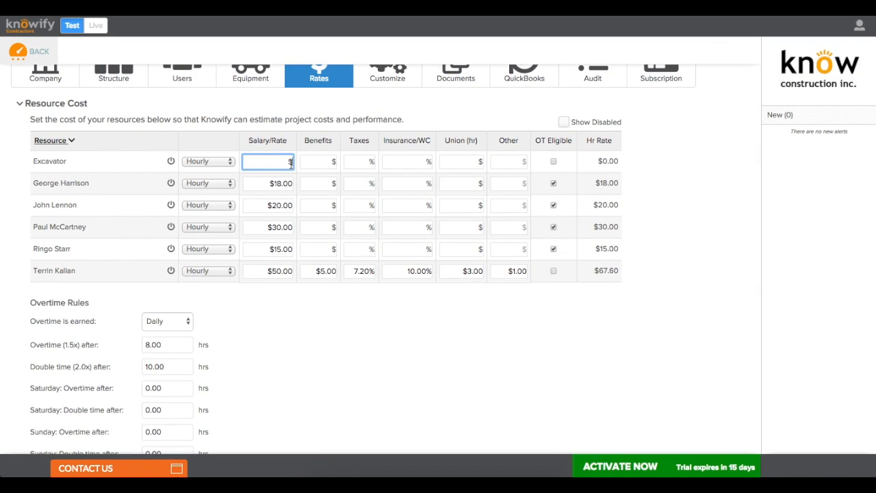
pyautogui.write('80')
pyautogui.click(310, 144)
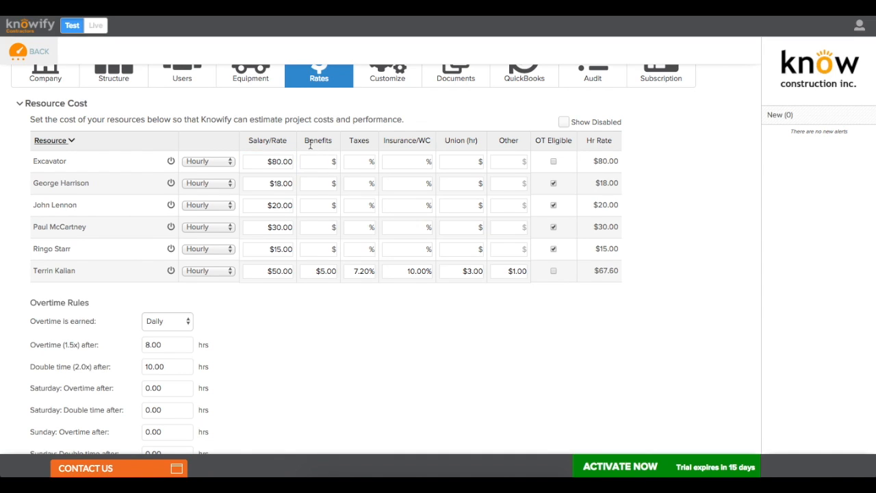
pyautogui.scroll(-2, 310, 143)
pyautogui.click(67, 406)
pyautogui.scroll(3, 246, 349)
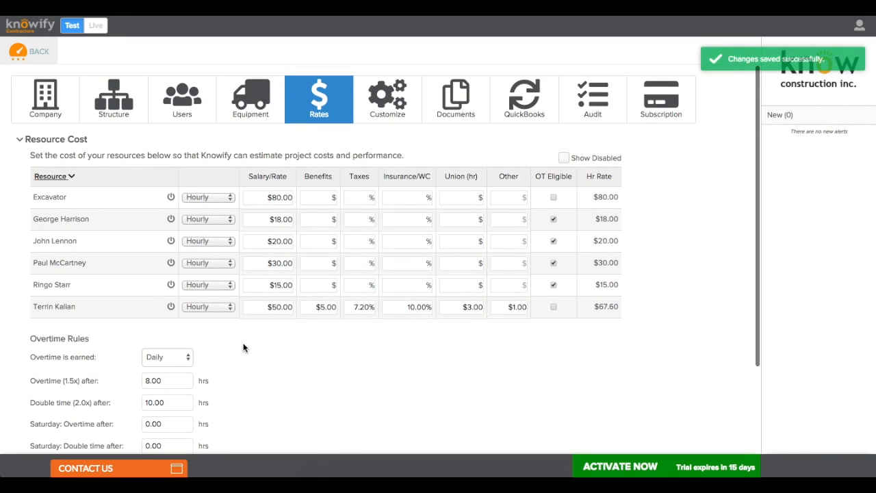
pyautogui.click(407, 118)
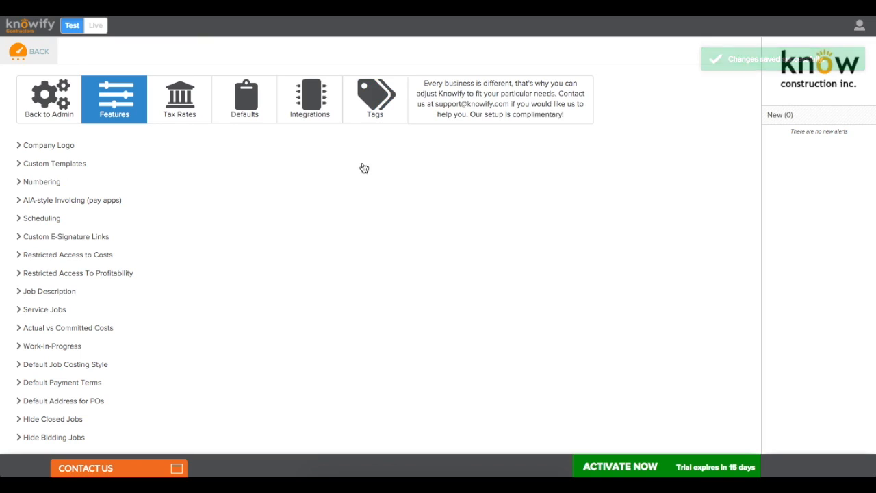
# Step: Look over the Company Logo and Custom Templates feature sections without changing them
pyautogui.click(65, 146)
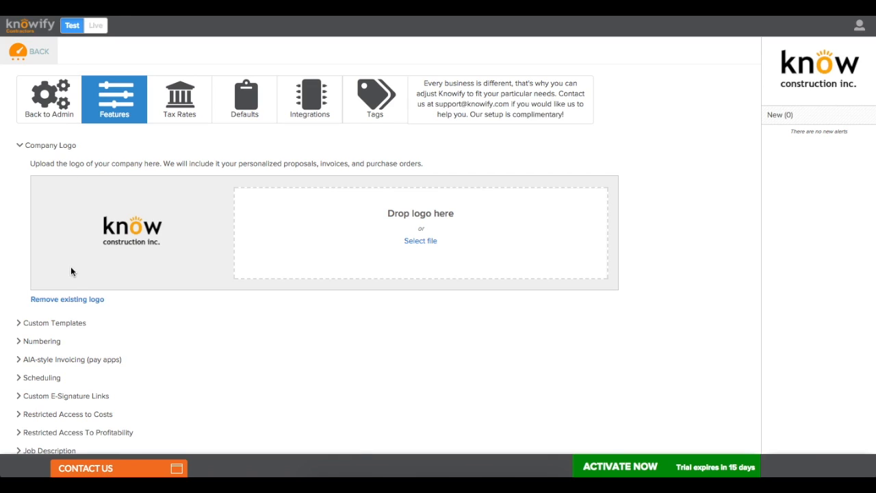
pyautogui.click(55, 147)
pyautogui.click(55, 164)
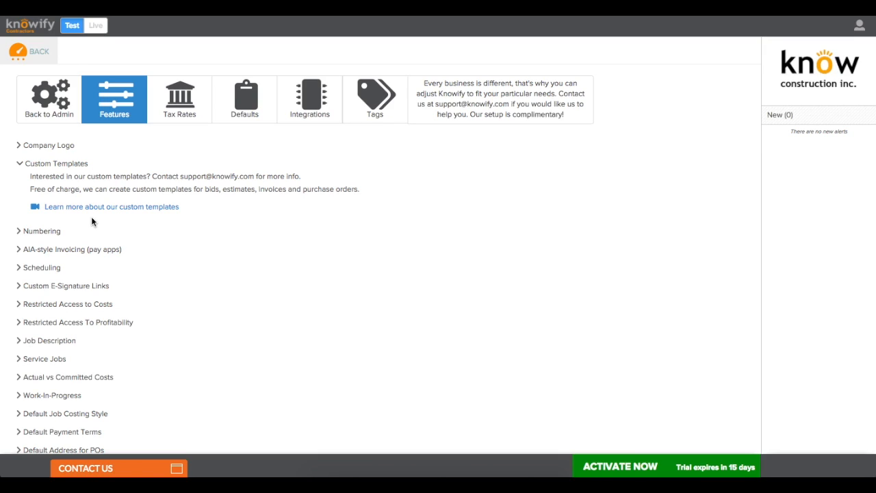
pyautogui.click(50, 165)
# Step: Under Numbering, enter last purchase order number 100 and last invoice number 1000, then save
pyautogui.click(42, 183)
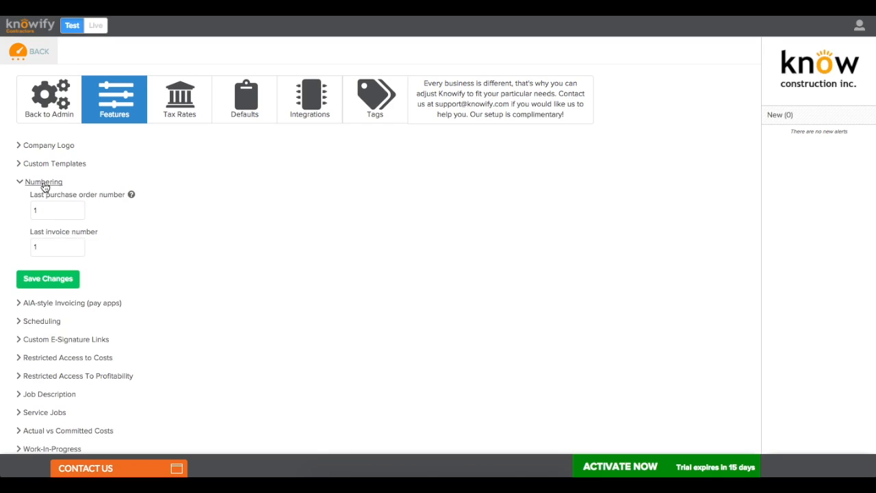
pyautogui.click(74, 213)
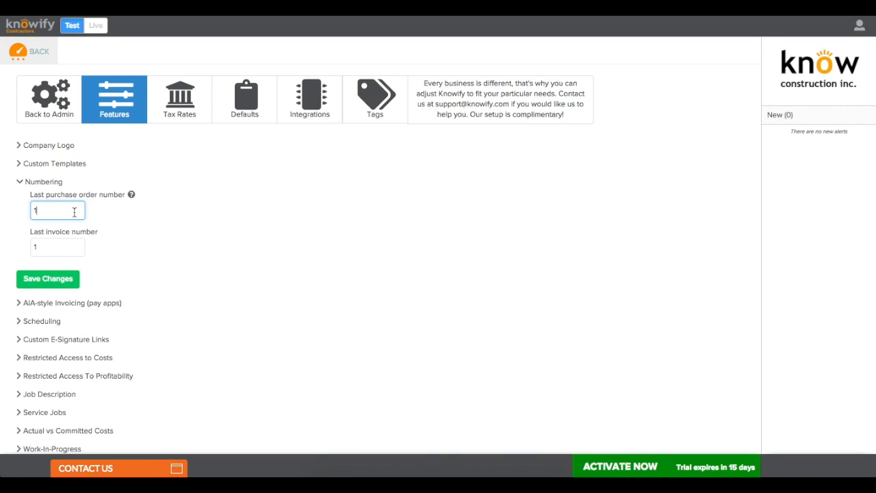
pyautogui.write('00')
pyautogui.click(72, 247)
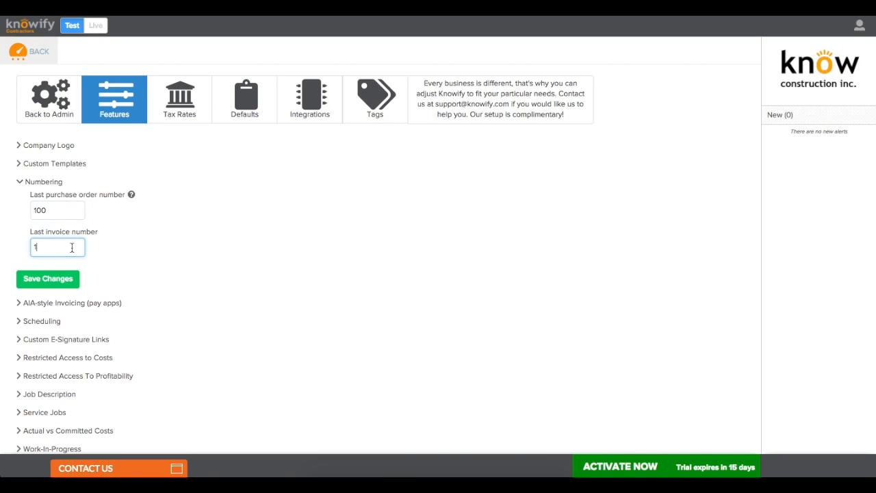
pyautogui.write('000')
pyautogui.click(71, 281)
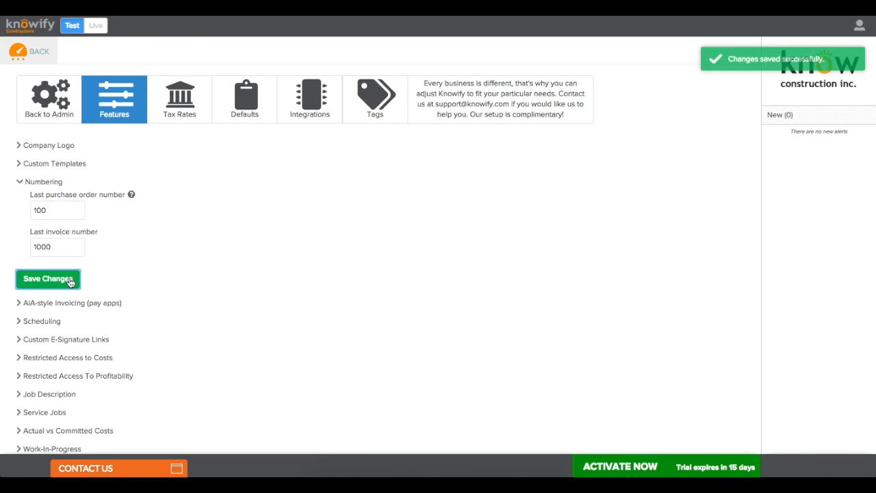
pyautogui.scroll(-1, 130, 256)
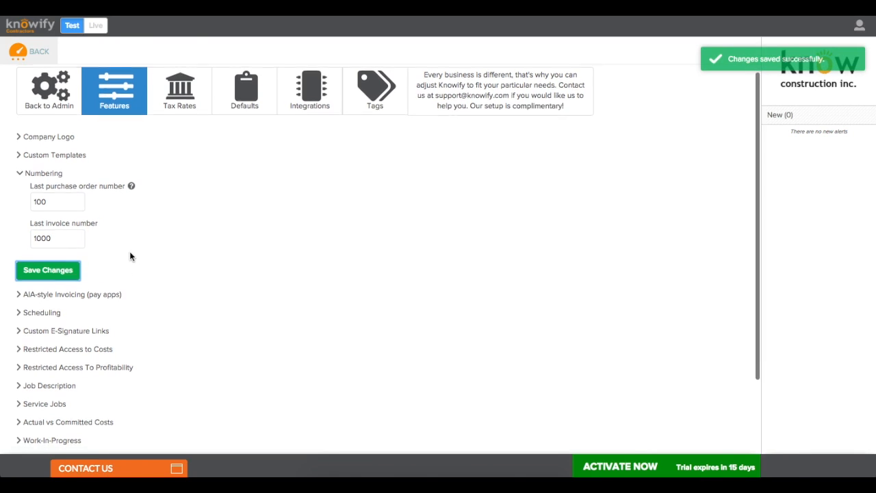
# Step: Review the AIA-style invoicing options and default style choices, leaving them unchanged
pyautogui.click(50, 164)
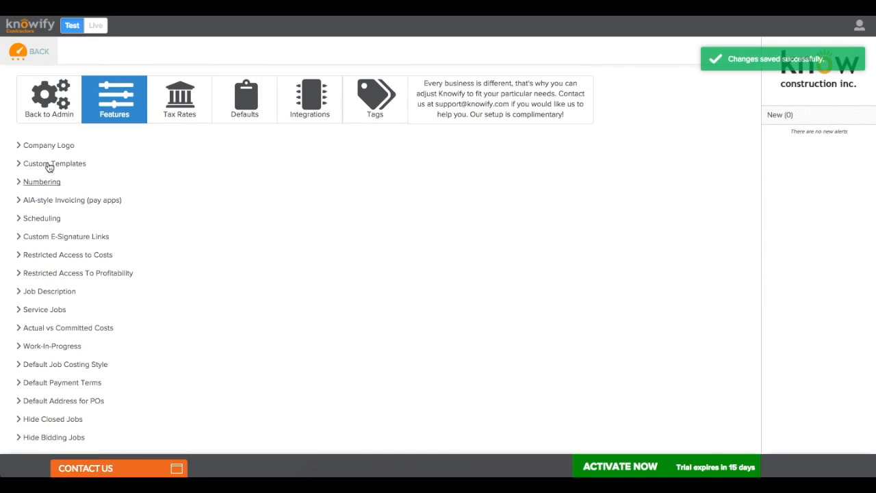
pyautogui.click(48, 200)
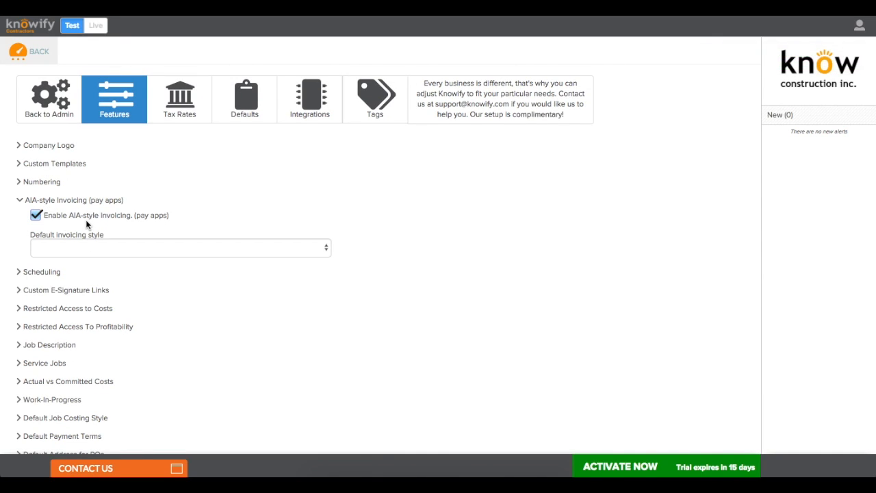
pyautogui.click(85, 246)
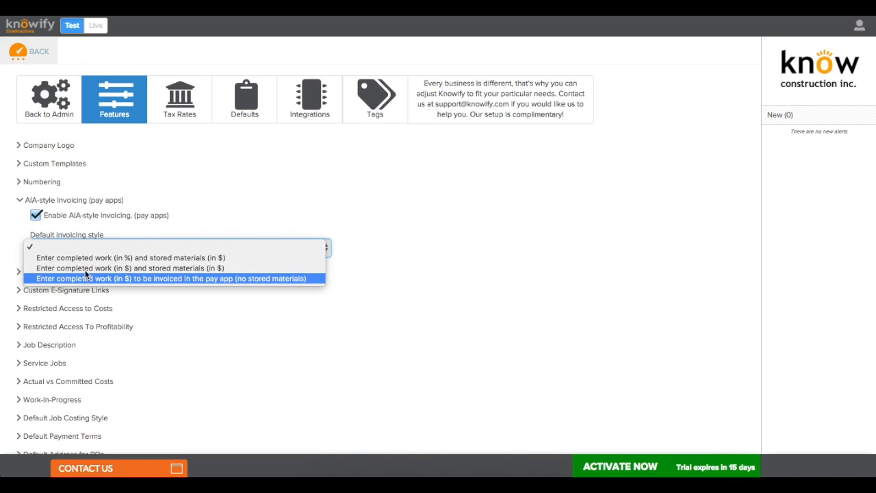
pyautogui.click(81, 235)
pyautogui.click(67, 206)
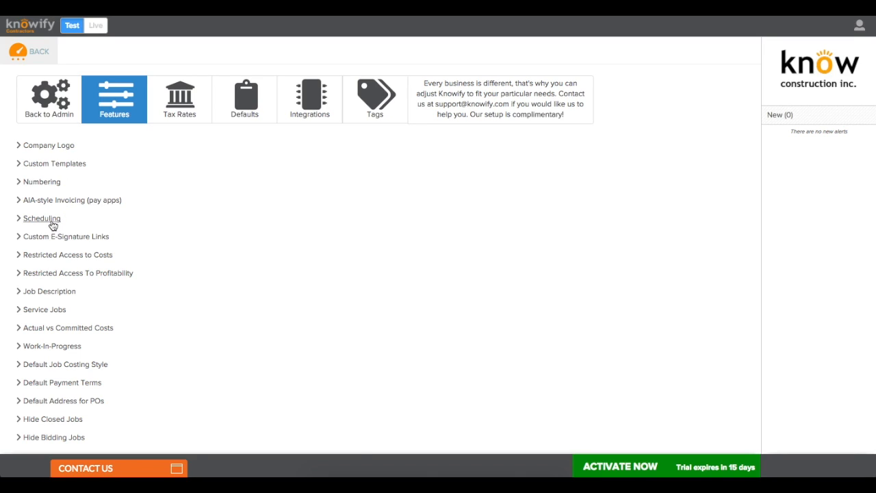
# Step: Look over the Scheduling and Service Jobs options, then bring up the Tax Rates list
pyautogui.click(53, 225)
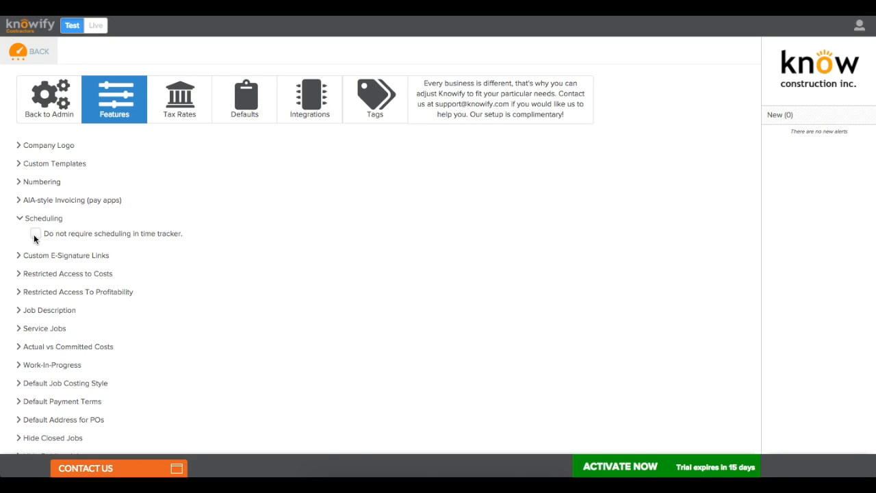
pyautogui.click(47, 222)
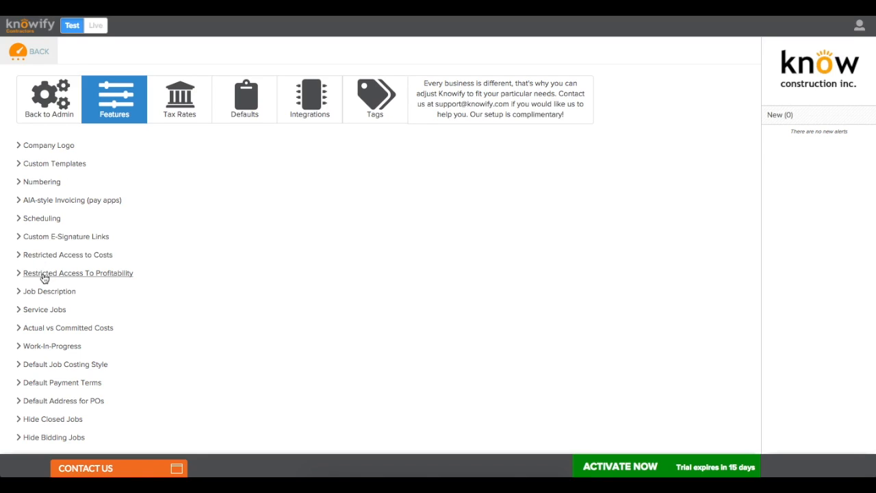
pyautogui.click(27, 310)
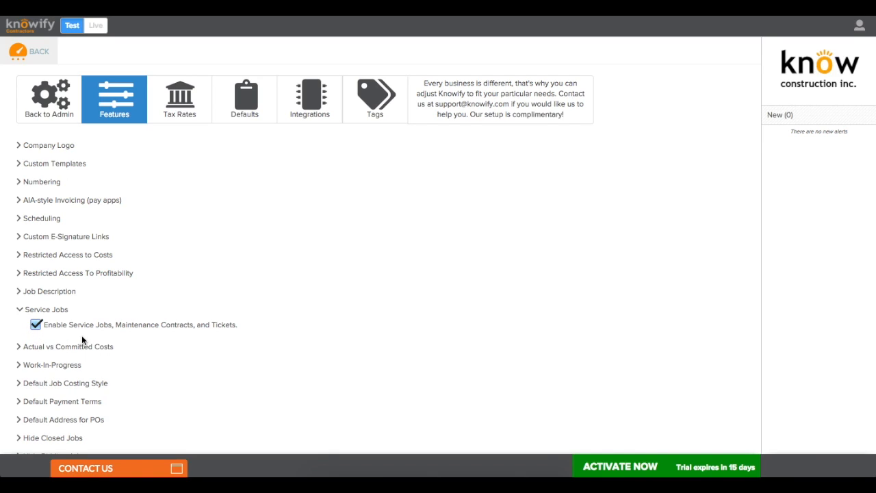
pyautogui.click(58, 310)
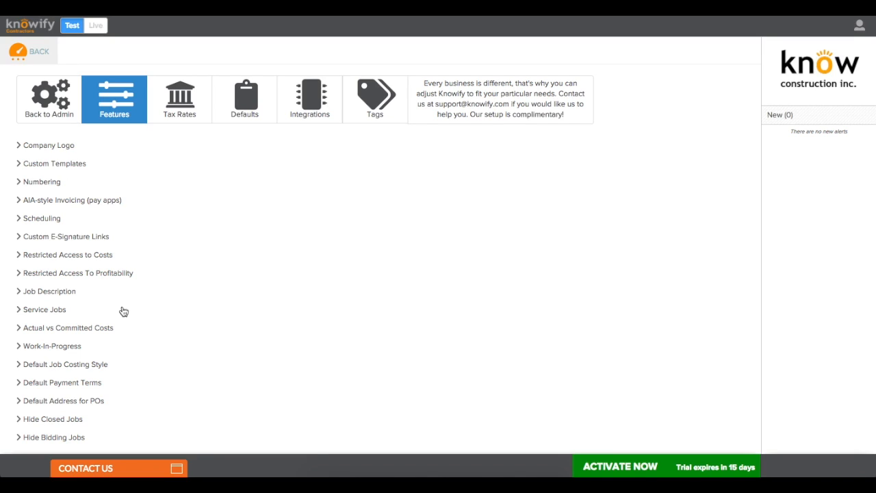
pyautogui.click(200, 121)
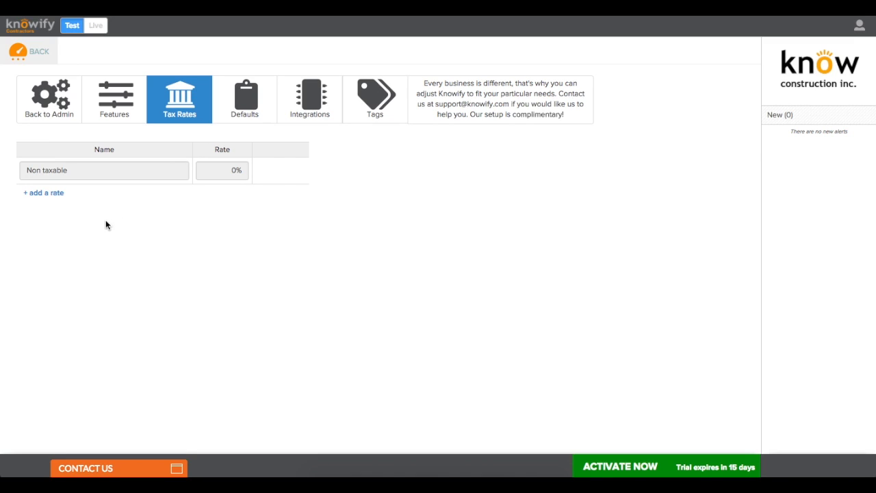
# Step: Add a New Jersey Sales Tax rate of 7%
pyautogui.click(55, 193)
pyautogui.click(126, 201)
pyautogui.write('New Jersey')
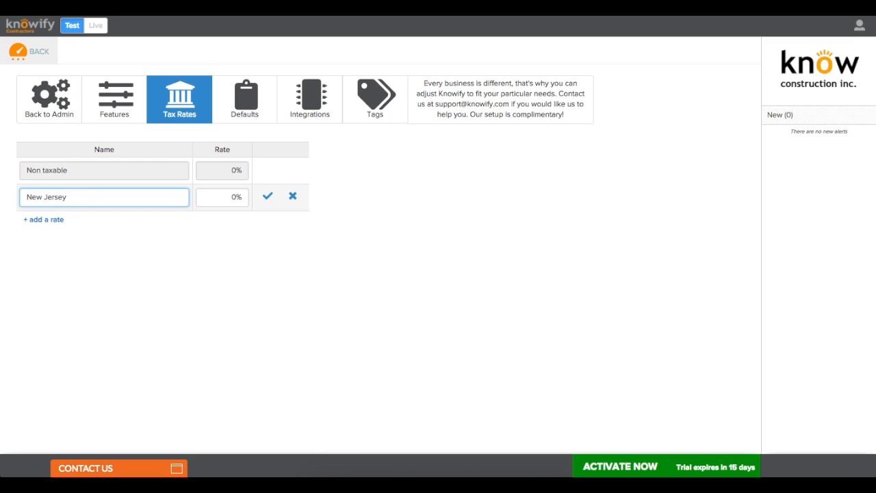
pyautogui.write(' Sales Tax')
pyautogui.press('Tab')
pyautogui.write('7')
pyautogui.click(267, 196)
# Step: Add a New York Sales Tax rate of 8.725%
pyautogui.click(55, 220)
pyautogui.write('New York Sales Tax')
pyautogui.press('Tab')
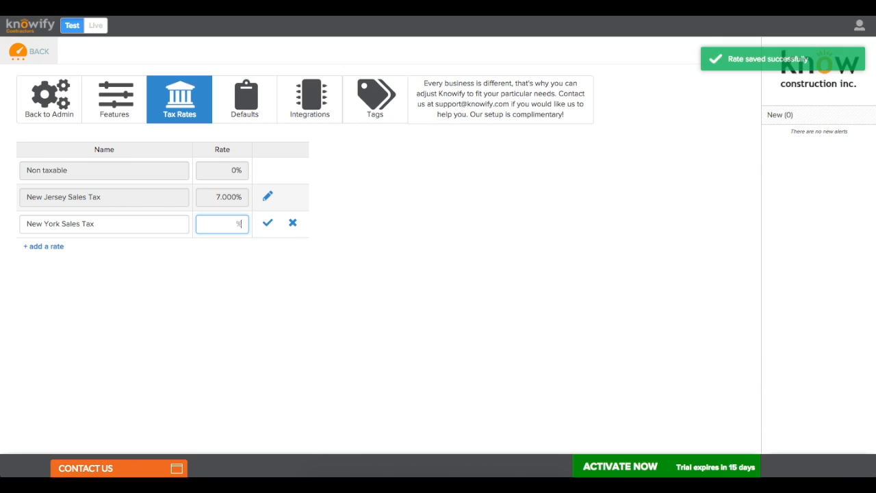
pyautogui.write('8.725')
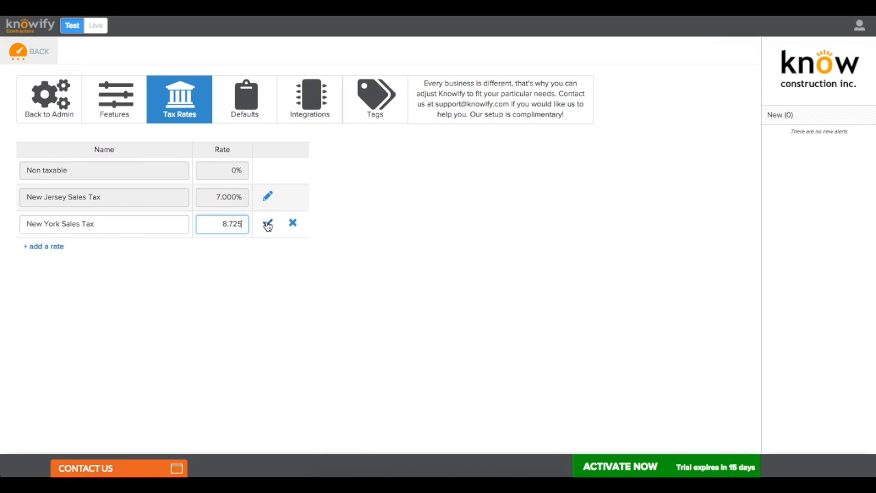
pyautogui.click(268, 224)
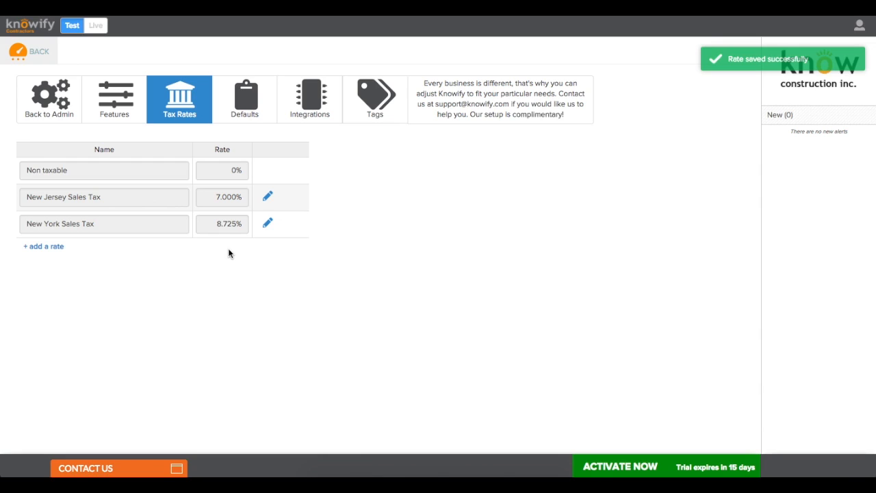
pyautogui.click(240, 115)
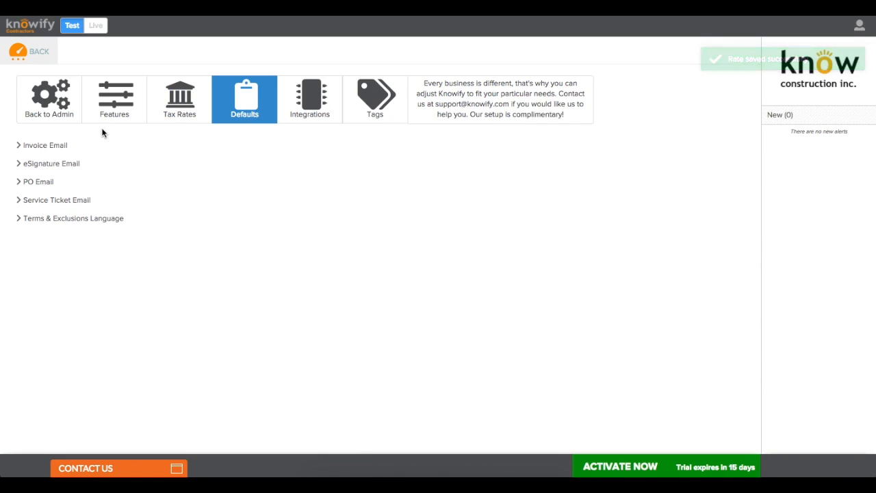
# Step: Expand Terms & Exclusions Language on the Defaults tab and place the caret in its editor
pyautogui.click(64, 218)
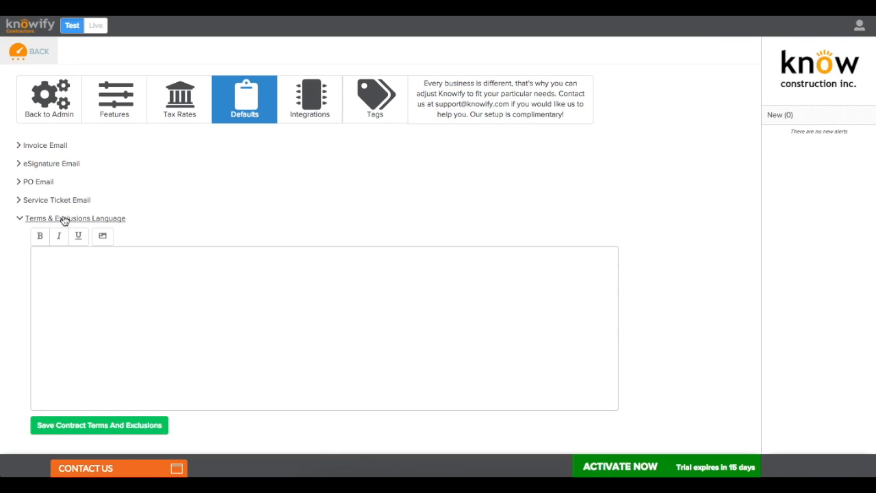
pyautogui.click(74, 280)
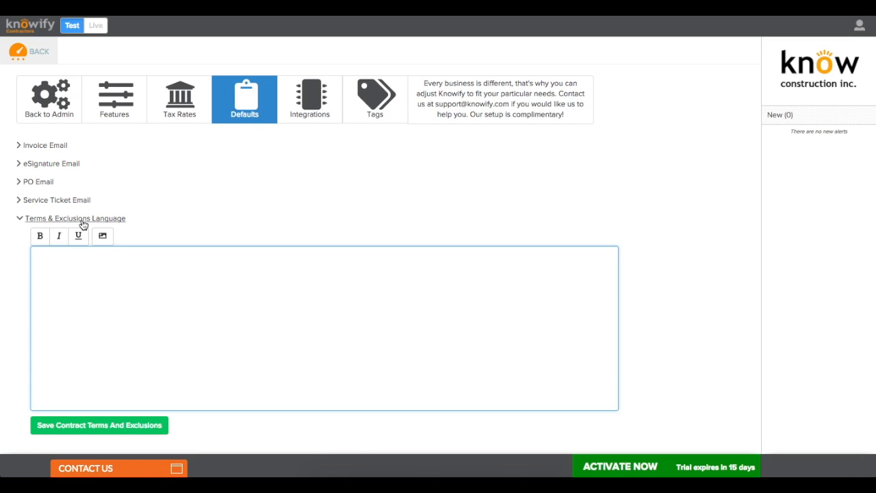
# Step: Search for lorem ipsum in a new Chrome tab and open lipsum.com
pyautogui.press('super+t')
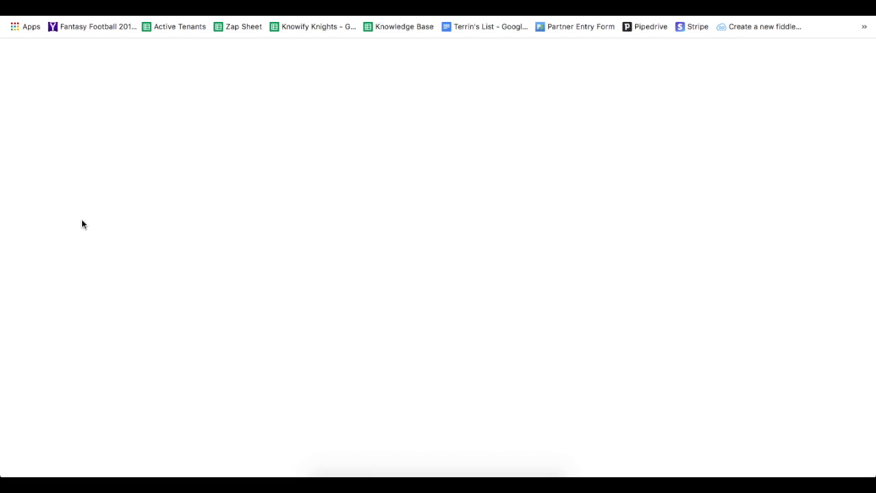
pyautogui.write('lorum')
pyautogui.press('Down')
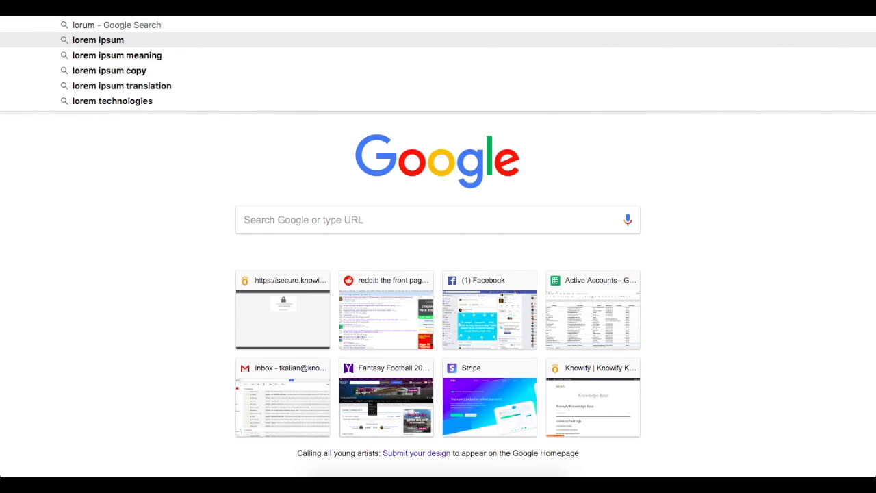
pyautogui.press('Return')
pyautogui.click(164, 129)
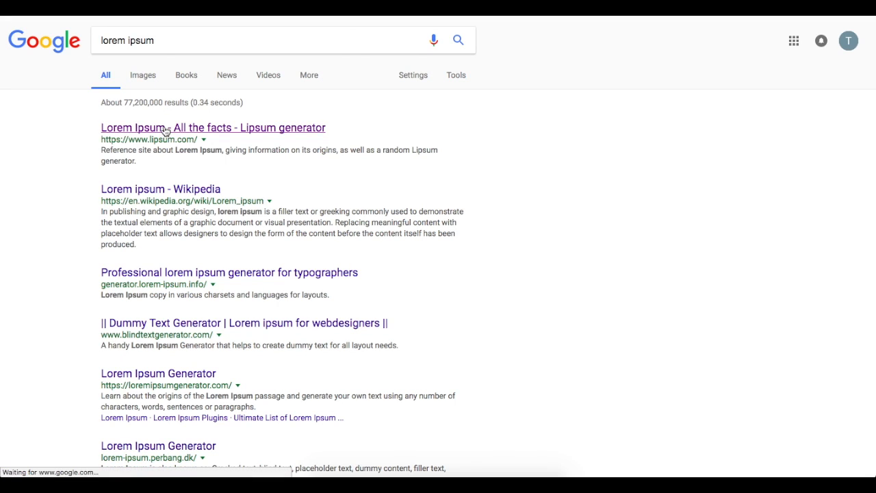
# Step: Generate five Lorem Ipsum paragraphs and select the text to copy it
pyautogui.scroll(-5, 217, 168)
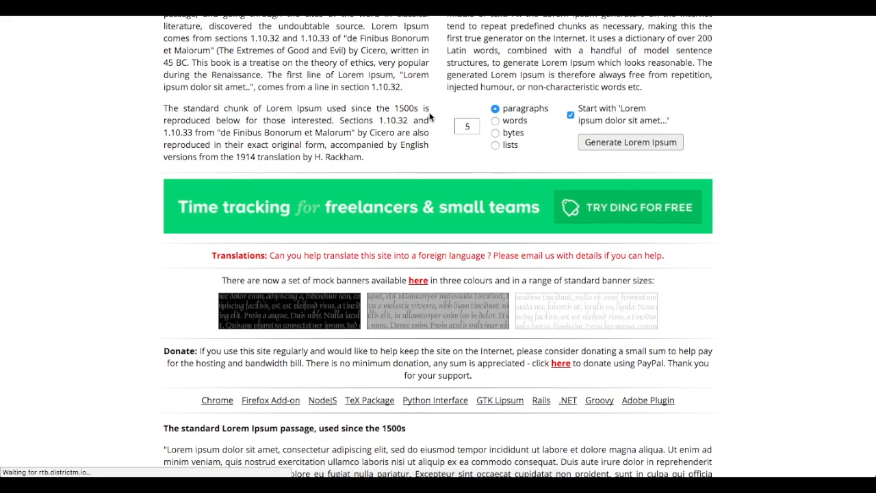
pyautogui.click(467, 126)
pyautogui.click(612, 142)
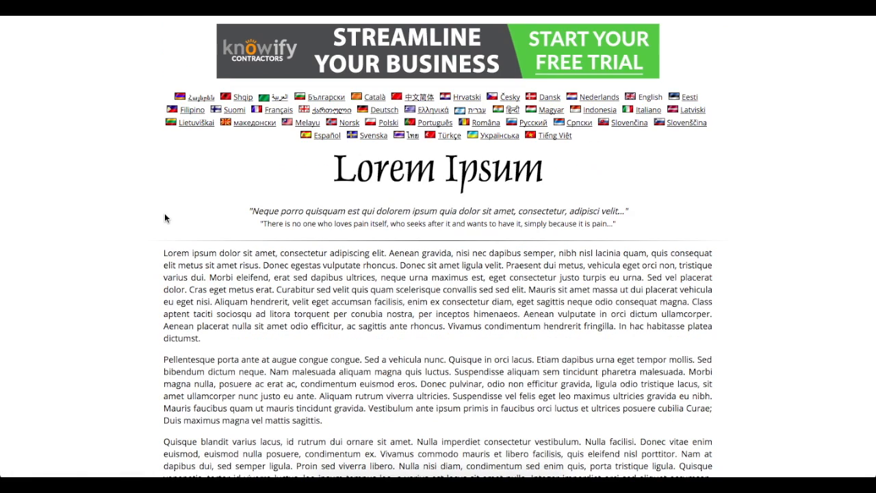
pyautogui.moveTo(164, 215); pyautogui.dragTo(198, 338)
pyautogui.scroll(-4, 198, 336)
pyautogui.moveTo(320, 375); pyautogui.dragTo(165, 132)
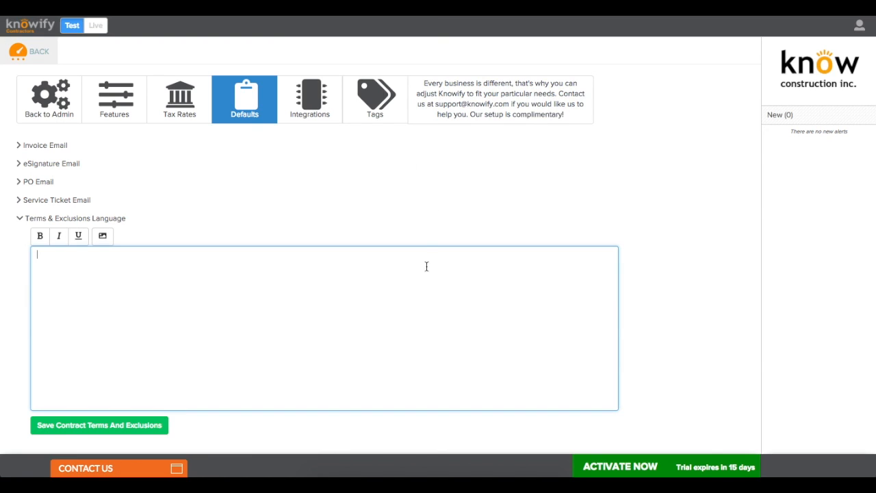
# Step: Paste the five Lorem Ipsum paragraphs into the Terms & Exclusions editor and save the contract terms
pyautogui.hotkey('ctrl', 'v')
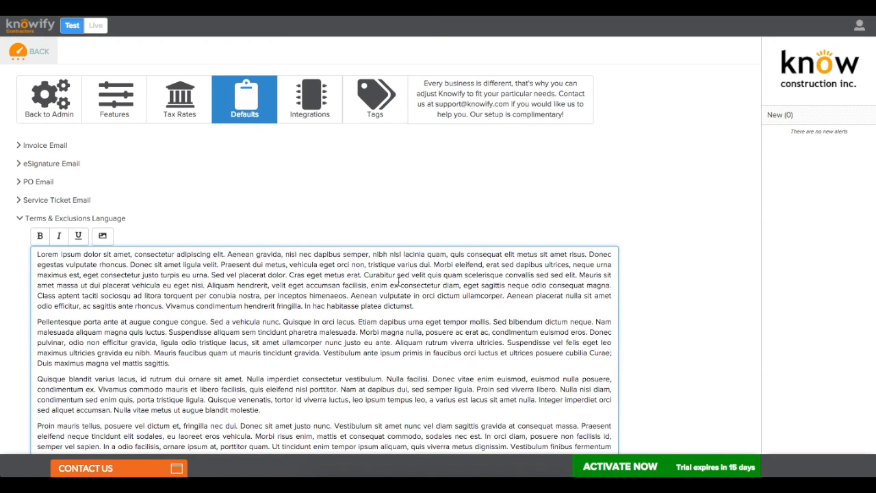
pyautogui.scroll(-3, 399, 281)
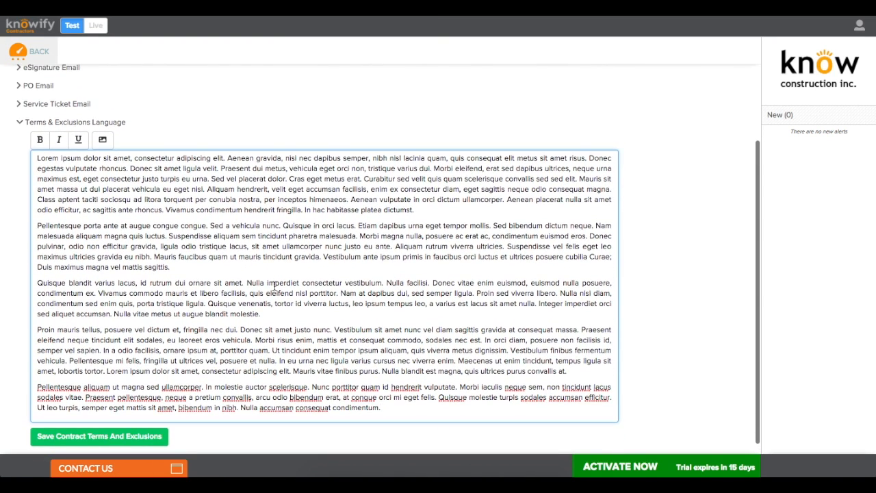
pyautogui.click(144, 440)
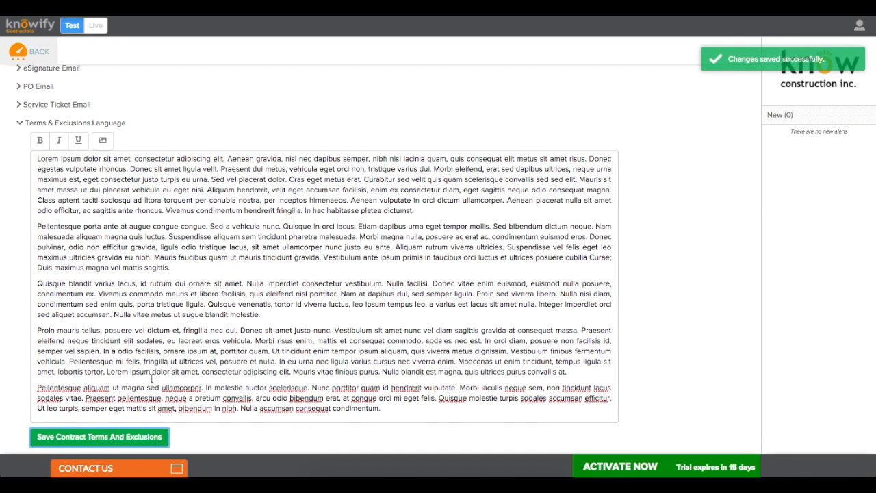
pyautogui.scroll(2, 152, 379)
pyautogui.click(69, 172)
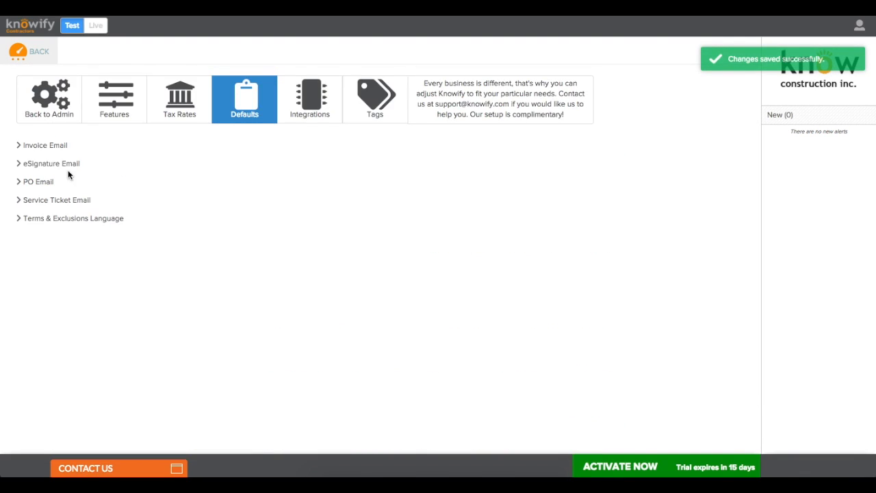
# Step: Replace the invoice email sign-off 'Thank you,' with 'Sicerely,' and save the invoice email
pyautogui.click(43, 145)
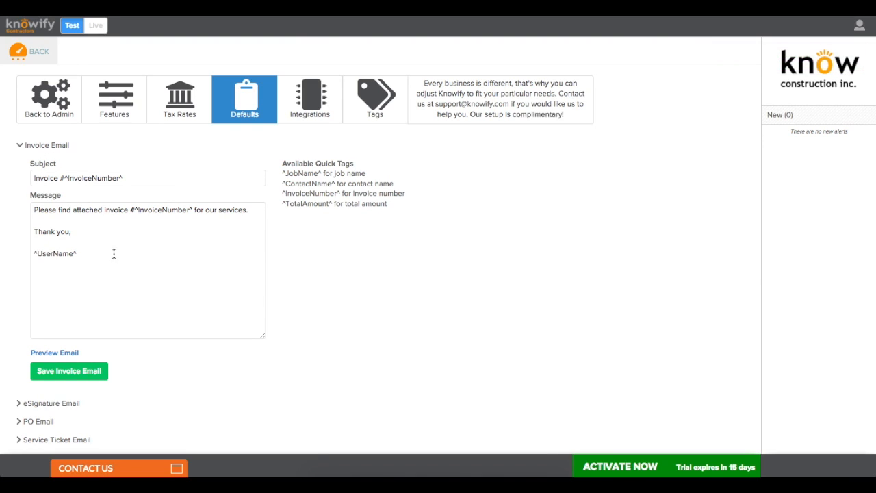
pyautogui.click(104, 289)
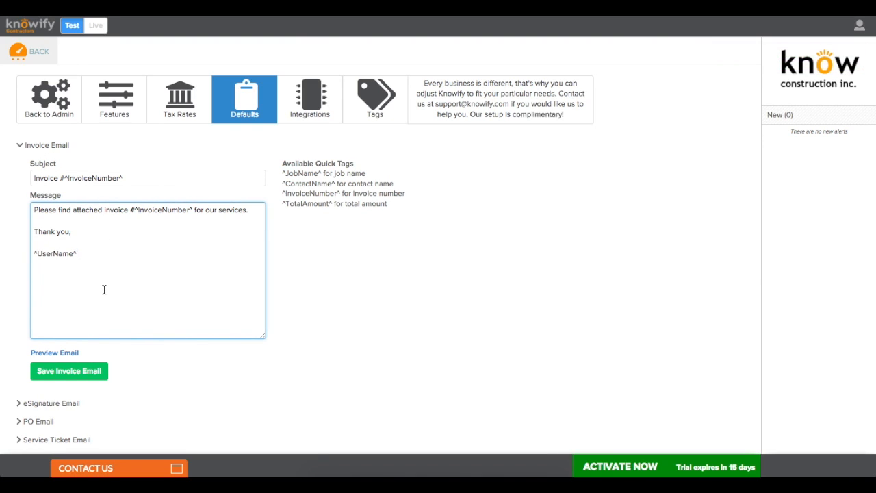
pyautogui.moveTo(69, 231); pyautogui.dragTo(32, 232)
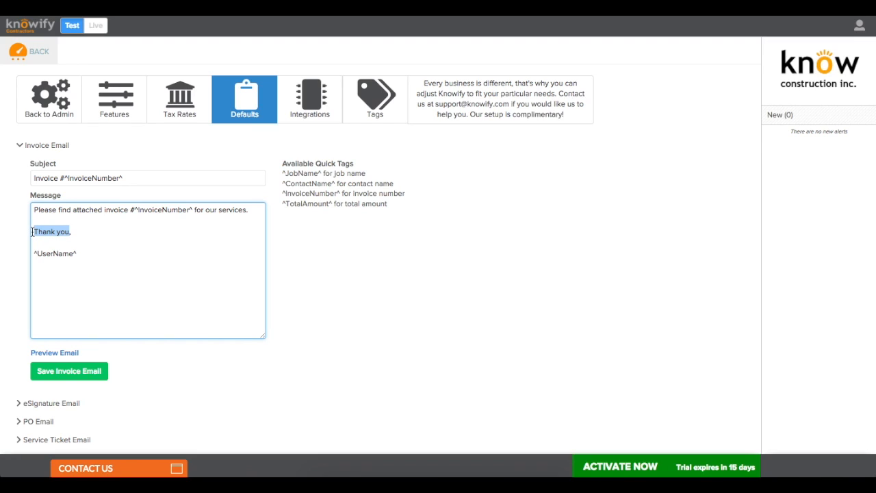
pyautogui.write('Sicerely,')
pyautogui.click(68, 371)
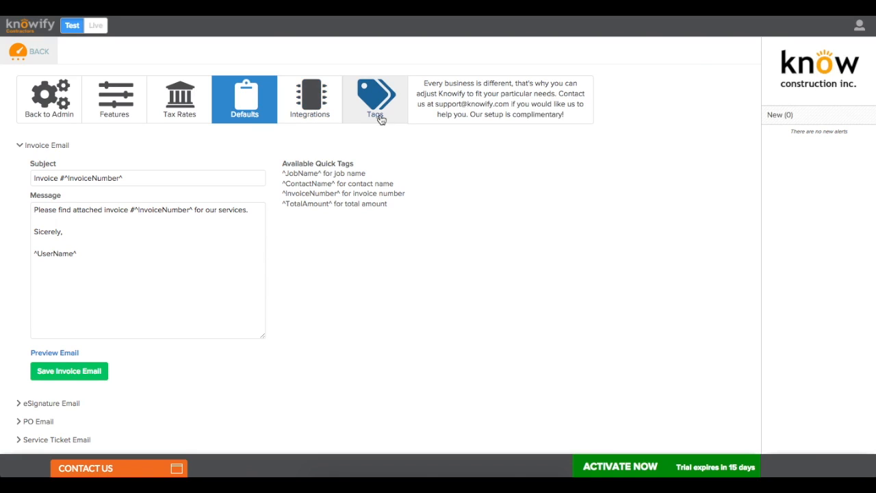
pyautogui.click(69, 110)
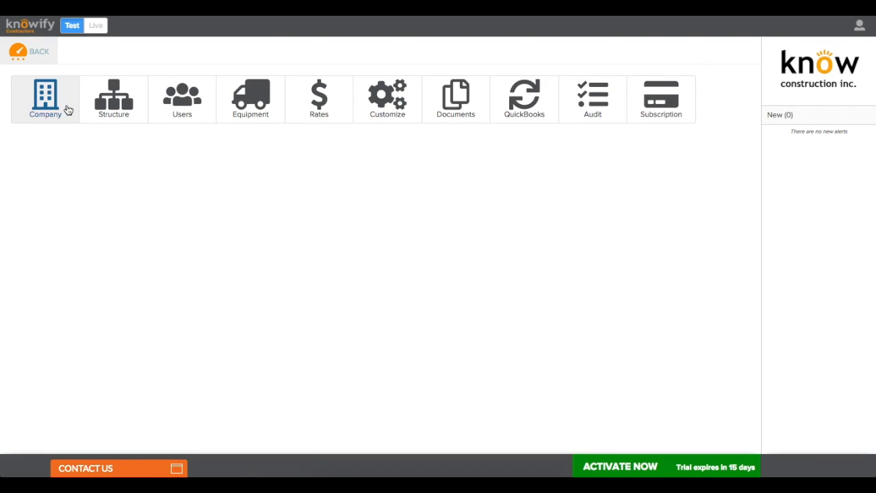
# Step: Upload KnowConstruction.png from the Desktop to Company Documents
pyautogui.click(482, 103)
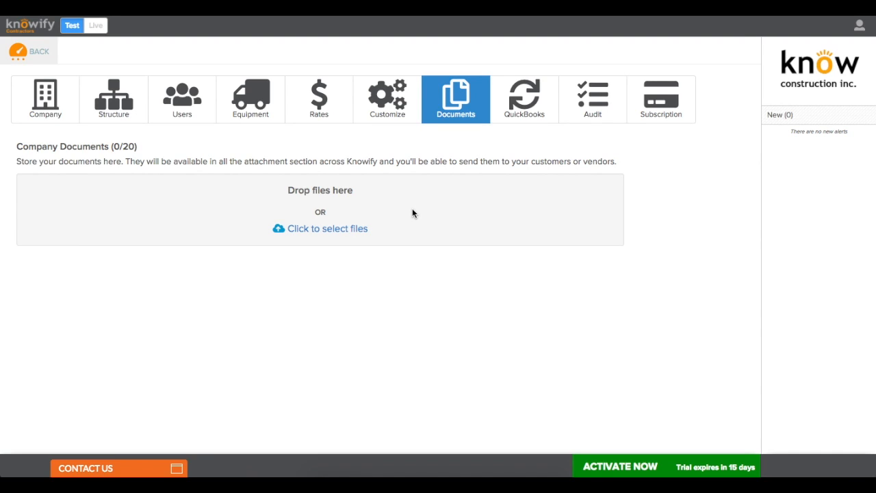
pyautogui.click(351, 234)
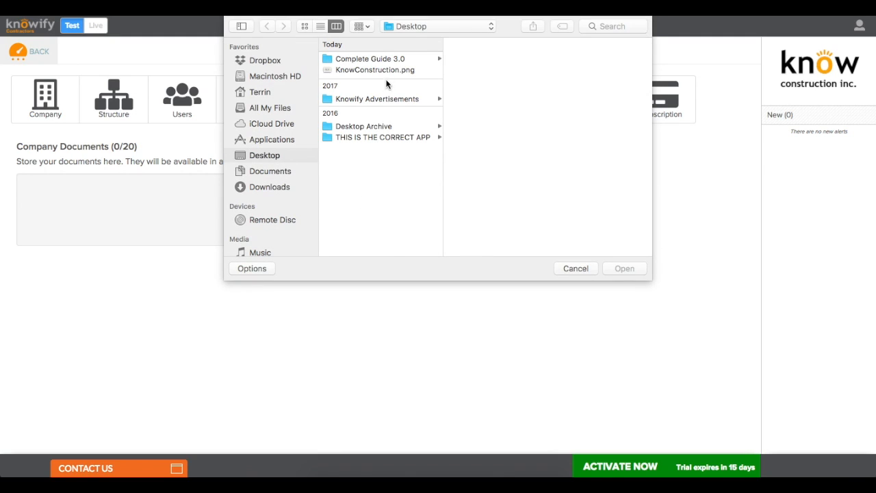
pyautogui.doubleClick(382, 69)
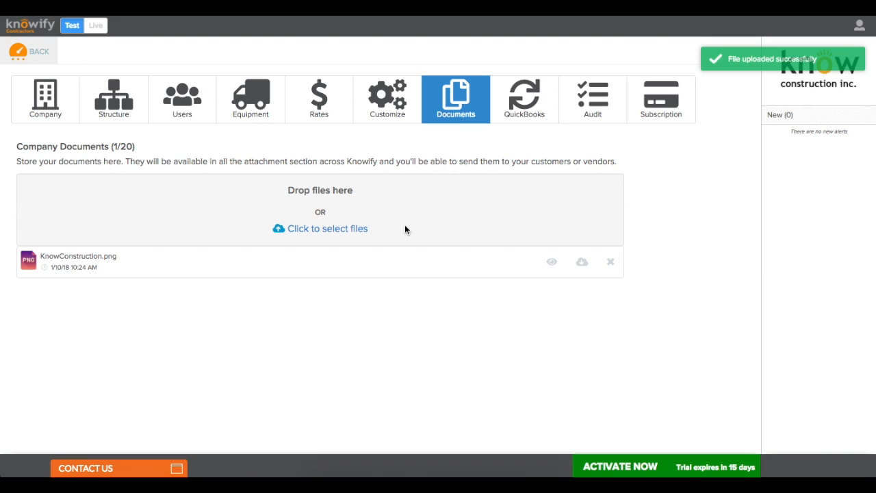
pyautogui.click(507, 118)
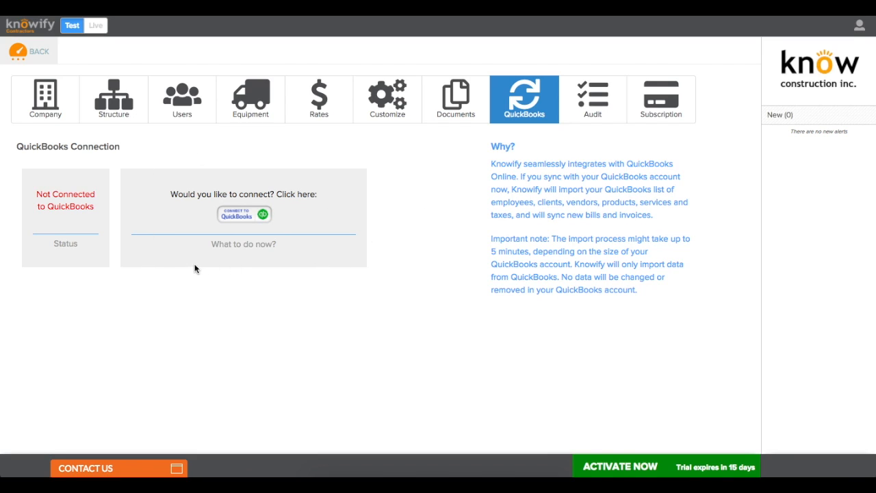
# Step: Browse the audit log, then view the Subscription page showing the Plus trial at $88/month
pyautogui.click(571, 121)
pyautogui.scroll(-3, 340, 212)
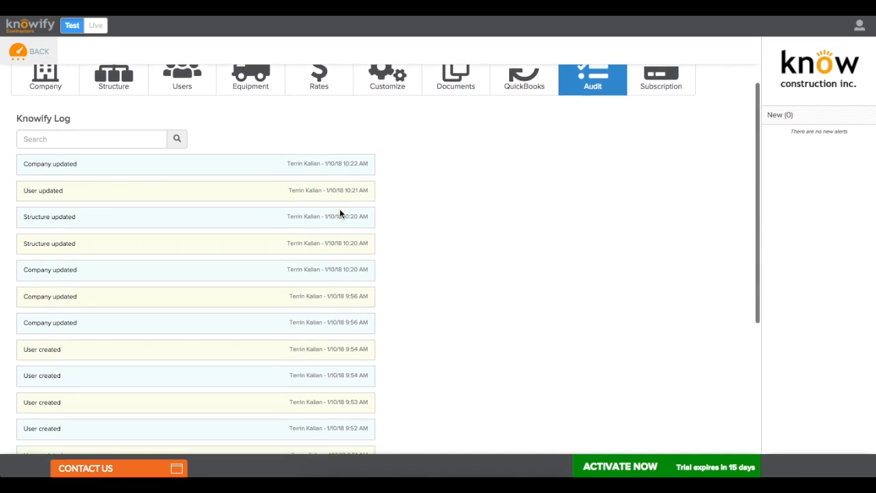
pyautogui.scroll(-4, 340, 213)
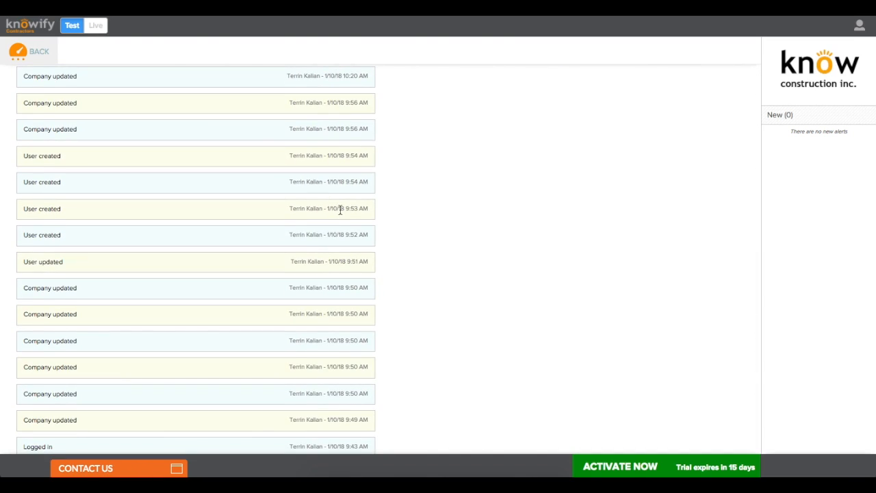
pyautogui.scroll(1, 340, 211)
pyautogui.scroll(5, 340, 210)
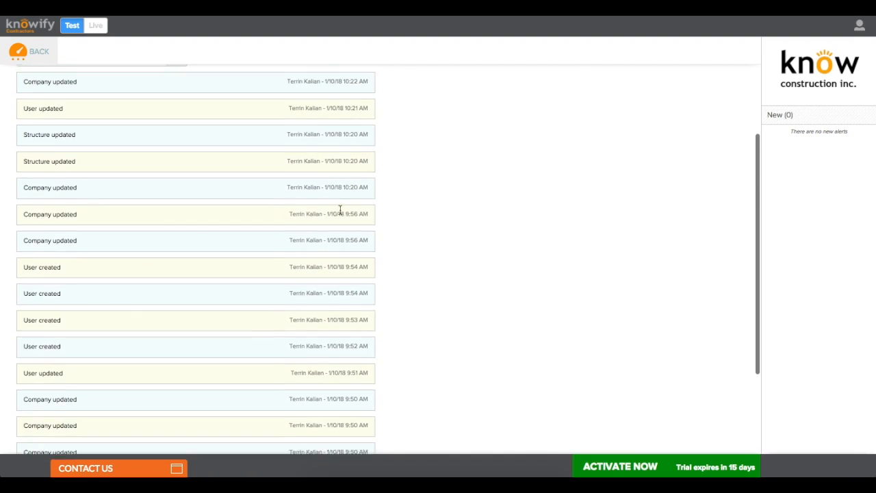
pyautogui.scroll(1, 340, 210)
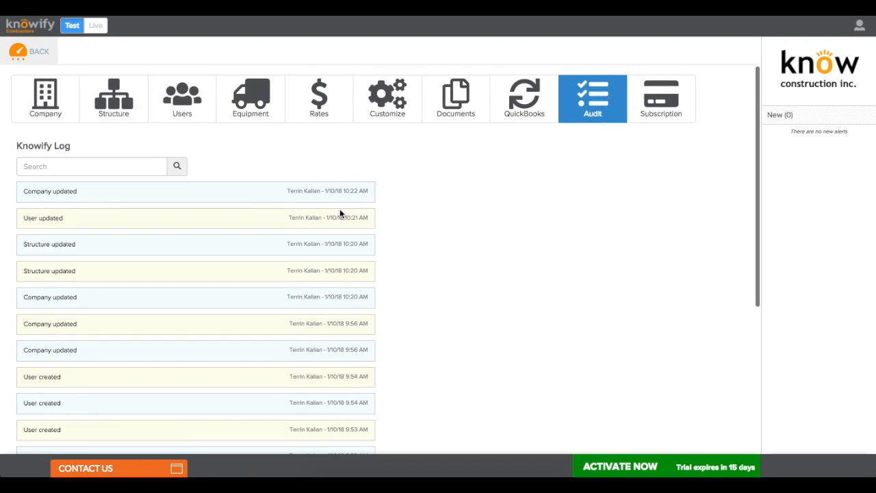
pyautogui.rightClick(636, 147)
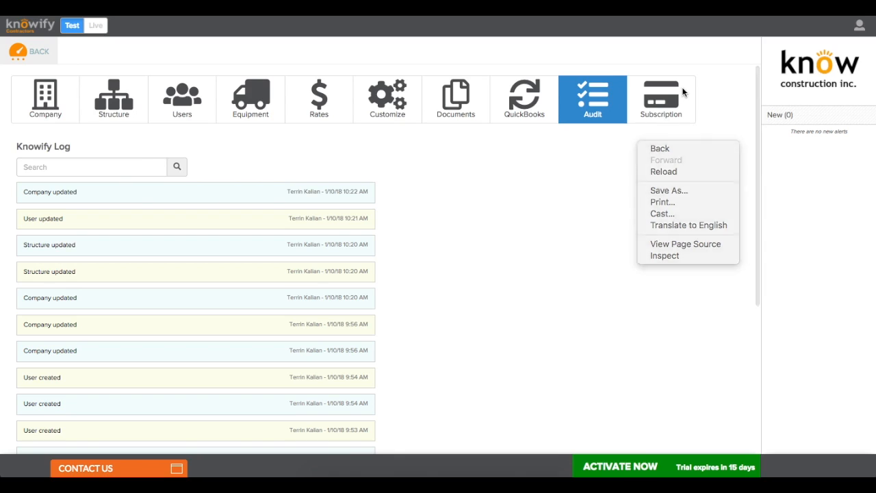
pyautogui.click(674, 92)
pyautogui.click(674, 92)
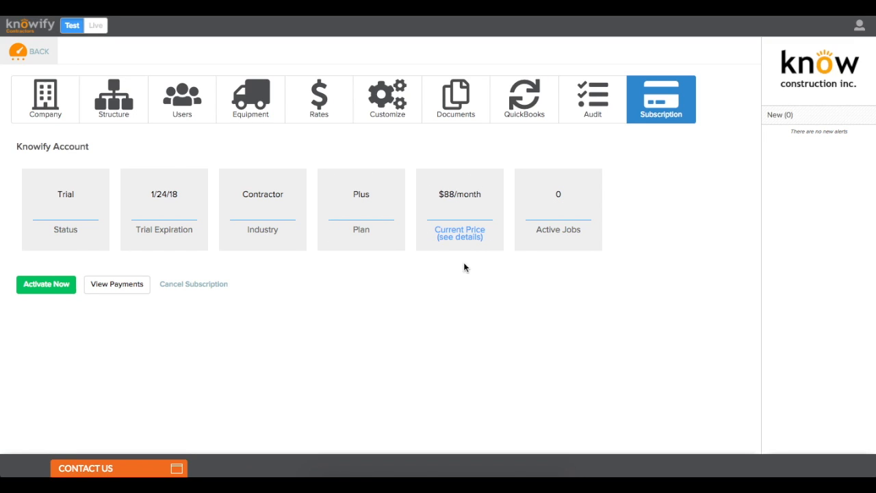
# Step: Review the upcoming invoice breakdown, including the additional no-access users charge, and recent payments
pyautogui.click(461, 239)
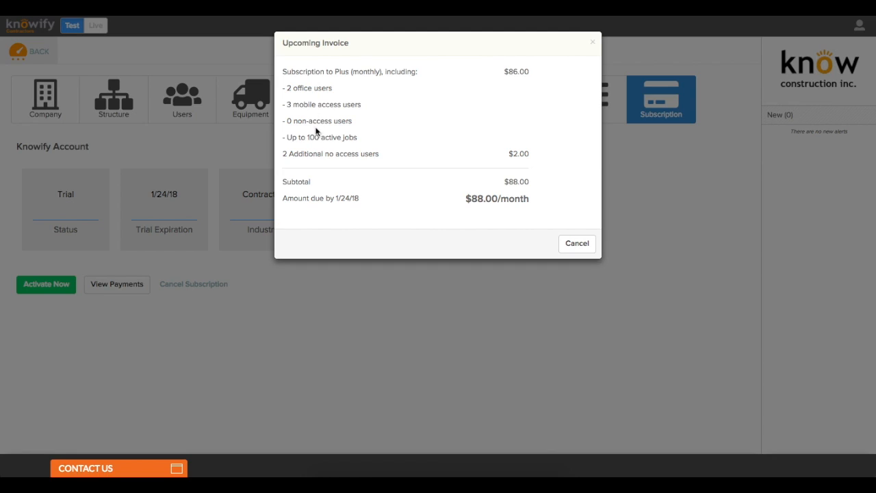
pyautogui.moveTo(282, 153); pyautogui.dragTo(536, 158)
pyautogui.click(535, 160)
pyautogui.click(564, 244)
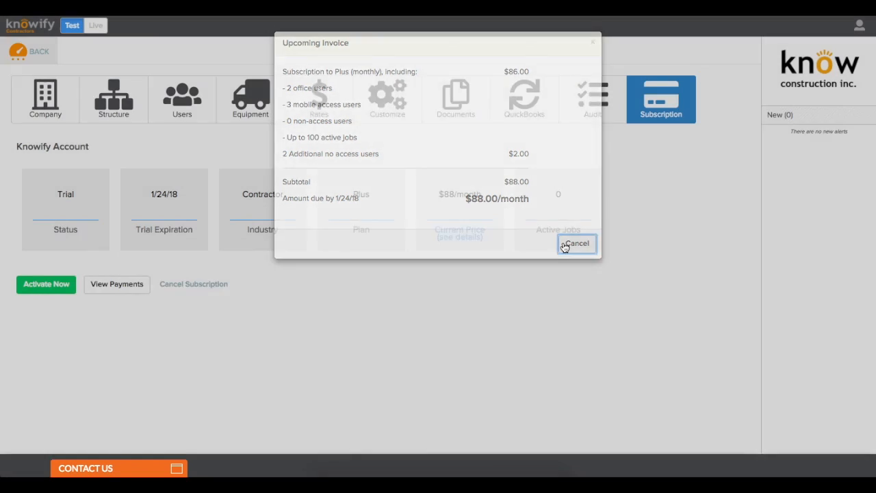
pyautogui.click(117, 296)
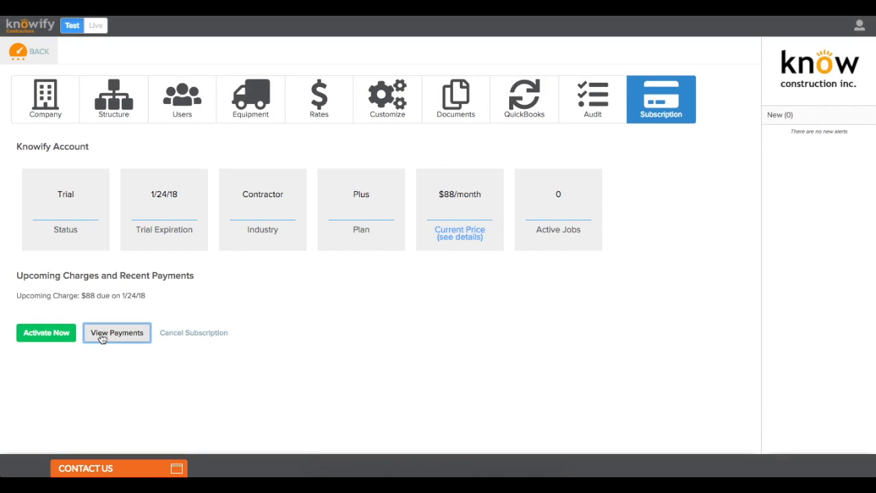
# Step: Begin subscription activation, then cancel at the payment step to keep the trial
pyautogui.click(60, 337)
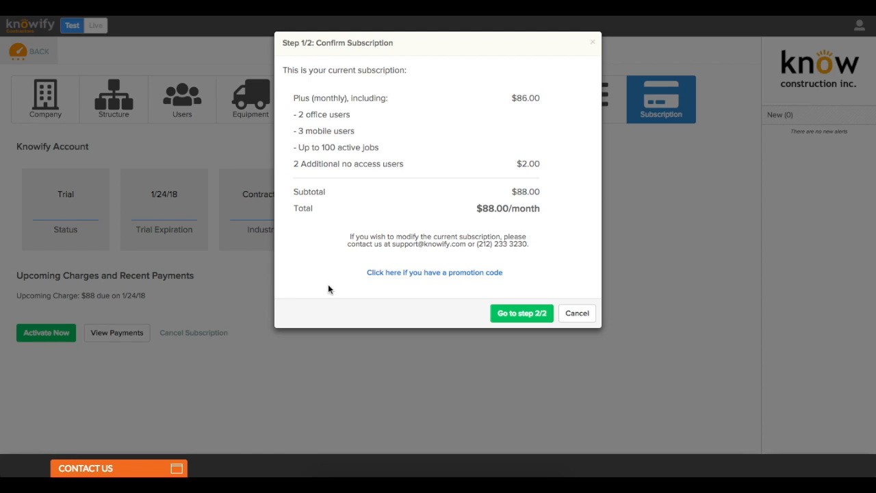
pyautogui.click(501, 313)
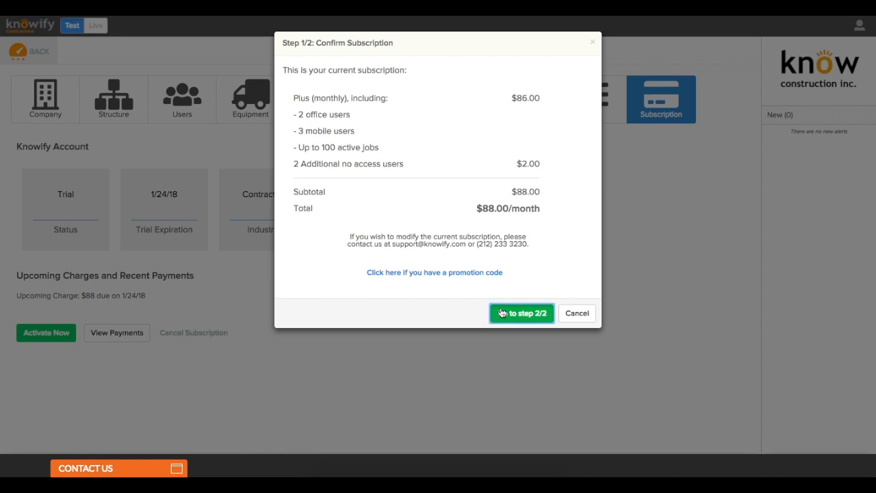
pyautogui.click(575, 281)
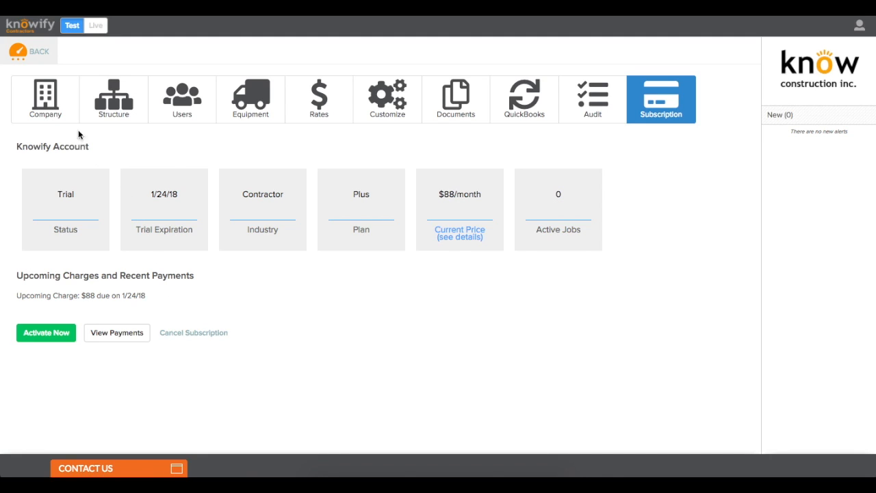
# Step: Return to the Dashboard and go to the empty Clients list to add a new client
pyautogui.click(38, 62)
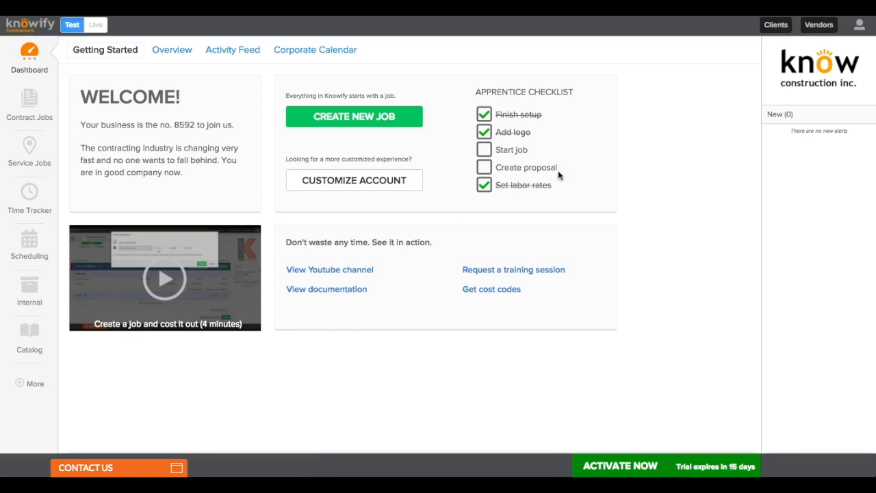
pyautogui.click(776, 27)
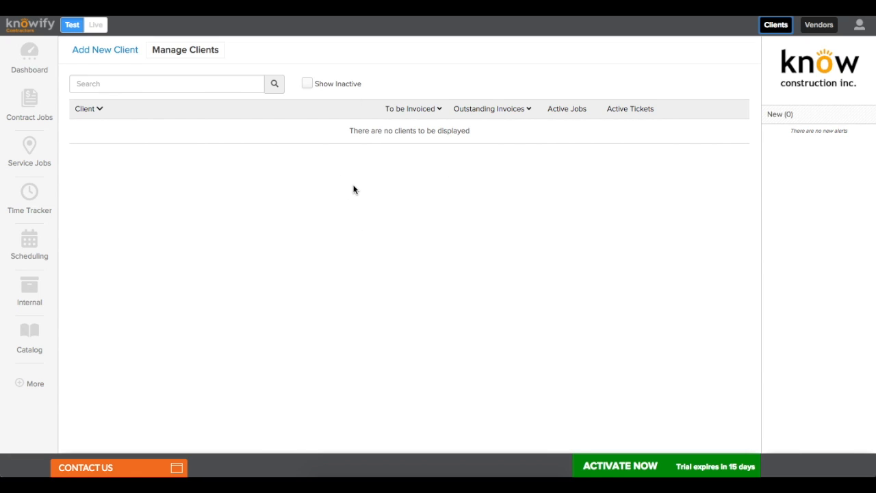
pyautogui.click(104, 50)
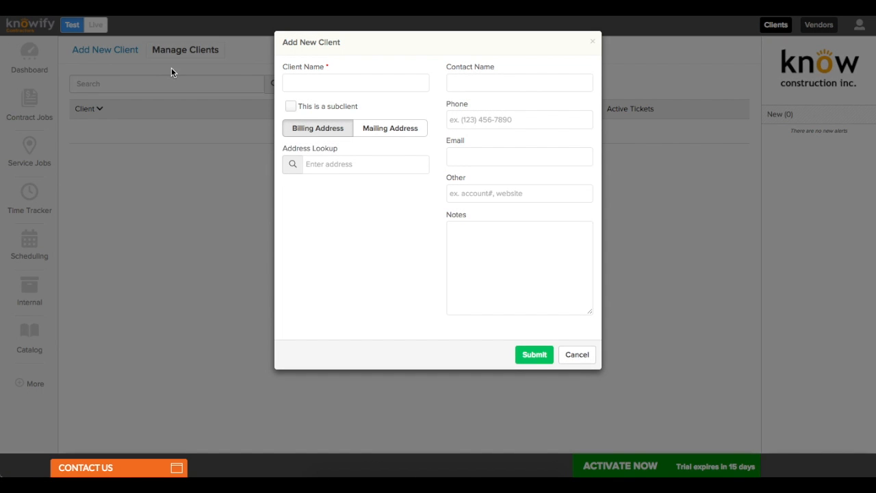
# Step: Enter the client's name and contact name, then fill the billing address from the lookup suggestion
pyautogui.click(290, 86)
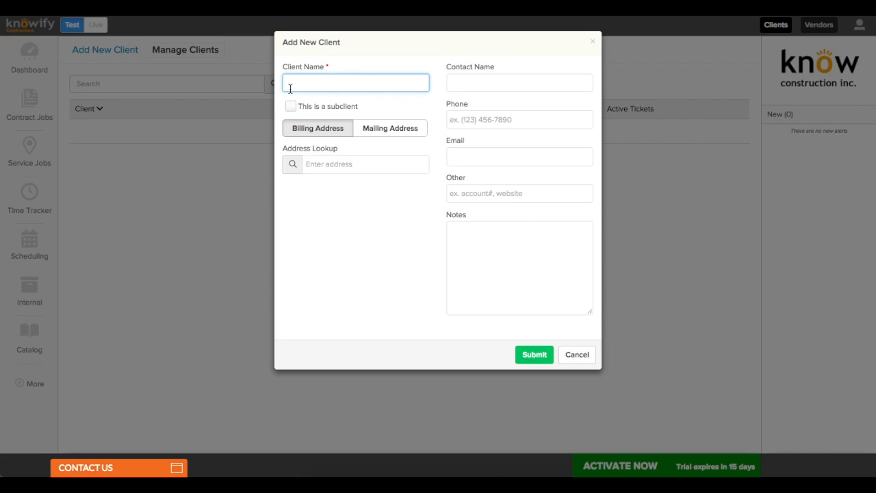
pyautogui.write('Ron Swanson')
pyautogui.click(468, 90)
pyautogui.write('Ron Swanson')
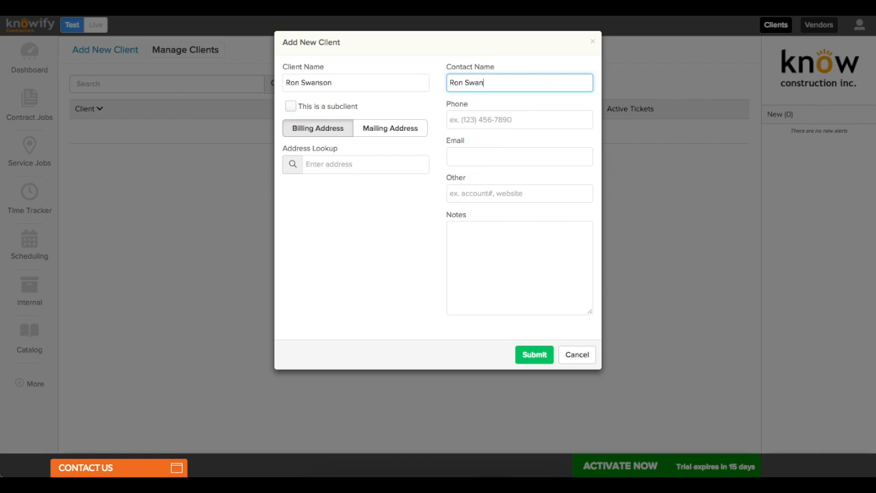
pyautogui.click(393, 166)
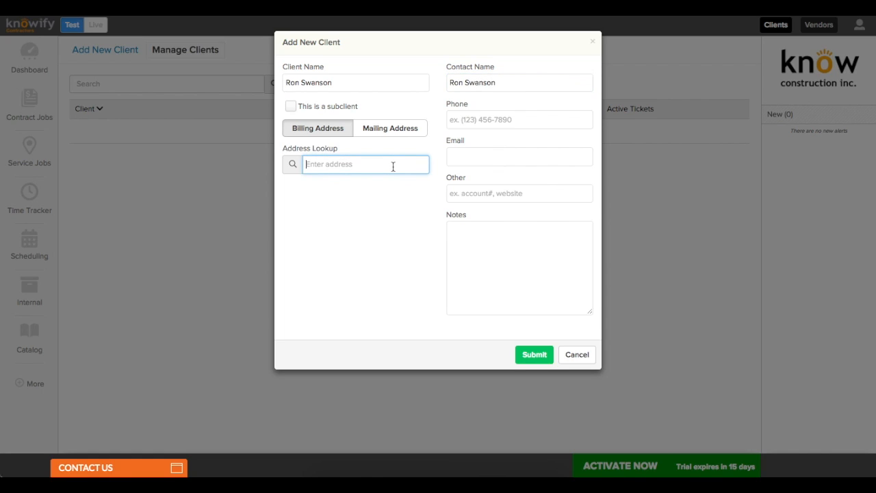
pyautogui.write('432 main')
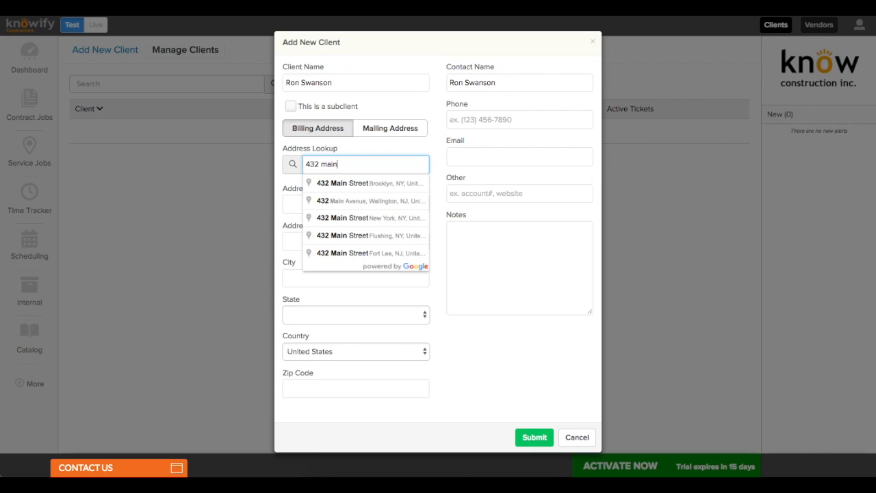
pyautogui.click(388, 186)
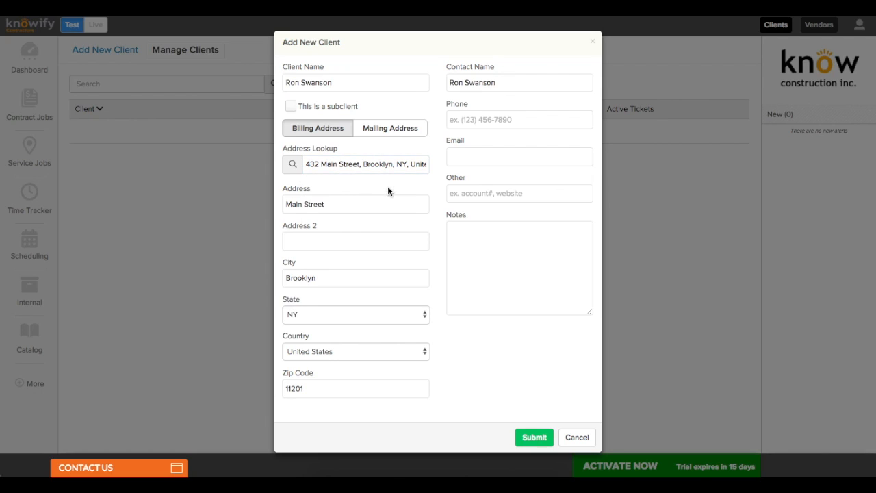
# Step: Add the client's phone number and e-mail address, and submit the new client
pyautogui.click(479, 121)
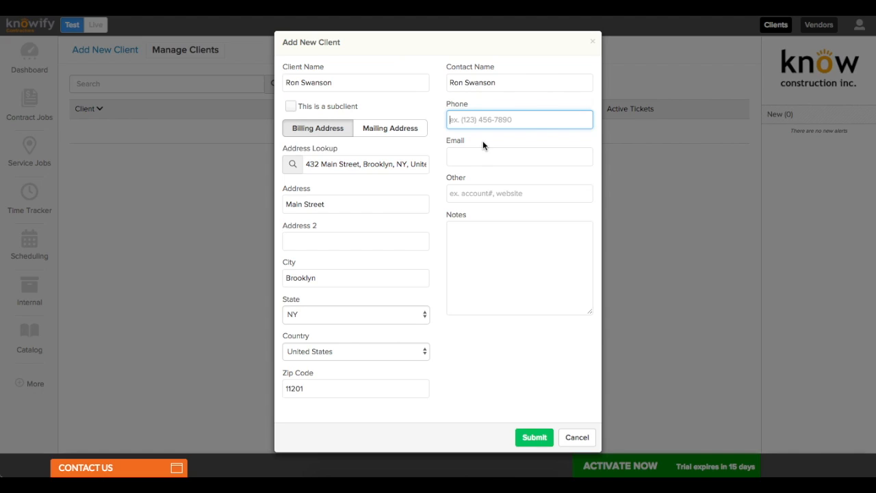
pyautogui.write('555) 555-5')
pyautogui.write('555')
pyautogui.click(488, 165)
pyautogui.click(486, 161)
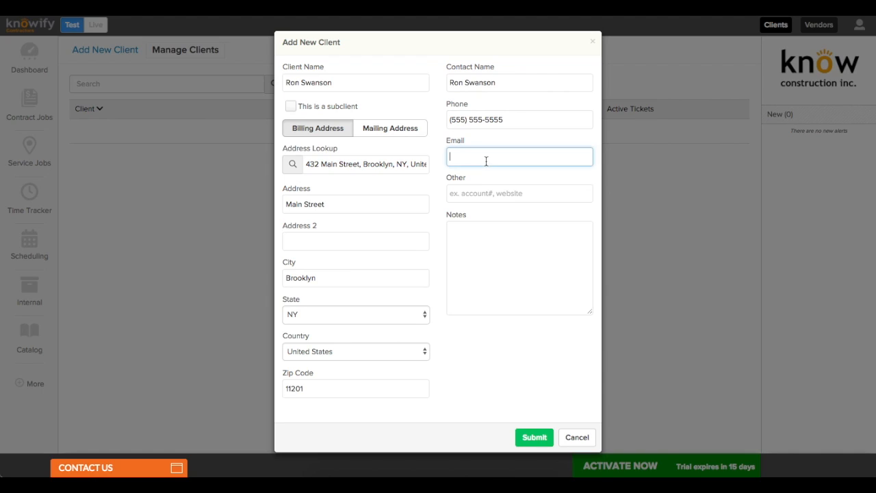
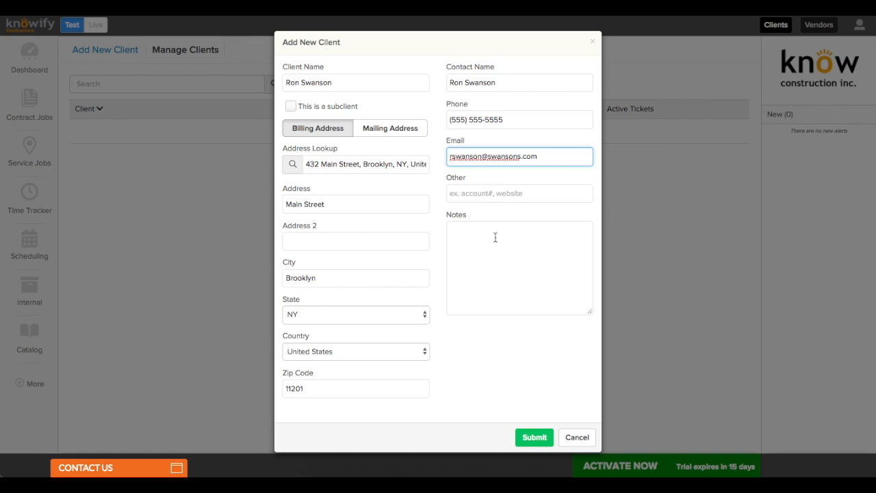
pyautogui.click(525, 368)
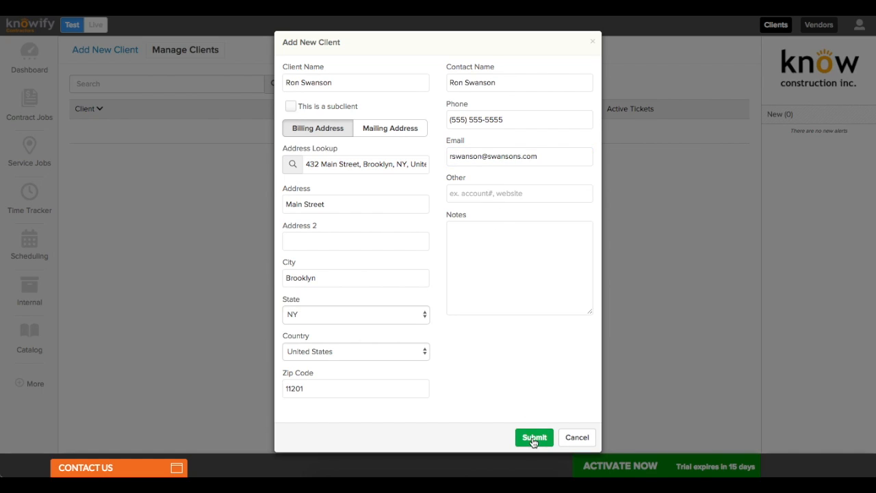
pyautogui.click(533, 439)
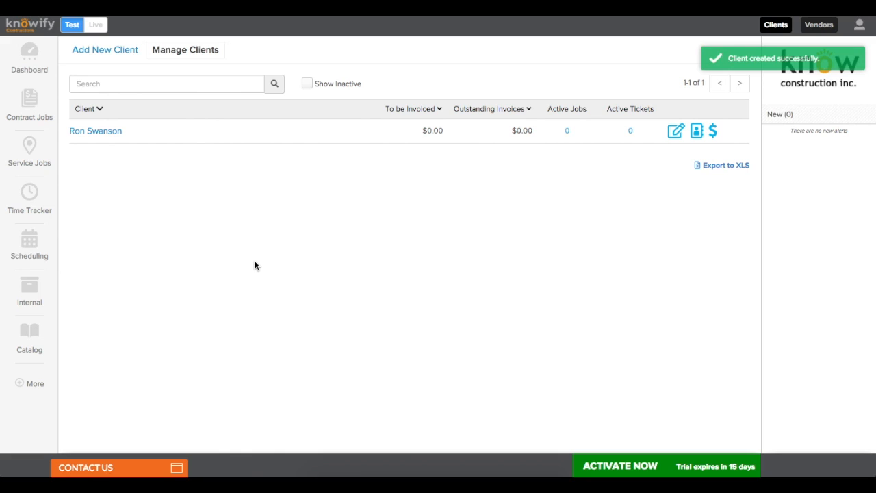
pyautogui.click(121, 56)
# Step: Name the client 'Very Good Construction', pick the suggested Brooklyn address, and enter the contact's name
pyautogui.click(308, 88)
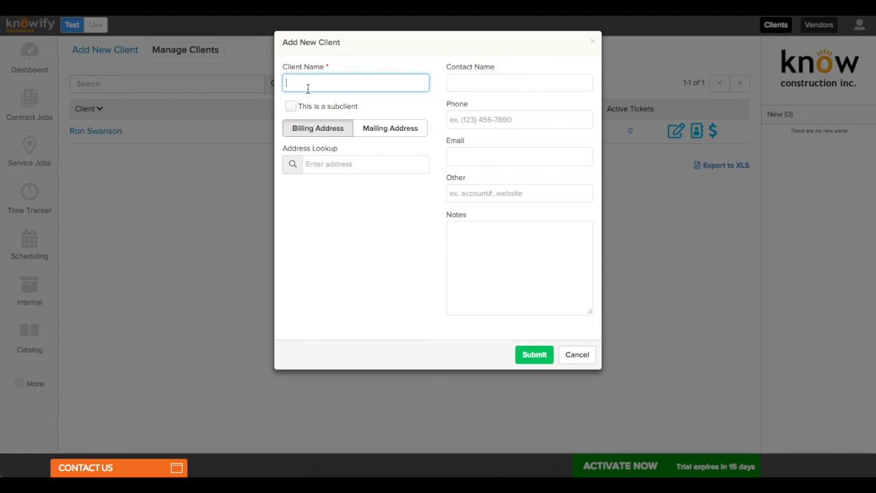
pyautogui.write('Very Good Construction')
pyautogui.click(334, 162)
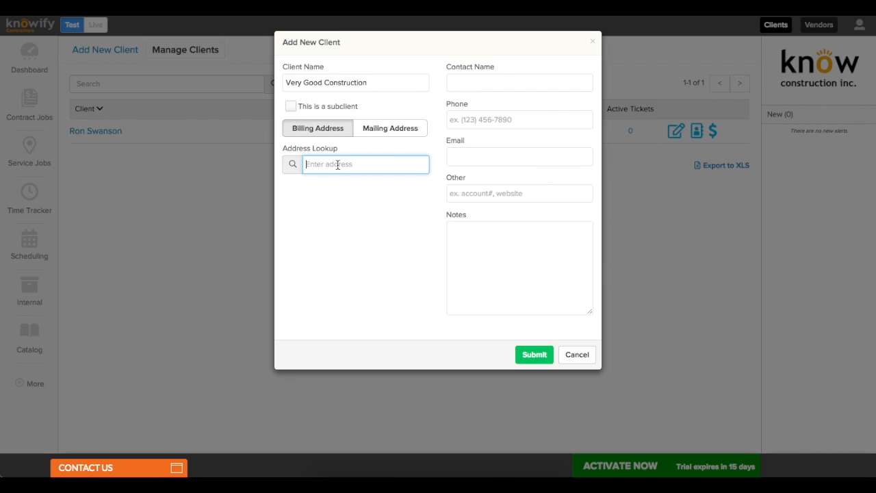
pyautogui.write('555')
pyautogui.click(339, 181)
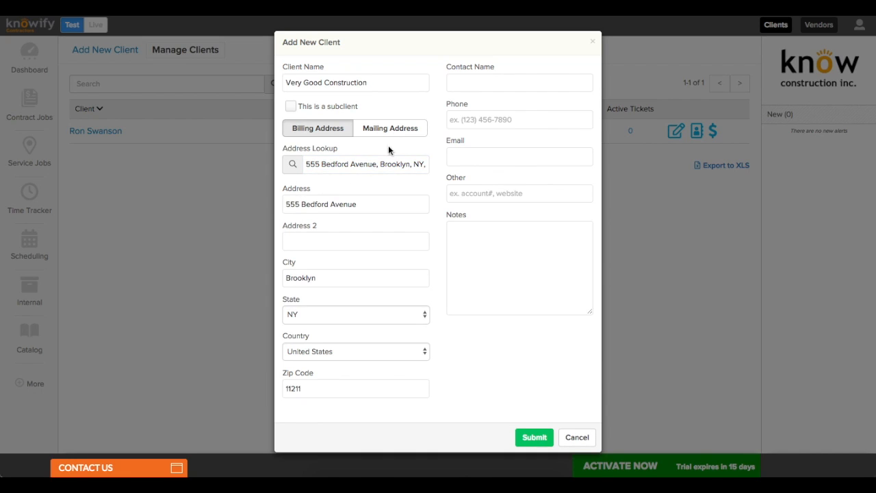
pyautogui.click(464, 86)
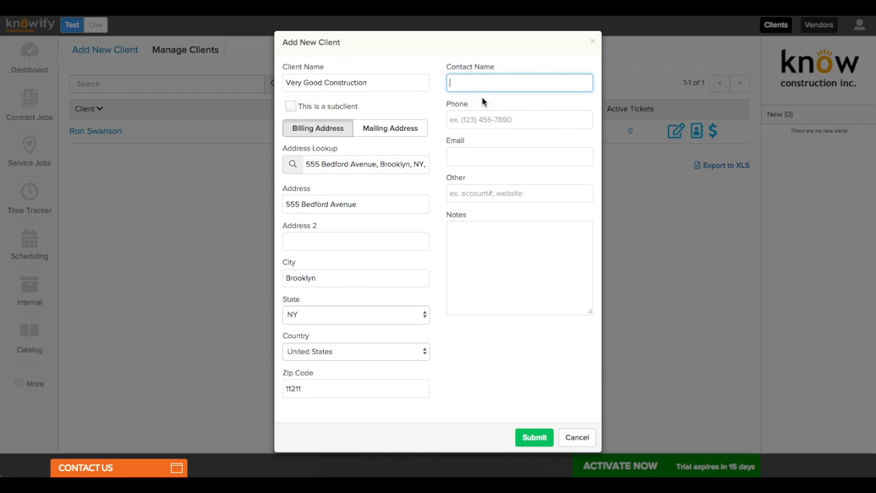
pyautogui.write('Ron Swanson')
pyautogui.click(482, 161)
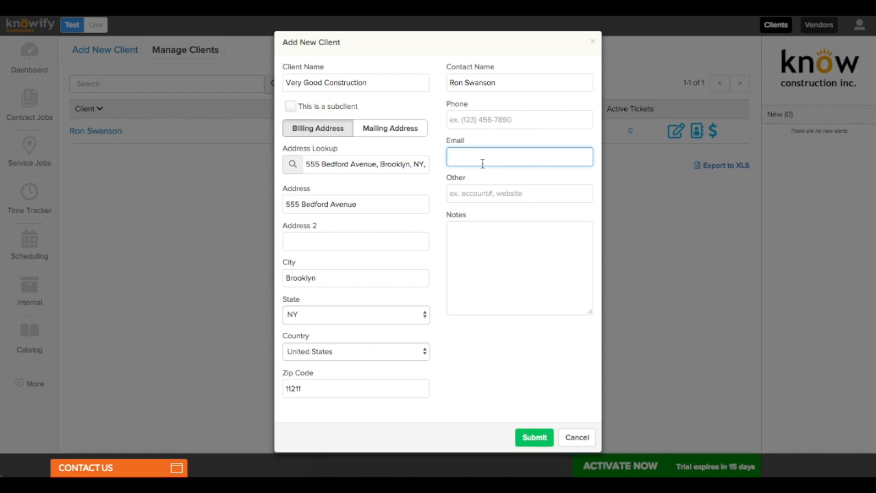
pyautogui.click(491, 121)
pyautogui.write('4')
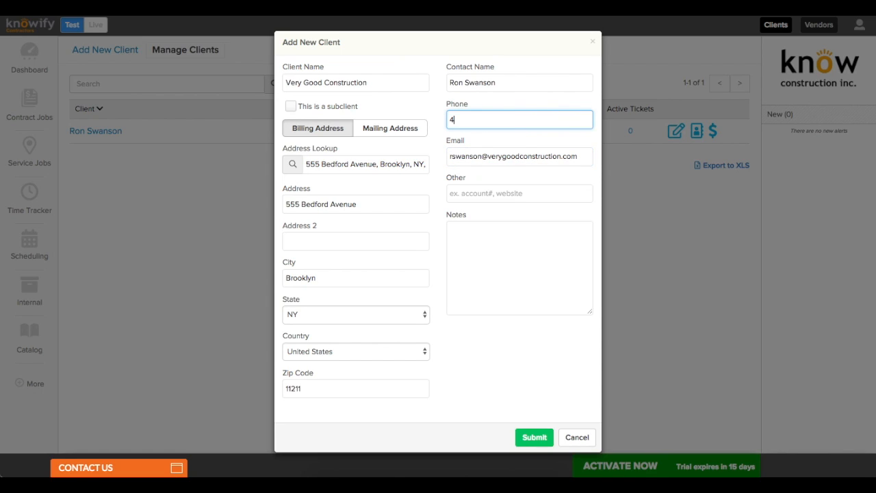
pyautogui.write('44-4444444) 444-4444')
pyautogui.click(560, 327)
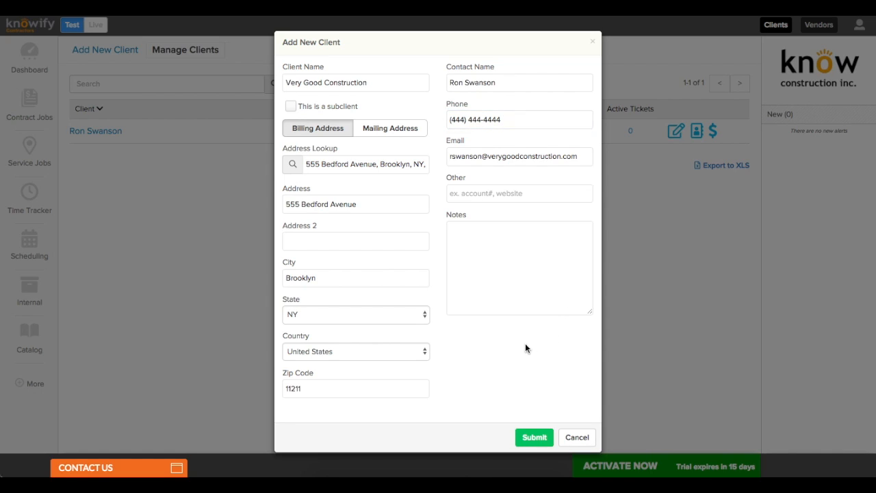
pyautogui.click(535, 438)
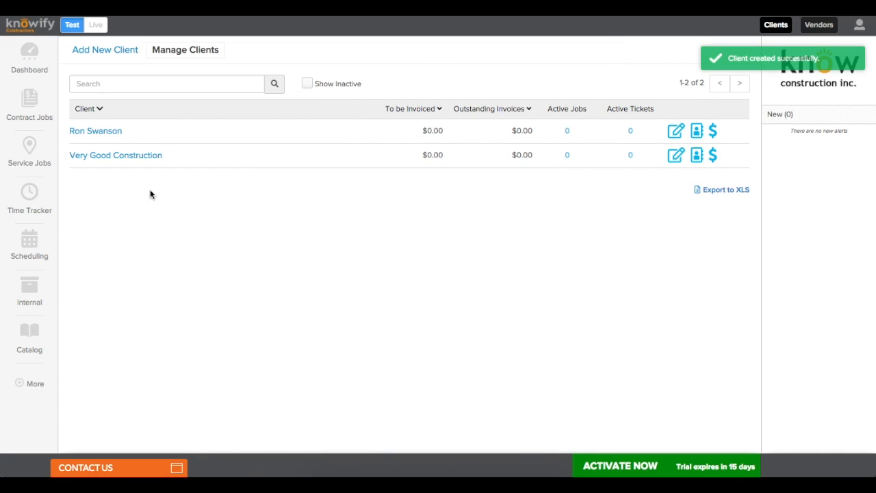
pyautogui.click(103, 130)
# Step: Add an additional contact to the first client with their name, Gmail address and phone, and save it
pyautogui.click(129, 230)
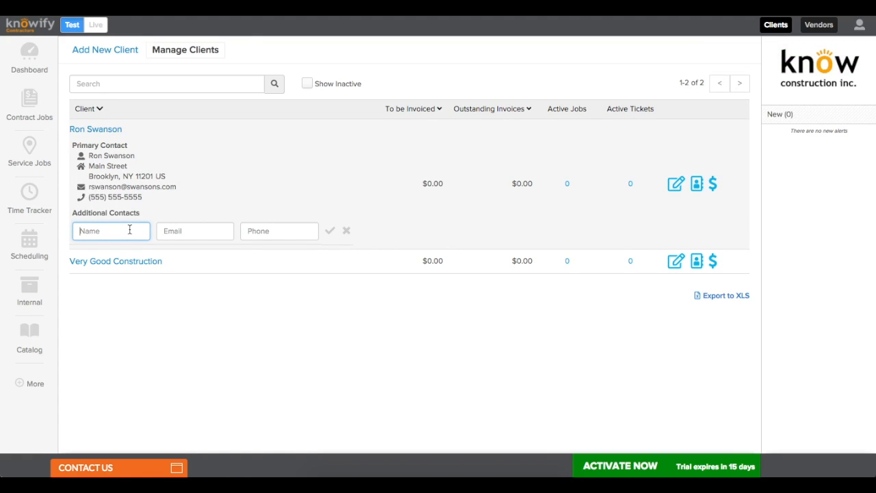
pyautogui.write('Tammy Swanson')
pyautogui.press('Tab')
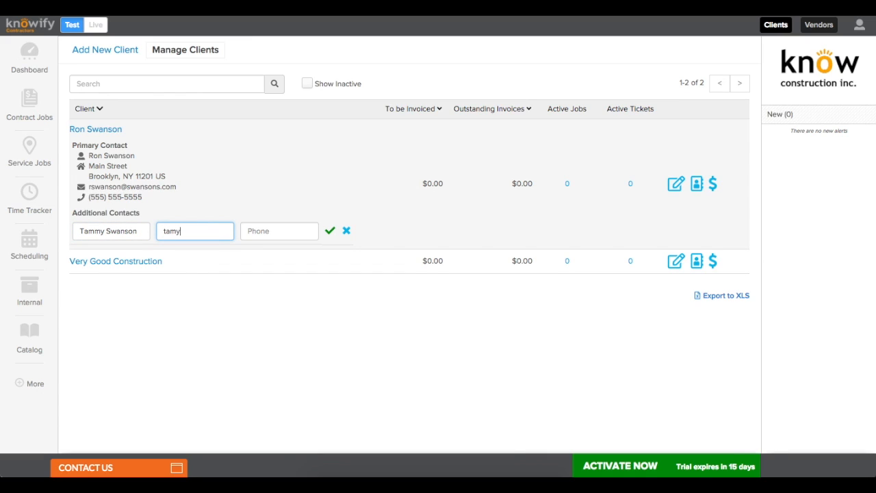
pyautogui.press('Tab')
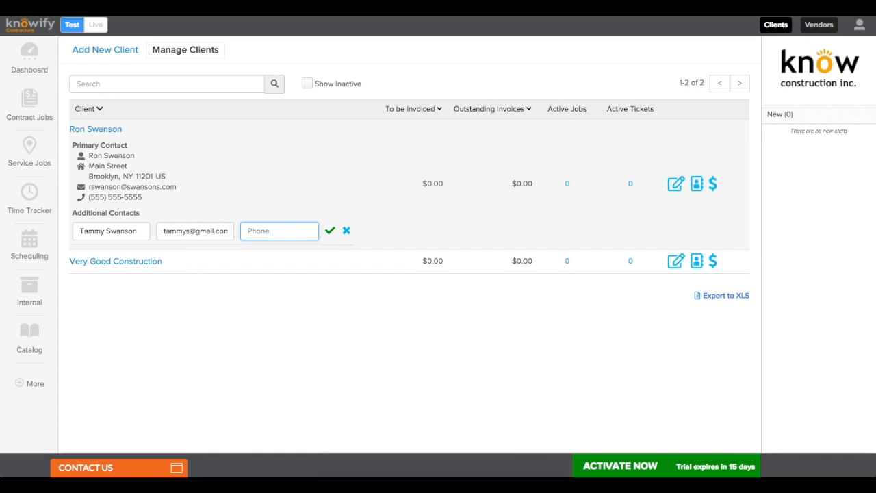
pyautogui.write('565) 565-565')
pyautogui.write('6')
pyautogui.click(205, 195)
pyautogui.click(329, 230)
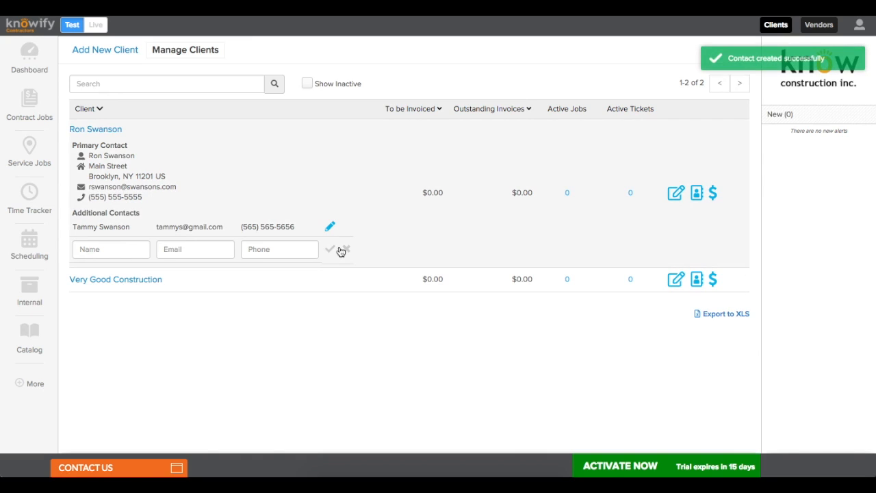
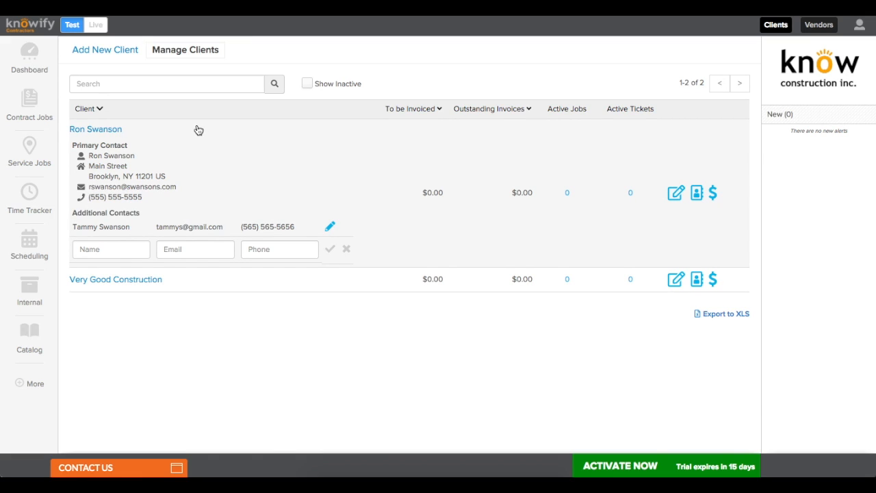
# Step: Start a new client '123 Avenue A' marked as a subclient of Very Good Construction
pyautogui.click(118, 50)
pyautogui.click(305, 84)
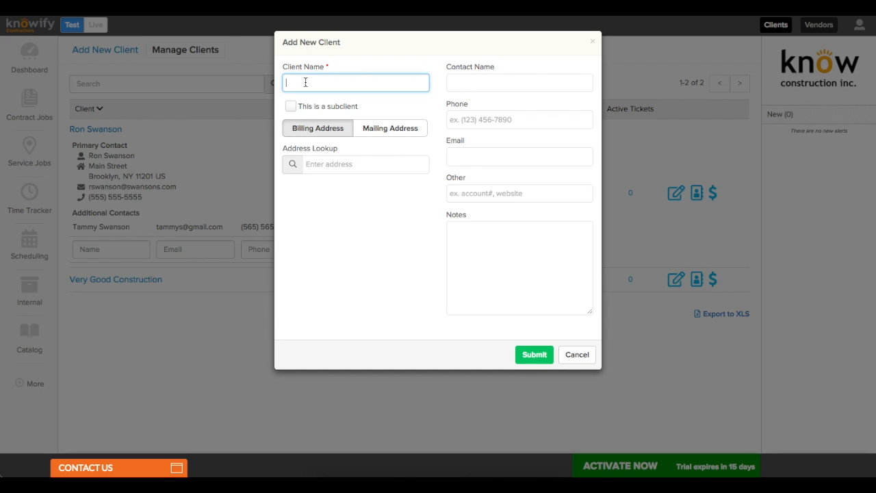
pyautogui.write('123 Avenue A')
pyautogui.click(291, 106)
pyautogui.click(312, 140)
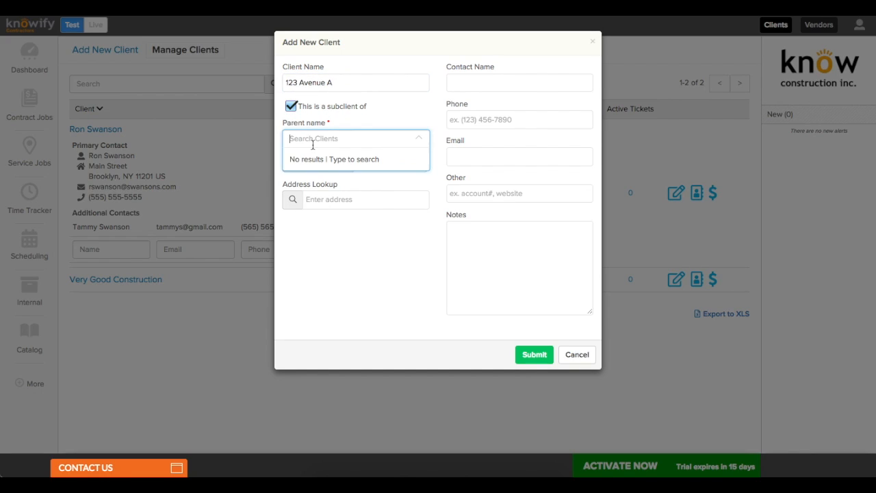
pyautogui.write('very good')
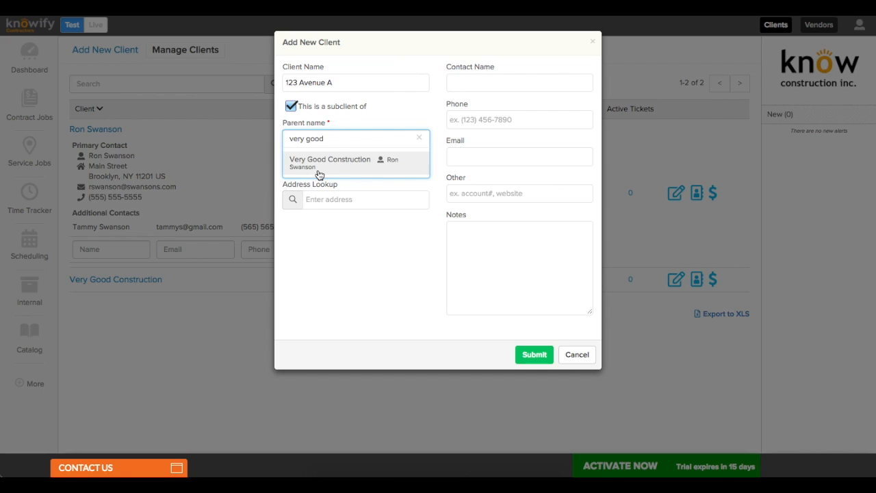
pyautogui.click(318, 174)
# Step: Look up and select the 123 Avenue A New York address, then submit the client
pyautogui.click(325, 197)
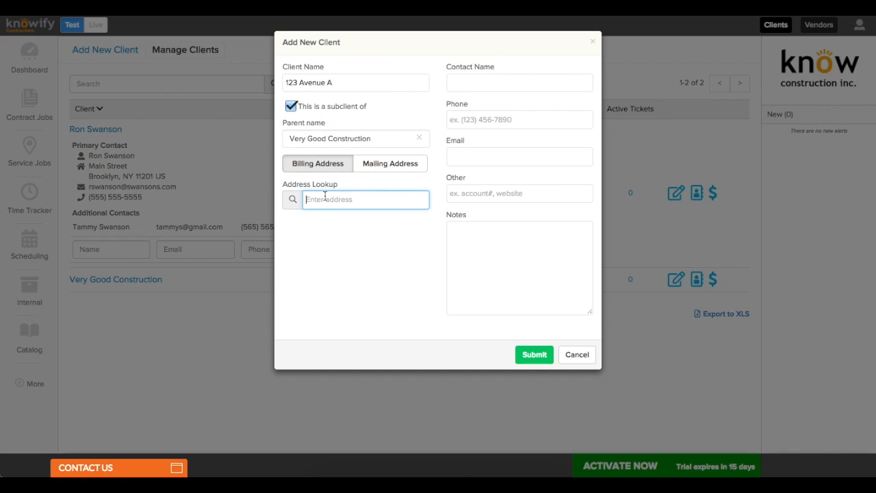
pyautogui.write('123 avenue')
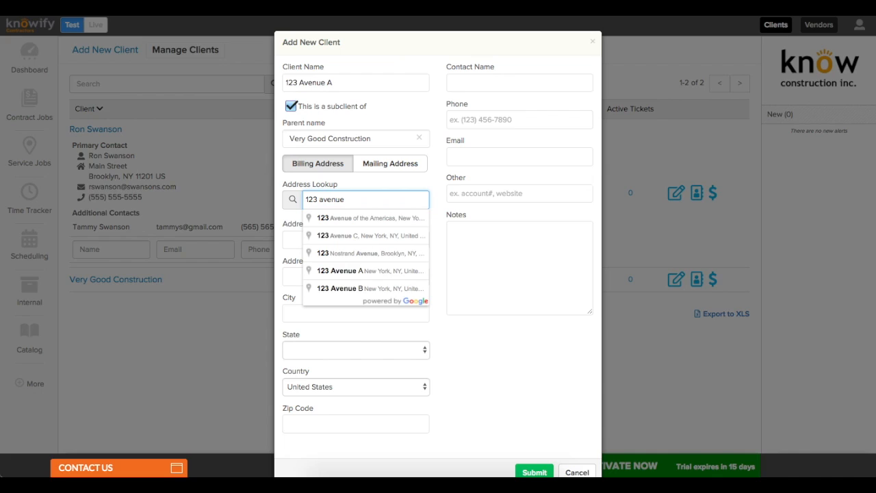
pyautogui.click(359, 270)
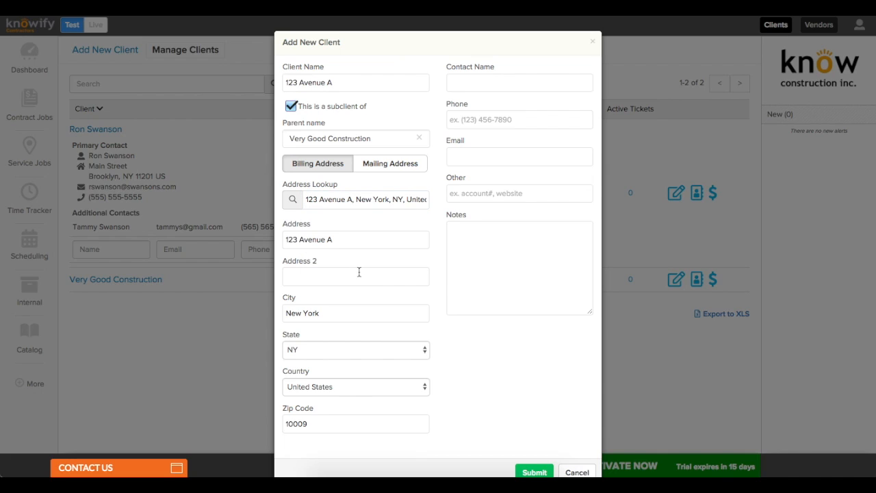
pyautogui.scroll(-1, 503, 364)
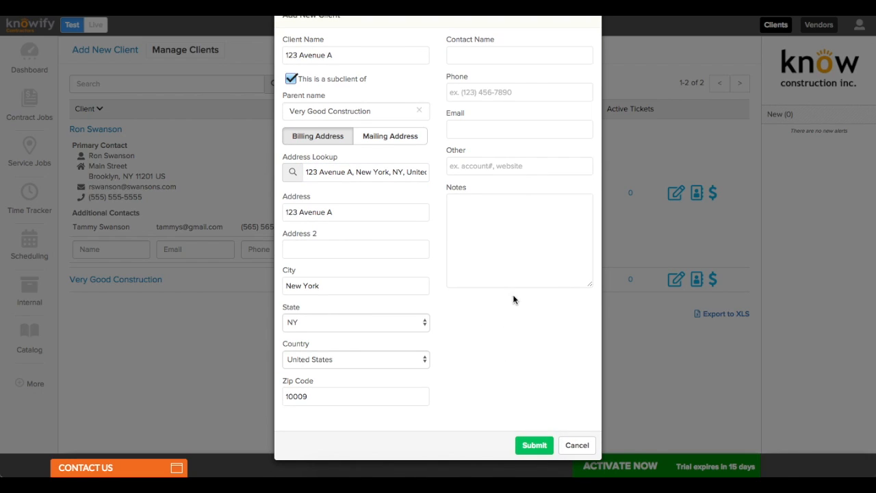
pyautogui.click(534, 445)
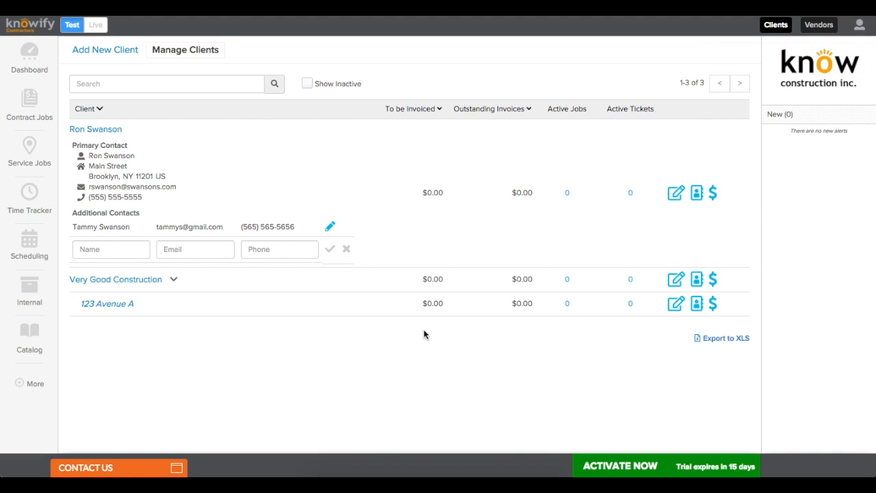
# Step: Deactivate client 123 Avenue A and confirm
pyautogui.click(676, 309)
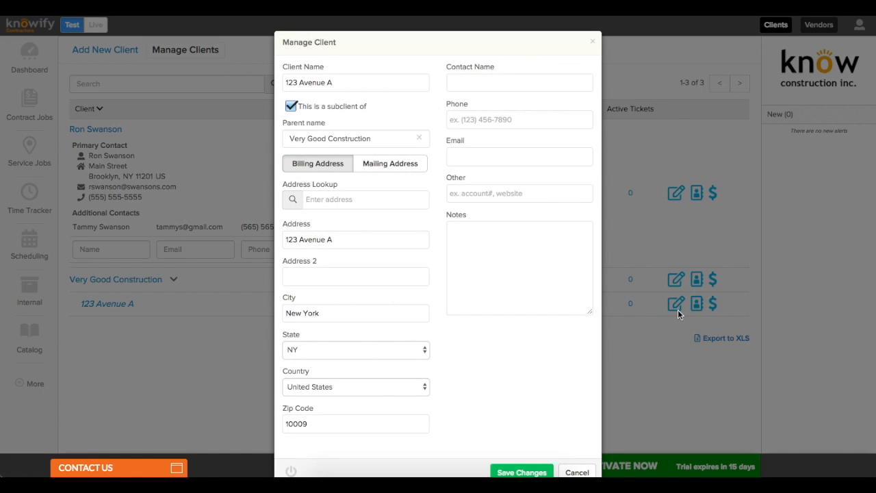
pyautogui.scroll(-1, 568, 306)
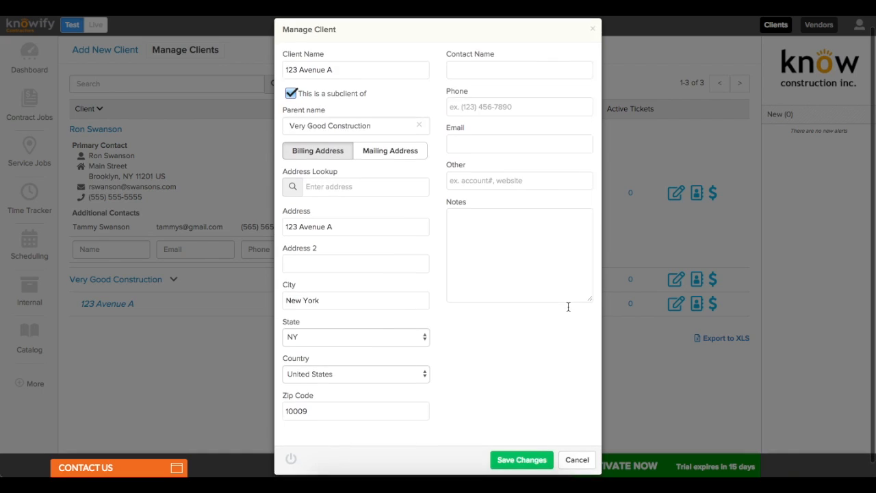
pyautogui.click(291, 446)
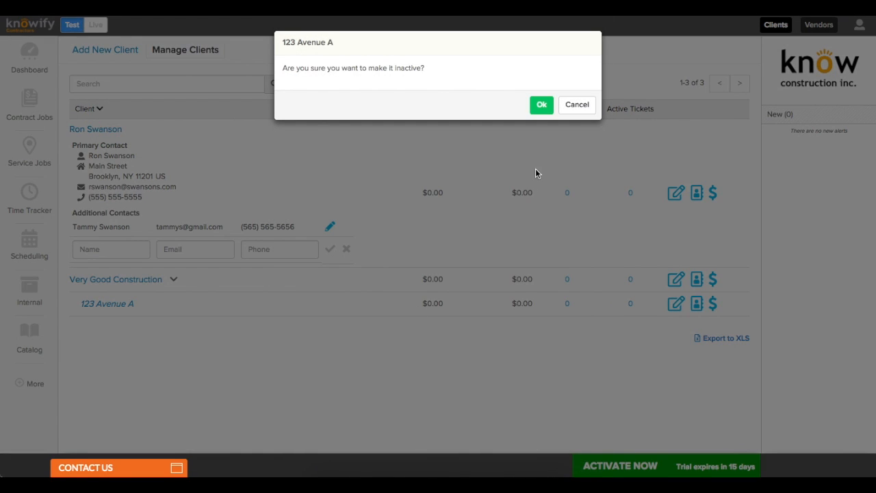
pyautogui.click(537, 108)
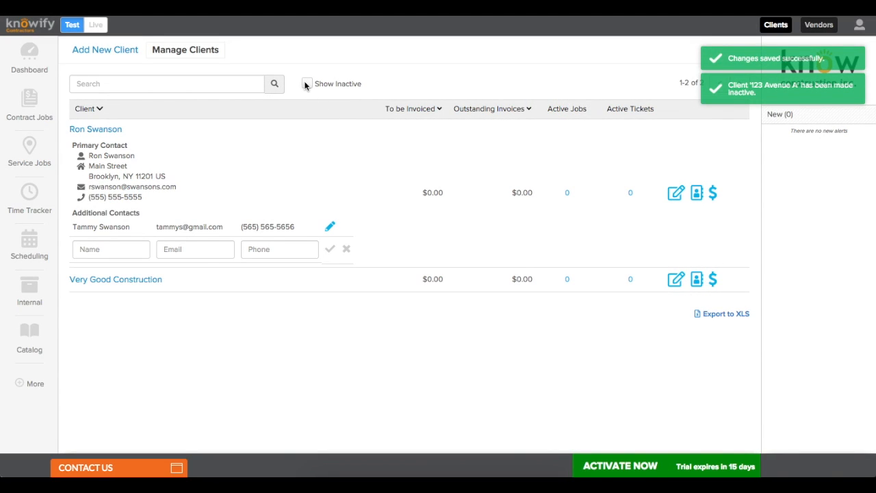
# Step: Show inactive clients, reactivate 123 Avenue A, and go to the vendor list
pyautogui.click(306, 83)
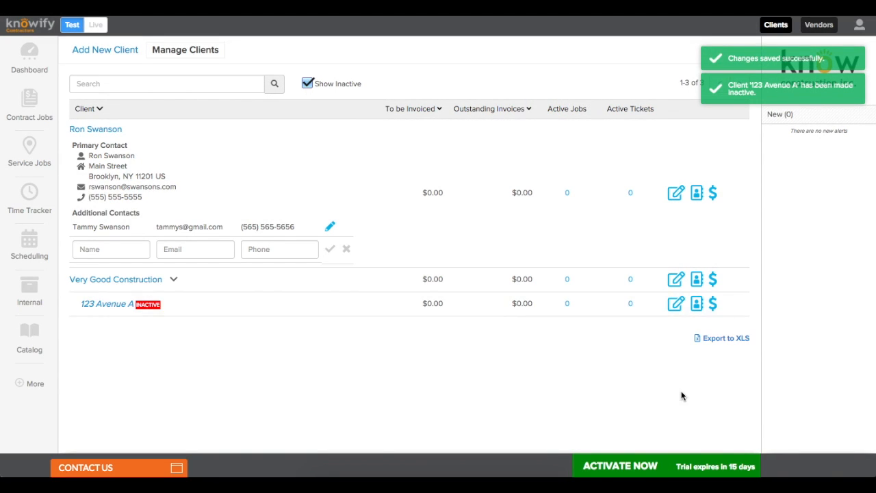
pyautogui.click(675, 303)
pyautogui.scroll(-1, 390, 334)
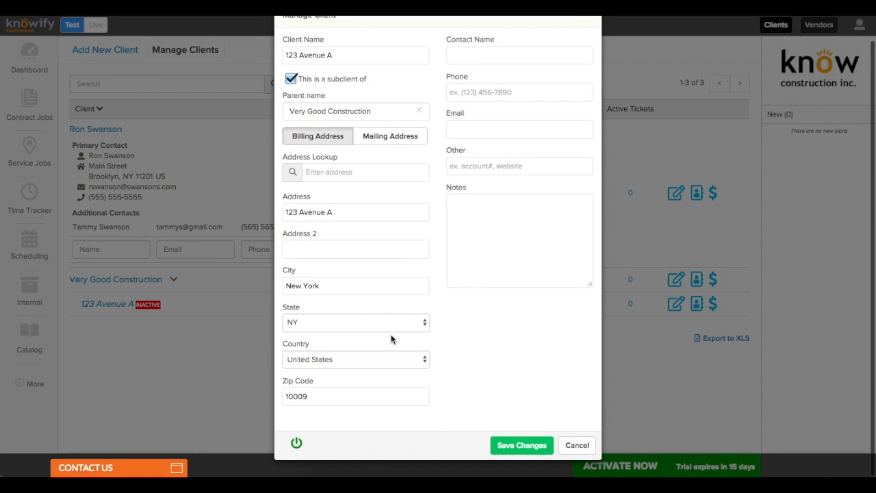
pyautogui.click(296, 443)
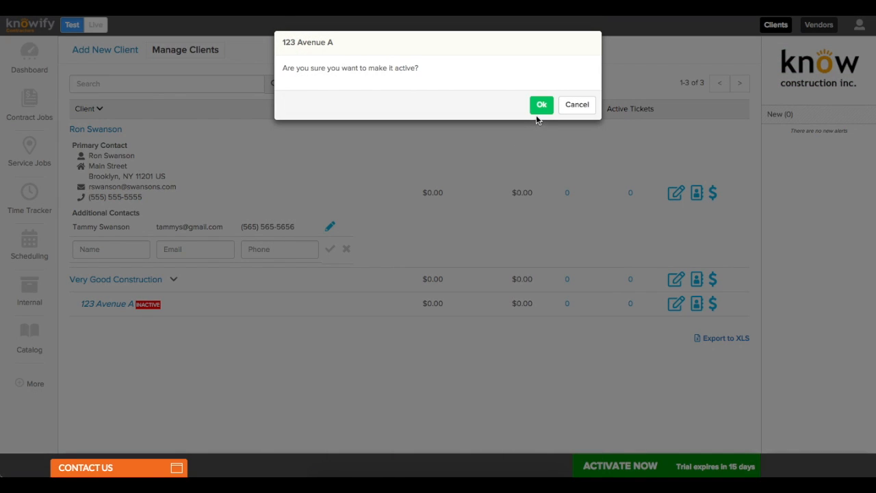
pyautogui.click(537, 107)
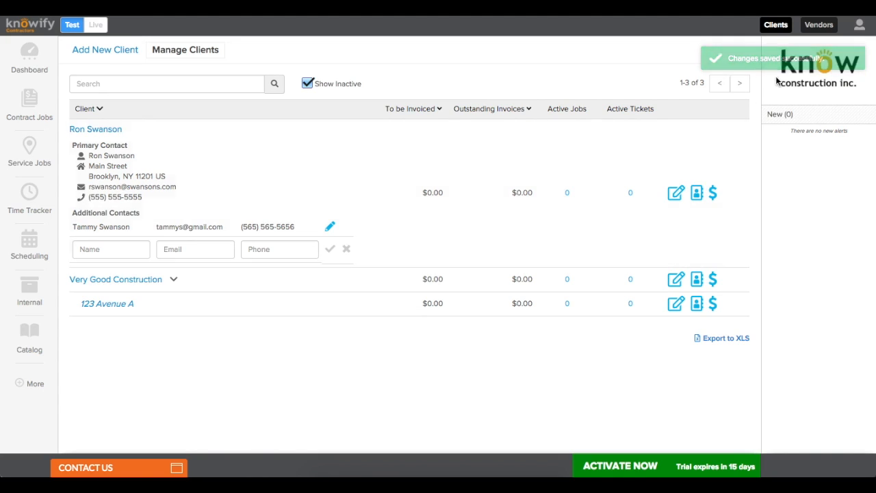
pyautogui.click(821, 26)
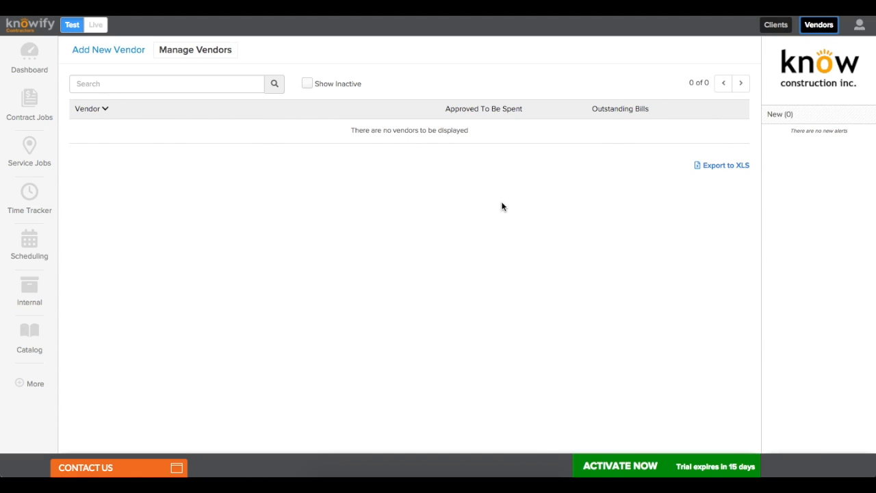
# Step: Start vendor 'Woodhaven Lumber' with its contact person's name and phone number
pyautogui.click(137, 53)
pyautogui.click(297, 91)
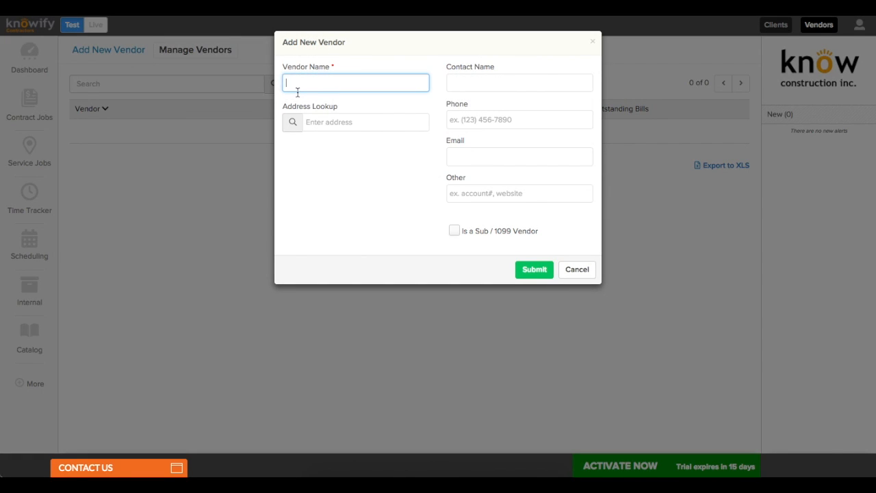
pyautogui.write('Woodhaven Lumber')
pyautogui.click(465, 84)
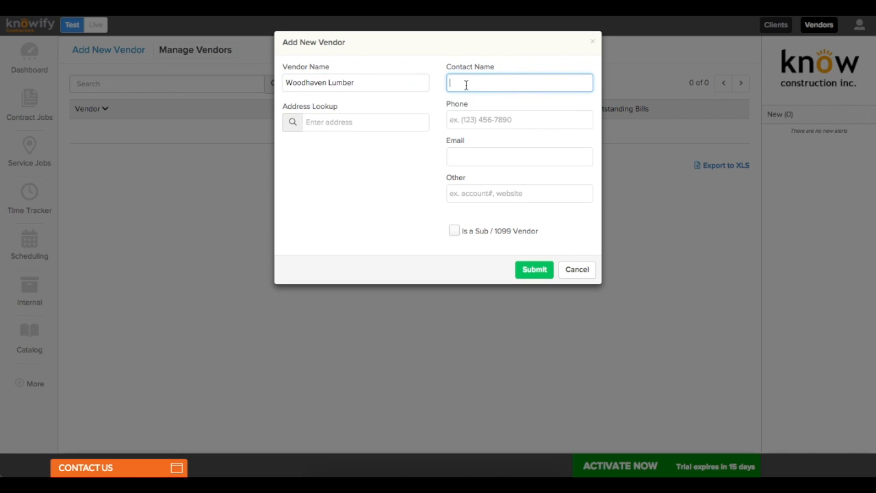
pyautogui.write('John Johnson')
pyautogui.click(483, 123)
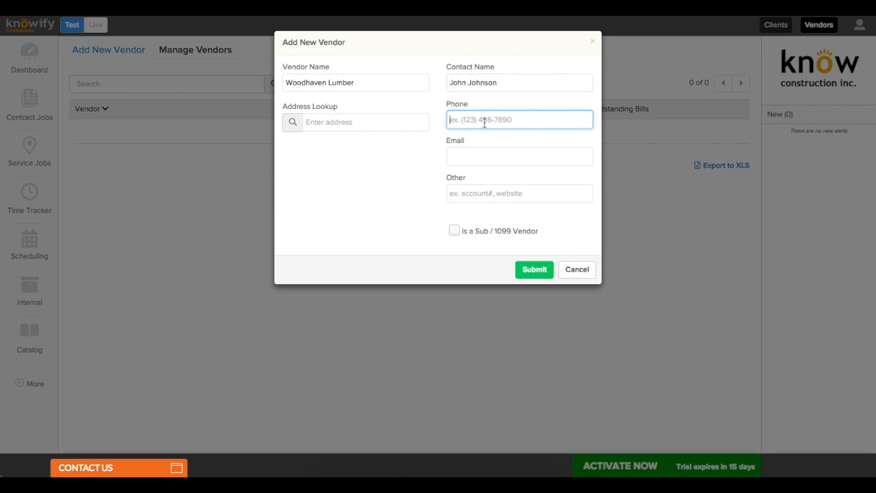
pyautogui.click(383, 176)
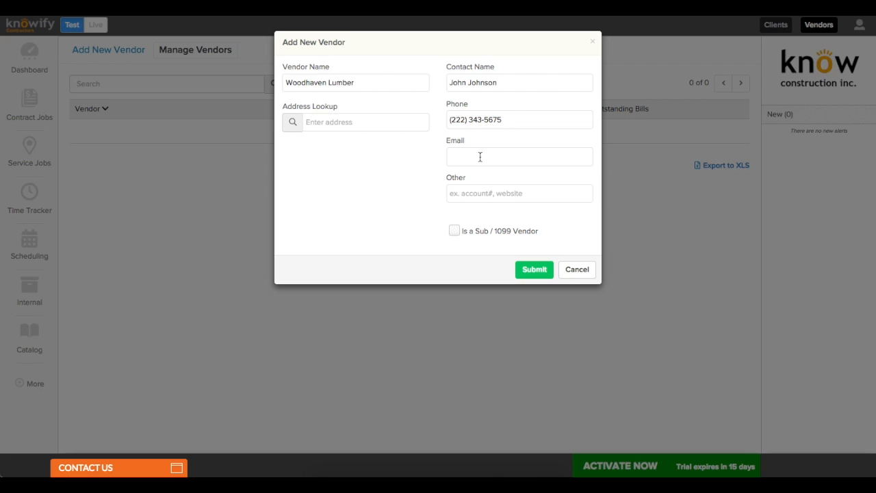
pyautogui.click(480, 156)
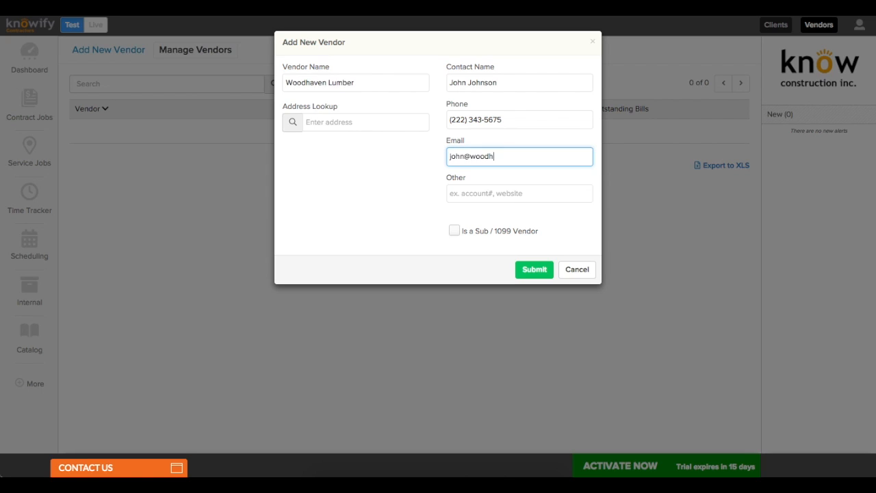
pyautogui.click(421, 227)
pyautogui.click(365, 126)
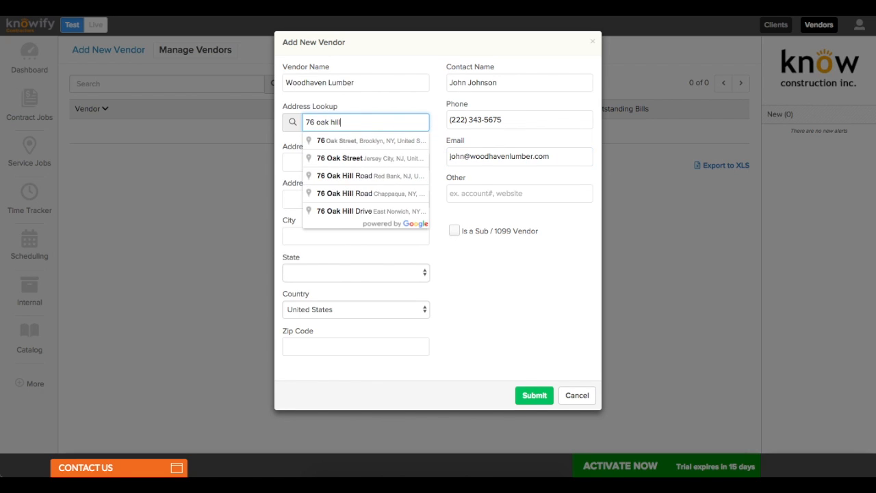
pyautogui.click(358, 175)
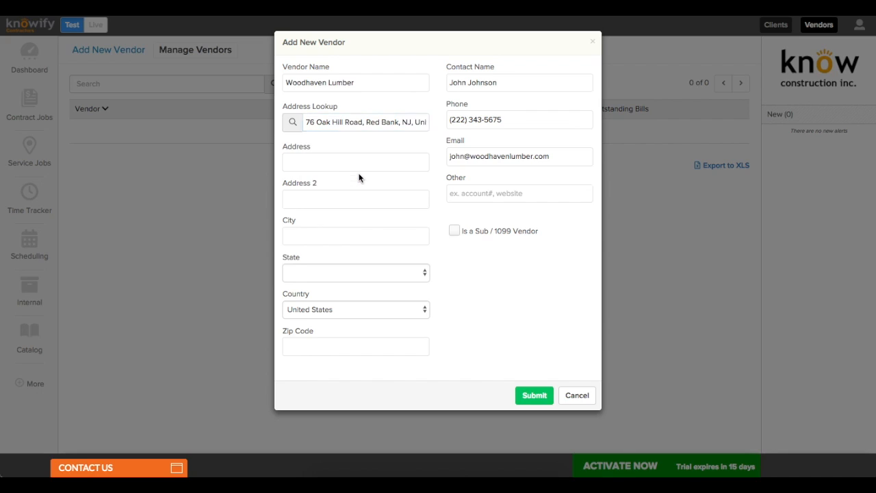
pyautogui.click(533, 397)
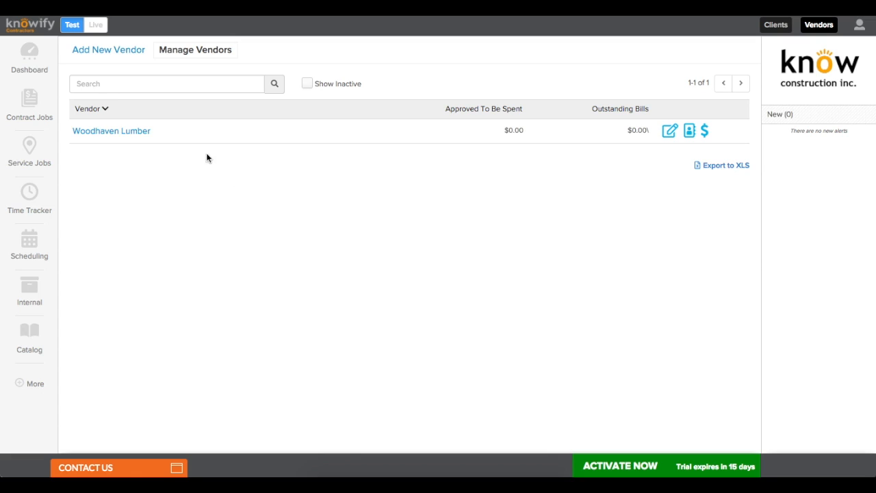
# Step: Create vendor 'Pete's Plumbing' with its contact person's name and e-mail
pyautogui.click(122, 53)
pyautogui.click(330, 83)
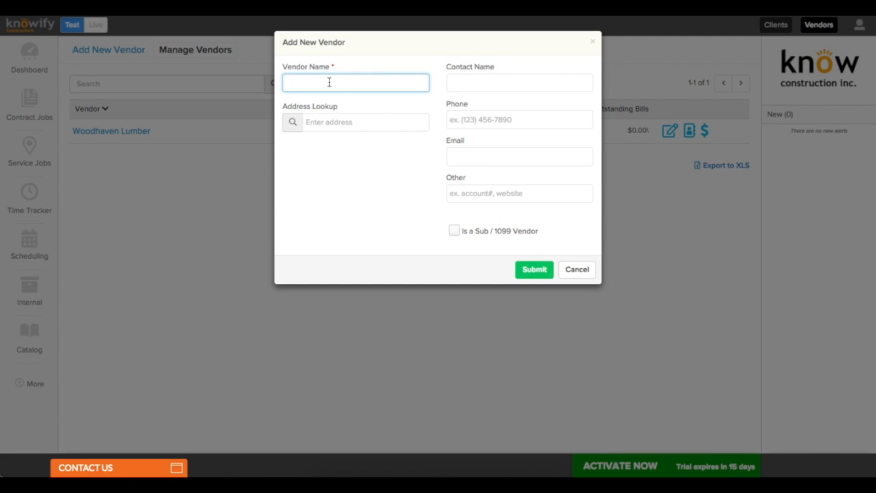
pyautogui.write("Pete's Plumbing")
pyautogui.click(459, 73)
pyautogui.write('Peter')
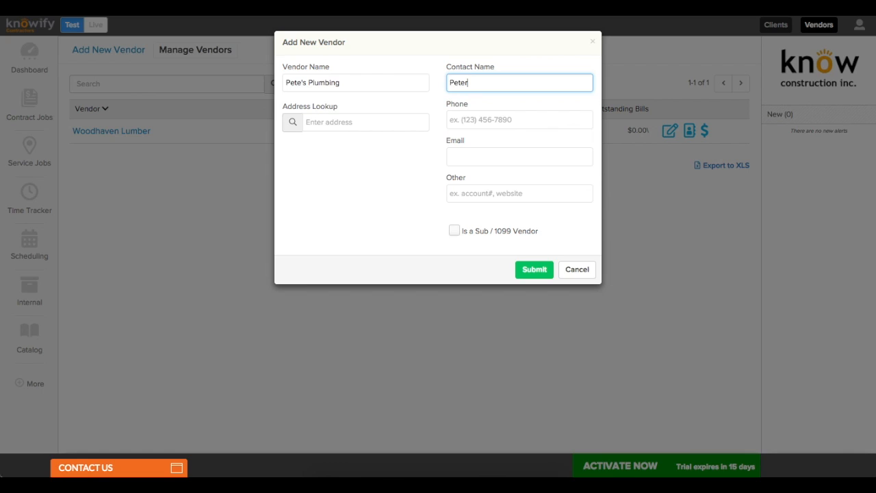
pyautogui.write(' Pettigrew')
pyautogui.click(466, 161)
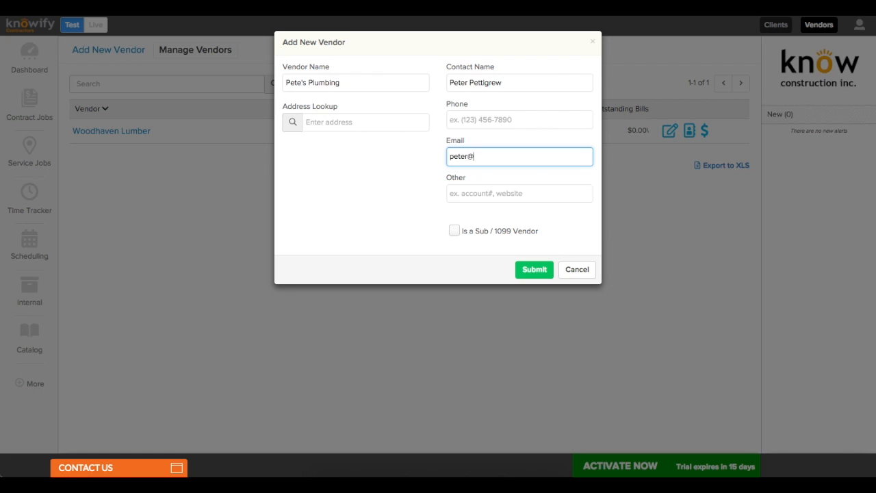
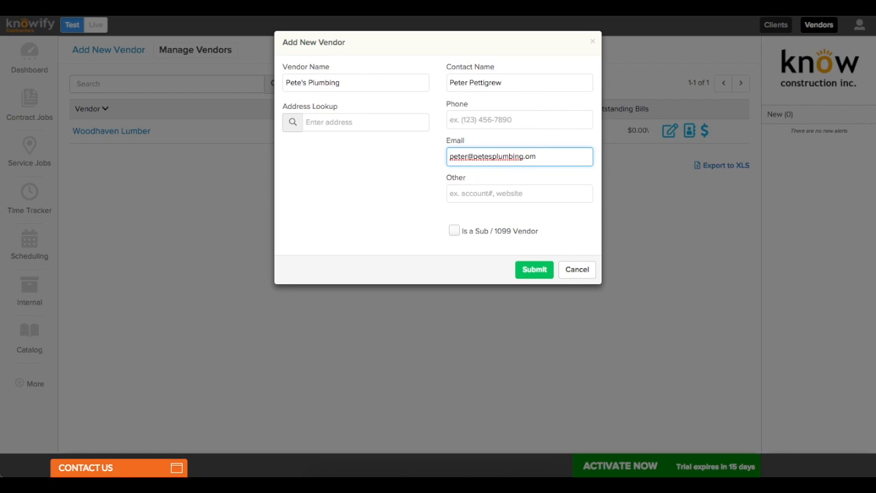
pyautogui.click(528, 270)
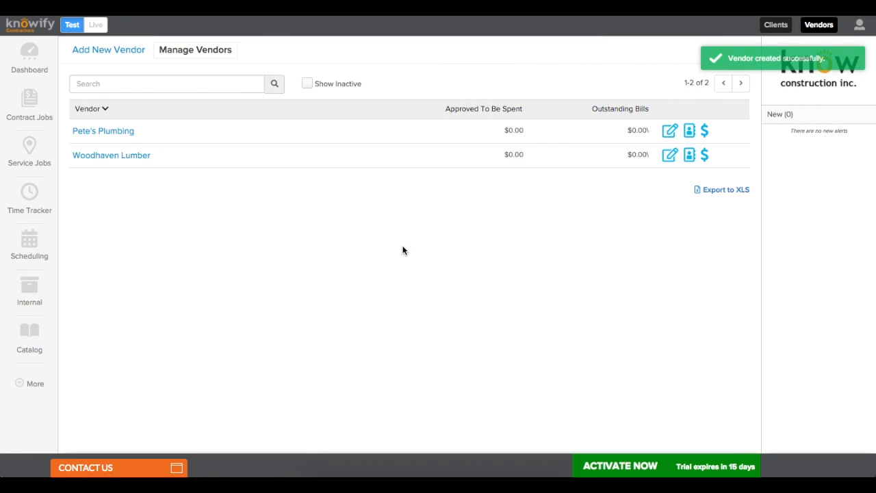
# Step: Create the third vendor with a contact name, flagged Sub / 1099 with the Tradesman role
pyautogui.click(121, 54)
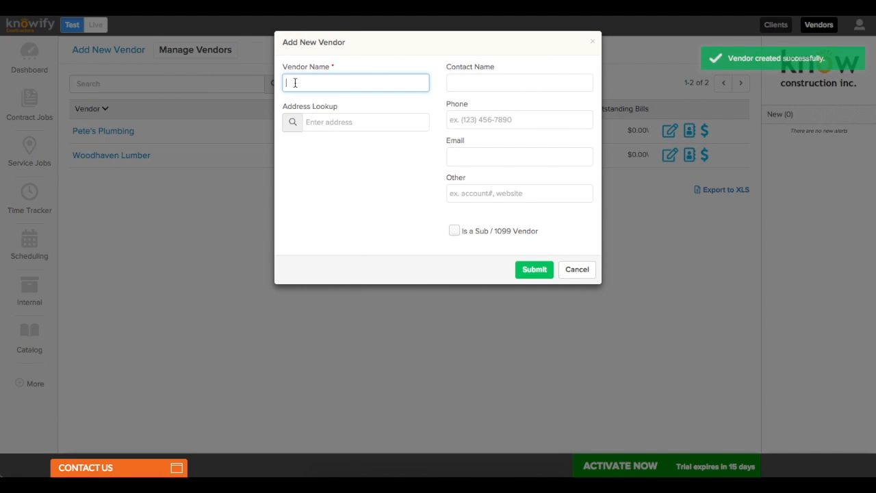
pyautogui.click(293, 83)
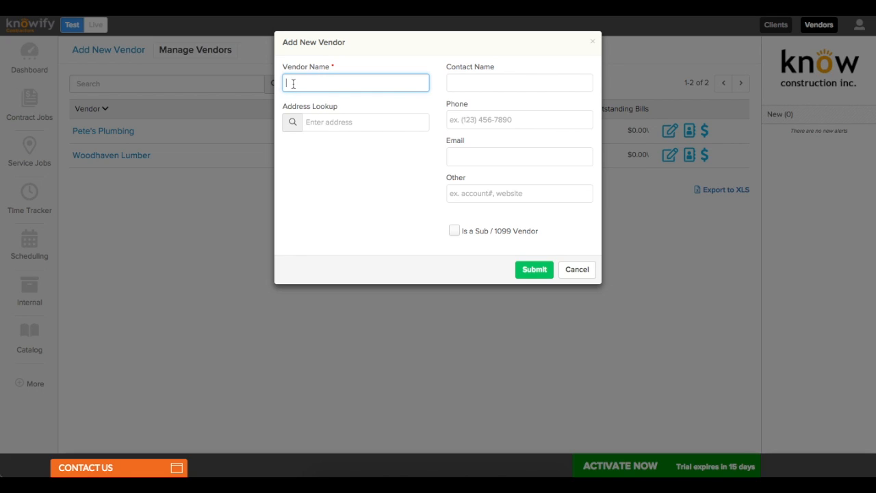
pyautogui.write('Carl Craftsma')
pyautogui.press('BackSpace')
pyautogui.press('BackSpace')
pyautogui.press('BackSpace')
pyautogui.write('tsman')
pyautogui.press('Tab')
pyautogui.click(496, 83)
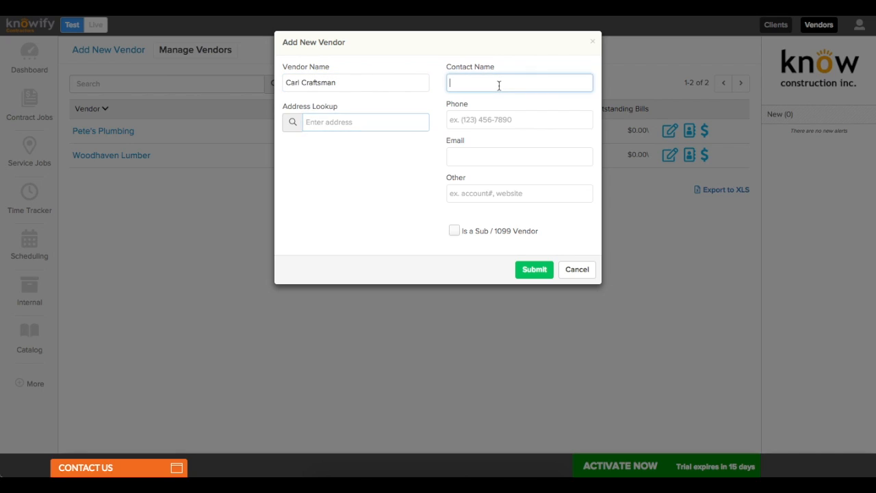
pyautogui.write('Carl')
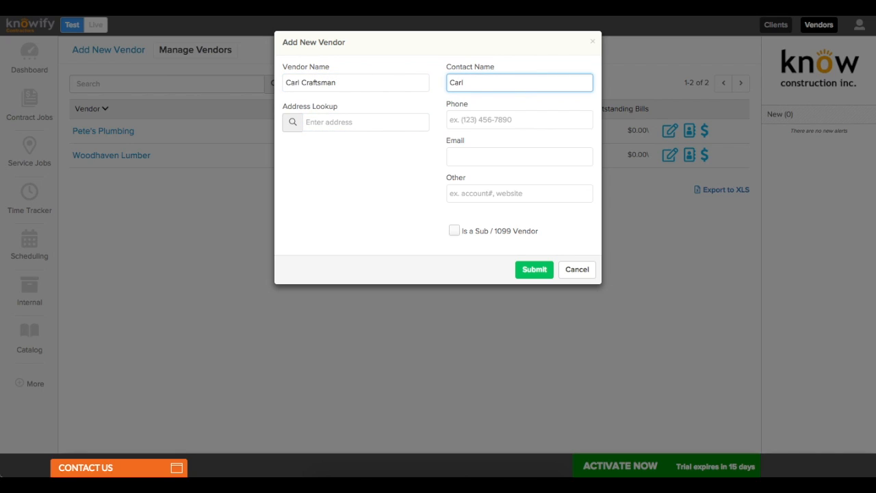
pyautogui.click(454, 231)
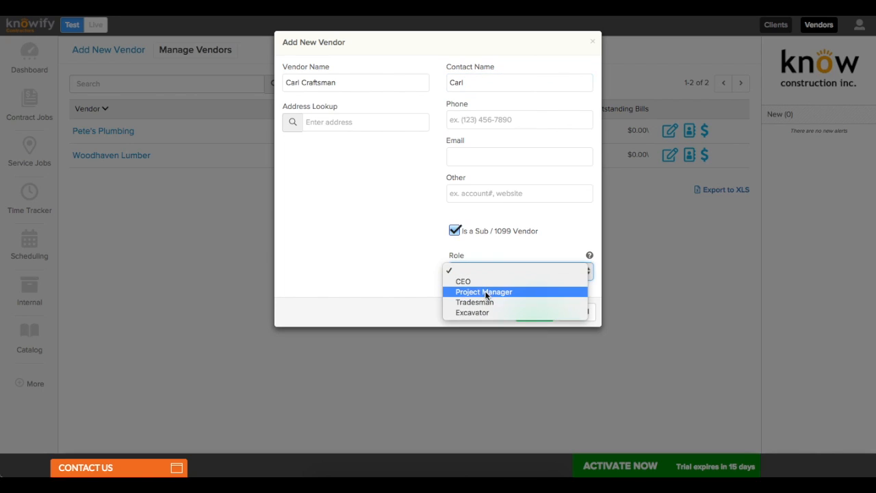
pyautogui.click(489, 302)
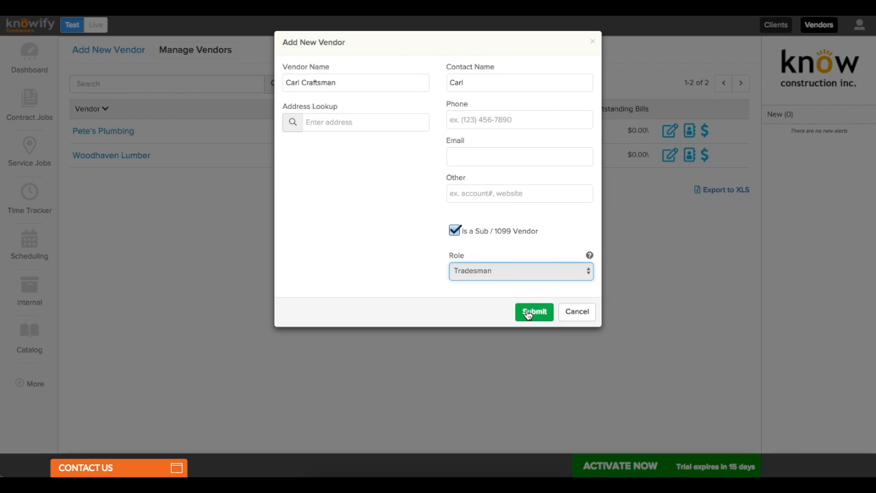
pyautogui.click(526, 312)
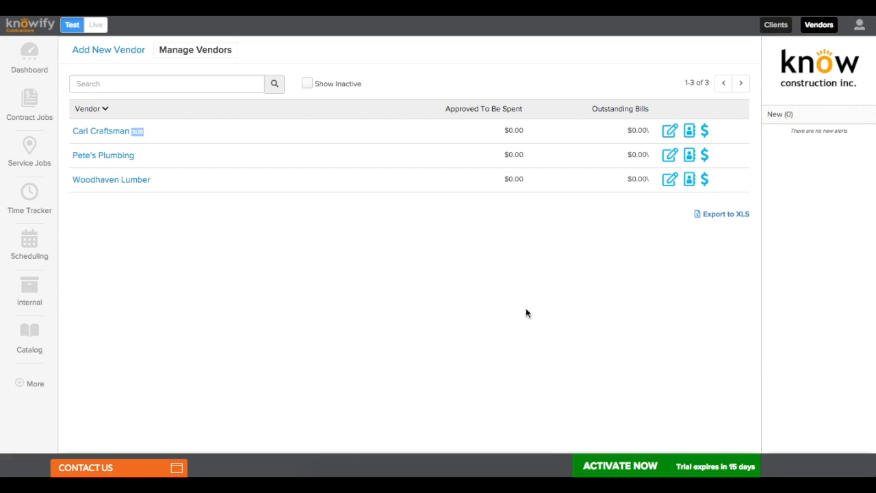
pyautogui.click(668, 182)
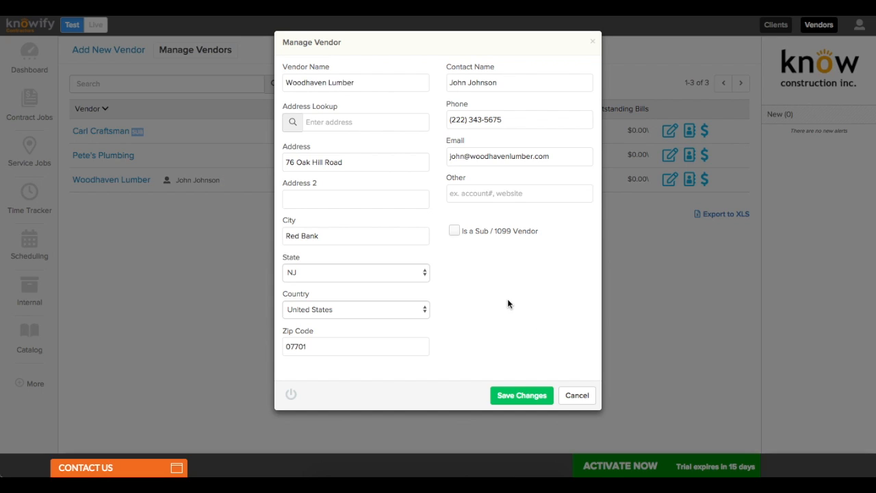
pyautogui.click(290, 393)
pyautogui.click(541, 104)
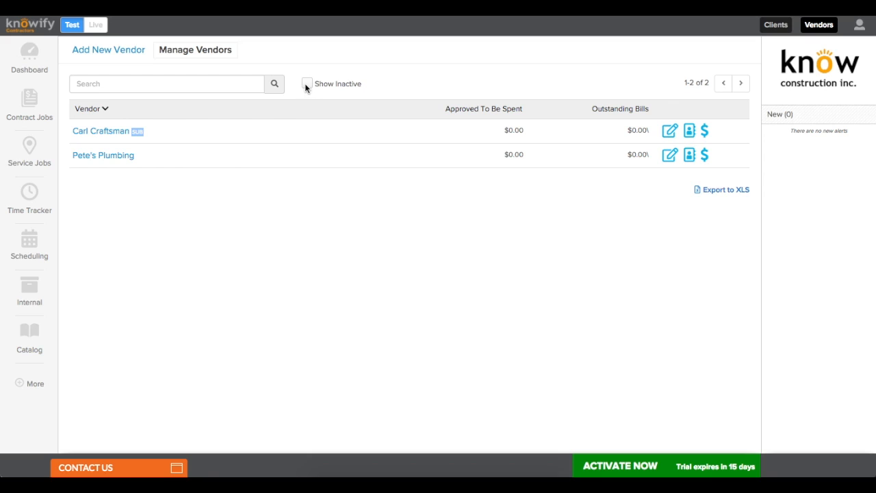
pyautogui.click(306, 83)
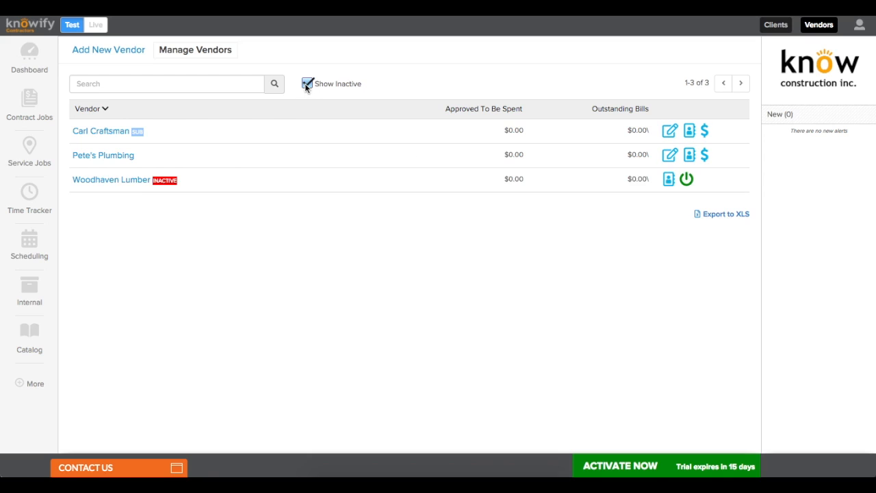
pyautogui.click(687, 179)
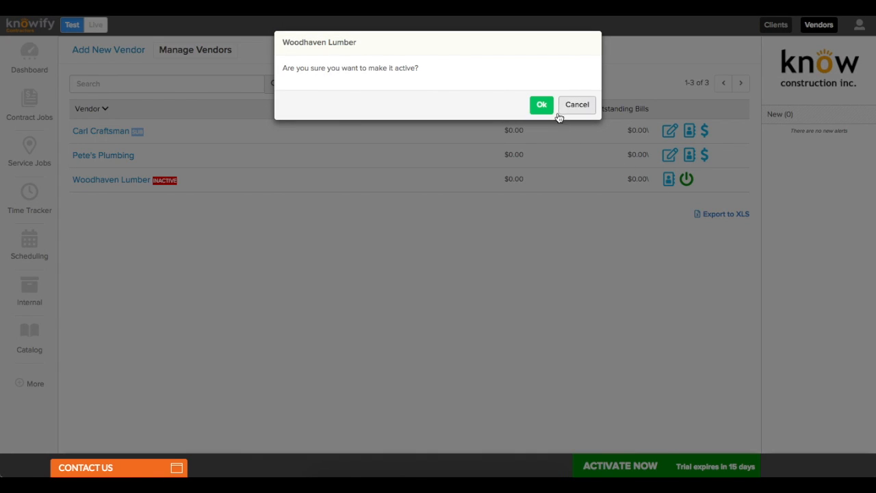
pyautogui.click(539, 105)
pyautogui.click(306, 84)
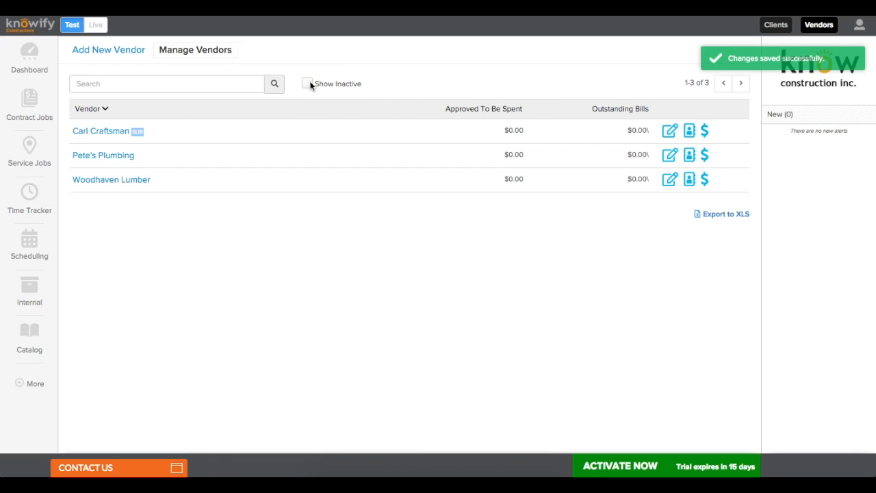
pyautogui.click(31, 342)
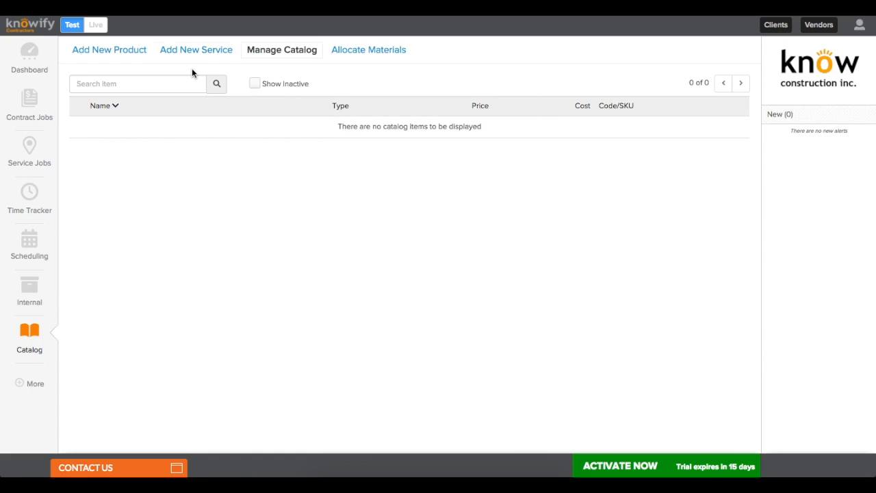
# Step: Name the new product 'Wire 2AWG- (1 foot)', described as 'General wire used for electrical contracting jobs'
pyautogui.click(116, 58)
pyautogui.click(114, 122)
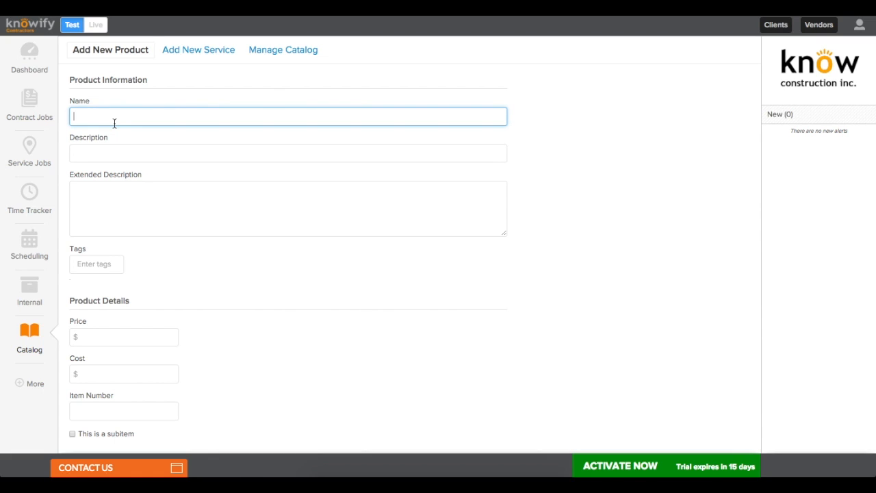
pyautogui.write('Wire')
pyautogui.write(' 2AWG')
pyautogui.write('-AWG')
pyautogui.write(' (1 foot)')
pyautogui.click(116, 157)
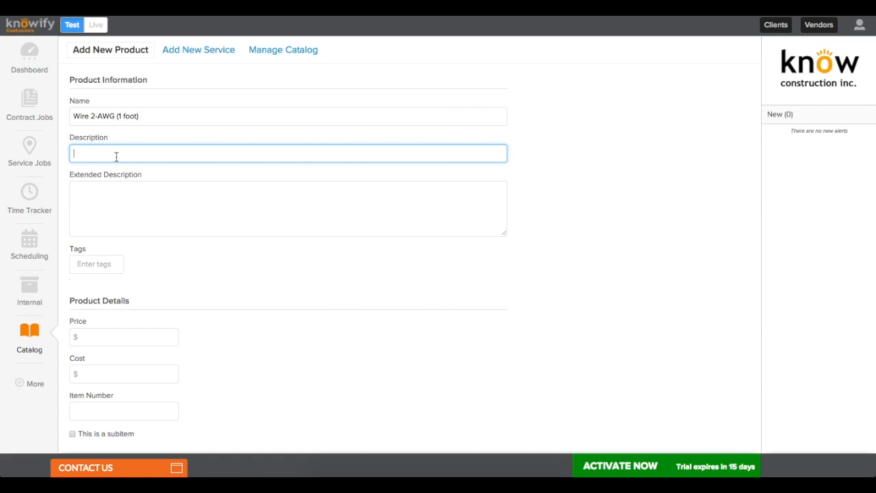
pyautogui.write('General wire usr')
pyautogui.press('BackSpace')
pyautogui.press('BackSpace')
pyautogui.write('ed for electrical contracting jobs')
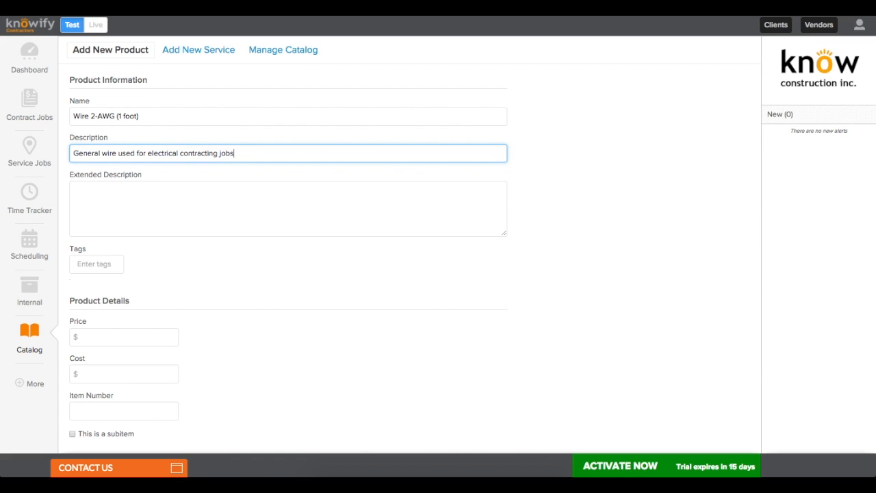
pyautogui.press('Tab')
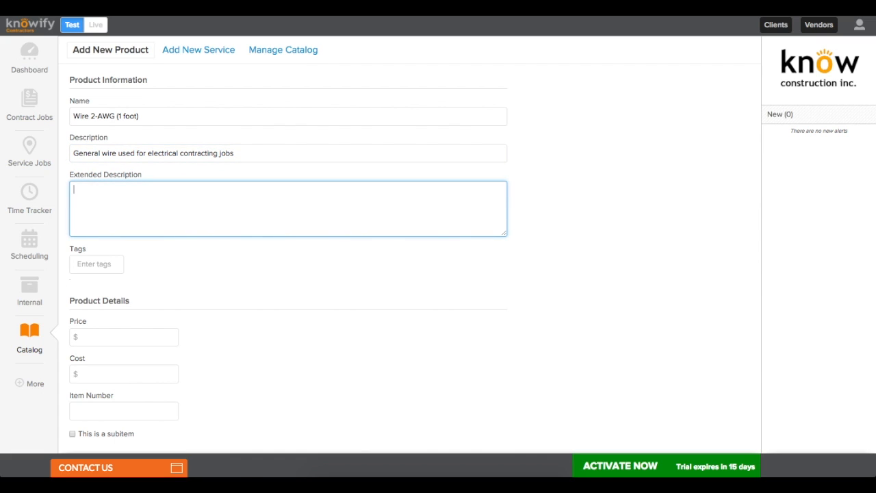
# Step: Copy the description into the extended description and tag the product 'electrical'
pyautogui.scroll(-2, 117, 144)
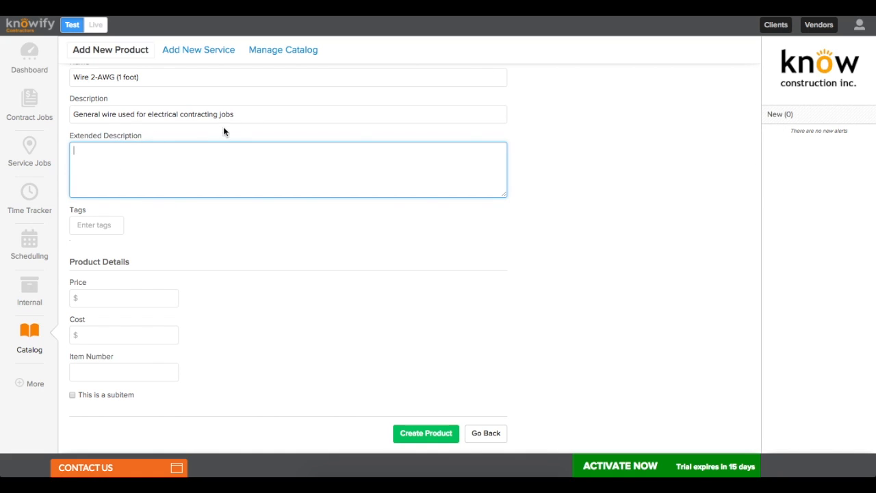
pyautogui.click(237, 110)
pyautogui.hotkey('ctrl', 'a')
pyautogui.hotkey('ctrl', 'c')
pyautogui.click(228, 177)
pyautogui.hotkey('ctrl', 'v')
pyautogui.click(222, 230)
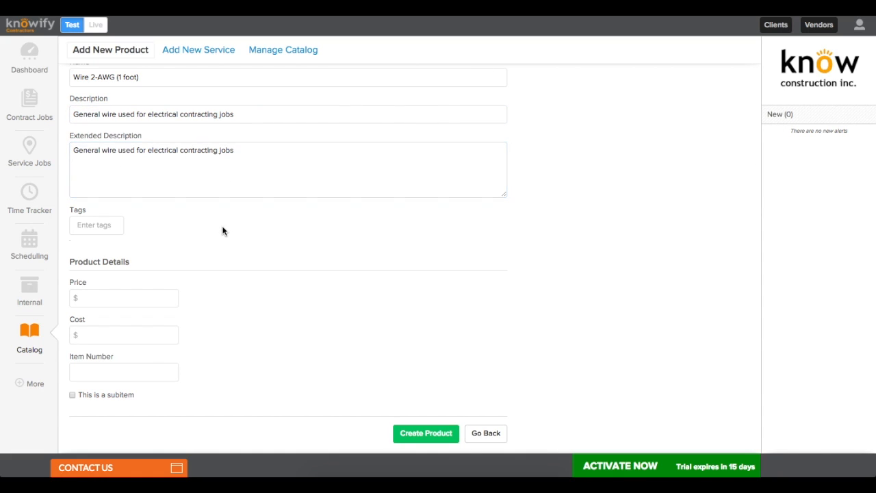
pyautogui.click(118, 228)
pyautogui.write('electrical')
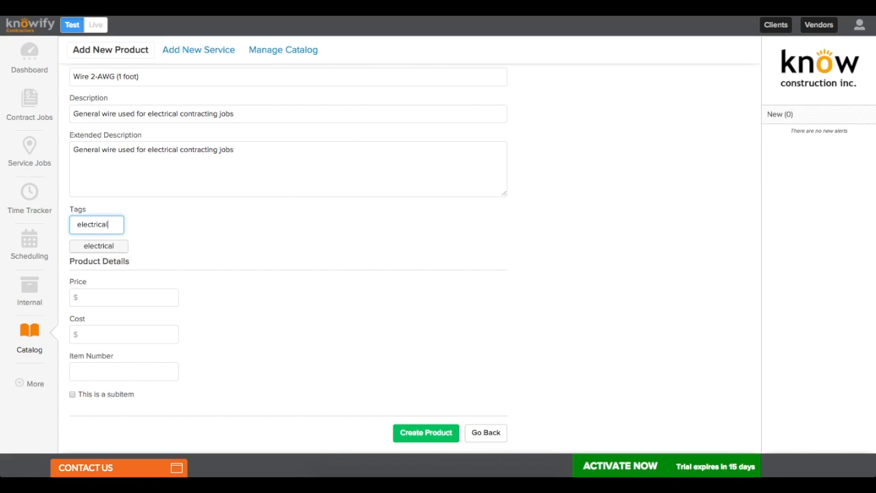
pyautogui.press('Return')
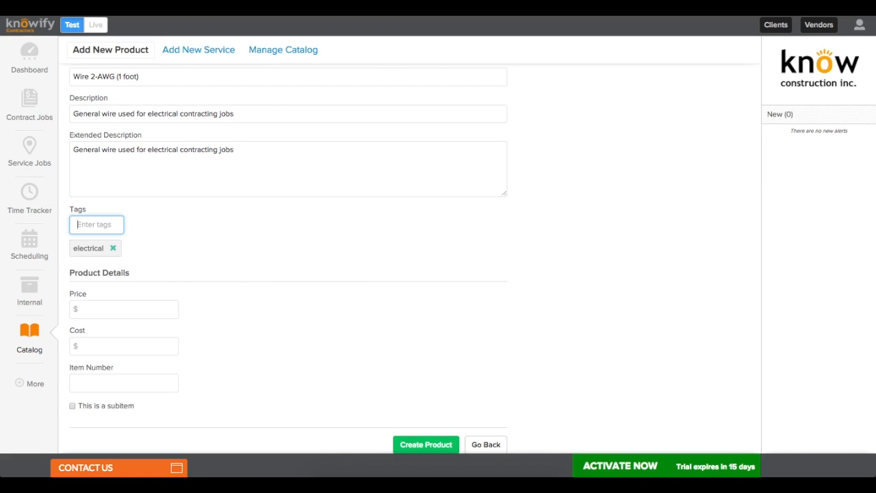
# Step: Set price $3.00, cost $1.00 and item number W-5923, then create the product
pyautogui.scroll(-1, 128, 275)
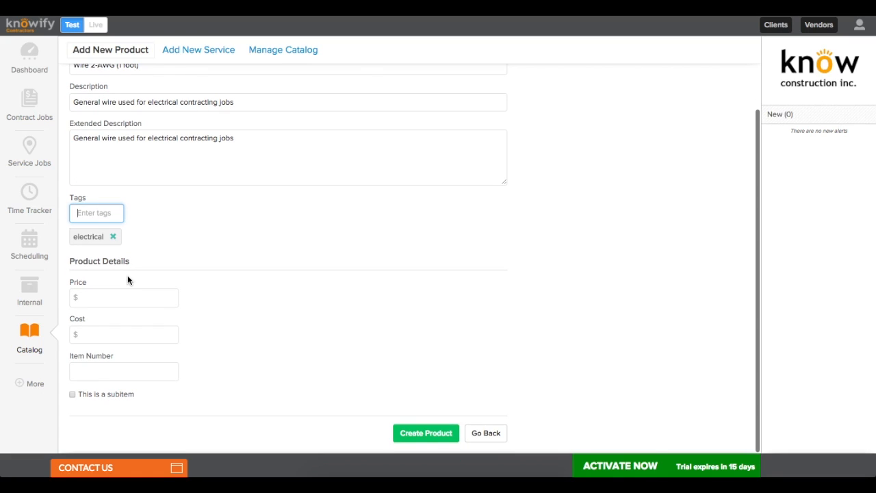
pyautogui.click(127, 292)
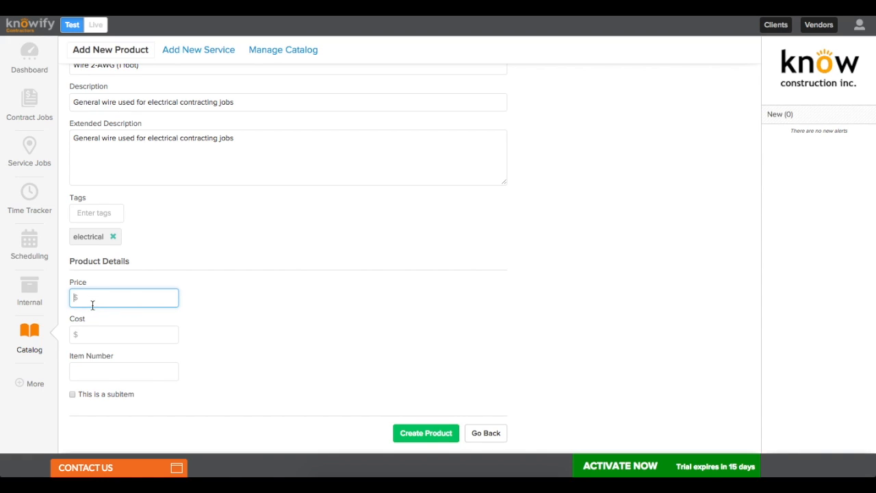
pyautogui.write('3')
pyautogui.click(201, 316)
pyautogui.click(167, 338)
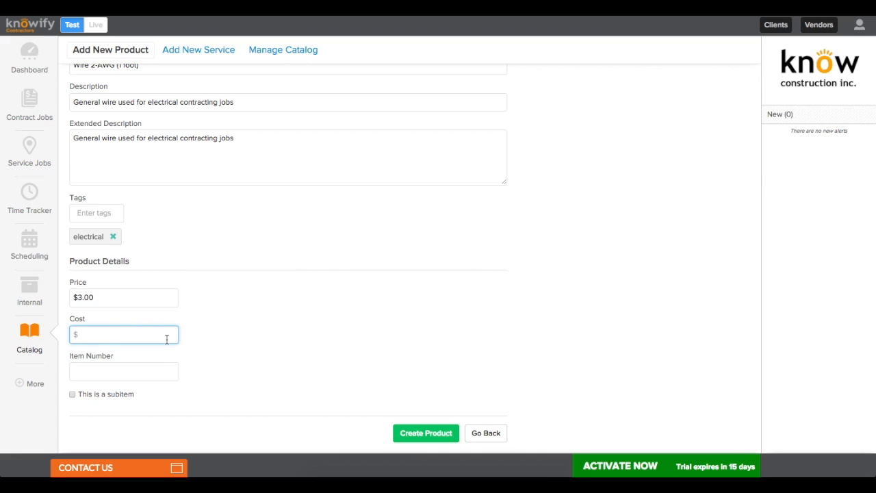
pyautogui.write('1')
pyautogui.click(217, 334)
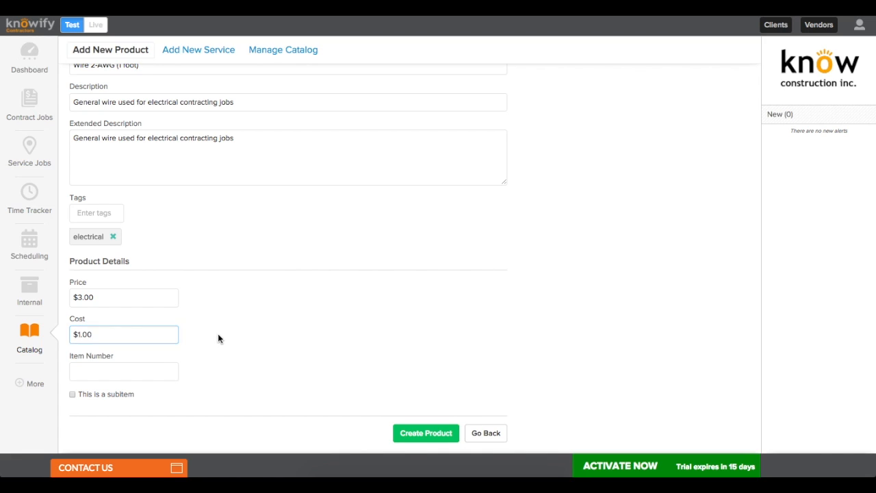
pyautogui.click(170, 363)
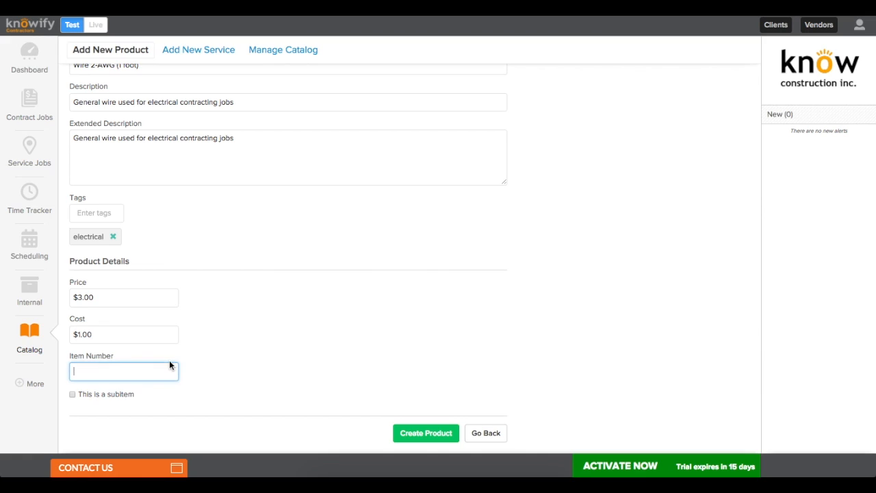
pyautogui.write('W-5923')
pyautogui.click(212, 368)
pyautogui.click(424, 428)
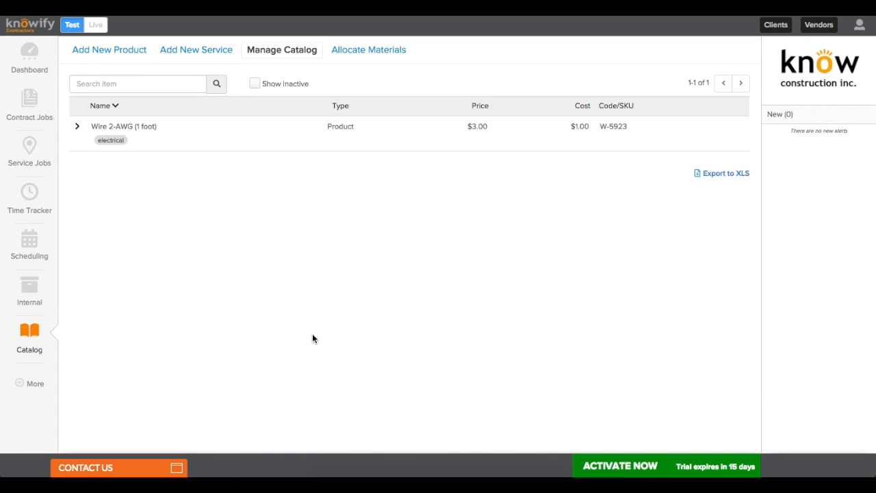
# Step: Reopen the Wire 2-AWG (1 foot) product, save its changes, and begin a blank new service
pyautogui.click(165, 140)
pyautogui.scroll(-2, 183, 168)
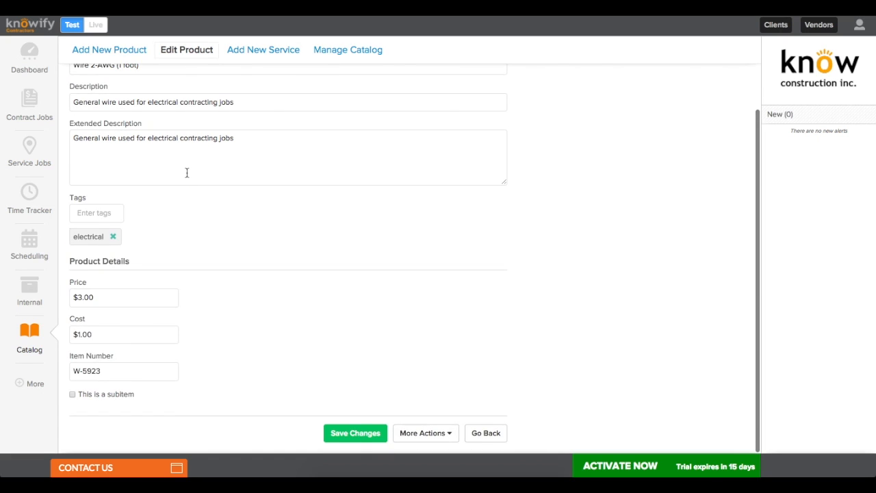
pyautogui.scroll(2, 186, 172)
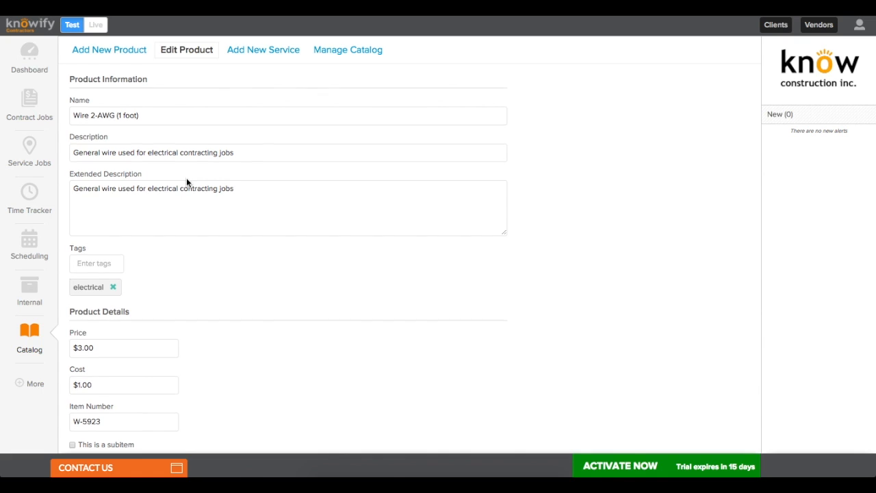
pyautogui.scroll(-2, 186, 177)
pyautogui.click(356, 431)
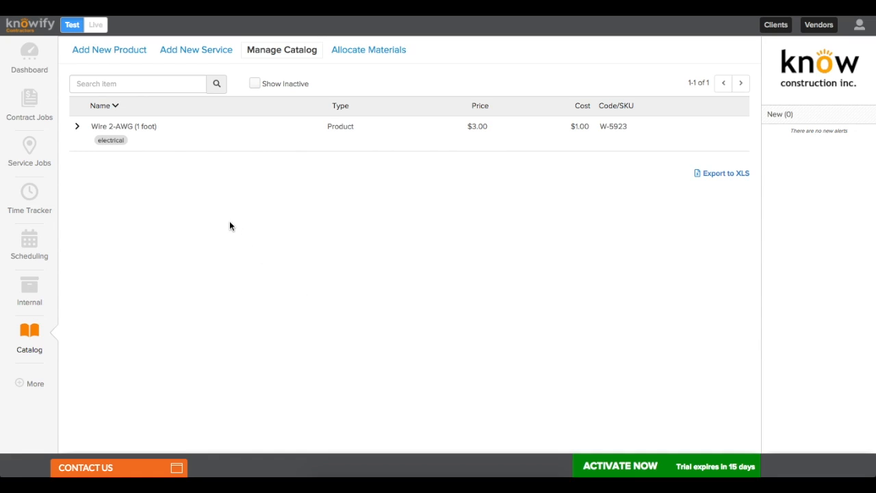
pyautogui.click(188, 53)
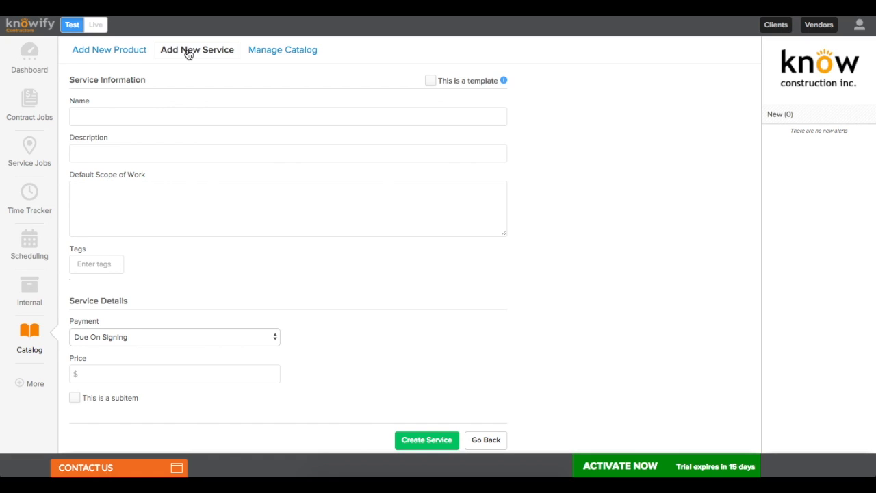
# Step: Name the service 'Electrical Inspection' with description 'Inspection of electrical equipment'
pyautogui.click(178, 117)
pyautogui.write('Electrical Inspection')
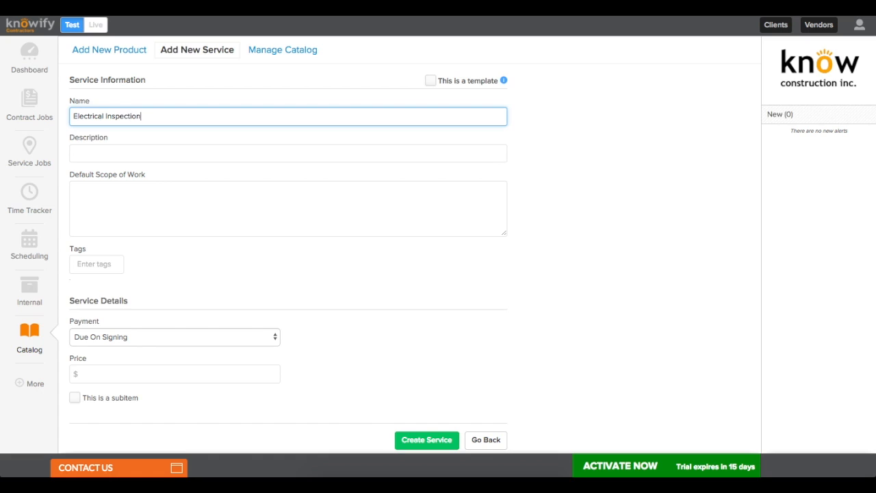
pyautogui.click(178, 157)
pyautogui.write('Inspection of electrical equi')
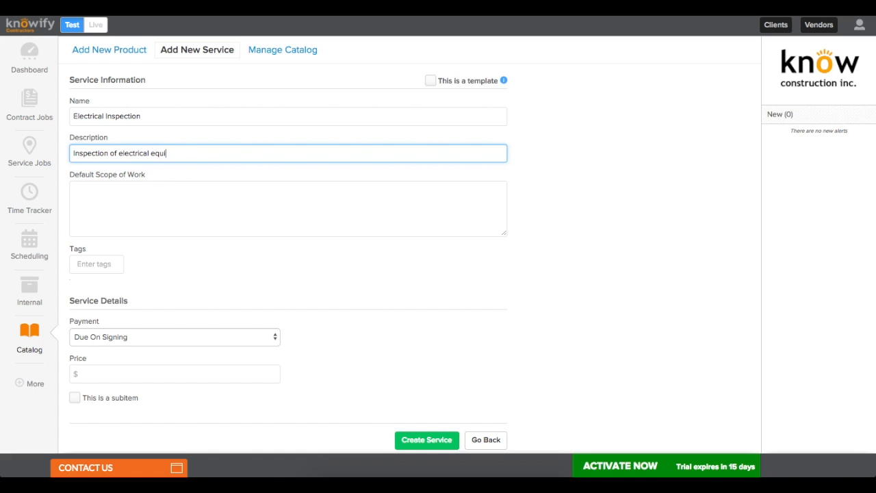
pyautogui.write('pment')
pyautogui.press('Tab')
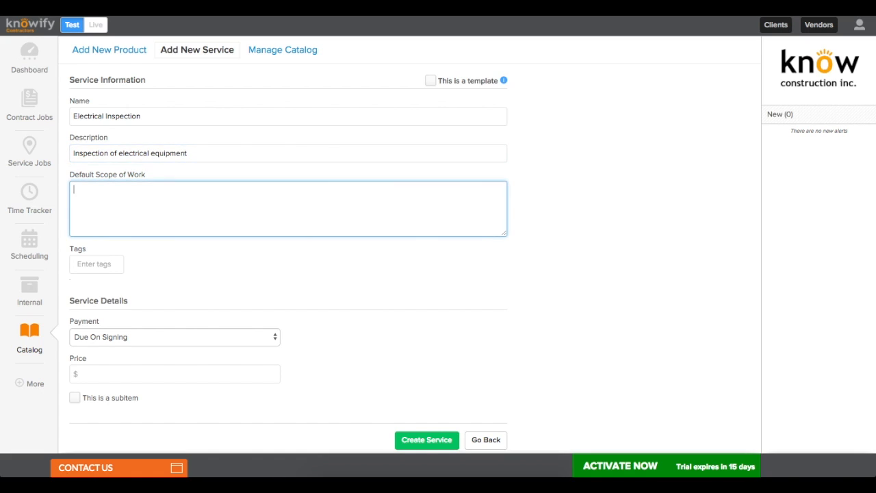
# Step: Fill the default scope of work with the description plus 'including circuit breaker, etc etc etc'
pyautogui.hotkey('shift', 'Tab')
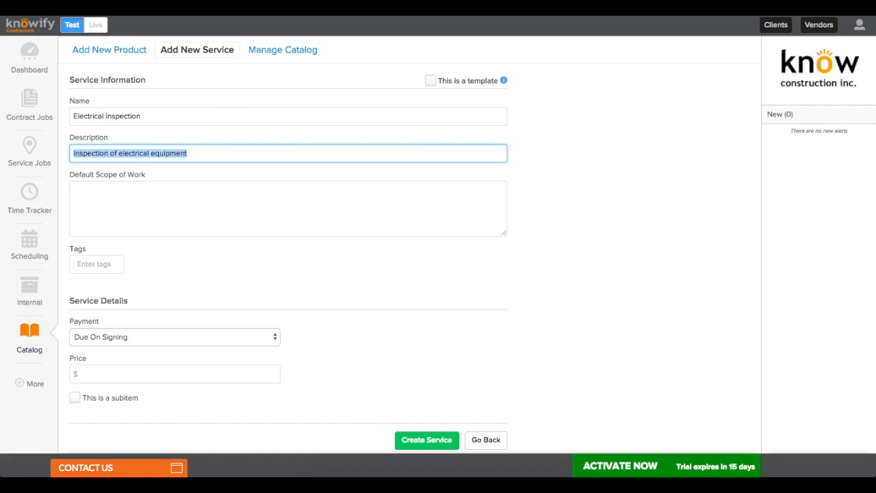
pyautogui.hotkey('ctrl', 'c')
pyautogui.press('Tab')
pyautogui.hotkey('ctrl', 'v')
pyautogui.write('includin')
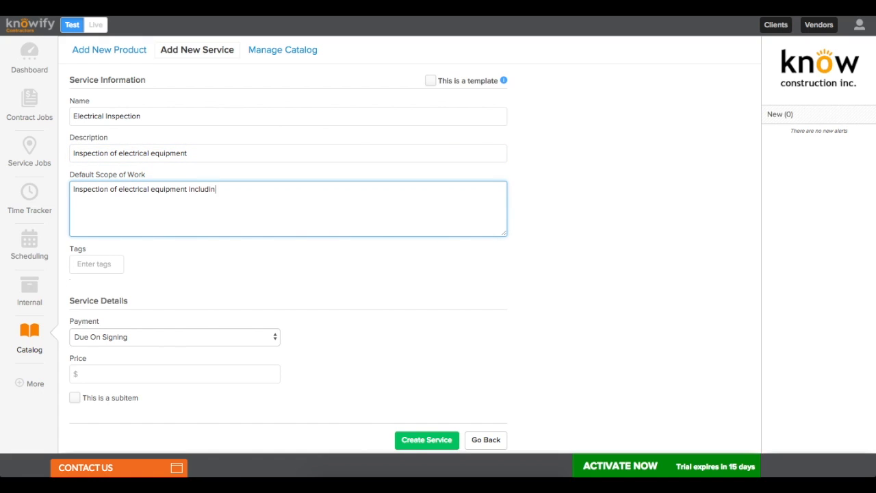
pyautogui.write('g circuibreake')
pyautogui.press('BackSpace')
pyautogui.write('ker,')
pyautogui.click(221, 189)
pyautogui.write('circuit')
pyautogui.press('End')
pyautogui.write('etc etc etc')
# Step: Tag the service 'electrical', price it at $150.00, and create it
pyautogui.click(122, 264)
pyautogui.write('electri')
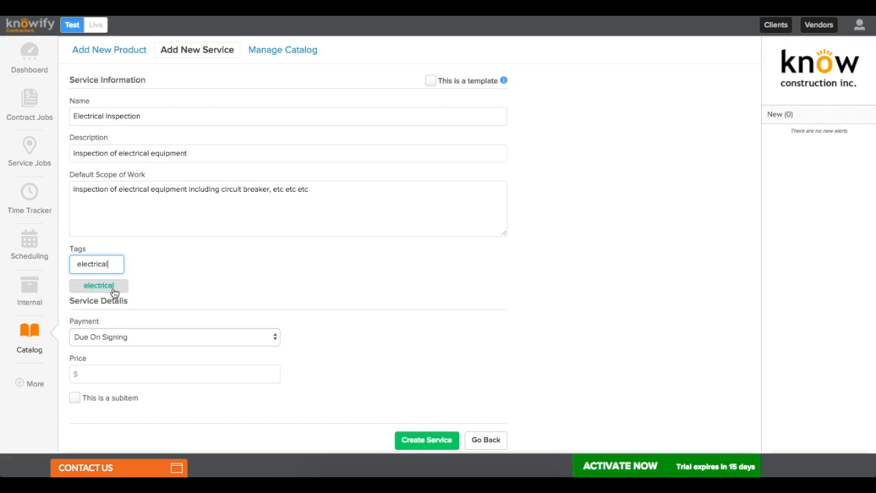
pyautogui.click(110, 286)
pyautogui.scroll(-1, 138, 316)
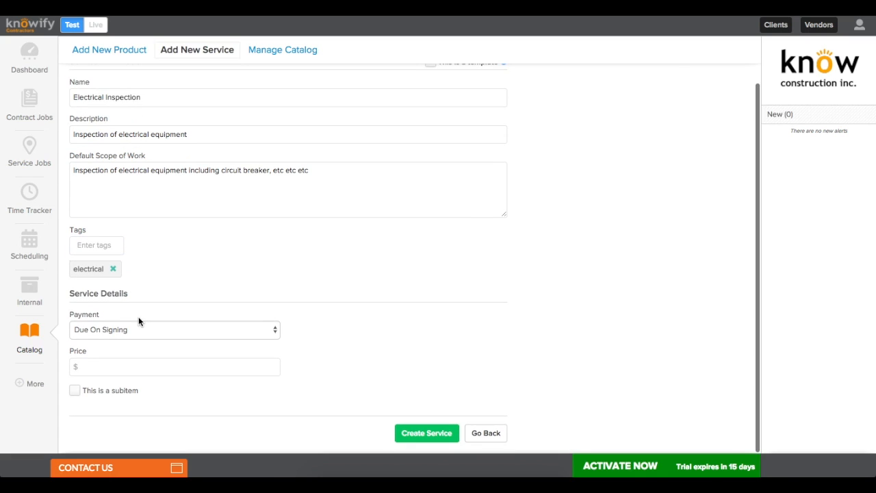
pyautogui.click(129, 365)
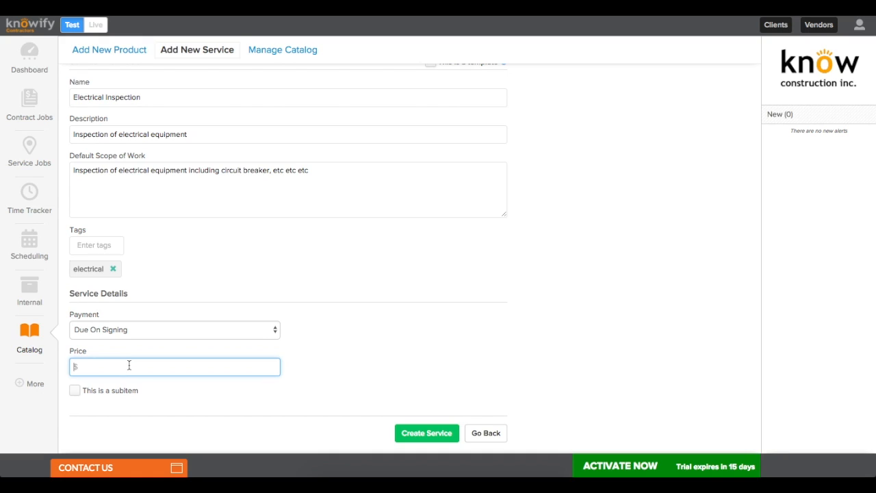
pyautogui.write('150')
pyautogui.click(295, 372)
pyautogui.click(398, 435)
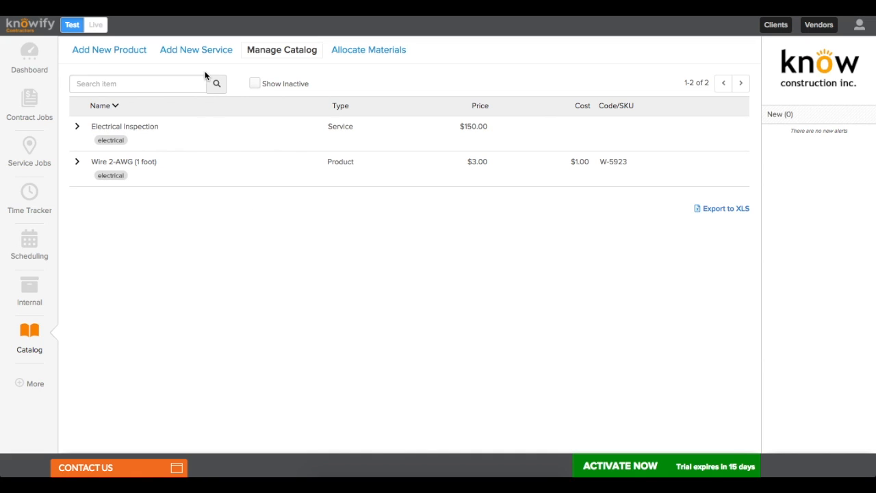
# Step: Create a Wire Installation service template, described 'Installation of wiring as per plans', with a scope adding 2 AWG ECA-certified wire
pyautogui.click(199, 50)
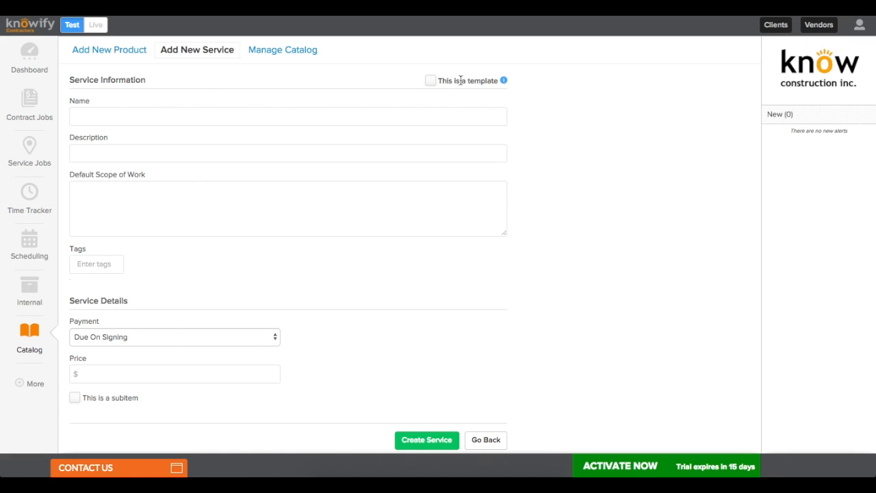
pyautogui.click(430, 82)
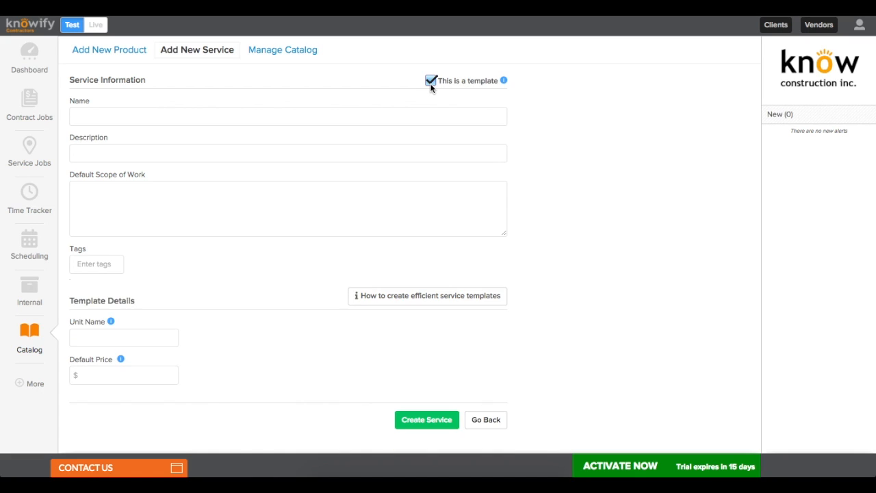
pyautogui.click(315, 114)
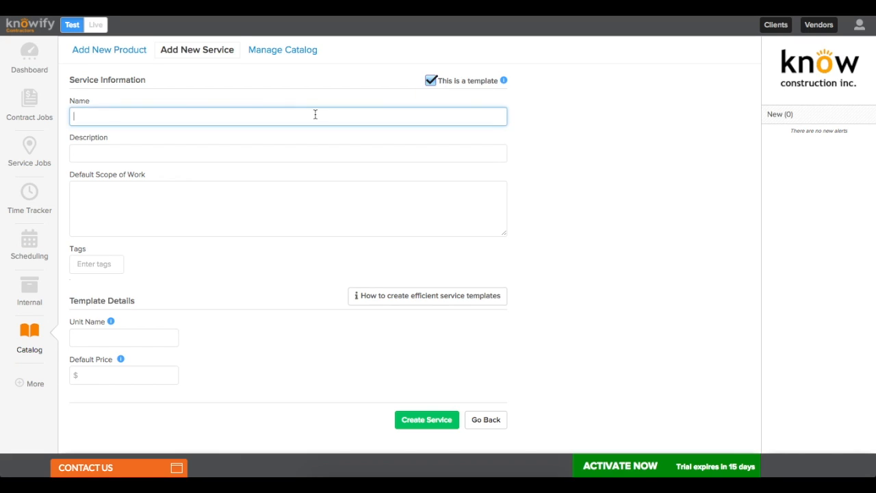
pyautogui.write('Wire')
pyautogui.write('stallation')
pyautogui.press('Tab')
pyautogui.write('Installation of wiring')
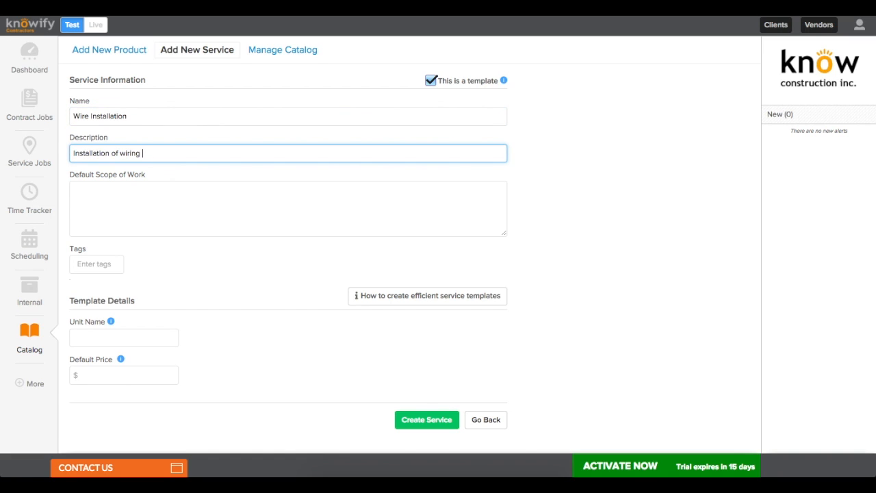
pyautogui.write(' as per plans')
pyautogui.hotkey('ctrl', 'a')
pyautogui.hotkey('ctrl', 'c')
pyautogui.press('Tab')
pyautogui.hotkey('ctrl', 'v')
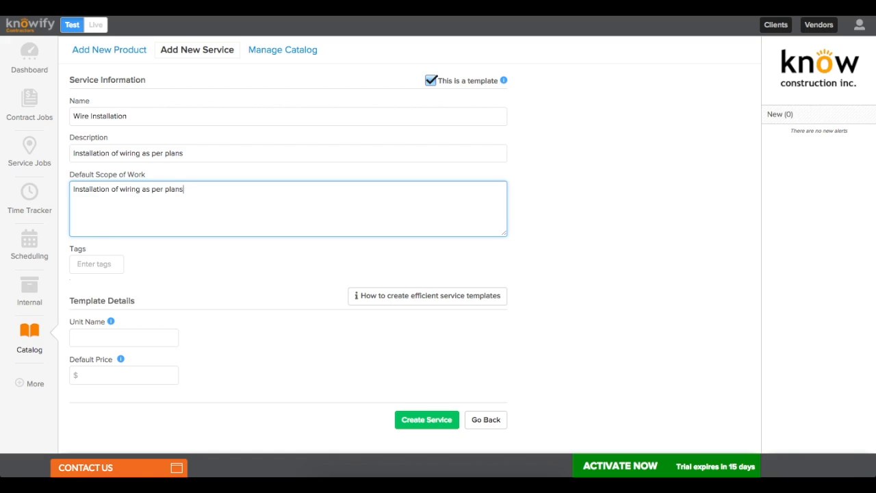
pyautogui.write('. 2 AWG wire, installed by company craftsmen, cer')
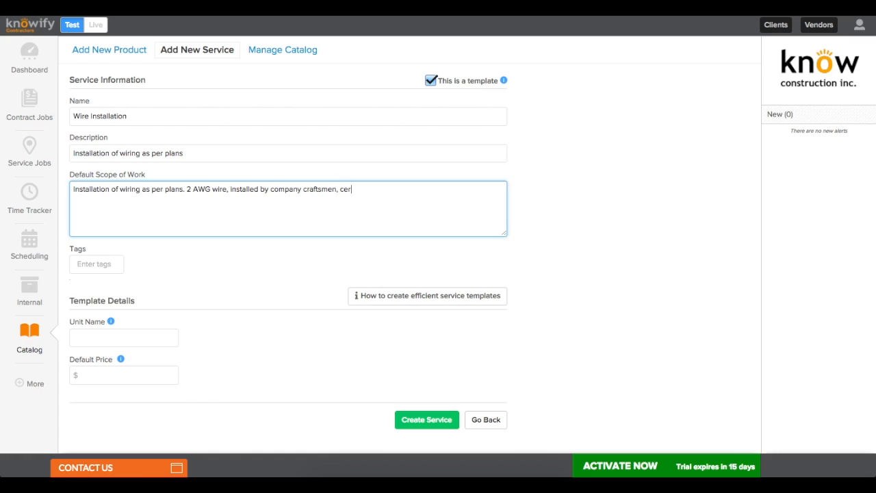
pyautogui.write('tified by ECA')
# Step: Tag the template electrical and price it at $7.00 per foot
pyautogui.click(116, 263)
pyautogui.write('electrical')
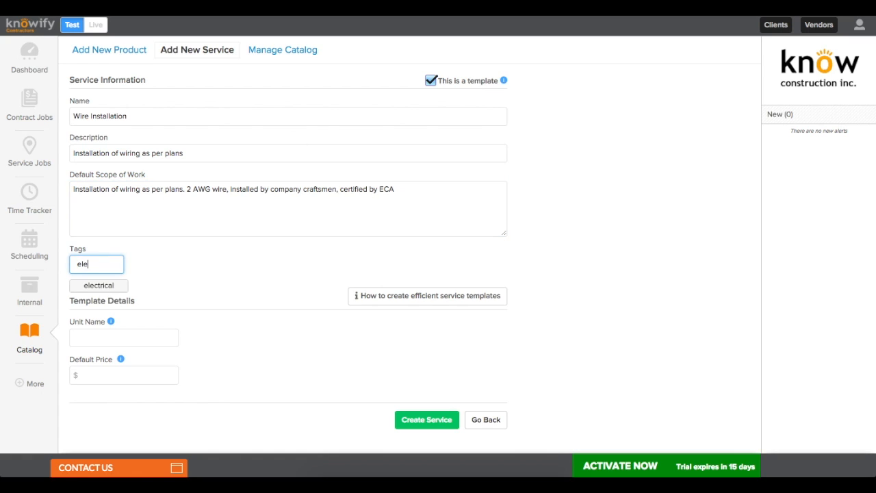
pyautogui.click(110, 288)
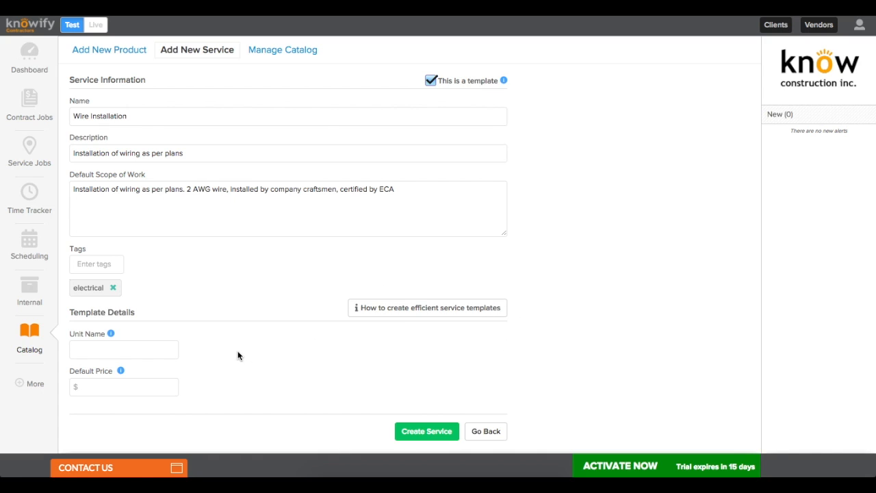
pyautogui.click(153, 348)
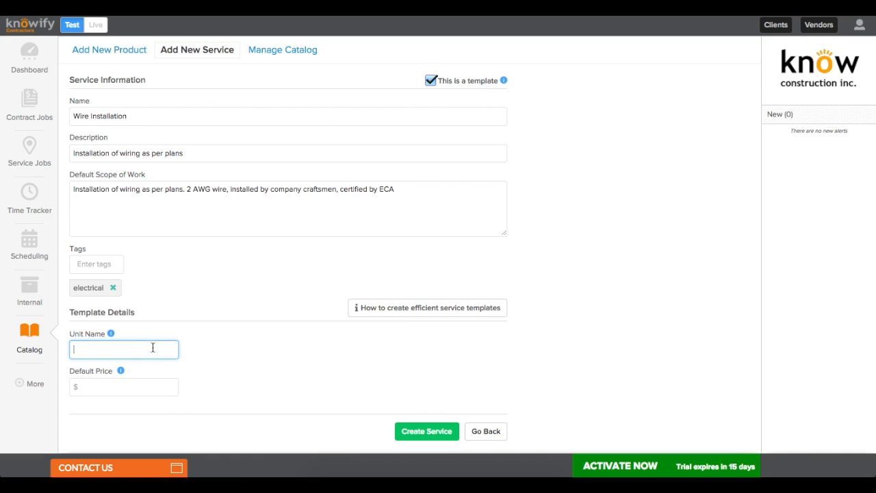
pyautogui.write('foot')
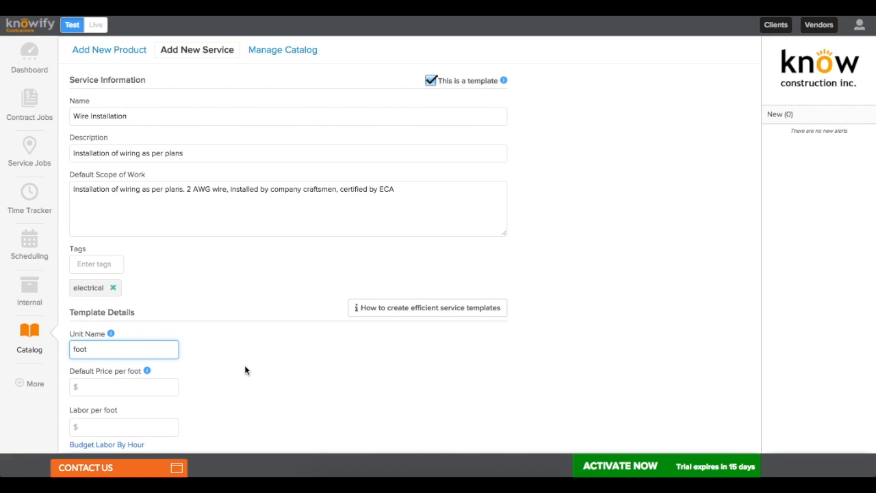
pyautogui.scroll(-1, 245, 370)
pyautogui.click(158, 308)
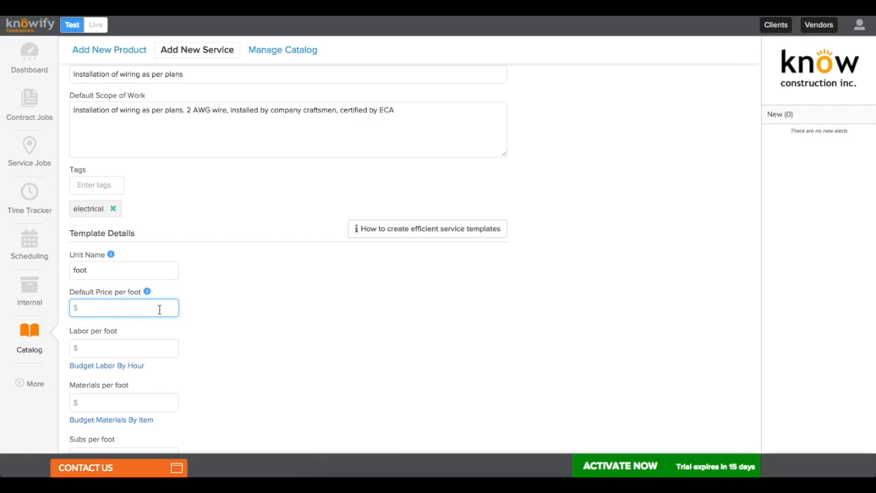
pyautogui.write('7')
pyautogui.click(196, 304)
# Step: Budget labor per foot as 0:10 hours of Tradesman
pyautogui.scroll(-2, 196, 326)
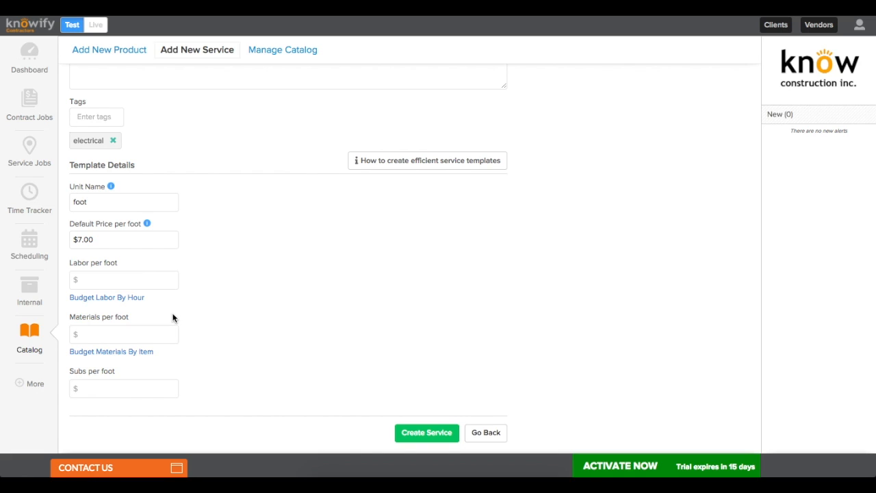
pyautogui.click(129, 299)
pyautogui.click(119, 283)
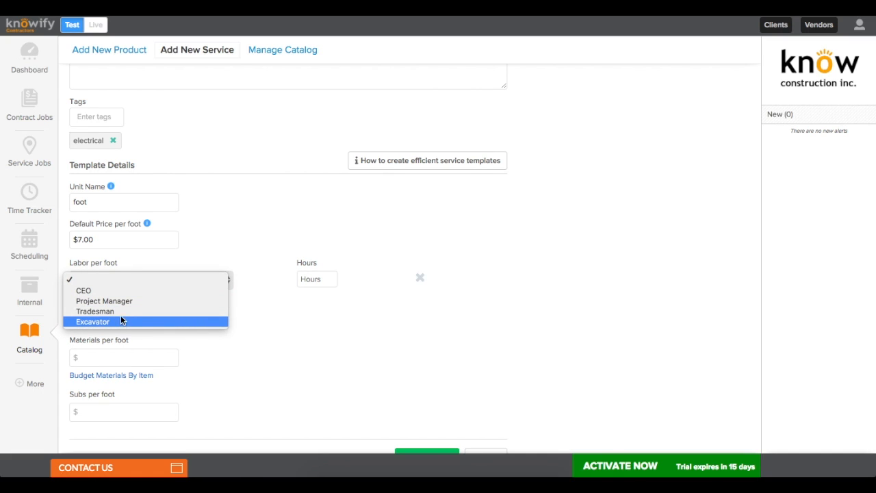
pyautogui.click(121, 313)
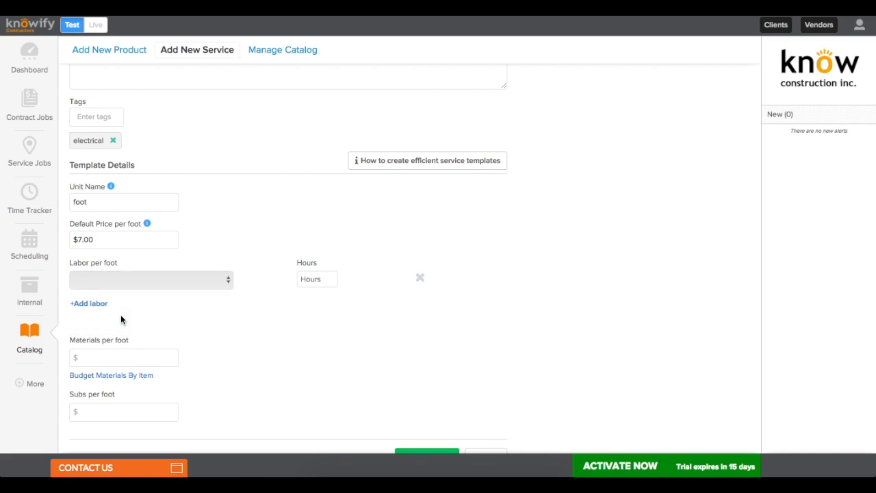
pyautogui.click(316, 283)
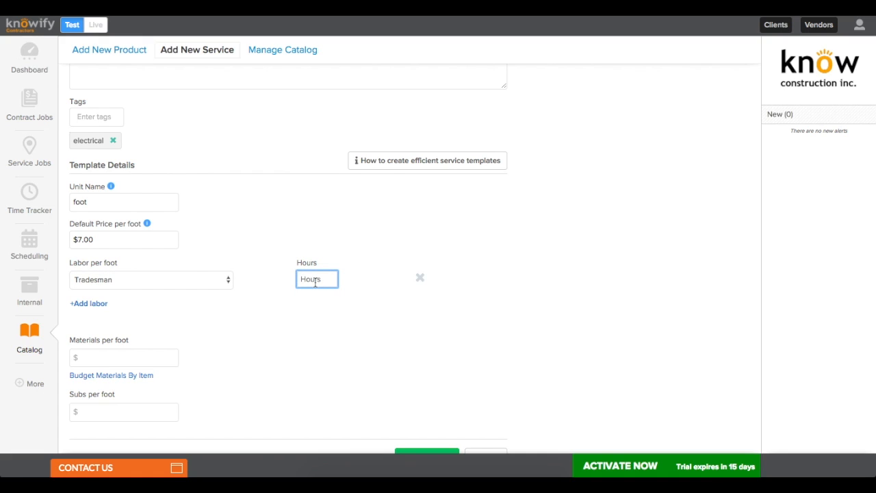
pyautogui.write('0:10')
pyautogui.click(270, 247)
# Step: Add Wire 2-AWG (1 foot) as the per-foot material, leave subs empty, and save the template
pyautogui.scroll(-1, 270, 253)
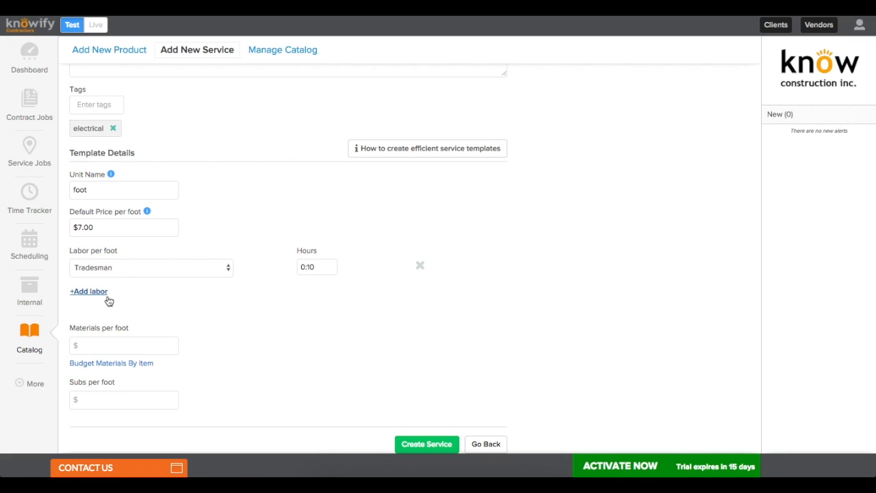
pyautogui.click(100, 363)
pyautogui.write('wire')
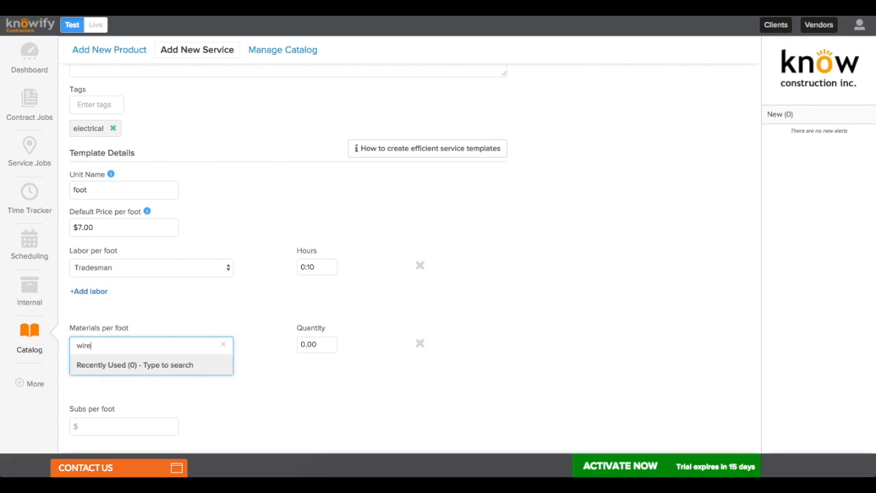
pyautogui.click(116, 372)
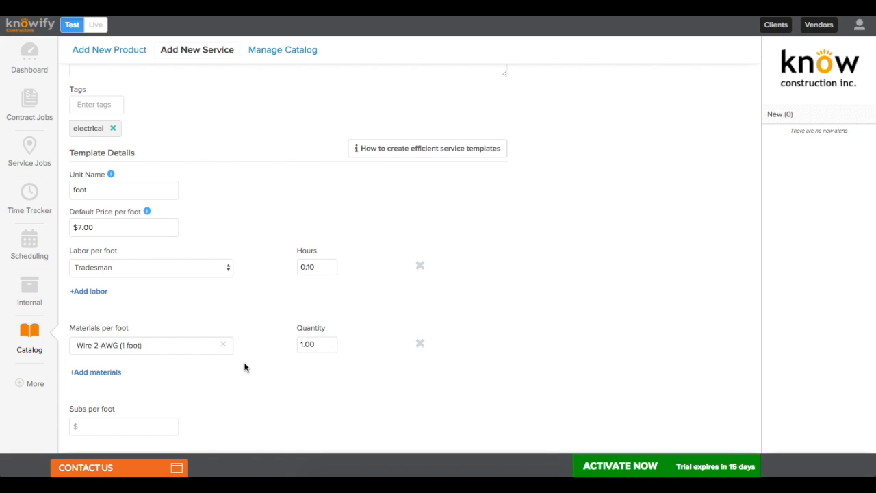
pyautogui.scroll(-1, 244, 366)
pyautogui.click(124, 387)
pyautogui.click(126, 376)
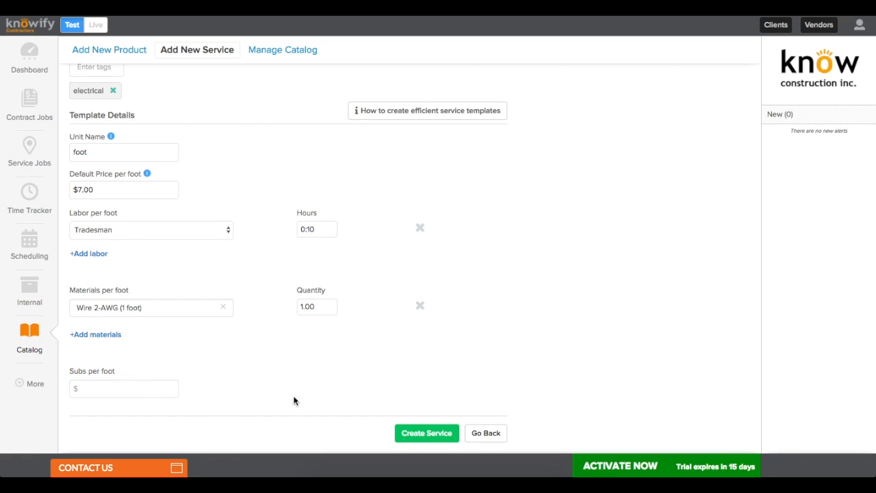
pyautogui.click(417, 434)
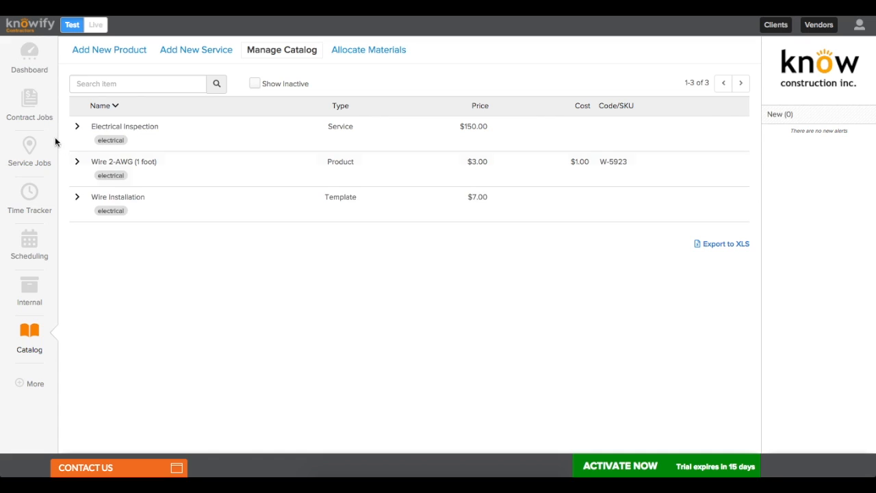
# Step: Open the Contract Jobs list from the left sidebar
pyautogui.click(27, 111)
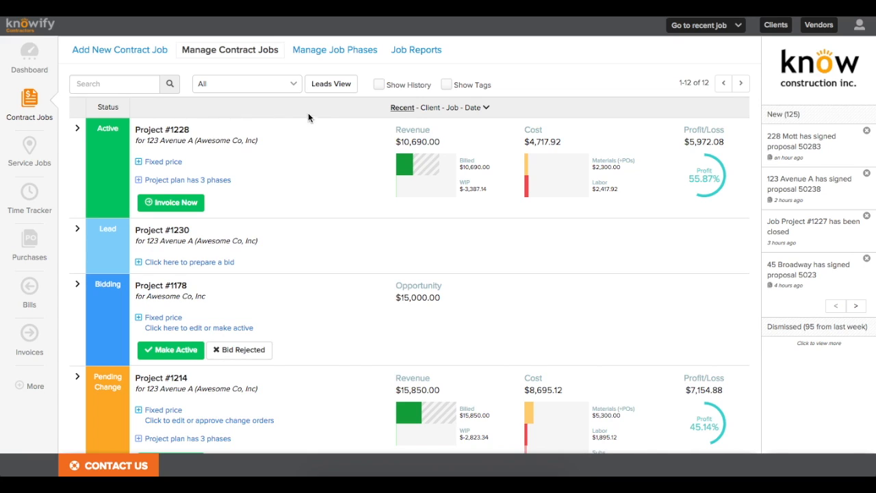
pyautogui.scroll(-1, 322, 122)
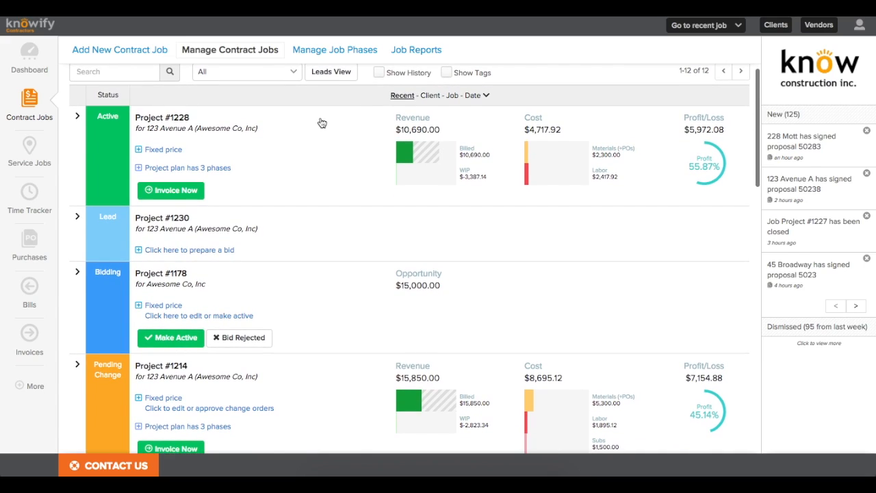
pyautogui.scroll(-3, 321, 123)
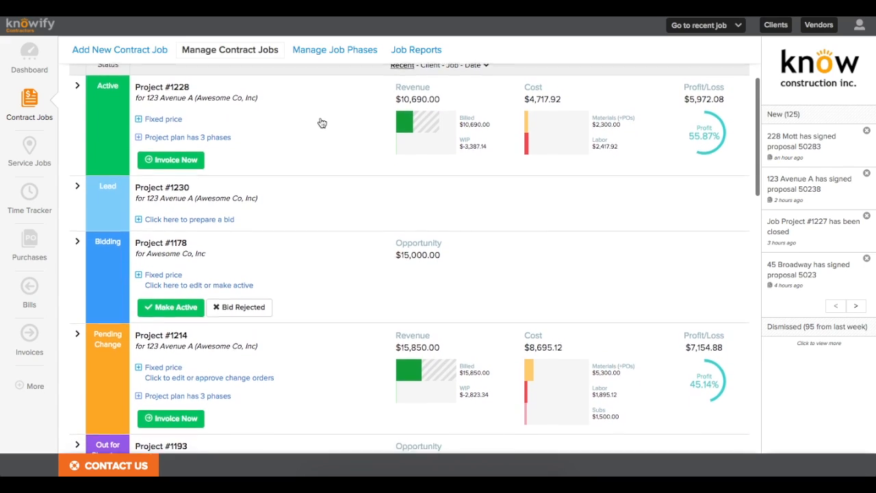
pyautogui.scroll(-5, 321, 122)
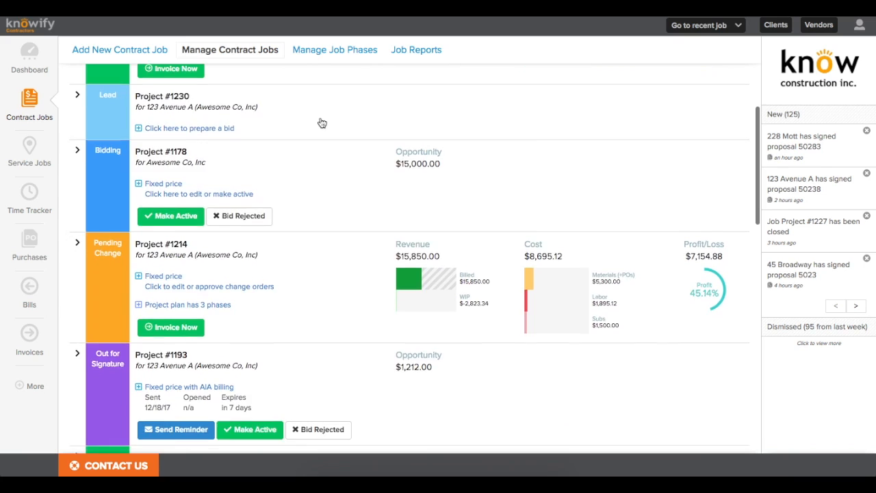
pyautogui.scroll(-4, 321, 122)
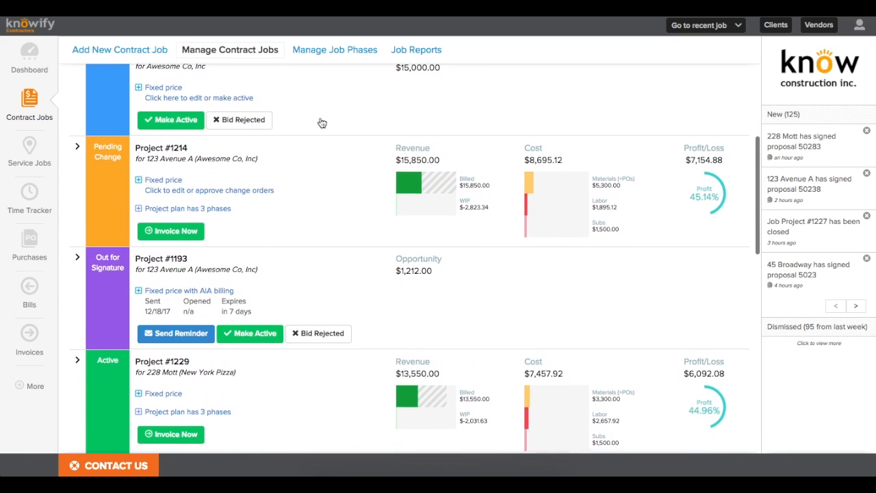
pyautogui.scroll(4, 321, 122)
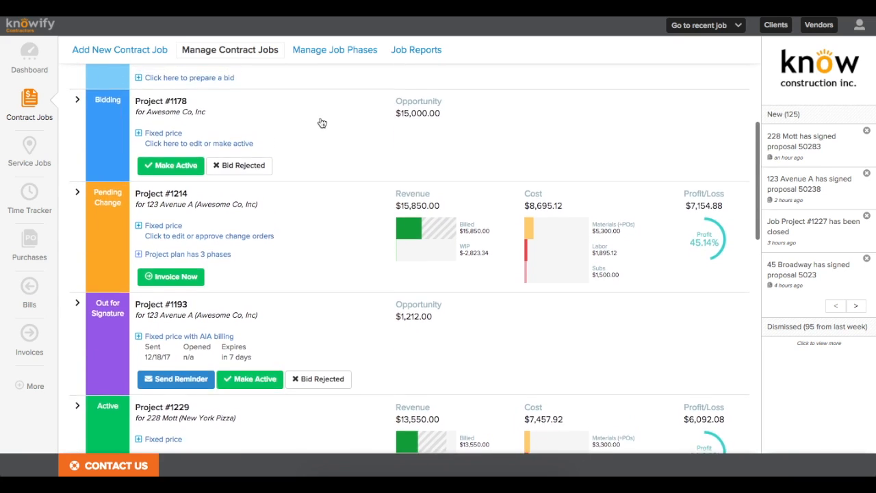
pyautogui.scroll(7, 321, 122)
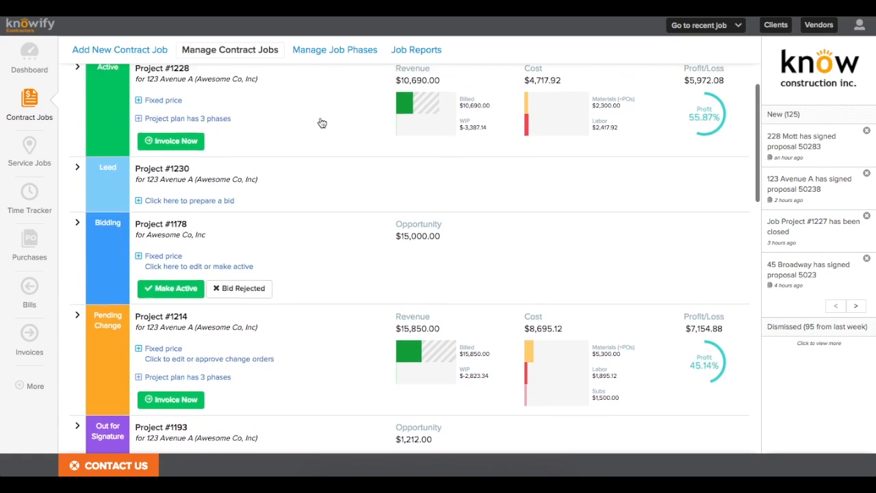
pyautogui.click(295, 84)
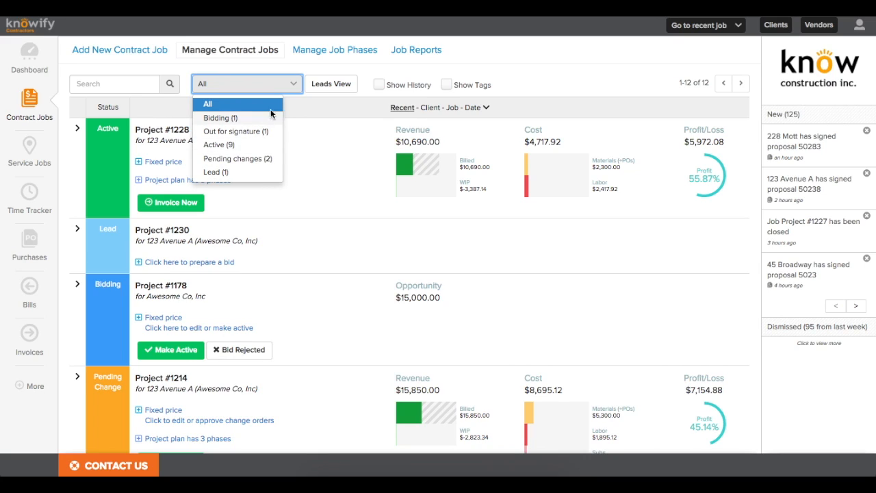
pyautogui.click(296, 103)
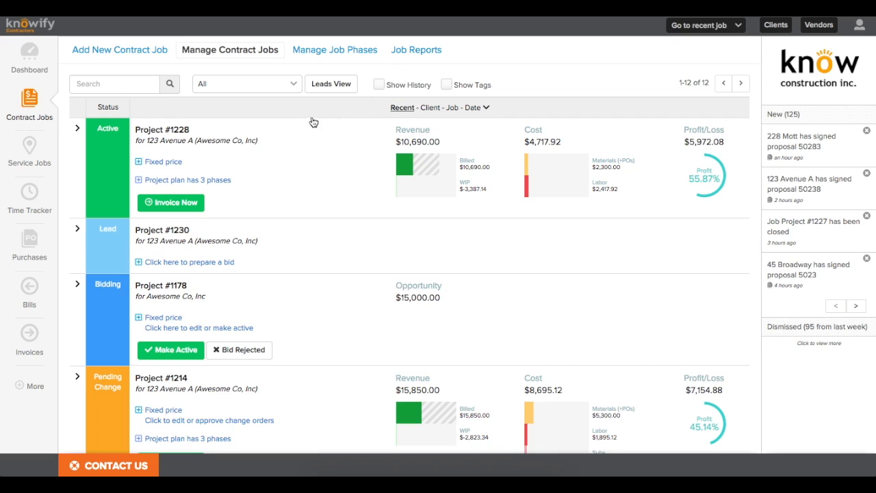
# Step: Add a contract job using the suggested name Project #1231 and choose client Very Good Construction
pyautogui.click(100, 52)
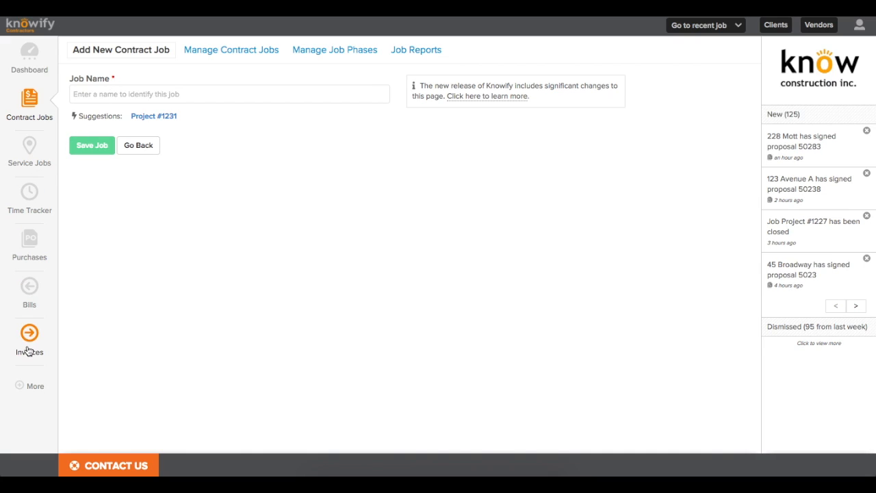
pyautogui.click(161, 118)
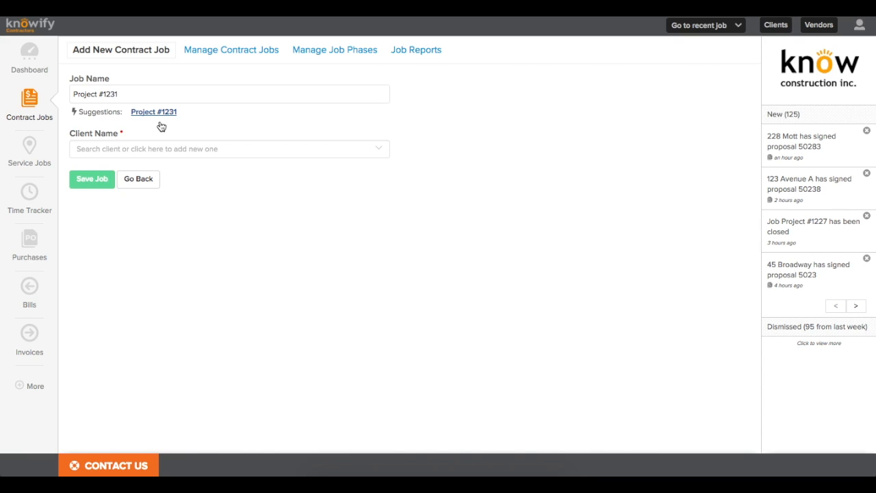
pyautogui.click(160, 152)
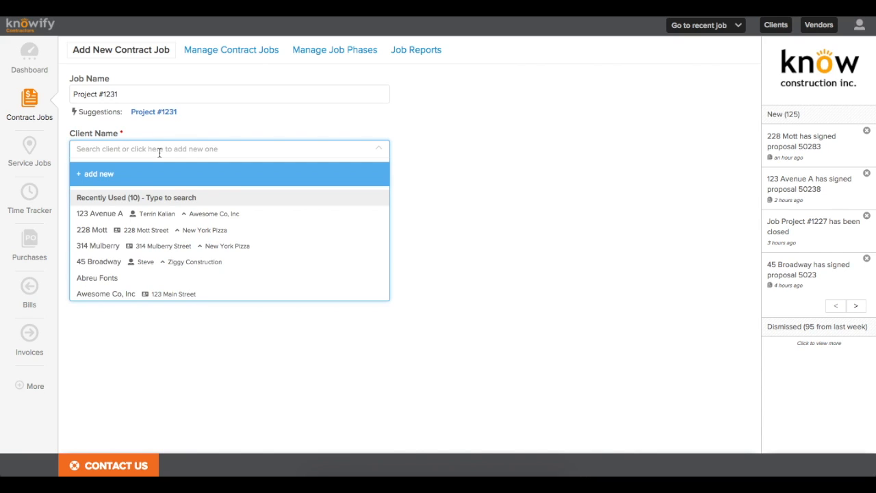
pyautogui.scroll(-2, 168, 218)
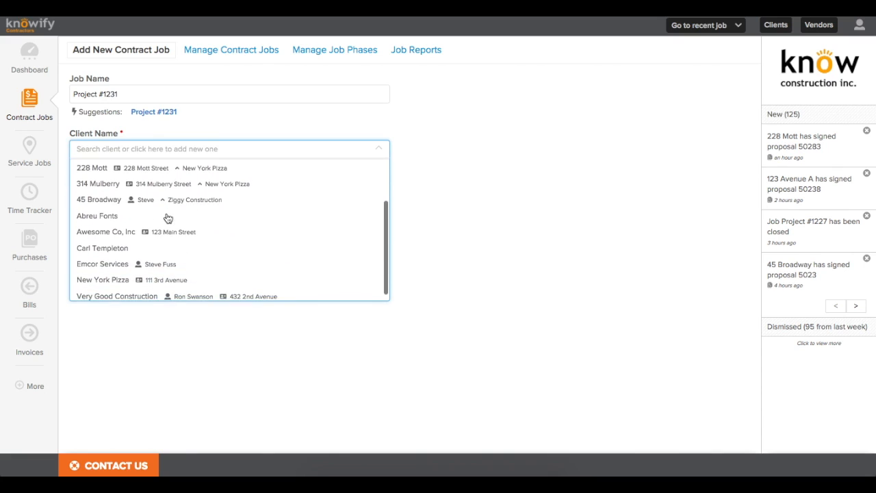
pyautogui.scroll(2, 168, 218)
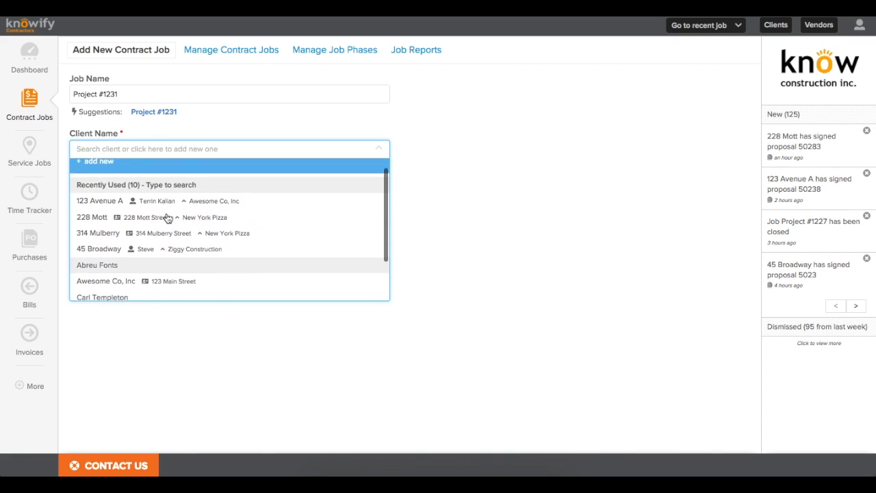
pyautogui.scroll(1, 168, 218)
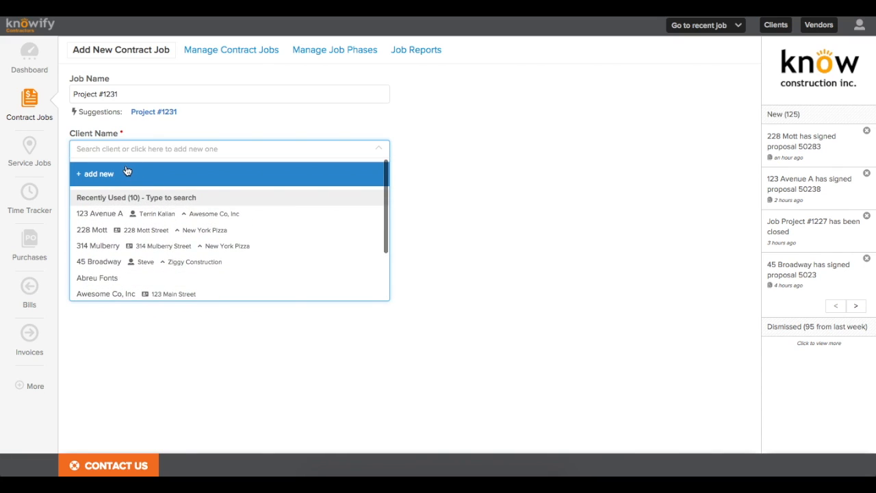
pyautogui.write('very good')
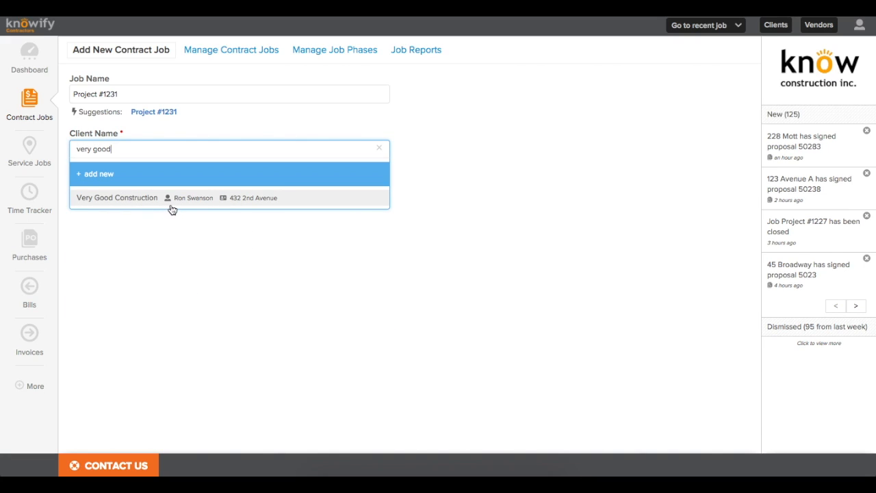
pyautogui.click(171, 198)
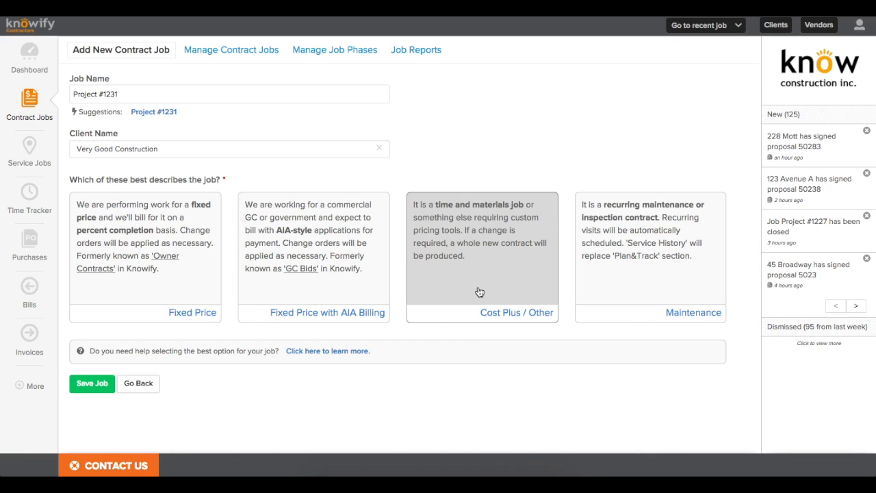
# Step: Review the job type descriptions and select Fixed Price for Project #1231
pyautogui.moveTo(434, 206); pyautogui.dragTo(529, 210)
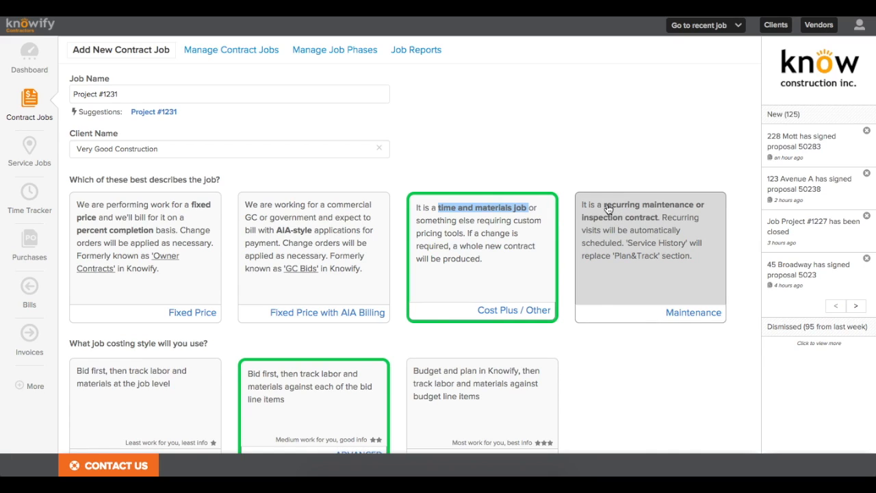
pyautogui.moveTo(606, 207); pyautogui.dragTo(663, 224)
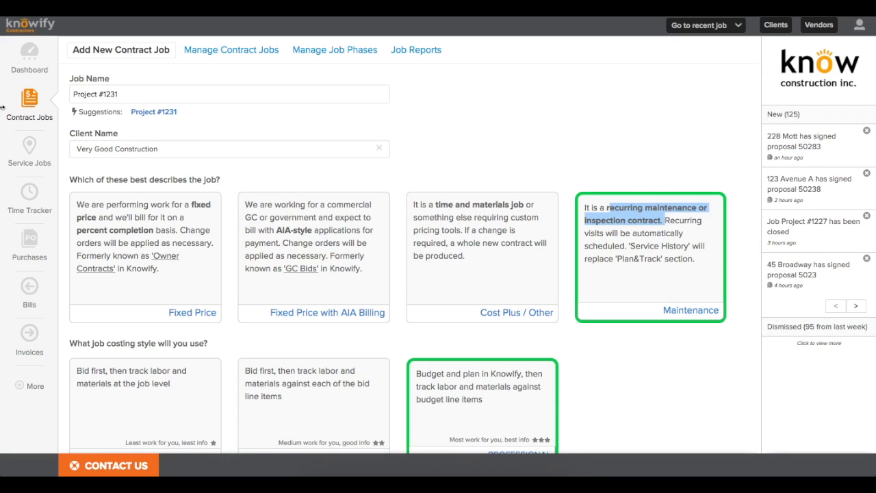
pyautogui.click(86, 206)
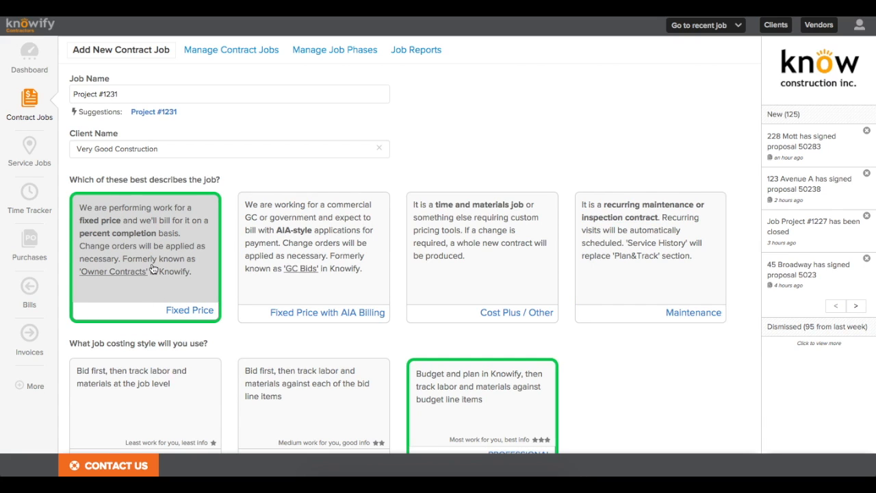
# Step: Compare the Simple and Advanced costing styles, then settle on Professional (budget and plan in Knowify)
pyautogui.scroll(-4, 154, 268)
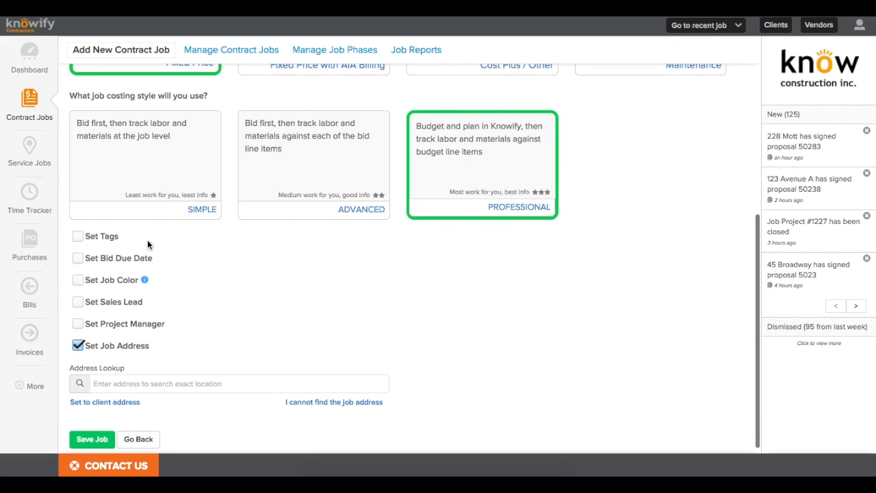
pyautogui.click(141, 218)
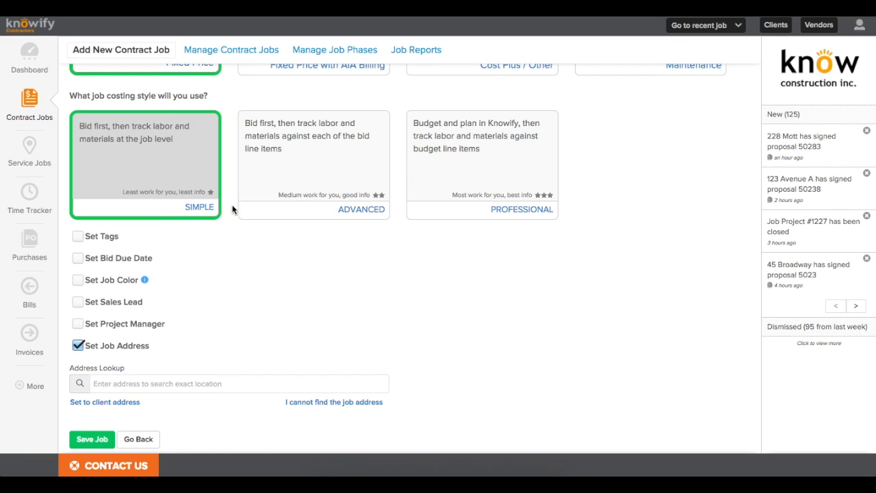
pyautogui.click(266, 209)
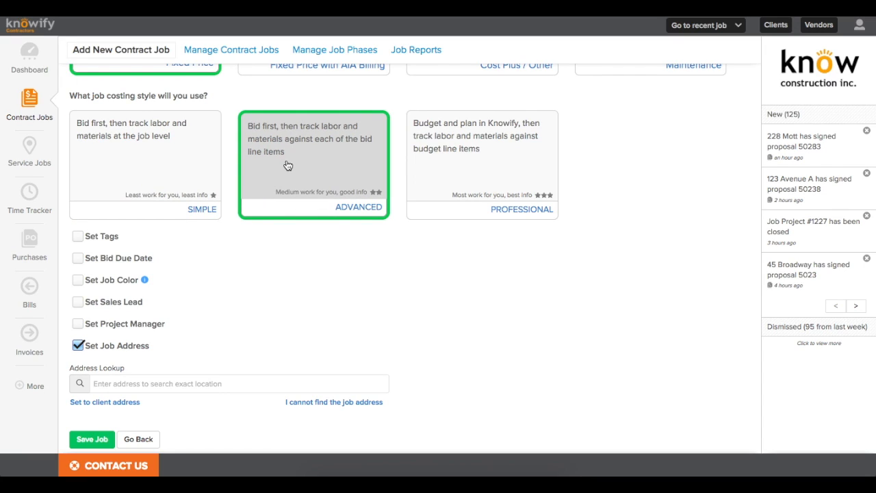
pyautogui.moveTo(289, 162); pyautogui.dragTo(251, 157)
pyautogui.click(251, 164)
pyautogui.click(420, 175)
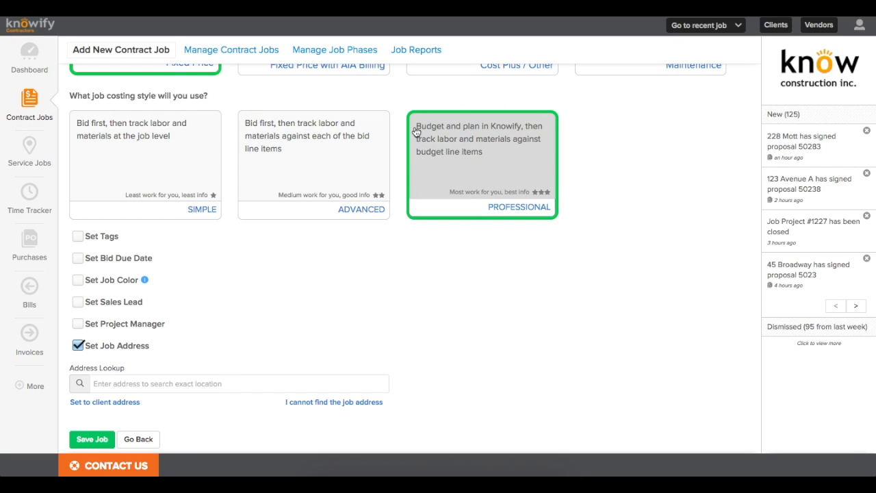
pyautogui.moveTo(415, 130); pyautogui.dragTo(521, 132)
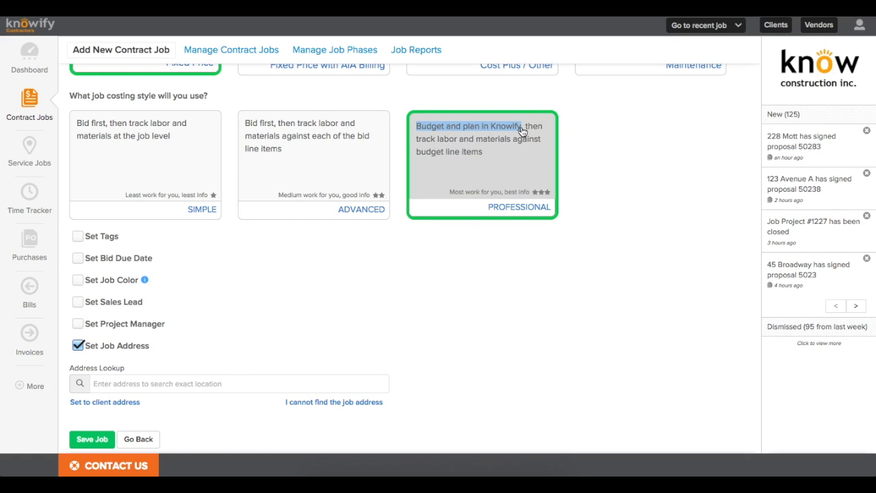
pyautogui.click(485, 228)
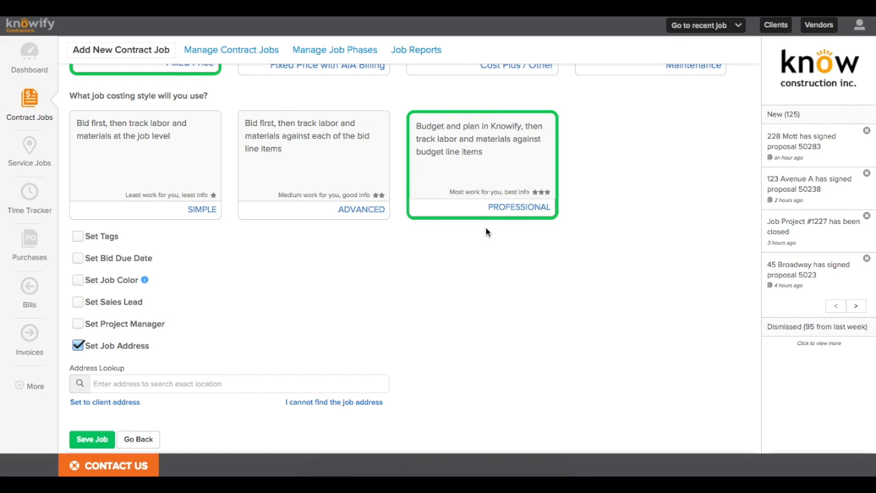
pyautogui.scroll(-1, 348, 251)
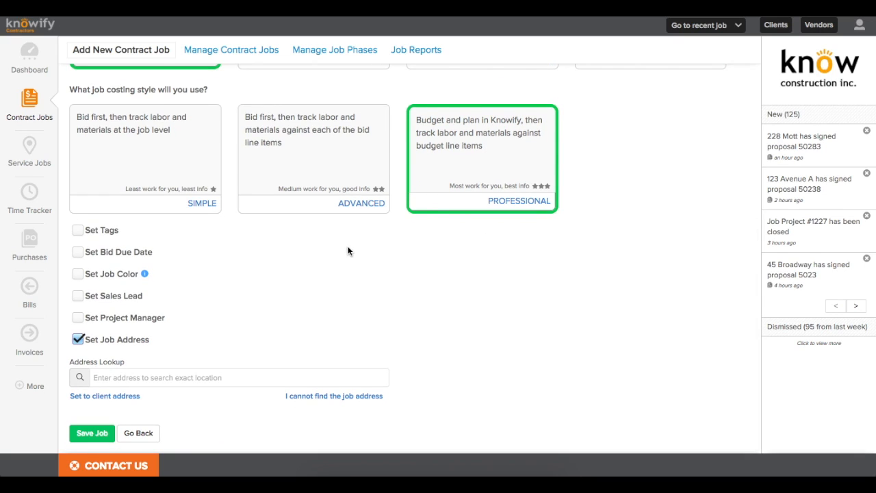
# Step: Tag the job Demo and set its bid due date to January 11, 2018
pyautogui.click(78, 233)
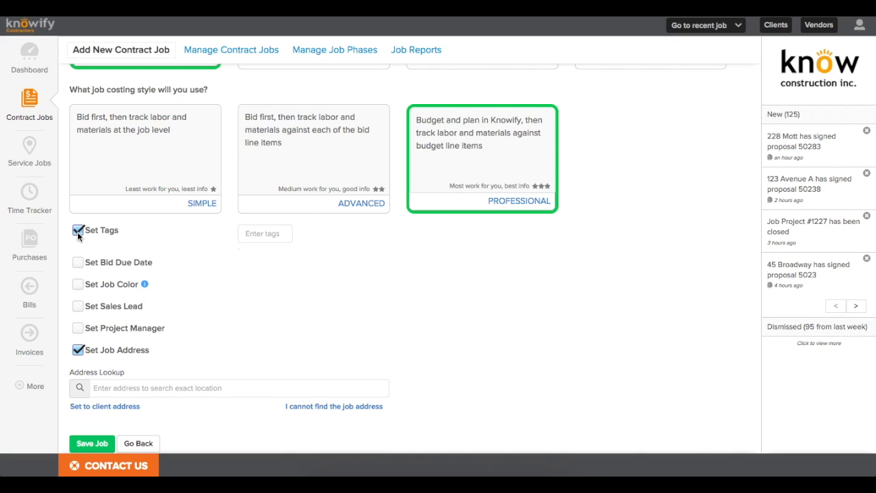
pyautogui.click(266, 238)
pyautogui.write('de')
pyautogui.press('Down')
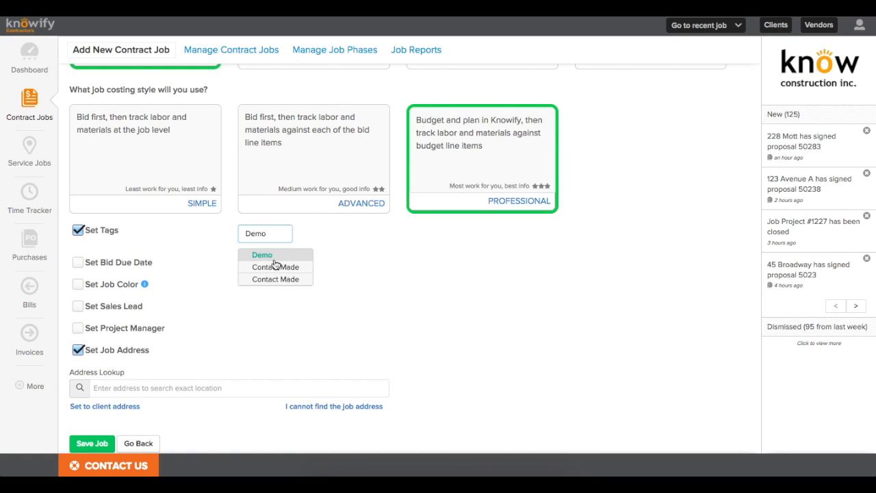
pyautogui.press('Return')
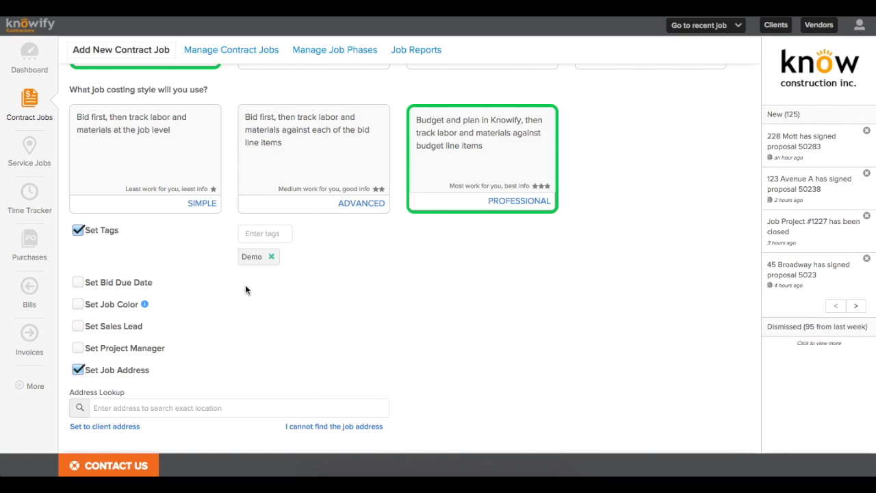
pyautogui.click(77, 283)
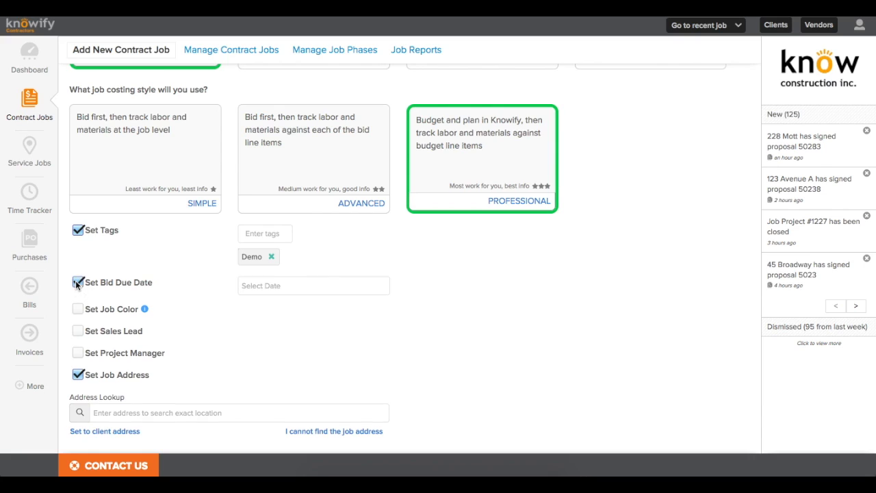
pyautogui.click(264, 284)
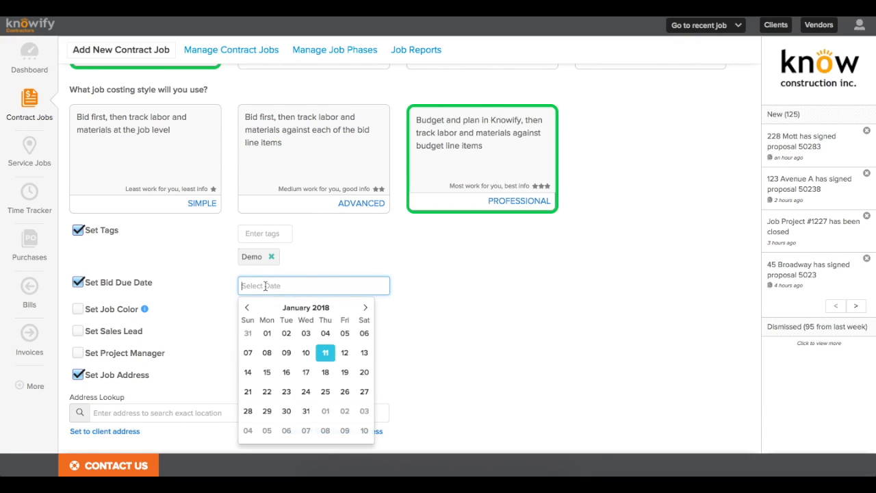
pyautogui.click(326, 357)
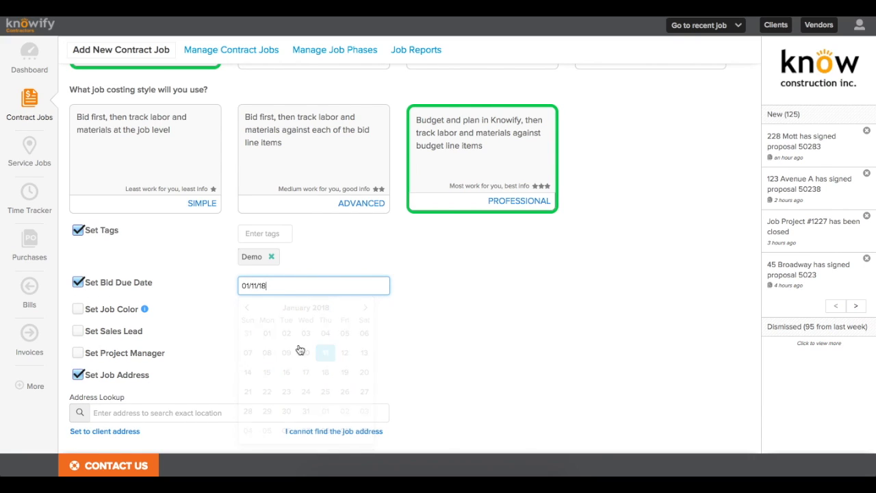
# Step: Set the job colour to orange
pyautogui.click(77, 308)
pyautogui.click(262, 321)
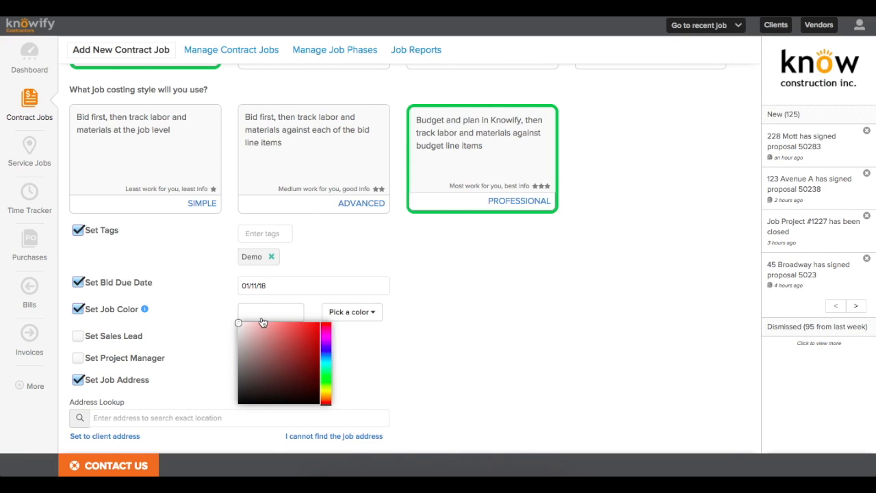
pyautogui.click(303, 336)
pyautogui.moveTo(326, 399); pyautogui.dragTo(326, 398)
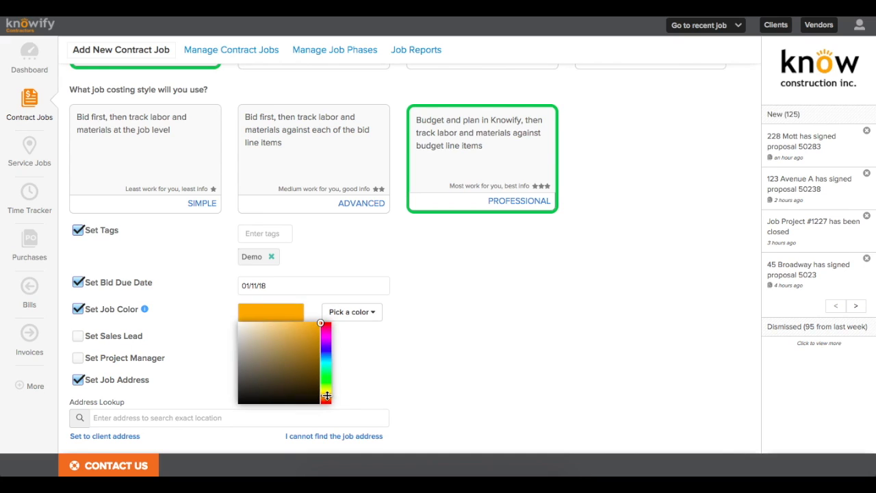
pyautogui.click(364, 397)
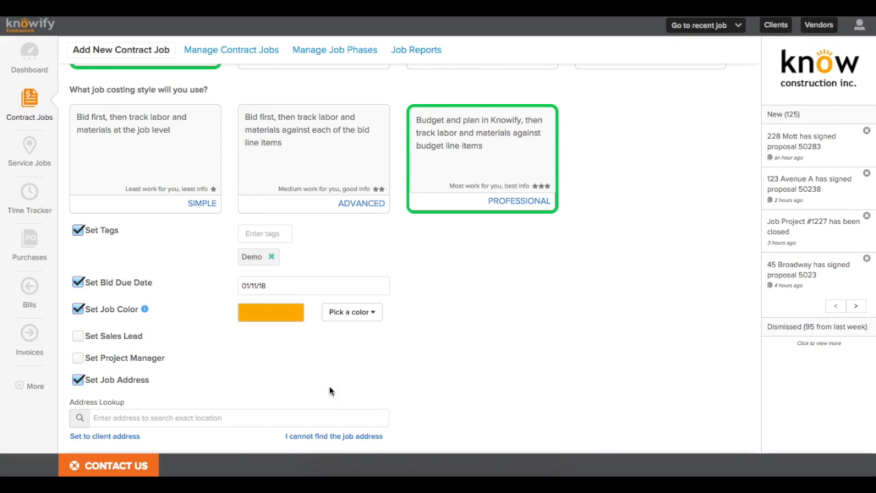
pyautogui.click(330, 316)
pyautogui.scroll(-1, 327, 318)
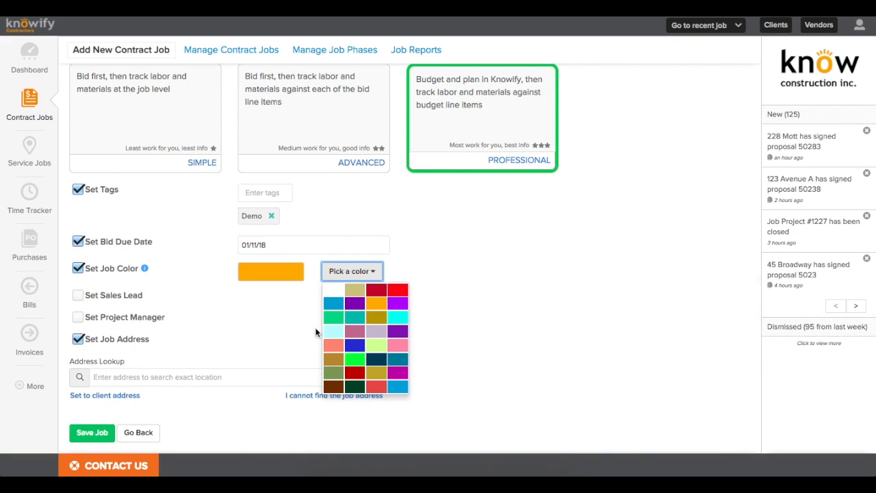
pyautogui.click(216, 344)
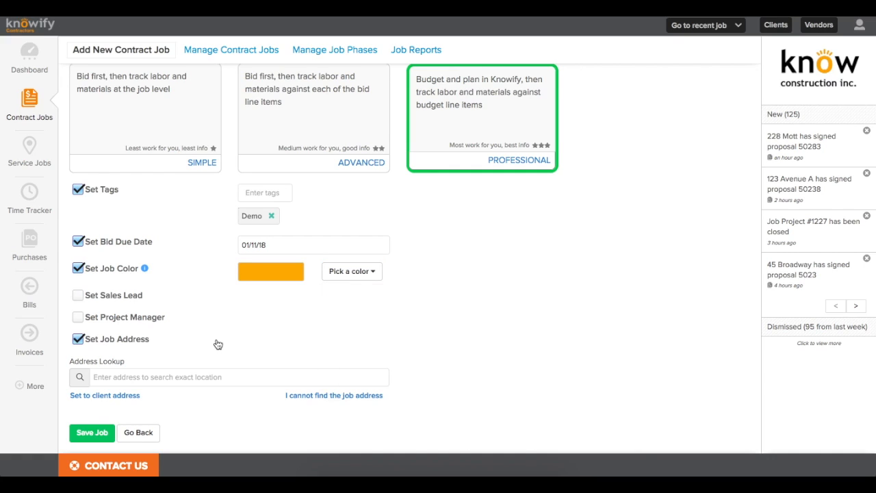
# Step: Assign a sales lead and a project manager to the job
pyautogui.click(78, 296)
pyautogui.click(259, 301)
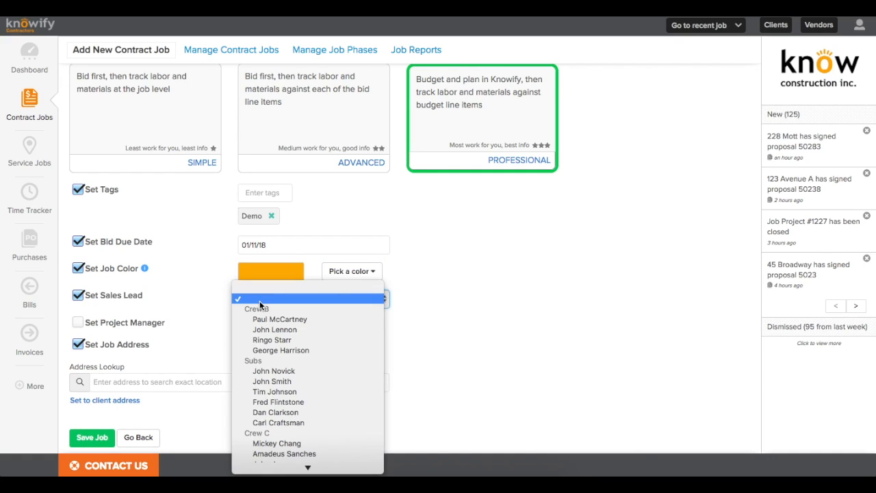
pyautogui.click(284, 341)
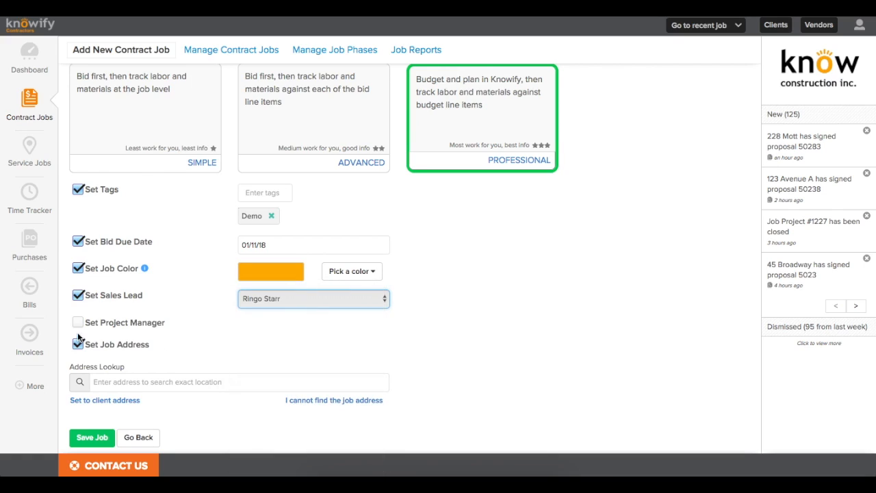
pyautogui.click(77, 322)
pyautogui.click(251, 327)
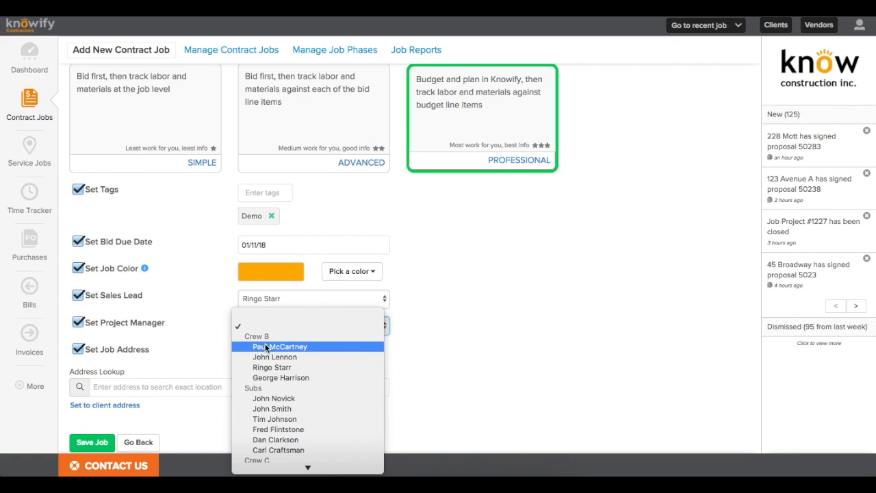
pyautogui.click(266, 347)
# Step: Fill the job address from the client, then replace it with the looked-up 45 Broadway, New York address
pyautogui.click(158, 387)
pyautogui.scroll(-1, 205, 386)
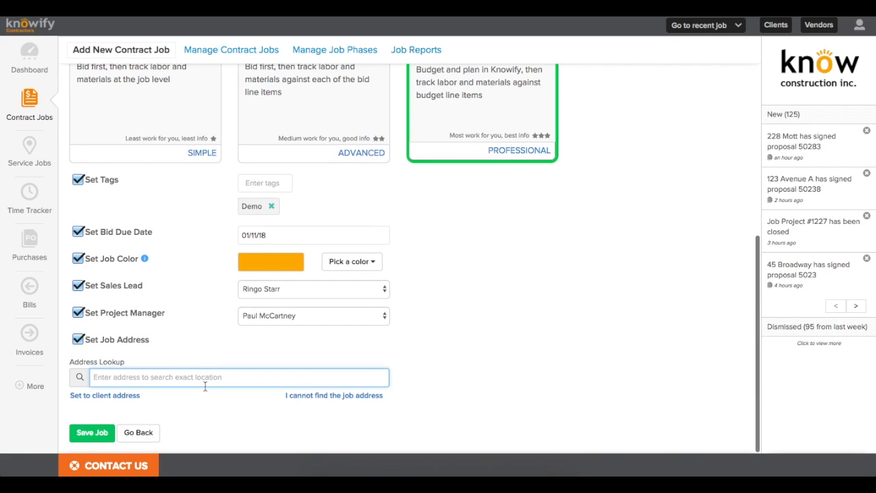
pyautogui.click(126, 396)
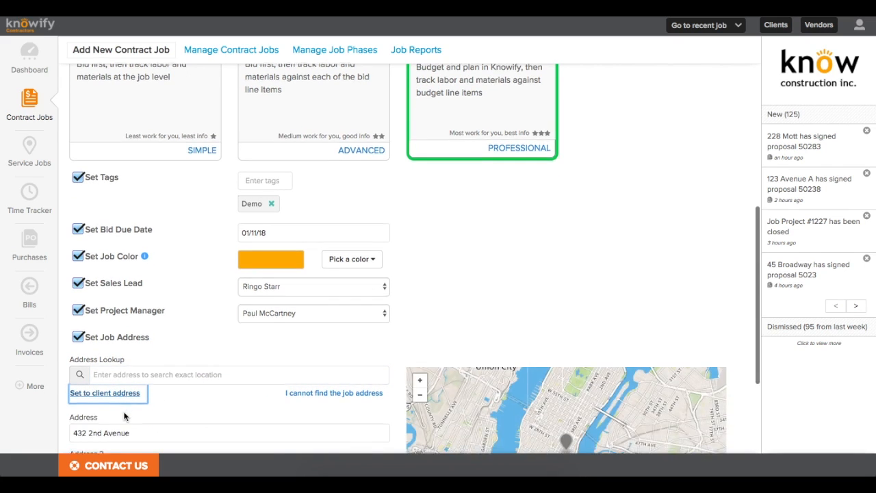
pyautogui.scroll(-3, 123, 416)
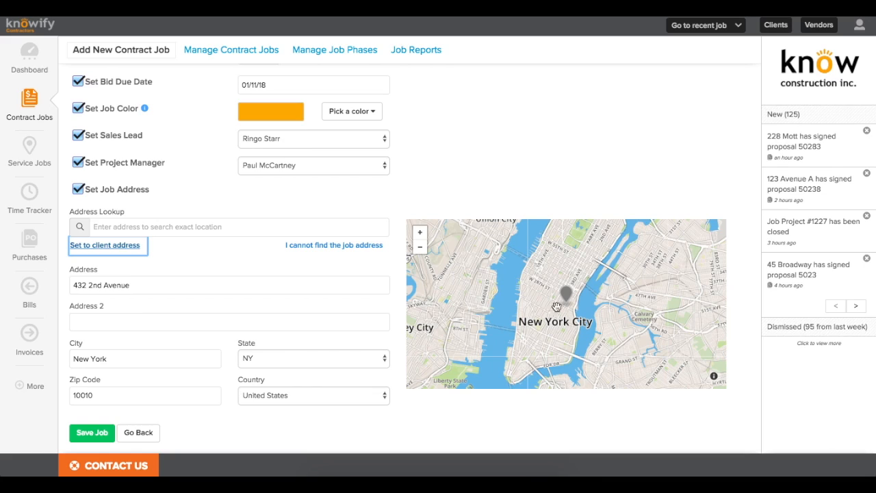
pyautogui.click(509, 359)
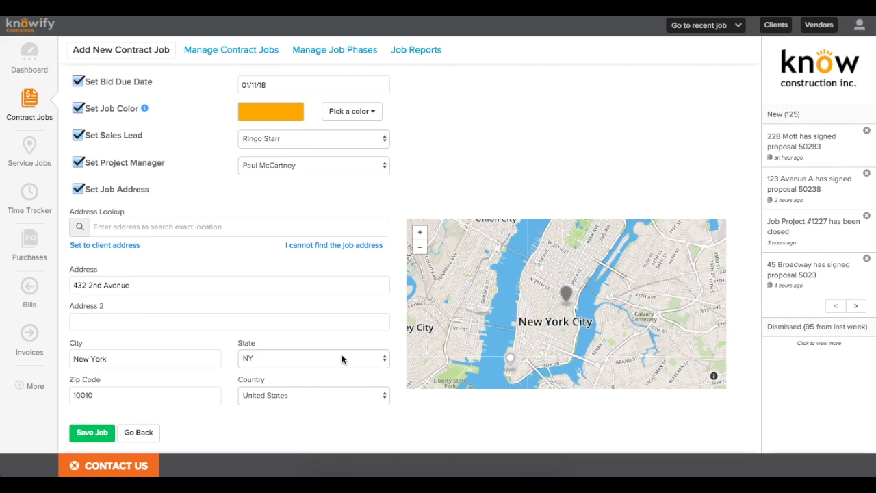
pyautogui.click(259, 228)
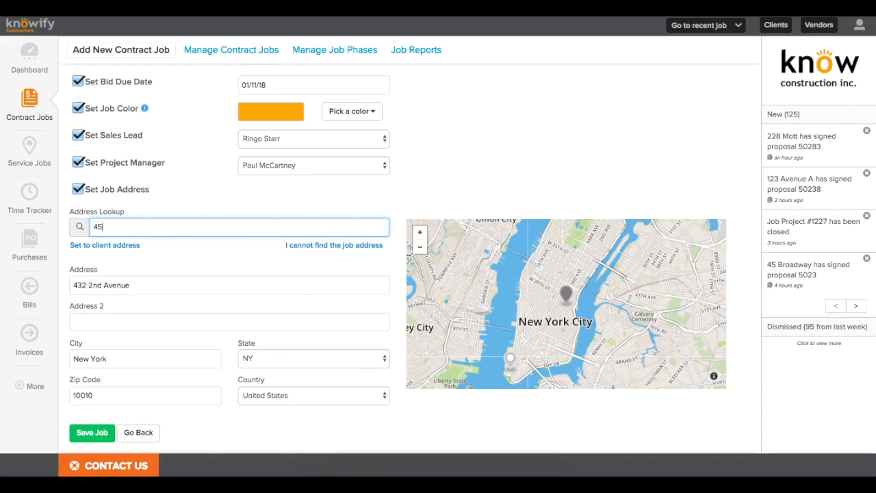
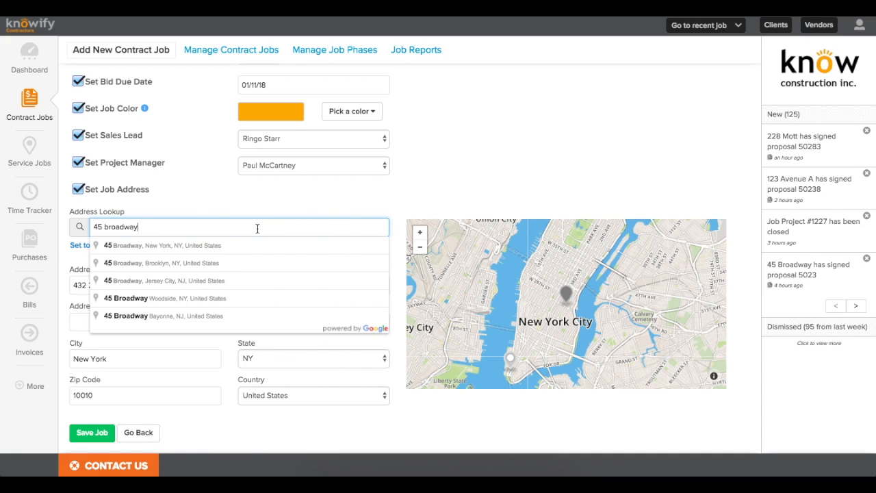
pyautogui.click(205, 245)
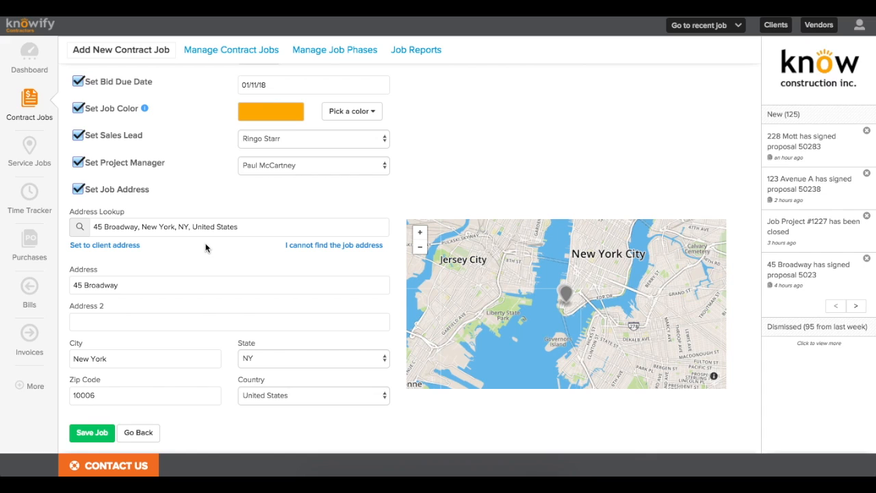
# Step: Try the manual job-site location finder, drop a marker, and close it without submitting
pyautogui.click(318, 245)
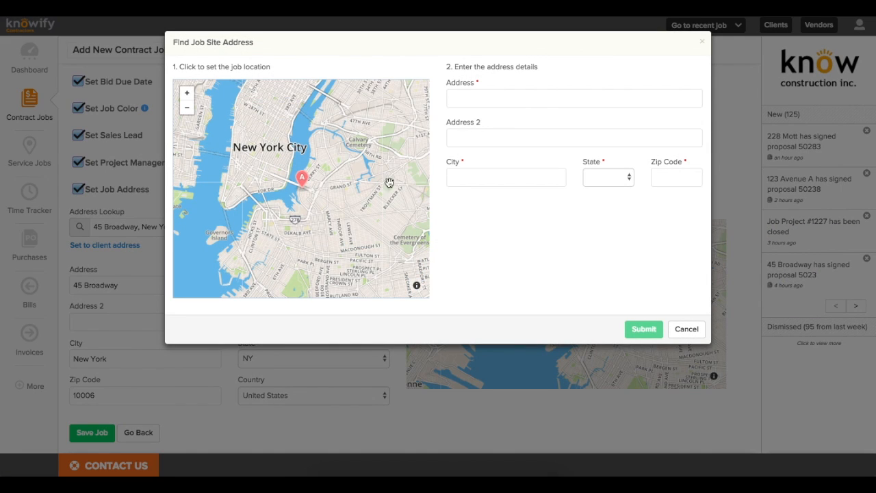
pyautogui.moveTo(313, 158); pyautogui.dragTo(365, 194)
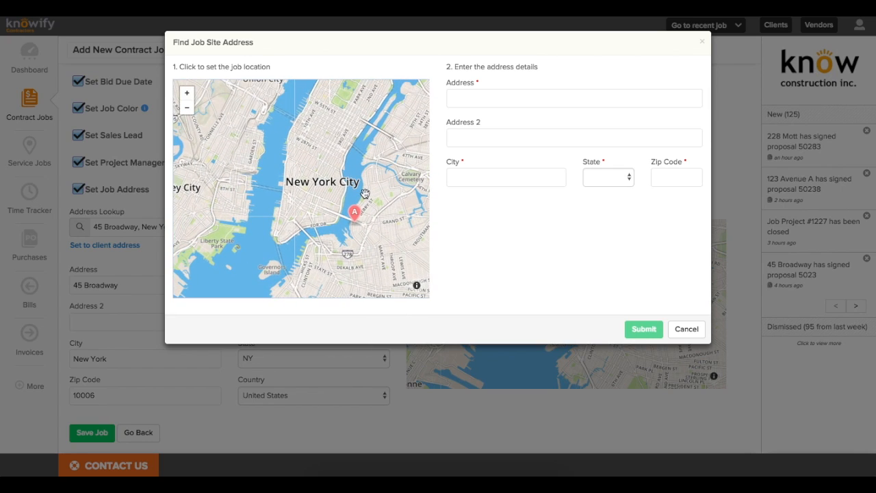
pyautogui.click(315, 184)
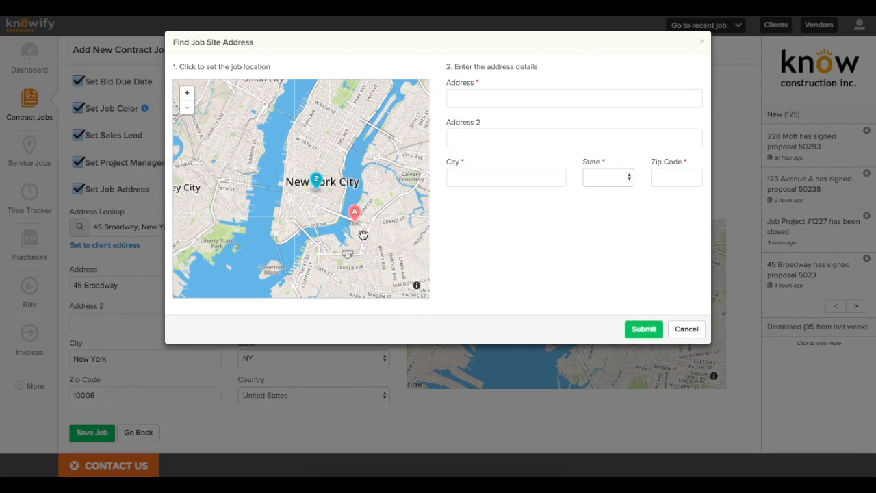
pyautogui.press('Escape')
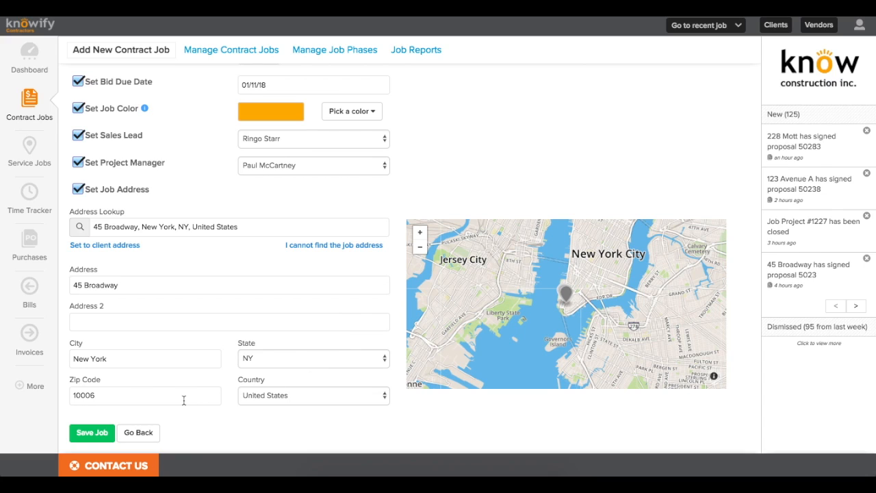
# Step: Save the job, then add a Site Prep/Demolition phase with a $2,000.00 materials budget
pyautogui.click(108, 434)
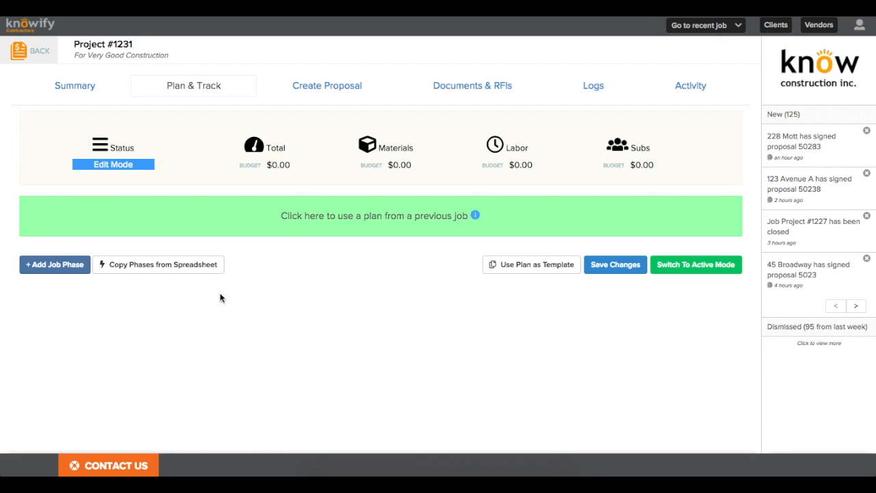
pyautogui.click(60, 267)
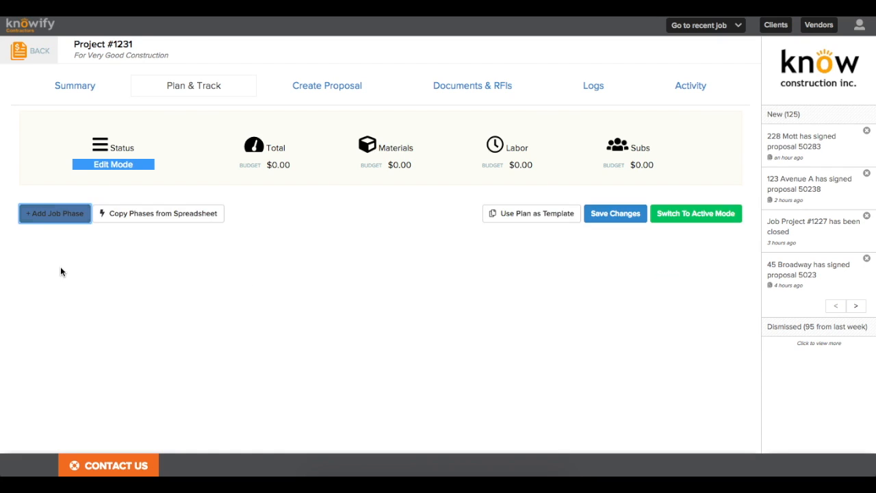
pyautogui.click(80, 253)
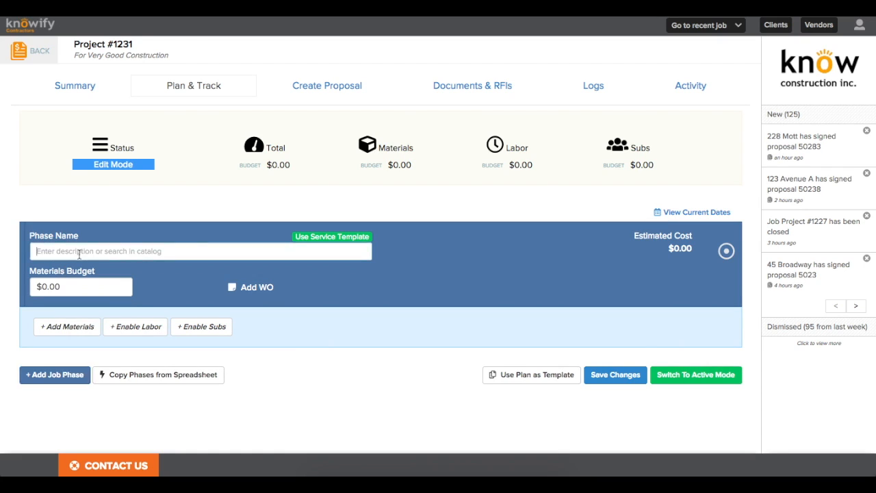
pyautogui.write('Site Prep')
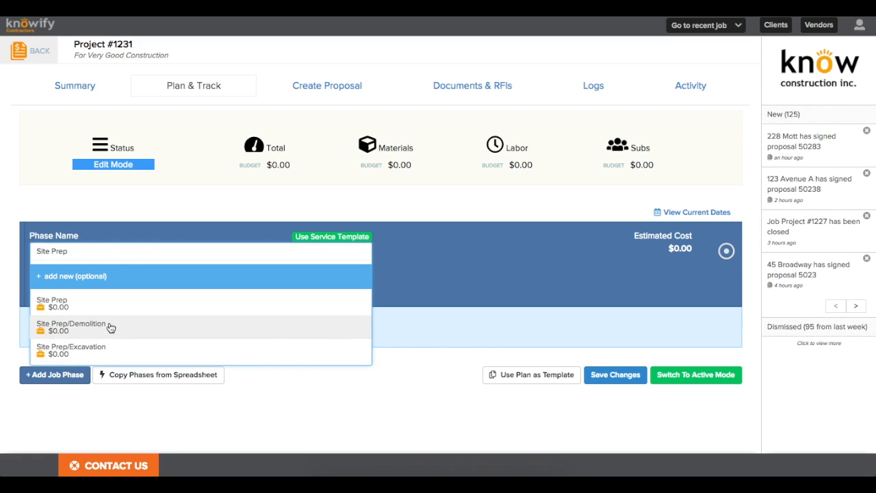
pyautogui.click(109, 325)
pyautogui.click(93, 289)
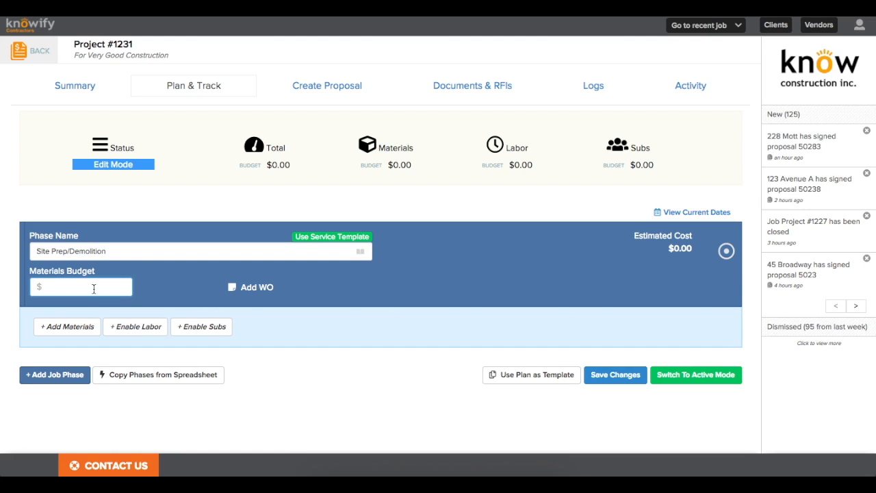
pyautogui.write('2000')
pyautogui.click(101, 313)
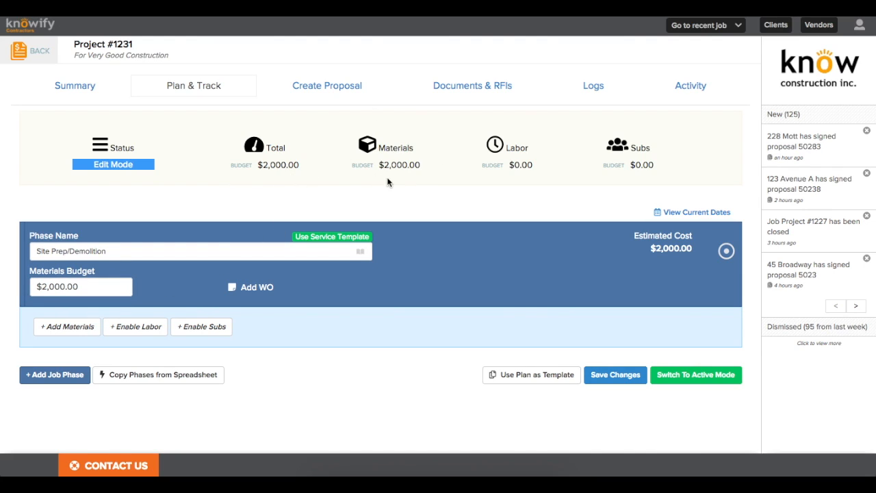
# Step: Enable labor and subs on Site Prep/Demolition with $2,000.00 budgets each
pyautogui.click(130, 338)
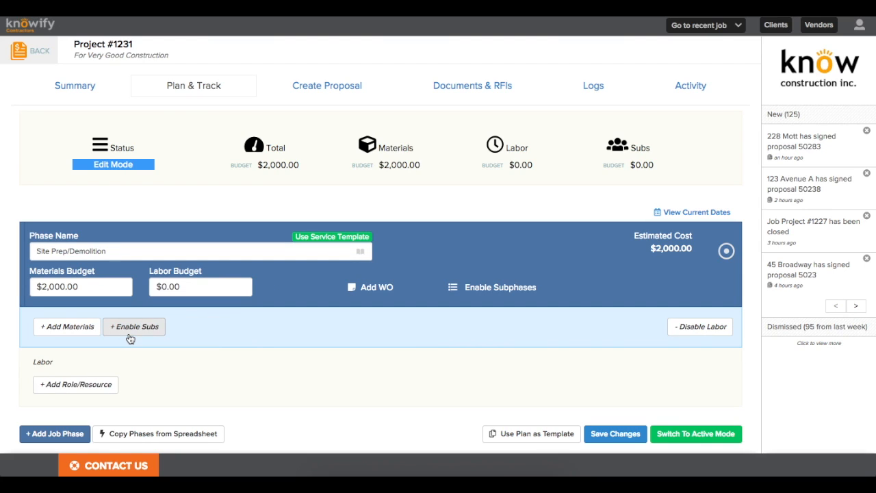
pyautogui.click(200, 287)
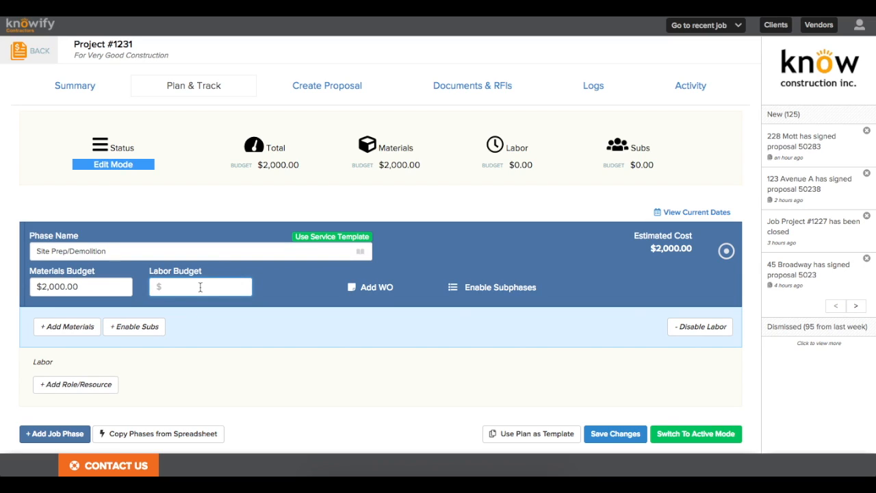
pyautogui.write('2000')
pyautogui.click(210, 336)
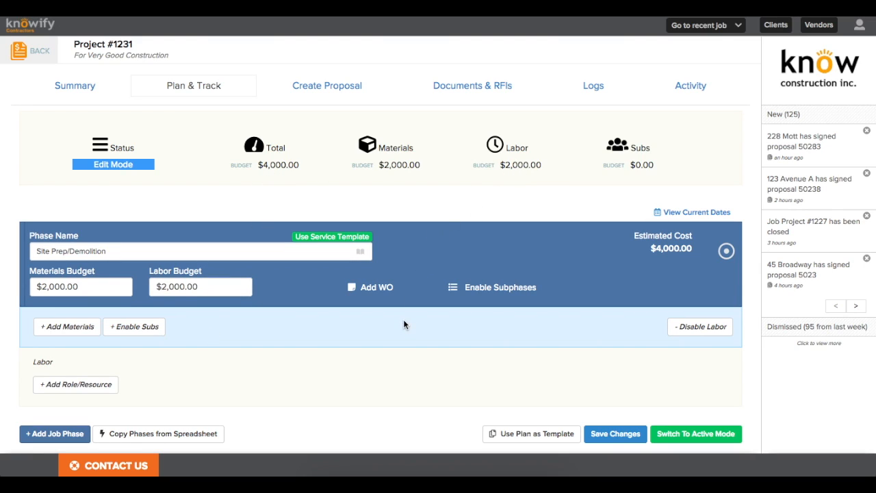
pyautogui.click(147, 334)
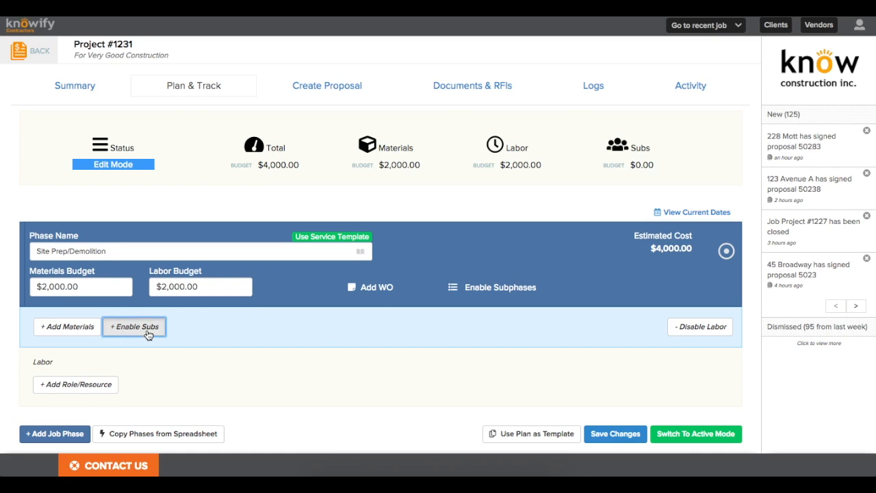
pyautogui.click(286, 286)
pyautogui.write('2000')
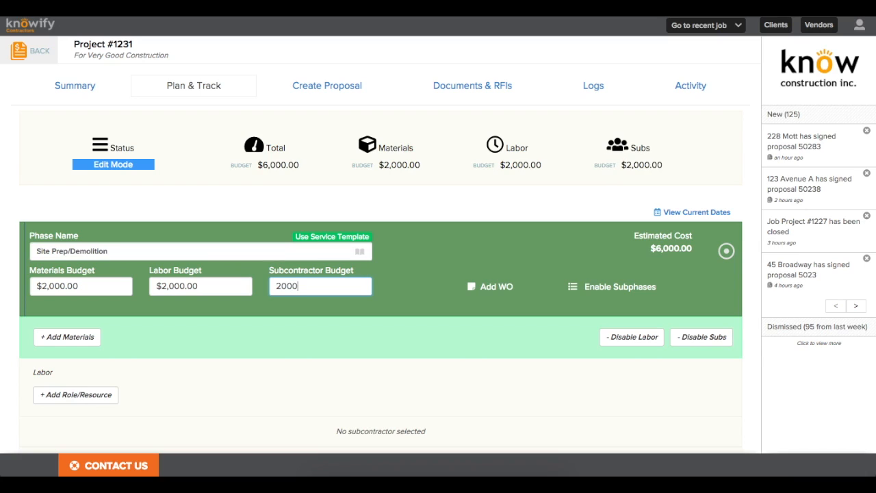
pyautogui.click(296, 345)
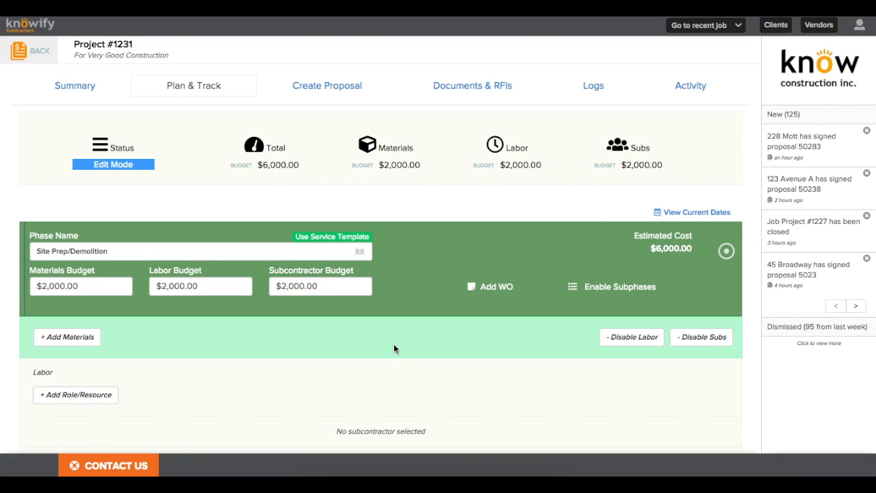
# Step: Add another empty job phase below Site Prep/Demolition
pyautogui.scroll(-1, 394, 349)
pyautogui.scroll(-3, 393, 349)
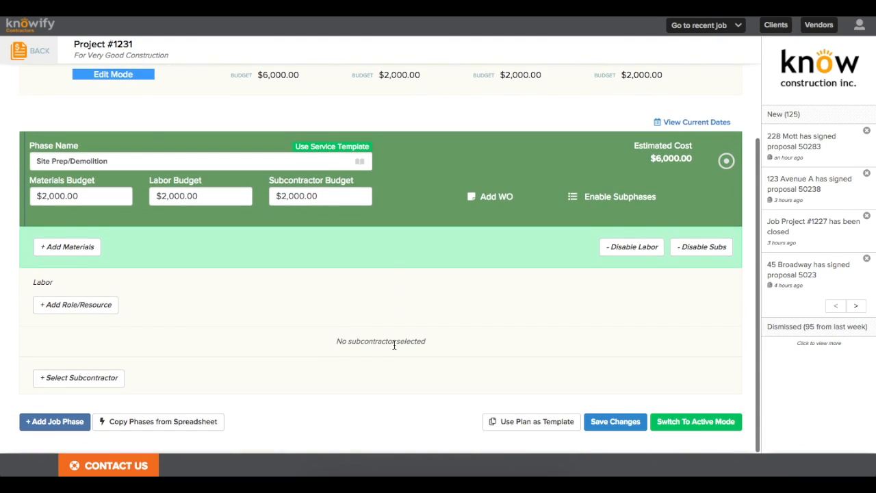
pyautogui.click(75, 423)
# Step: Name the new phase Framing/Rough Carpentry from the catalog
pyautogui.click(89, 298)
pyautogui.write('Framing')
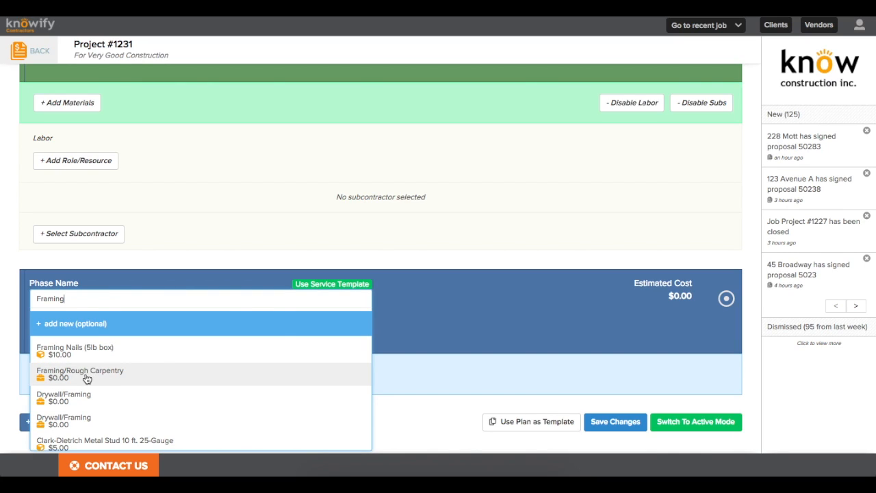
pyautogui.click(87, 379)
pyautogui.click(83, 335)
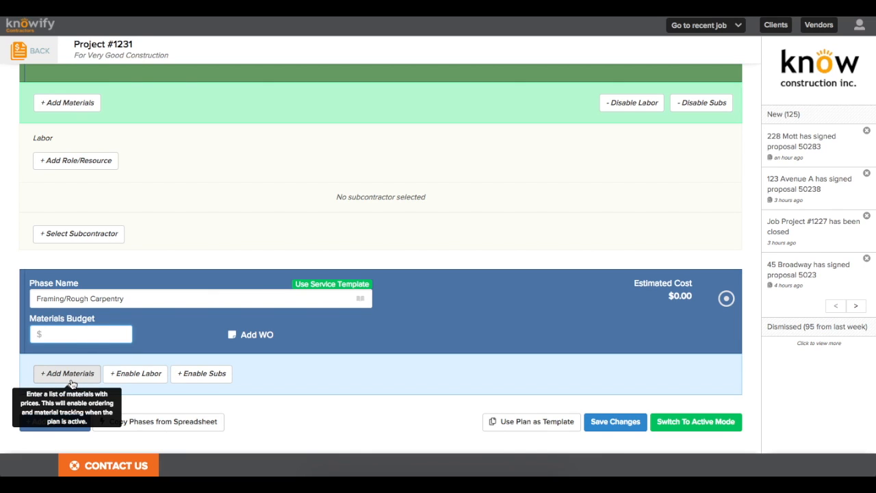
# Step: Itemise the phase's materials, adding Lumber 2x4 - 8' Stud at $4.00, quantity 200
pyautogui.click(71, 380)
pyautogui.scroll(-2, 71, 385)
pyautogui.click(69, 350)
pyautogui.write('lumb')
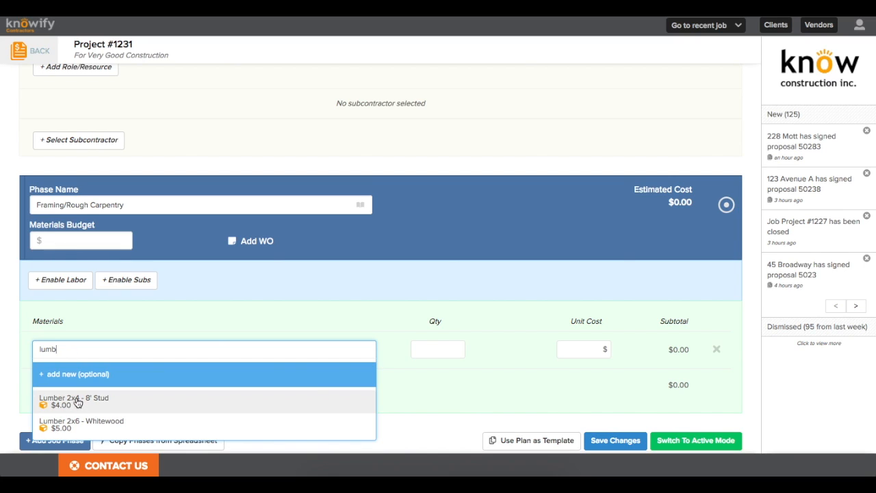
pyautogui.click(76, 396)
pyautogui.scroll(-1, 100, 394)
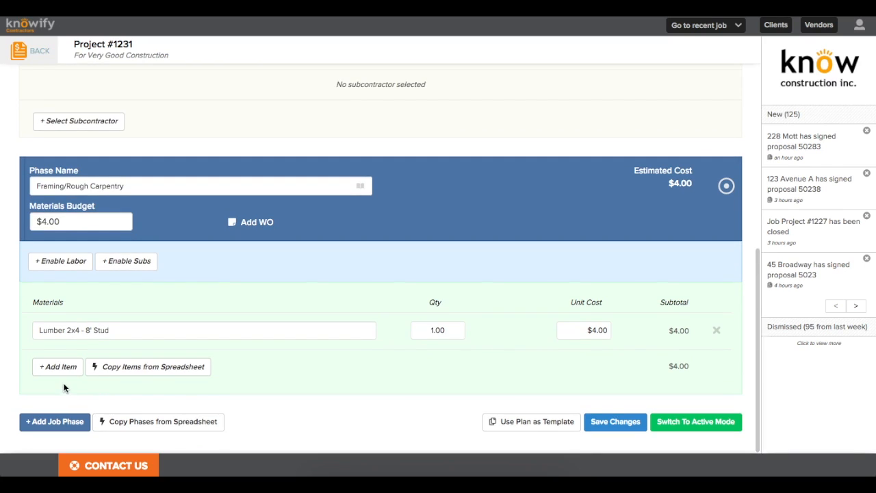
pyautogui.moveTo(574, 331)
pyautogui.mouseDown()
pyautogui.moveTo(609, 334)
pyautogui.moveTo(581, 333)
pyautogui.mouseUp()
pyautogui.click(577, 352)
pyautogui.click(457, 331)
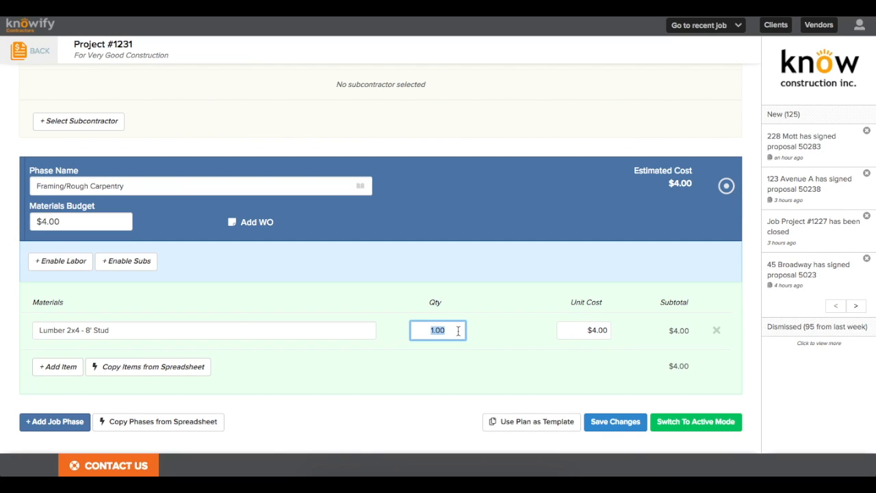
pyautogui.write('200')
pyautogui.click(425, 342)
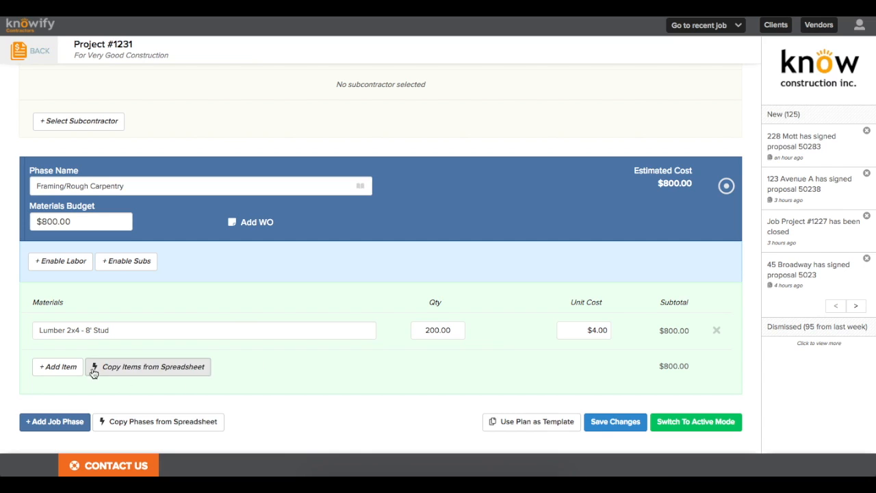
# Step: Add OSB - 4x8 Sheet with quantity 100
pyautogui.click(68, 366)
pyautogui.click(70, 366)
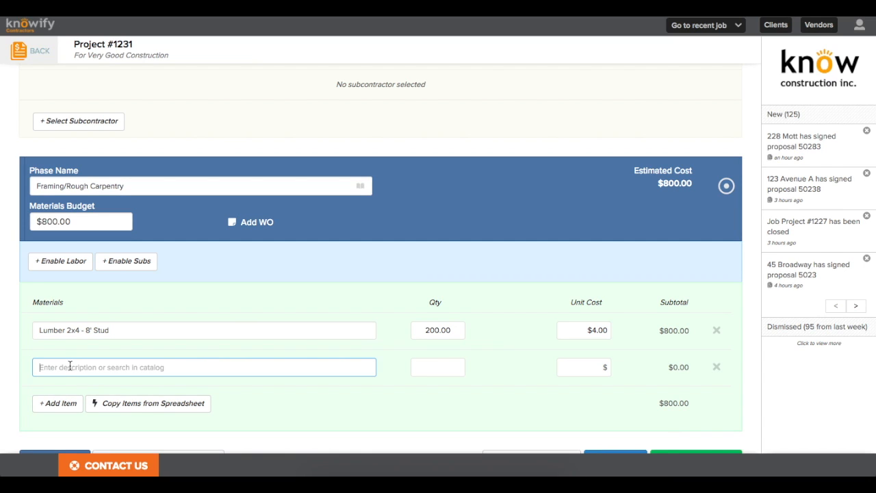
pyautogui.scroll(-1, 71, 368)
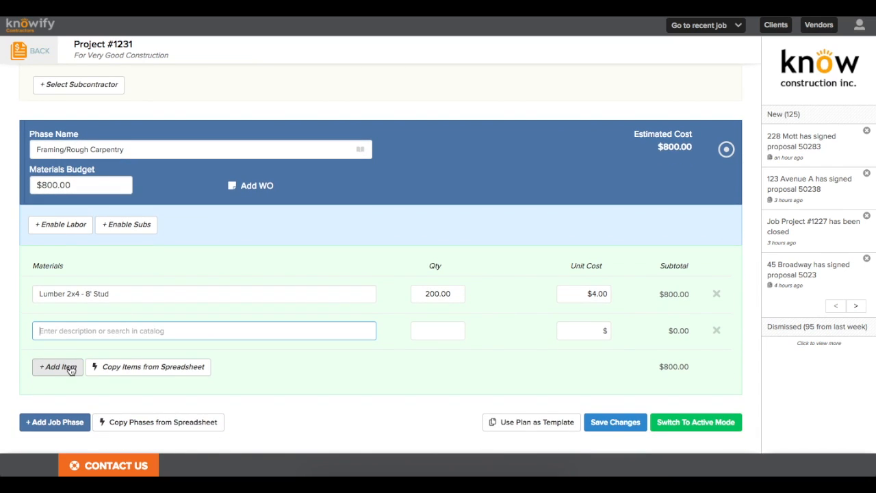
pyautogui.write('osb')
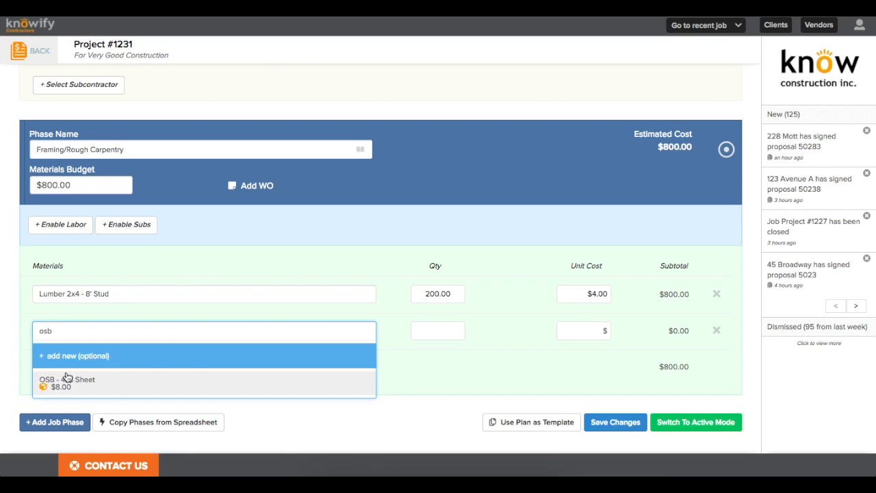
pyautogui.click(88, 393)
pyautogui.doubleClick(422, 334)
pyautogui.write('100')
pyautogui.click(391, 360)
# Step: Start a third material row and add the unlisted Lumber 4x4 - 8' Stud as a new catalog product
pyautogui.click(59, 366)
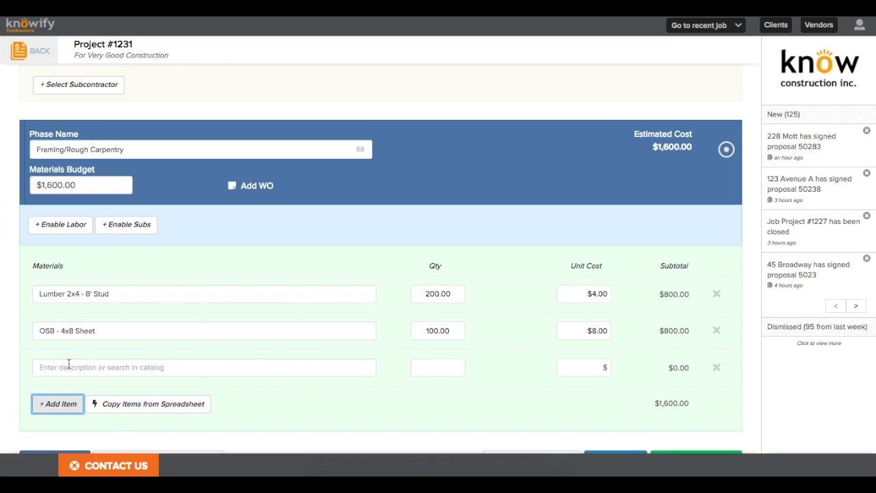
pyautogui.click(69, 363)
pyautogui.scroll(-1, 145, 346)
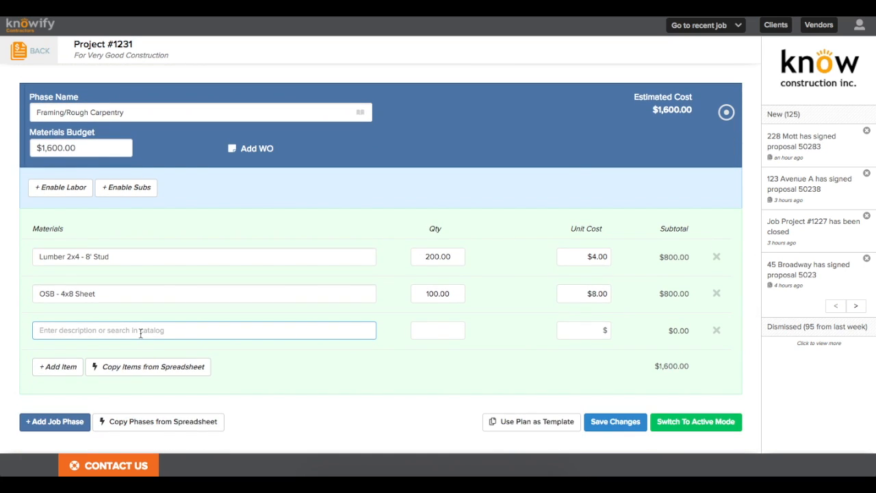
pyautogui.write('Lumber 4')
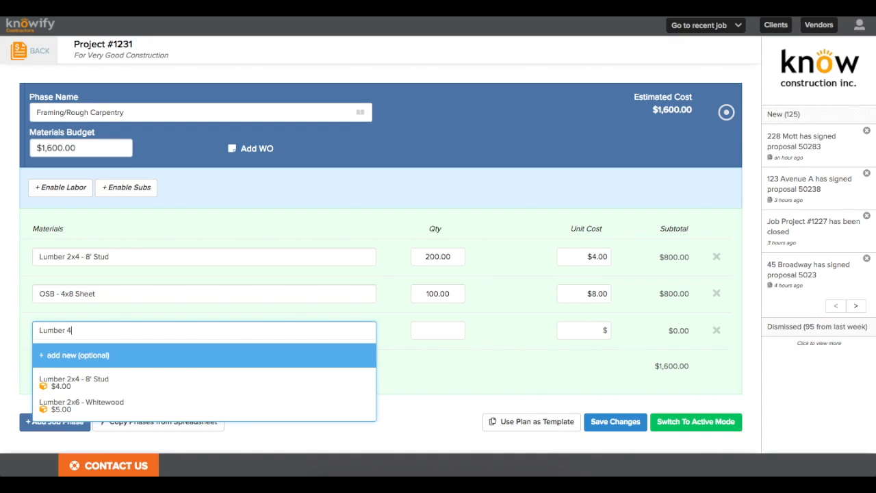
pyautogui.write('x4')
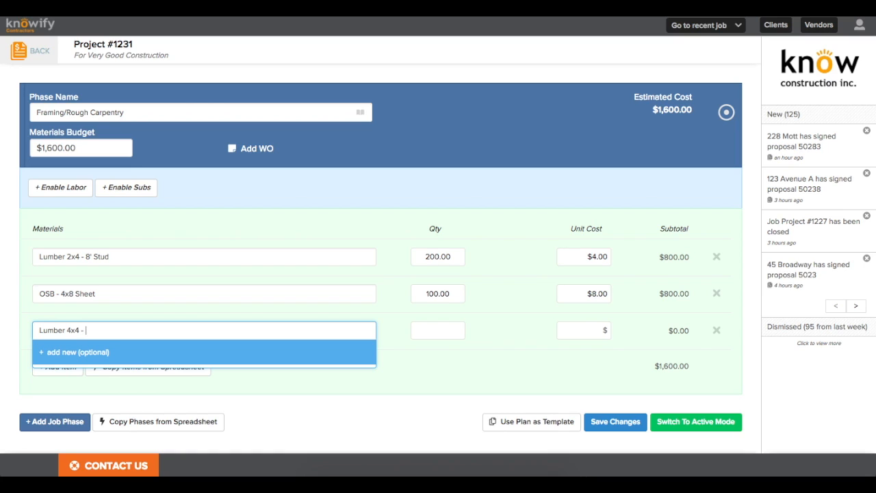
pyautogui.write(" - 8' Stud")
pyautogui.click(76, 353)
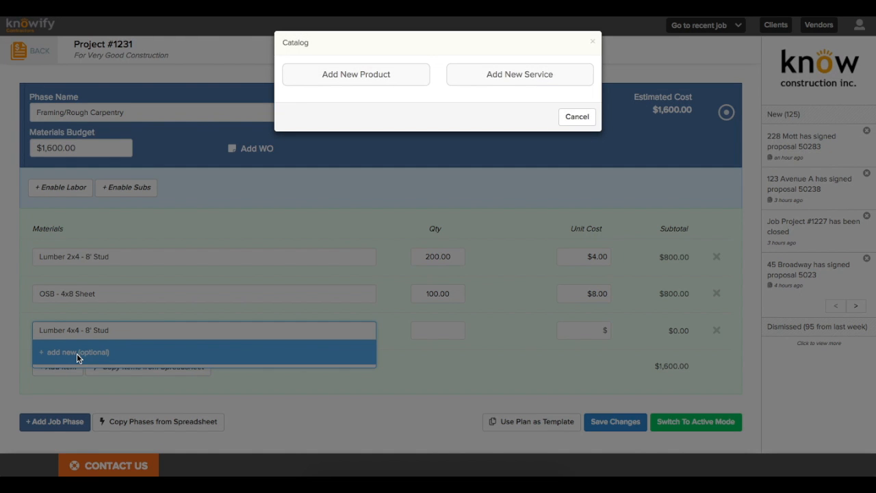
# Step: Create Lumber 4x4 - 8' Stud as a new catalog product tagged 'framing'
pyautogui.click(355, 79)
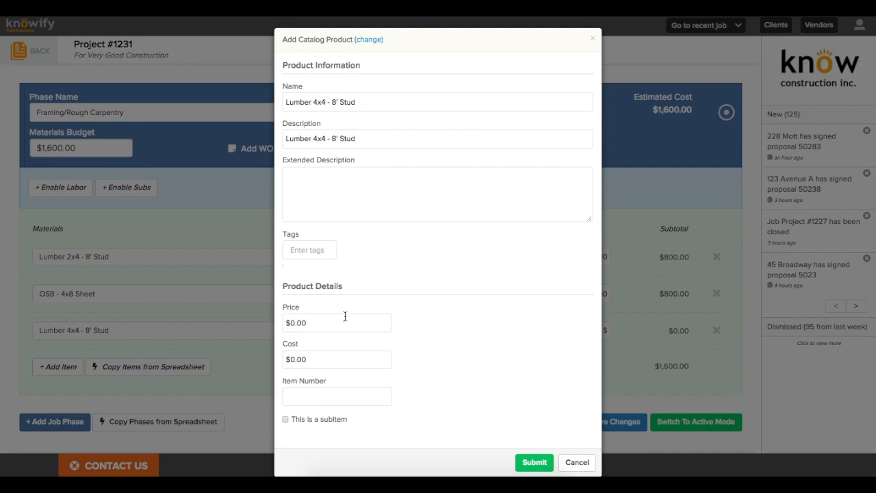
pyautogui.click(309, 253)
pyautogui.write('framing')
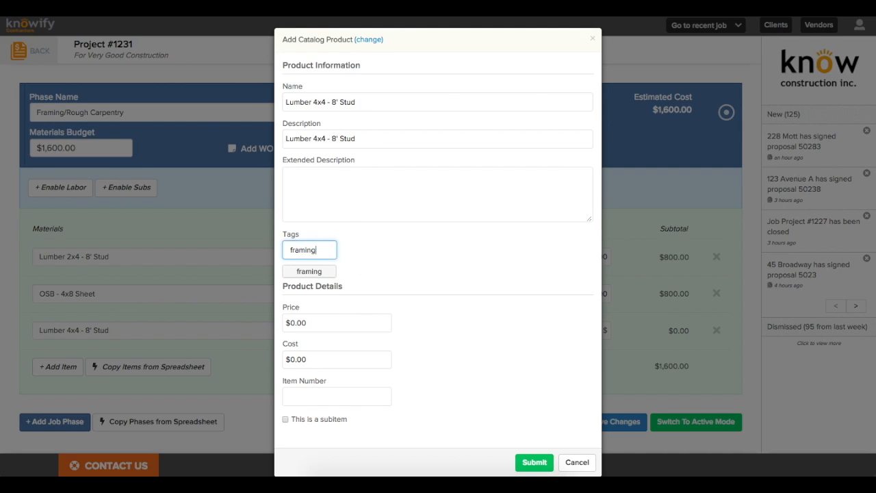
pyautogui.click(308, 272)
# Step: Give the new stud product a $5.00 price and cost and item number LUM-59235, then save it
pyautogui.click(318, 340)
pyautogui.write('5')
pyautogui.click(317, 370)
pyautogui.write('5')
pyautogui.click(323, 421)
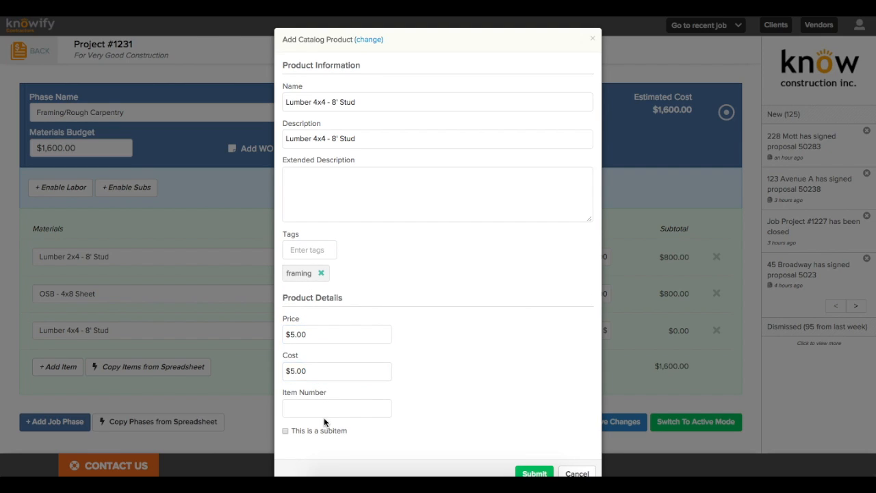
pyautogui.click(319, 411)
pyautogui.write('L')
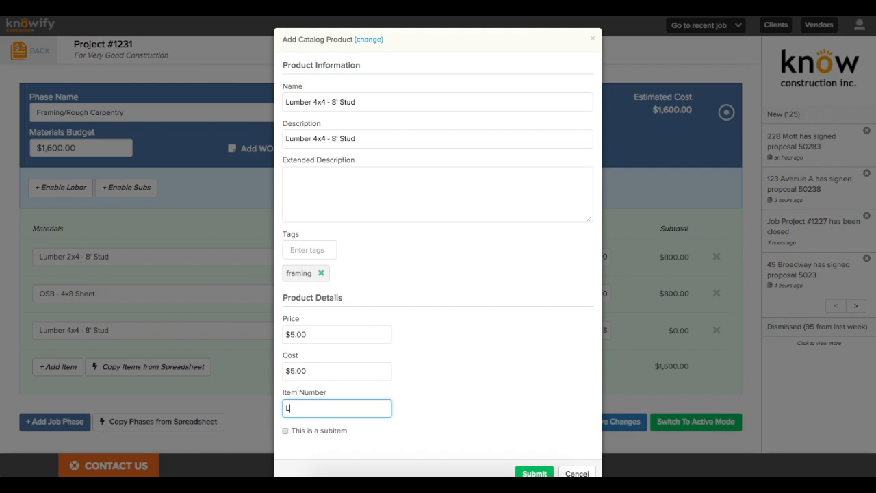
pyautogui.write('UM-59235')
pyautogui.scroll(-2, 409, 401)
pyautogui.click(532, 443)
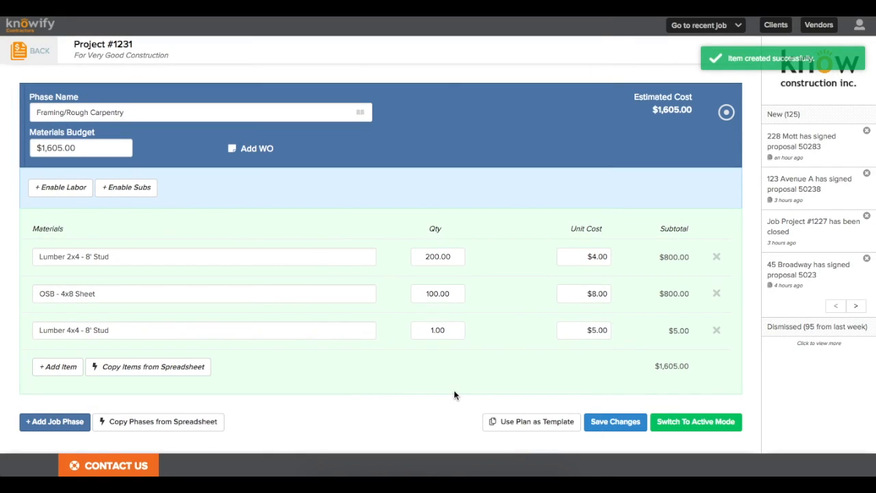
# Step: Change the stud's quantity from 1.00 to 100, bringing Framing to $2,100.00
pyautogui.click(438, 330)
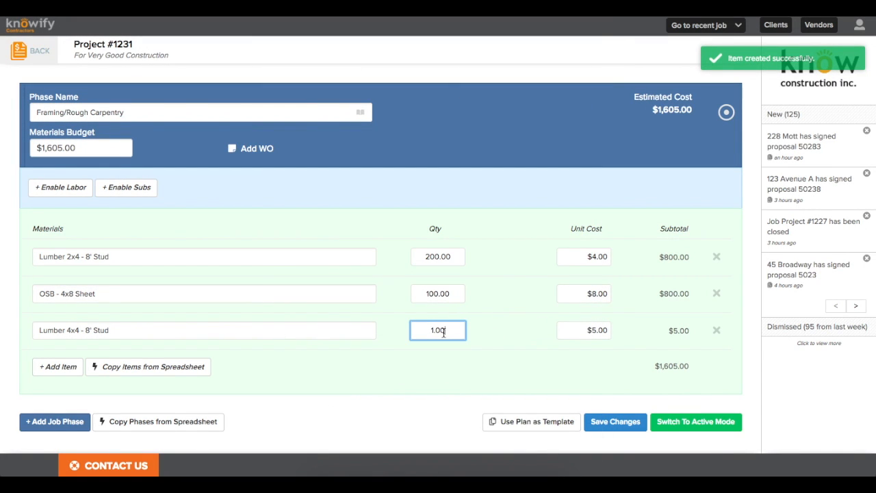
pyautogui.doubleClick(438, 330)
pyautogui.press('BackSpace')
pyautogui.write('100')
pyautogui.click(443, 342)
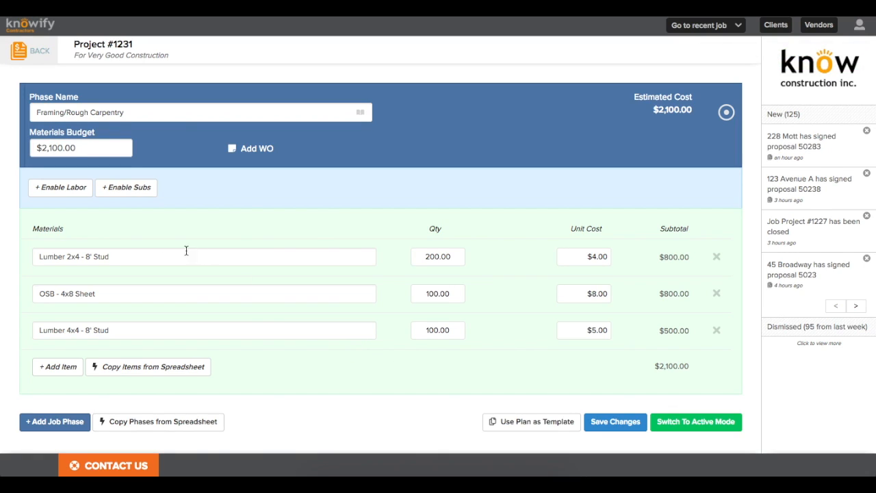
# Step: Enable labor for the phase and add a Project Manager labor line
pyautogui.click(58, 188)
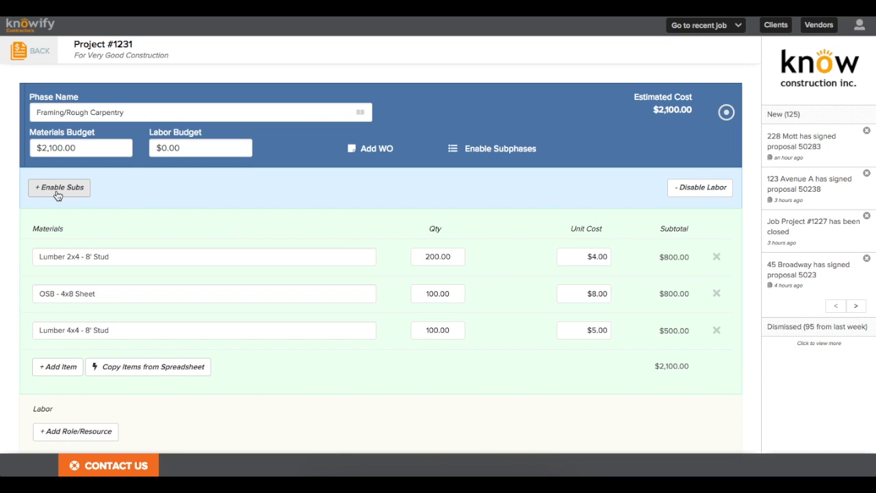
pyautogui.scroll(-2, 57, 201)
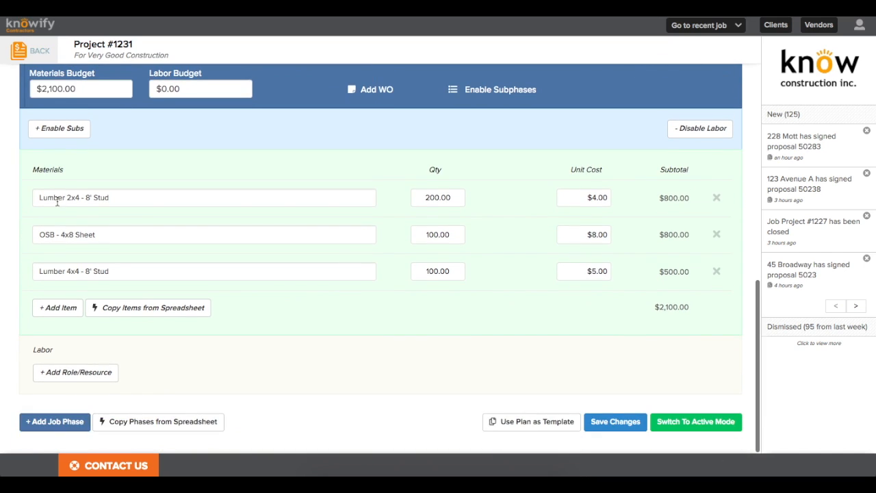
pyautogui.click(71, 372)
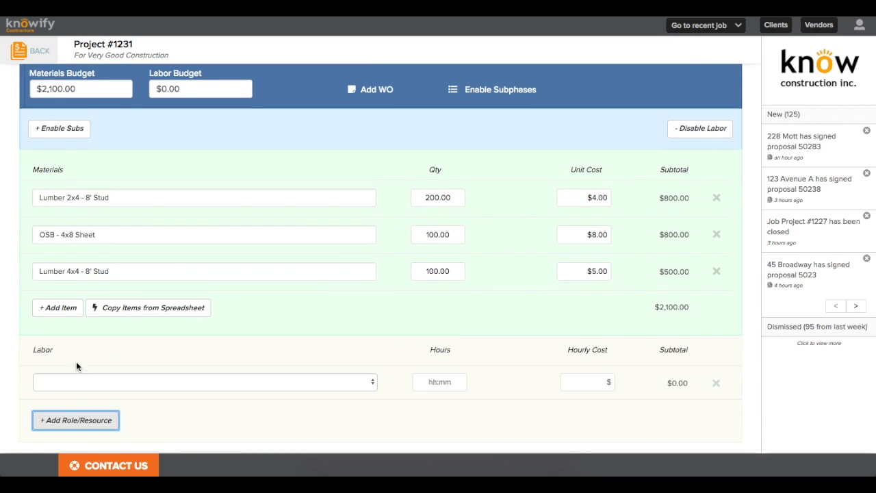
pyautogui.scroll(-1, 76, 361)
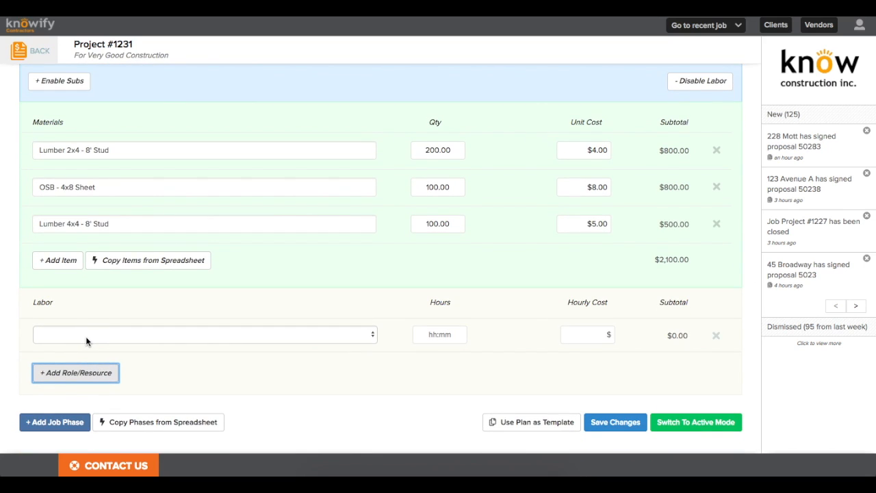
pyautogui.click(85, 335)
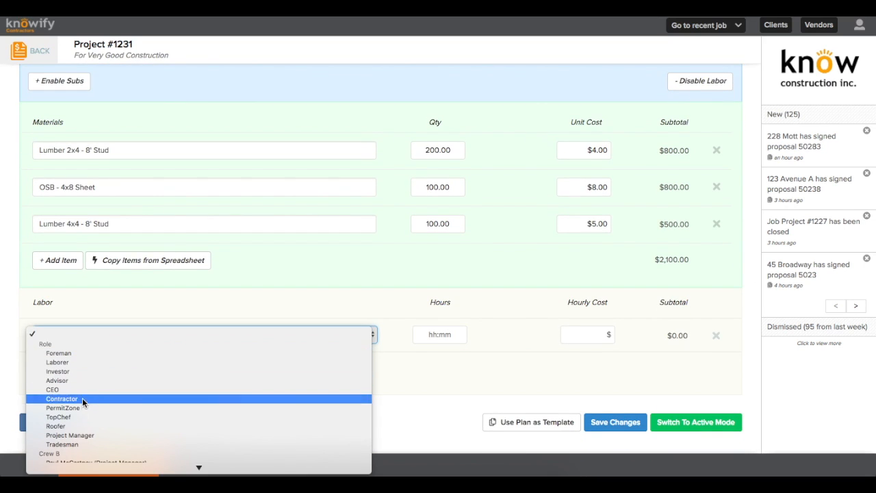
pyautogui.click(75, 436)
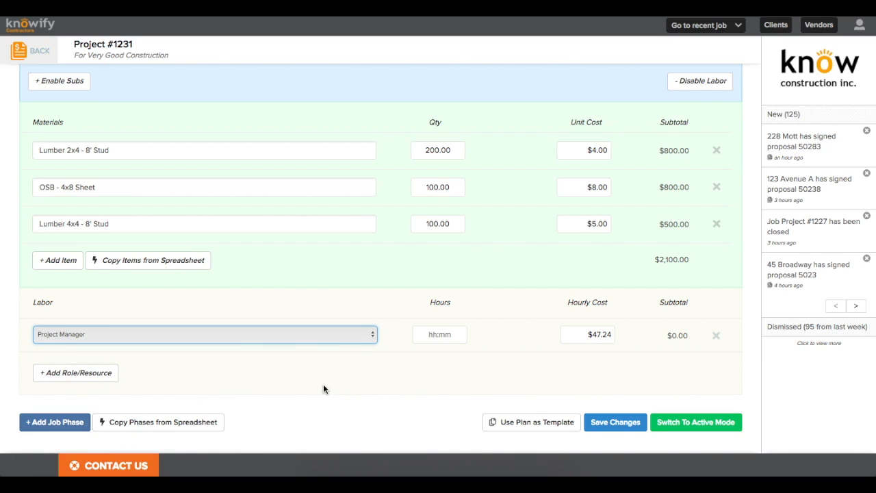
# Step: Add a second labor line with the Tradesman role
pyautogui.click(76, 373)
pyautogui.click(109, 373)
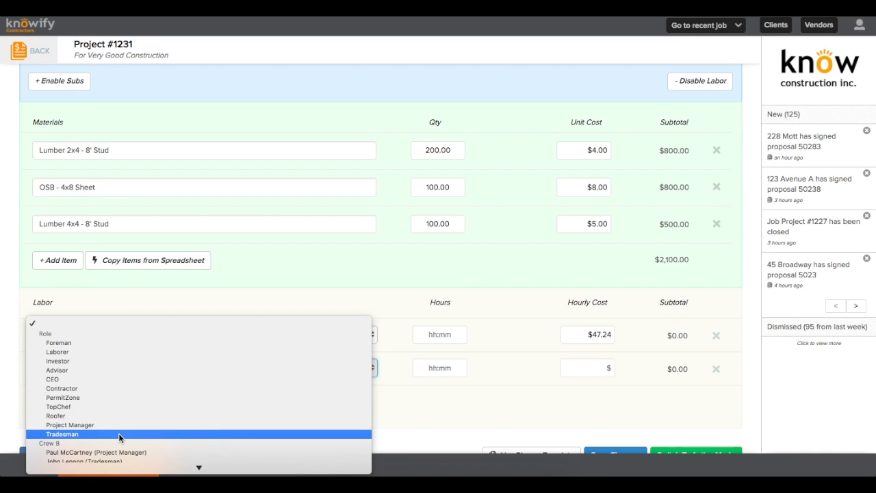
pyautogui.click(120, 436)
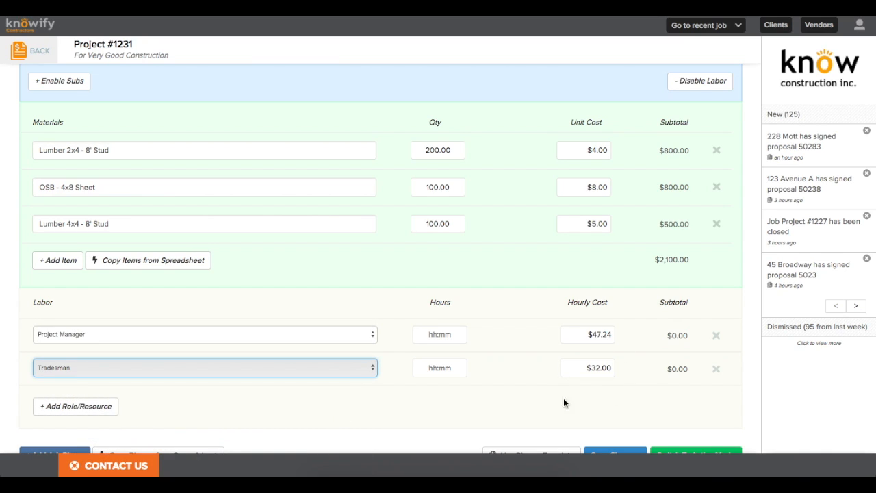
pyautogui.click(591, 393)
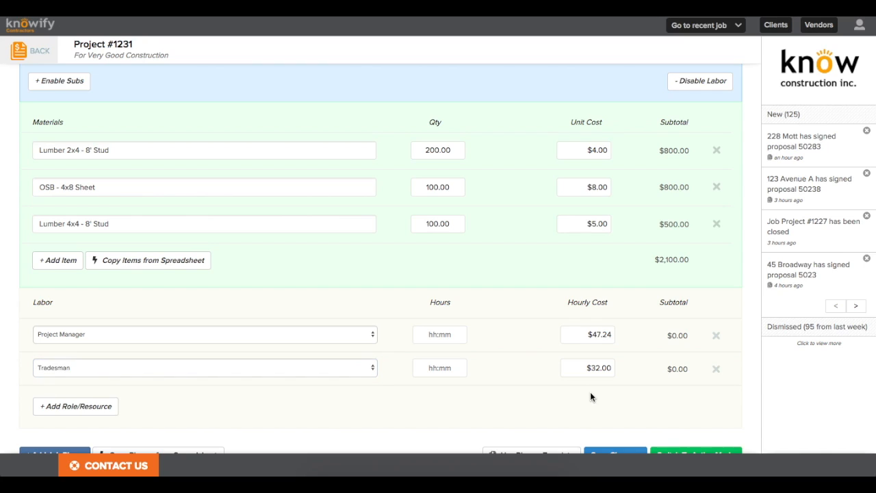
# Step: Enter 10 hours for the Project Manager and 80 hours for the Tradesman
pyautogui.click(452, 330)
pyautogui.write('10')
pyautogui.click(450, 363)
pyautogui.write('80')
pyautogui.click(512, 378)
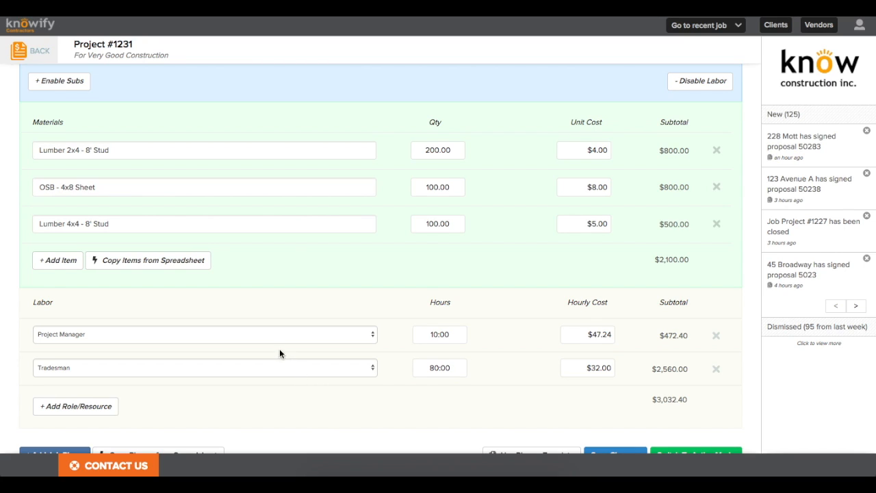
# Step: Try assigning specific people to both labor lines, then revert to generic Project Manager and Tradesman roles
pyautogui.click(270, 334)
pyautogui.scroll(-4, 269, 334)
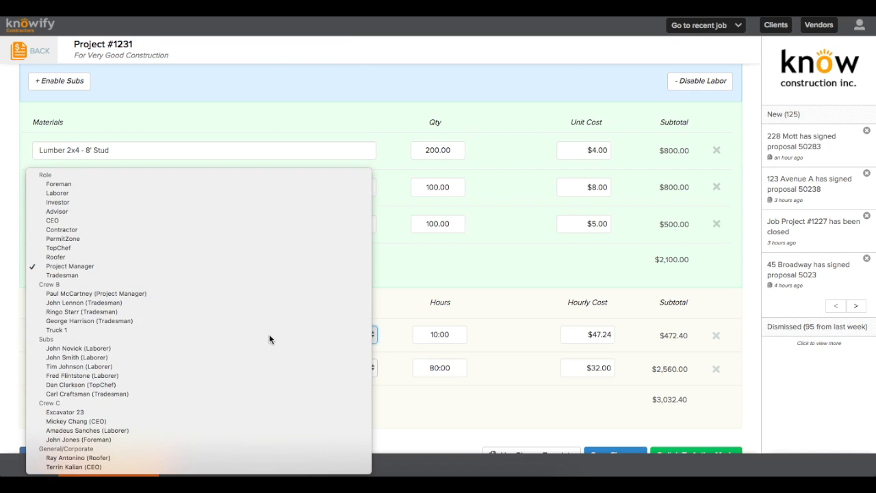
pyautogui.click(263, 294)
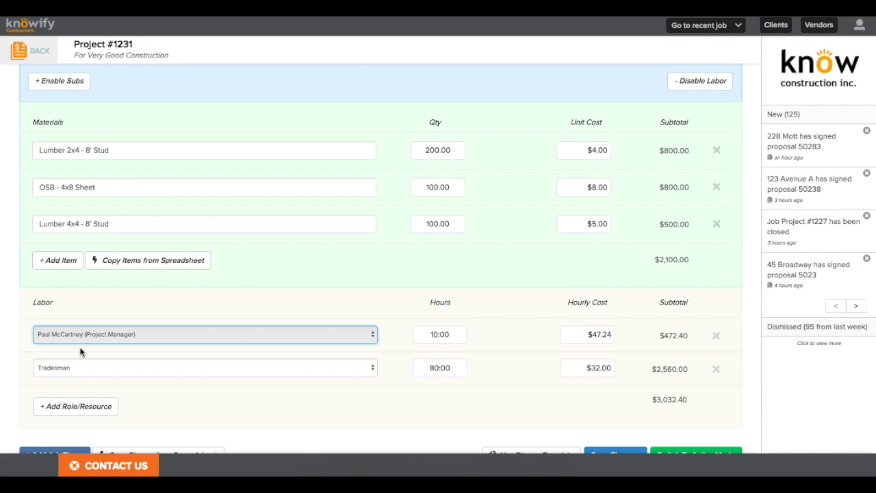
pyautogui.click(102, 367)
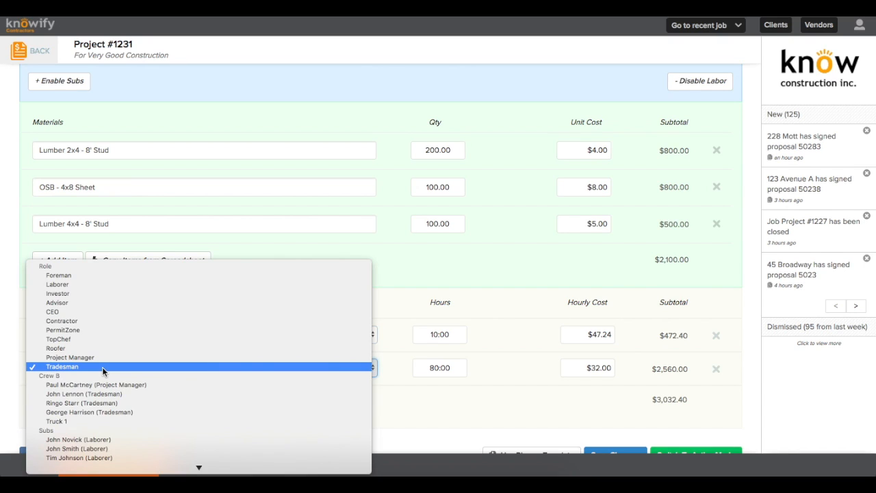
pyautogui.click(105, 383)
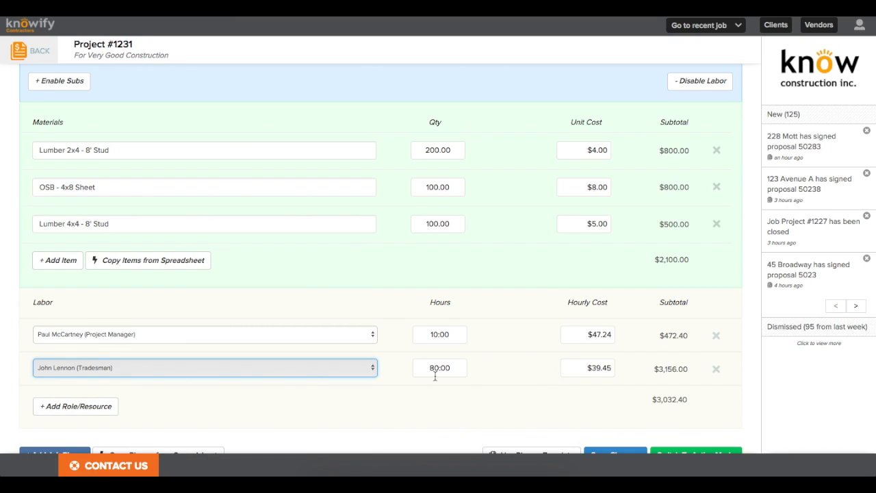
pyautogui.click(361, 373)
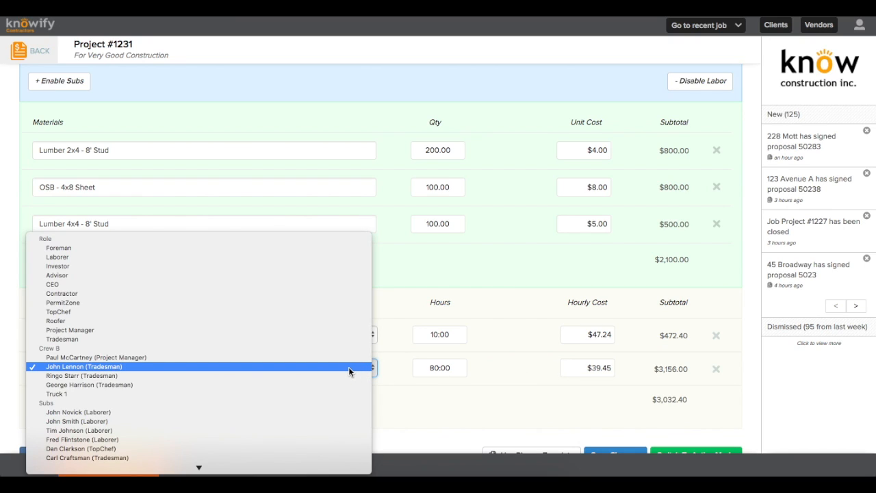
pyautogui.click(322, 338)
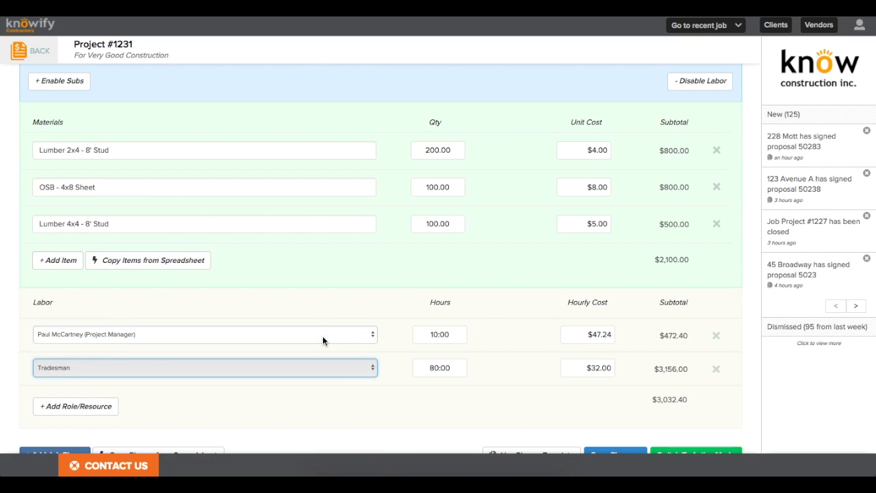
pyautogui.click(322, 336)
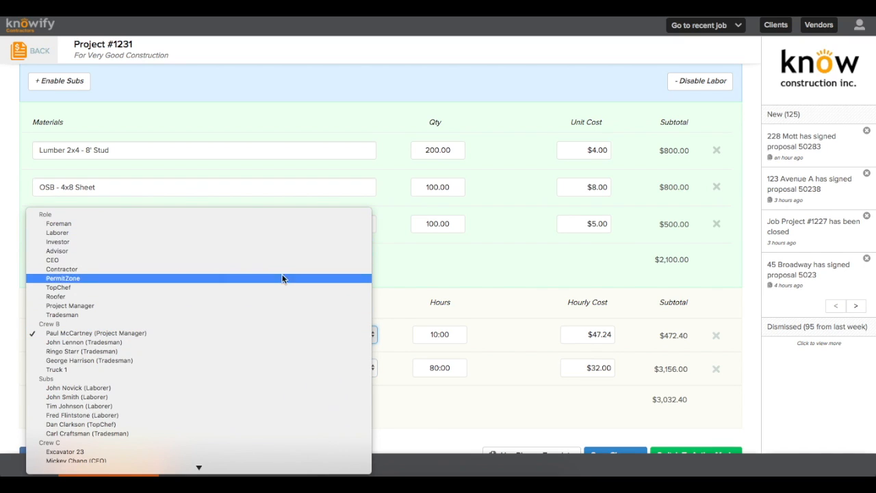
pyautogui.click(282, 305)
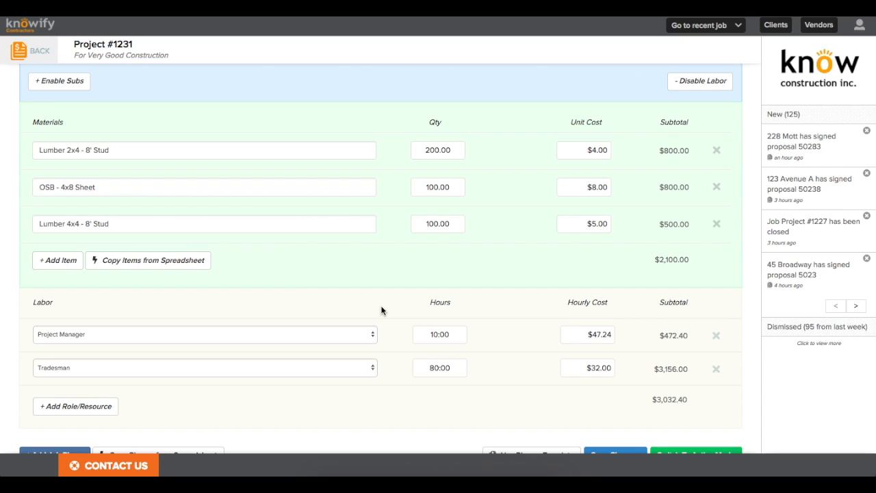
pyautogui.scroll(-1, 381, 311)
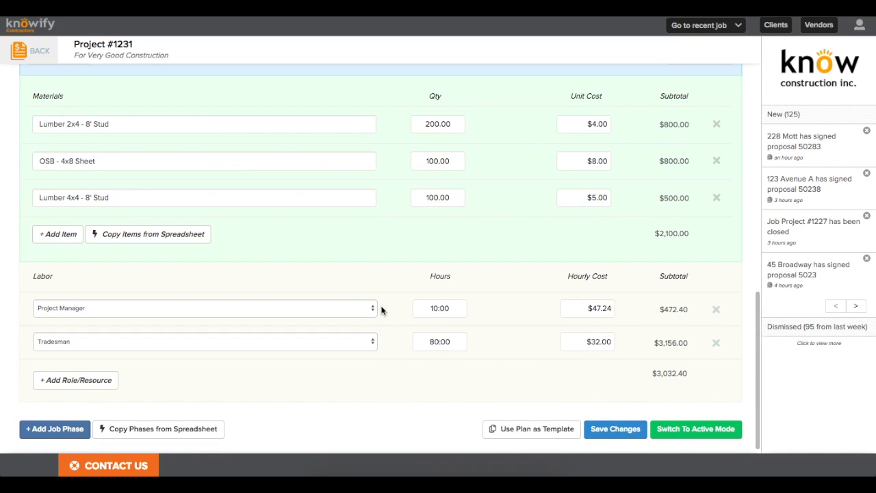
# Step: Add a new job phase from the Wire Installation service template with a quantity of 1000 feet
pyautogui.click(58, 430)
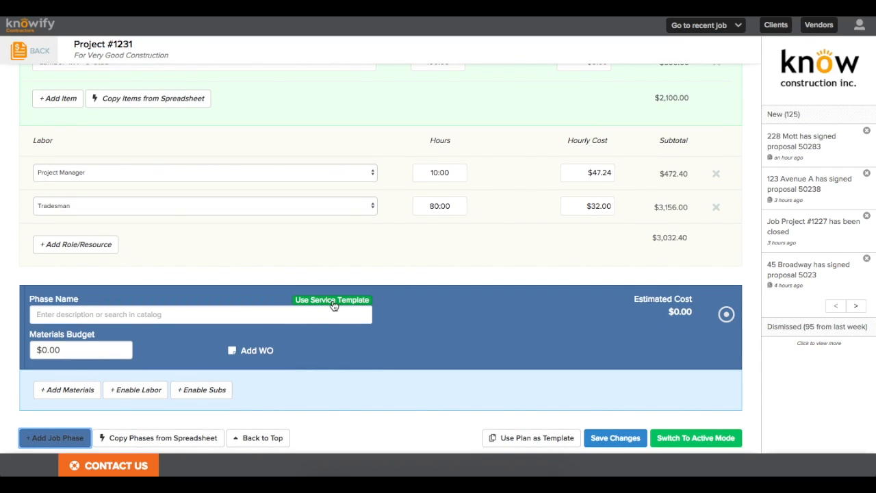
pyautogui.click(332, 301)
pyautogui.click(325, 87)
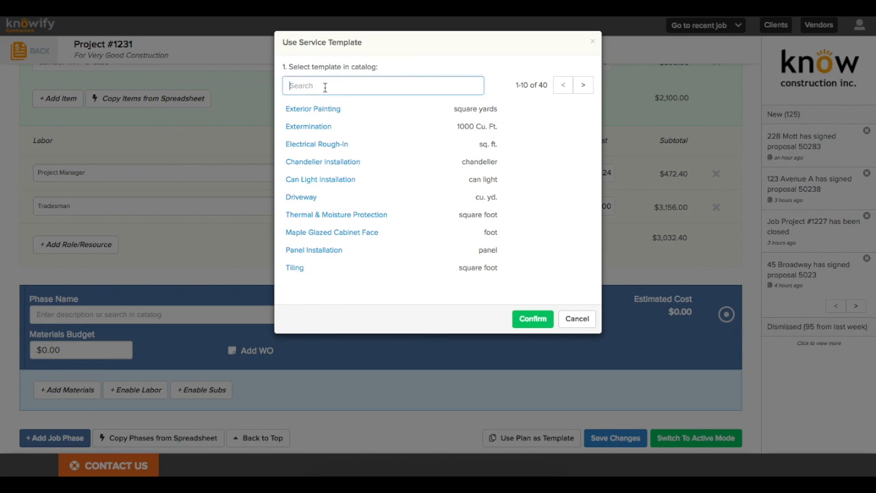
pyautogui.write('wire')
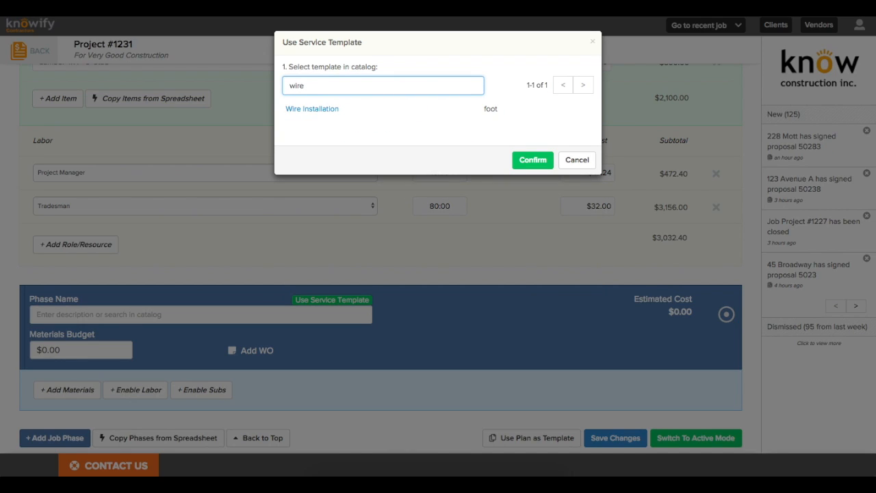
pyautogui.click(318, 109)
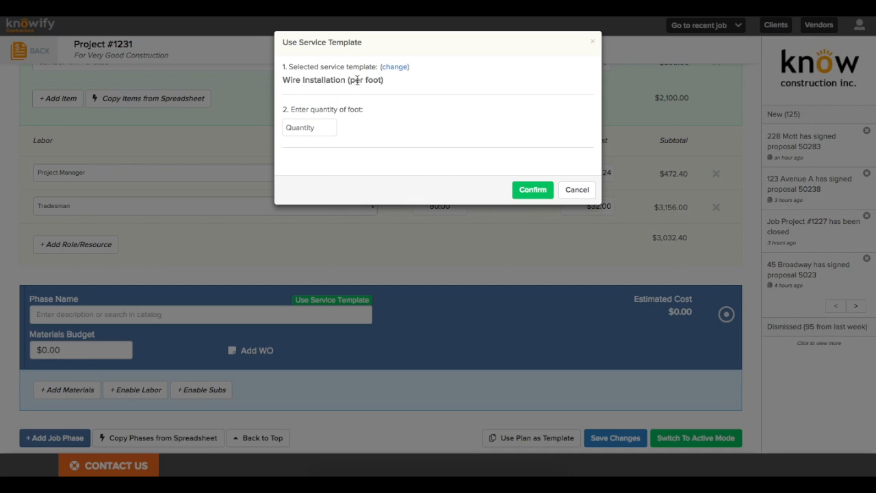
pyautogui.click(331, 125)
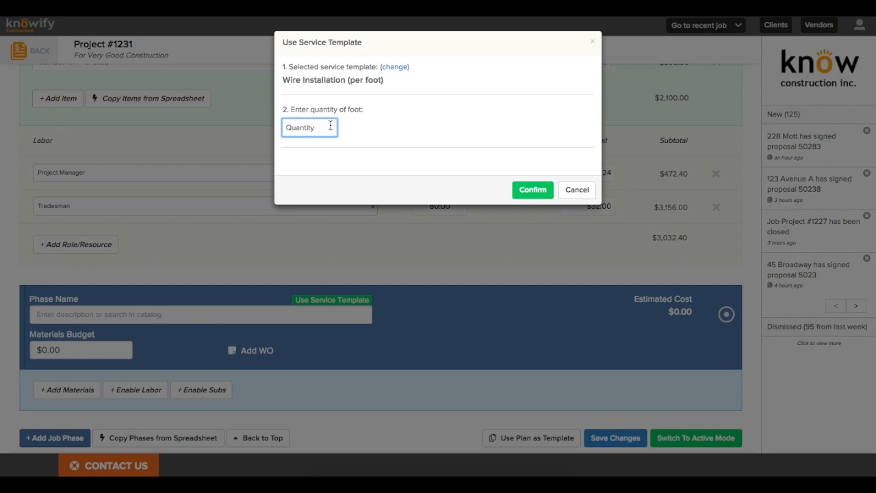
pyautogui.write('1000')
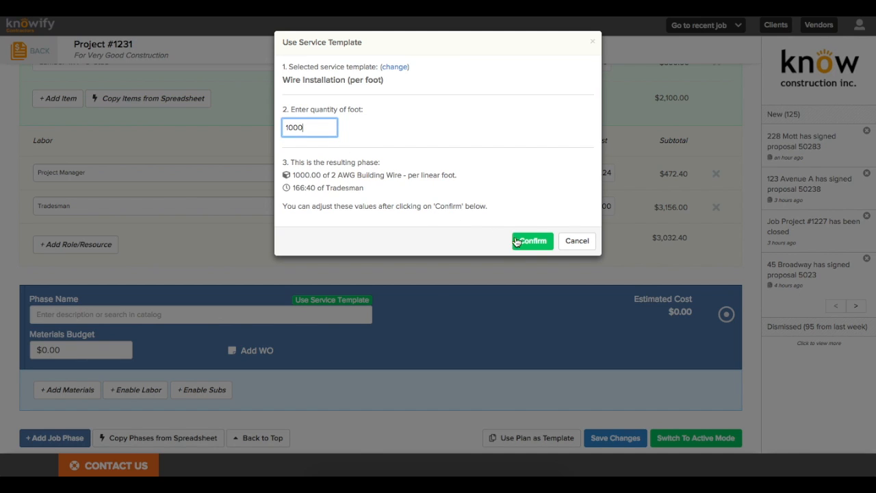
pyautogui.click(531, 241)
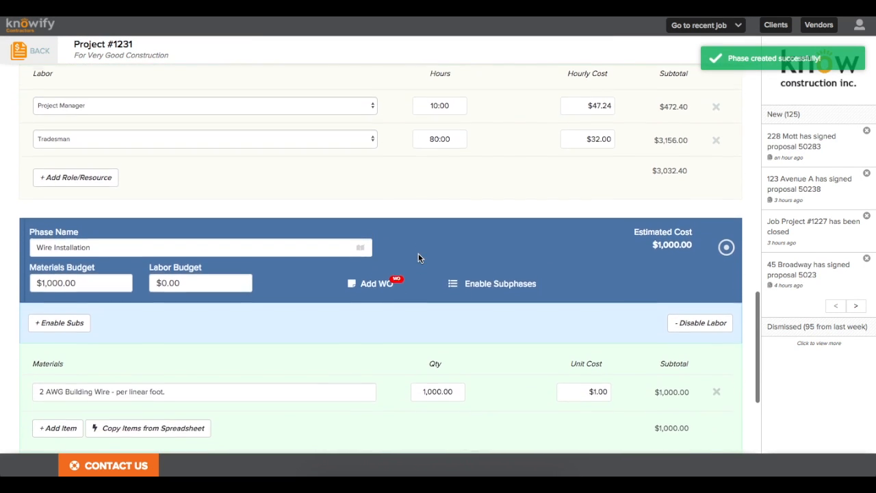
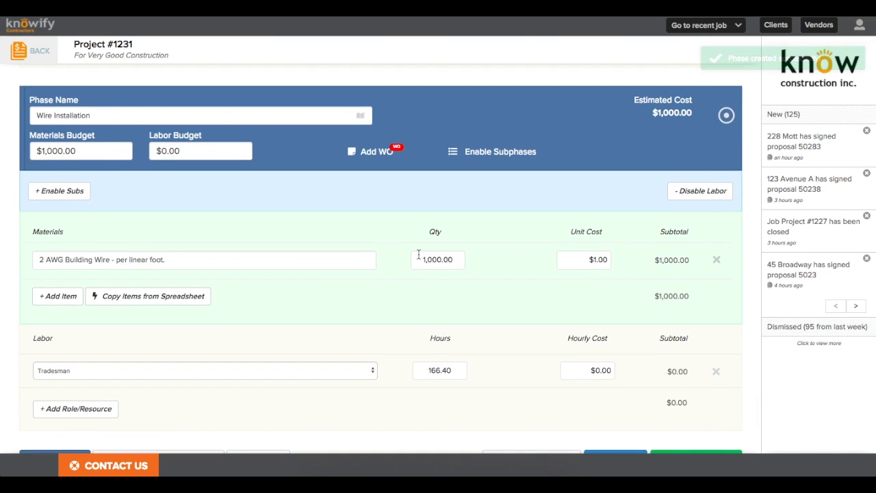
# Step: Set the Wire Installation Tradesman hourly cost to $32.00, raising the estimate to $6,333.33
pyautogui.click(582, 372)
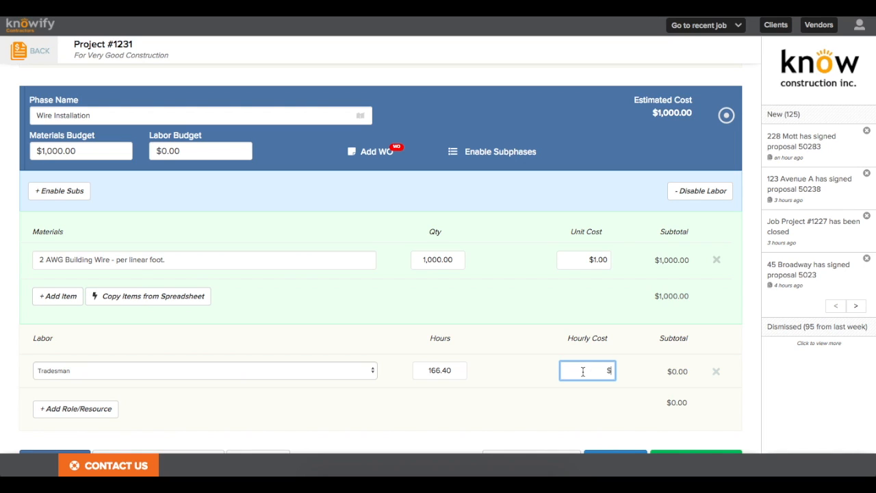
pyautogui.scroll(3, 582, 370)
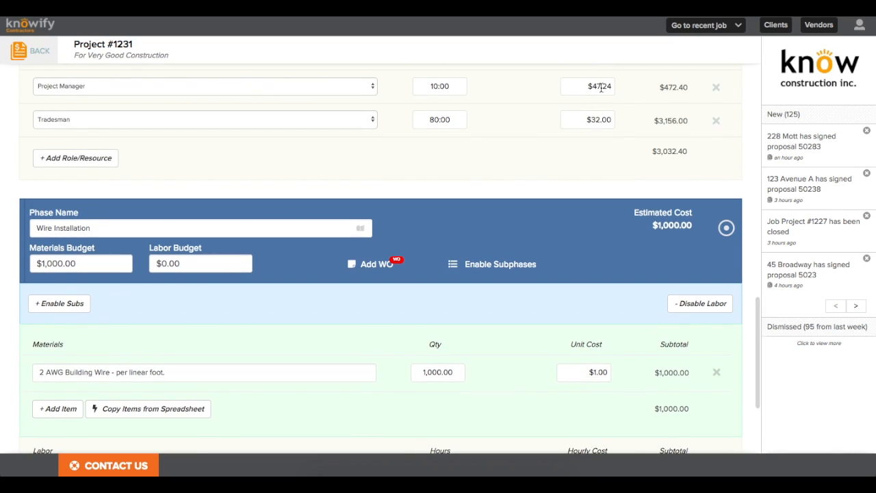
pyautogui.scroll(-4, 584, 172)
pyautogui.write('32')
pyautogui.click(570, 292)
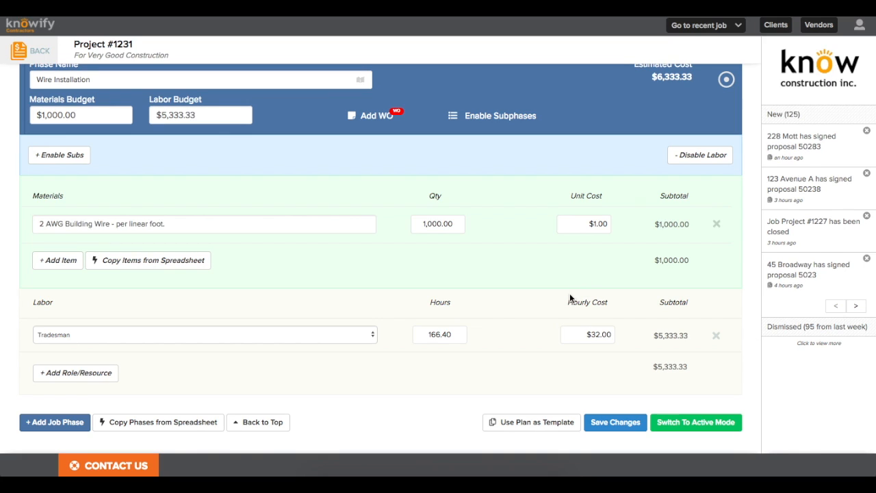
pyautogui.scroll(1, 569, 297)
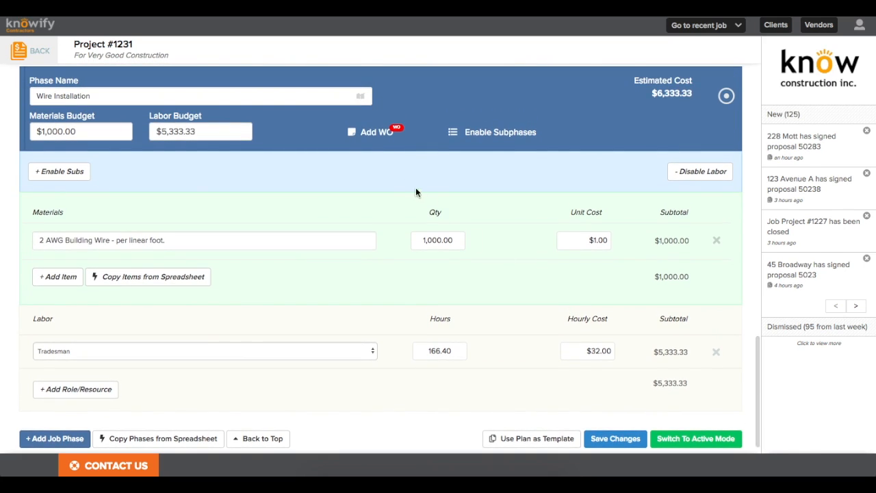
pyautogui.click(376, 132)
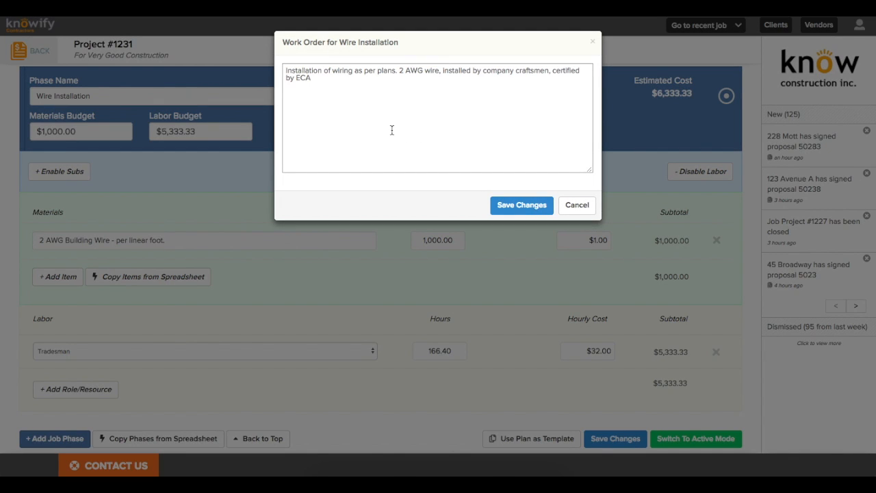
# Step: Save the work order description and cut Wire Installation Tradesman hours to 160
pyautogui.click(533, 207)
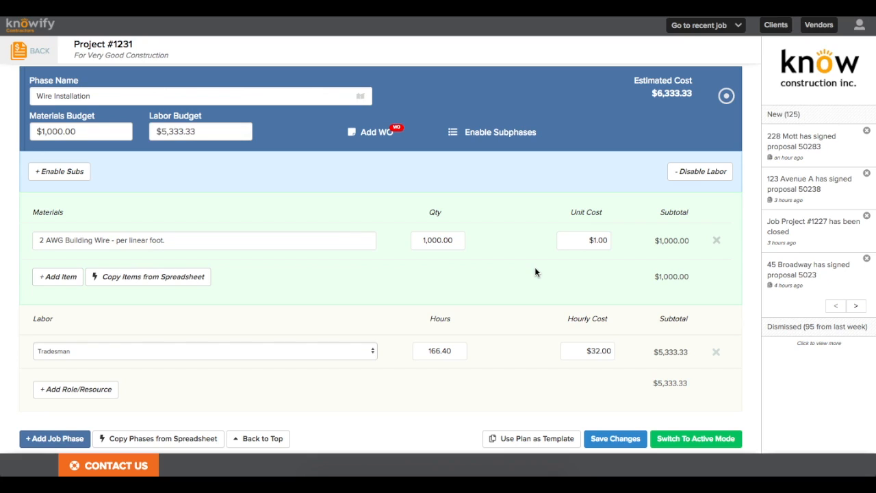
pyautogui.click(434, 351)
pyautogui.write('160')
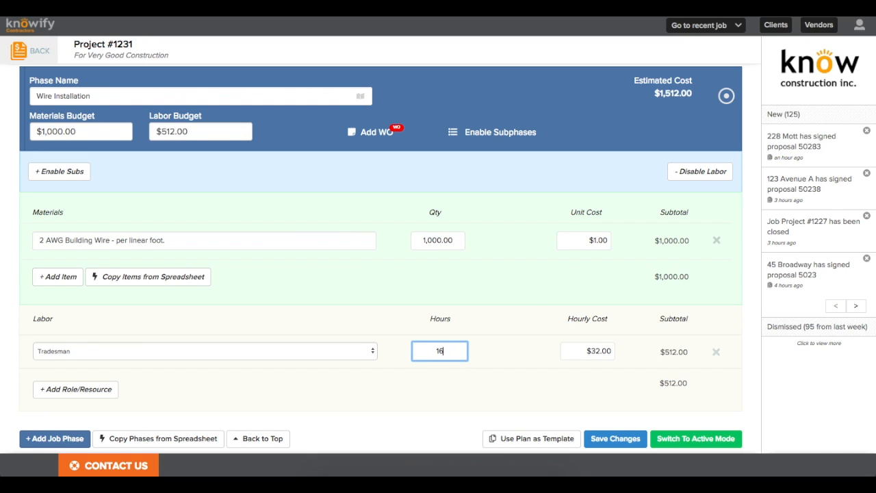
pyautogui.click(477, 357)
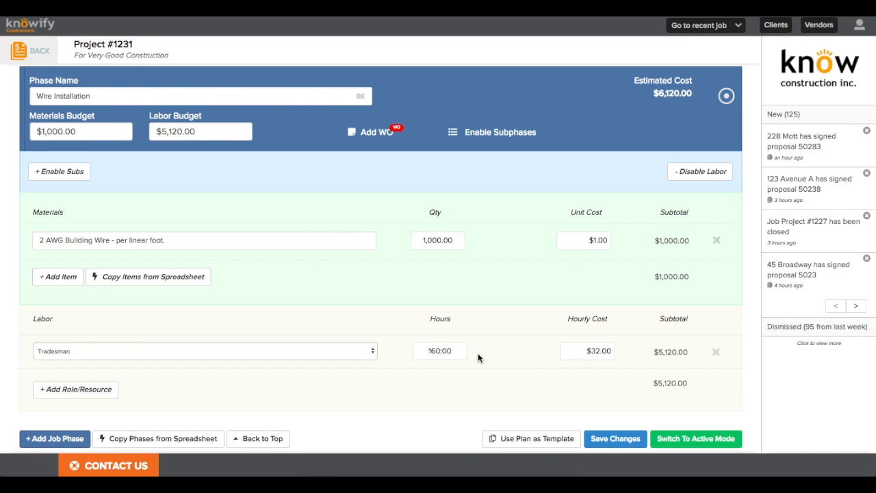
# Step: Enable subcontractors with a $2,000.00 budget and save the project plan
pyautogui.scroll(-1, 478, 357)
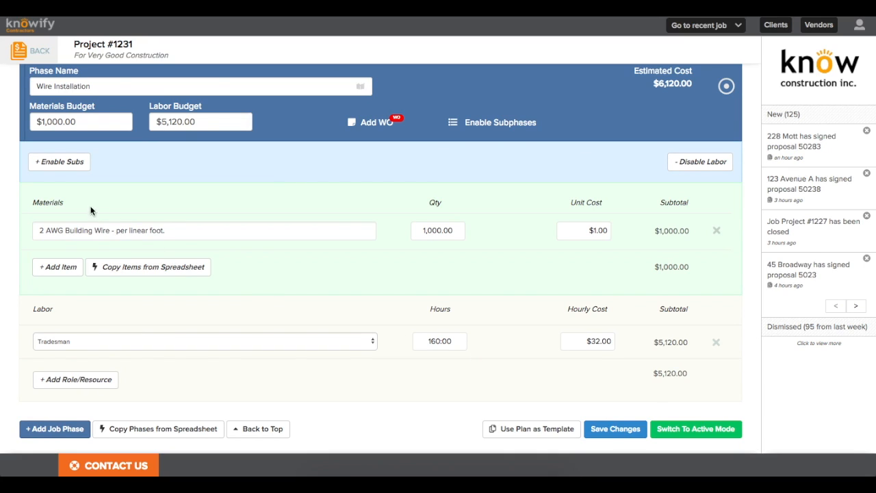
pyautogui.click(68, 168)
pyautogui.click(284, 117)
pyautogui.write('2000')
pyautogui.click(293, 183)
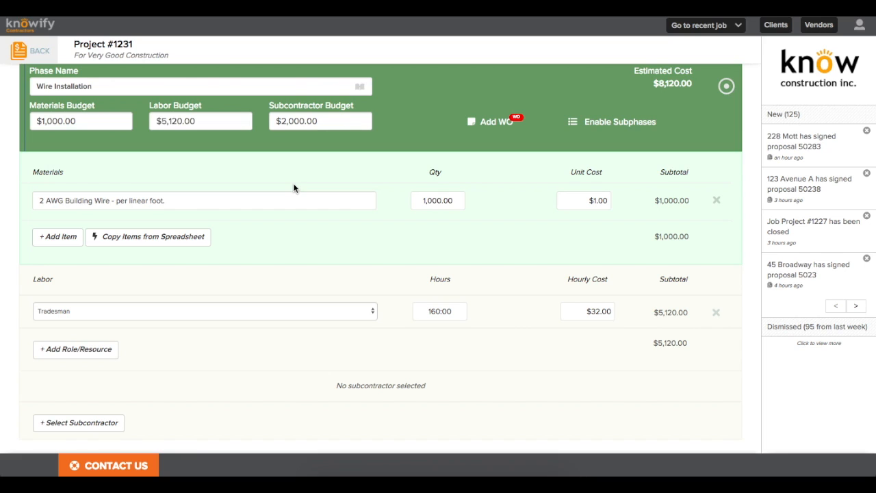
pyautogui.scroll(-1, 420, 306)
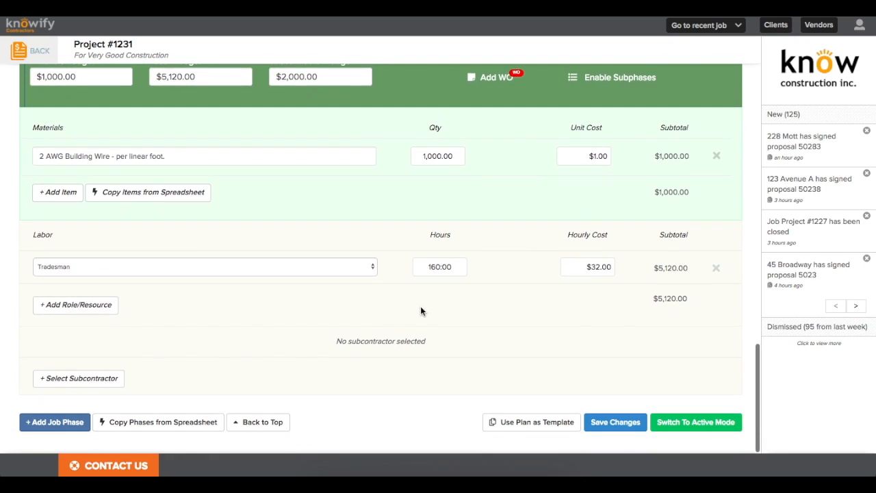
pyautogui.click(600, 424)
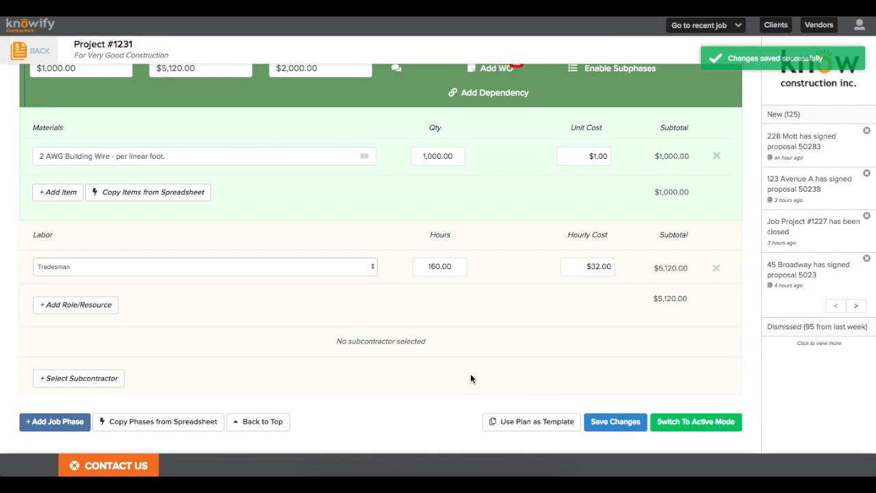
# Step: Review the project's $19,252.40 total budget
pyautogui.scroll(12, 467, 377)
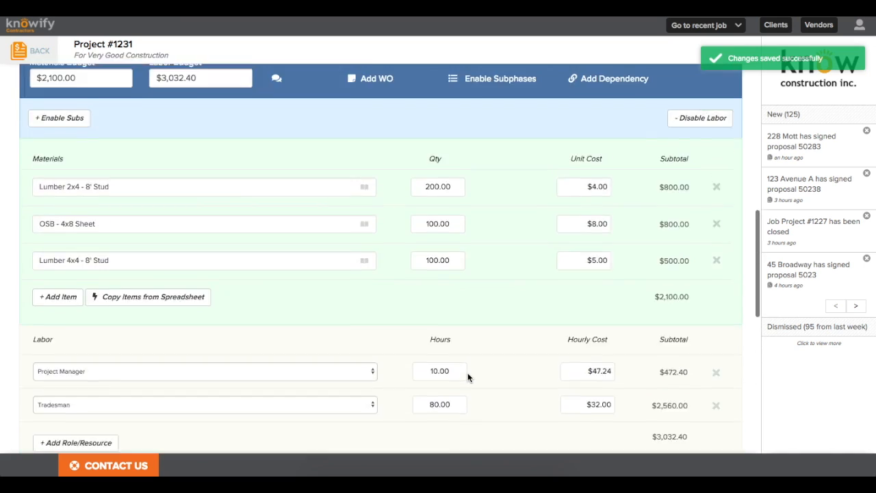
pyautogui.scroll(2, 467, 377)
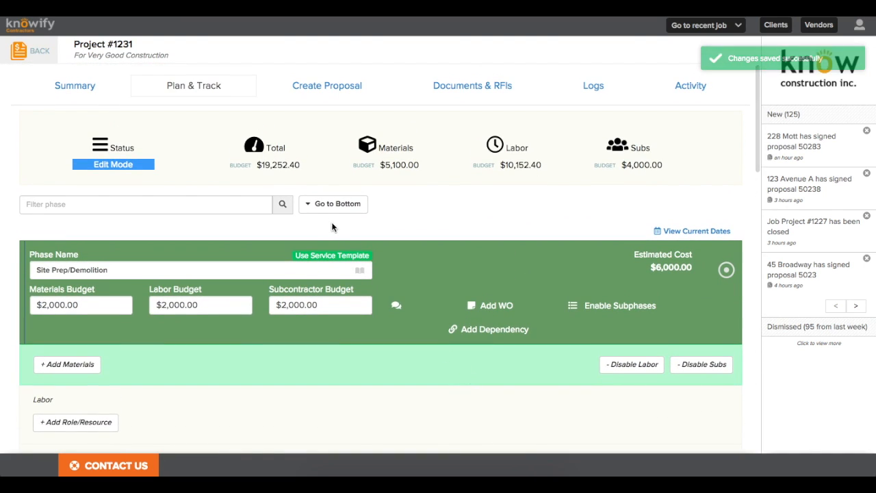
pyautogui.moveTo(231, 164); pyautogui.dragTo(297, 167)
pyautogui.click(298, 167)
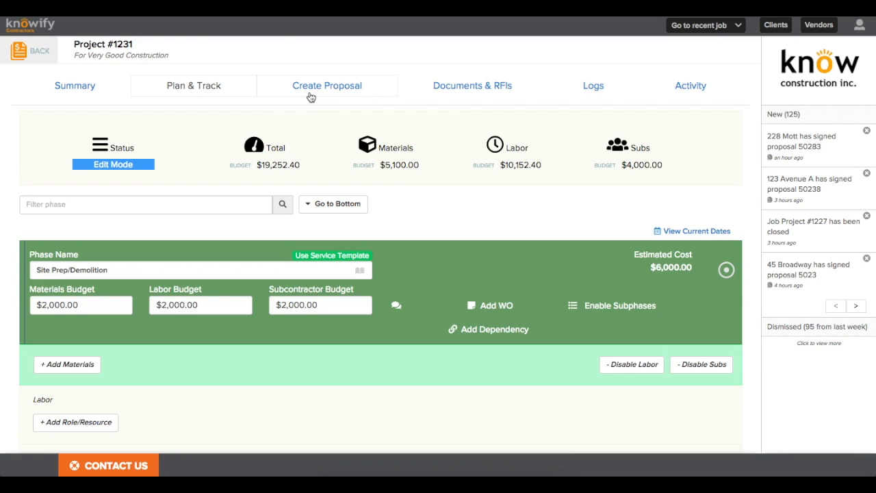
# Step: Create a draft fixed-price proposal whose line items come from the project plan phases
pyautogui.click(310, 96)
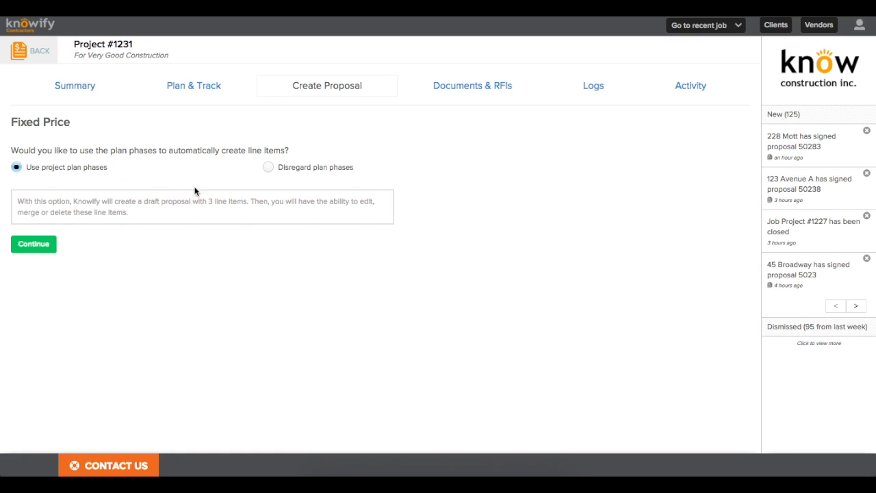
pyautogui.click(288, 167)
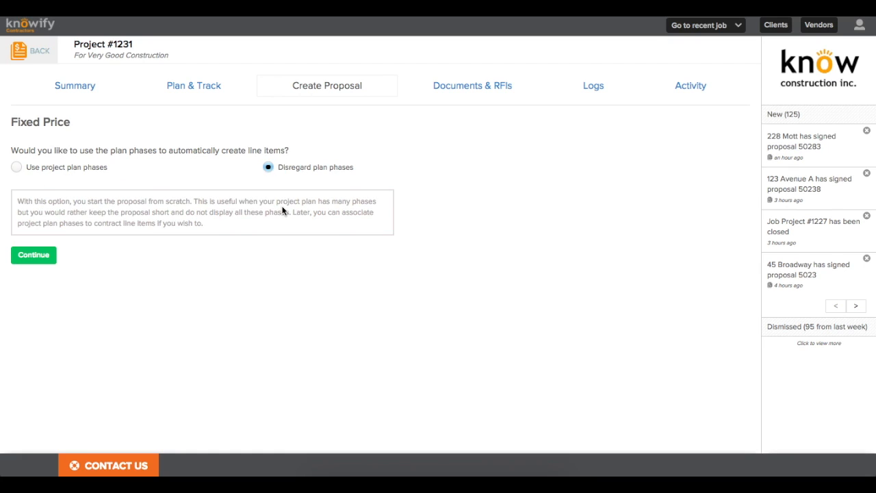
pyautogui.click(53, 168)
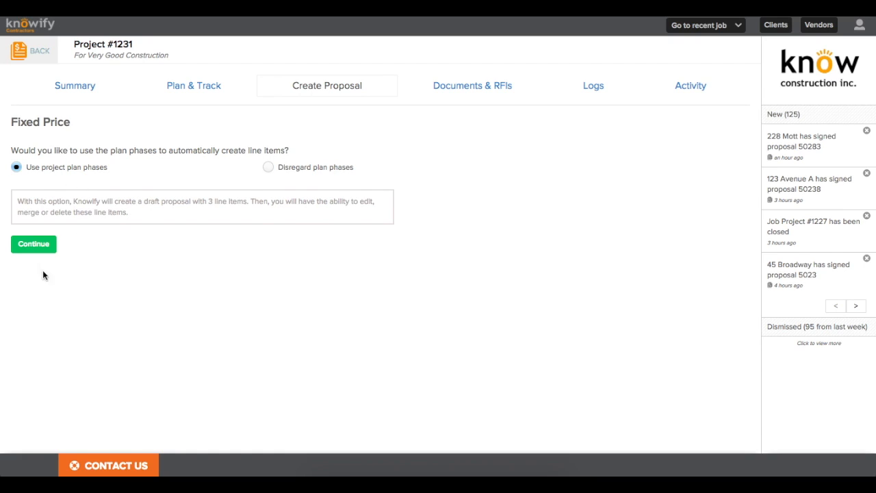
pyautogui.click(12, 249)
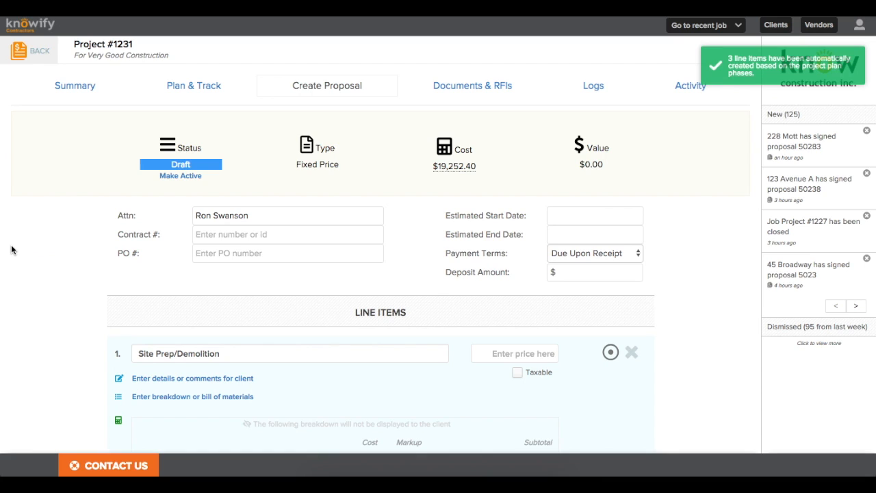
# Step: Enter contract number 1231 and PO number P-54934 on the proposal
pyautogui.scroll(-1, 72, 228)
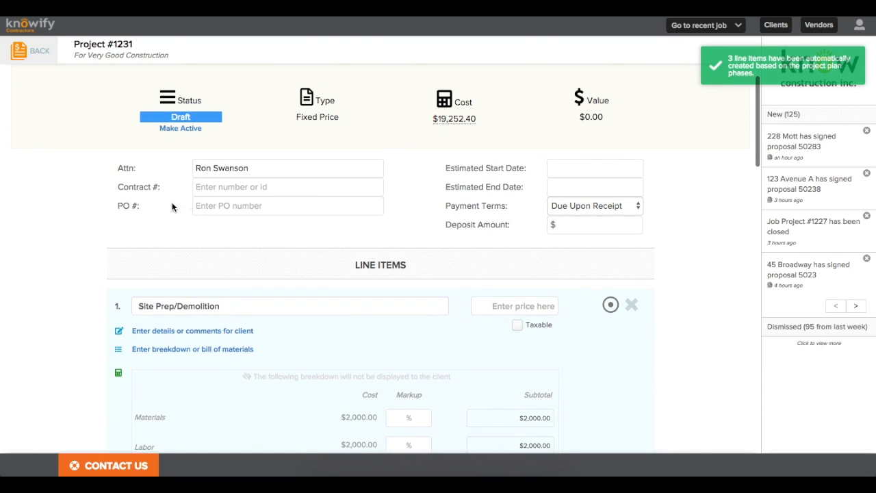
pyautogui.click(250, 171)
pyautogui.tripleClick(215, 175)
pyautogui.click(259, 170)
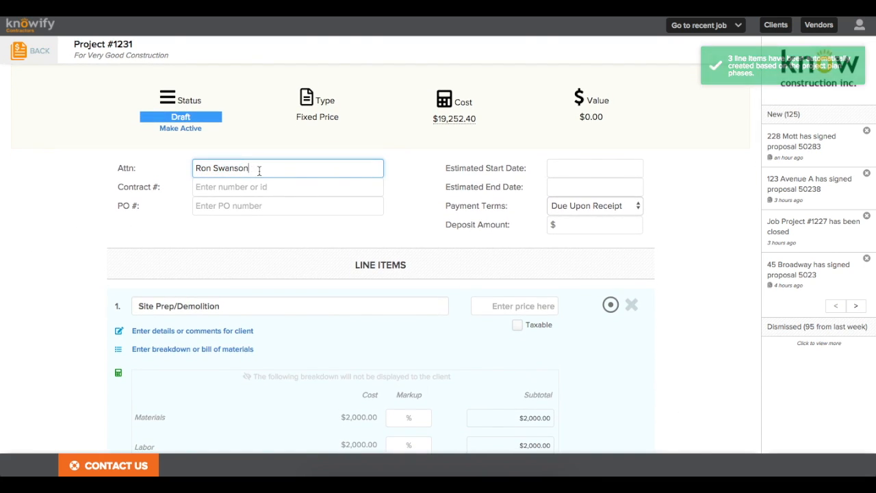
pyautogui.click(261, 189)
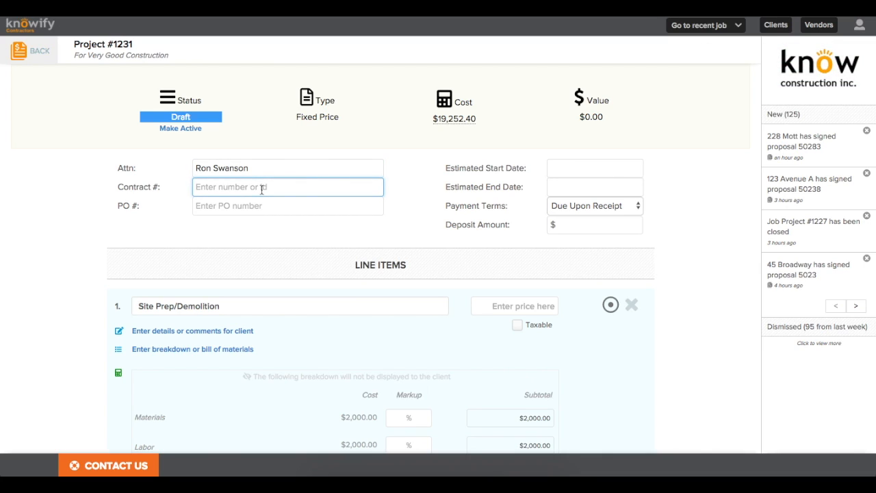
pyautogui.write('1231')
pyautogui.click(223, 210)
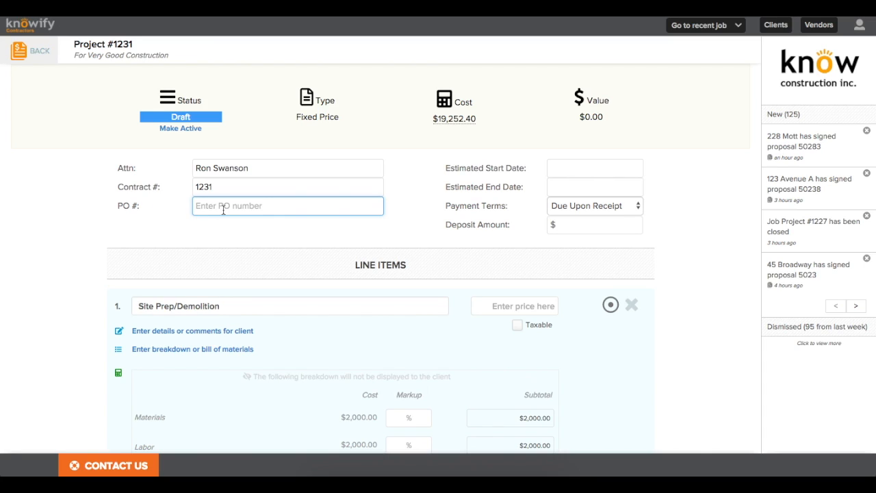
pyautogui.write('P-54934')
pyautogui.click(281, 246)
# Step: Set the estimated start date to 01/11/18 and end date to 01/31/18
pyautogui.scroll(-1, 281, 246)
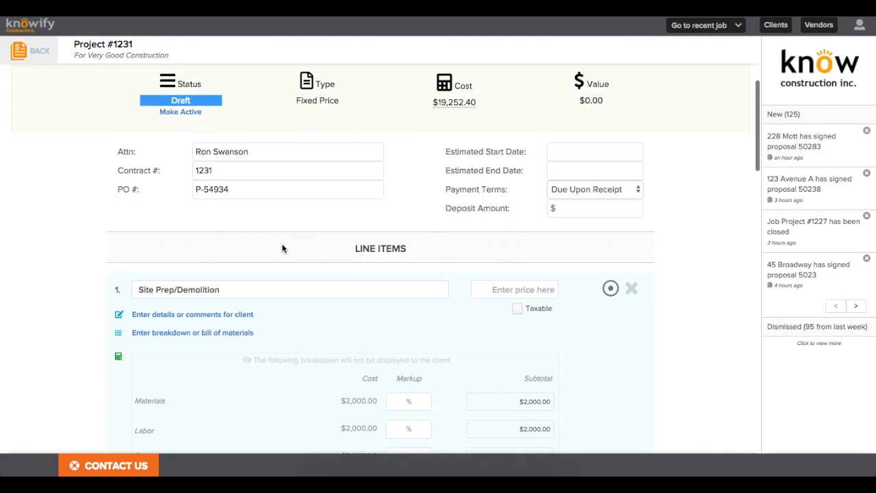
pyautogui.click(556, 152)
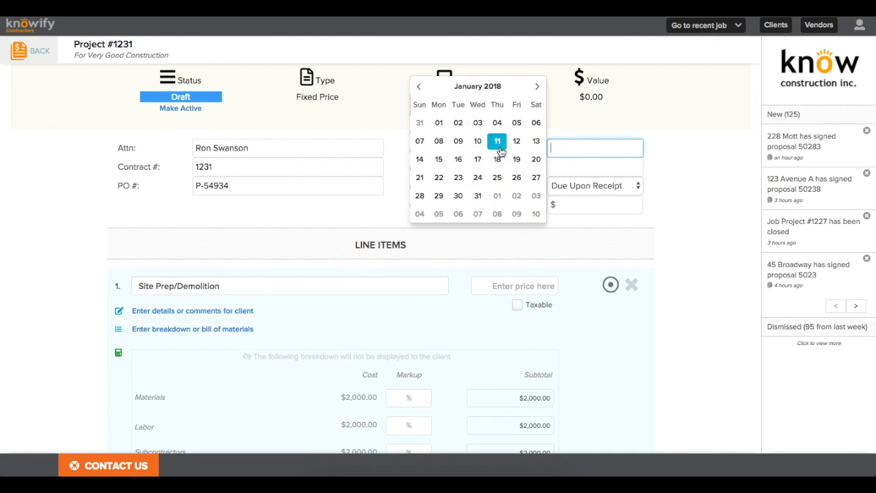
pyautogui.click(498, 144)
pyautogui.click(559, 164)
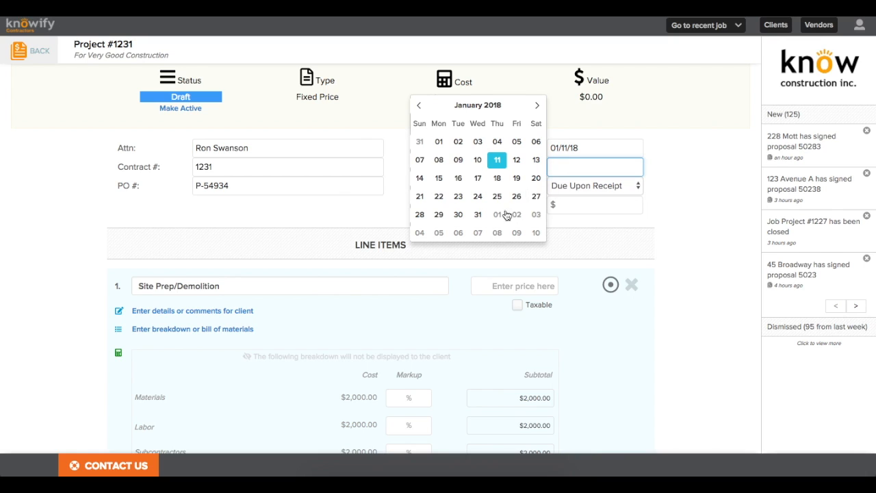
pyautogui.click(476, 213)
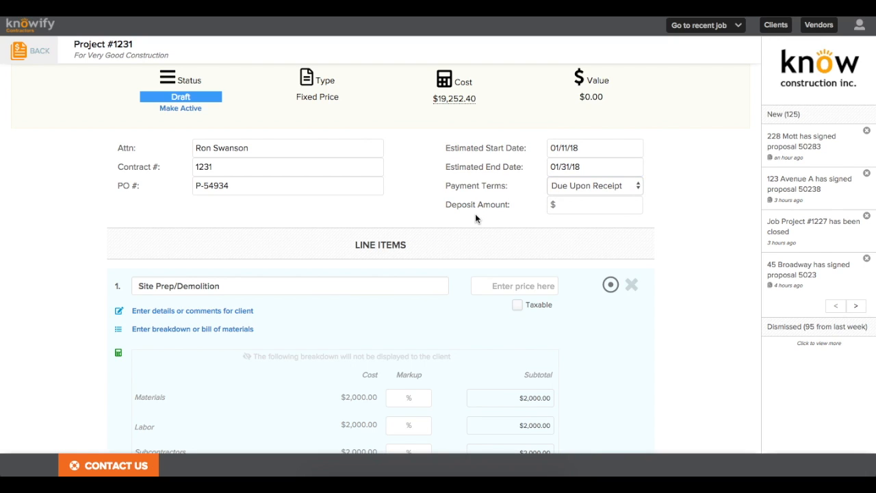
pyautogui.scroll(-3, 476, 218)
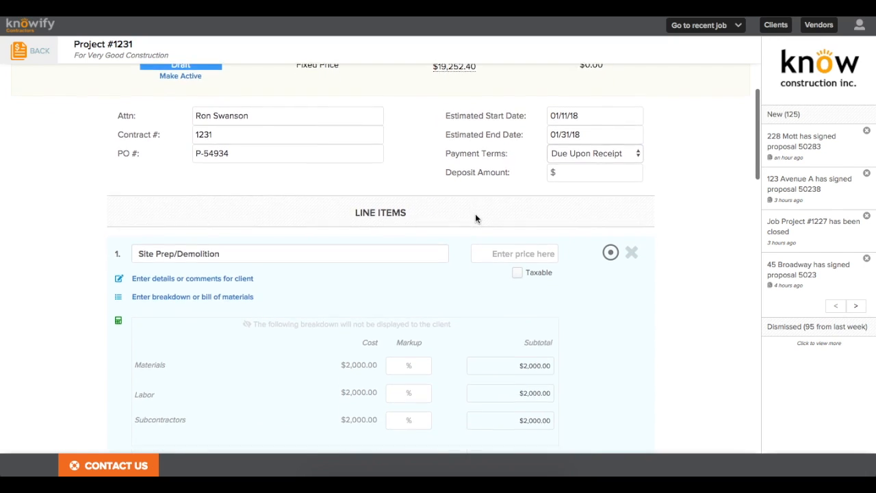
pyautogui.scroll(-3, 475, 219)
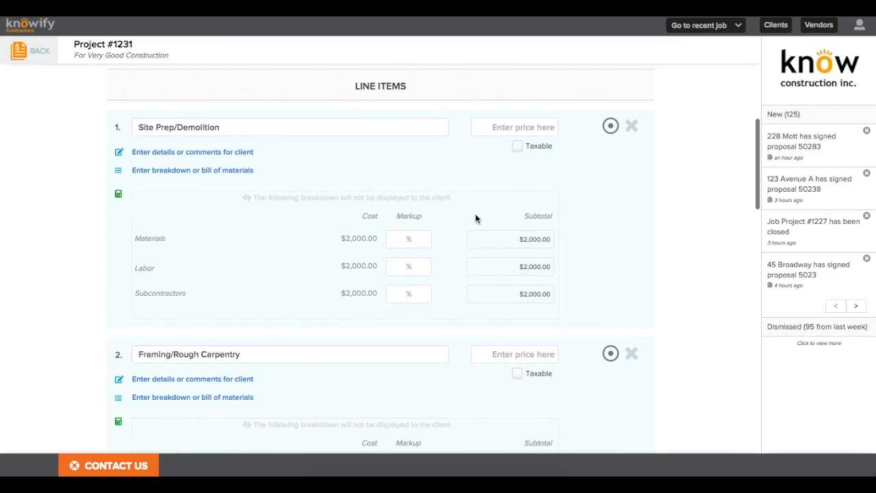
pyautogui.scroll(-3, 476, 219)
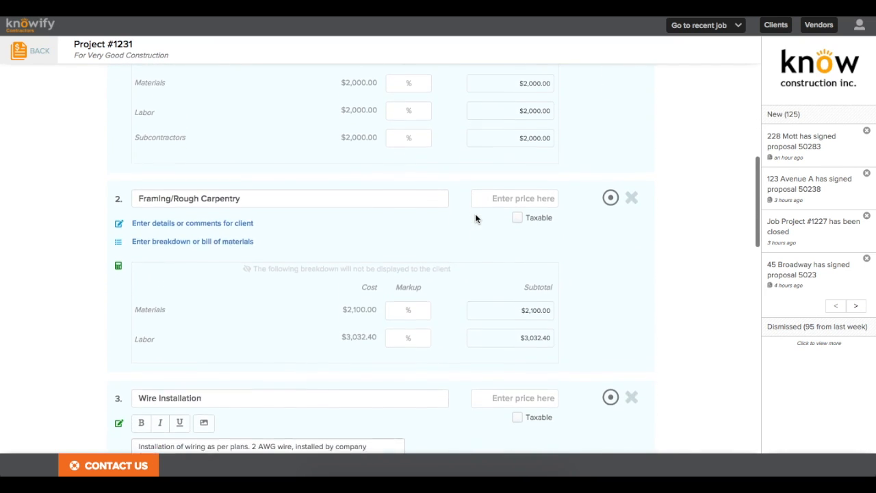
pyautogui.scroll(5, 474, 214)
# Step: Give item 1 a 50% Materials markup and apply it to all line items
pyautogui.click(531, 171)
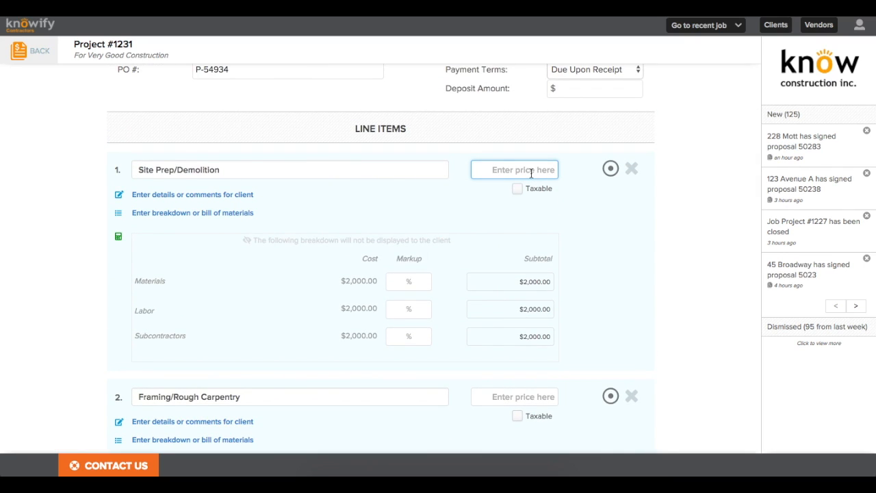
pyautogui.write('7000')
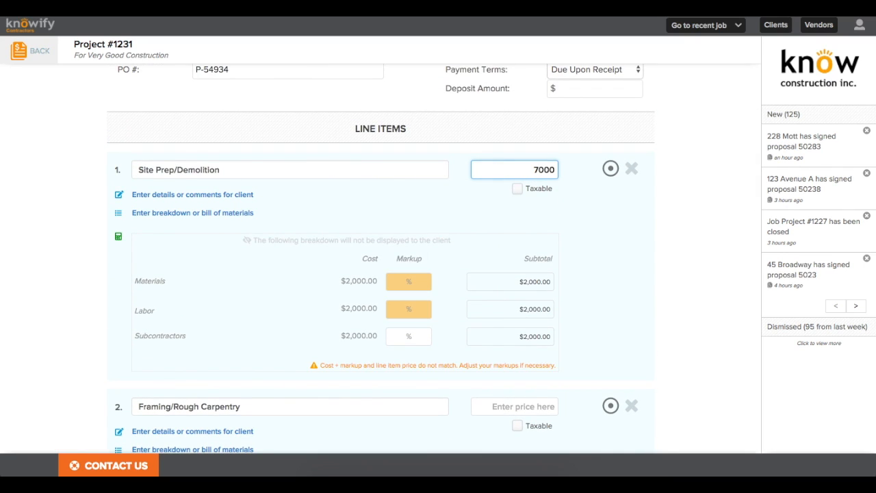
pyautogui.press('BackSpace')
pyautogui.press('BackSpace')
pyautogui.press('BackSpace')
pyautogui.press('BackSpace')
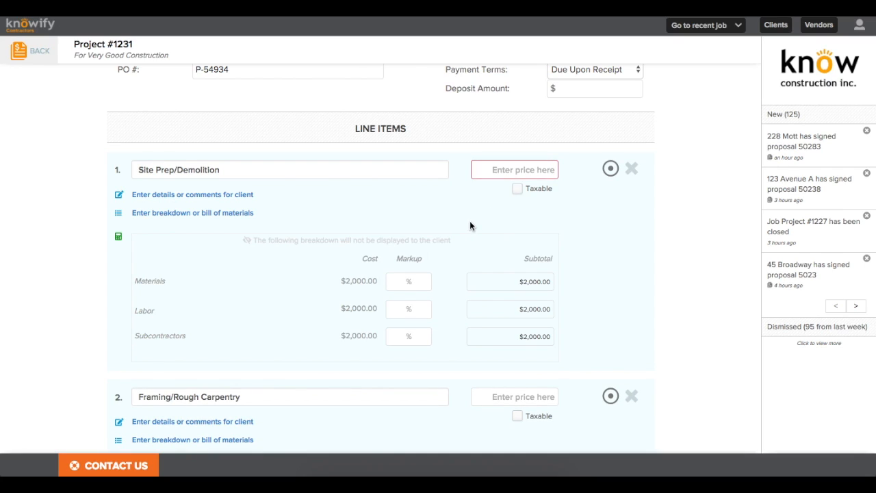
pyautogui.click(416, 282)
pyautogui.write('50')
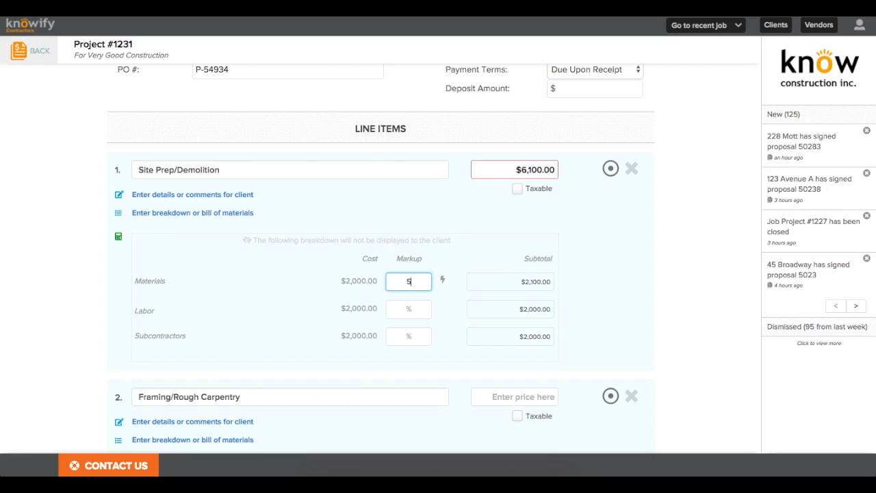
pyautogui.click(441, 281)
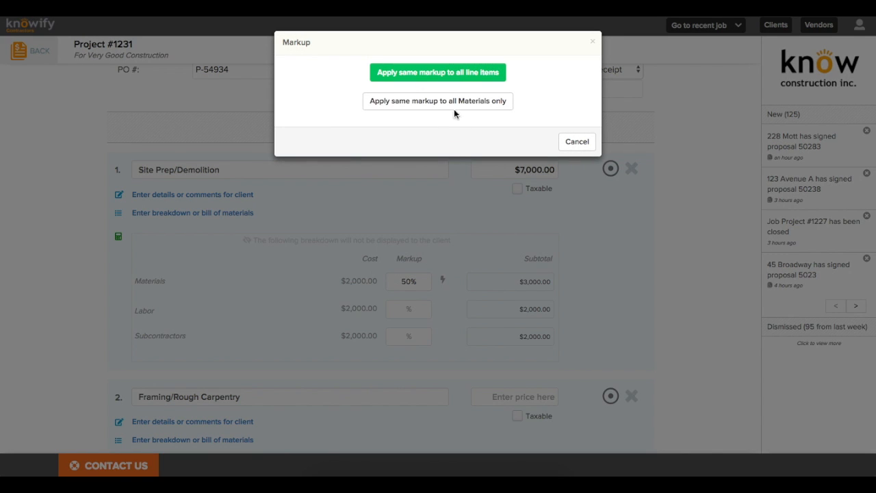
pyautogui.click(453, 72)
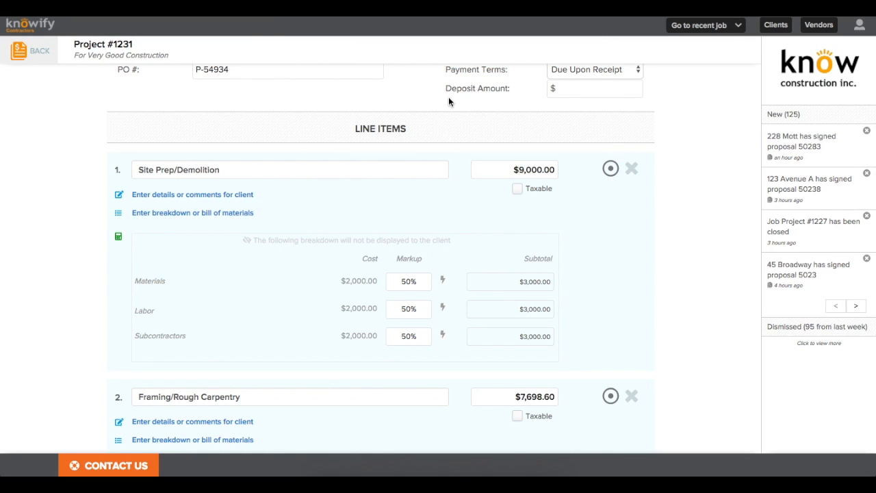
# Step: Round the Framing/Rough Carpentry price to $7,700.00
pyautogui.scroll(-2, 448, 191)
pyautogui.scroll(-3, 450, 197)
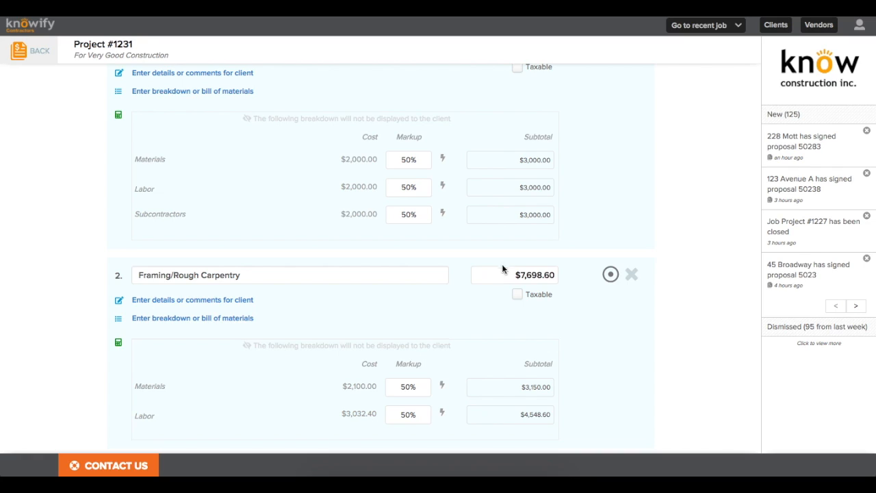
pyautogui.moveTo(527, 274); pyautogui.dragTo(527, 302)
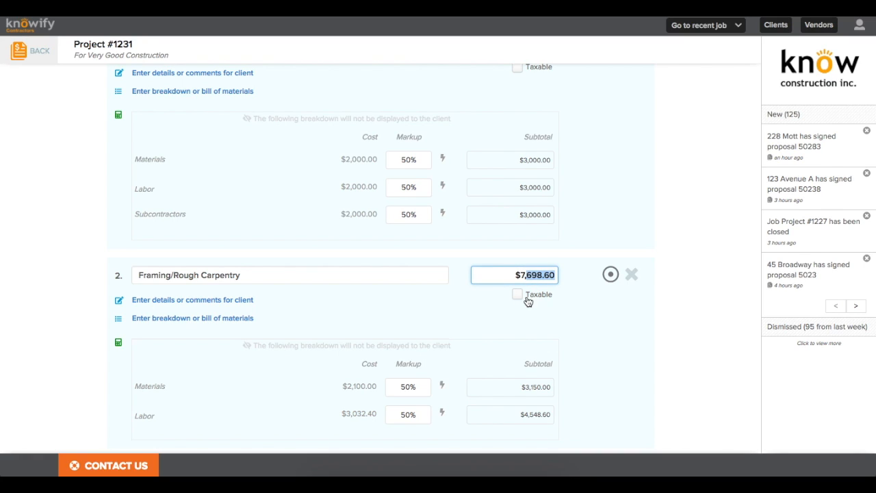
pyautogui.write('700')
pyautogui.click(459, 307)
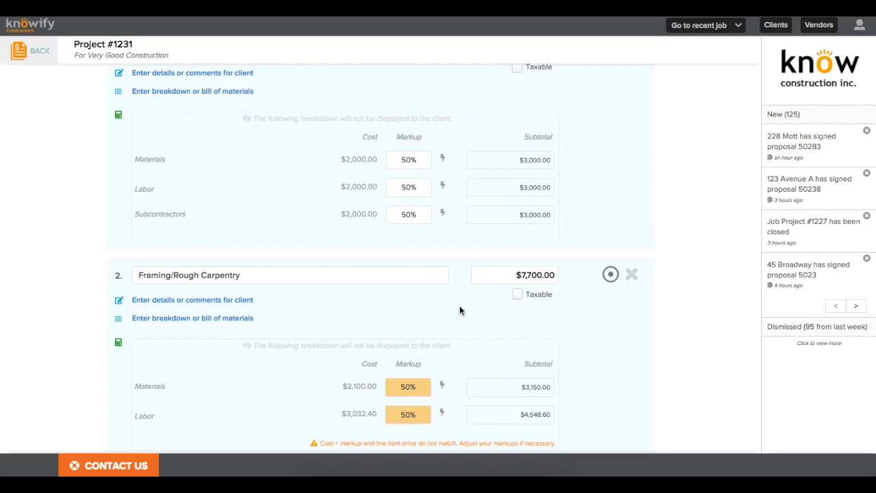
pyautogui.scroll(-1, 459, 310)
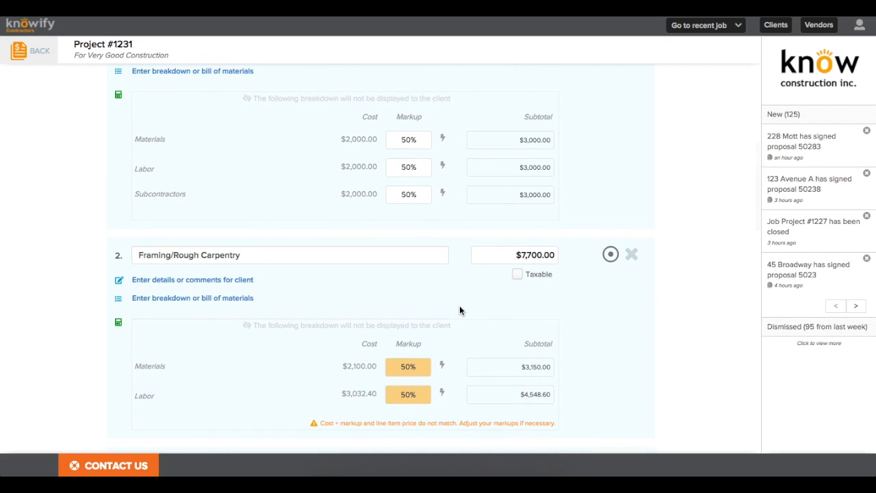
# Step: Build a Framing/Rough Carpentry breakdown from the planned materials and labor
pyautogui.click(203, 299)
pyautogui.scroll(-2, 209, 308)
pyautogui.scroll(-1, 208, 311)
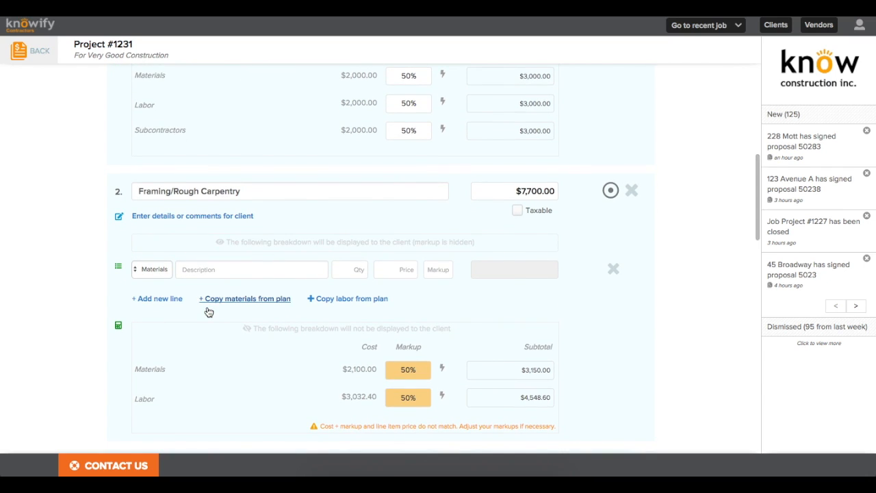
pyautogui.click(227, 306)
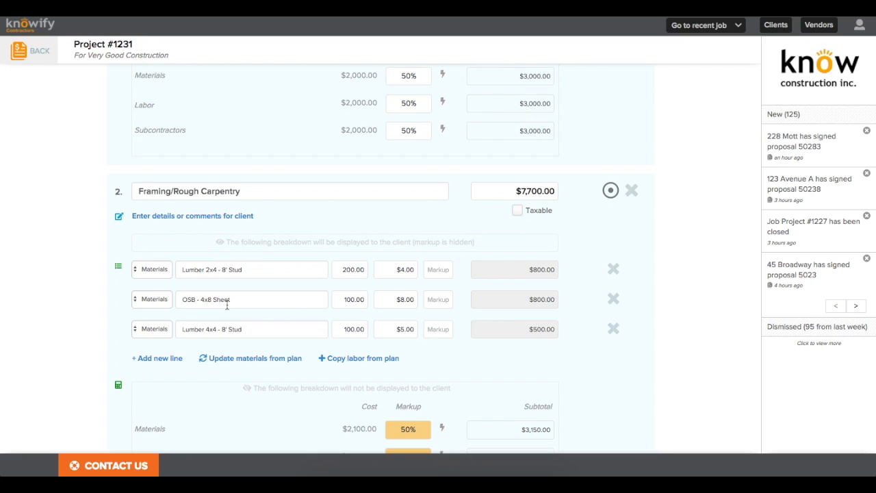
pyautogui.click(350, 363)
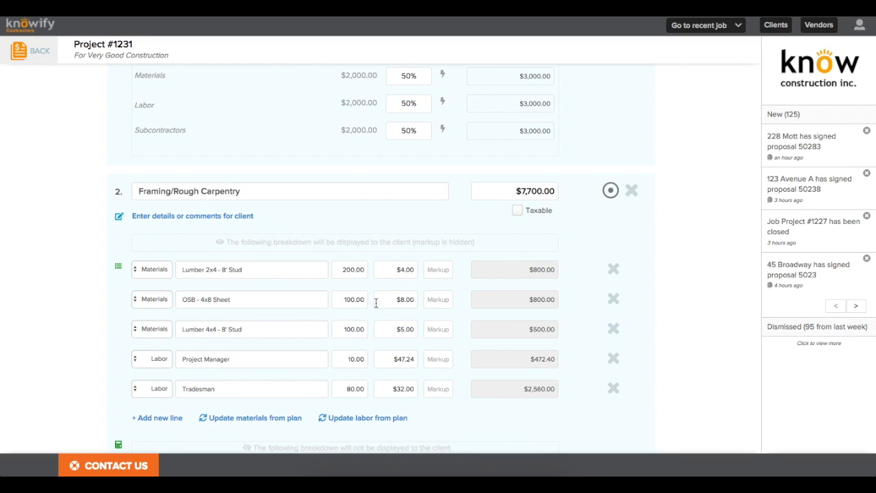
# Step: Mark up Lumber 2x4, OSB 4x8 and Lumber 4x4 by 50%, Project Manager and Tradesman by 45%
pyautogui.click(448, 272)
pyautogui.write('50')
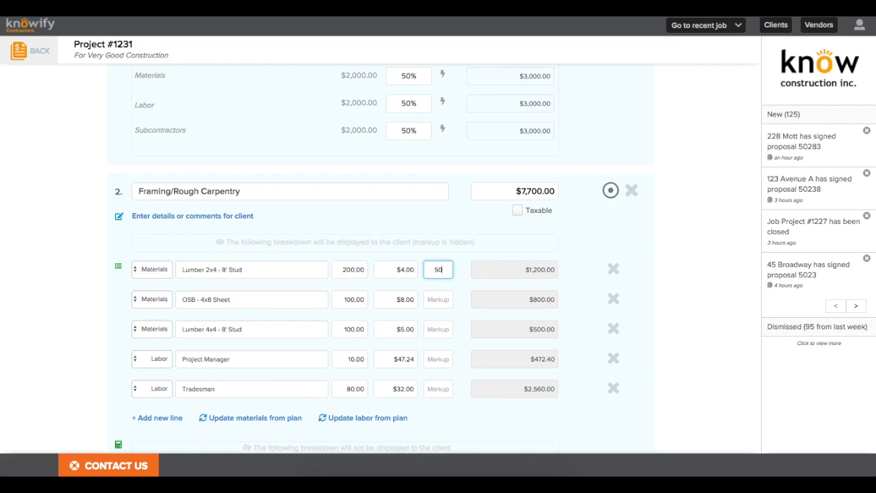
pyautogui.click(444, 301)
pyautogui.write('50')
pyautogui.click(442, 328)
pyautogui.write('50')
pyautogui.click(437, 359)
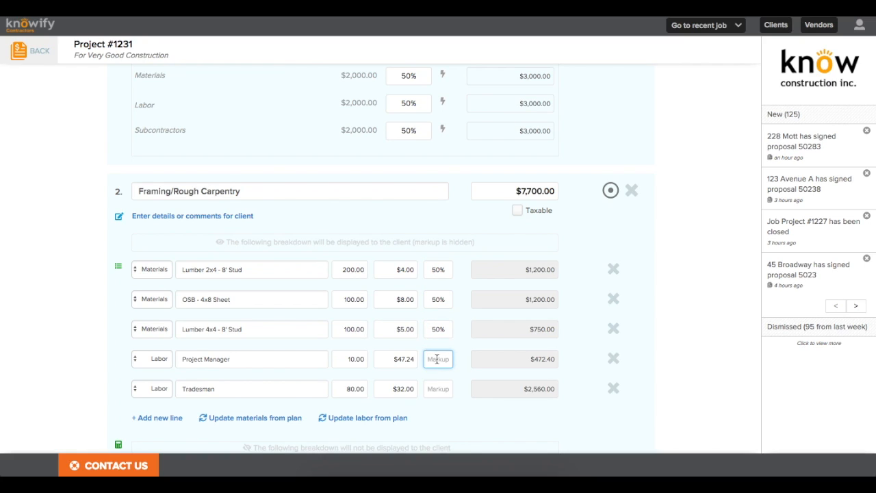
pyautogui.write('45')
pyautogui.click(440, 388)
pyautogui.write('450')
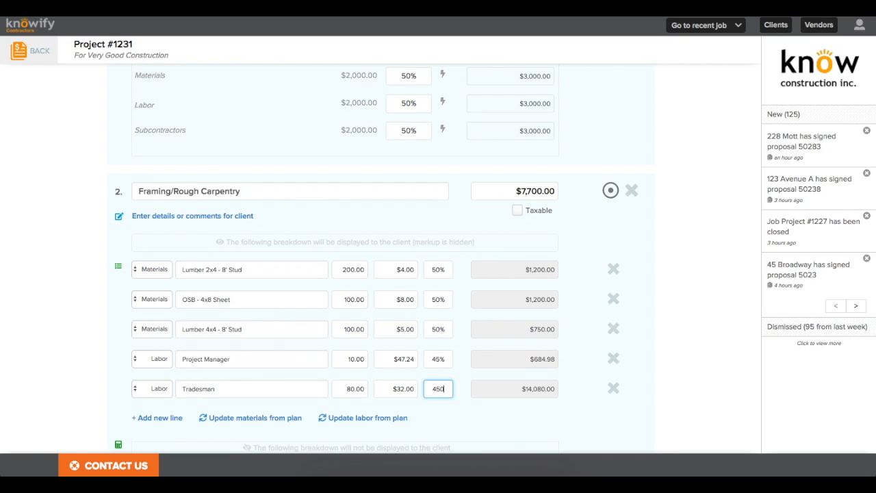
pyautogui.press('BackSpace')
pyautogui.scroll(-4, 465, 383)
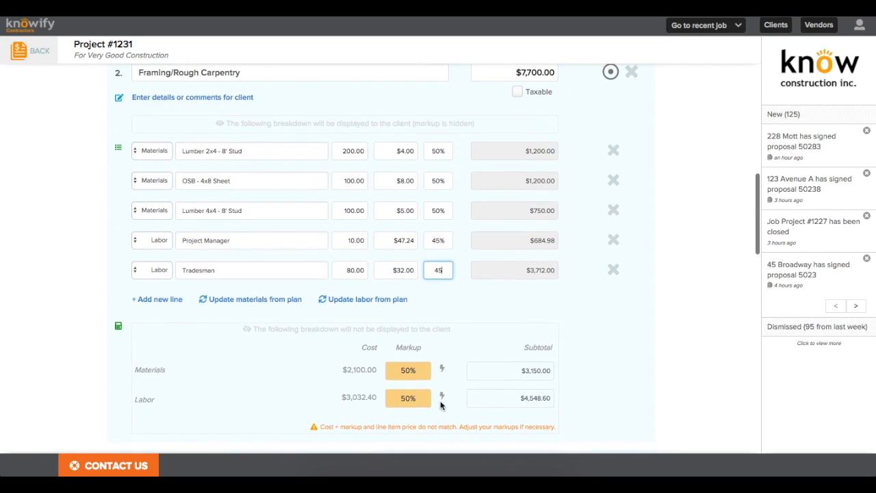
pyautogui.click(506, 397)
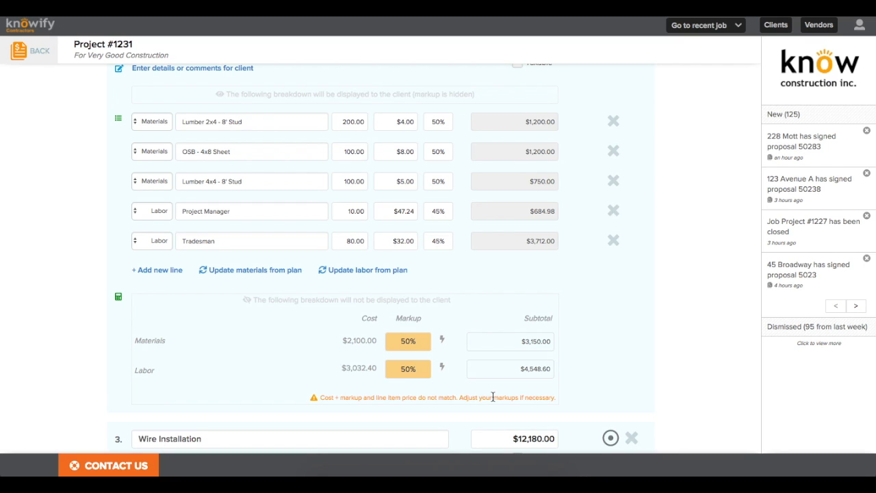
# Step: Show the Framing breakdown to the client with markup hidden, then return to Site Prep/Demolition
pyautogui.scroll(-2, 493, 397)
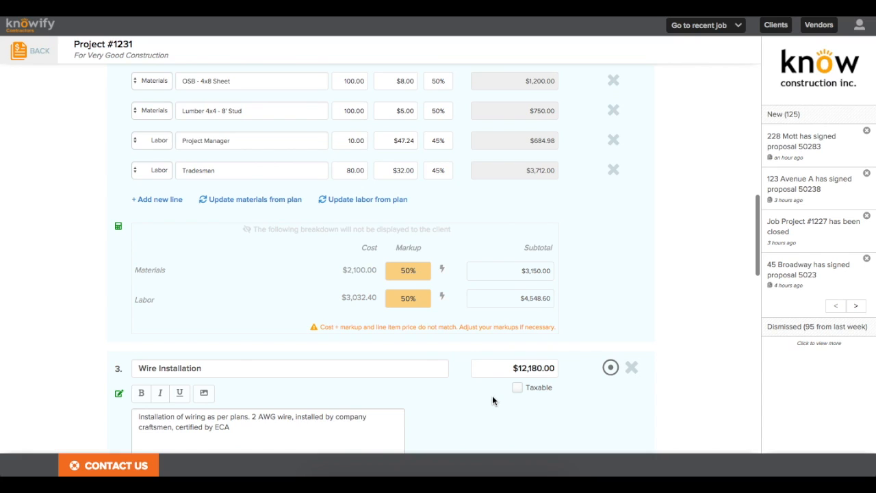
pyautogui.scroll(1, 492, 400)
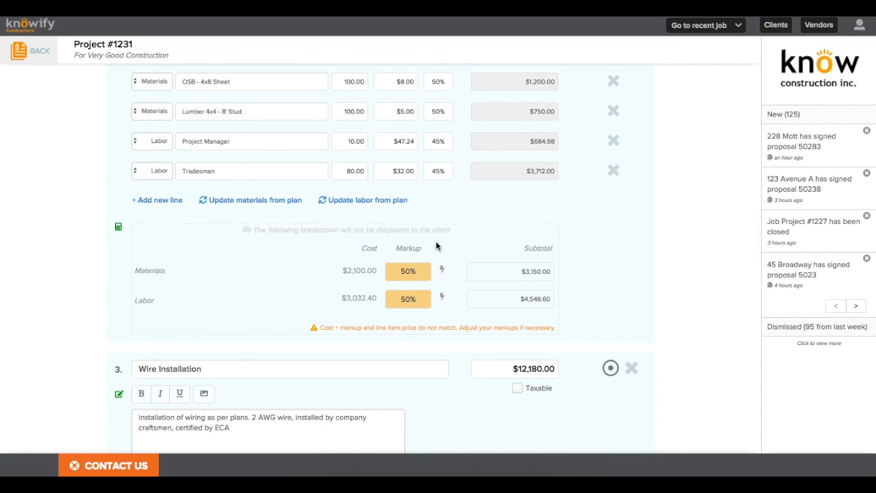
pyautogui.scroll(3, 436, 247)
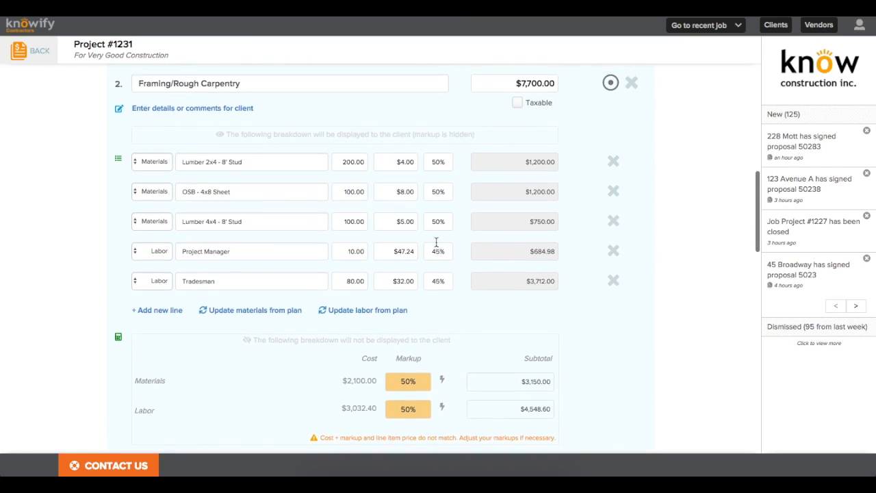
pyautogui.scroll(1, 436, 241)
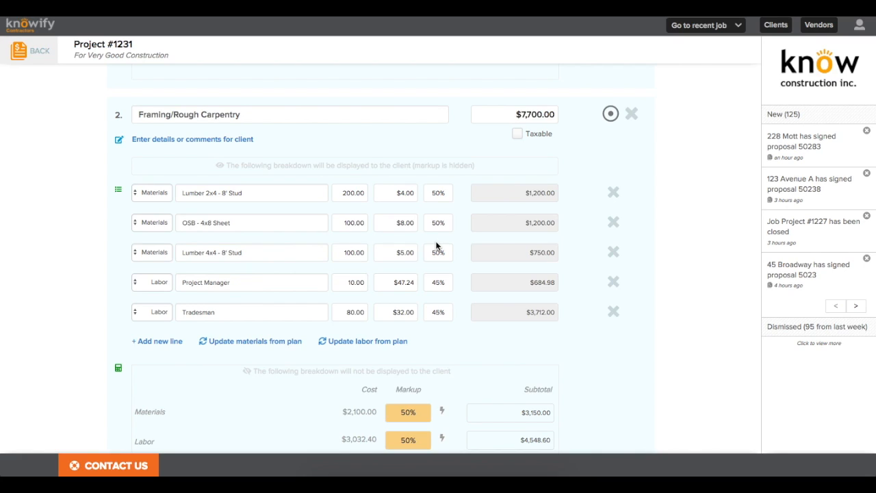
pyautogui.click(409, 174)
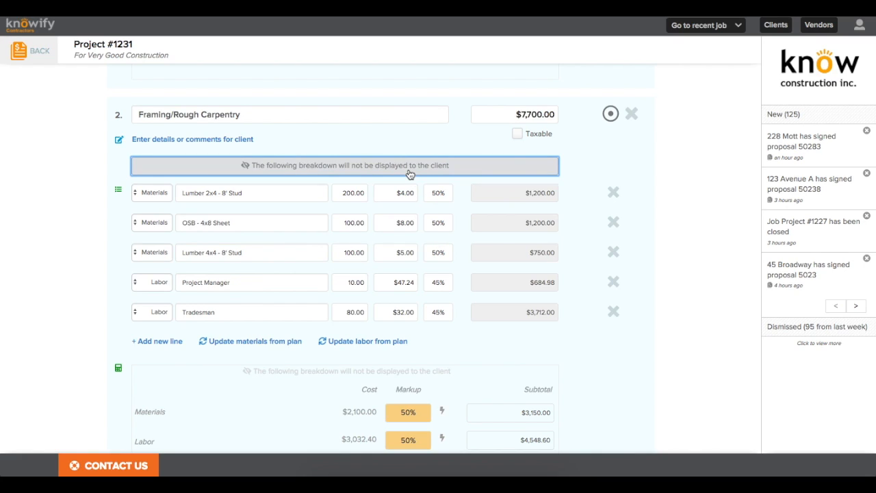
pyautogui.click(409, 174)
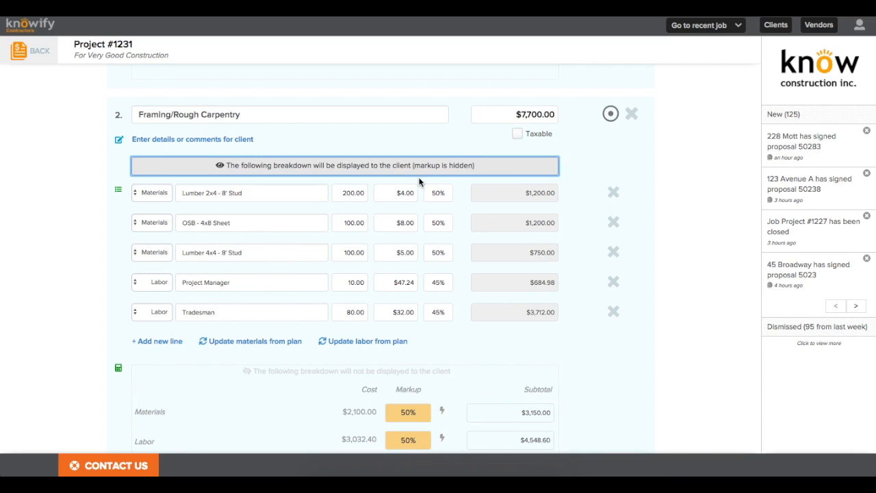
pyautogui.click(432, 189)
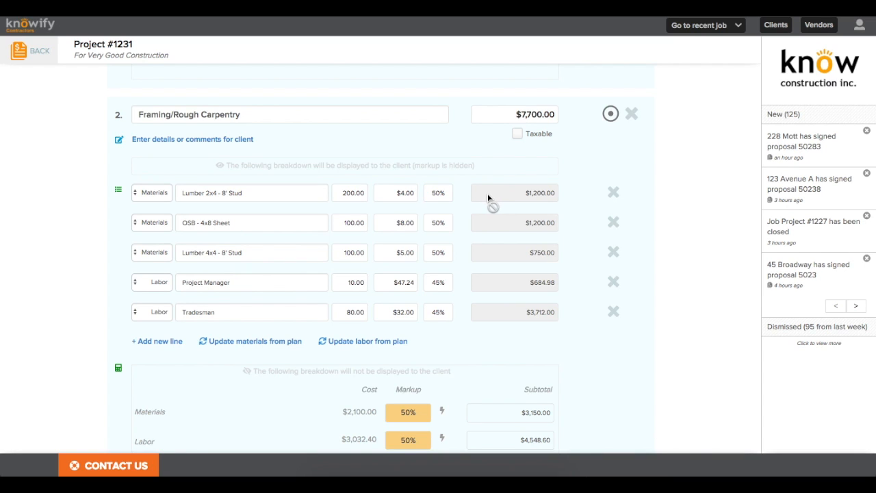
pyautogui.scroll(3, 487, 193)
pyautogui.scroll(1, 487, 198)
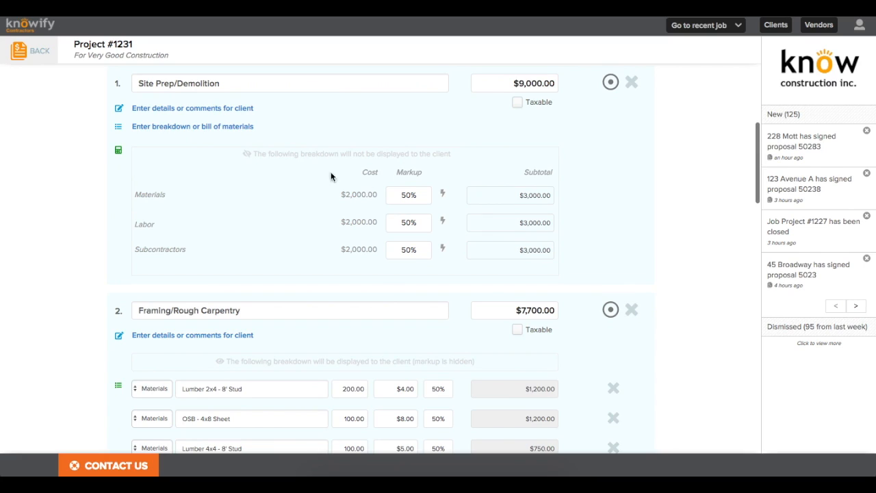
# Step: Describe Site Prep/Demolition as receiving all materials plus demolition of existing structures on site
pyautogui.click(229, 110)
pyautogui.click(240, 163)
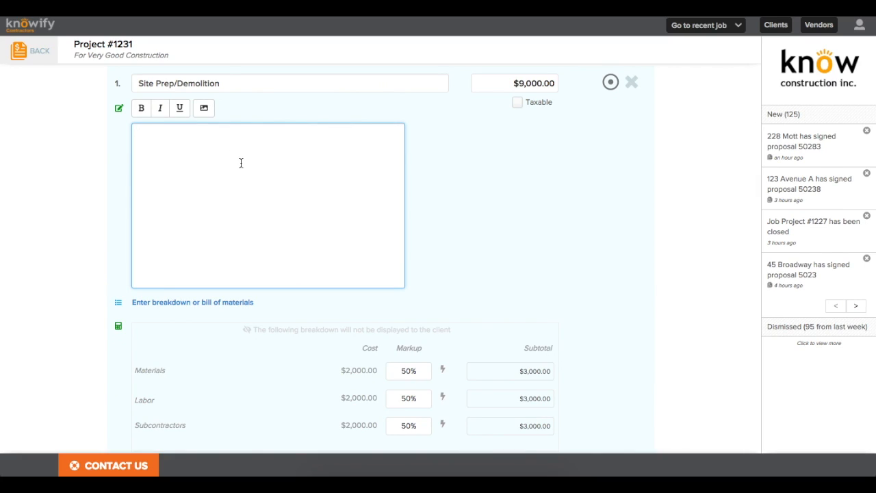
pyautogui.write('Site prep will consist of receiv')
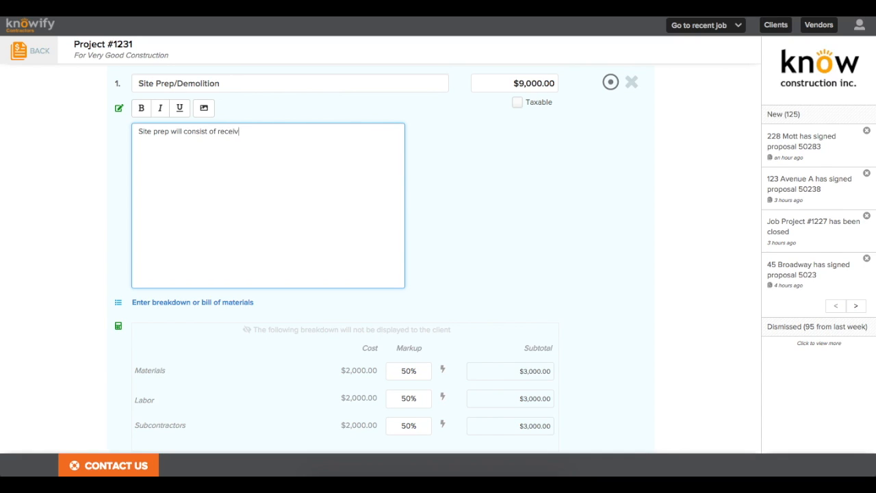
pyautogui.write('ing all materials as well as demolition o')
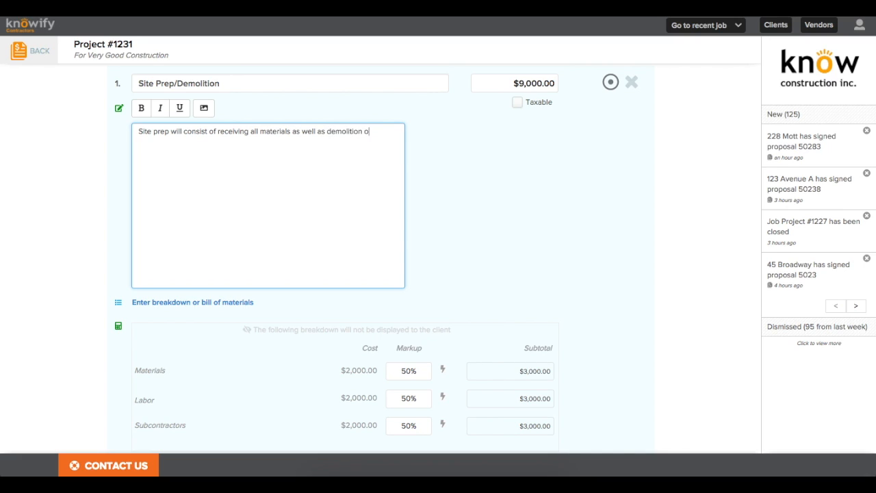
pyautogui.write('f existing structures on site')
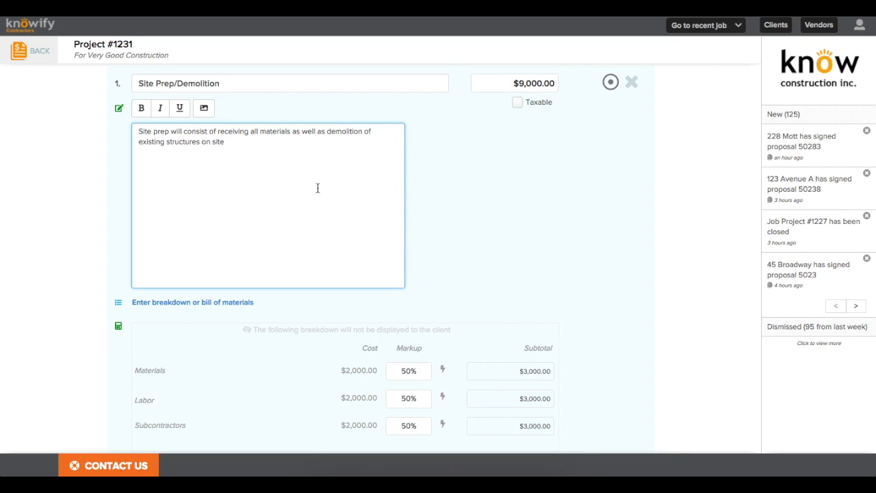
pyautogui.scroll(-10, 405, 212)
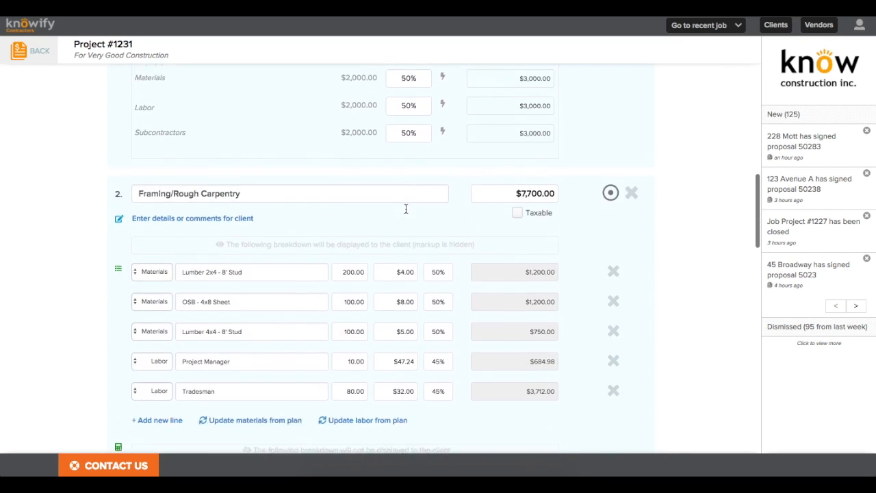
# Step: Keep the Output Style on 'Display line item subtotals' for the $28,880.00 proposal
pyautogui.scroll(-5, 405, 209)
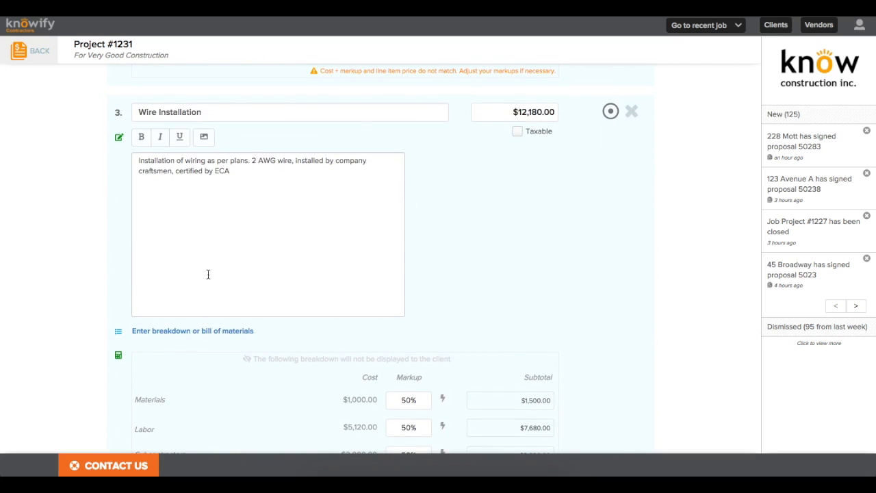
pyautogui.scroll(-8, 271, 265)
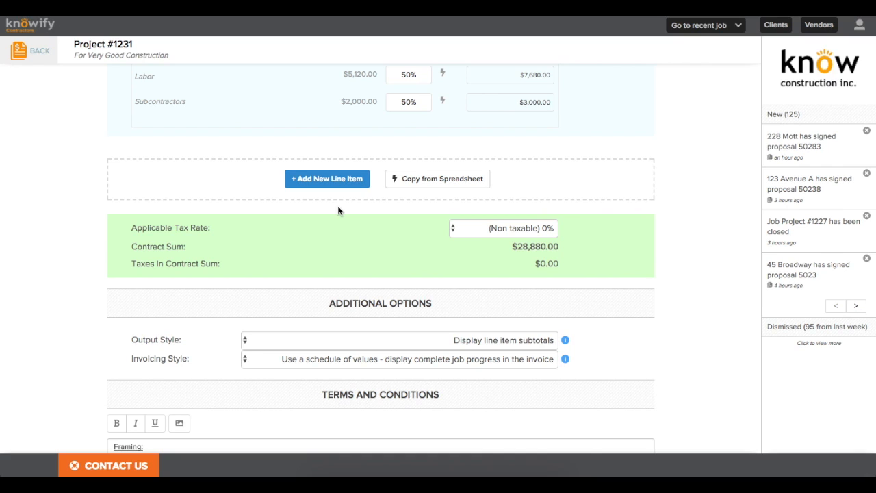
pyautogui.scroll(-5, 337, 209)
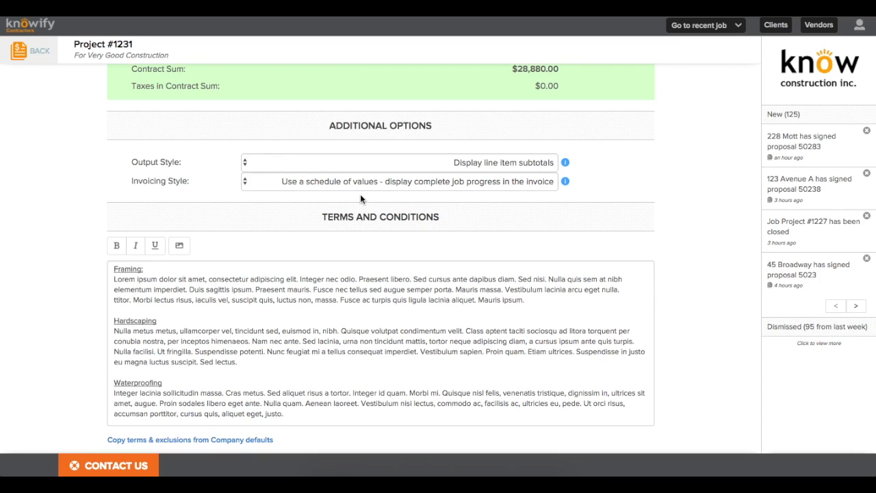
pyautogui.click(332, 167)
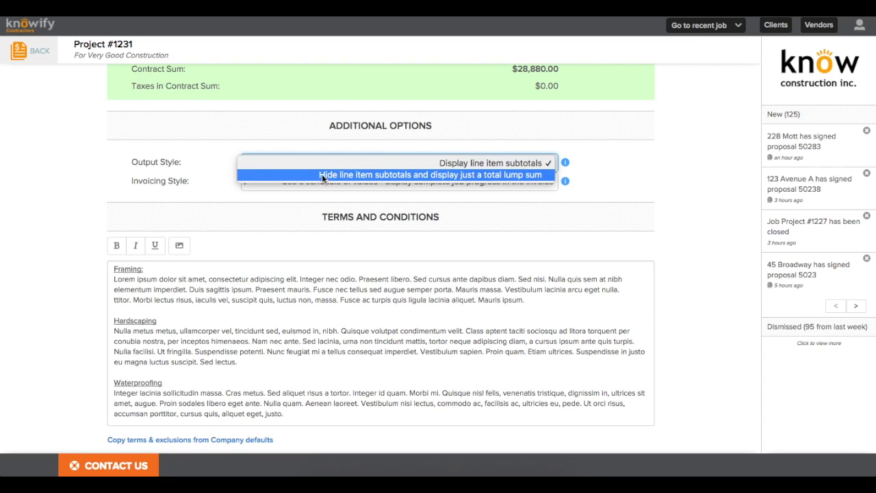
pyautogui.click(314, 151)
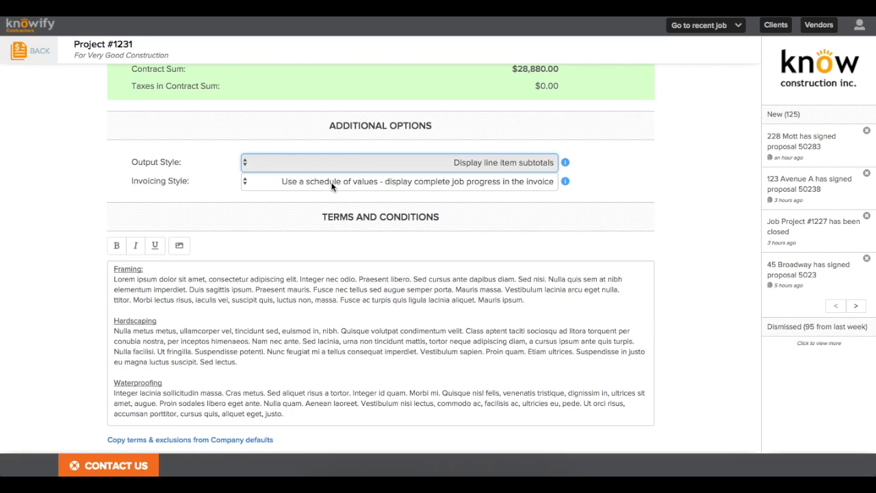
# Step: Review the Invoicing Style explanation for schedule of values invoicing
pyautogui.click(565, 180)
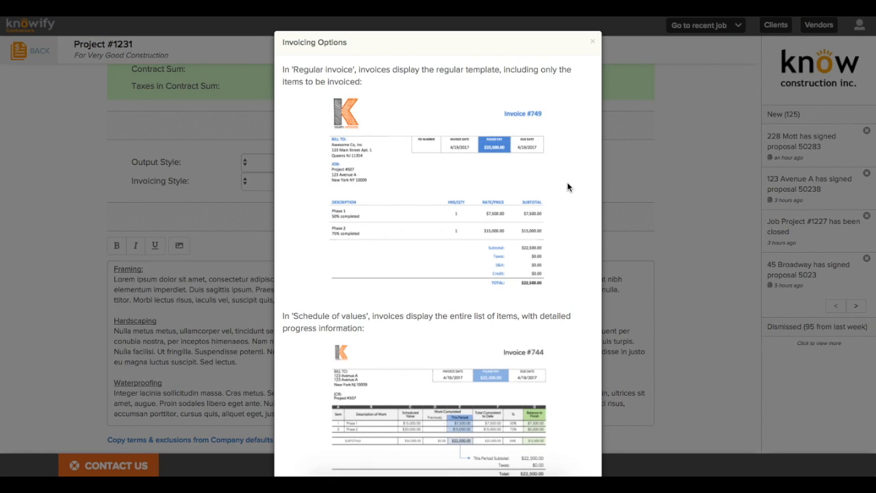
pyautogui.scroll(-2, 562, 182)
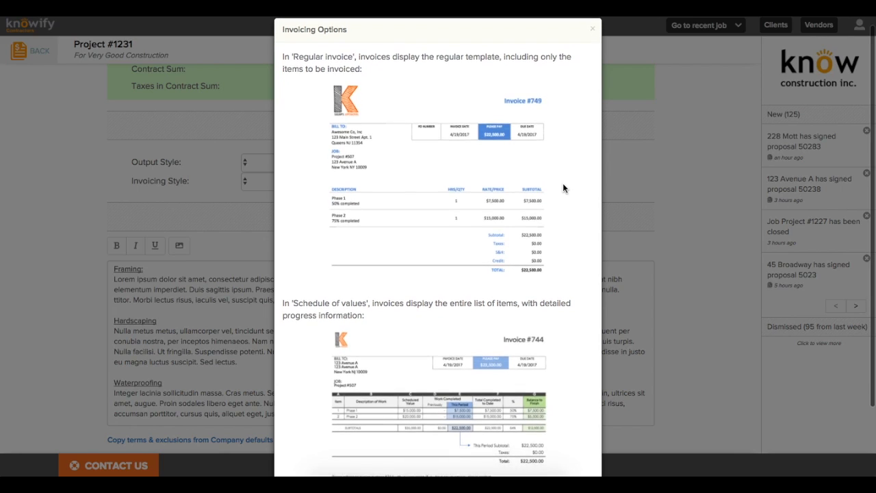
pyautogui.scroll(-2, 562, 183)
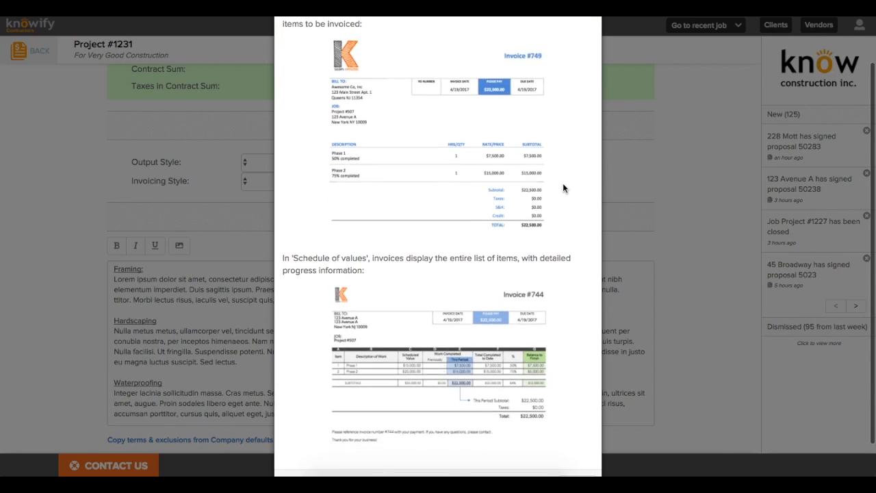
pyautogui.scroll(-1, 562, 182)
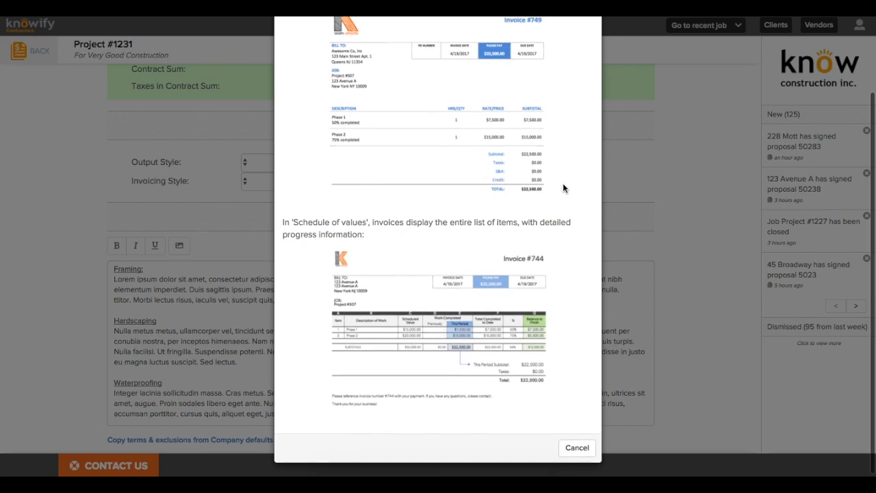
pyautogui.scroll(2, 563, 182)
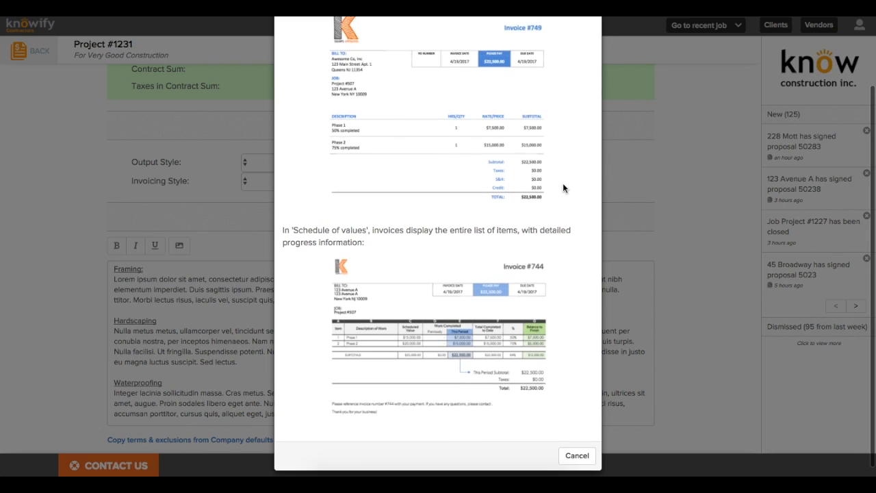
pyautogui.scroll(3, 562, 183)
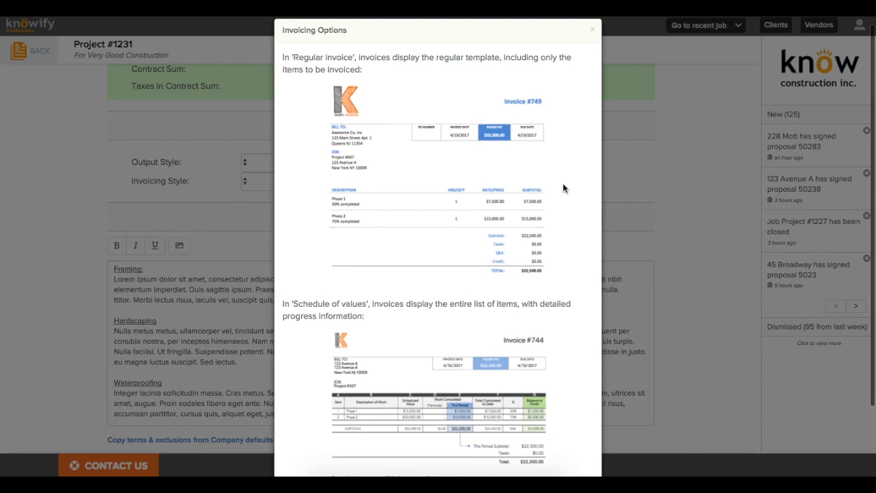
pyautogui.press('Escape')
# Step: Select the entire Terms and Conditions text for replacement
pyautogui.scroll(-1, 562, 182)
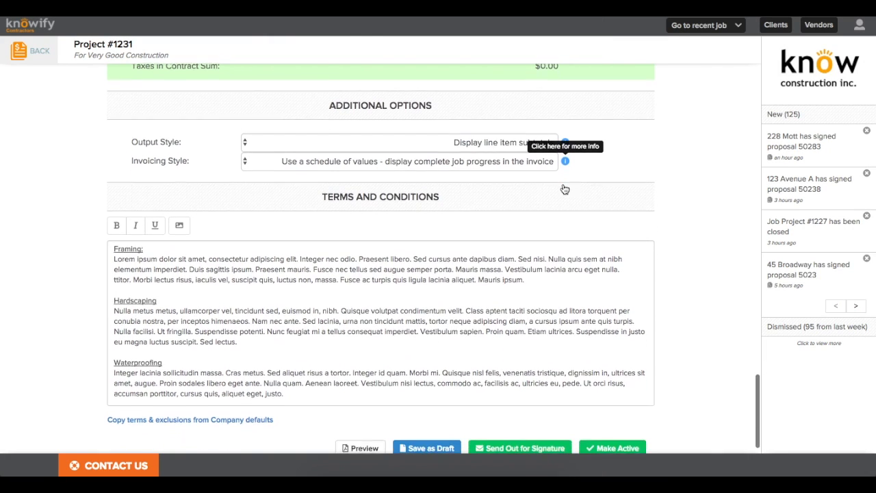
pyautogui.click(333, 378)
pyautogui.moveTo(332, 377); pyautogui.dragTo(323, 220)
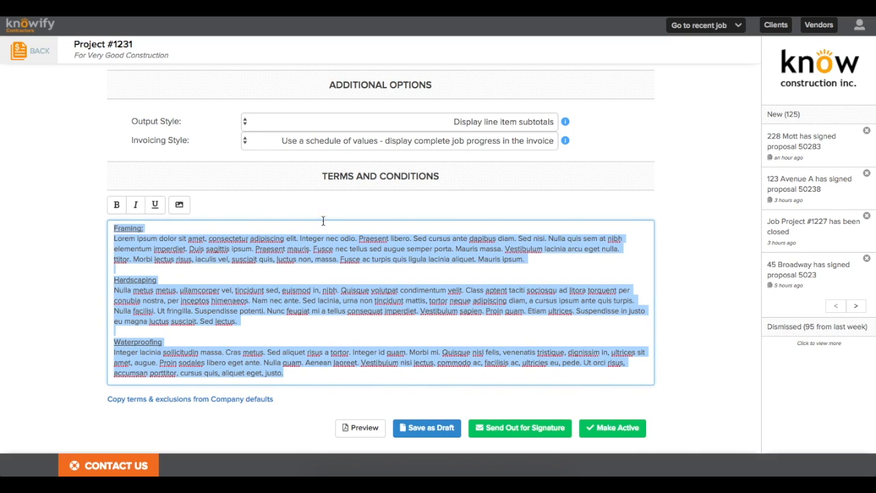
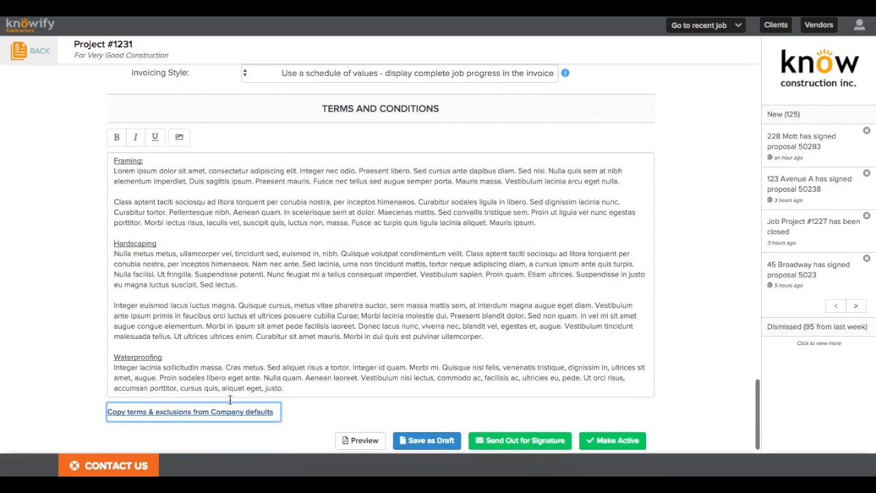
# Step: Save the terms and conditions edits and bring up the two-page Project #1231 proposal preview
pyautogui.click(242, 417)
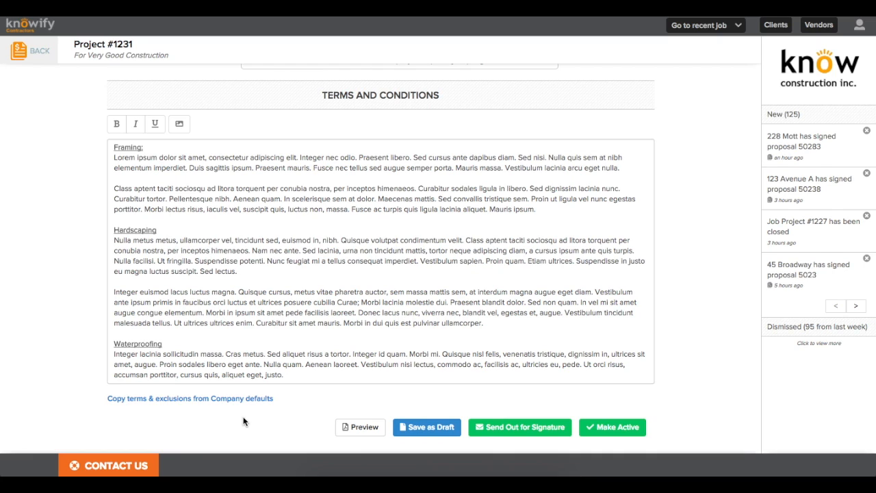
pyautogui.click(350, 428)
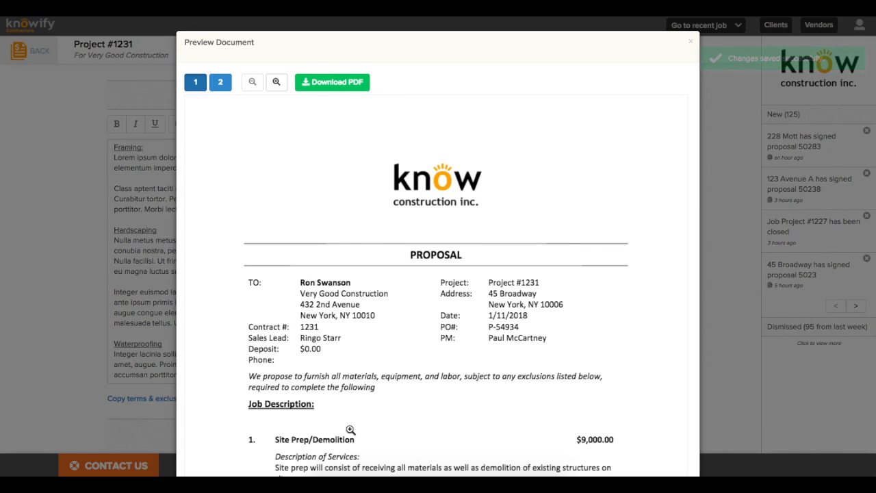
pyautogui.scroll(-3, 349, 429)
pyautogui.scroll(-5, 350, 429)
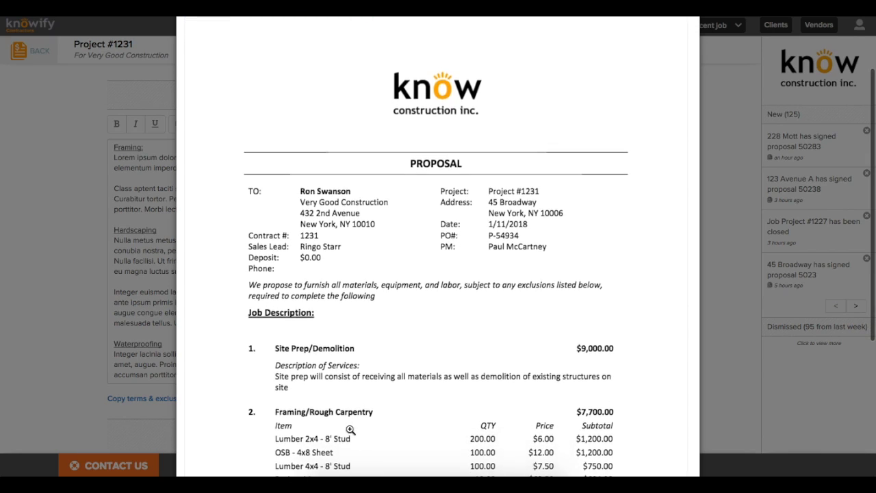
pyautogui.scroll(-5, 350, 429)
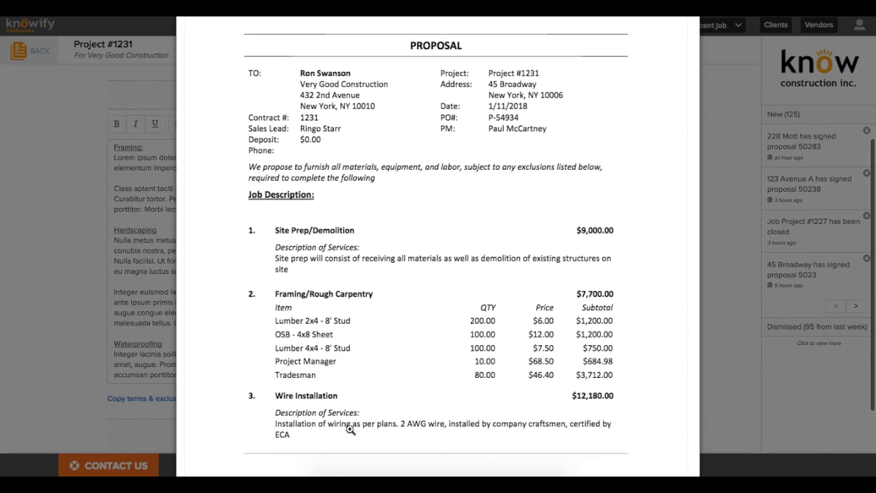
pyautogui.scroll(-1, 349, 429)
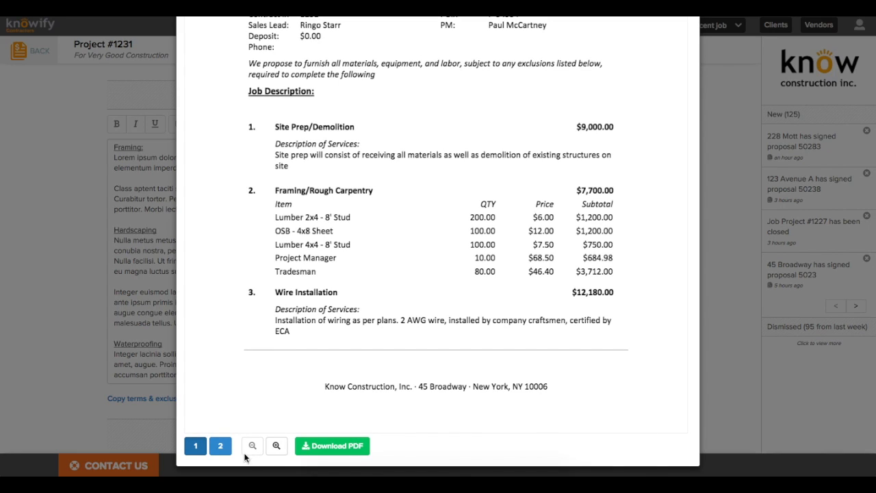
pyautogui.click(221, 449)
pyautogui.scroll(7, 225, 454)
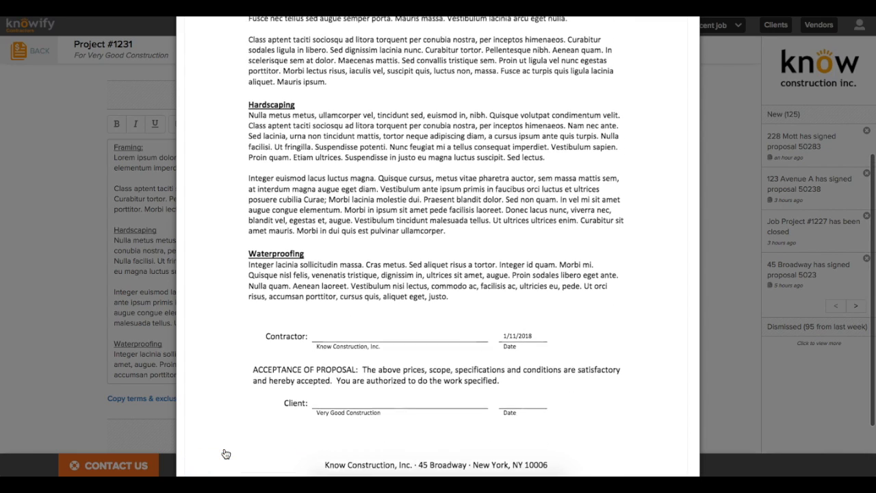
pyautogui.scroll(6, 225, 449)
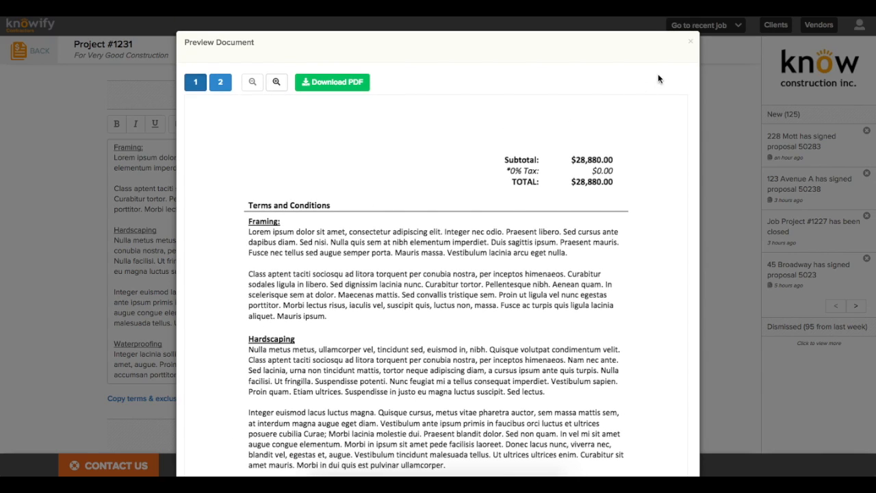
pyautogui.click(690, 42)
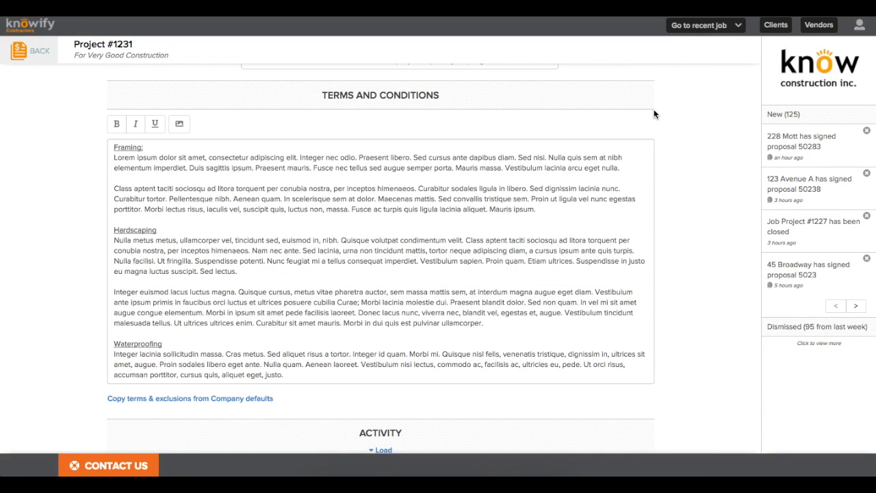
# Step: Send the $28,880.00 proposal for e-signature to a replacement recipient e-mail address
pyautogui.scroll(-2, 650, 116)
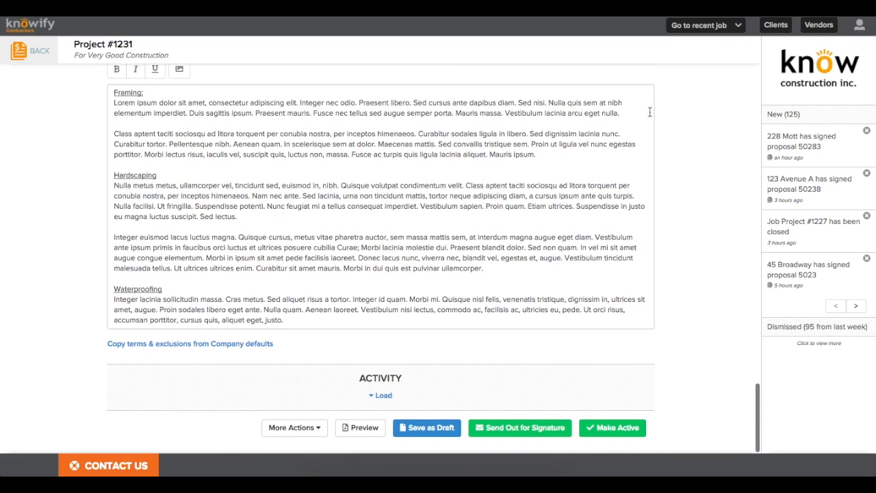
pyautogui.click(518, 425)
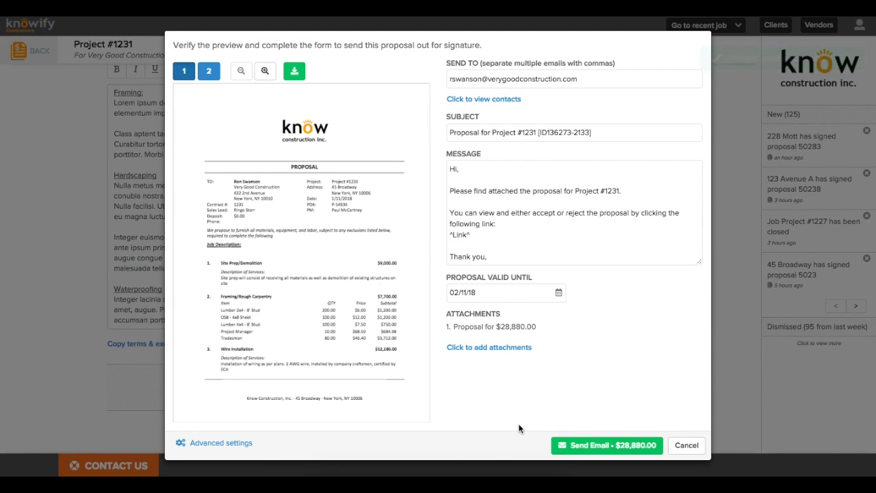
pyautogui.moveTo(621, 82); pyautogui.dragTo(618, 63)
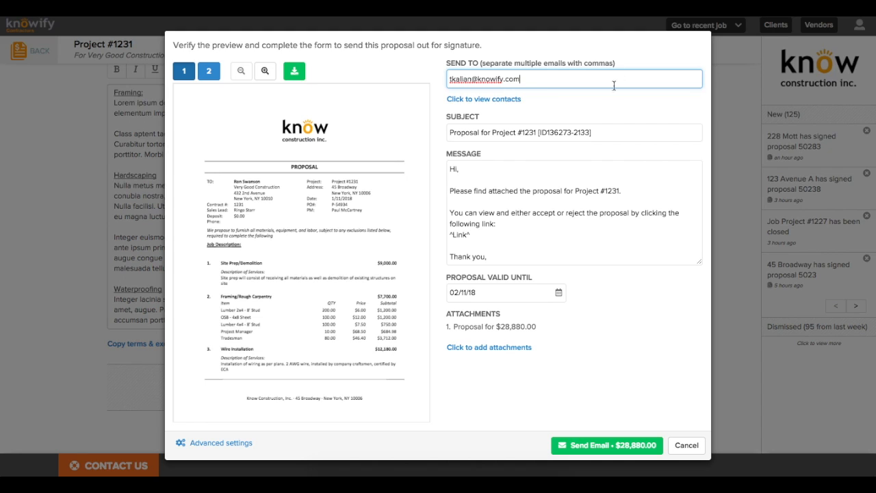
pyautogui.click(587, 443)
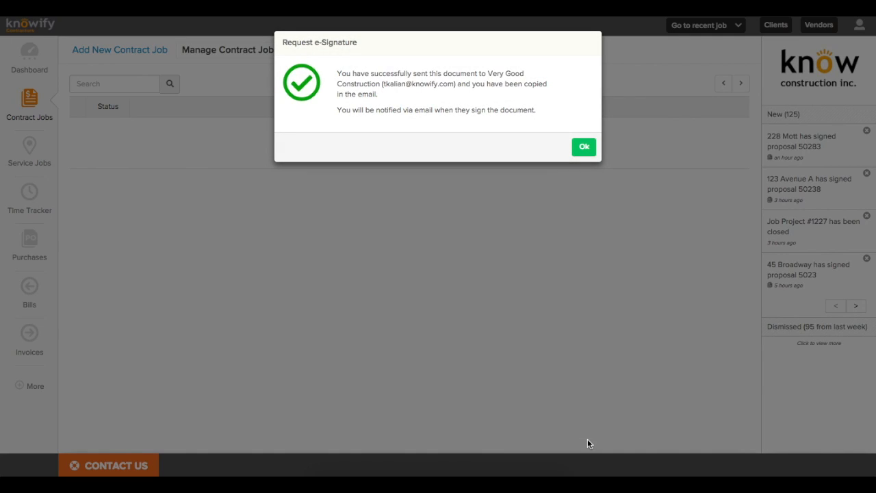
pyautogui.click(578, 149)
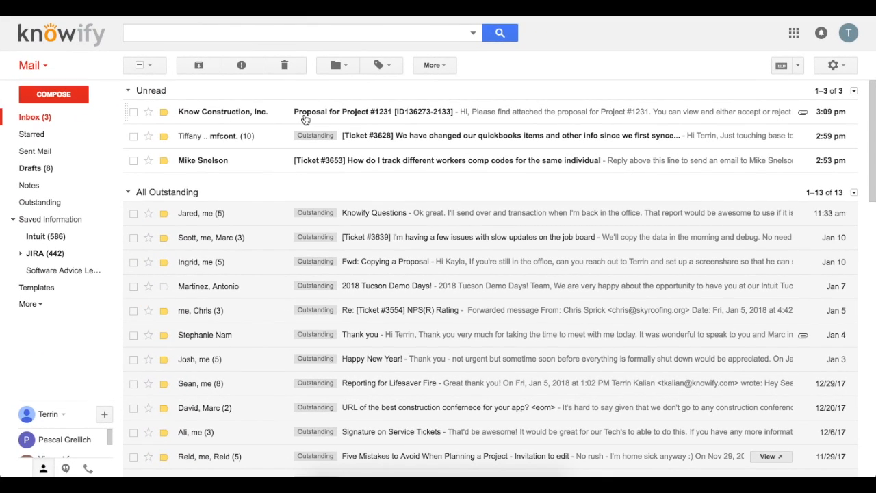
# Step: Open the 'Proposal for Project #1231' email and follow its view-and-sign link
pyautogui.click(328, 114)
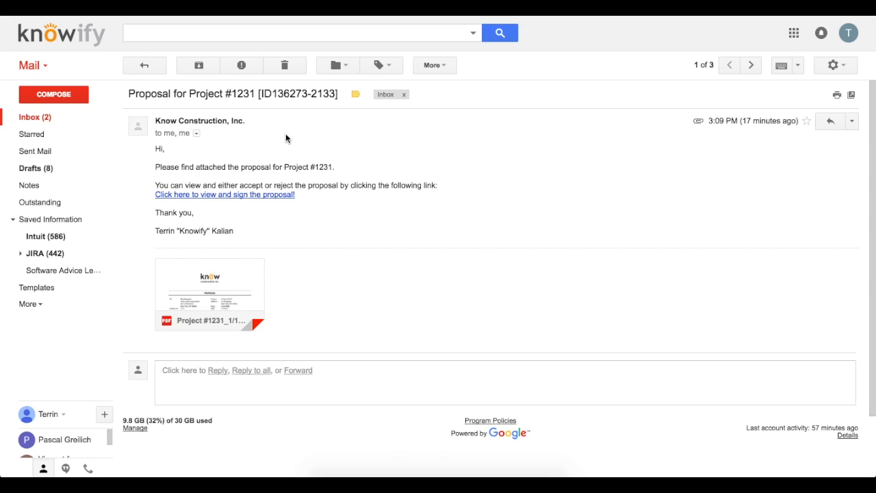
pyautogui.click(217, 196)
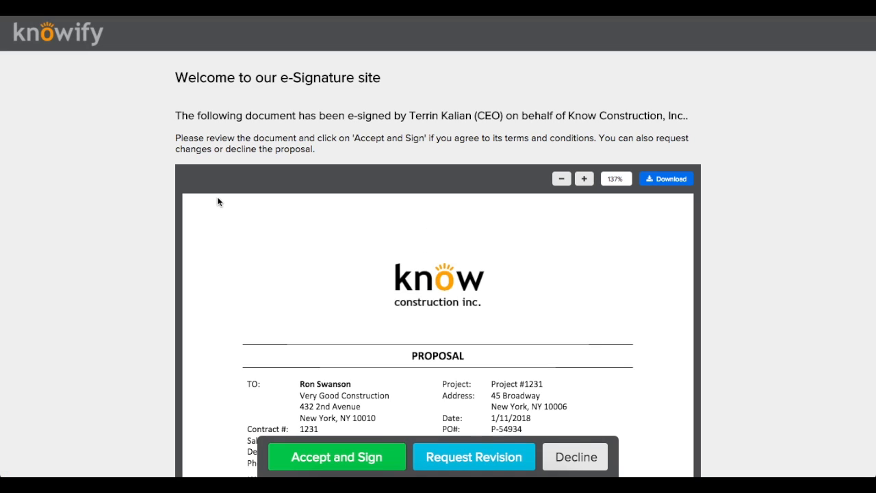
# Step: Accept and sign the proposal with the client's full name and title Owner/CEO
pyautogui.scroll(-3, 217, 198)
pyautogui.scroll(-4, 217, 201)
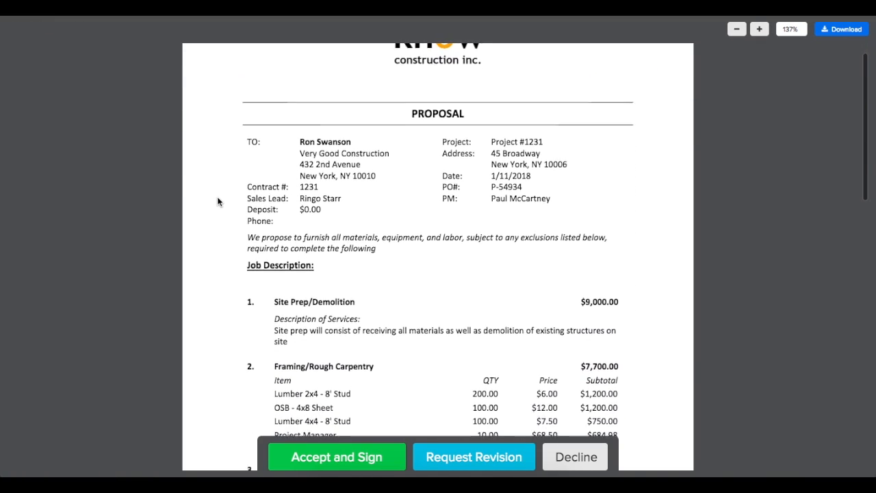
pyautogui.scroll(-3, 218, 201)
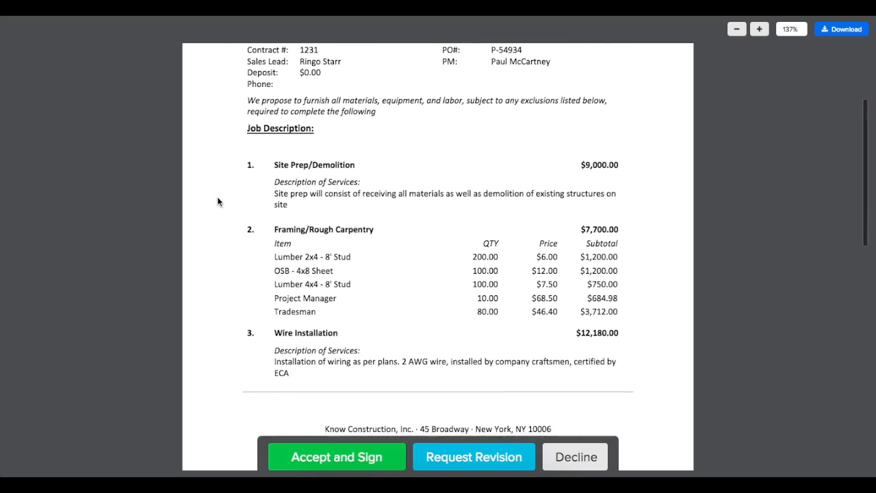
pyautogui.scroll(3, 217, 200)
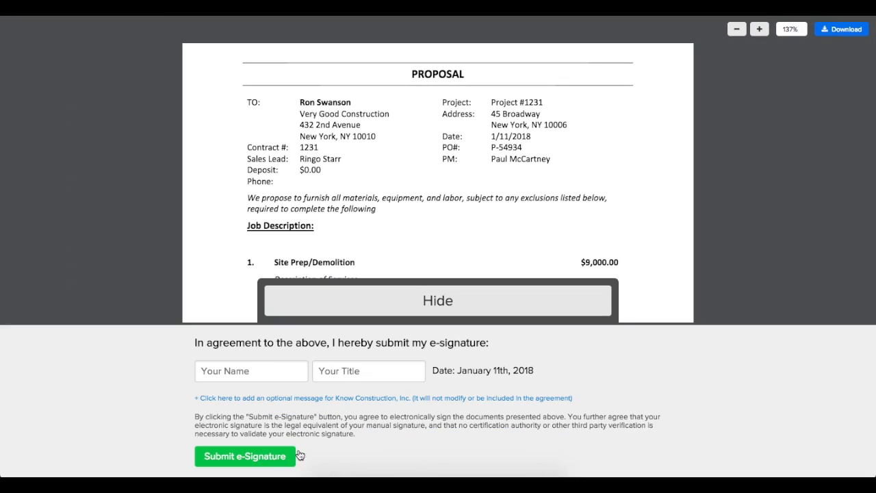
pyautogui.click(263, 371)
pyautogui.write('Ron Swanson')
pyautogui.press('Tab')
pyautogui.write('W')
pyautogui.press('BackSpace')
pyautogui.write('Owner/CEO')
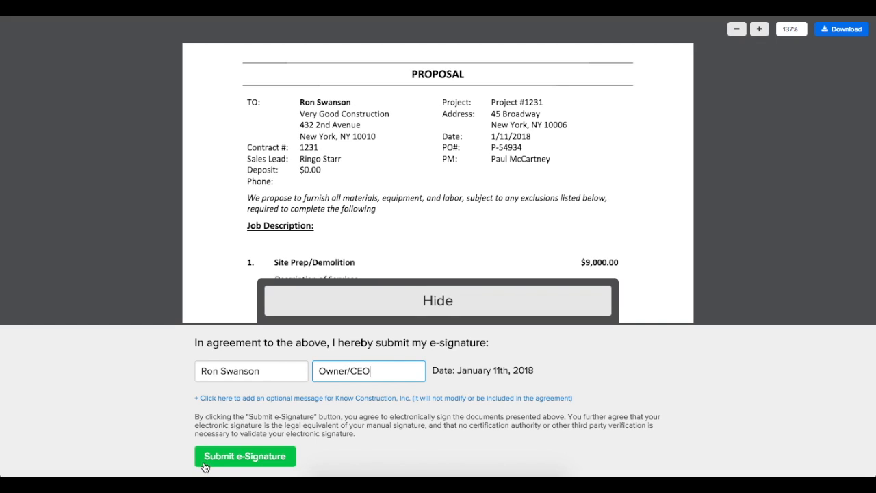
# Step: Add the message 'this proposal looks great, we love your software!' and submit the e-signature
pyautogui.click(208, 398)
pyautogui.click(208, 401)
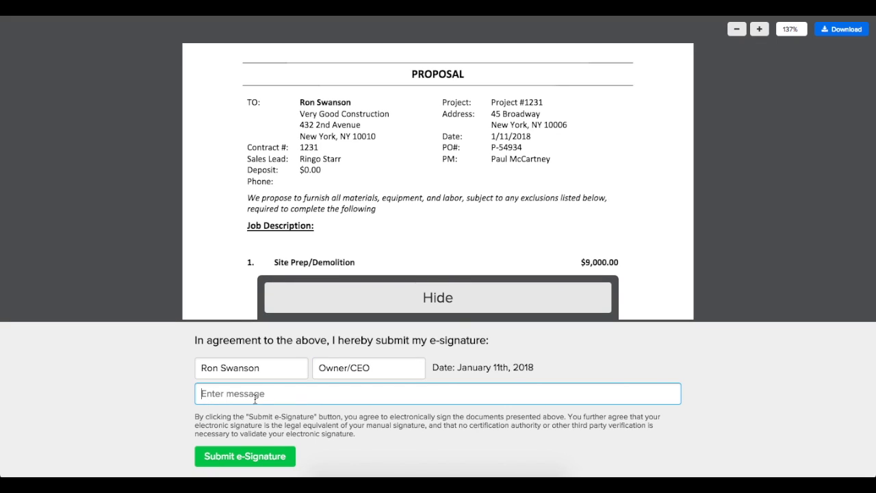
pyautogui.write('this proposal looks great, ')
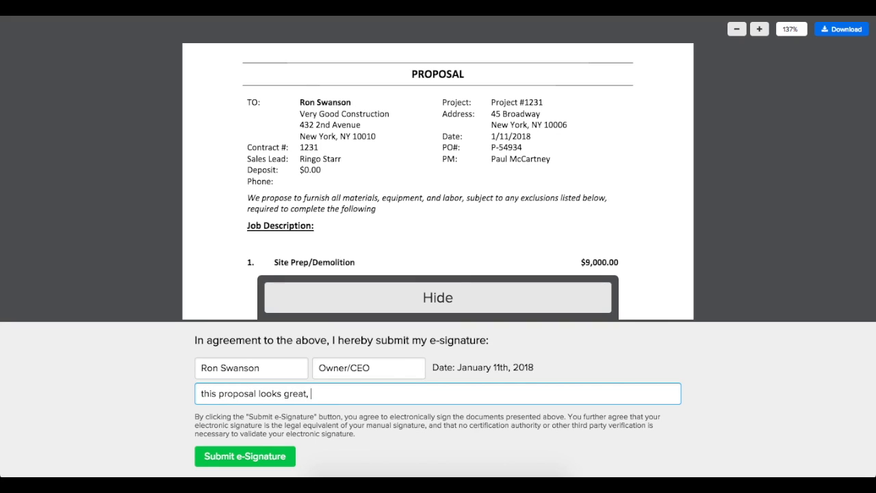
pyautogui.write('we love your software!')
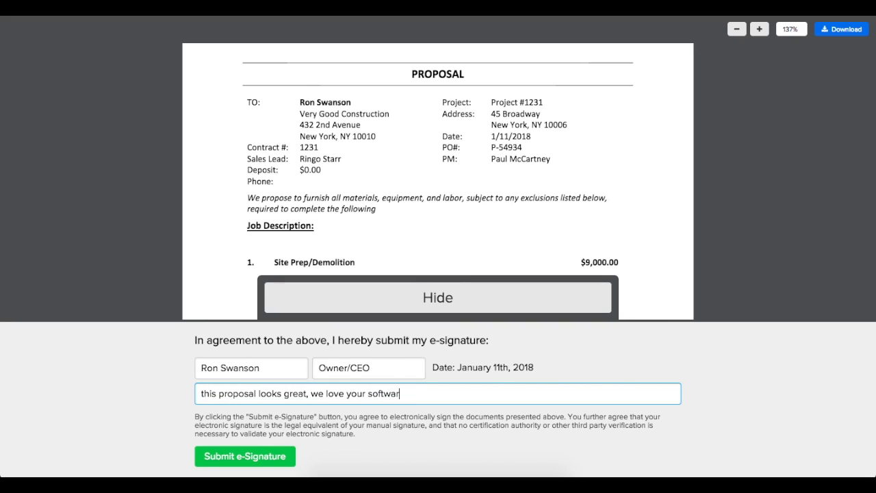
pyautogui.click(211, 453)
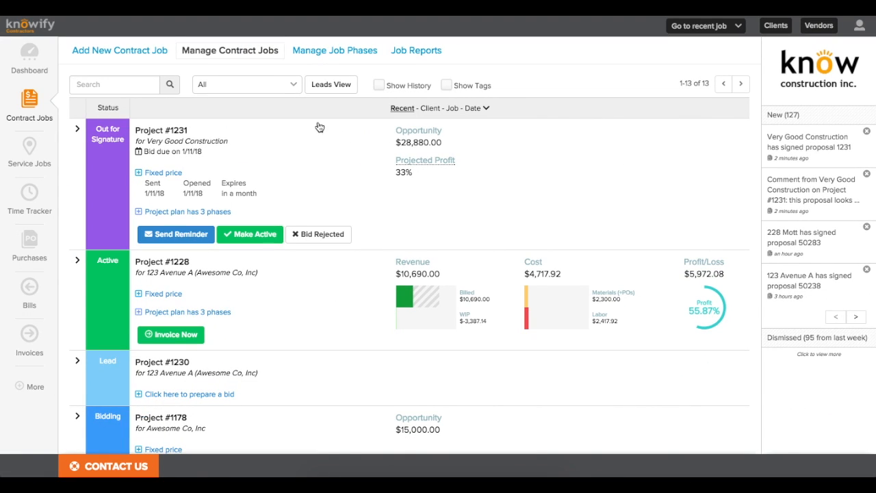
# Step: Make Project #1231 Active and open its three-phase plan with phase budgets
pyautogui.click(240, 55)
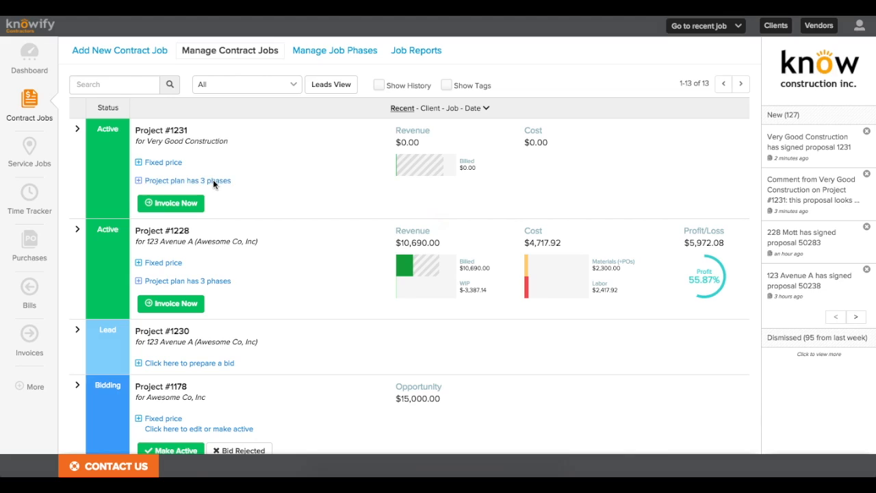
pyautogui.click(213, 179)
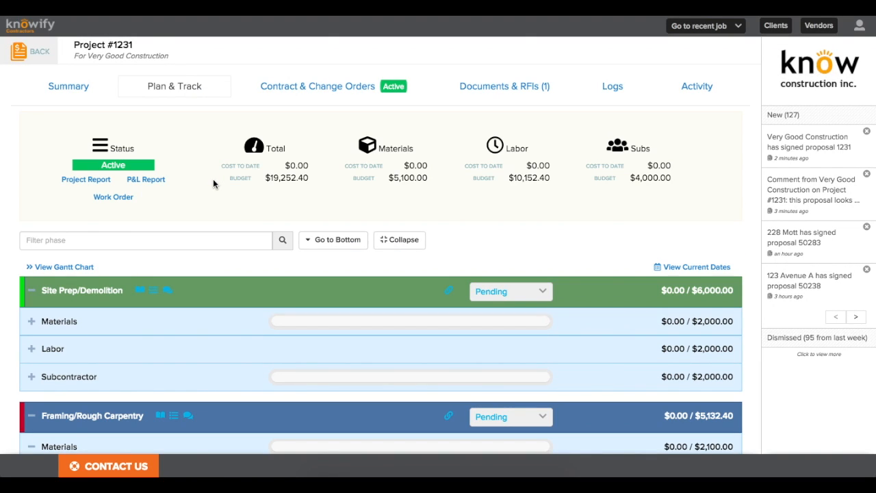
# Step: Begin a purchase order from the Framing/Rough Carpentry 2x4 and 4x4 lumber items
pyautogui.moveTo(219, 165); pyautogui.dragTo(311, 163)
pyautogui.click(310, 163)
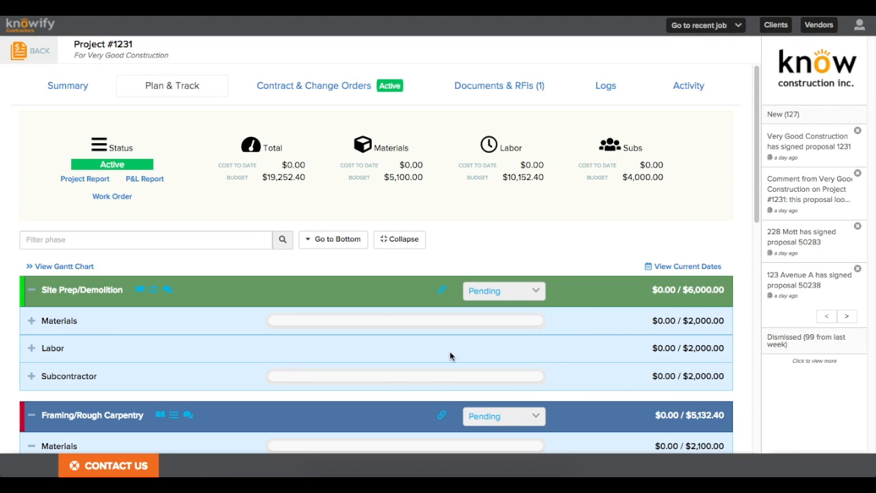
pyautogui.scroll(-4, 214, 345)
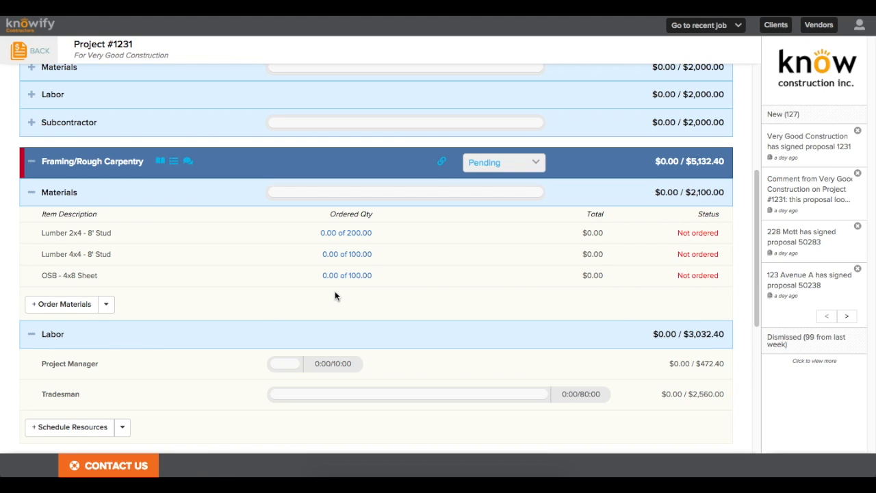
pyautogui.click(76, 306)
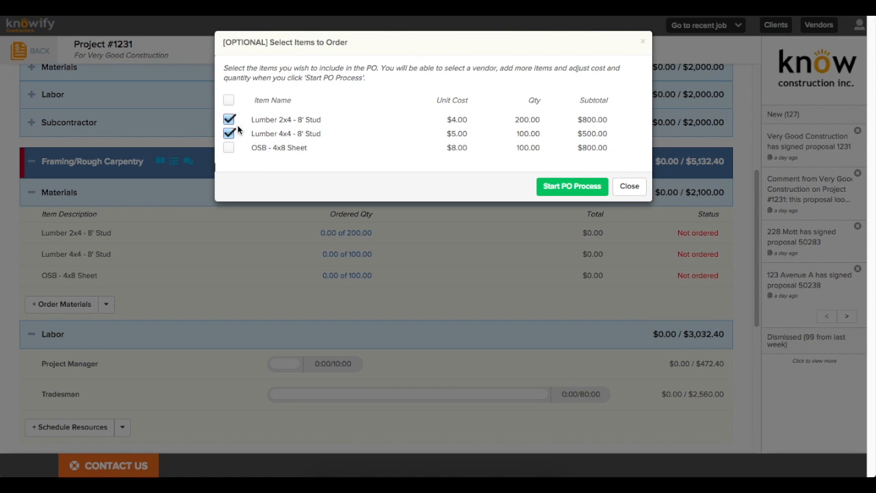
pyautogui.click(580, 186)
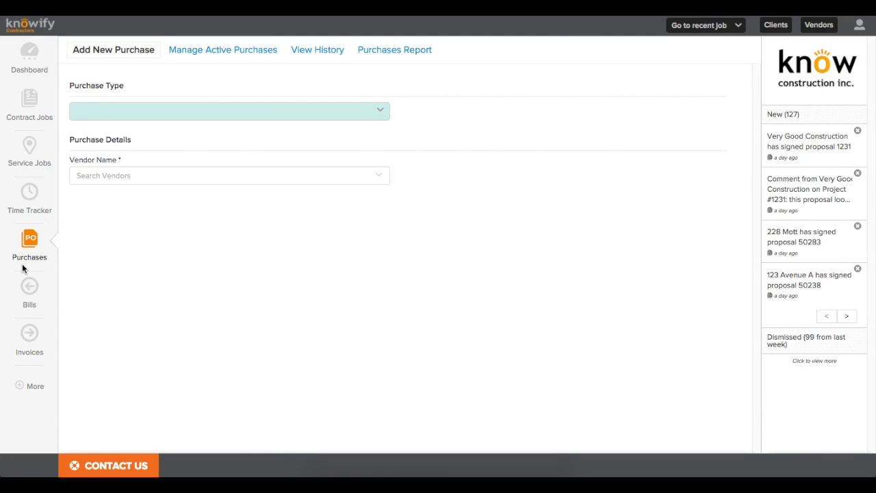
# Step: Make it a vendor-invoiced purchase order from Woodhaven Lumber
pyautogui.click(362, 110)
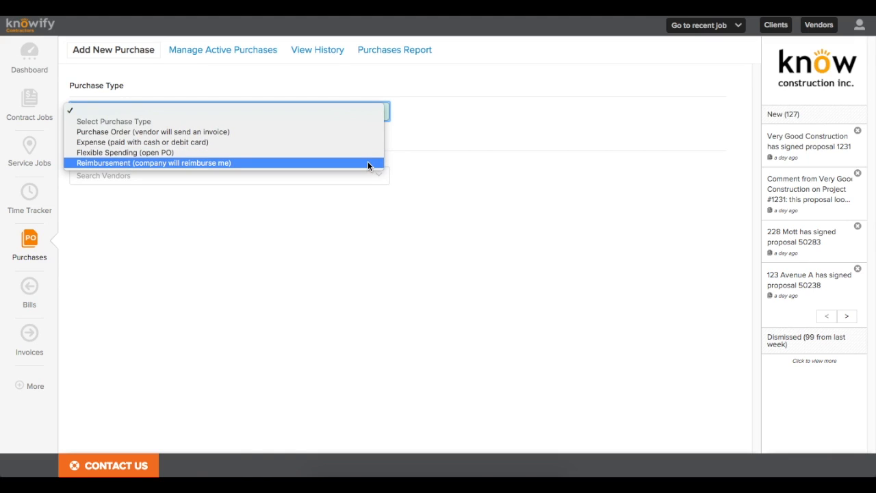
pyautogui.click(336, 132)
pyautogui.click(321, 174)
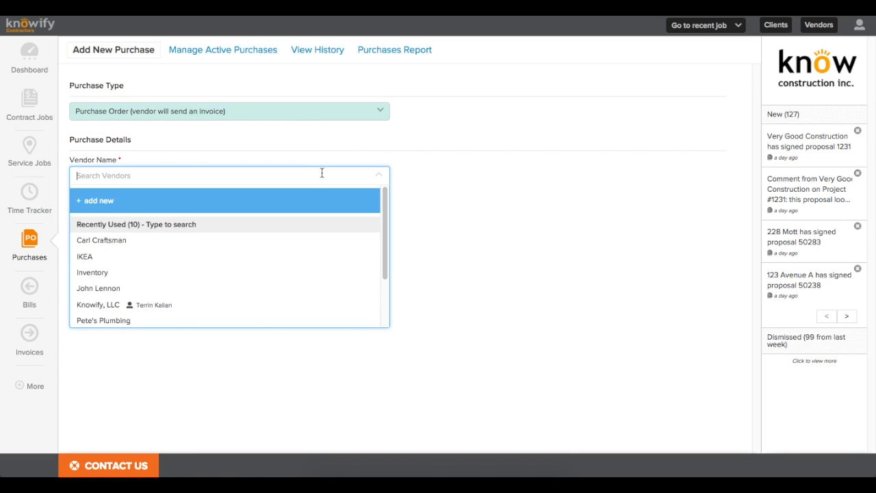
pyautogui.write('wood')
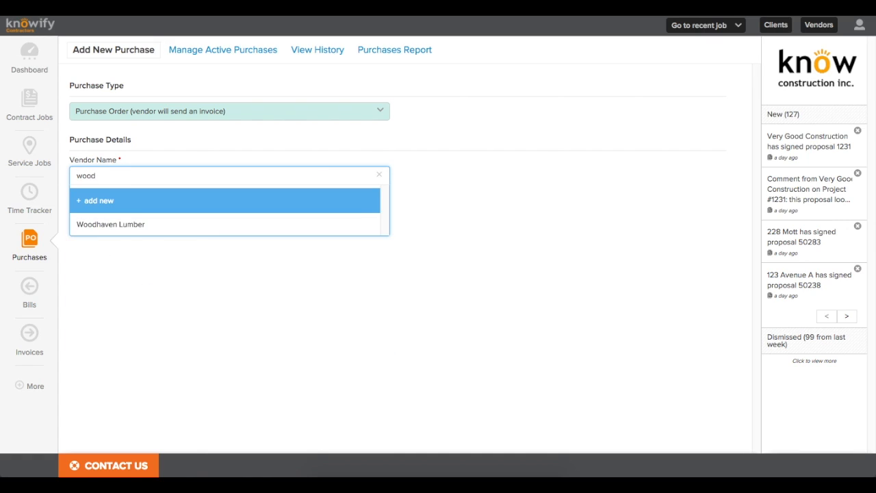
pyautogui.click(182, 226)
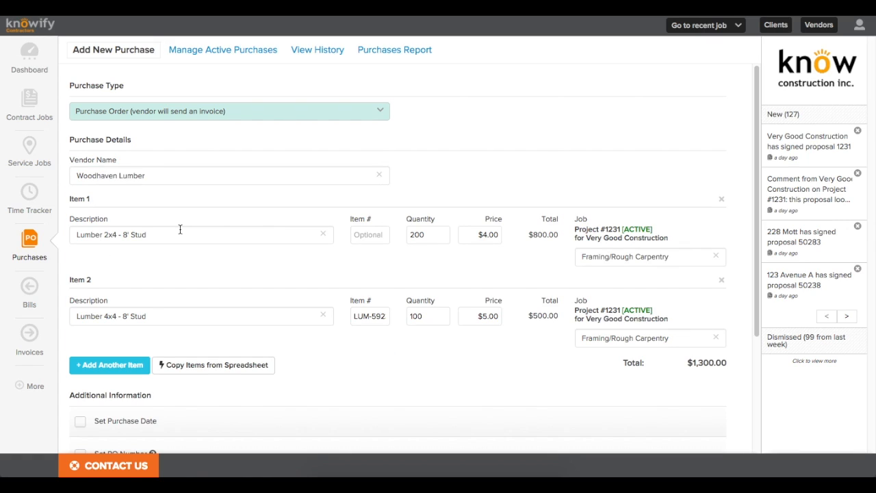
# Step: Change Item 1's quantity from 200 to 150 and submit the $1,100 order
pyautogui.scroll(-1, 214, 238)
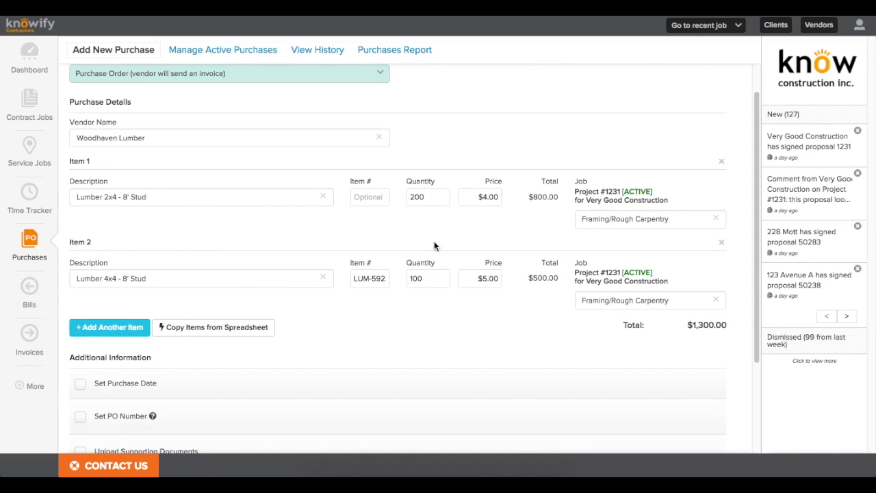
pyautogui.moveTo(427, 198); pyautogui.dragTo(405, 199)
pyautogui.write('150')
pyautogui.scroll(-2, 116, 262)
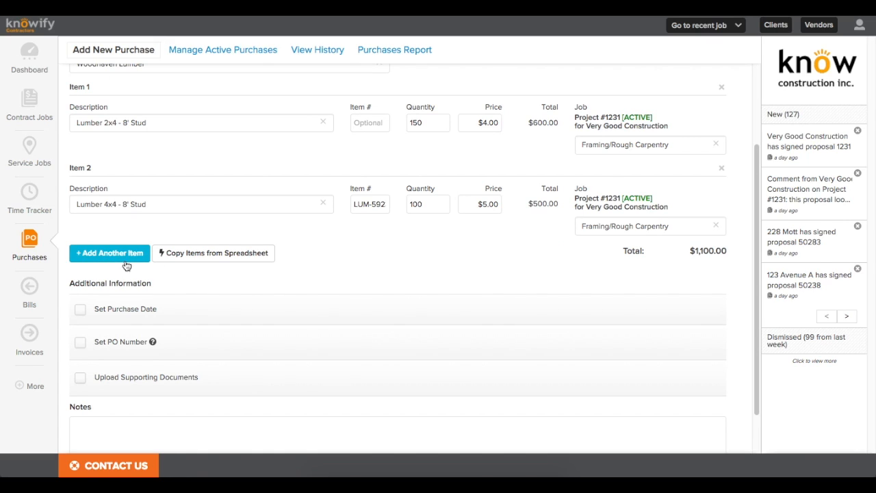
pyautogui.scroll(-2, 96, 263)
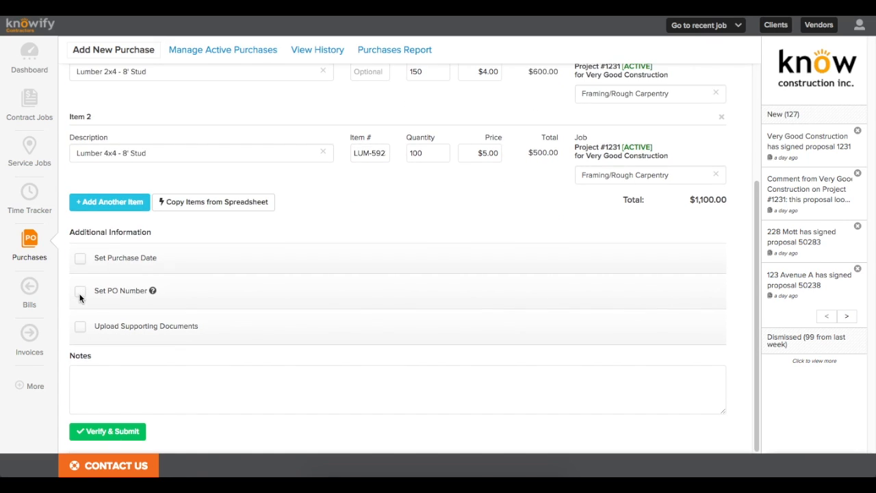
pyautogui.click(80, 293)
pyautogui.click(80, 292)
pyautogui.click(104, 432)
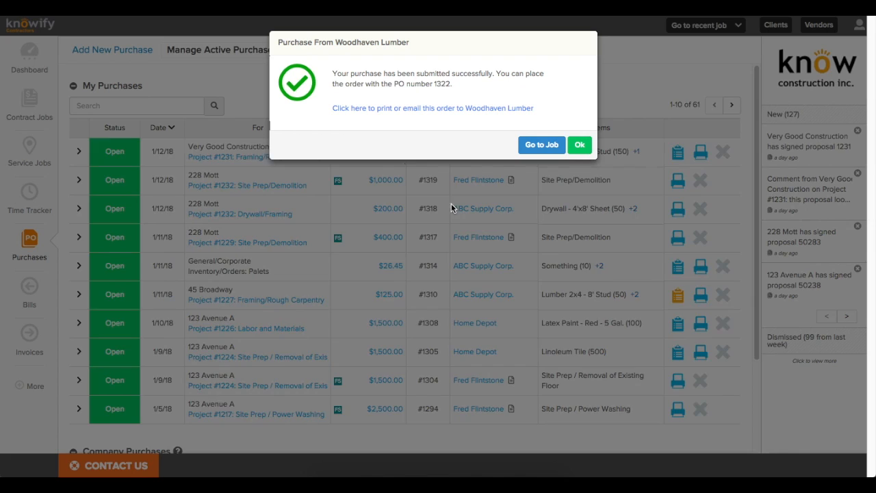
# Step: Preview PO 1322 with the note 'Please provide pricing for delivery by Monday morning at 9am' and no prices
pyautogui.rightClick(457, 109)
pyautogui.click(447, 105)
pyautogui.click(448, 104)
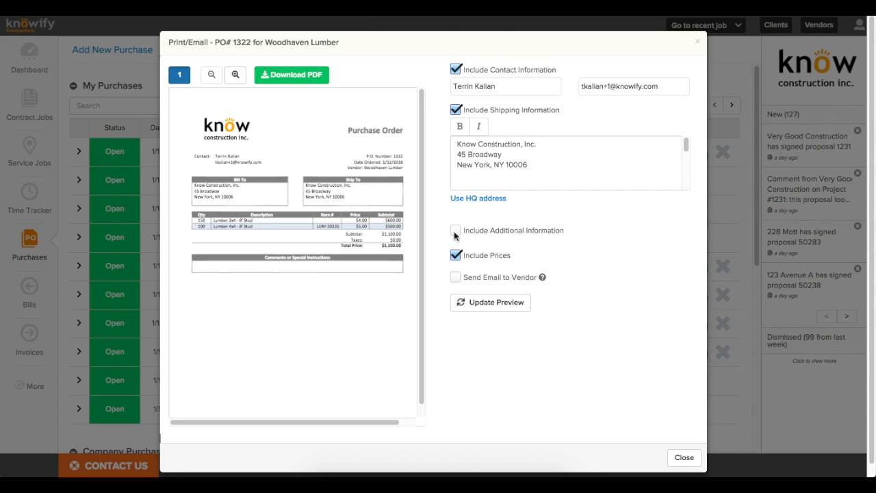
pyautogui.click(455, 231)
pyautogui.click(489, 280)
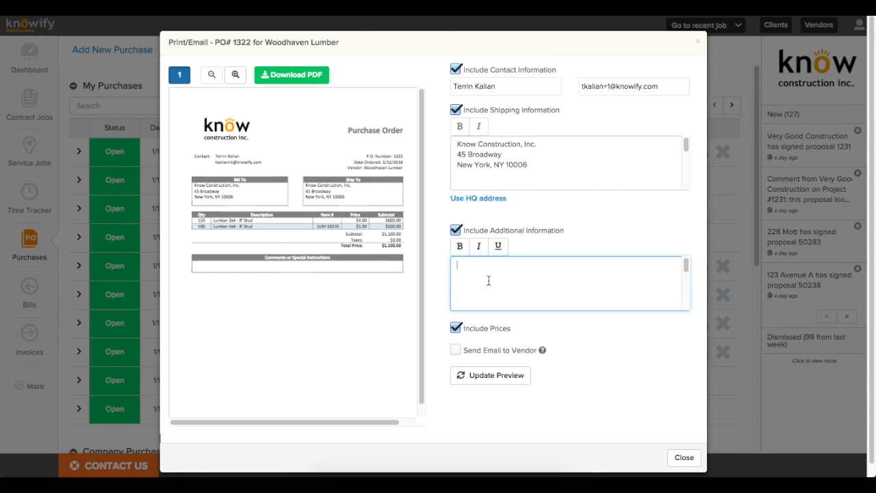
pyautogui.write('Please provide pricing for delivery by Mond')
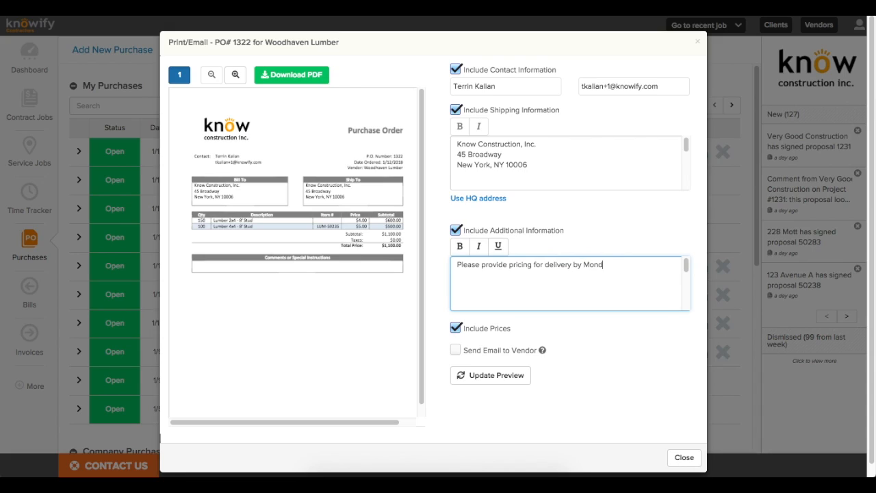
pyautogui.write('ay morning at 9am')
pyautogui.click(457, 327)
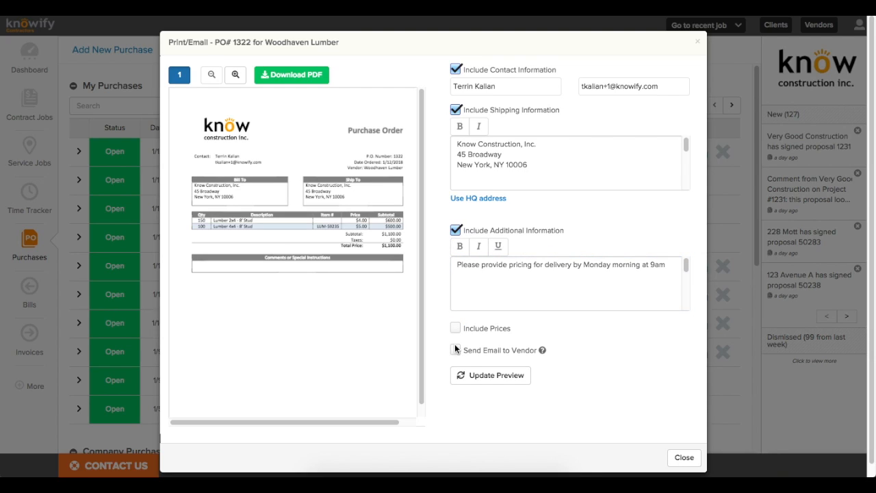
pyautogui.click(468, 376)
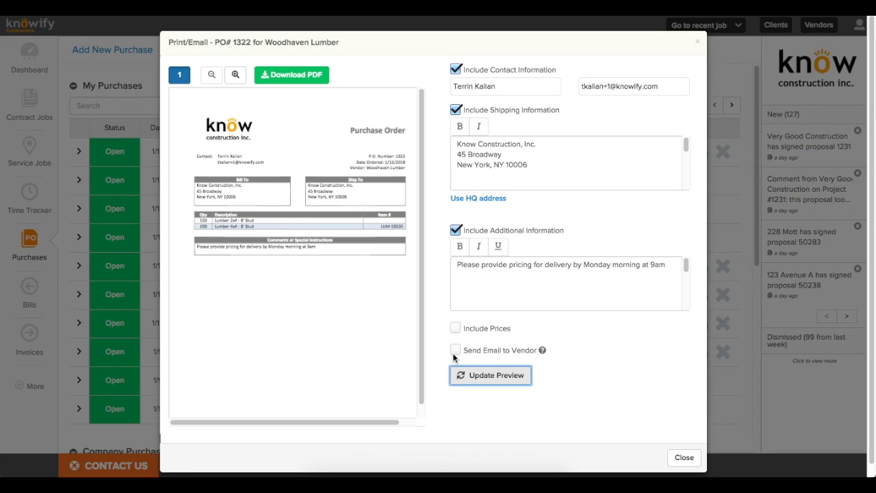
# Step: Turn on emailing the order to the vendor, then close the options without sending
pyautogui.click(454, 351)
pyautogui.click(466, 366)
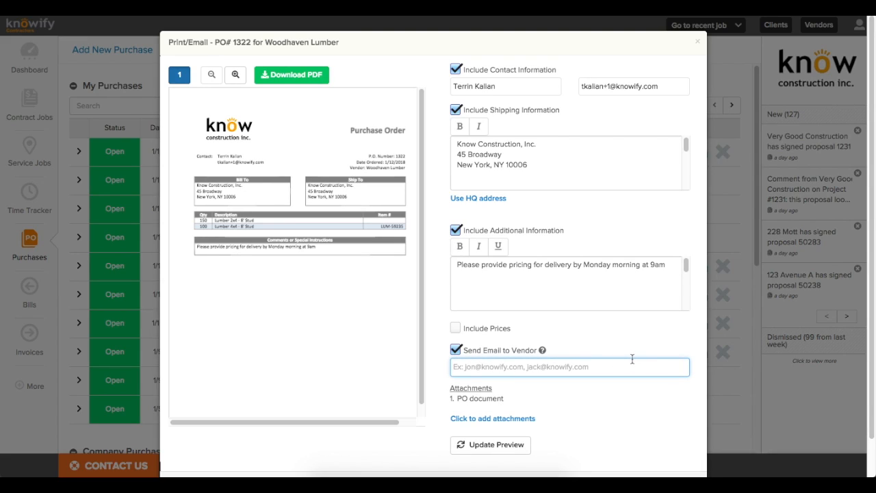
pyautogui.scroll(-2, 631, 359)
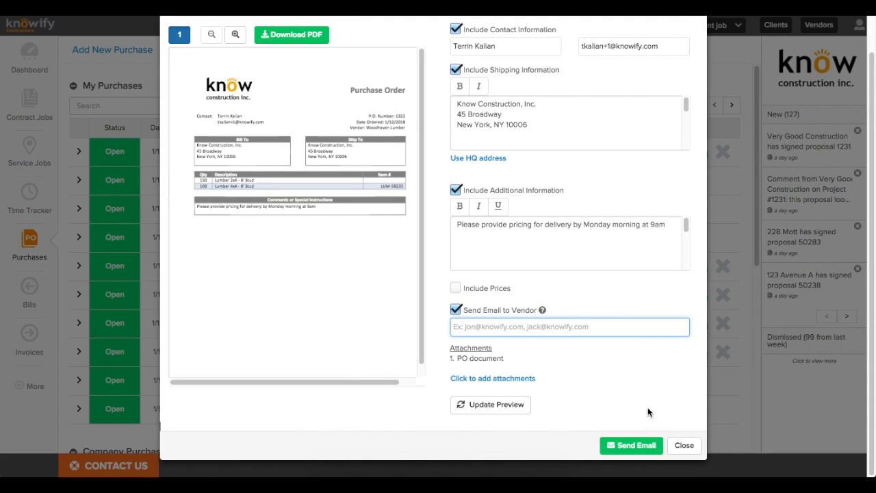
pyautogui.click(684, 445)
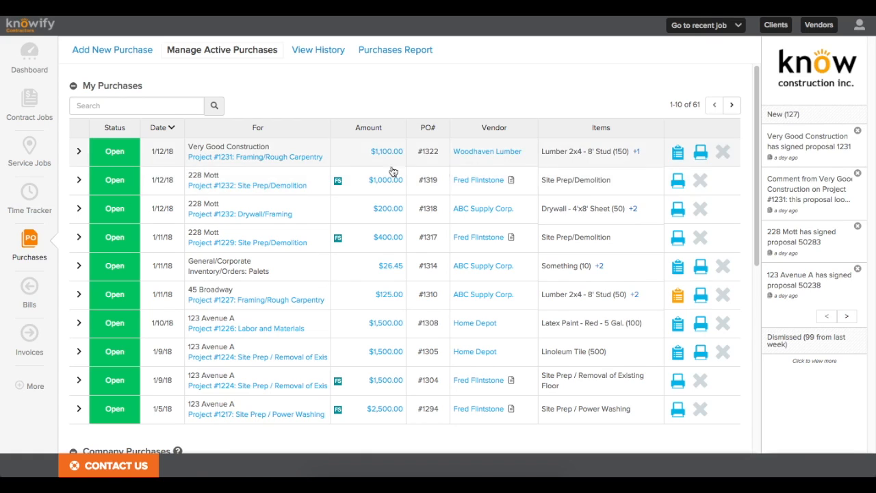
# Step: Mark all 150 Lumber 2x4 studs on PO 1322 as received and save
pyautogui.click(675, 157)
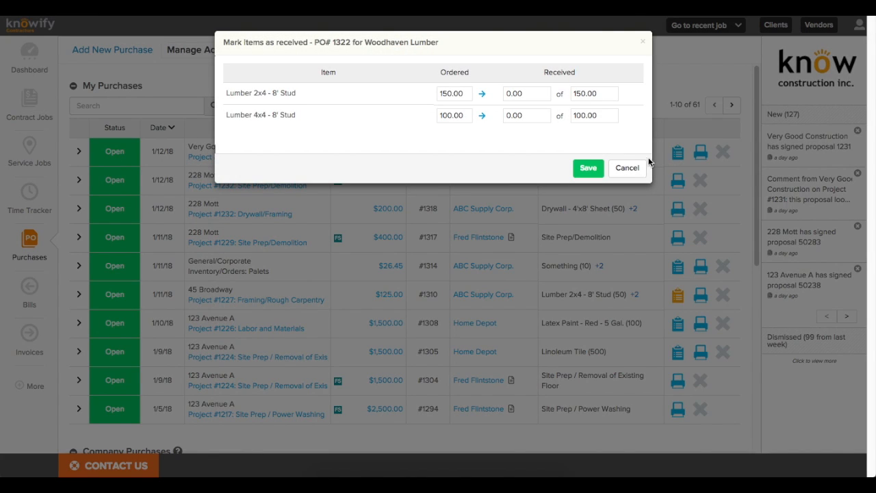
pyautogui.click(481, 94)
pyautogui.click(588, 168)
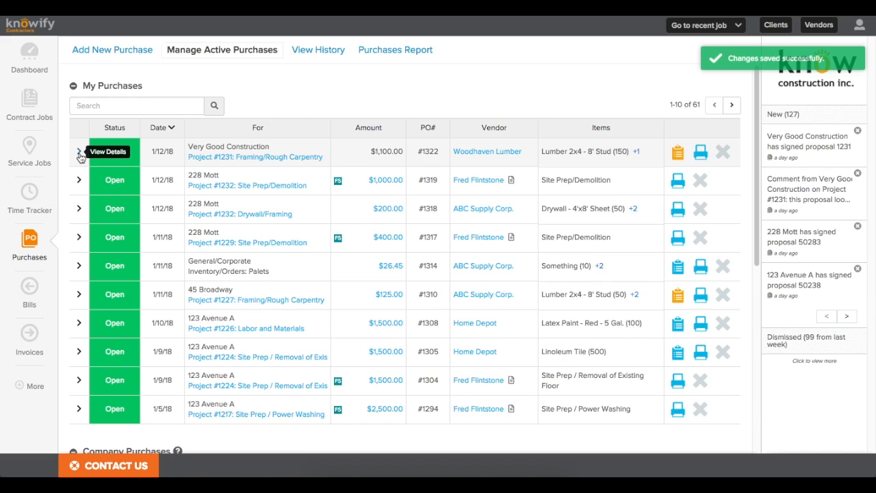
pyautogui.click(80, 153)
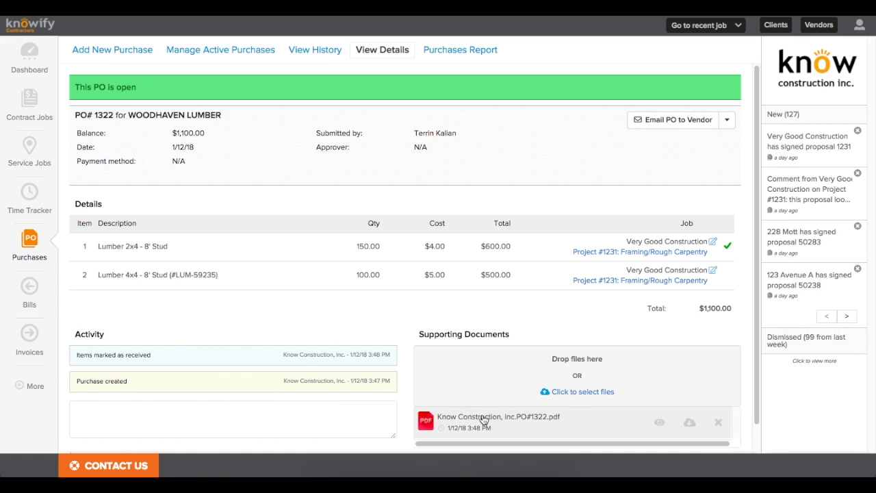
# Step: Check PO 1322's attached PDF, then look over its other actions without choosing one
pyautogui.click(659, 424)
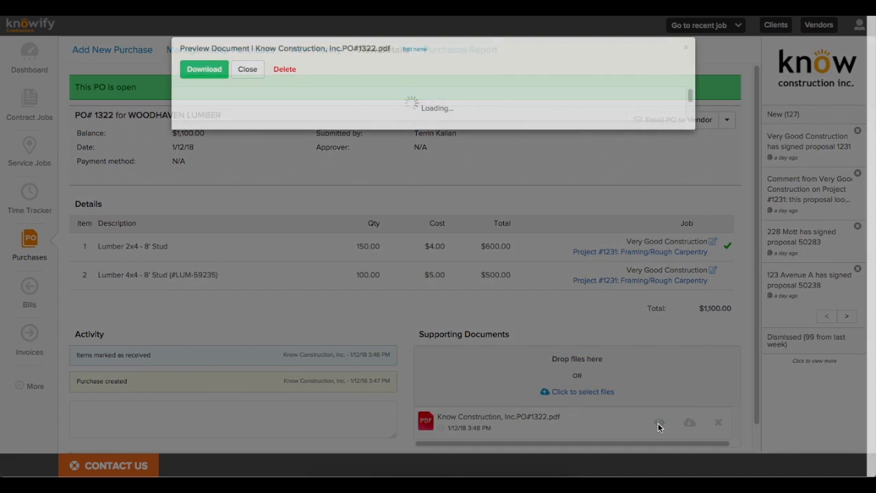
pyautogui.click(684, 49)
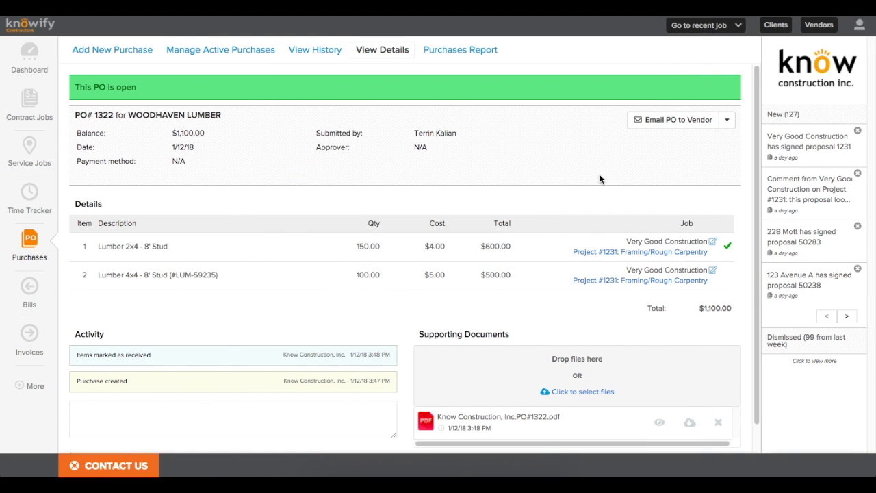
pyautogui.click(728, 122)
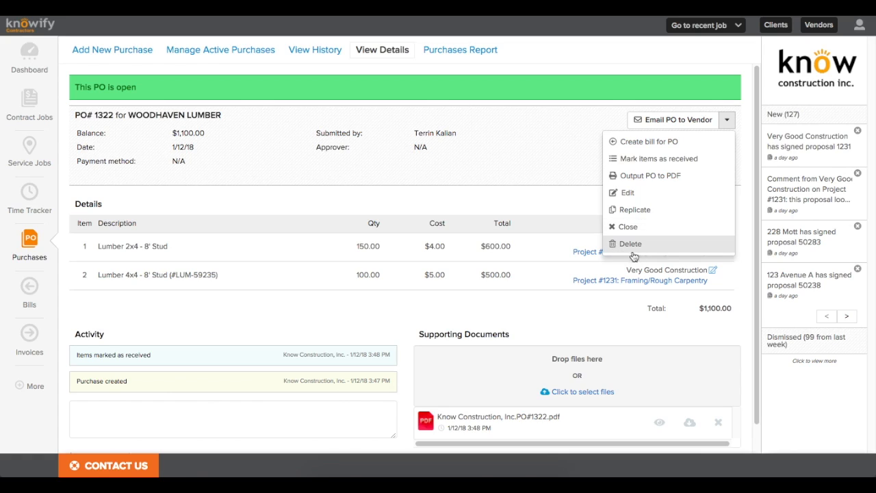
pyautogui.click(547, 199)
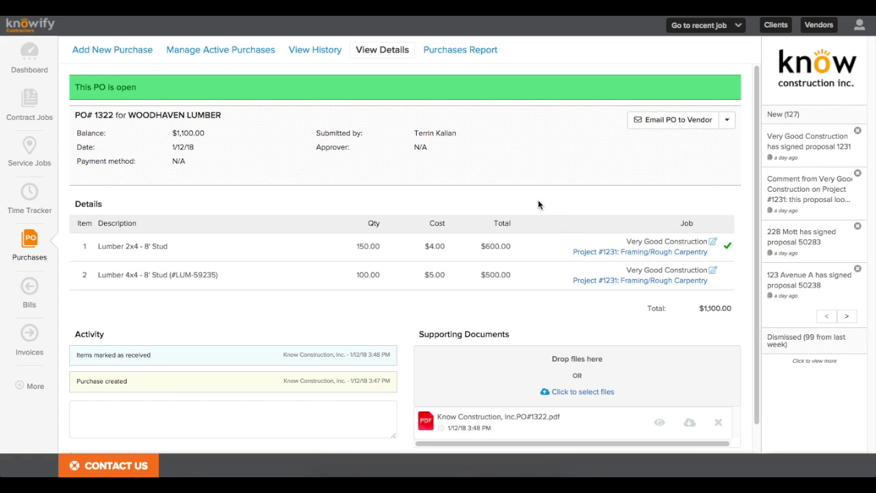
# Step: Start a new cash/debit card expense purchase with Home Depot as the vendor
pyautogui.click(35, 241)
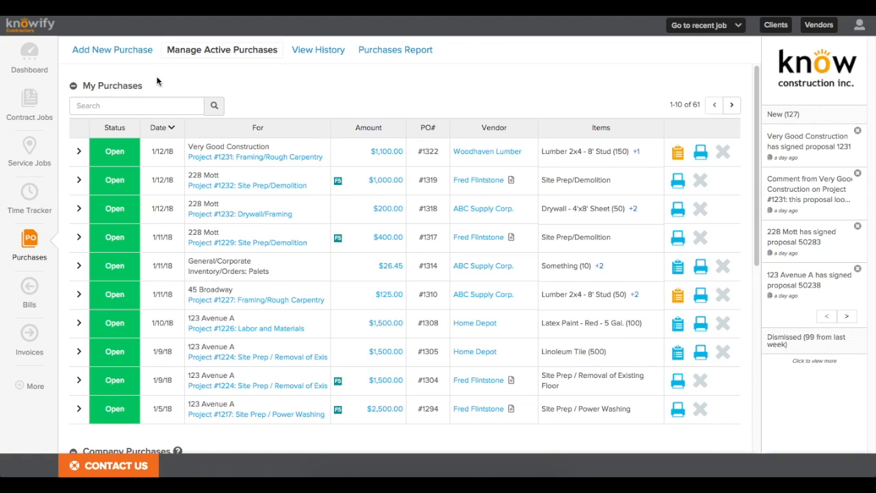
pyautogui.click(115, 52)
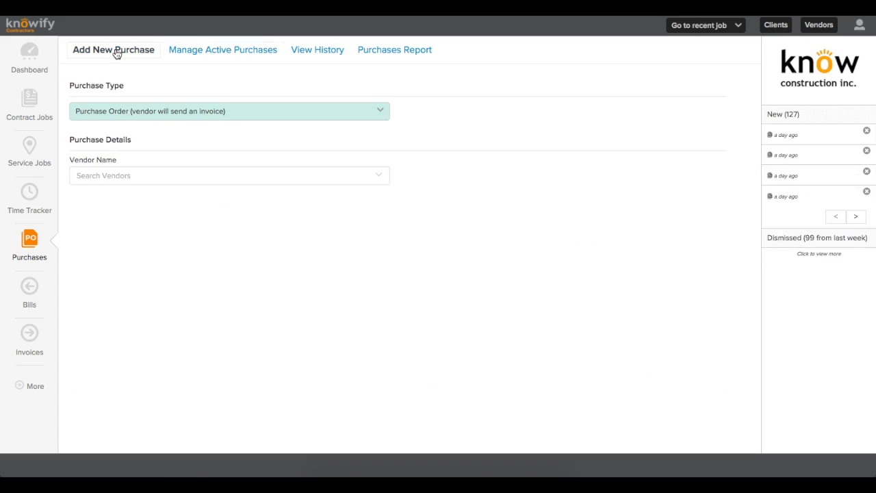
pyautogui.click(103, 113)
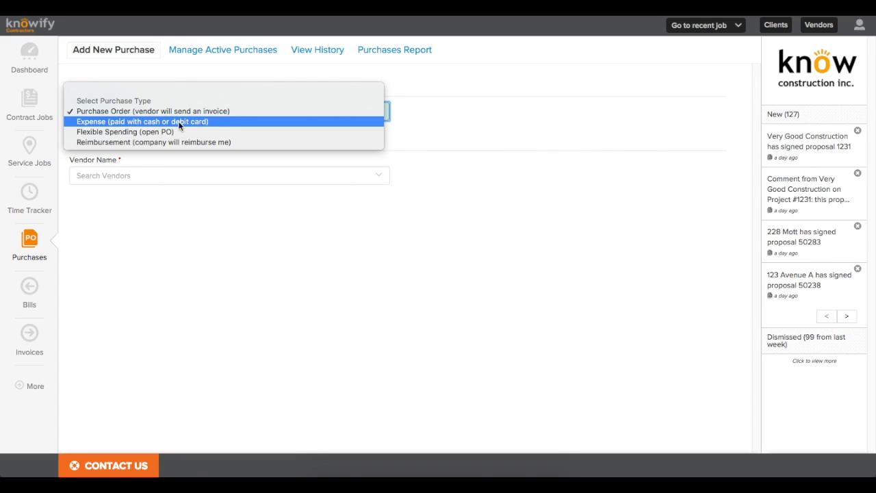
pyautogui.click(231, 121)
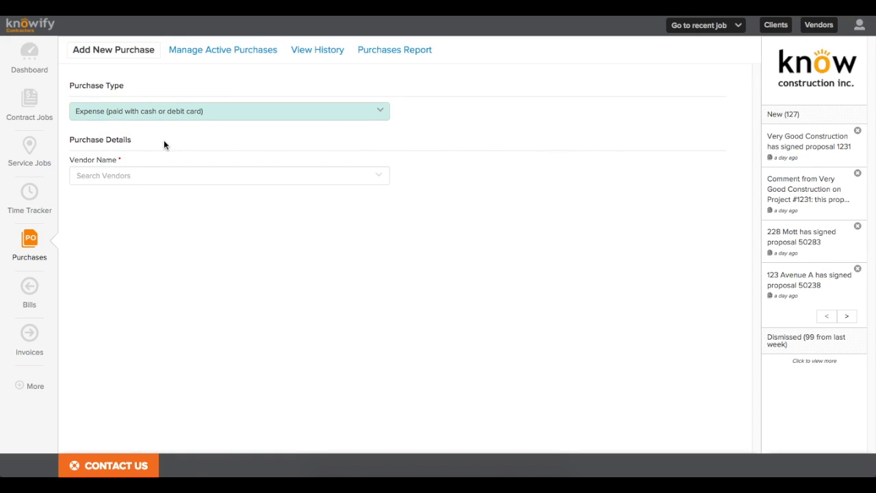
pyautogui.click(123, 178)
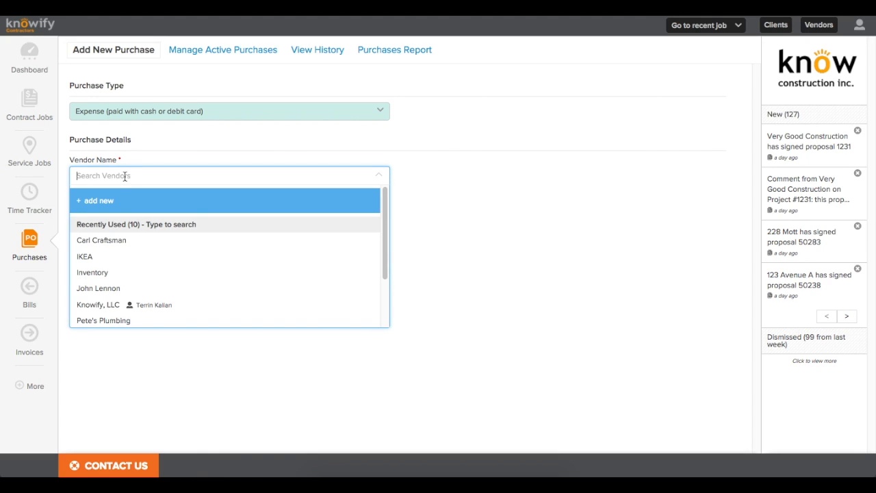
pyautogui.write('home de')
pyautogui.click(103, 223)
# Step: Add 25 of Nails - 16p - 5lb, assigned to Project #1231 Site Prep/Demolition
pyautogui.click(107, 232)
pyautogui.write('Nails')
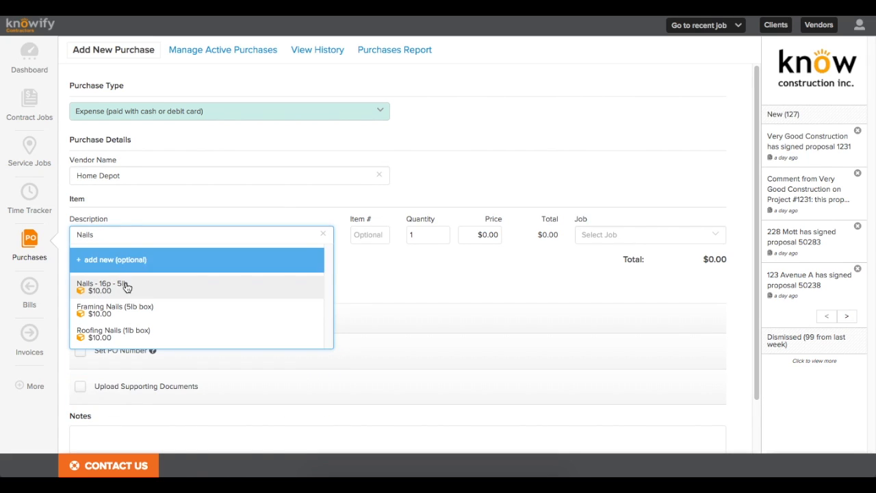
pyautogui.click(127, 285)
pyautogui.click(441, 232)
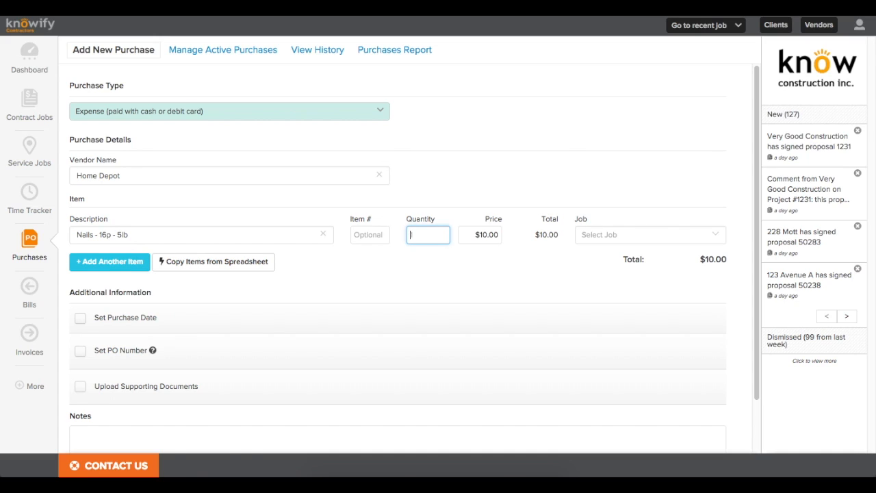
pyautogui.write('25')
pyautogui.click(608, 236)
pyautogui.write('123')
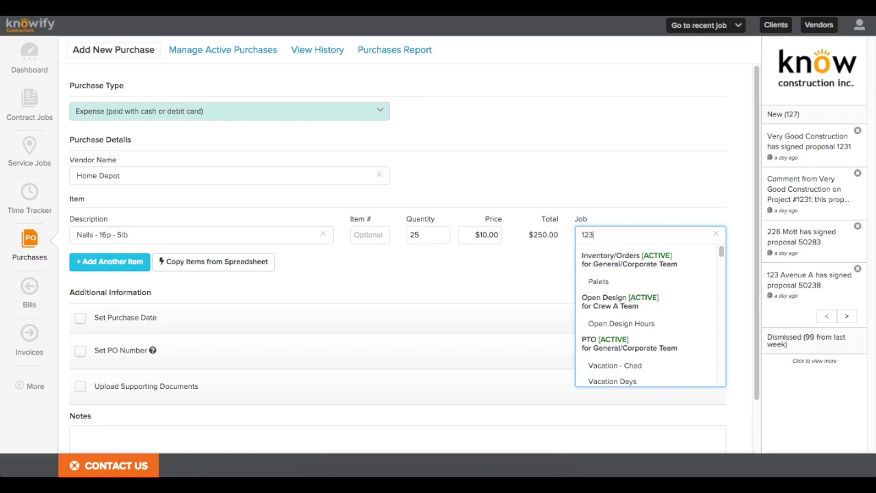
pyautogui.write('21')
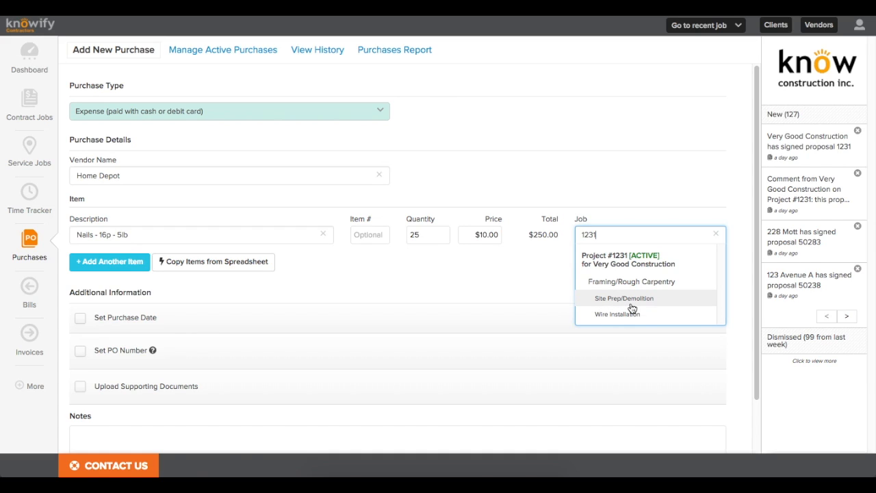
pyautogui.click(624, 299)
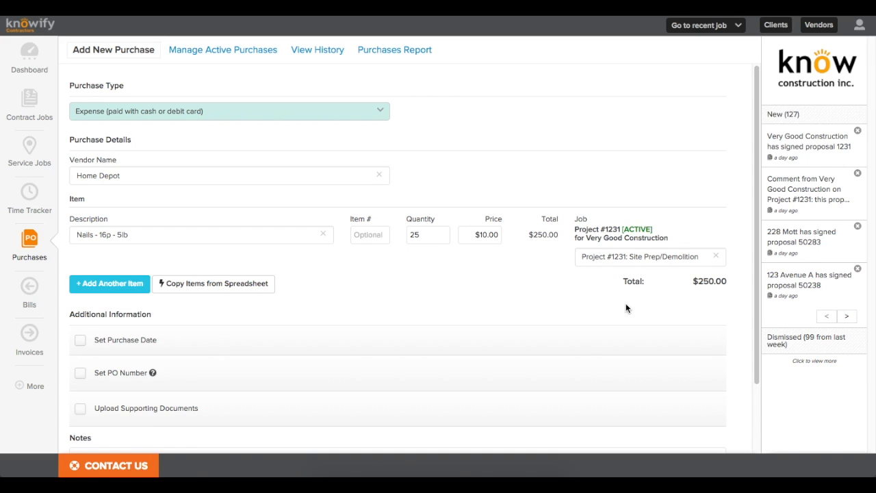
# Step: Verify the purchase summary and submit the Home Depot expense
pyautogui.scroll(-2, 183, 381)
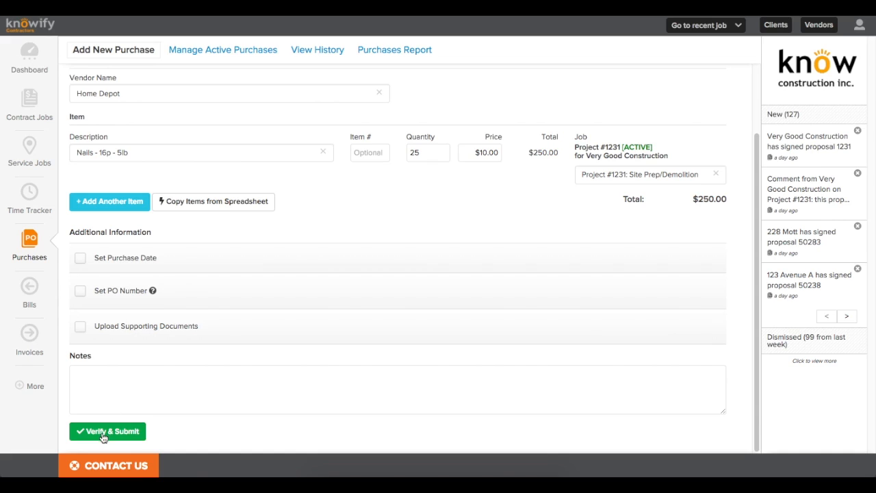
pyautogui.click(107, 431)
pyautogui.click(527, 151)
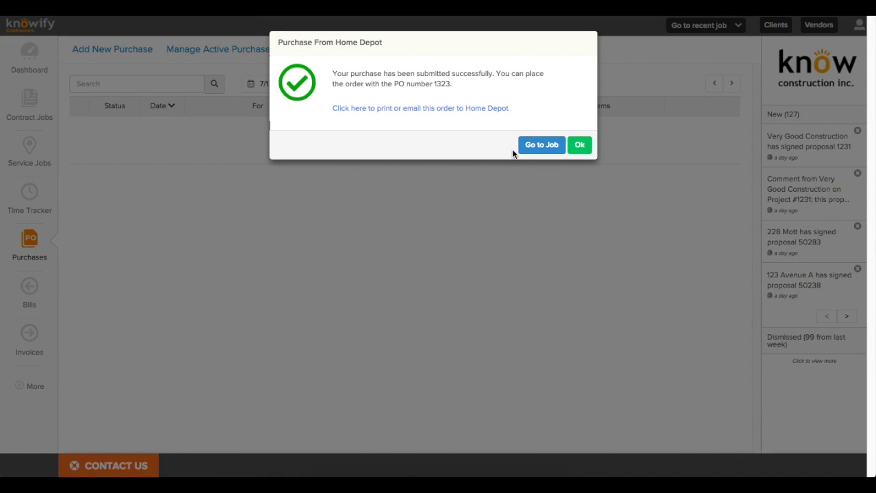
# Step: Dismiss the PO 1323 confirmation and bring up the full purchase history
pyautogui.click(579, 145)
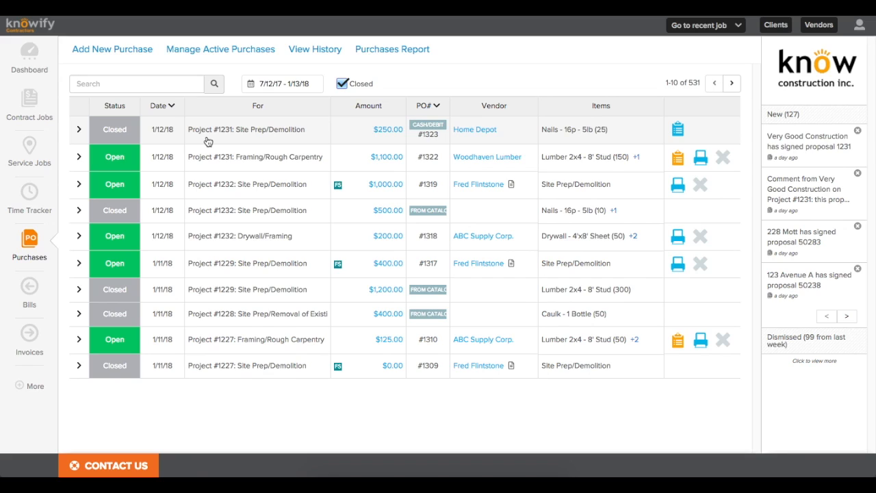
pyautogui.click(307, 58)
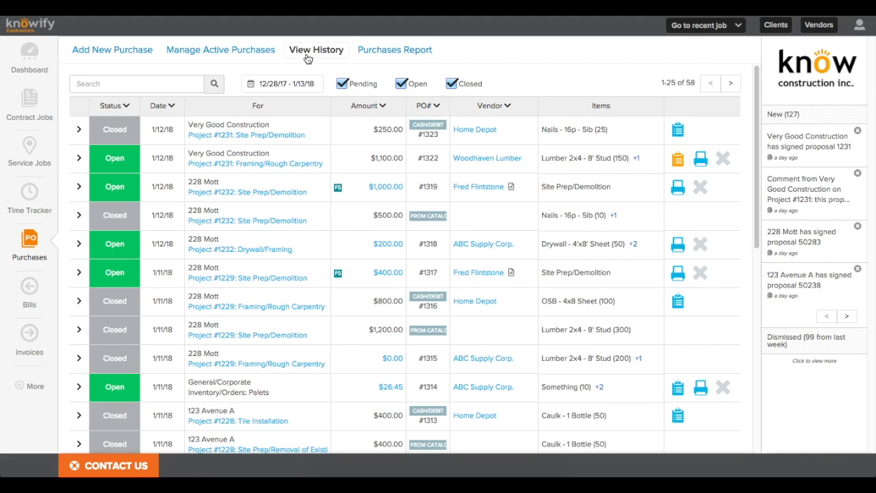
pyautogui.scroll(-1, 757, 81)
pyautogui.moveTo(758, 86); pyautogui.dragTo(753, 68)
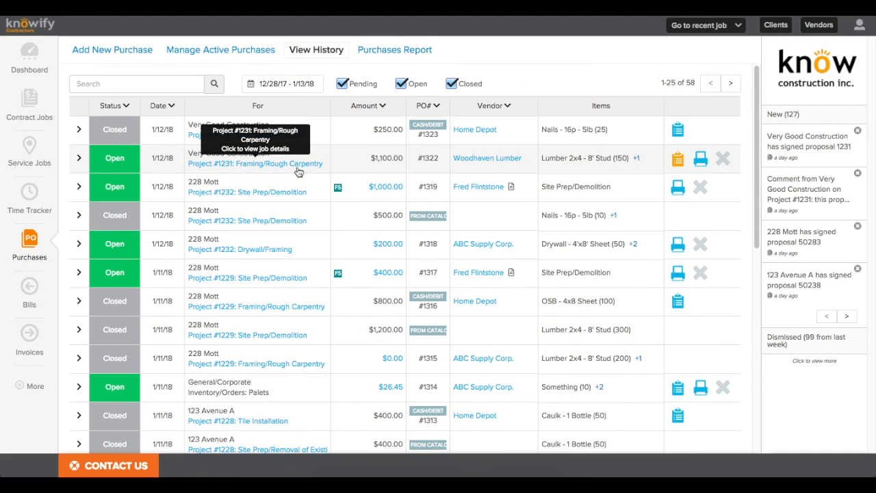
# Step: Mark all PO #1322 items received, save, and go to the bills list
pyautogui.click(677, 162)
pyautogui.click(472, 116)
pyautogui.click(531, 168)
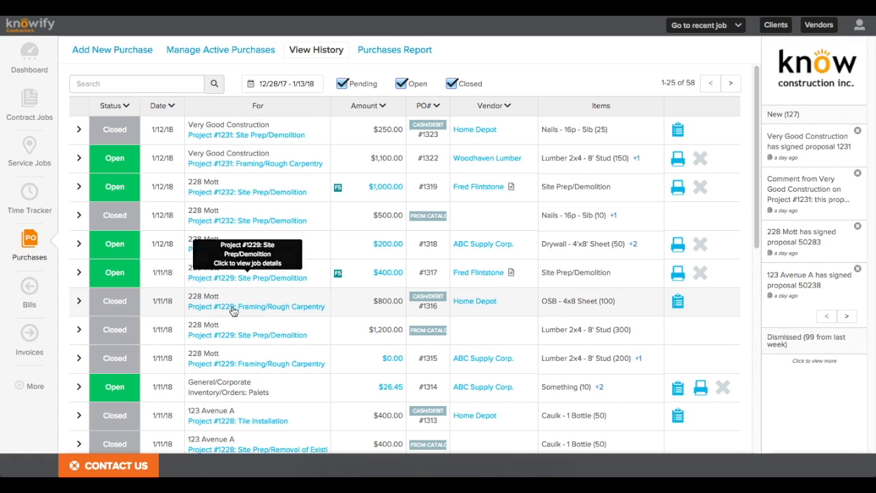
pyautogui.click(29, 307)
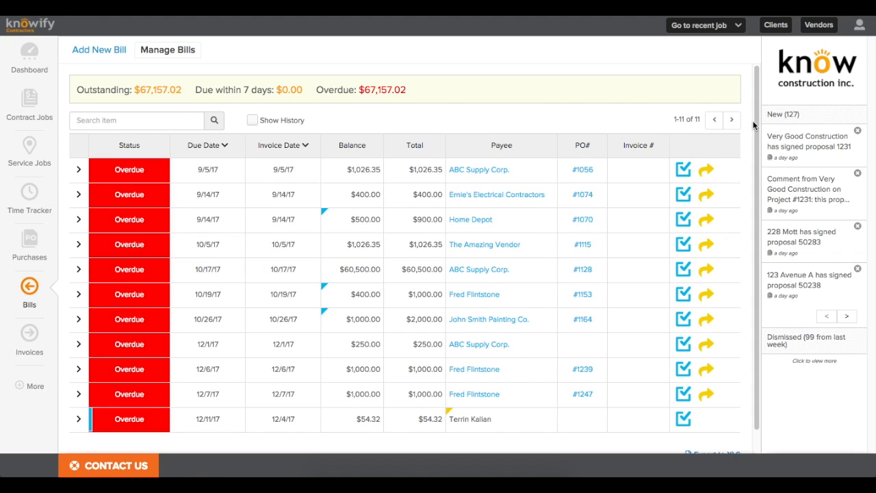
# Step: Record a $500 payment on the overdue Home Depot bill
pyautogui.moveTo(754, 122)
pyautogui.mouseDown()
pyautogui.moveTo(756, 151)
pyautogui.moveTo(754, 120)
pyautogui.mouseUp()
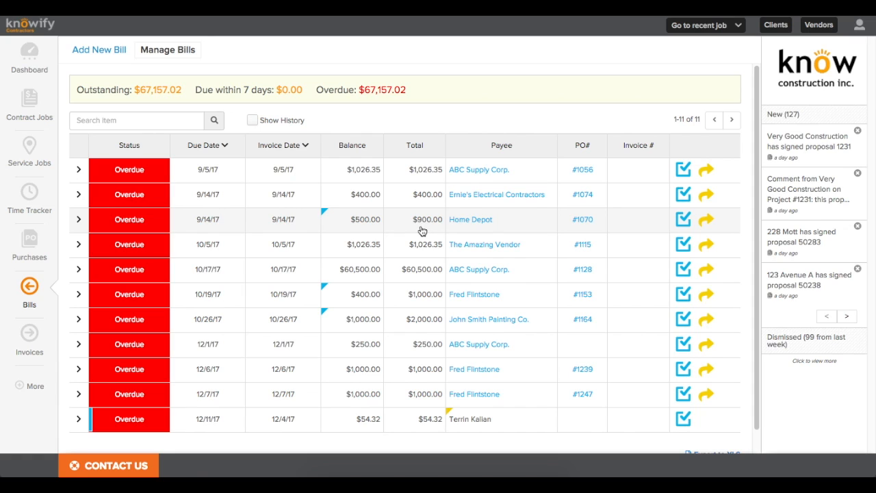
pyautogui.click(683, 219)
pyautogui.click(341, 150)
pyautogui.write('485')
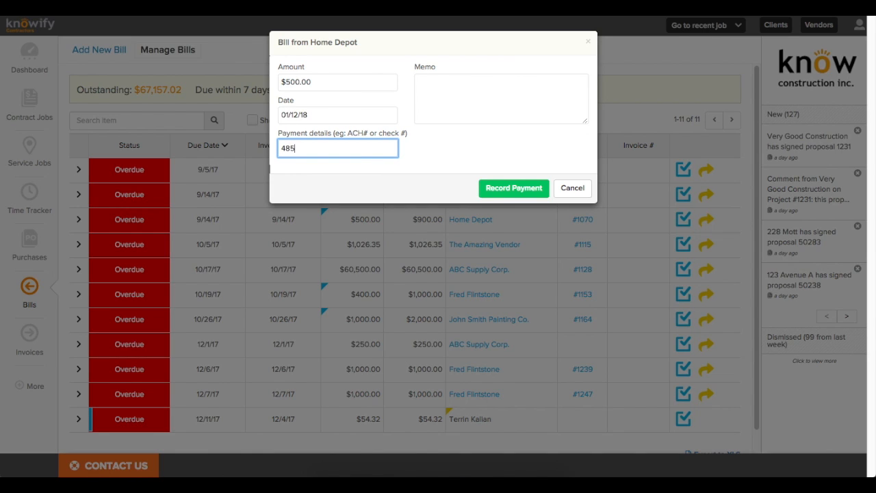
pyautogui.click(447, 109)
pyautogui.click(460, 136)
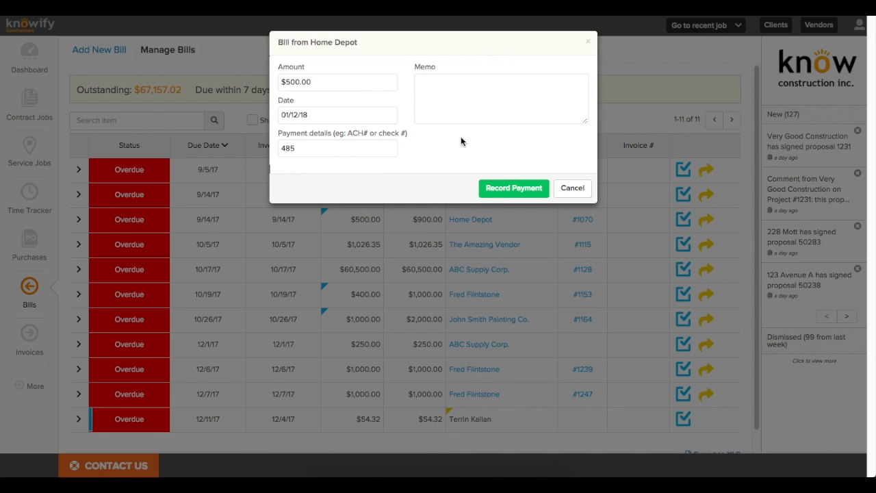
pyautogui.click(502, 188)
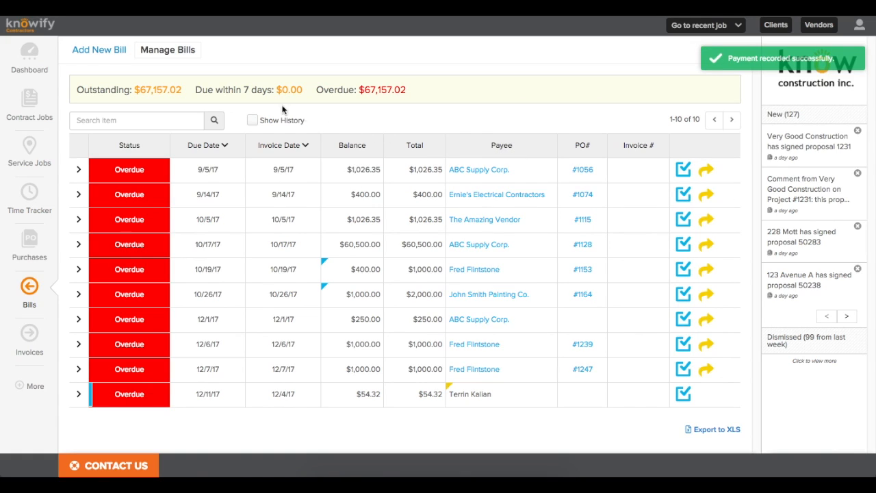
# Step: Briefly show paid bills, return to outstanding ones, and start a new bill
pyautogui.click(252, 121)
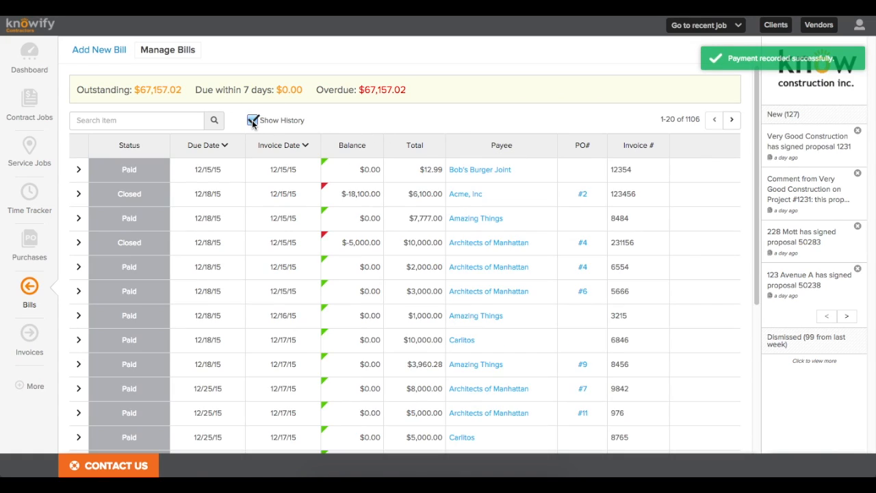
pyautogui.click(252, 121)
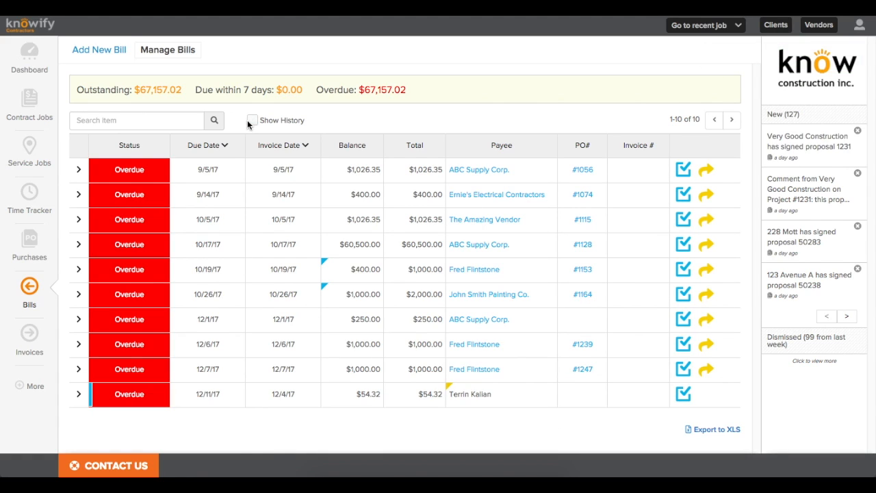
pyautogui.click(93, 52)
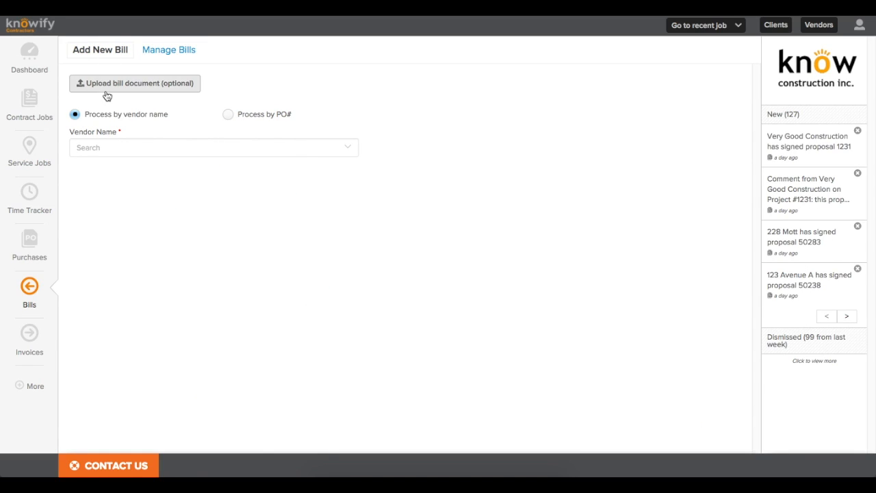
# Step: Skip attaching a bill file and keep processing the bill by vendor name
pyautogui.click(106, 88)
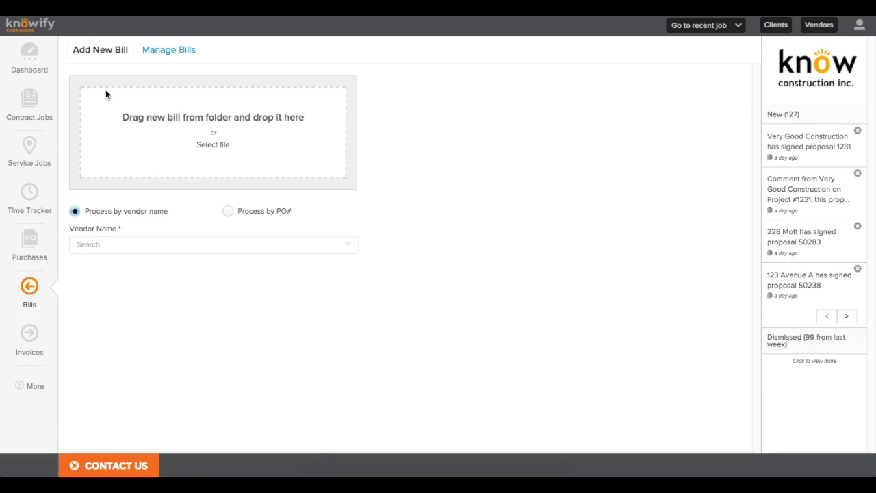
pyautogui.click(213, 145)
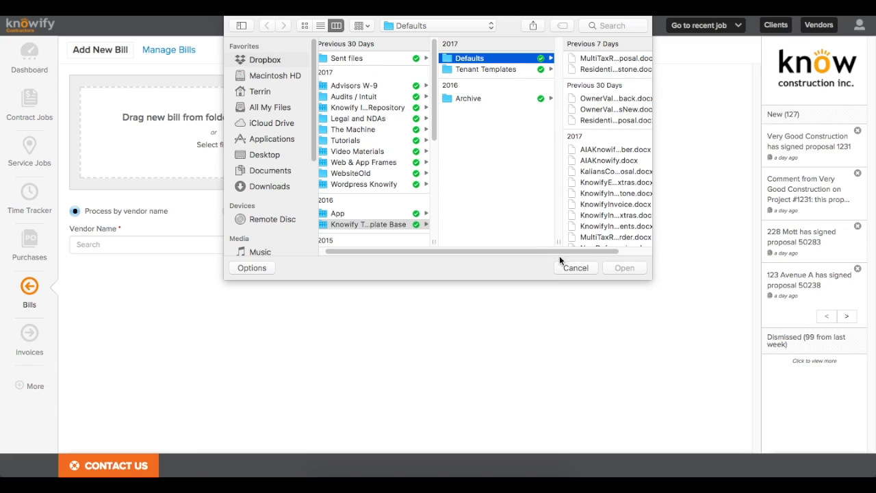
pyautogui.click(575, 267)
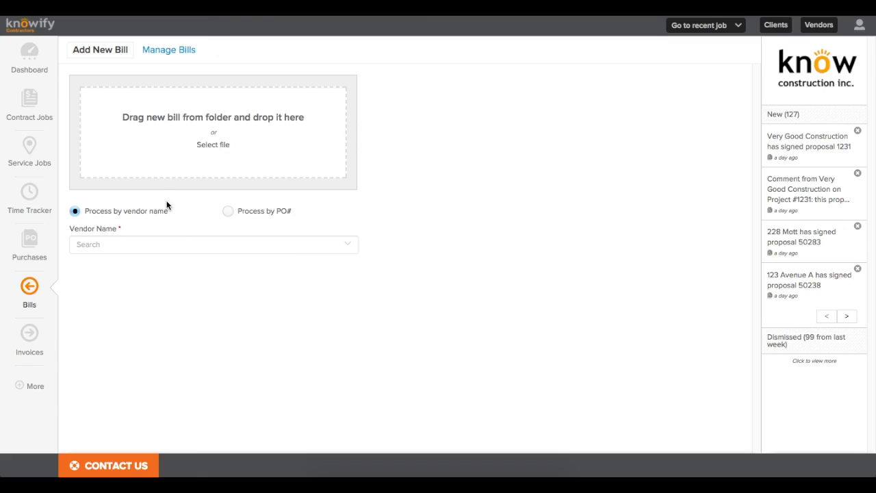
pyautogui.click(260, 215)
pyautogui.click(177, 244)
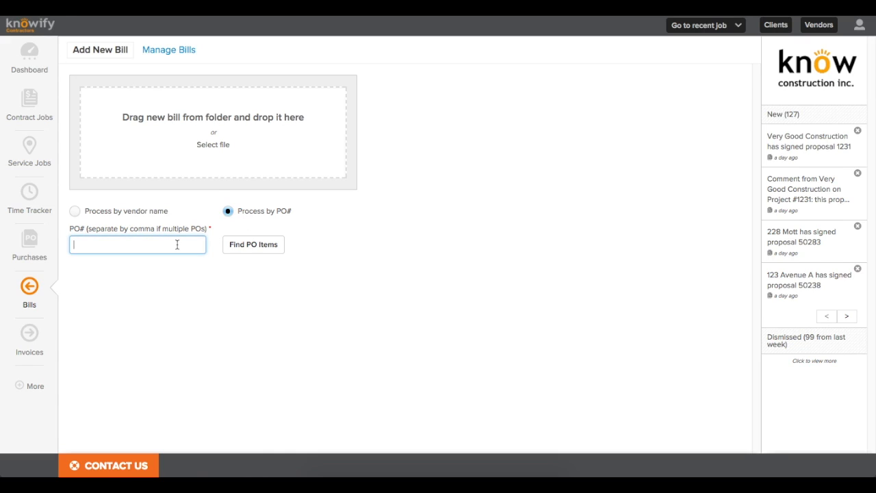
pyautogui.click(98, 213)
# Step: Bill Woodhaven Lumber for both PO 1322 stud lines, with 2x4 studs at $4.25
pyautogui.click(107, 241)
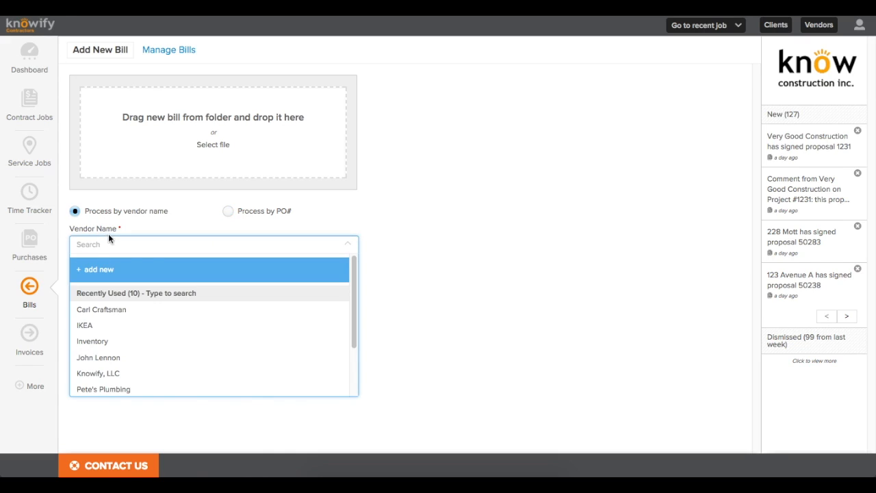
pyautogui.write('wood')
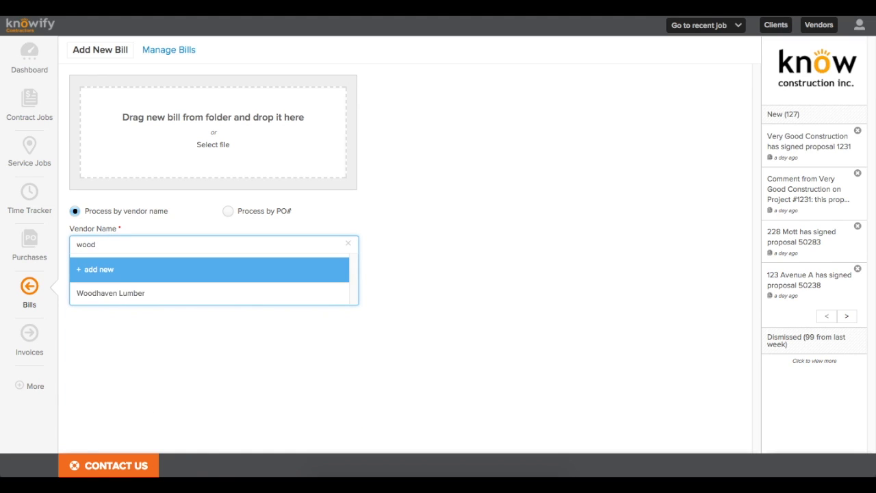
pyautogui.click(130, 294)
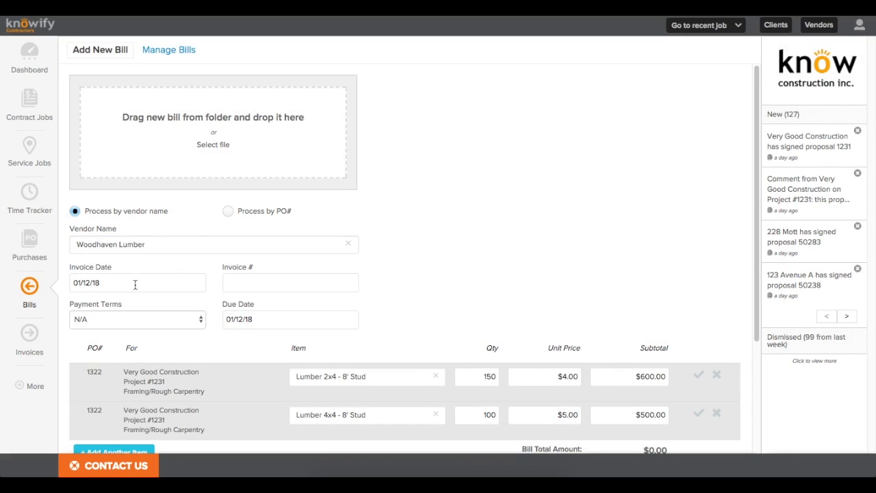
pyautogui.scroll(-3, 145, 281)
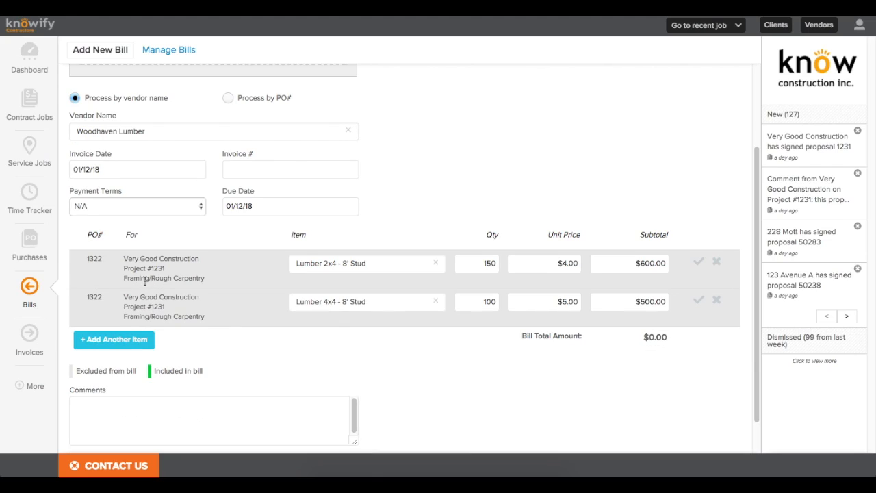
pyautogui.click(698, 263)
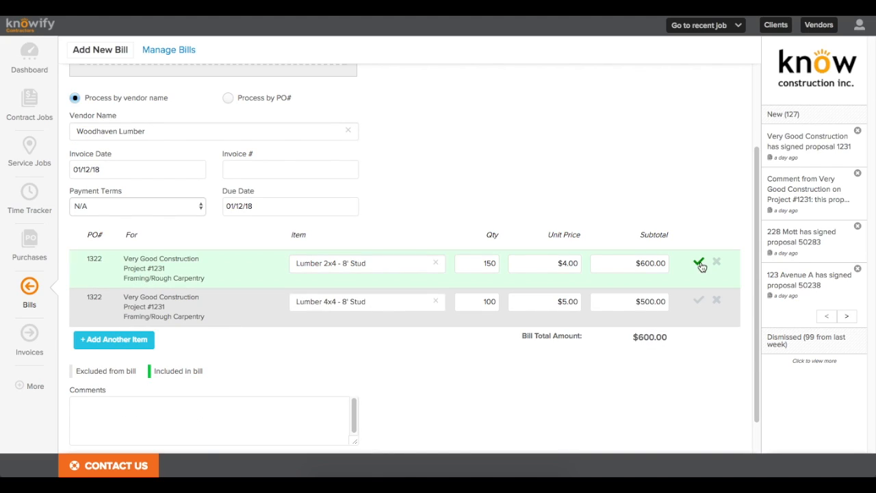
pyautogui.click(698, 300)
pyautogui.moveTo(553, 265); pyautogui.dragTo(579, 267)
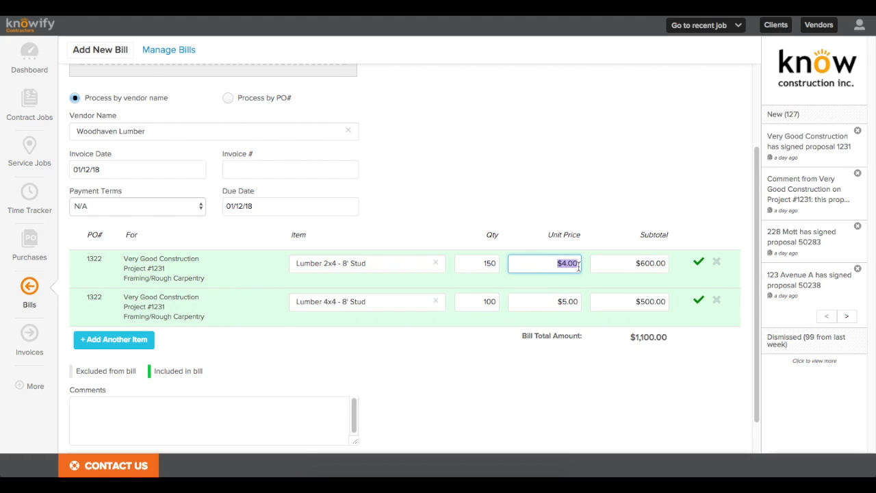
pyautogui.write('4.25')
pyautogui.click(585, 249)
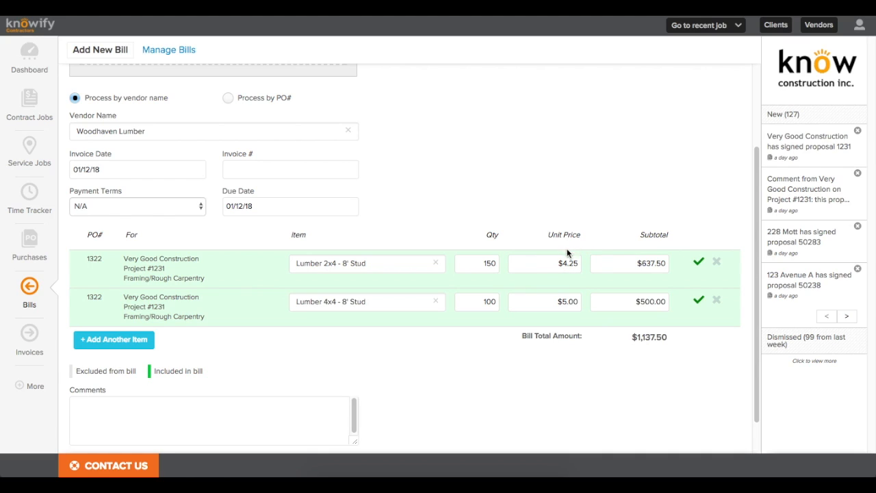
# Step: Enter invoice 3215 due January 19, 2018, then verify and submit the bill
pyautogui.click(283, 174)
pyautogui.write('3215')
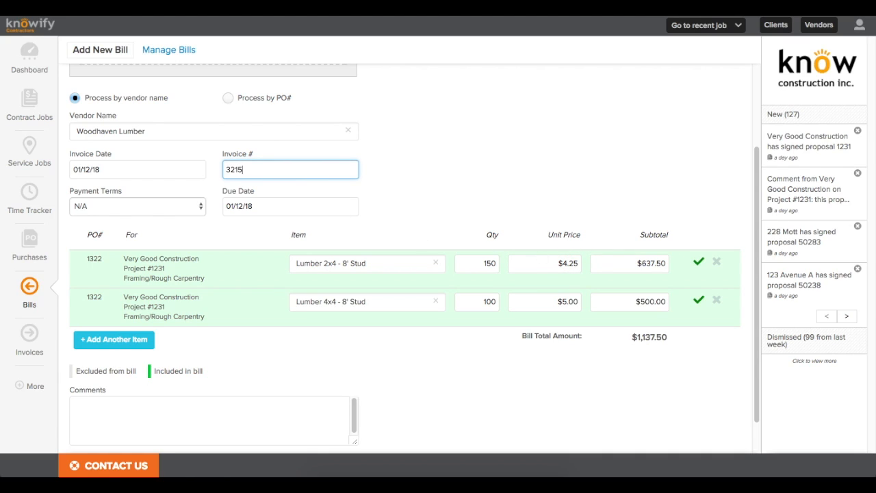
pyautogui.click(280, 199)
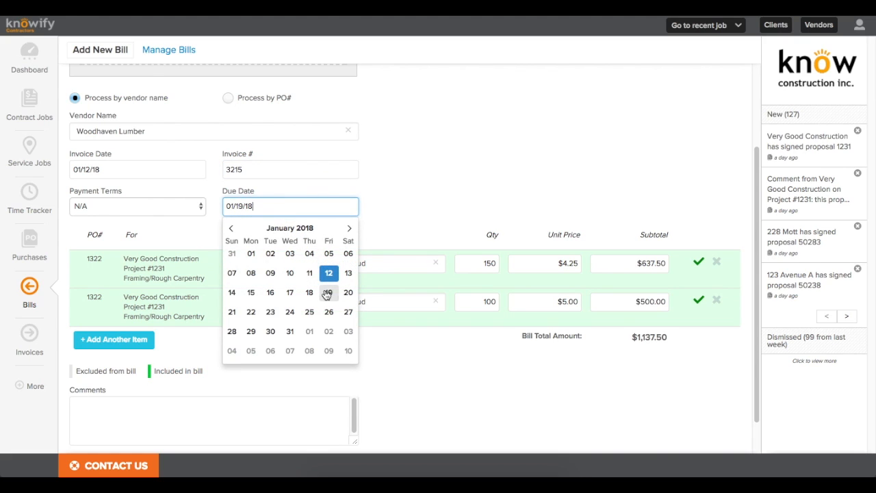
pyautogui.click(327, 293)
pyautogui.scroll(-1, 220, 280)
pyautogui.click(100, 434)
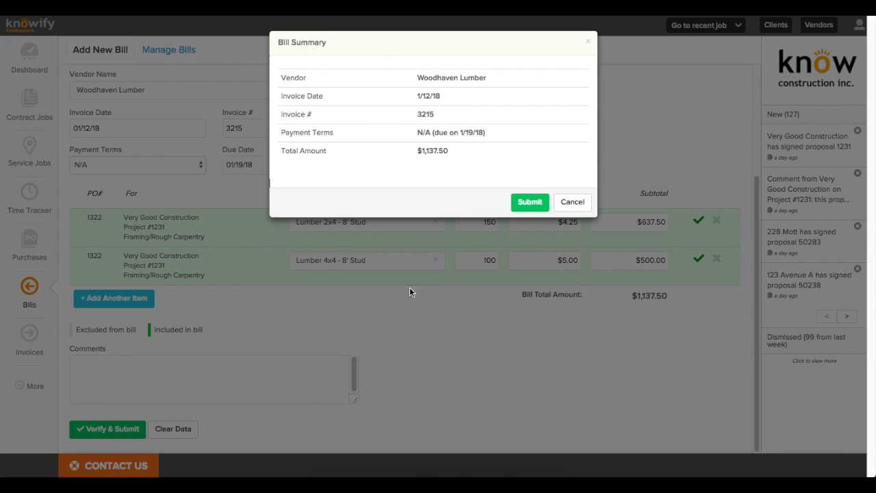
pyautogui.click(524, 206)
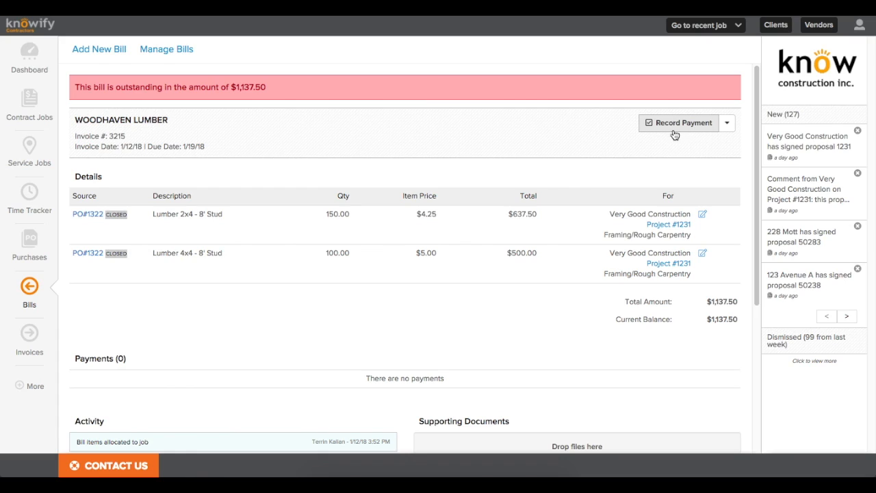
# Step: Record a $1,137.50 payment on the Woodhaven Lumber bill, using the invoice number as details
pyautogui.click(726, 124)
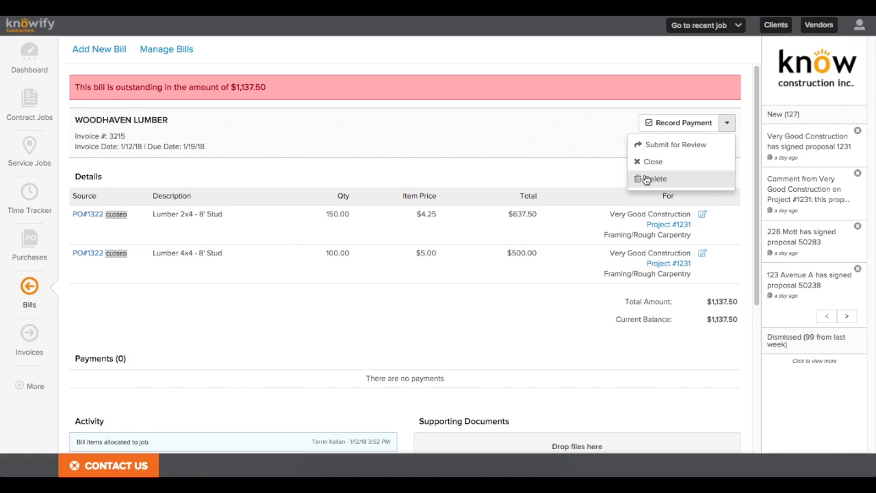
pyautogui.click(686, 127)
pyautogui.click(375, 157)
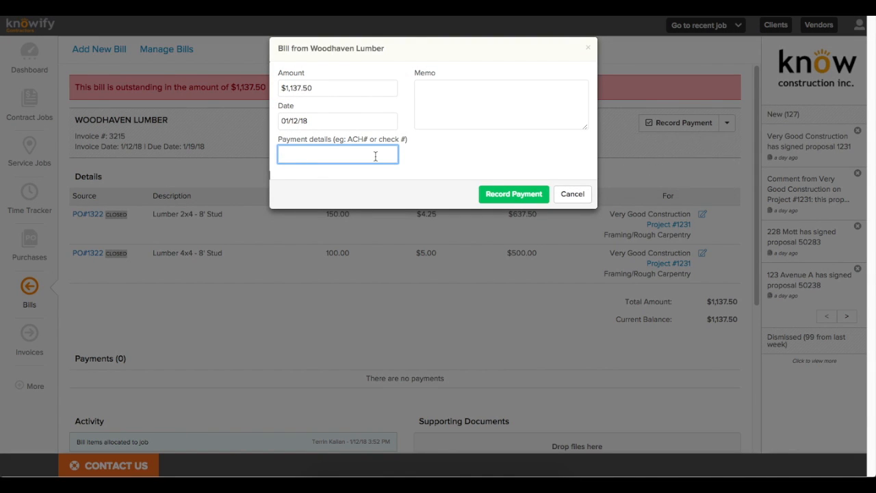
pyautogui.write('3215')
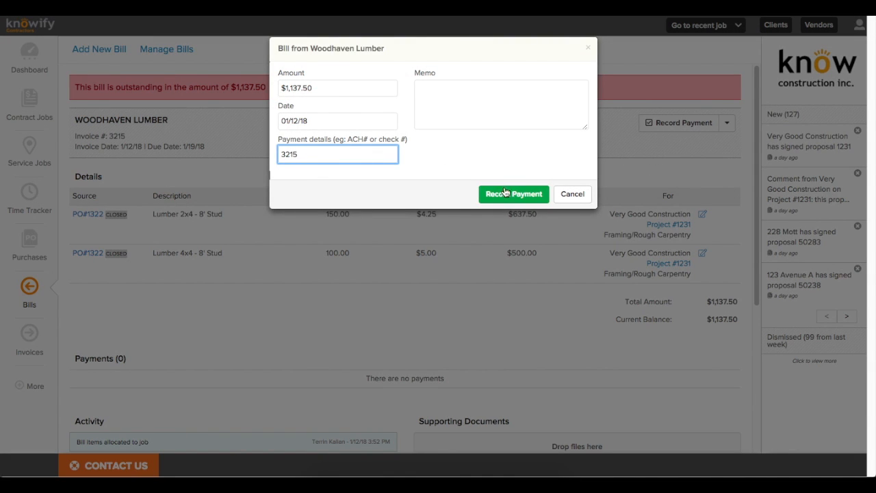
pyautogui.click(514, 193)
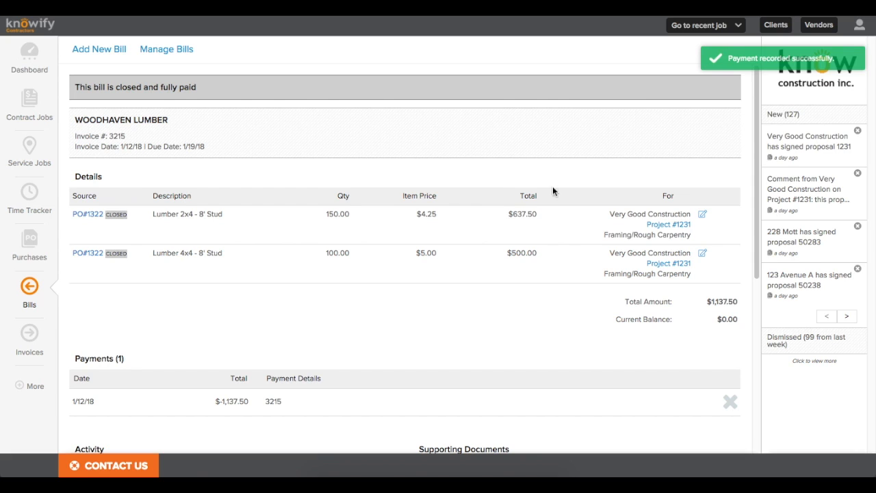
# Step: Scroll through the paid Woodhaven Lumber bill to review it
pyautogui.moveTo(755, 159); pyautogui.dragTo(757, 264)
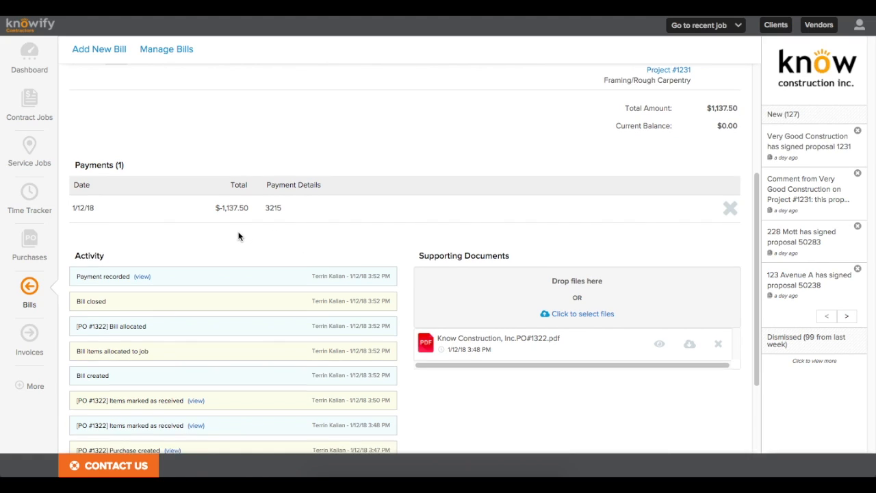
pyautogui.scroll(-1, 239, 236)
pyautogui.moveTo(80, 424); pyautogui.dragTo(108, 422)
pyautogui.click(108, 422)
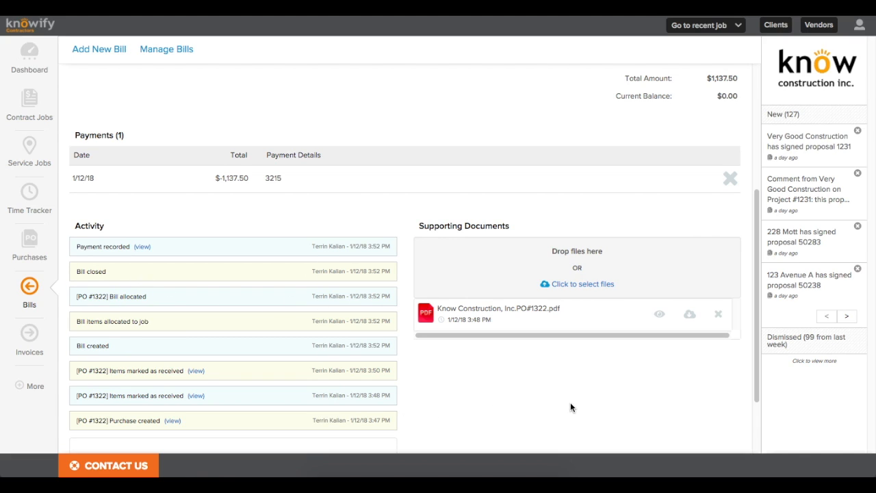
pyautogui.scroll(3, 570, 407)
# Step: Cancel voiding the bill's payment and go to the Project #1231 page
pyautogui.click(729, 381)
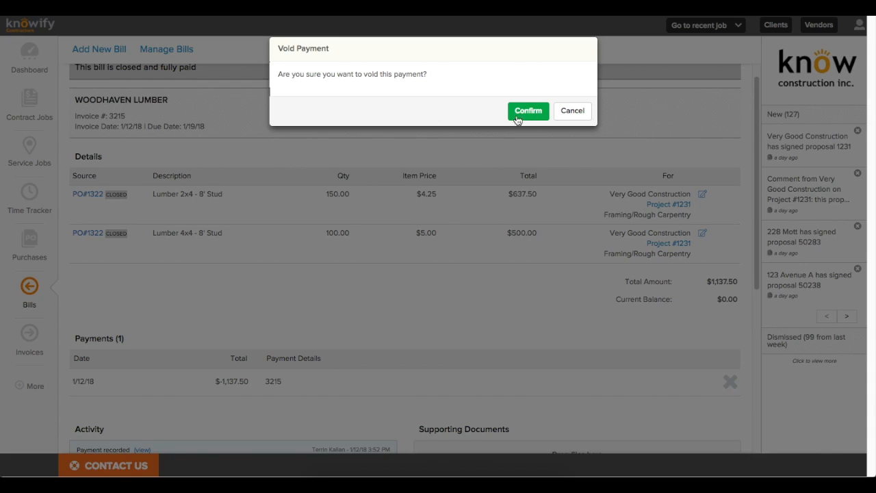
pyautogui.click(567, 117)
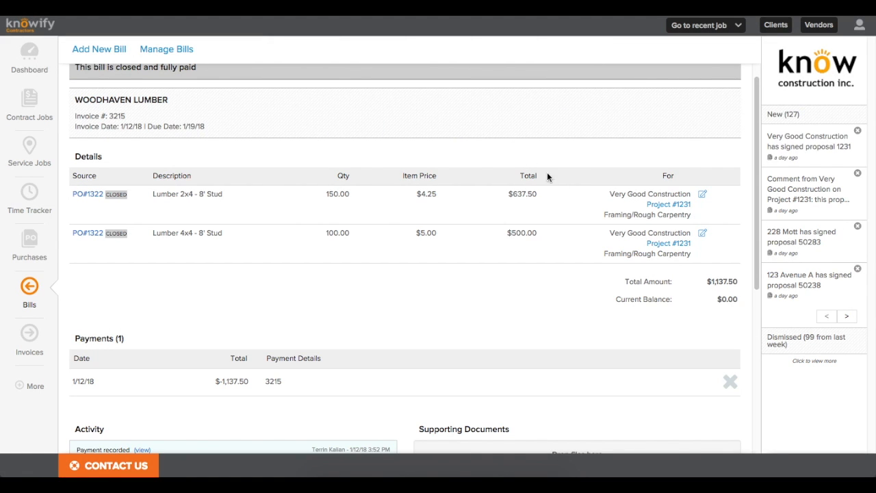
pyautogui.click(669, 205)
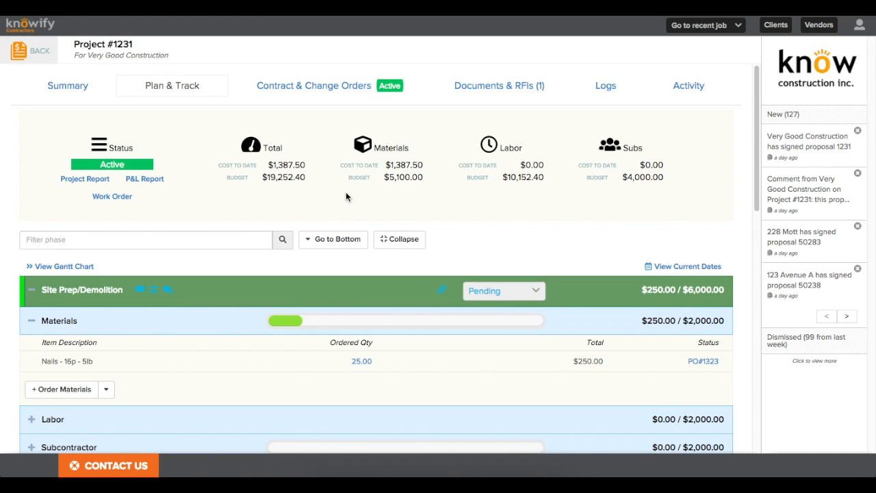
pyautogui.moveTo(753, 157); pyautogui.dragTo(754, 227)
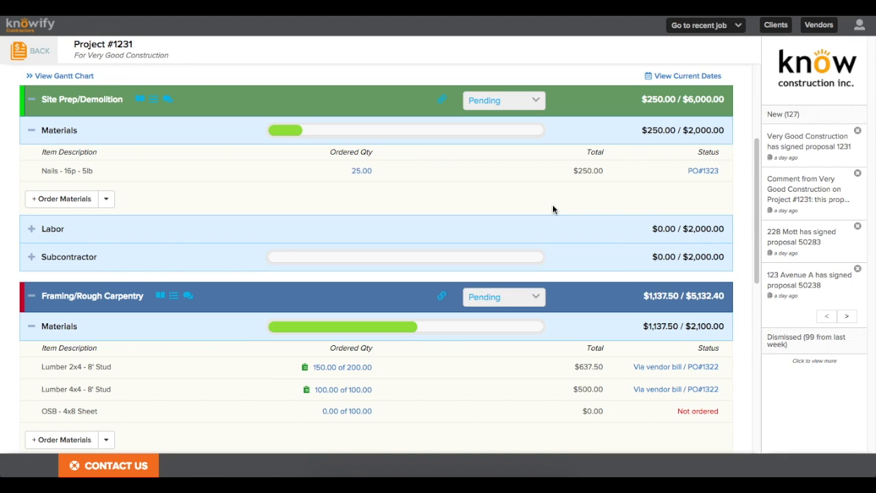
pyautogui.moveTo(754, 189); pyautogui.dragTo(742, 107)
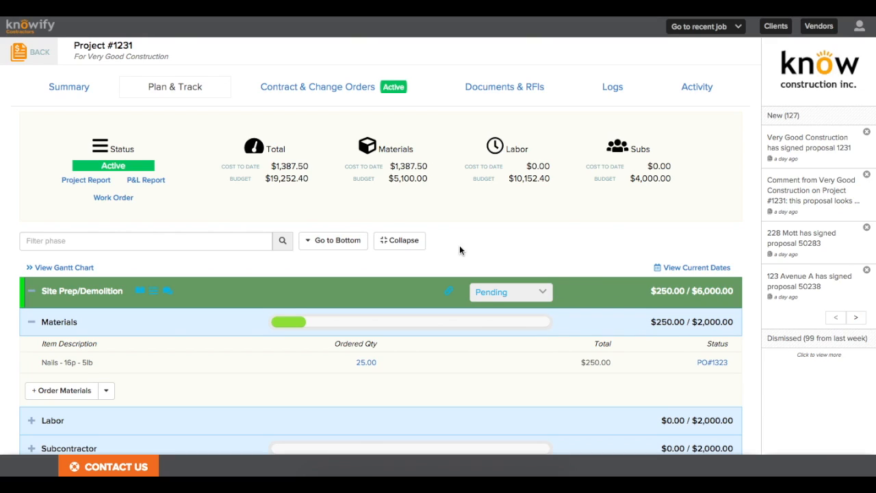
# Step: Add Lumber 2x4 - 8' Stud and Lumber 2x6 - Whitewood from inventory to Site Prep/Demolition
pyautogui.click(107, 391)
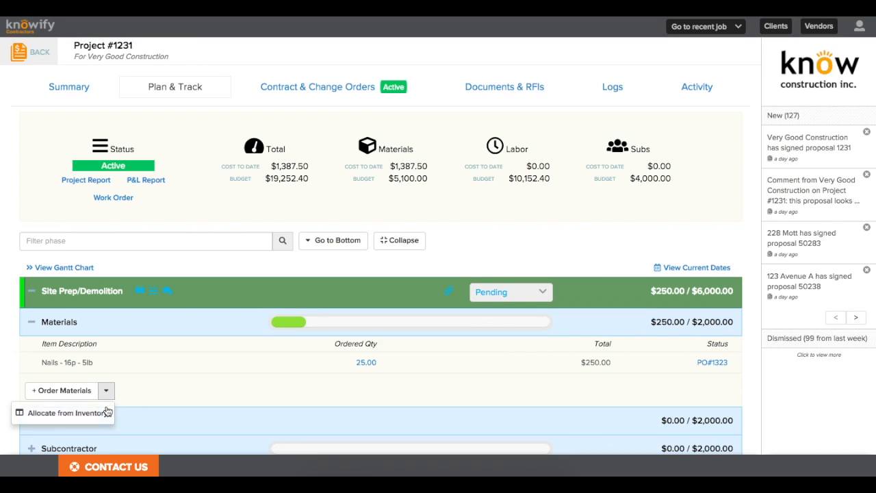
pyautogui.click(71, 419)
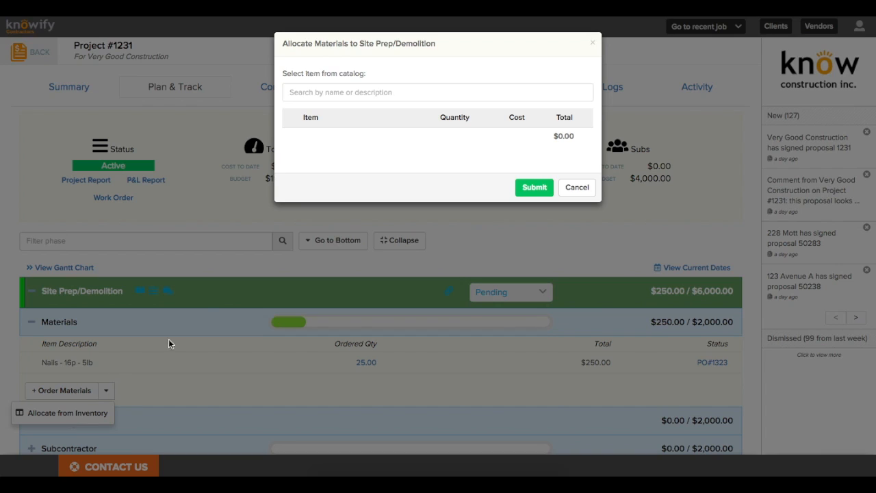
pyautogui.click(379, 97)
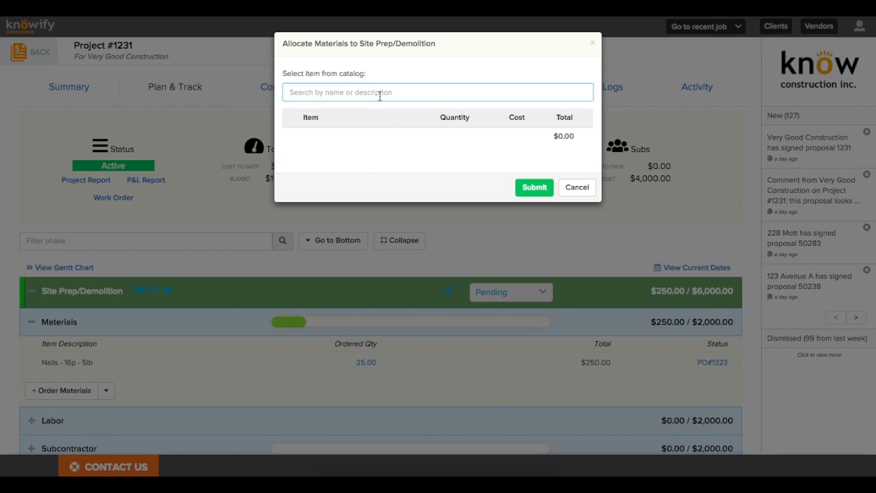
pyautogui.write('lumb')
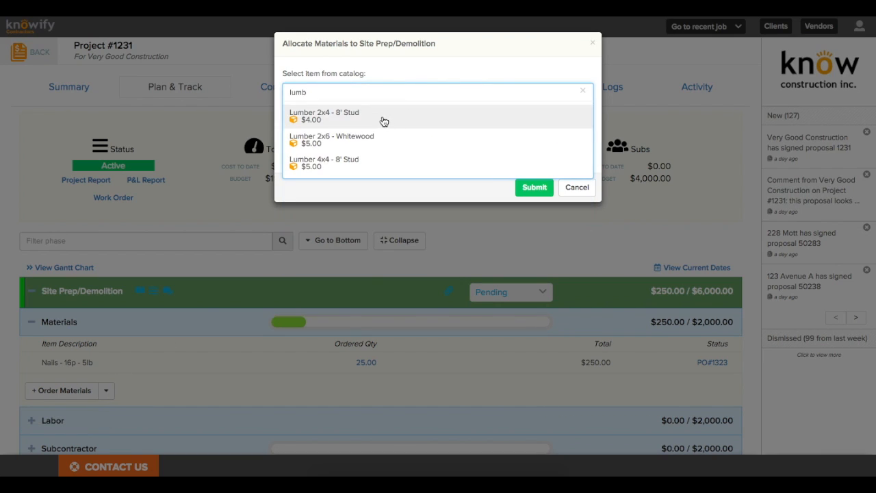
pyautogui.click(381, 116)
pyautogui.click(376, 97)
pyautogui.write('lumb')
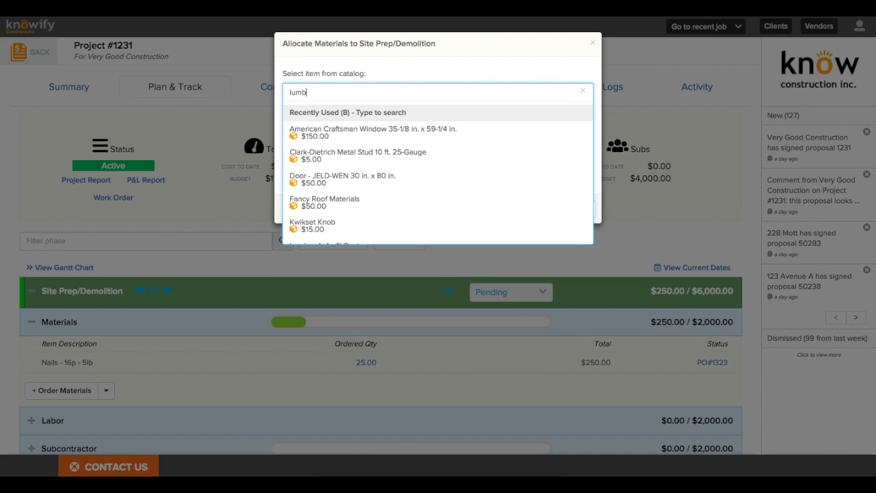
pyautogui.click(379, 139)
# Step: Set both lumber quantities to 100 and submit the allocation
pyautogui.click(456, 140)
pyautogui.write('00')
pyautogui.click(455, 158)
pyautogui.write('00')
pyautogui.click(528, 230)
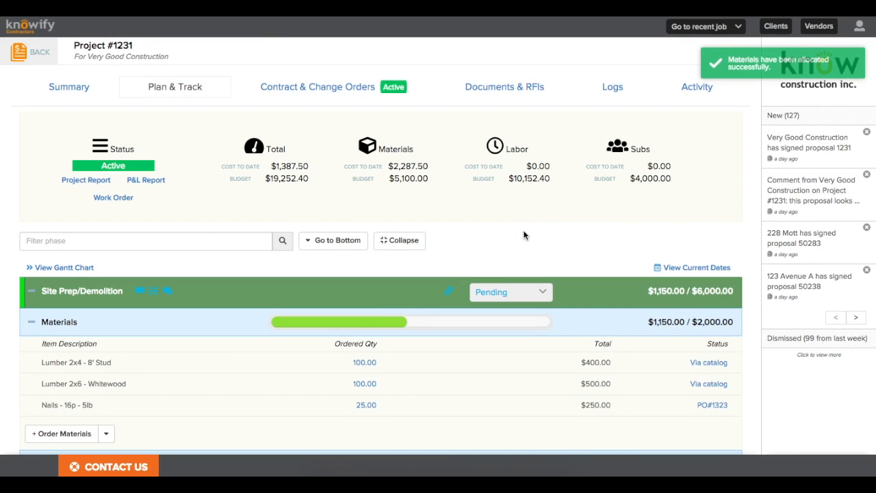
pyautogui.scroll(-1, 524, 253)
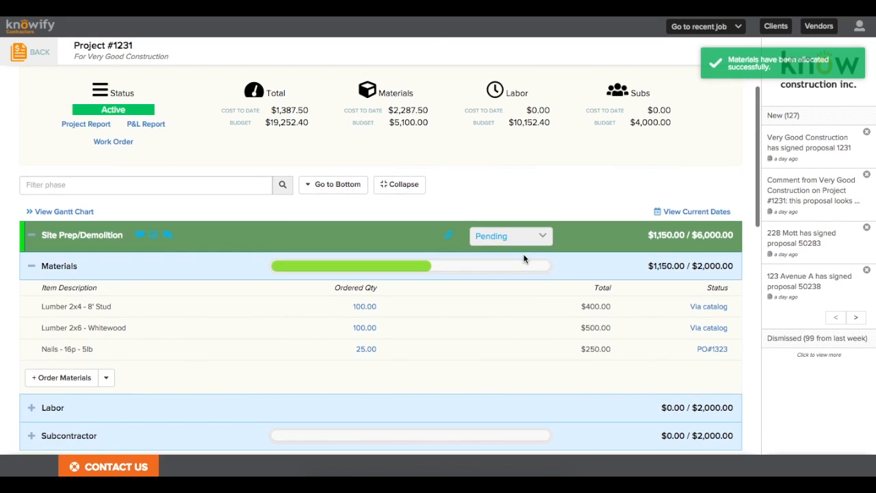
pyautogui.scroll(1, 523, 258)
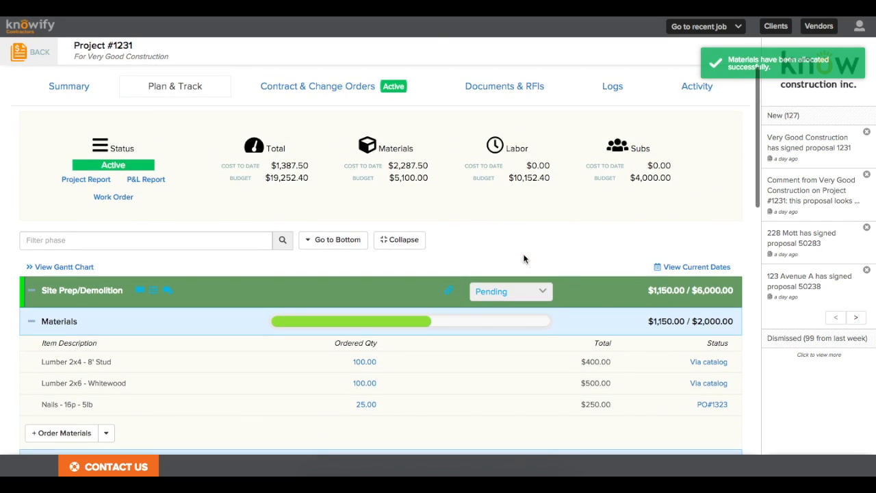
pyautogui.click(714, 364)
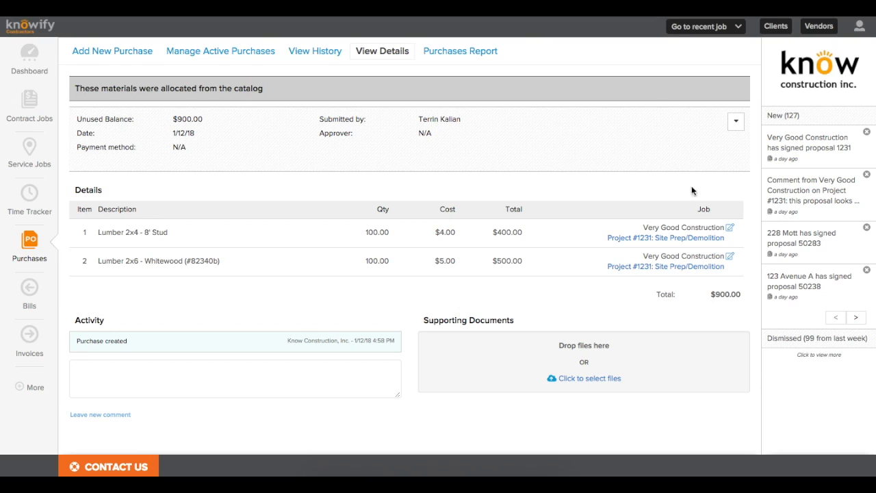
pyautogui.click(735, 121)
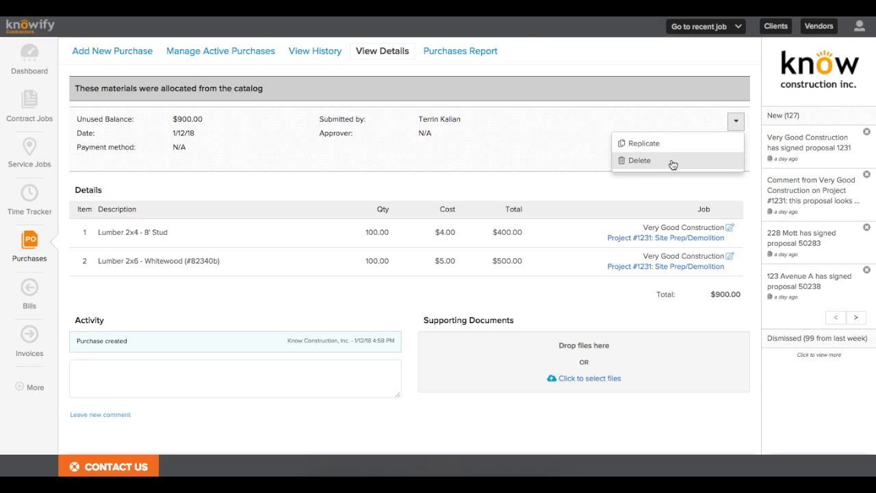
pyautogui.click(495, 183)
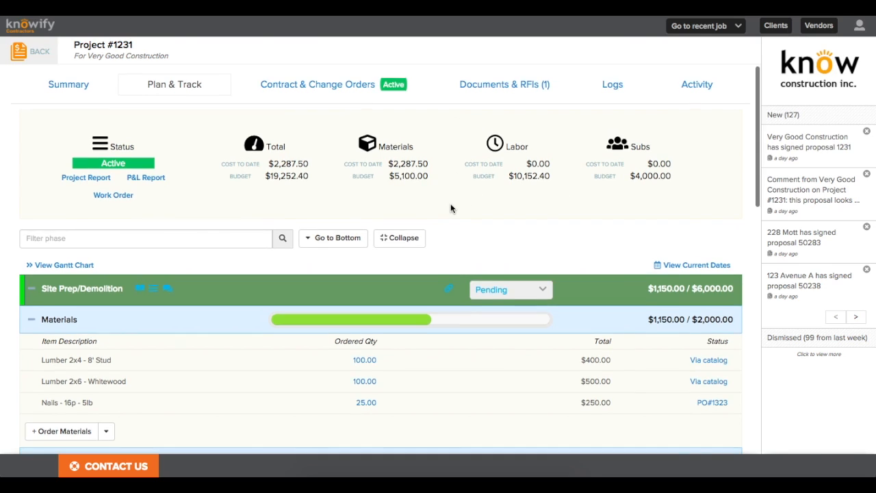
# Step: Expand Site Prep/Demolition Labor and go to Enter Time for that phase
pyautogui.scroll(-2, 450, 207)
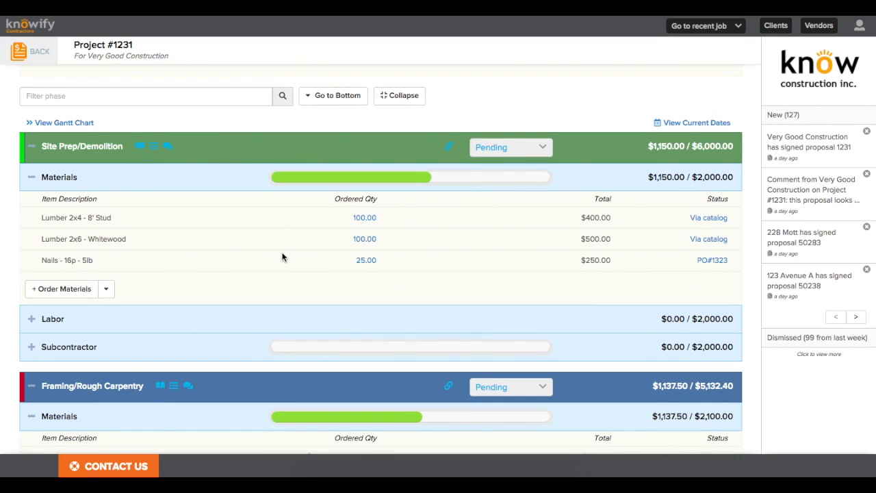
pyautogui.click(31, 320)
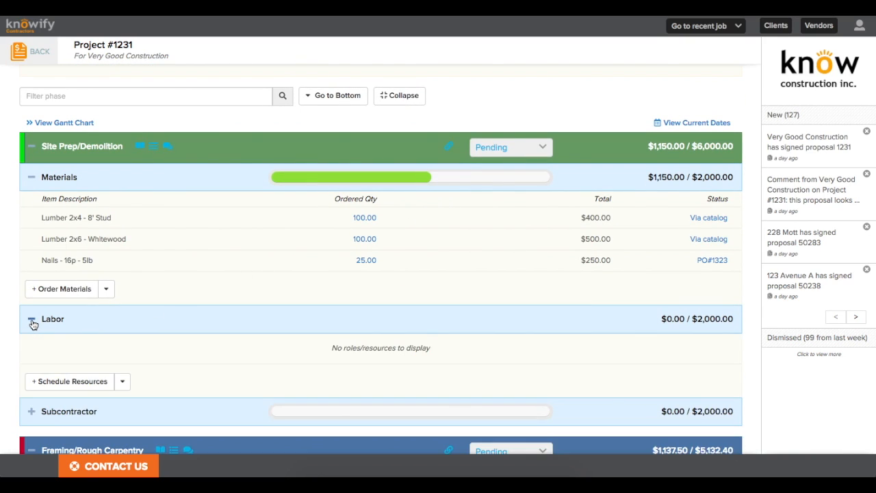
pyautogui.scroll(-1, 43, 348)
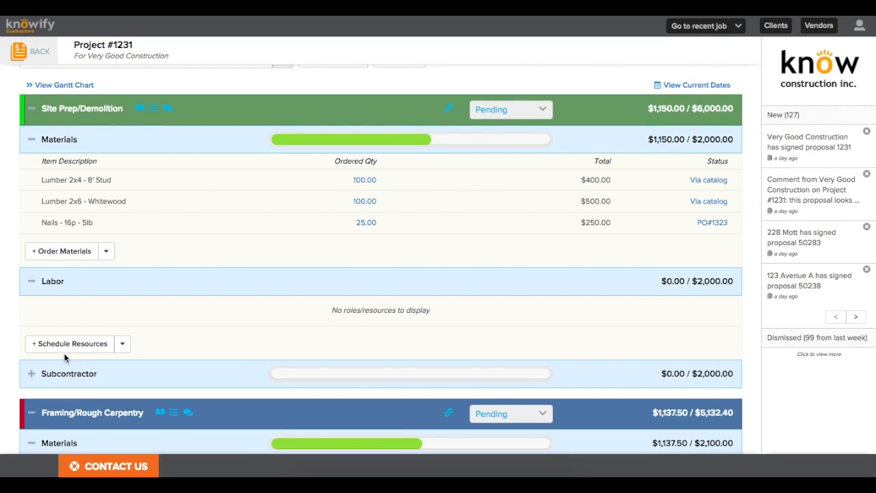
pyautogui.click(123, 344)
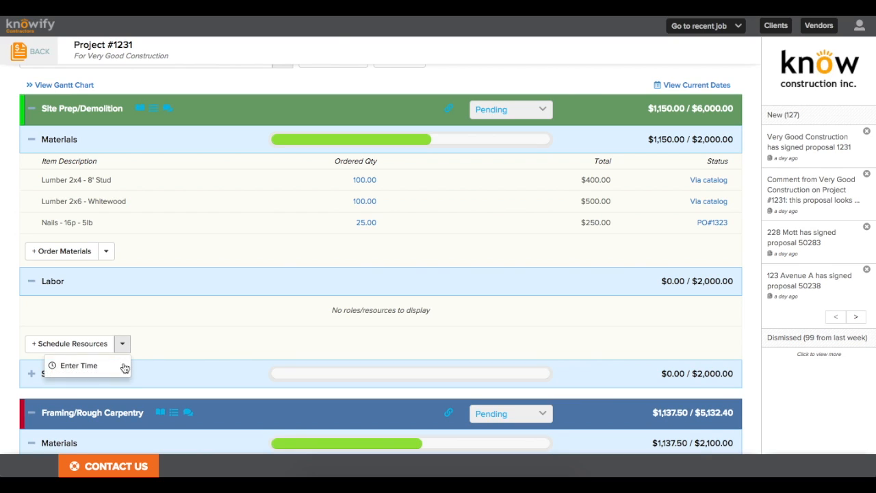
pyautogui.click(78, 366)
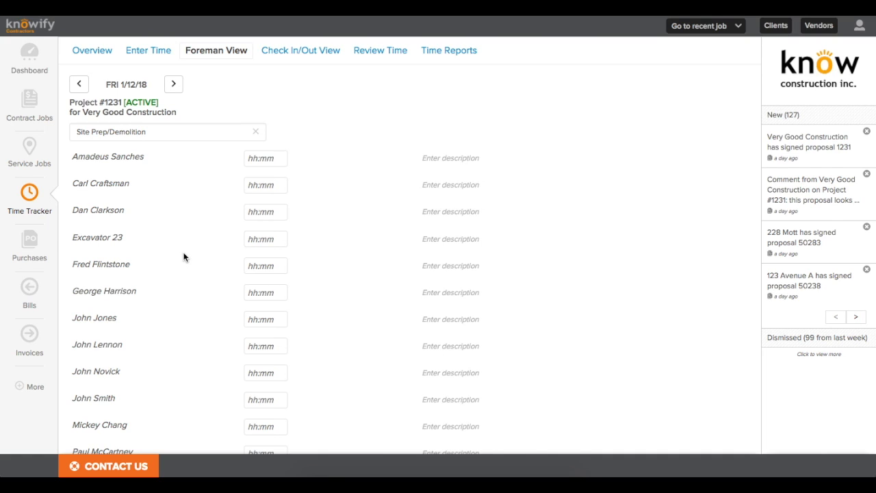
pyautogui.scroll(-2, 183, 257)
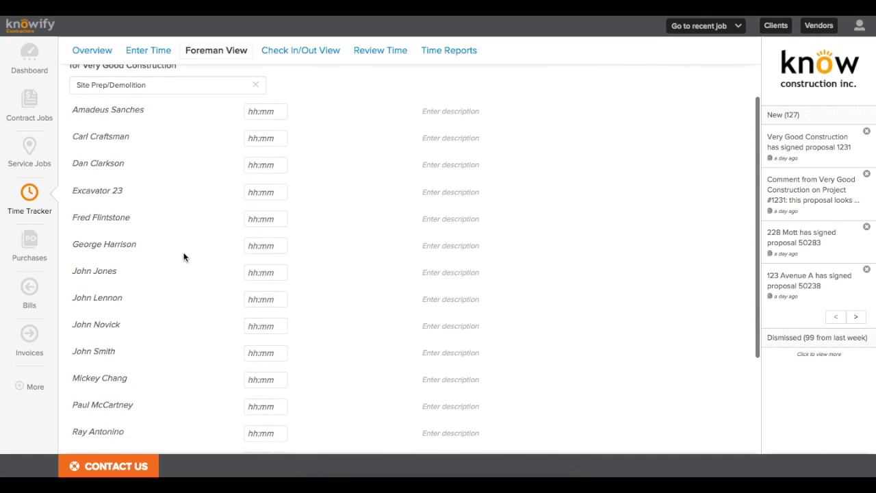
# Step: Enter 8 hours for each of four crew members in Foreman View and submit
pyautogui.click(270, 298)
pyautogui.write('8')
pyautogui.scroll(1, 264, 273)
pyautogui.click(264, 272)
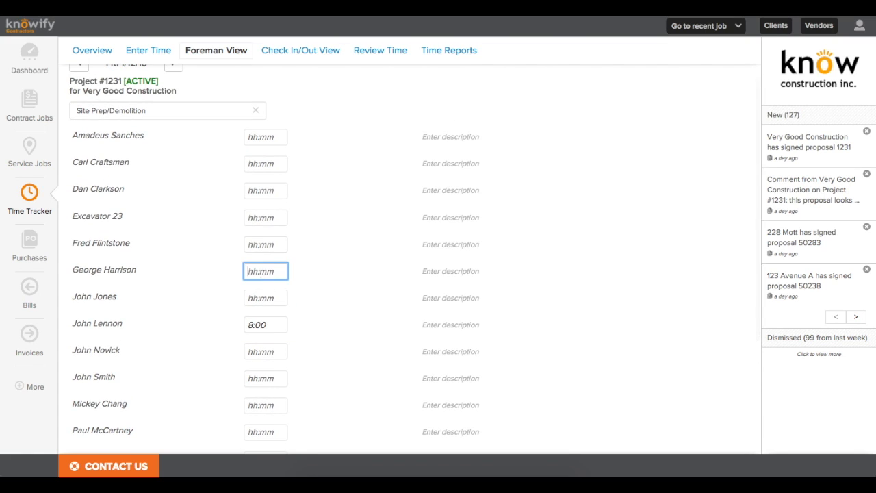
pyautogui.write('8')
pyautogui.scroll(-4, 262, 342)
pyautogui.click(262, 335)
pyautogui.write('8')
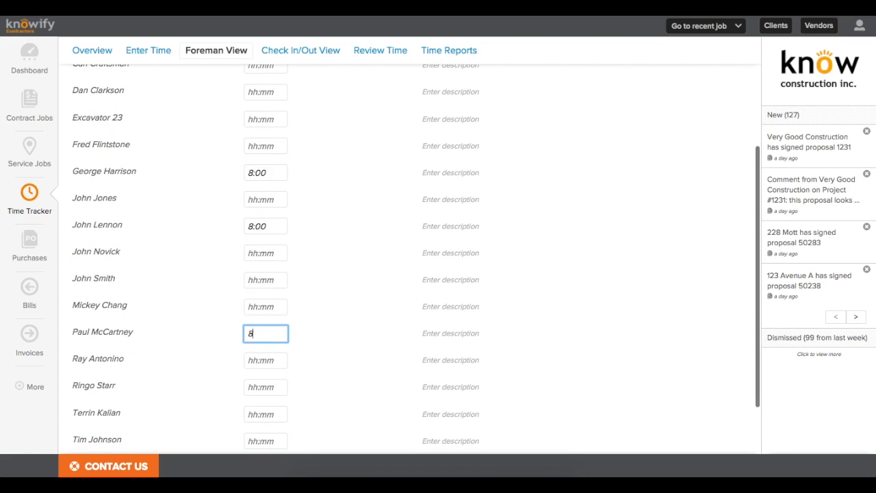
pyautogui.click(261, 389)
pyautogui.write('8')
pyautogui.click(332, 391)
pyautogui.scroll(-3, 333, 391)
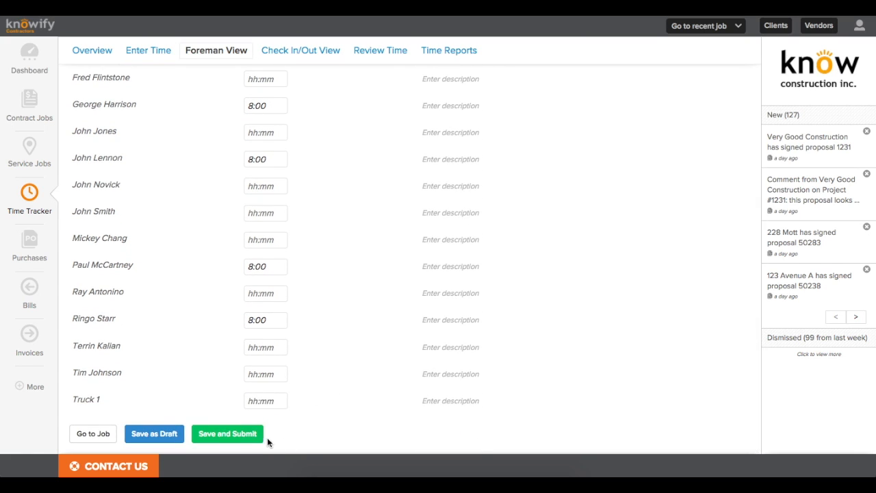
pyautogui.click(255, 431)
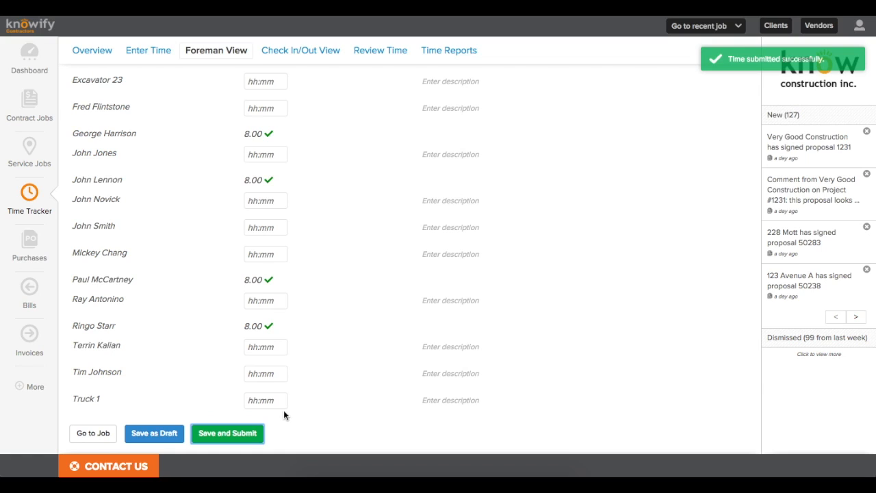
pyautogui.scroll(3, 283, 409)
pyautogui.click(17, 399)
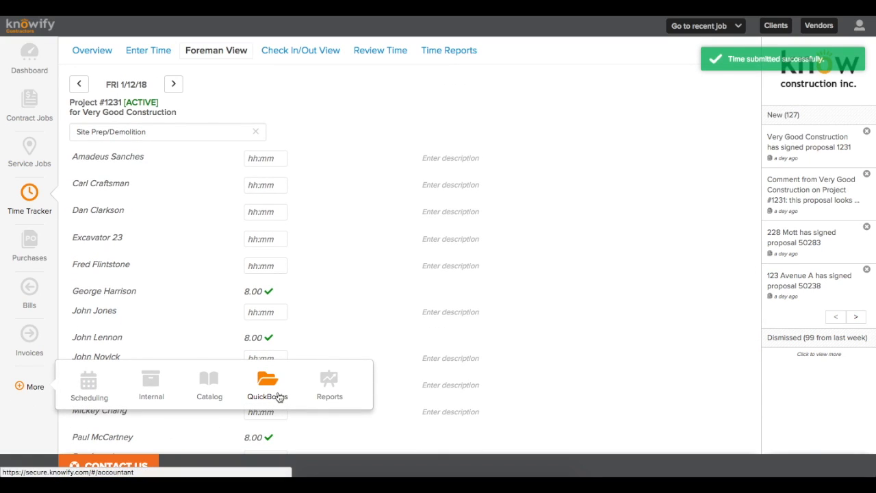
# Step: On the Corporate Calendar, schedule #1231 Site Prep/Demolition from Jan 9 for 5 days
pyautogui.click(86, 392)
pyautogui.moveTo(172, 351)
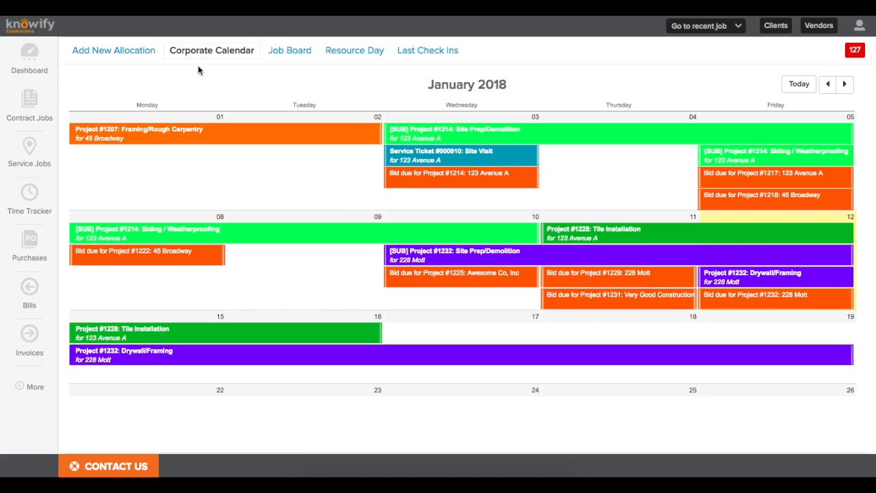
pyautogui.scroll(-2, 222, 69)
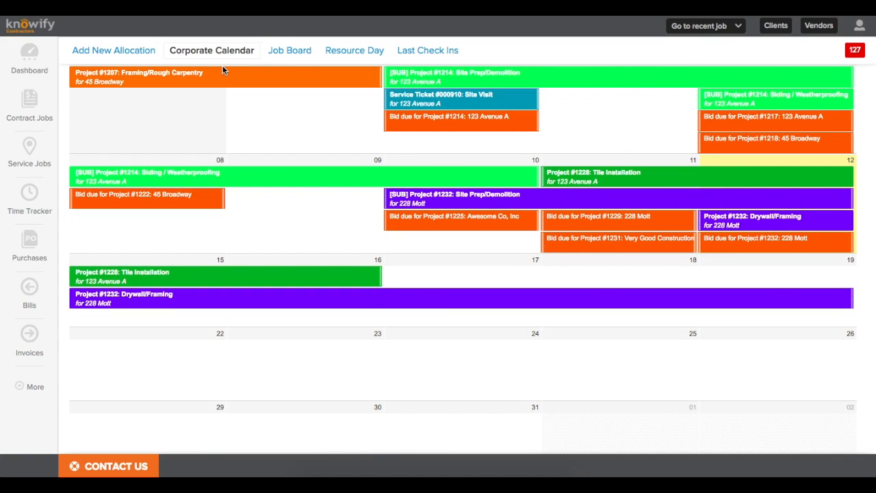
pyautogui.scroll(2, 222, 70)
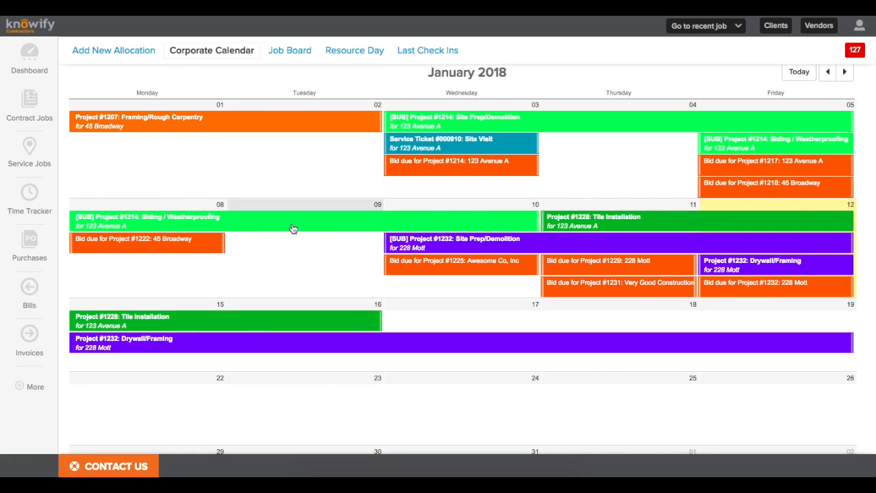
pyautogui.click(269, 260)
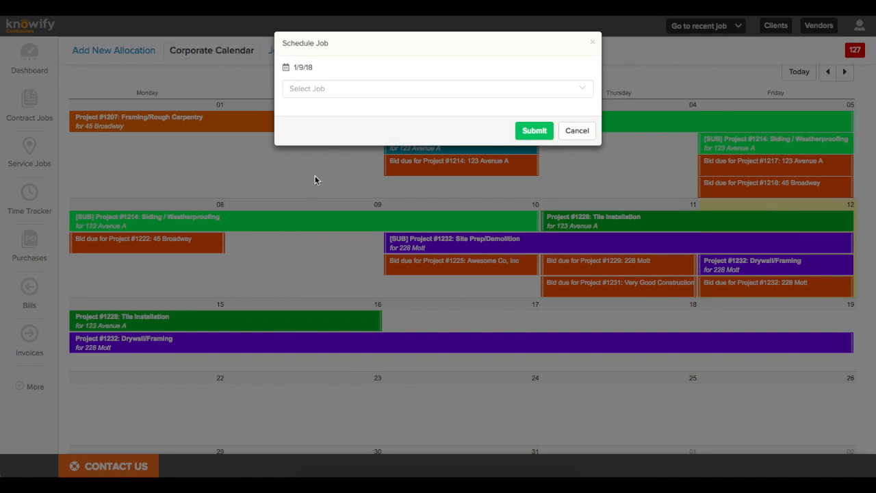
pyautogui.click(325, 89)
pyautogui.write('1231')
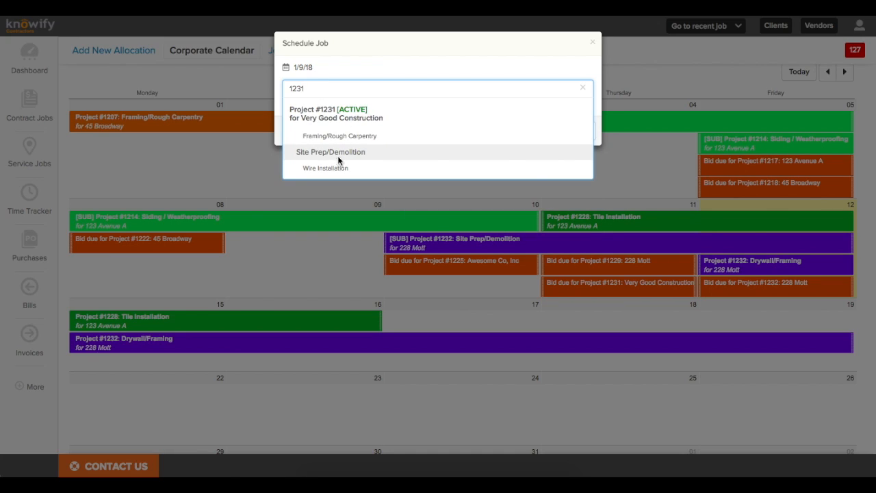
pyautogui.click(338, 159)
pyautogui.click(323, 207)
pyautogui.write('5')
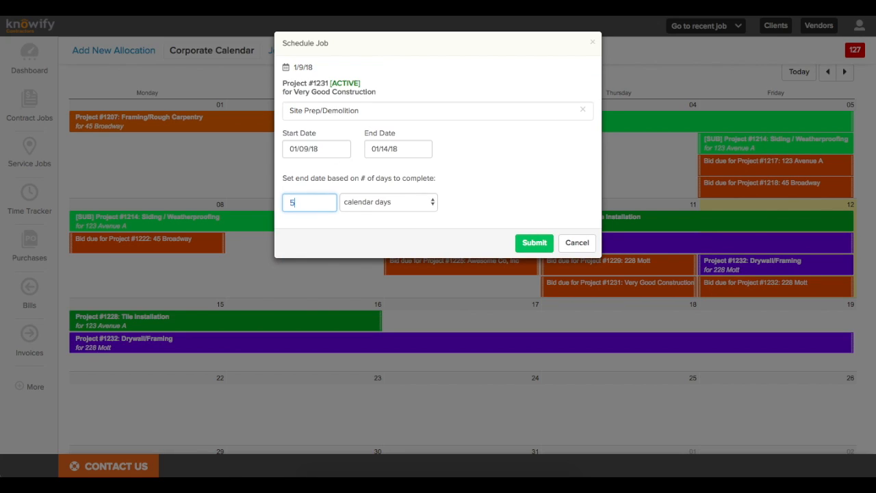
pyautogui.click(528, 244)
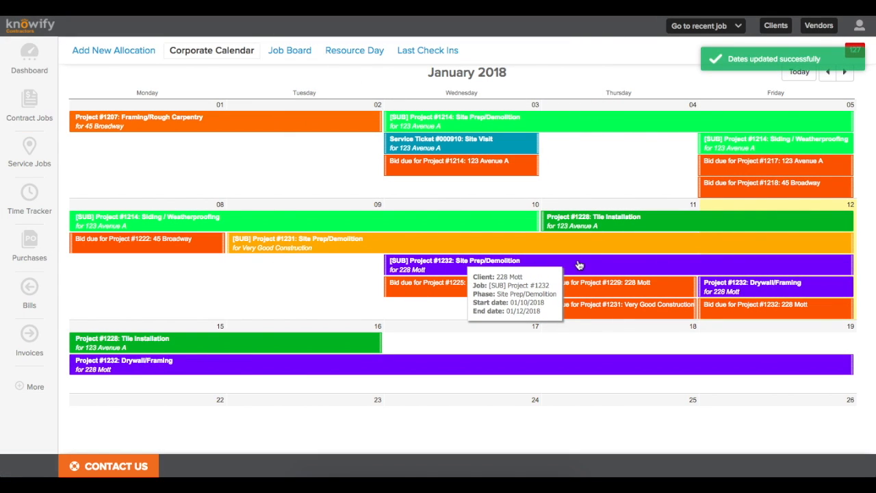
# Step: Schedule #1231 Framing/Rough Carpentry from Jan 11 for 7 business days
pyautogui.click(656, 203)
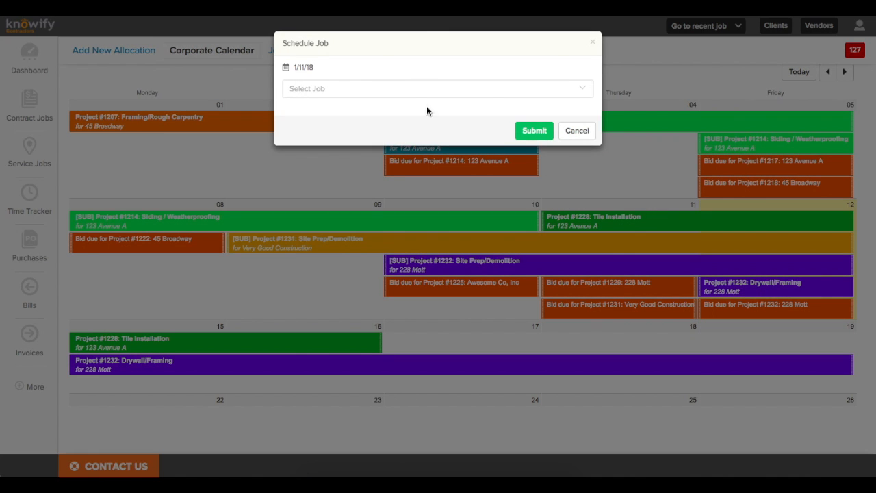
pyautogui.click(402, 88)
pyautogui.write('1232')
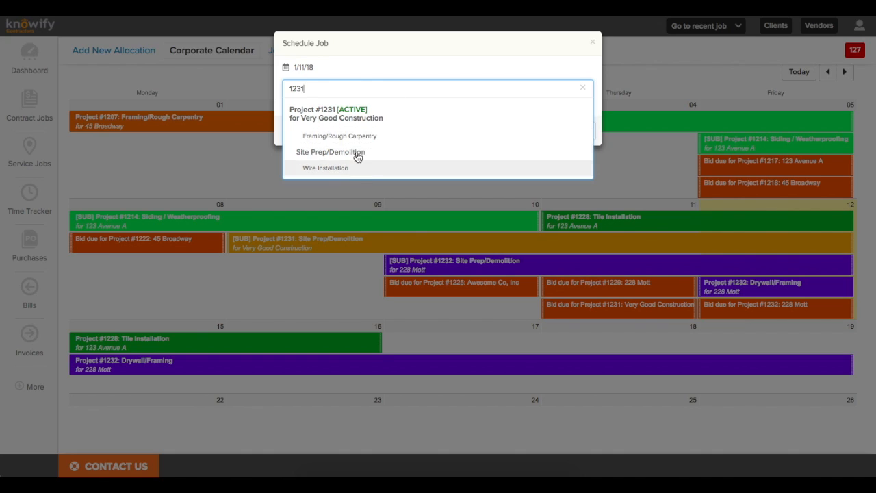
pyautogui.click(358, 140)
pyautogui.click(318, 202)
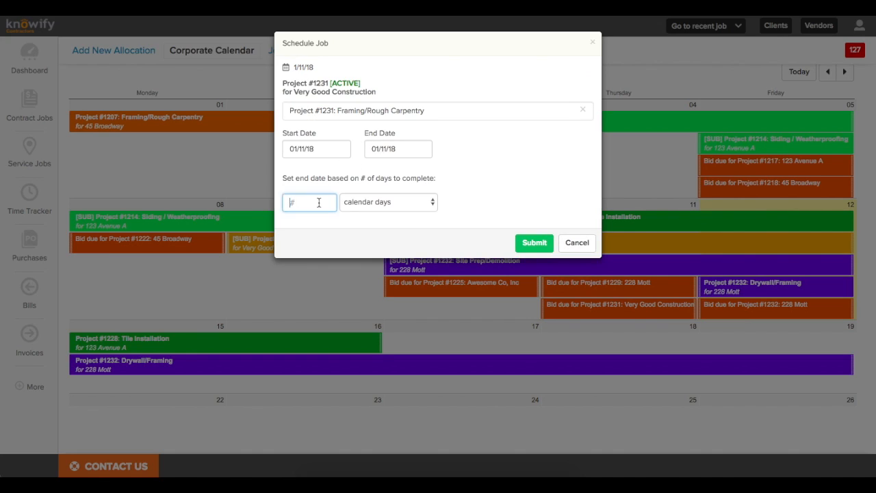
pyautogui.write('7')
pyautogui.click(365, 207)
pyautogui.click(366, 213)
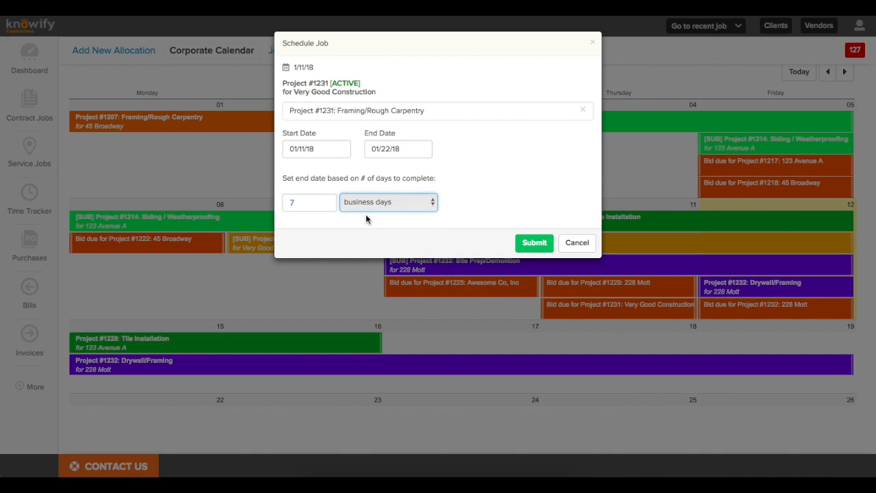
pyautogui.click(536, 240)
# Step: Shorten #1232 Drywall/Framing to Jan 10, start its Site Prep/Demolition later, and open the Job Board
pyautogui.scroll(-3, 540, 244)
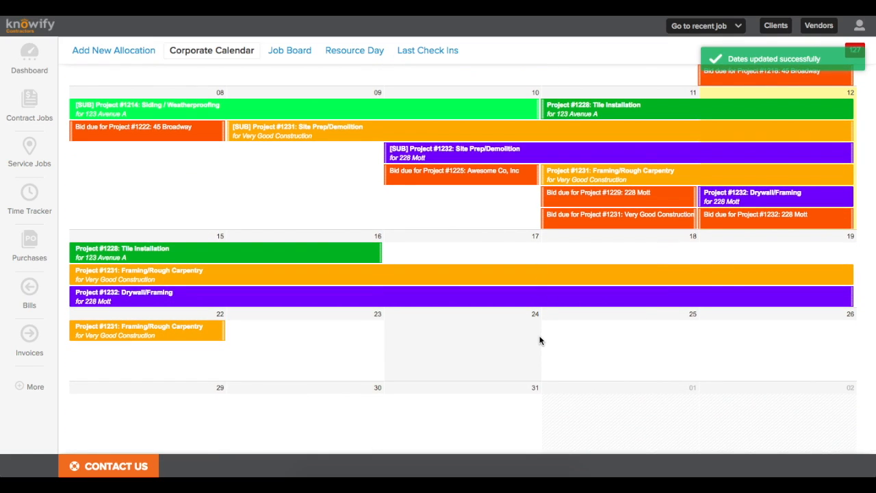
pyautogui.scroll(1, 539, 340)
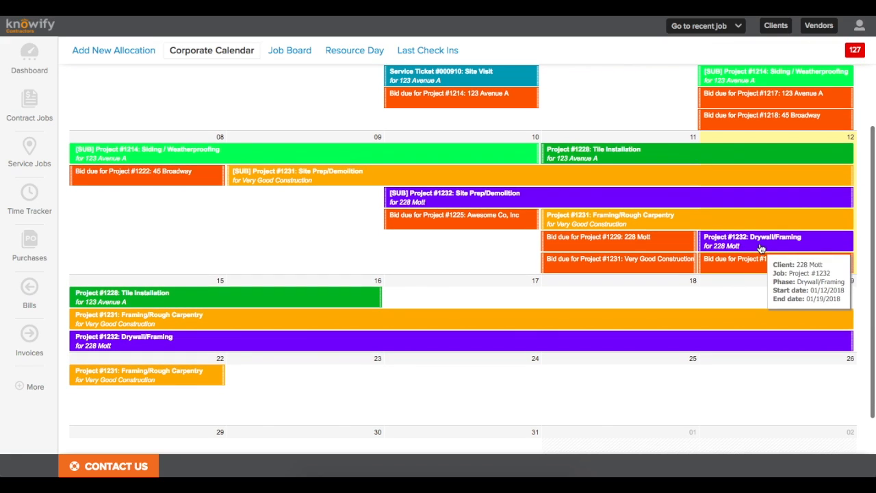
pyautogui.moveTo(754, 246); pyautogui.dragTo(468, 238)
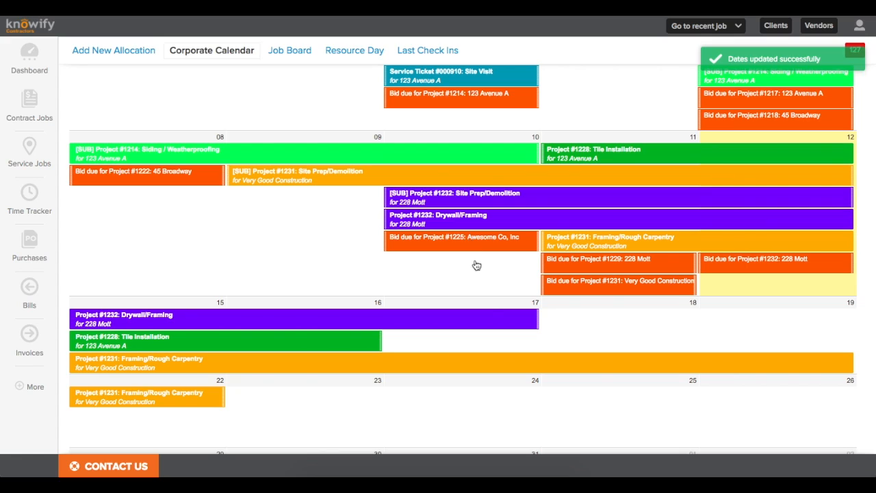
pyautogui.moveTo(537, 321); pyautogui.dragTo(518, 148)
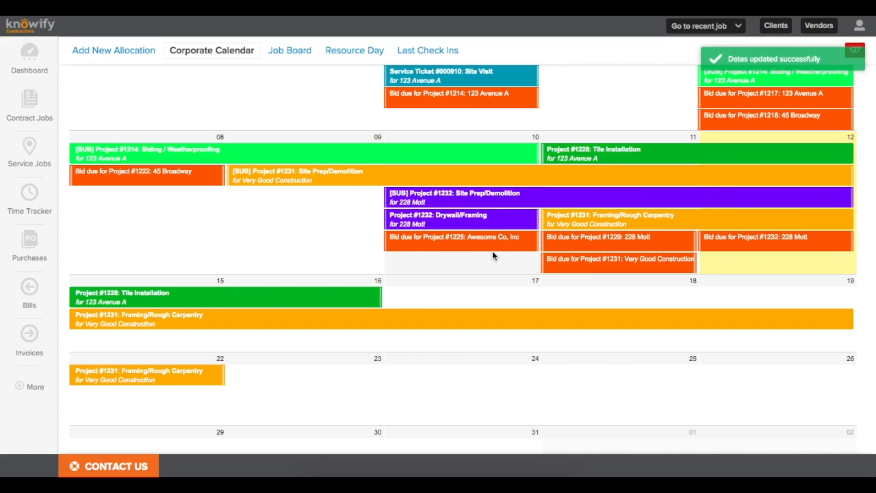
pyautogui.moveTo(383, 195); pyautogui.dragTo(558, 198)
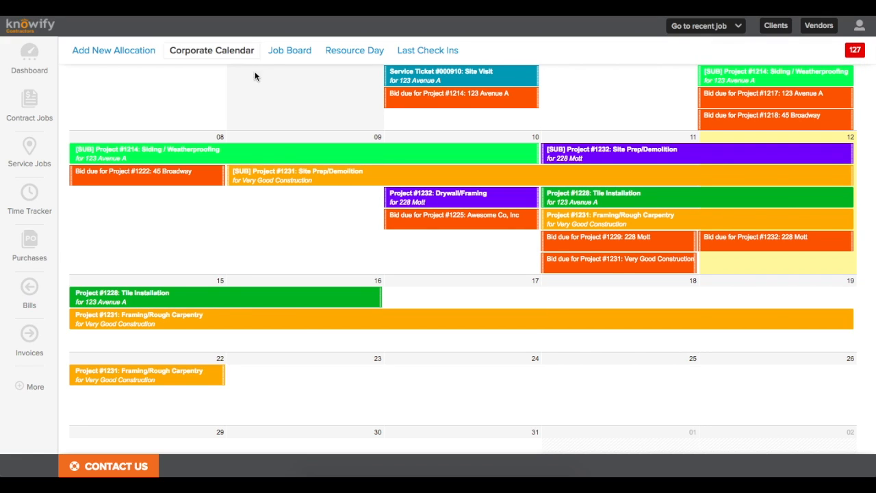
pyautogui.click(291, 54)
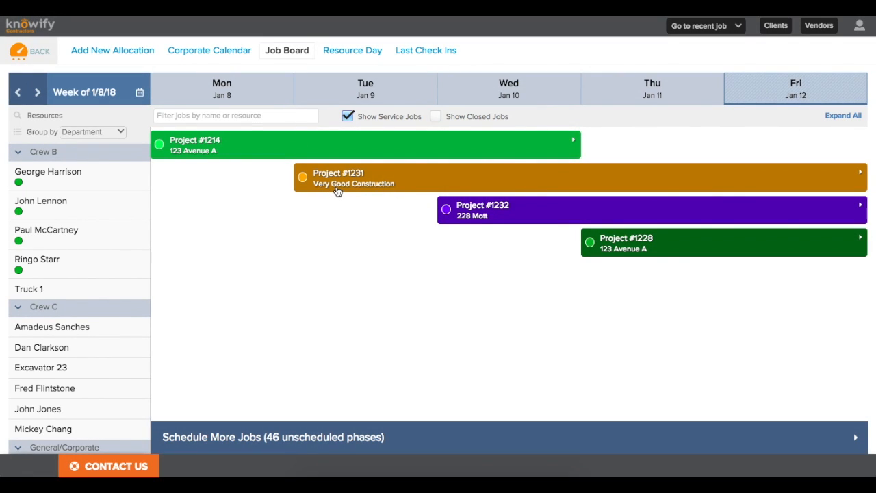
# Step: Schedule the four Crew B members full time on Project #1231 Framing/Rough Carpentry and open its crew notification
pyautogui.click(452, 182)
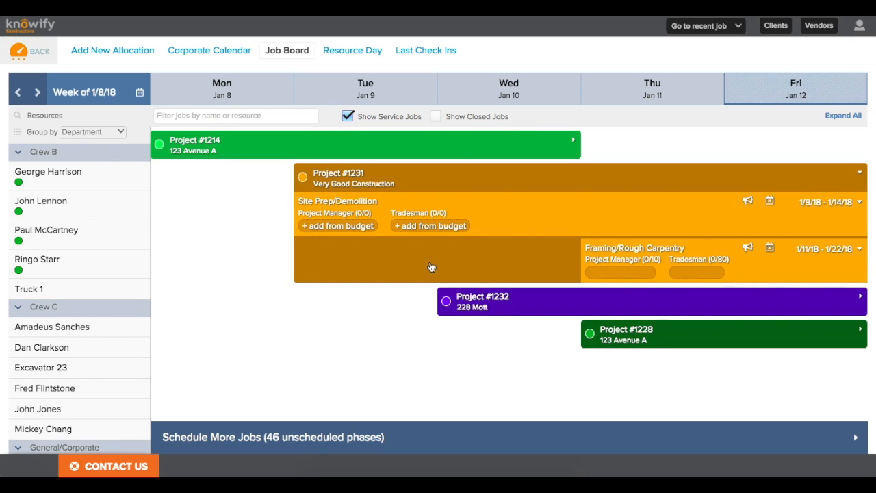
pyautogui.moveTo(127, 275); pyautogui.dragTo(123, 181)
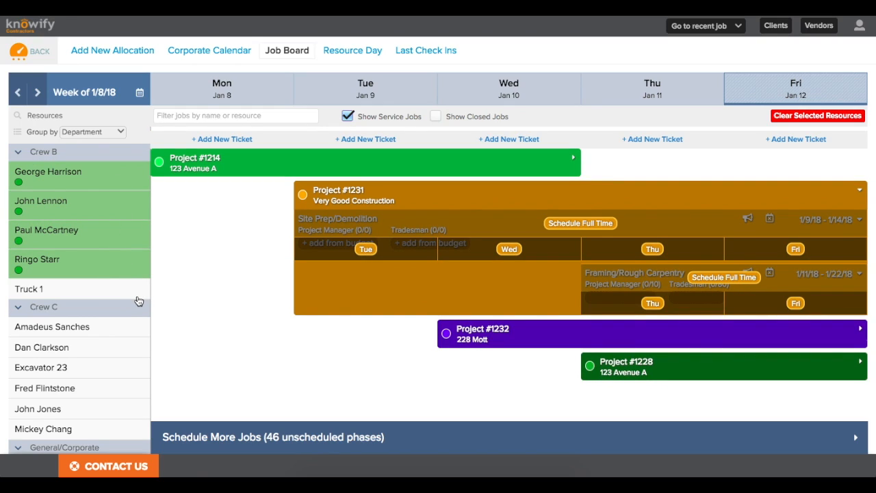
pyautogui.click(504, 257)
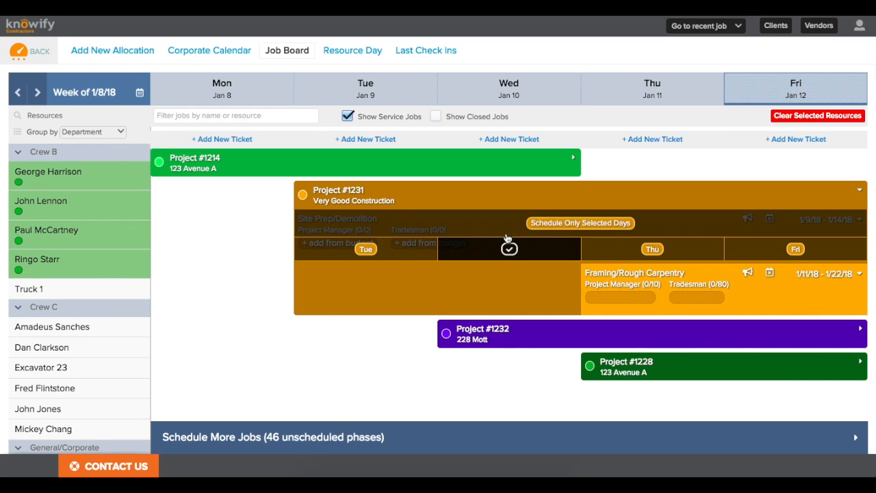
pyautogui.click(409, 255)
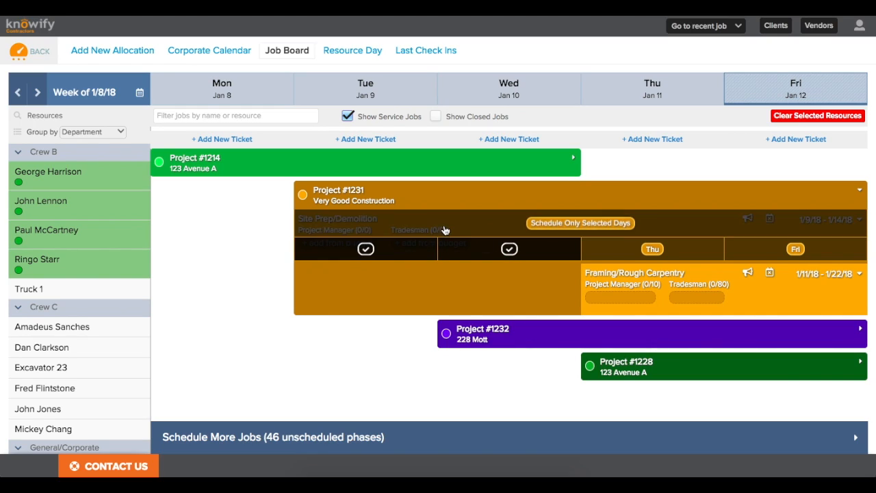
pyautogui.click(420, 250)
pyautogui.click(448, 255)
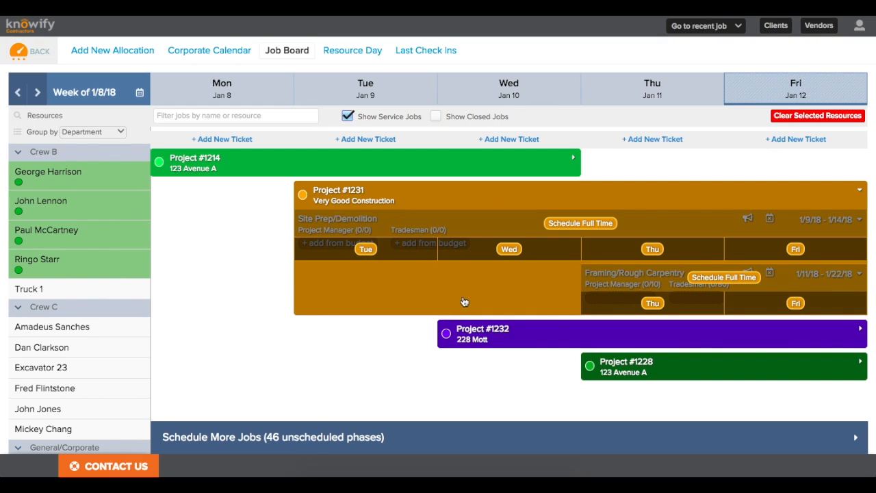
pyautogui.click(690, 277)
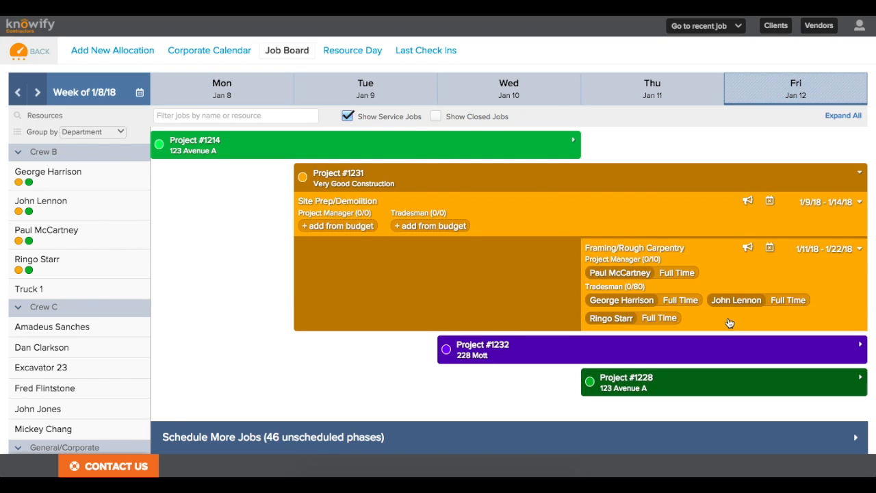
pyautogui.click(747, 247)
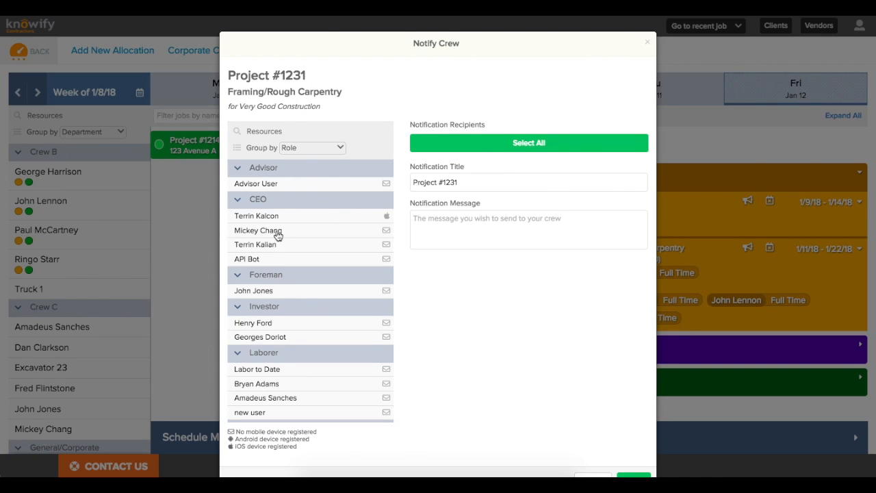
# Step: Group recipients by Department and select the four Crew B members
pyautogui.click(288, 147)
pyautogui.click(291, 158)
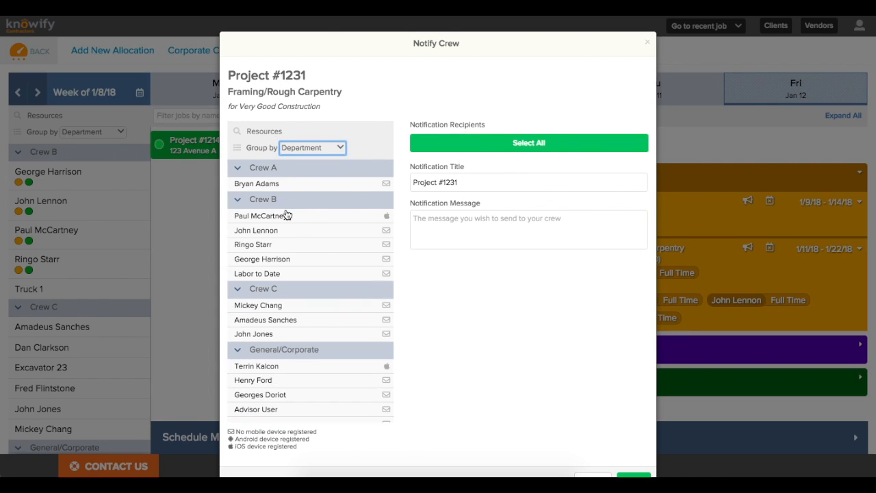
pyautogui.click(283, 216)
pyautogui.click(281, 231)
pyautogui.click(282, 244)
pyautogui.click(283, 258)
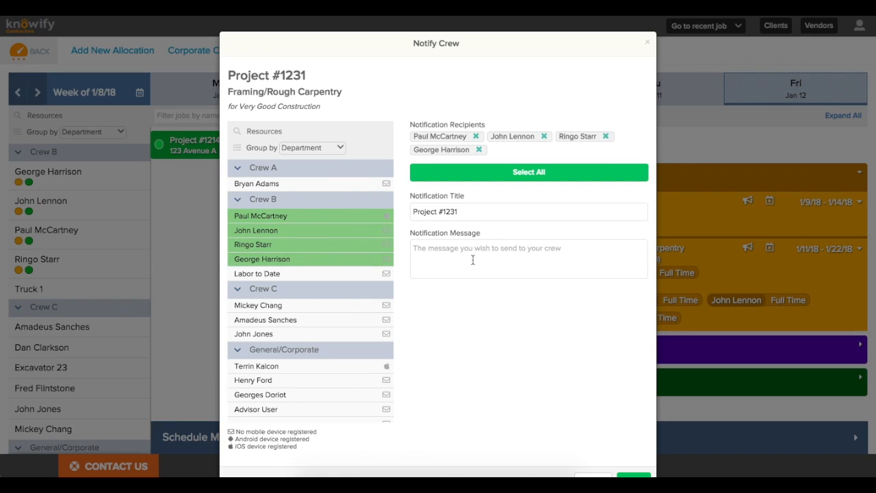
# Step: Send them the message 'Careful when you get to the site, they have a mean dog there!'
pyautogui.click(490, 252)
pyautogui.write('Careful when you get to the site')
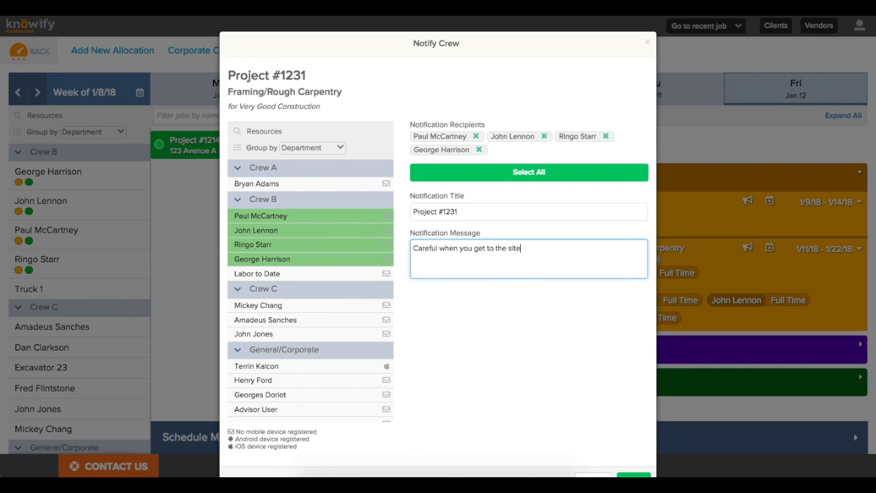
pyautogui.write(', they have')
pyautogui.scroll(-1, 563, 181)
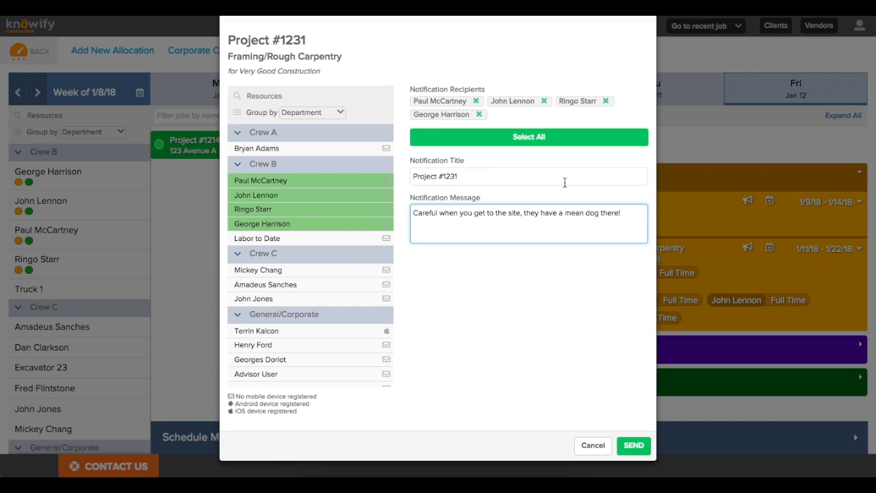
pyautogui.click(633, 445)
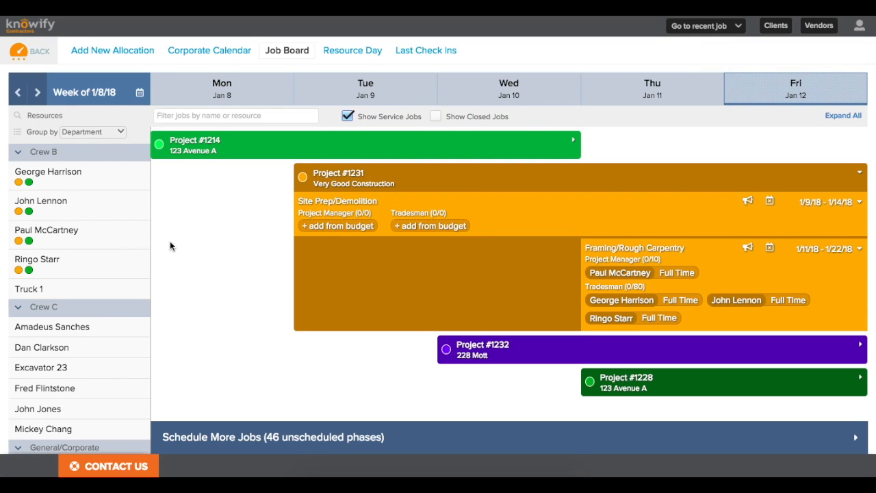
# Step: Open the Time Tracking Foreman View for Project #1231's Framing/Rough Carpentry phase
pyautogui.click(39, 63)
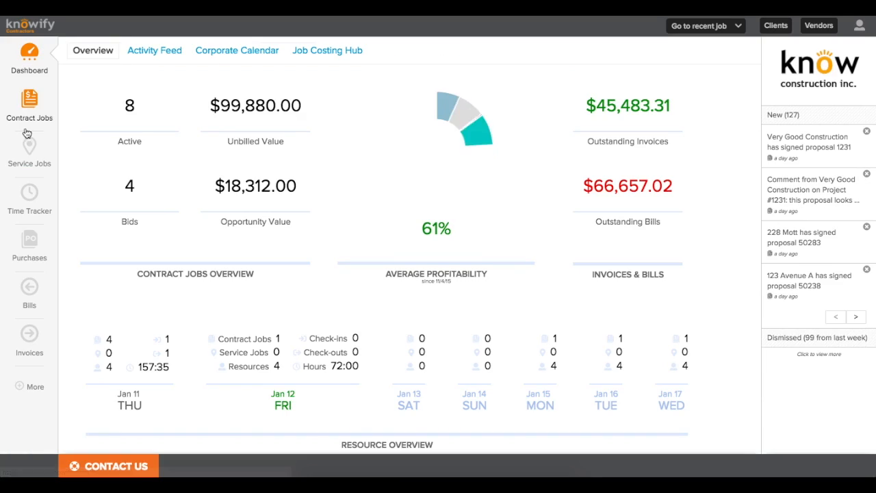
pyautogui.click(28, 207)
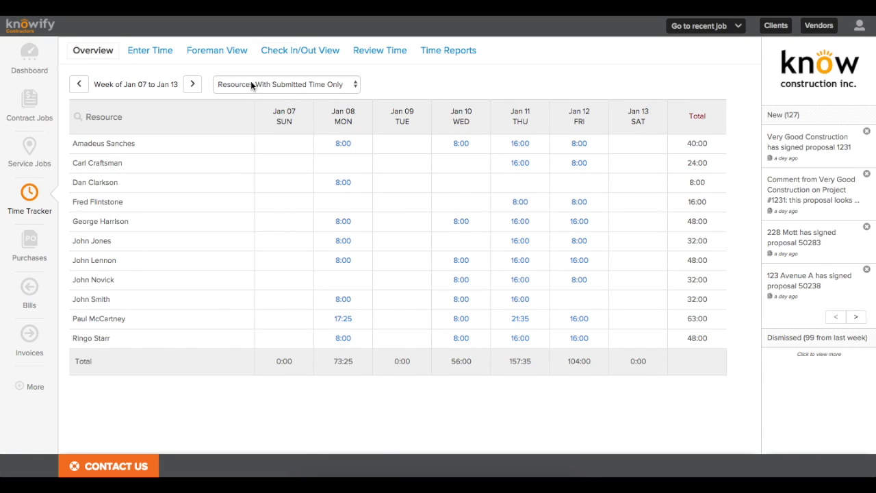
pyautogui.click(234, 54)
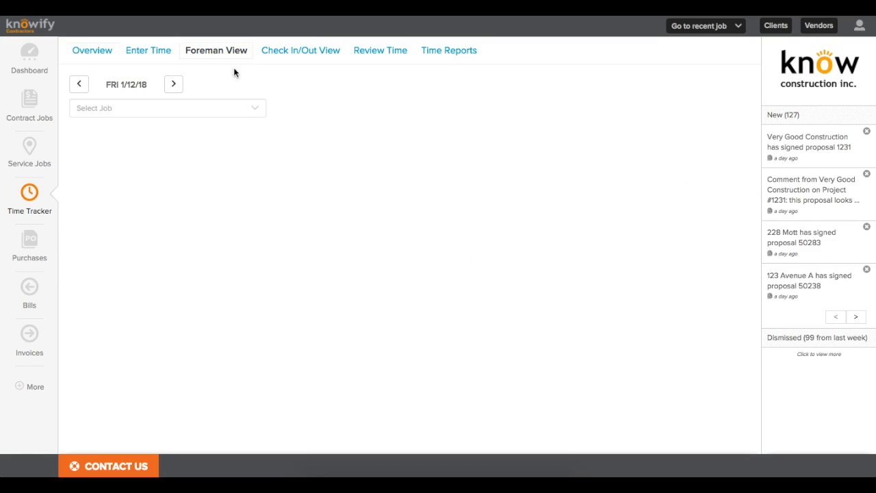
pyautogui.click(223, 108)
pyautogui.write('1231')
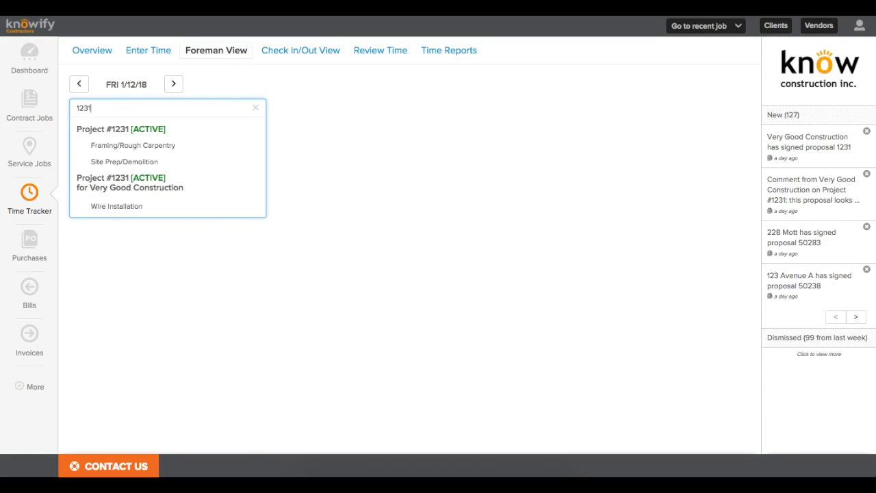
pyautogui.click(181, 155)
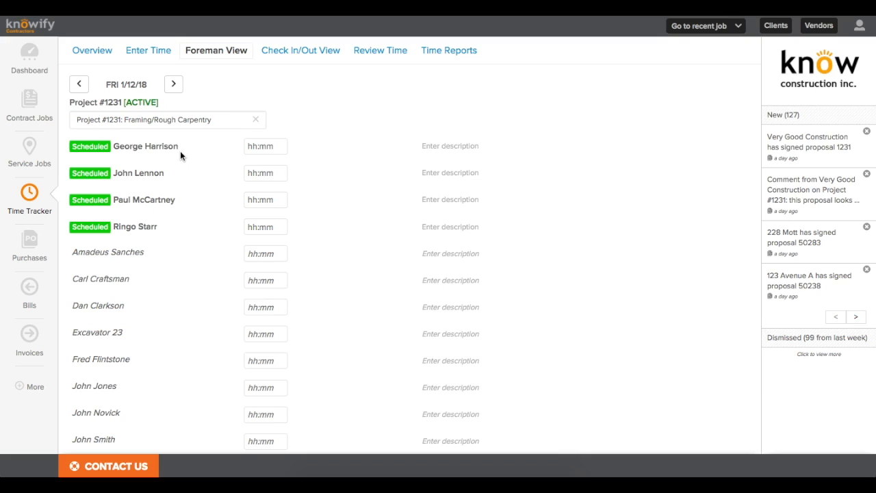
# Step: Enter 8:00 hours for each of the four scheduled workers and submit them
pyautogui.click(258, 147)
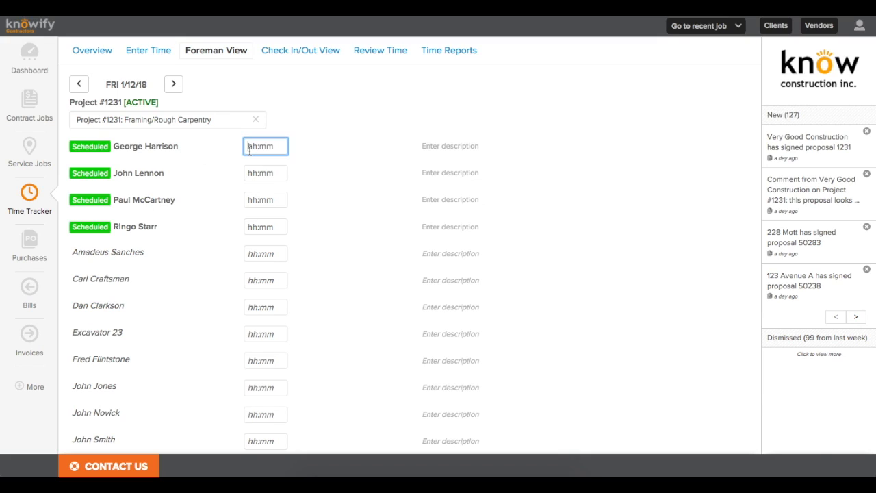
pyautogui.write('8:00')
pyautogui.press('Tab')
pyautogui.write('8:00')
pyautogui.press('Tab')
pyautogui.write('8:00')
pyautogui.press('Tab')
pyautogui.click(327, 218)
pyautogui.click(272, 233)
pyautogui.write('8:00')
pyautogui.click(315, 229)
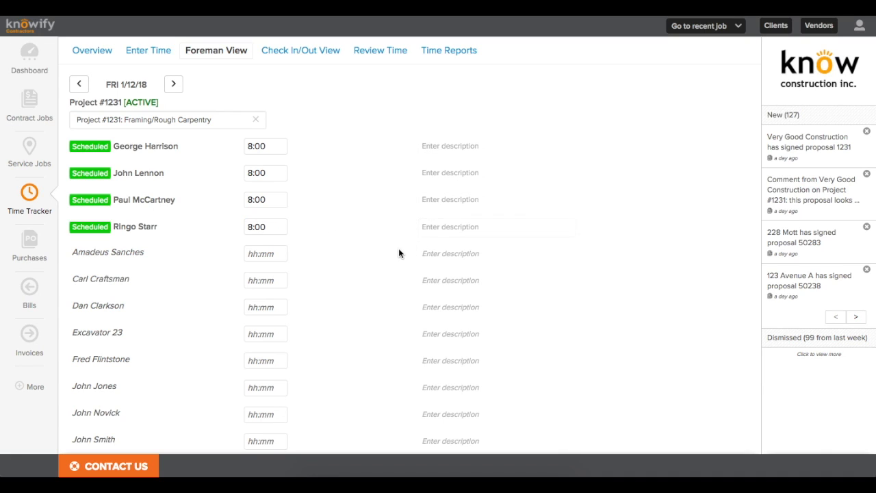
pyautogui.scroll(-5, 399, 252)
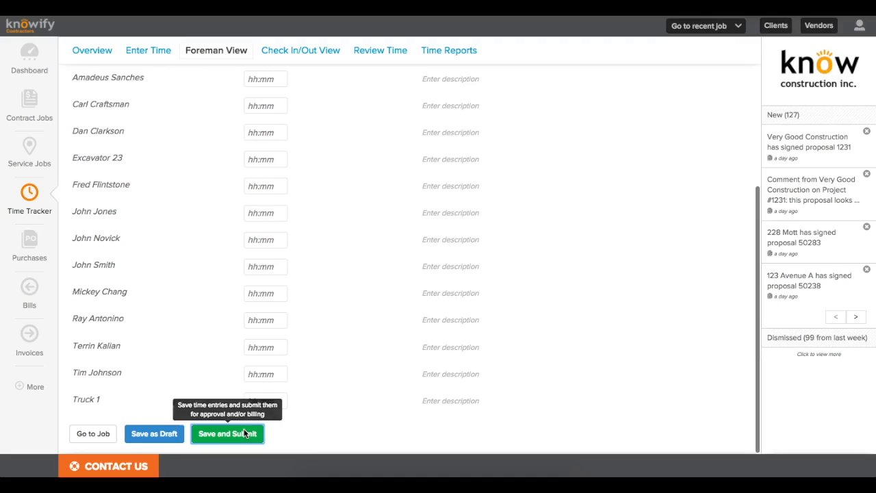
pyautogui.click(253, 434)
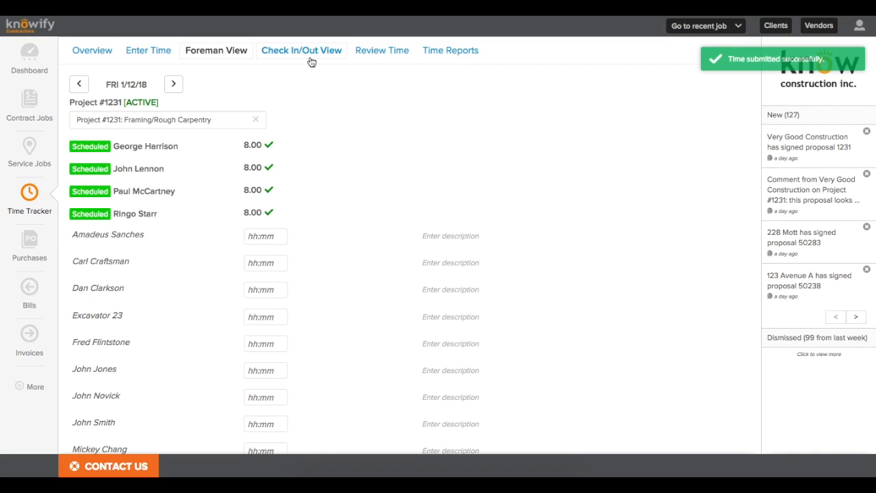
# Step: Check in/out via the phone app and refresh the Check In/Out View to show the 8:30 mobile-edited entry
pyautogui.click(312, 61)
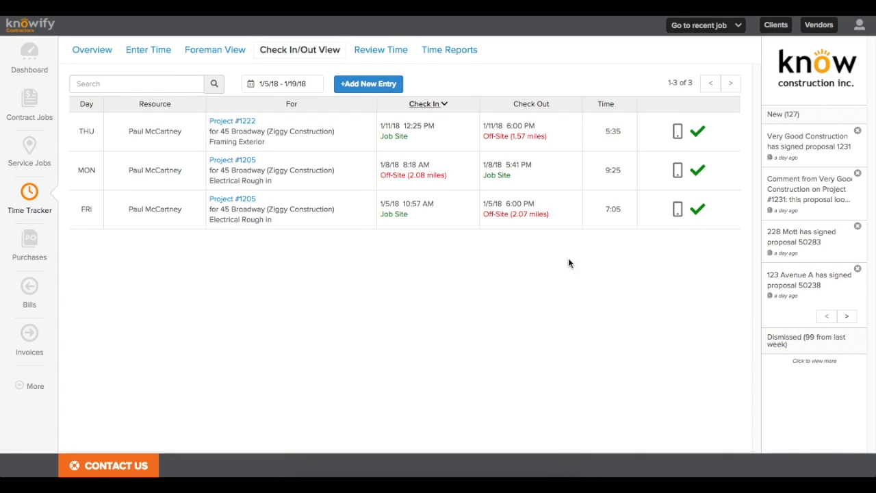
pyautogui.moveTo(869, 233); pyautogui.dragTo(600, 245)
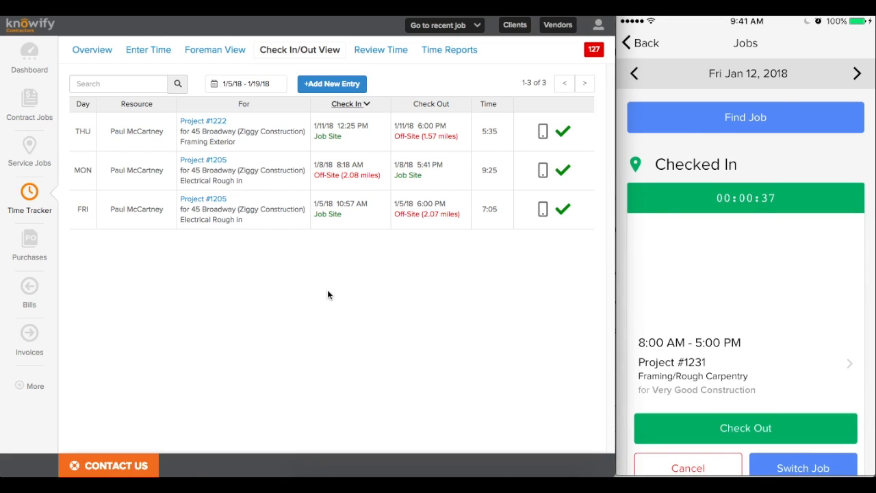
pyautogui.click(315, 56)
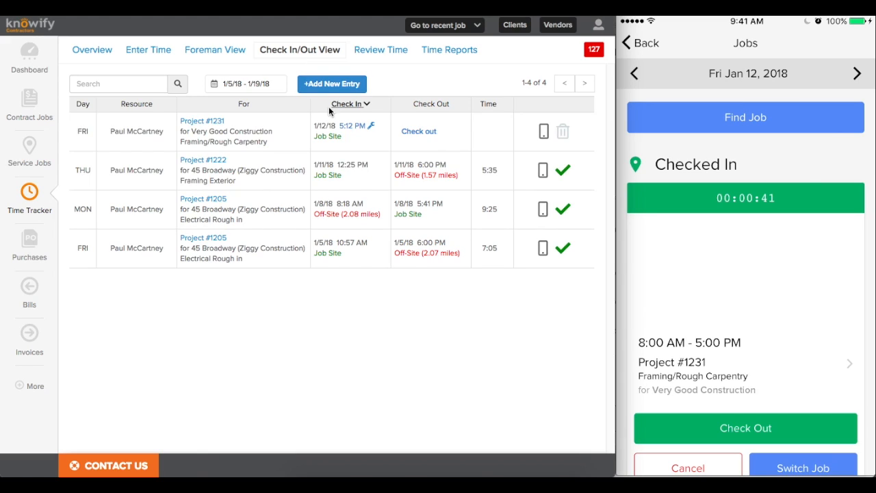
pyautogui.moveTo(317, 139); pyautogui.dragTo(341, 140)
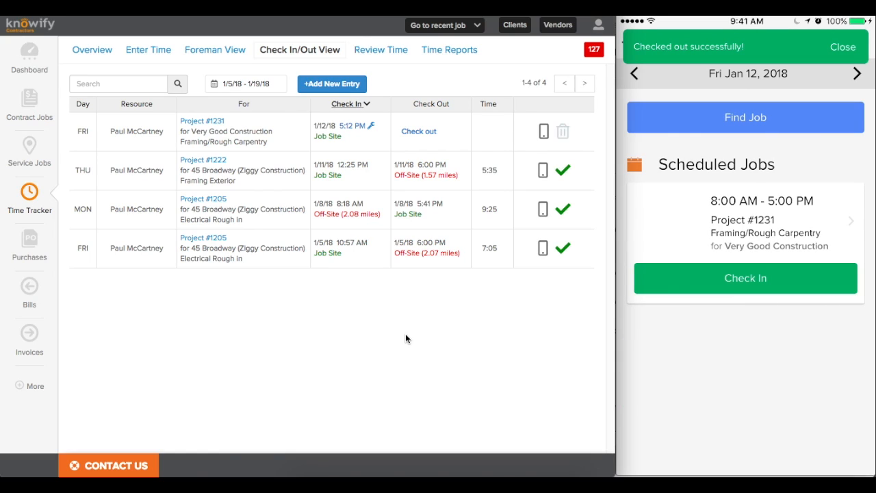
pyautogui.click(306, 57)
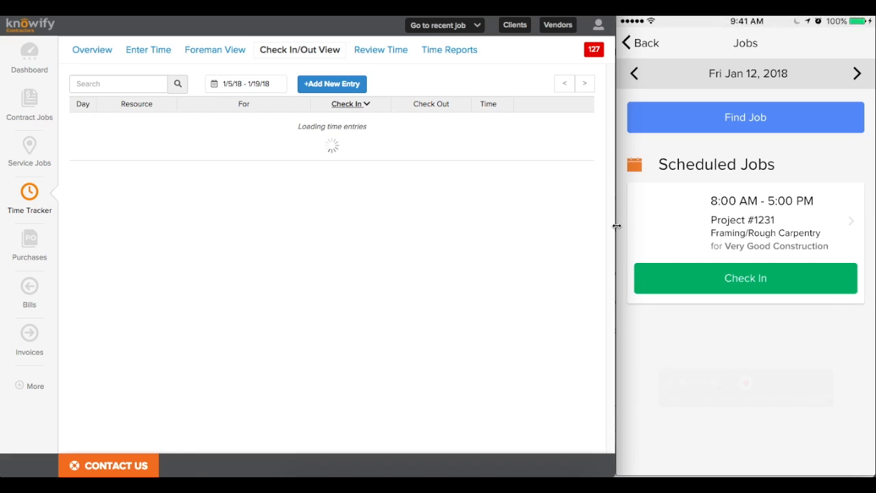
pyautogui.moveTo(617, 226); pyautogui.dragTo(873, 205)
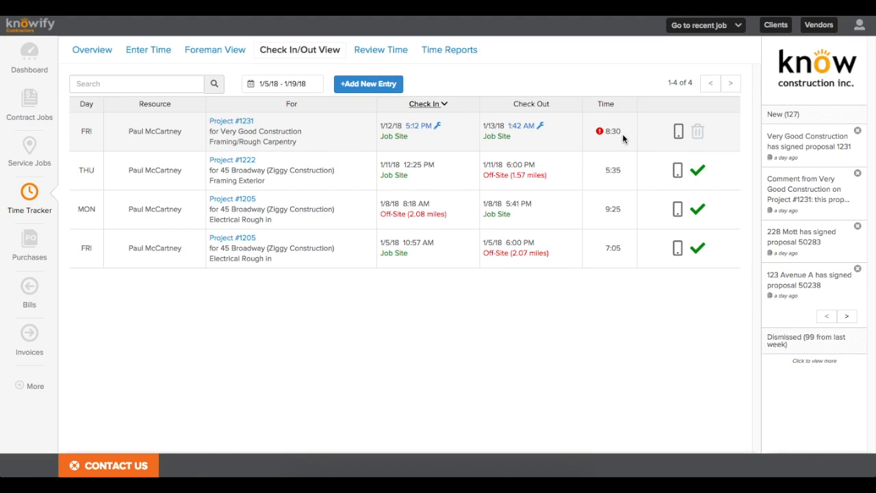
pyautogui.moveTo(604, 139)
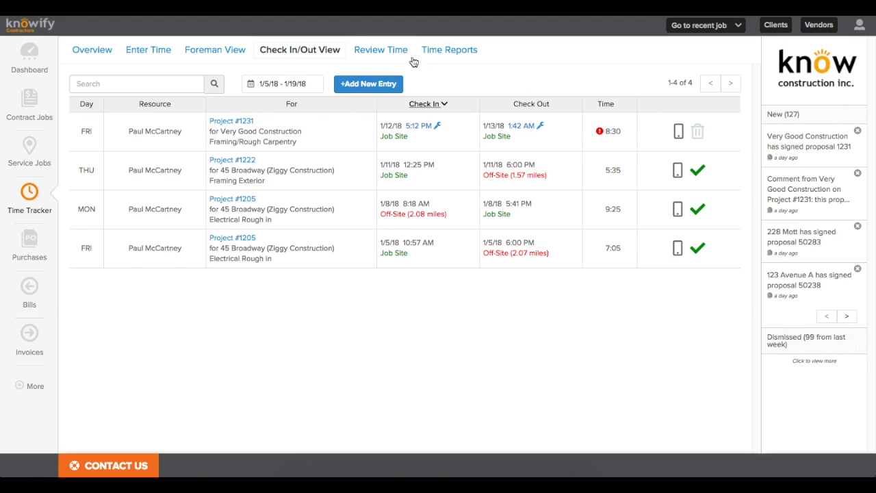
# Step: Open Review Time and read the forgot-to-check-in comment on the 8:30 entry without replying
pyautogui.click(379, 51)
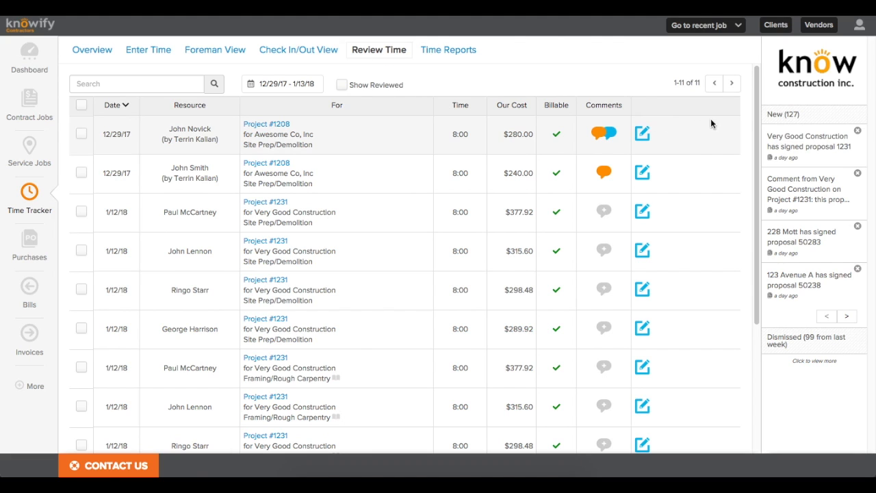
pyautogui.moveTo(755, 99); pyautogui.dragTo(754, 186)
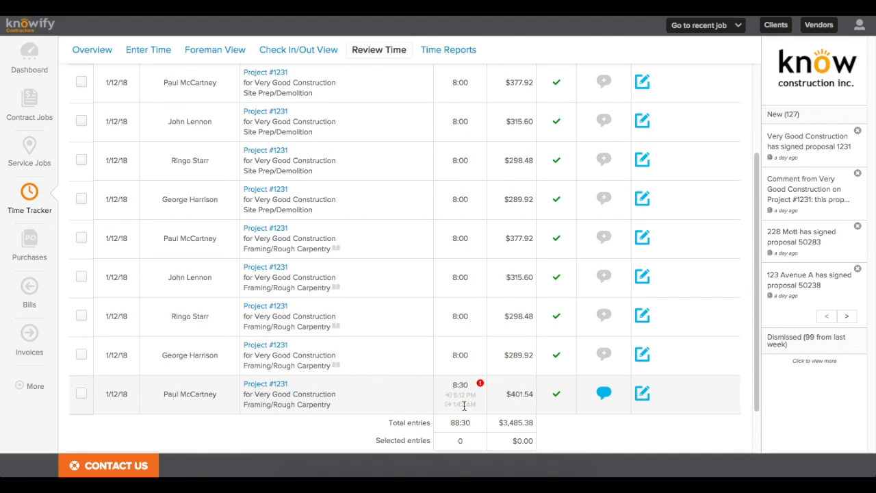
pyautogui.moveTo(481, 385)
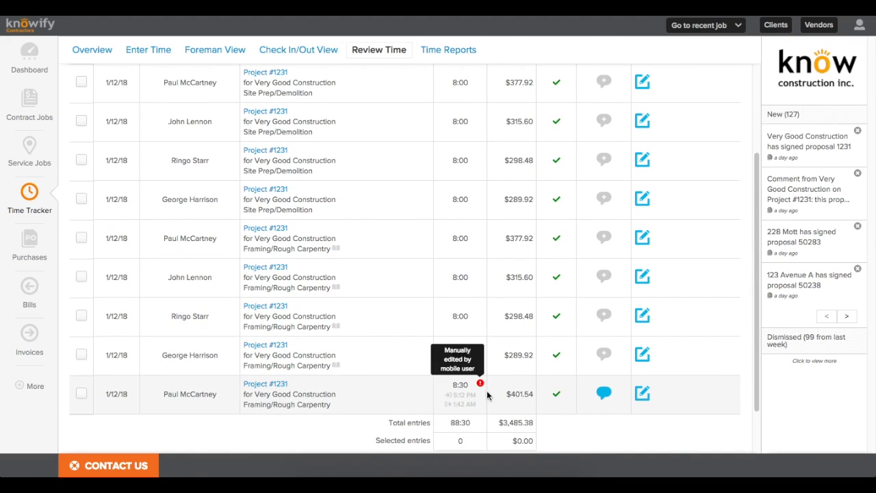
pyautogui.moveTo(602, 396)
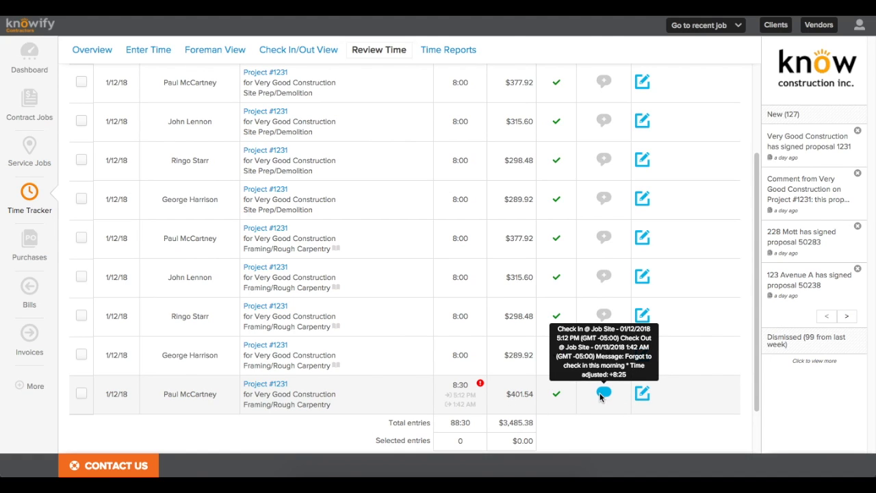
pyautogui.click(601, 394)
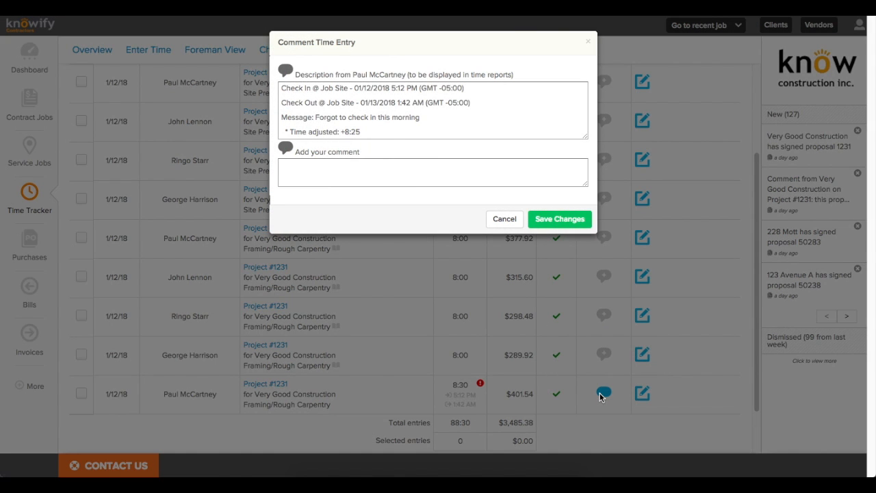
pyautogui.click(496, 224)
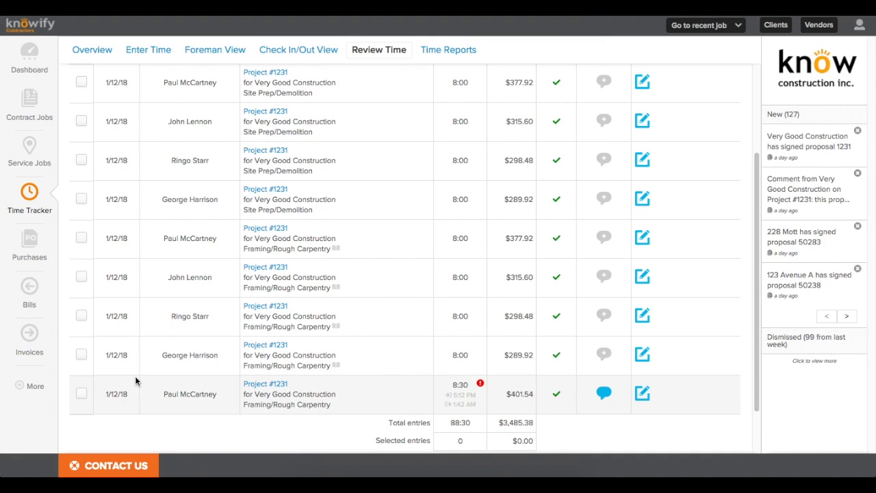
# Step: Select both 12/29/17 Project #1208 entries and bring up their bulk actions
pyautogui.scroll(3, 114, 390)
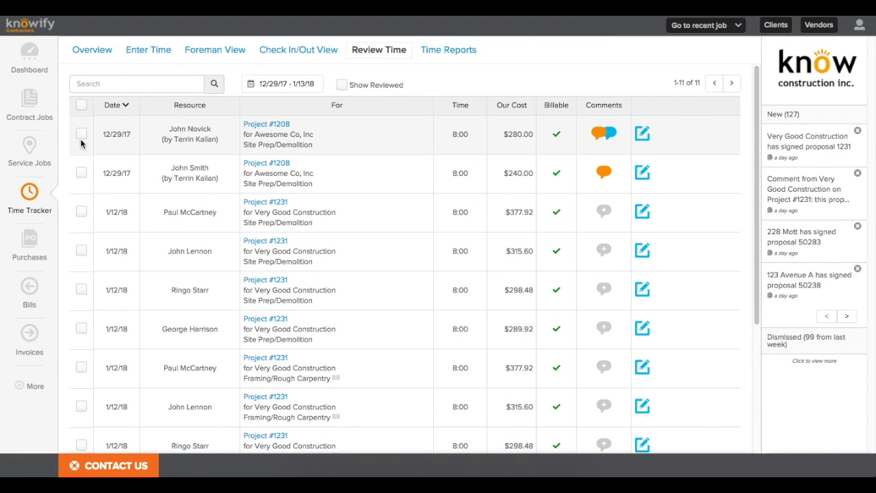
pyautogui.click(81, 134)
pyautogui.click(81, 172)
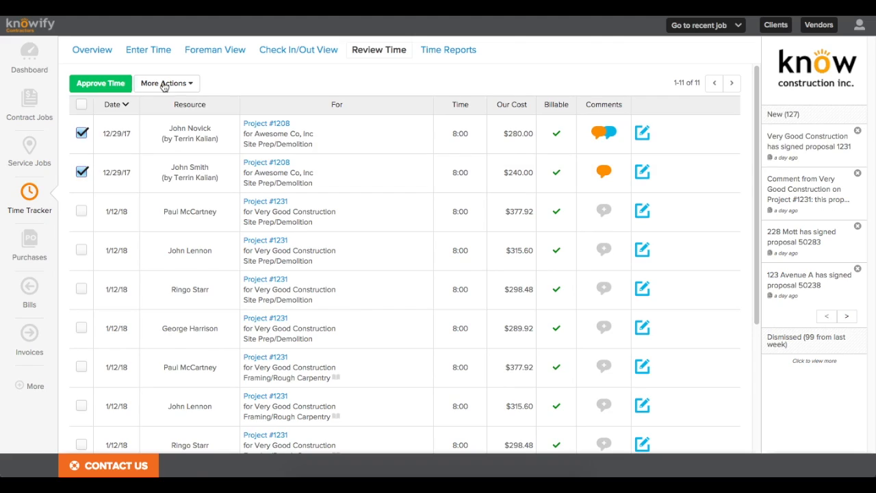
pyautogui.click(182, 84)
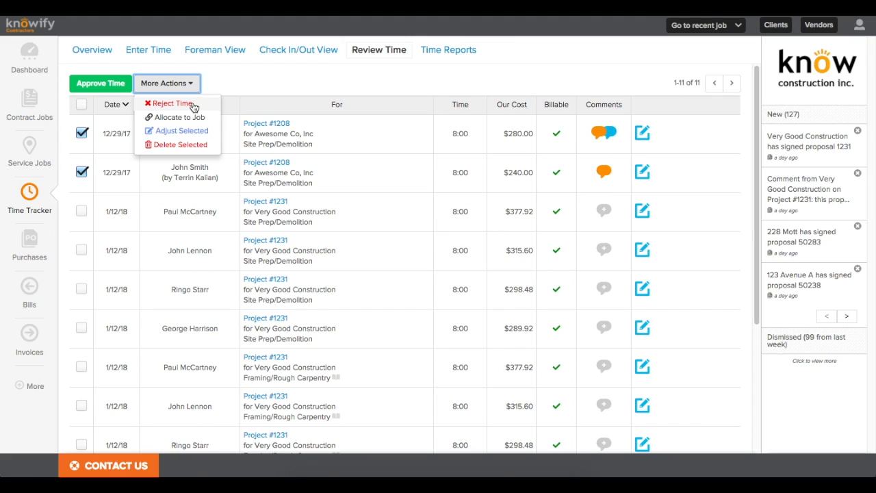
# Step: Reject one of the 12/29/17 Project #1208 time entries
pyautogui.click(82, 172)
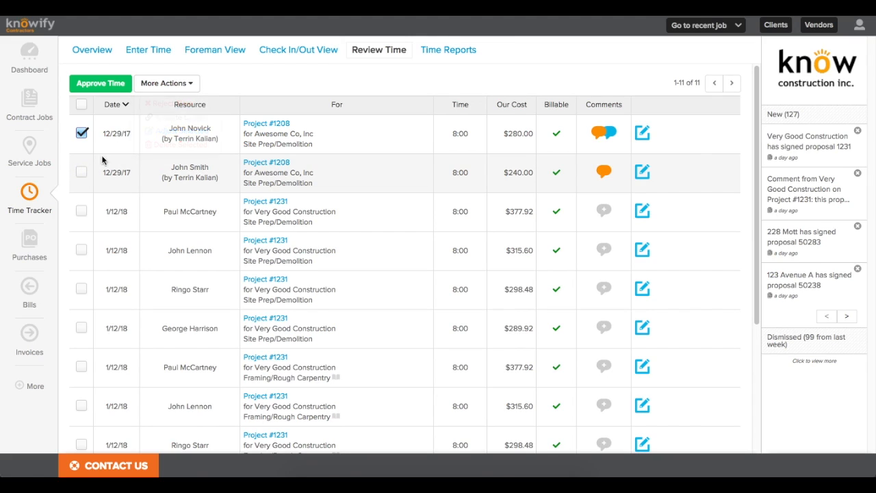
pyautogui.click(169, 84)
pyautogui.click(167, 104)
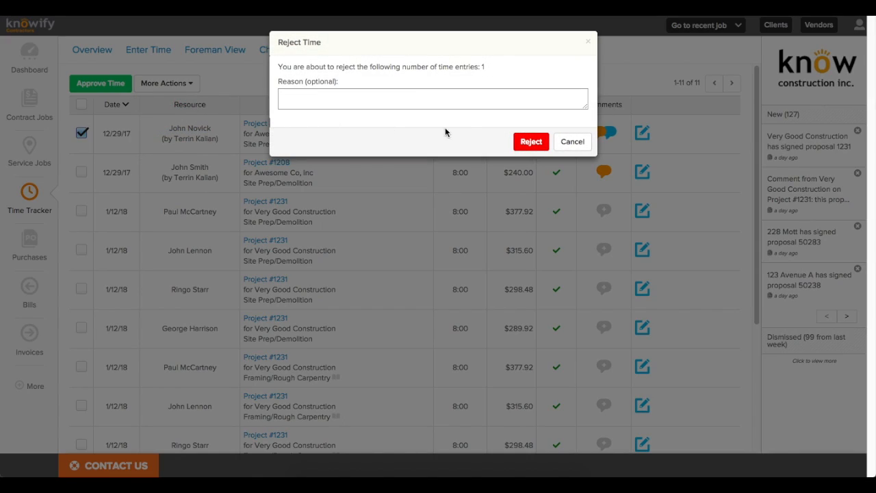
pyautogui.click(537, 148)
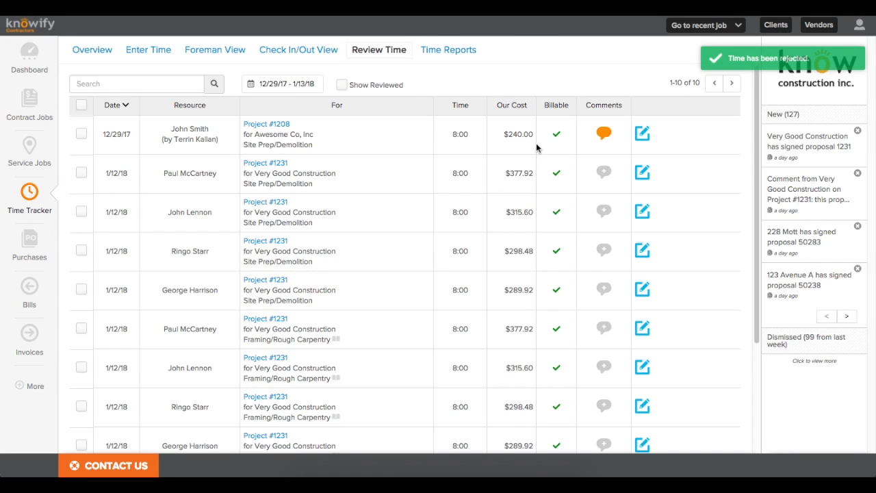
# Step: Reallocate the remaining 12/29/17 Awesome Co entry to Project #1231 Site Prep/Demolition
pyautogui.click(81, 134)
pyautogui.click(180, 85)
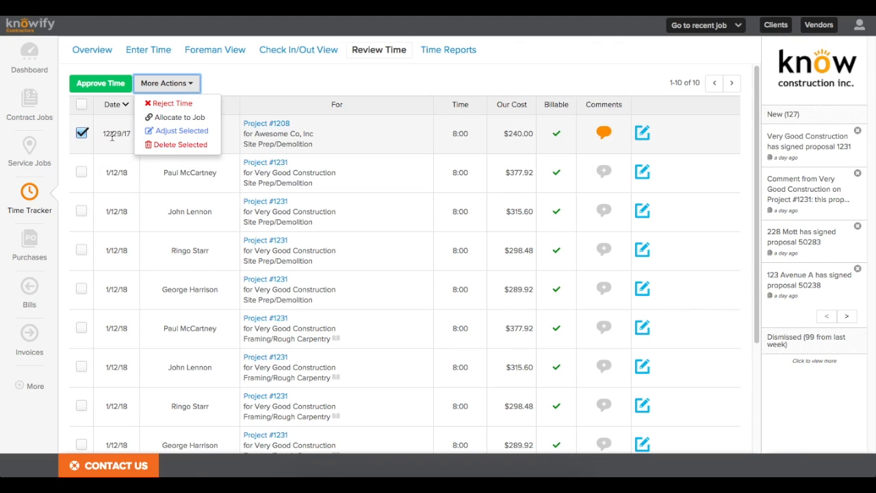
pyautogui.click(82, 172)
pyautogui.click(81, 211)
pyautogui.click(184, 85)
pyautogui.click(186, 117)
pyautogui.click(313, 75)
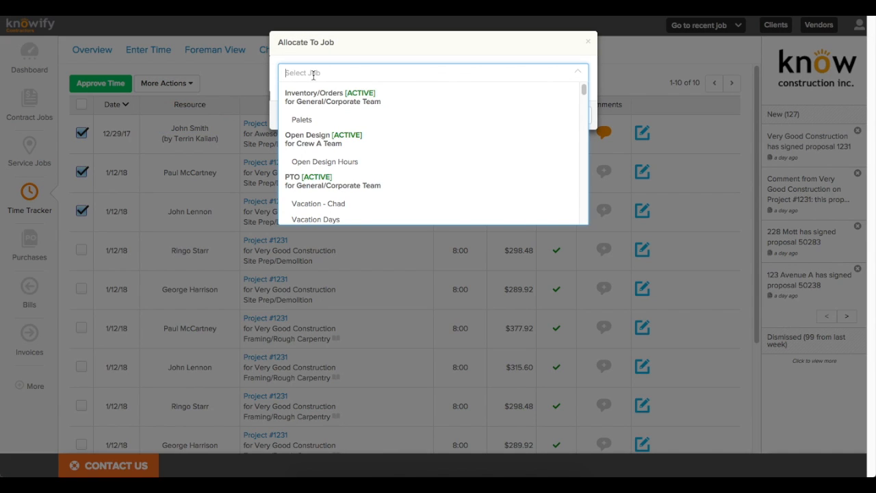
pyautogui.write('1231')
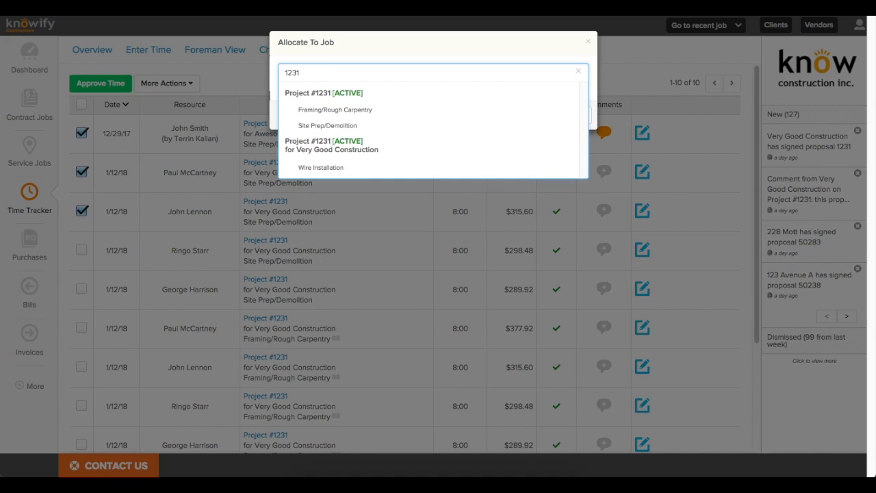
pyautogui.click(323, 125)
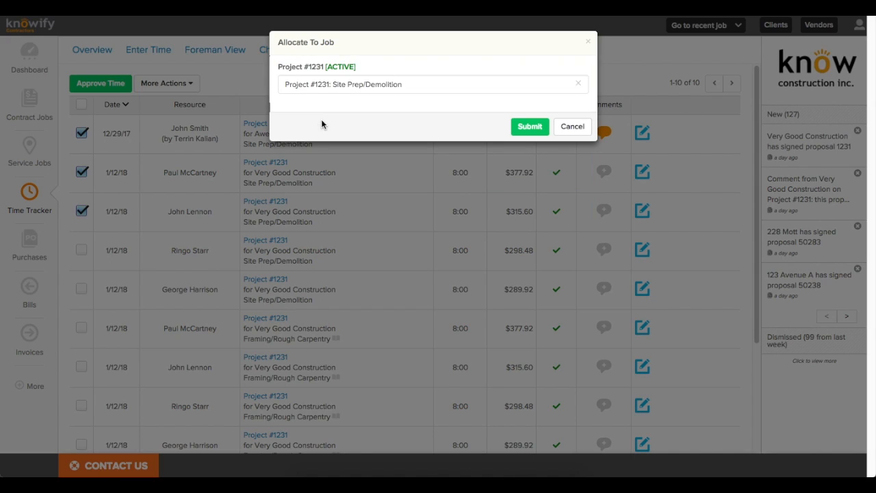
pyautogui.click(526, 130)
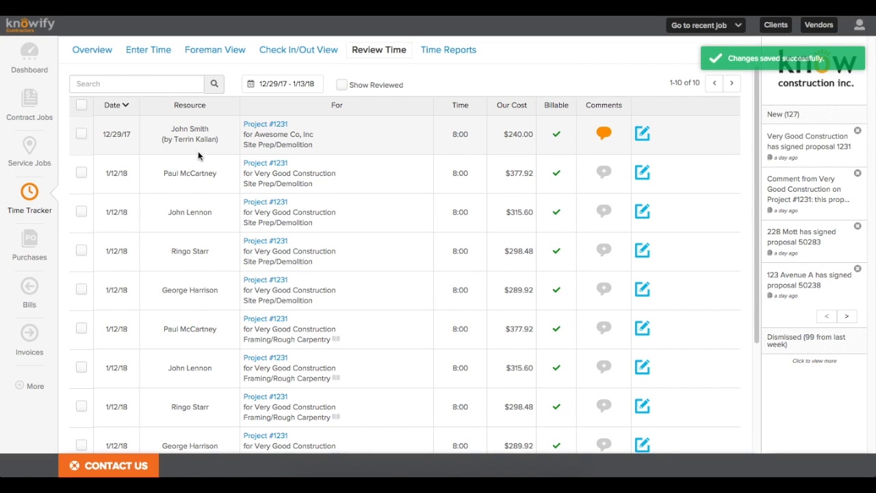
pyautogui.click(81, 133)
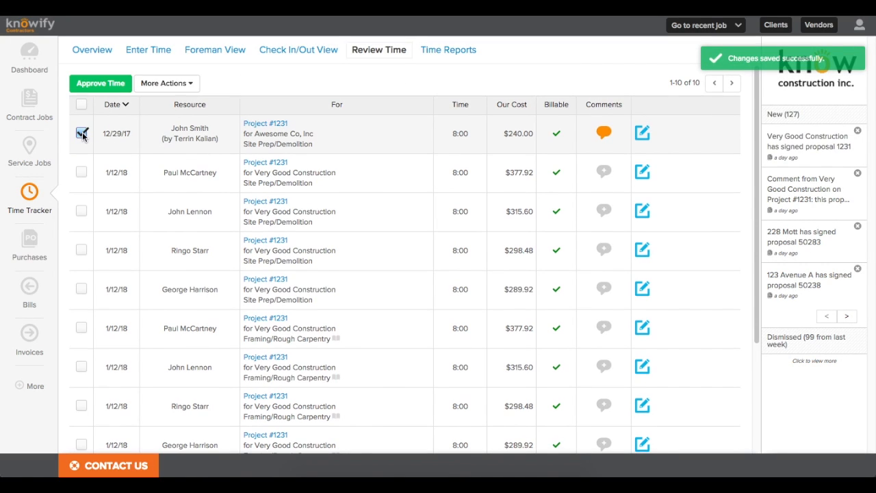
# Step: Subtract 0:30 from the 12/29/17 Awesome Co entry, reducing it to 0:00
pyautogui.click(176, 83)
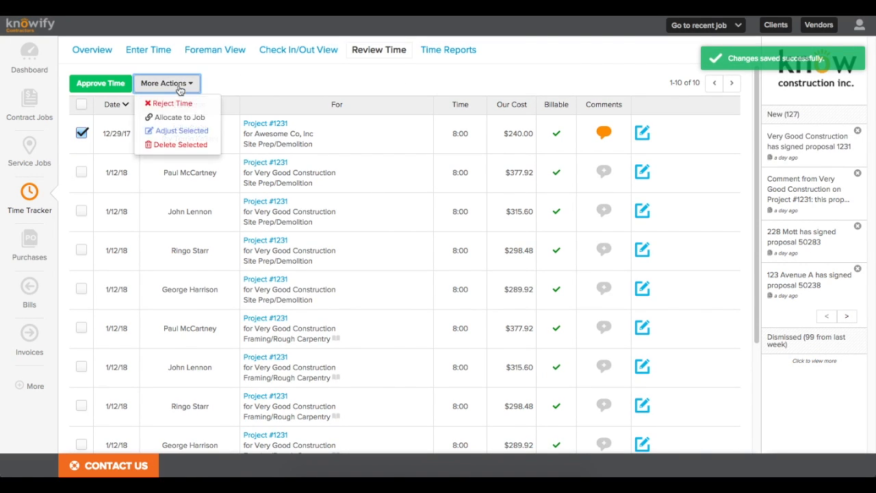
pyautogui.click(175, 137)
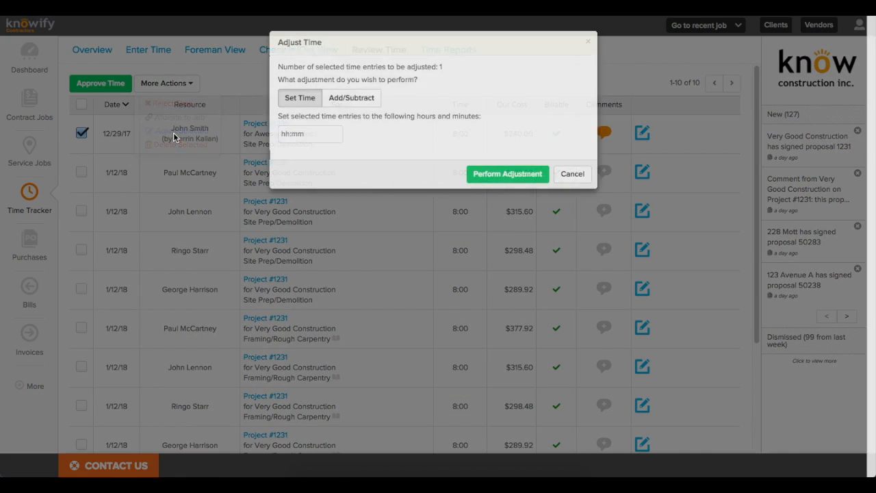
pyautogui.click(350, 99)
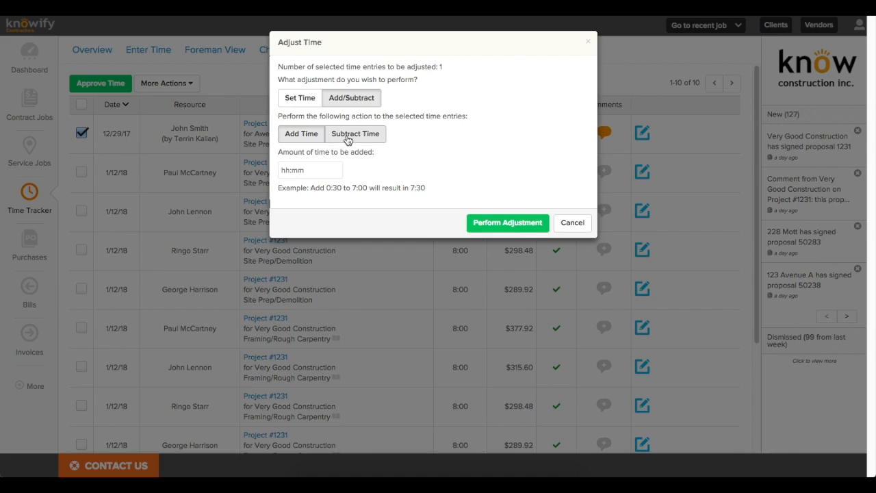
pyautogui.click(348, 136)
pyautogui.click(325, 168)
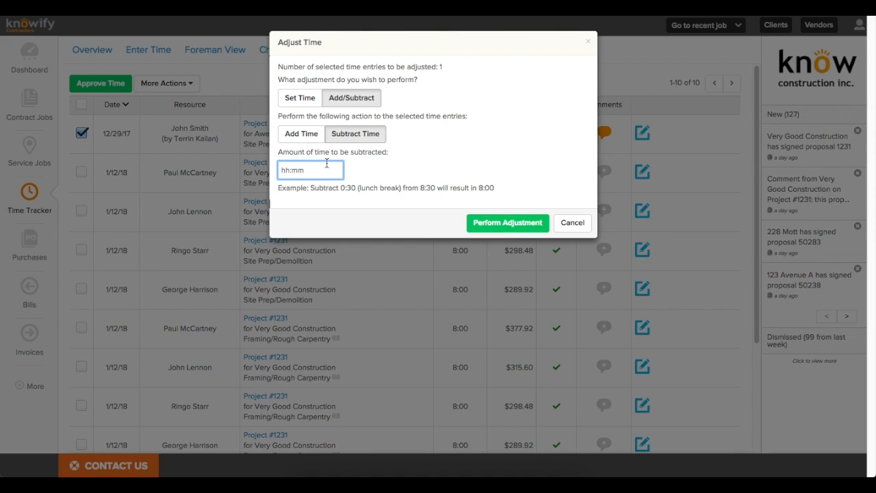
pyautogui.write('30:00')
pyautogui.click(484, 223)
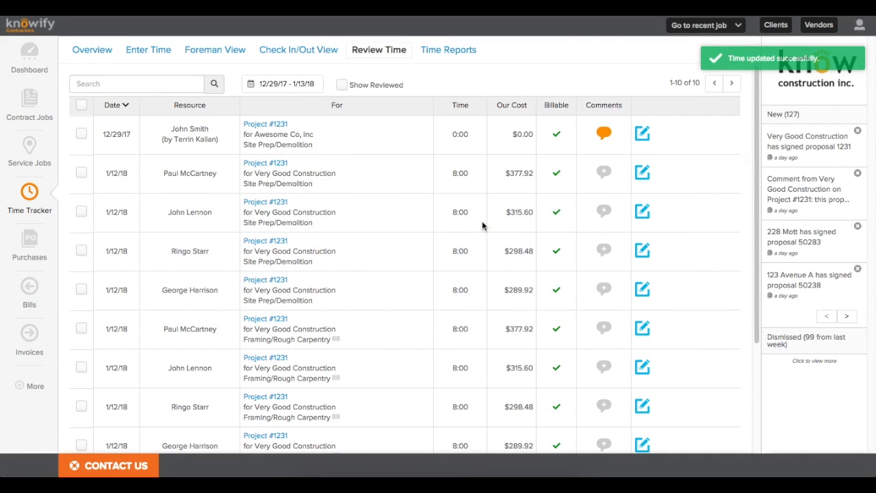
# Step: Delete the 12/29/17 entry, leaving nine entries to review
pyautogui.click(82, 136)
pyautogui.click(168, 82)
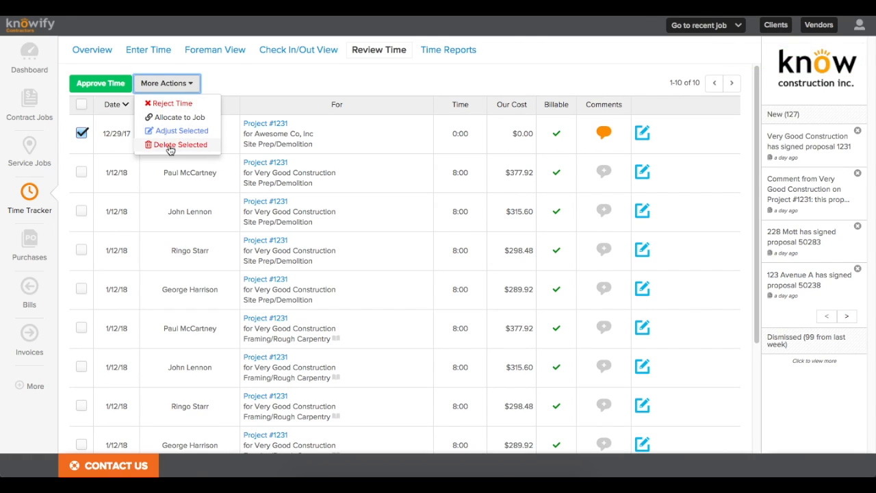
pyautogui.click(170, 145)
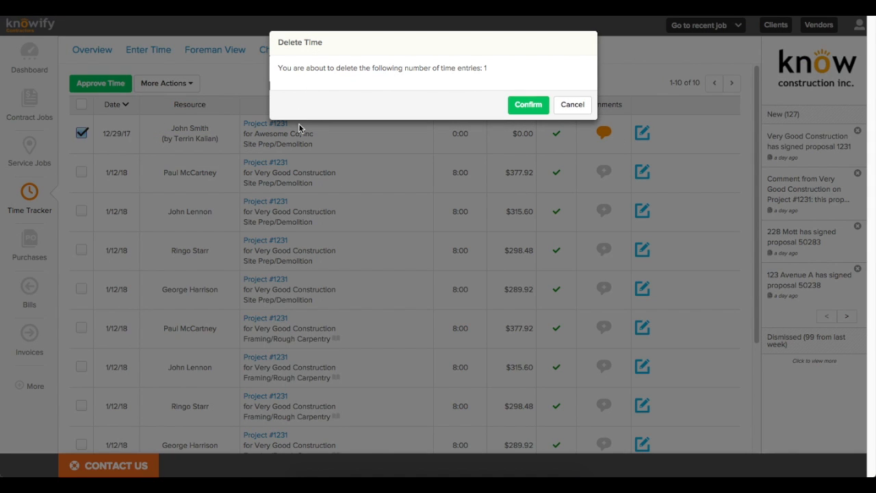
pyautogui.click(524, 105)
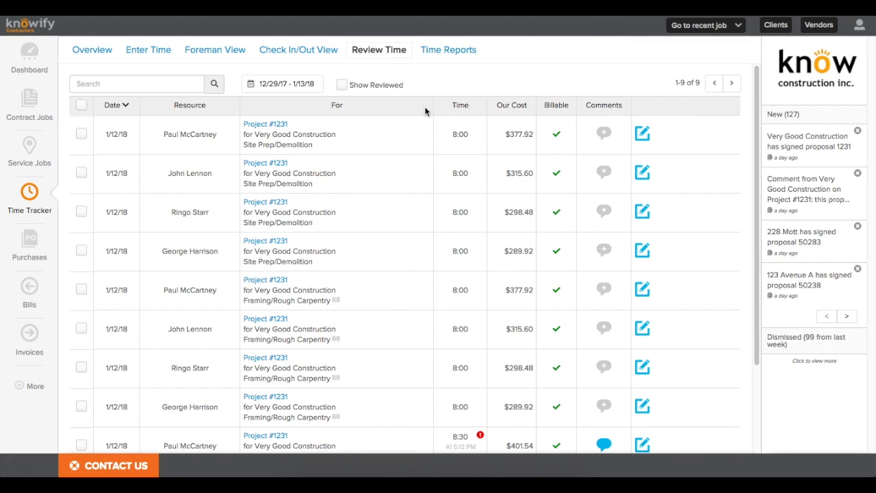
# Step: Approve all nine pending time entries
pyautogui.click(83, 102)
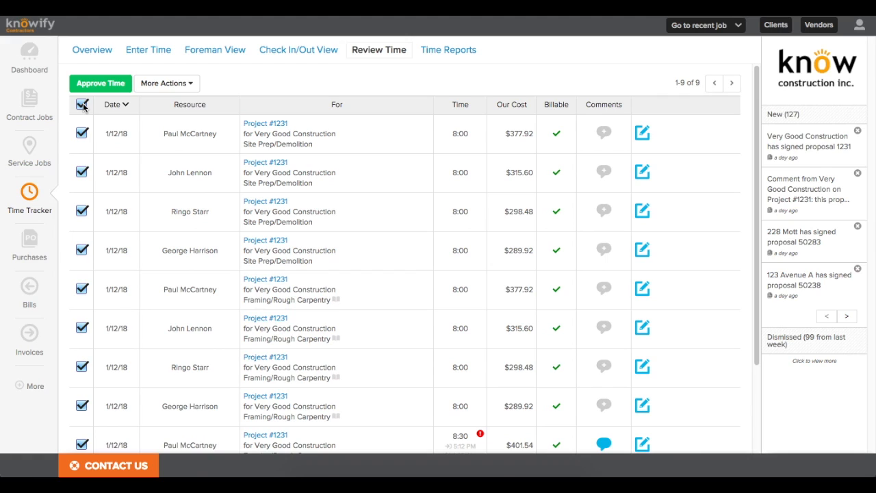
pyautogui.click(106, 88)
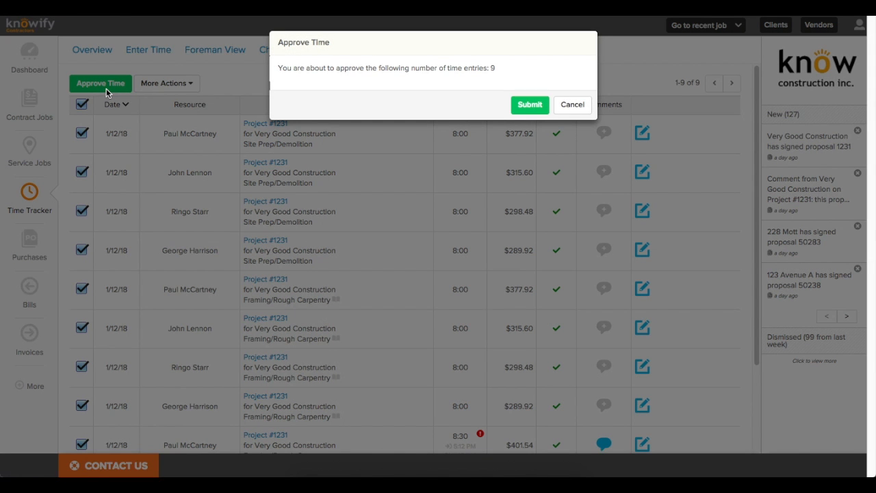
pyautogui.click(535, 107)
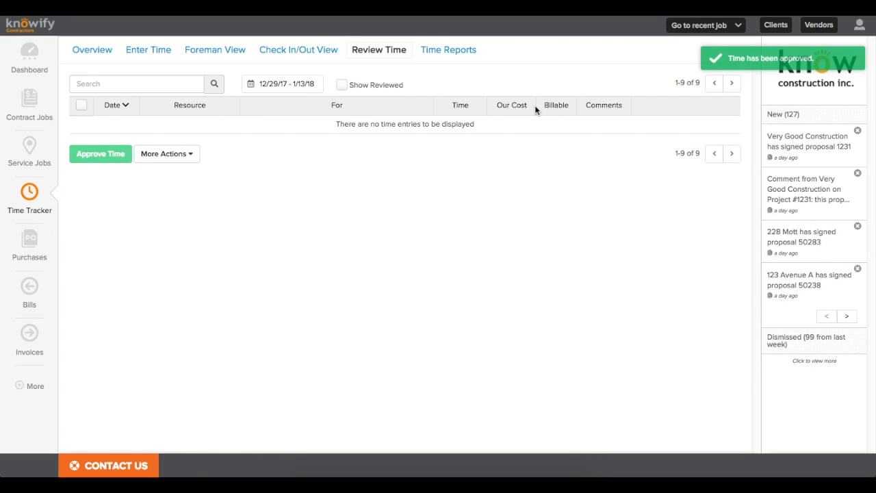
# Step: Show reviewed entries for 1/11/18–1/12/18 and undo approval of the first 1/11/18 entry
pyautogui.click(341, 85)
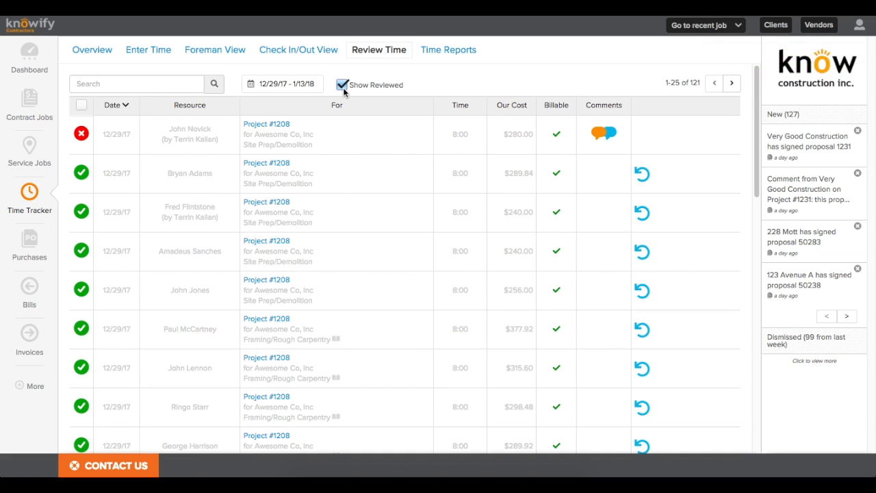
pyautogui.click(305, 89)
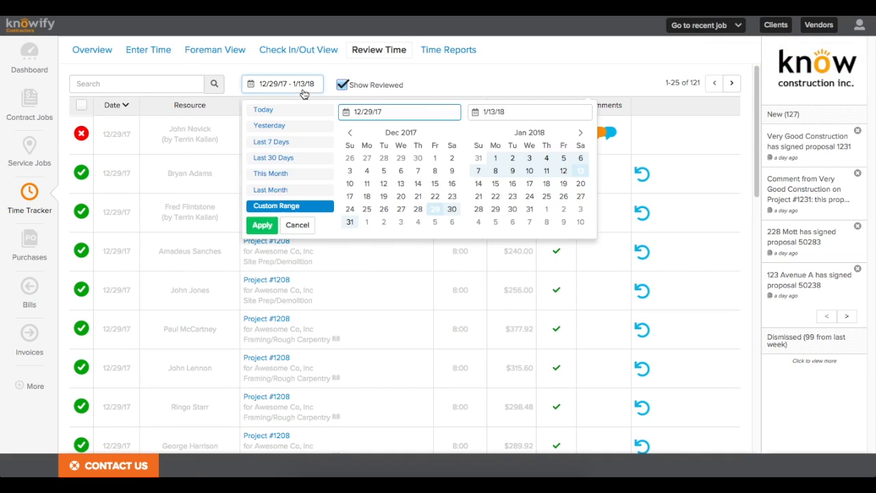
pyautogui.click(547, 172)
pyautogui.click(563, 172)
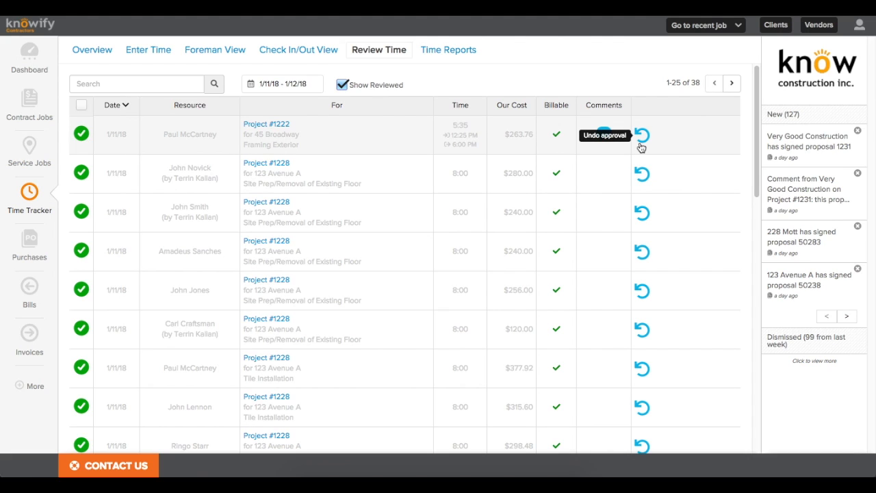
pyautogui.click(642, 135)
pyautogui.click(538, 106)
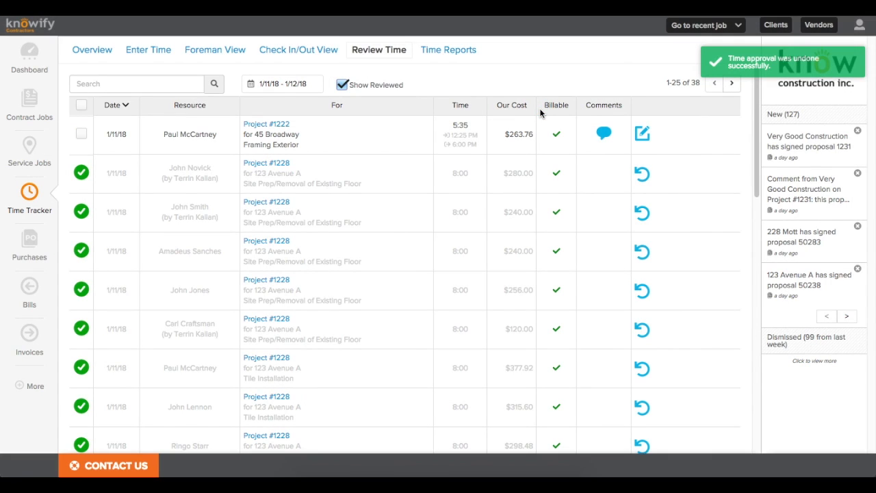
# Step: Reassign the 1/11/18 5:35 entry to Project #1231 Wire Installation and approve it
pyautogui.click(641, 134)
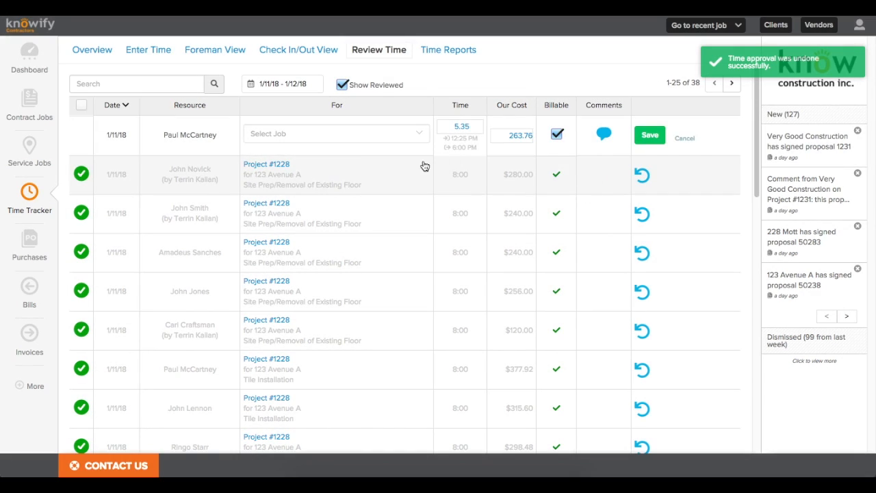
pyautogui.click(349, 134)
pyautogui.write('1231')
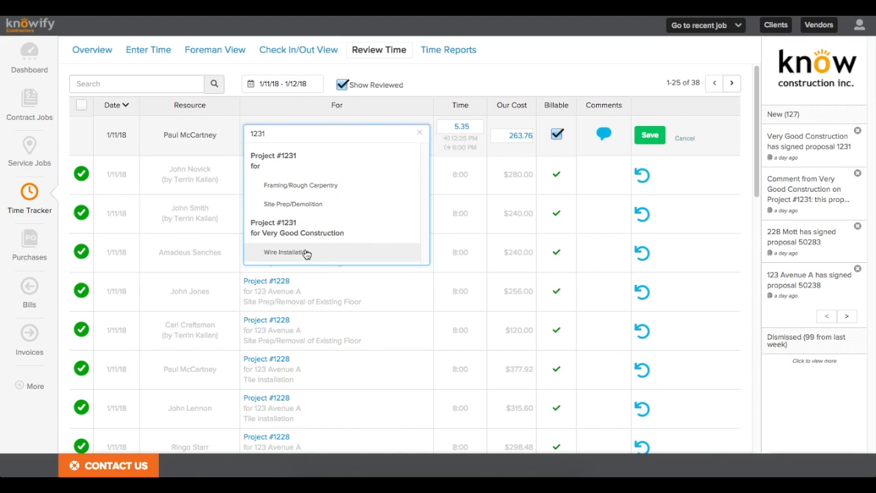
pyautogui.click(305, 251)
pyautogui.click(649, 143)
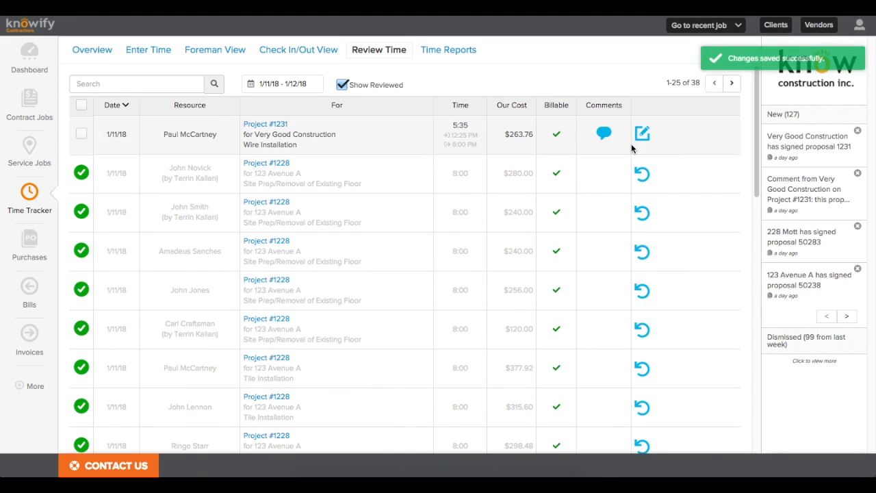
pyautogui.click(78, 136)
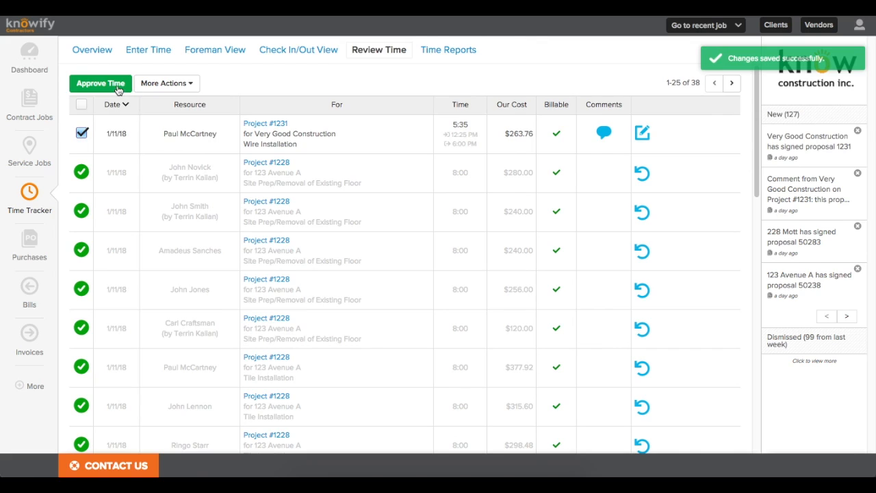
pyautogui.click(117, 85)
pyautogui.click(529, 104)
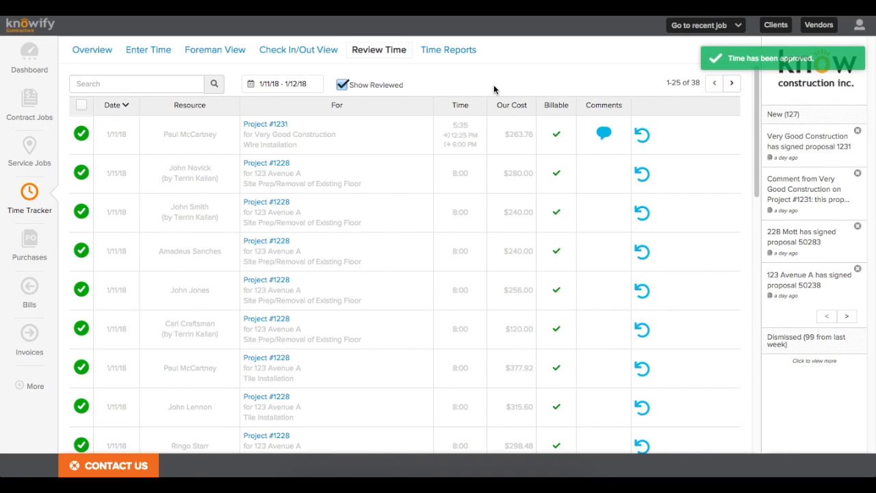
# Step: Generate and download the Payroll Report for the period starting 01/01/18
pyautogui.click(448, 50)
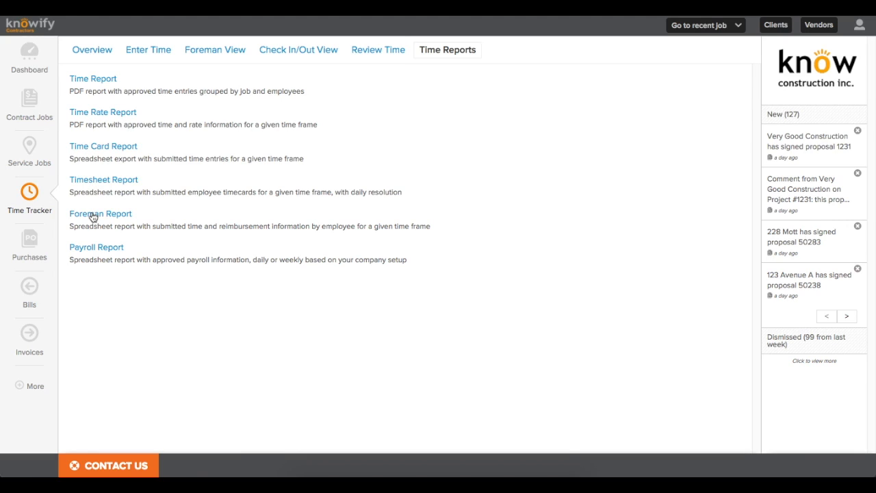
pyautogui.click(97, 260)
pyautogui.click(383, 83)
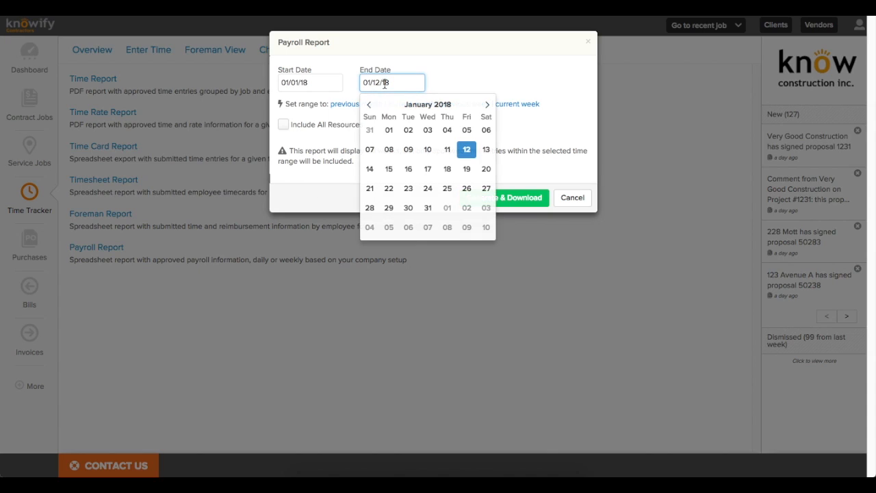
pyautogui.click(369, 169)
pyautogui.click(495, 200)
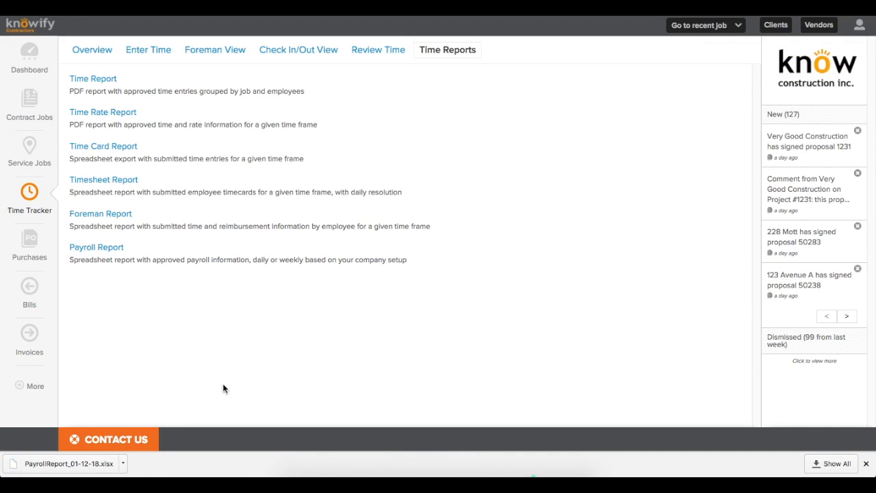
# Step: Look through the timecards in the downloaded payroll spreadsheet, then close it
pyautogui.click(865, 464)
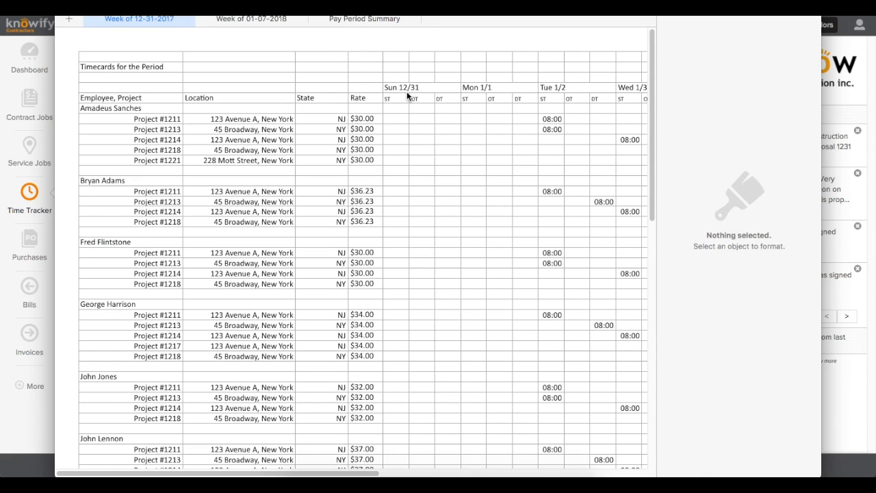
pyautogui.scroll(-1, 140, 133)
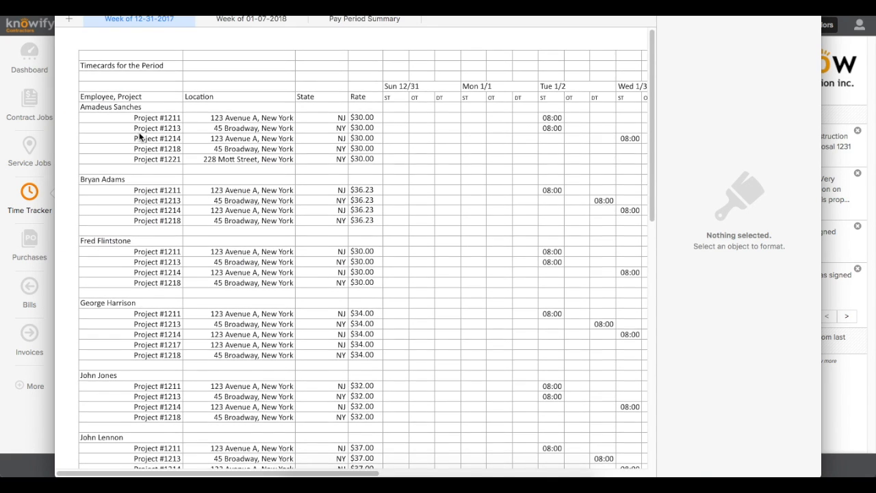
pyautogui.scroll(-2, 139, 136)
pyautogui.moveTo(151, 474); pyautogui.dragTo(359, 424)
pyautogui.scroll(-4, 385, 385)
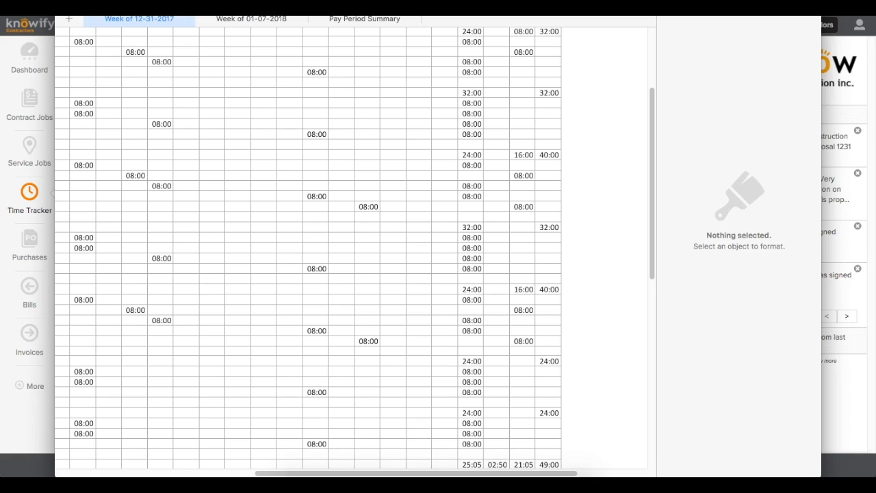
pyautogui.press('super+w')
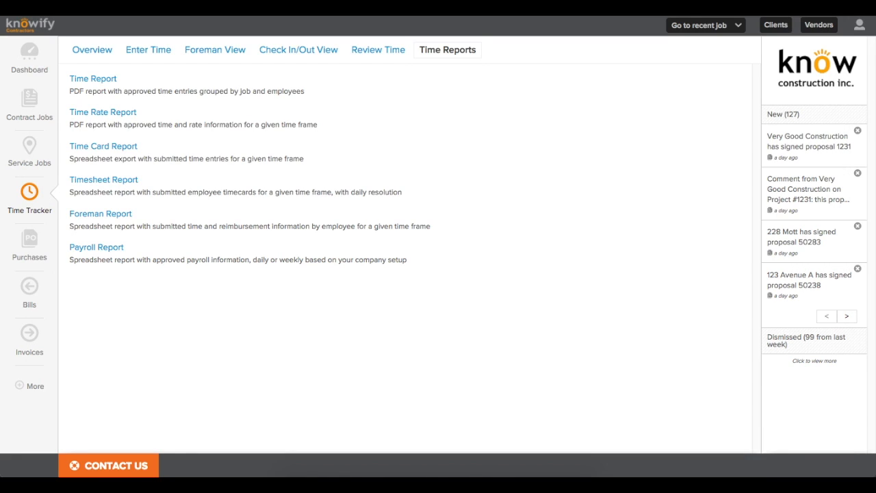
# Step: Open Project #1231 from recent jobs and review its Summary, including the $28,880.00 contract value
pyautogui.click(731, 26)
pyautogui.click(687, 36)
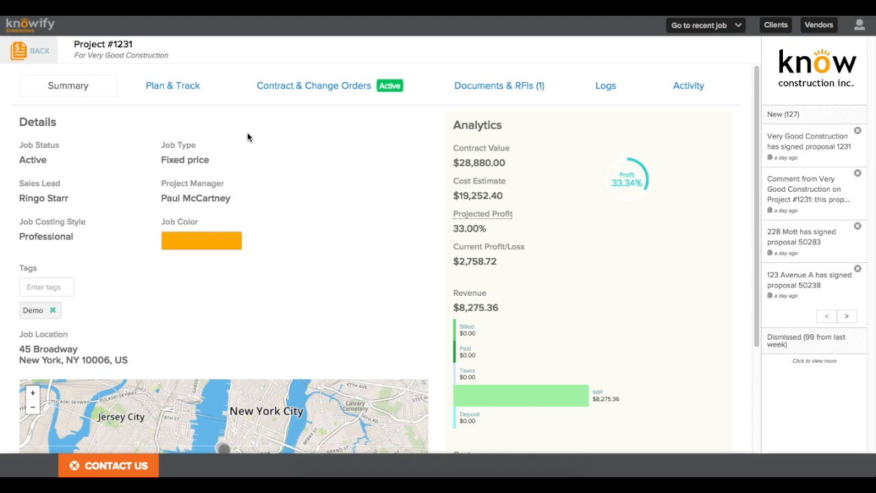
pyautogui.scroll(-3, 581, 181)
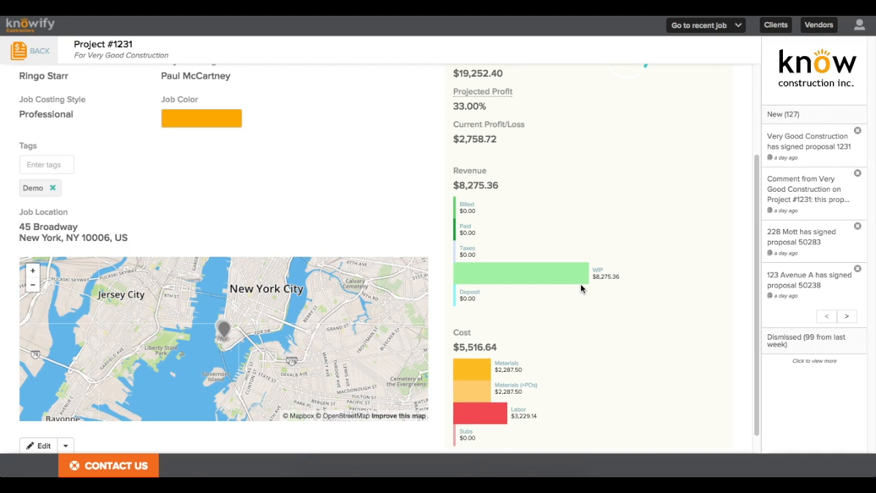
pyautogui.scroll(1, 580, 288)
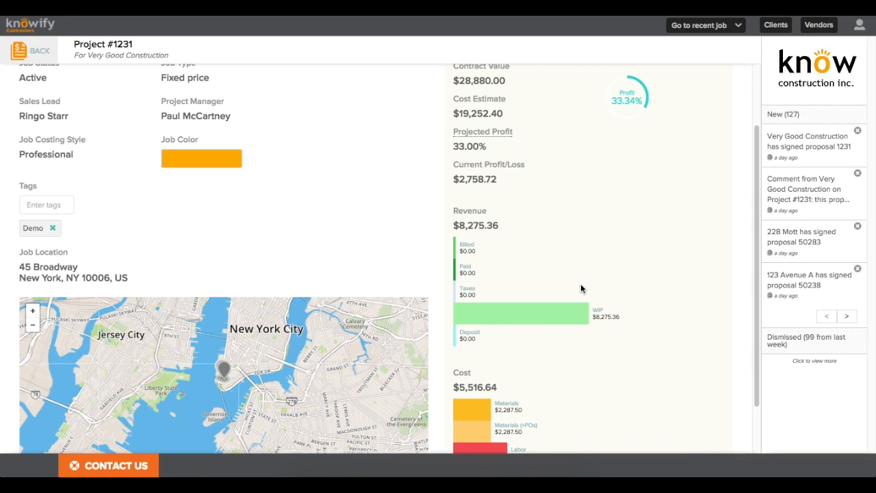
pyautogui.scroll(1, 580, 288)
pyautogui.moveTo(452, 96); pyautogui.dragTo(506, 100)
pyautogui.click(506, 100)
pyautogui.scroll(-3, 552, 230)
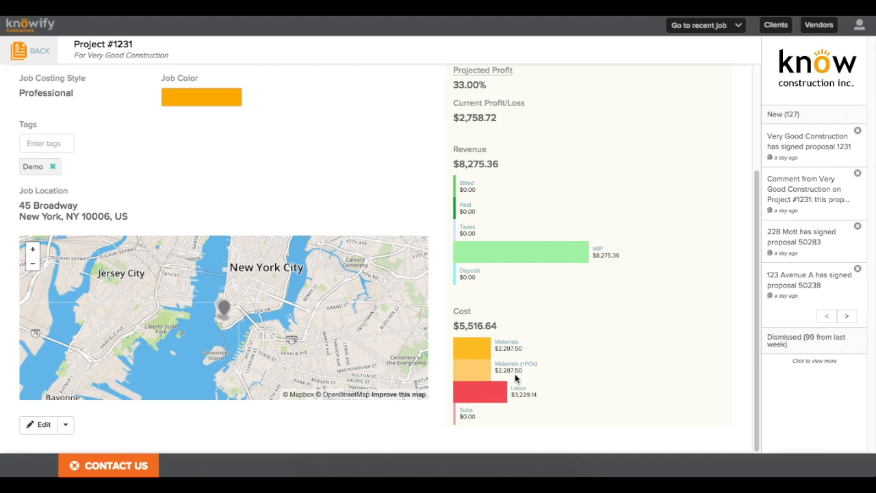
pyautogui.scroll(5, 471, 381)
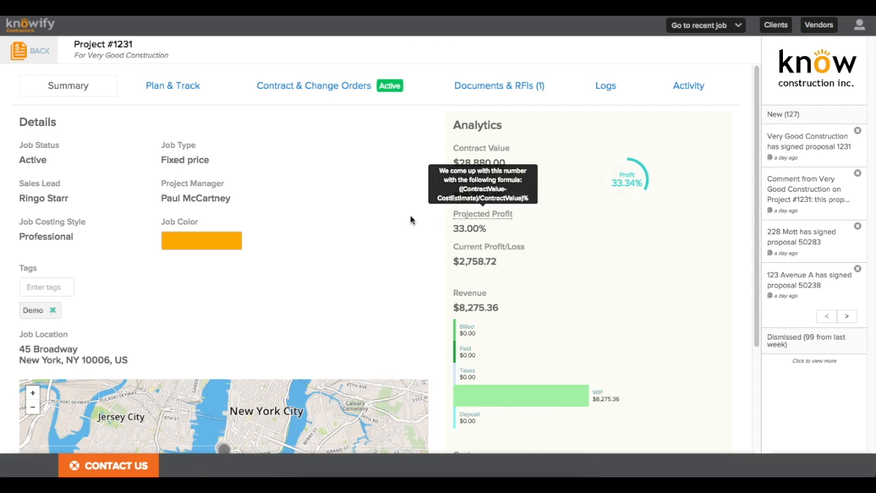
# Step: Show Plan & Track with phases collapsed: $3,229.14 labor cost against the $10,152.40 budget
pyautogui.click(172, 87)
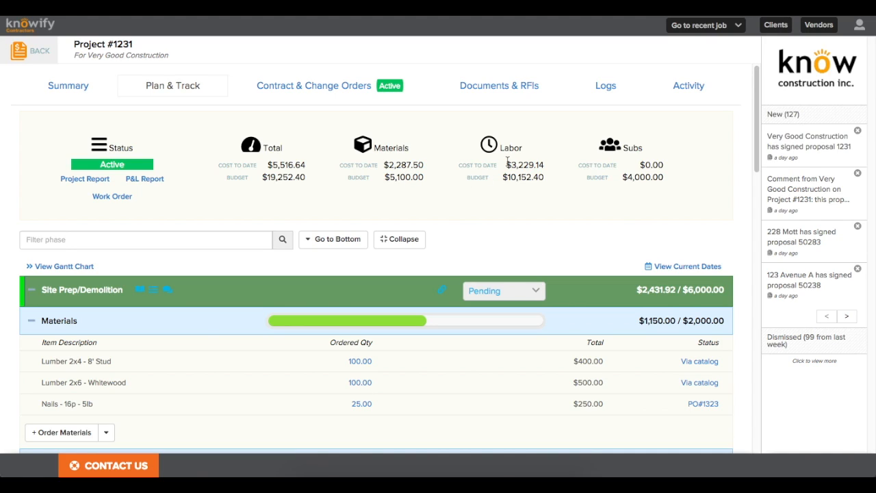
pyautogui.click(391, 243)
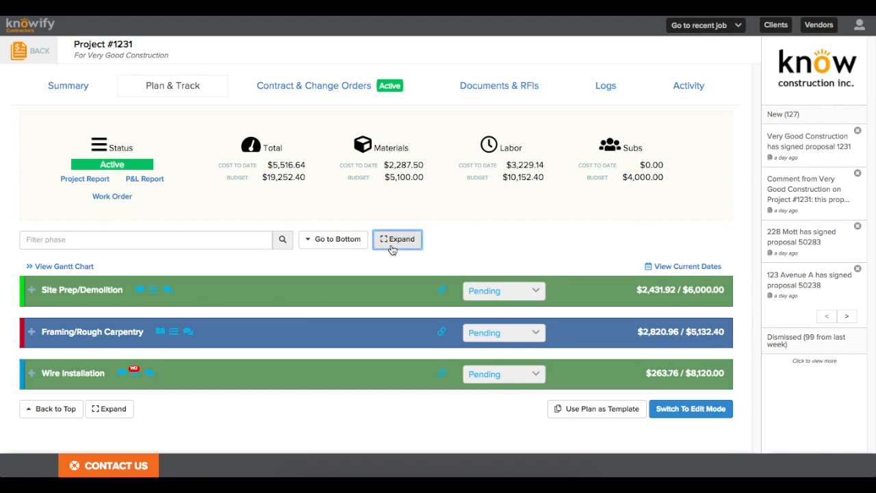
pyautogui.click(475, 253)
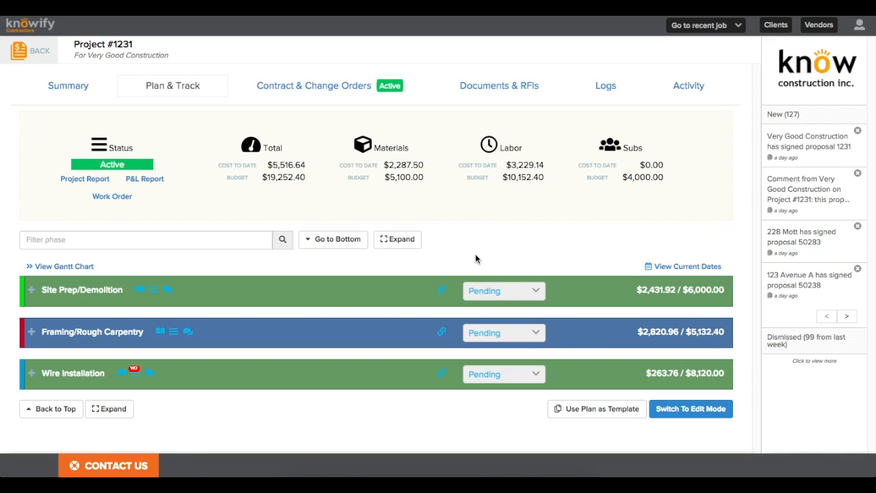
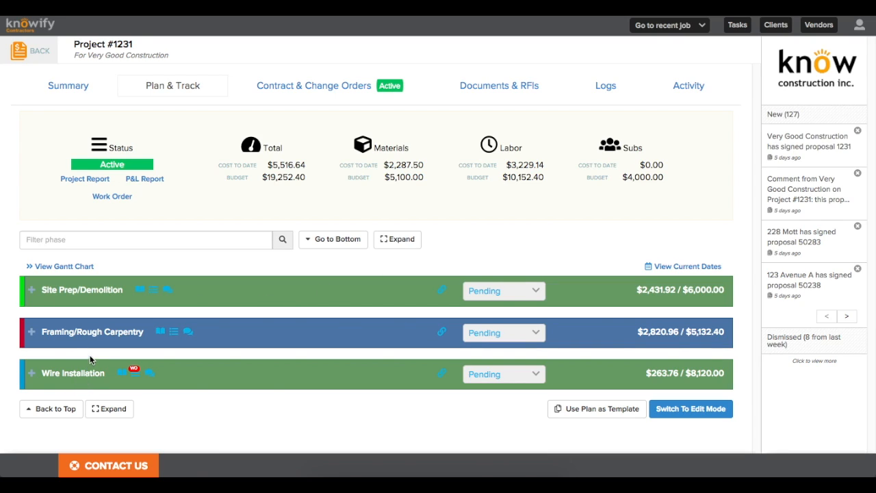
# Step: Assign Pete's Plumbing to the Site Prep/Demolition Subcontractor line at a $2,000.00 contract
pyautogui.click(229, 298)
pyautogui.click(158, 350)
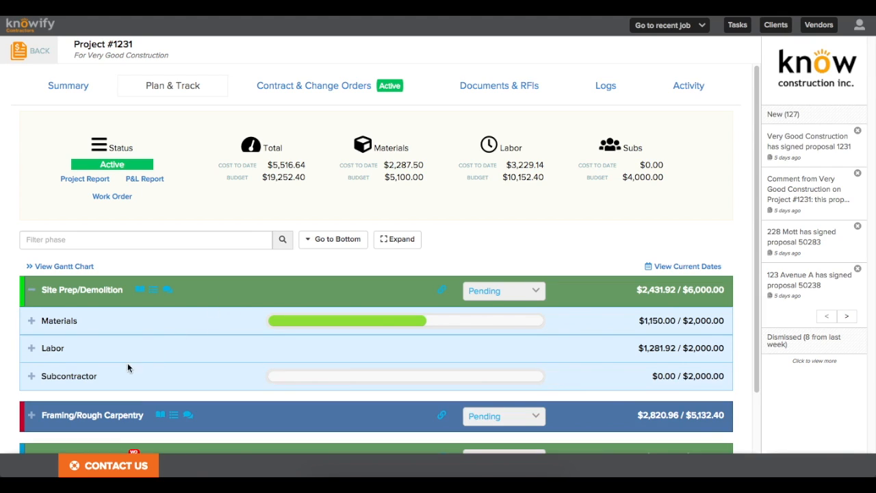
pyautogui.click(108, 373)
pyautogui.scroll(-2, 113, 369)
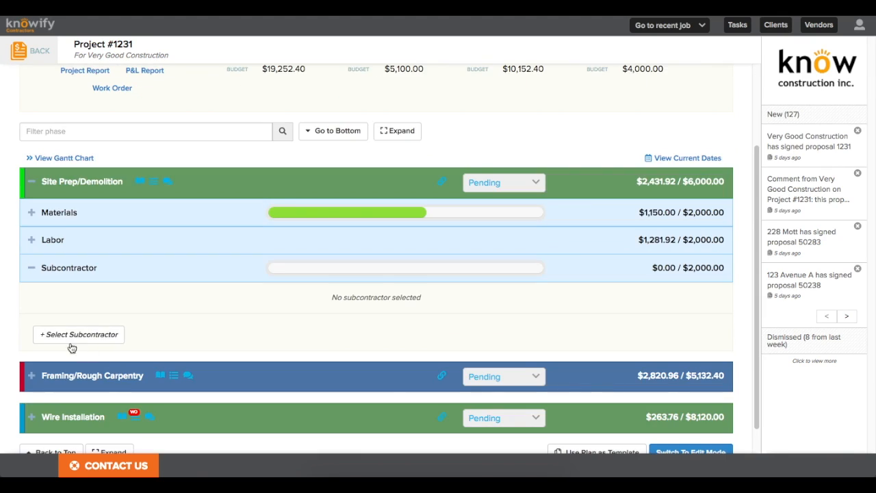
pyautogui.click(75, 338)
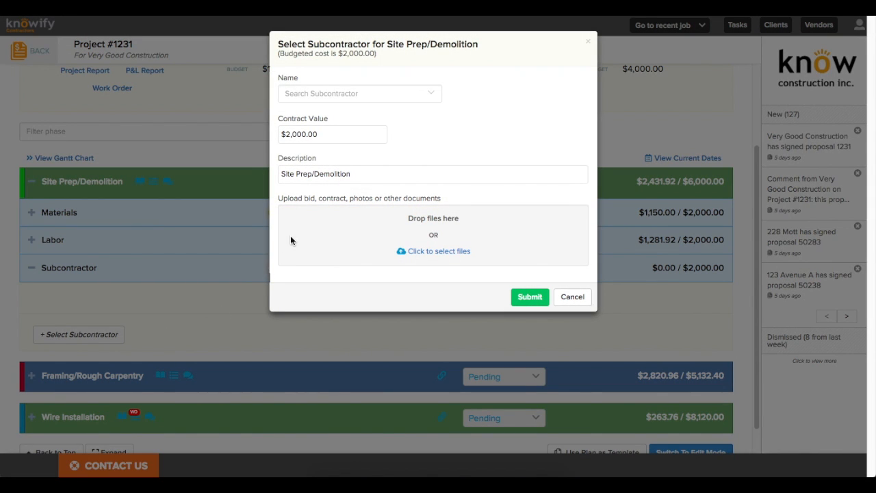
pyautogui.click(329, 95)
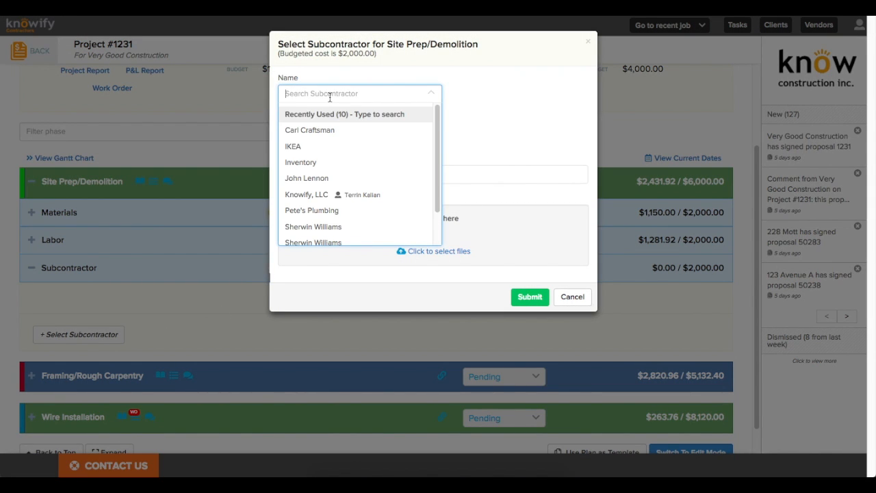
pyautogui.write('pete')
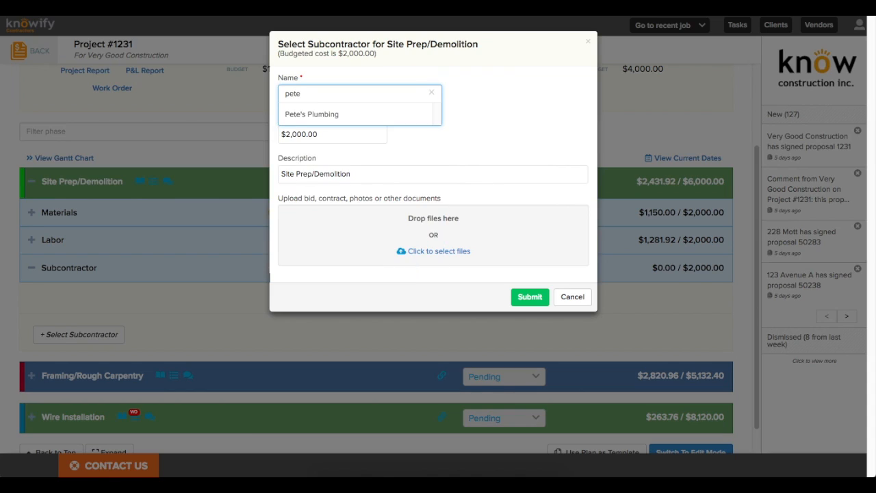
pyautogui.click(321, 121)
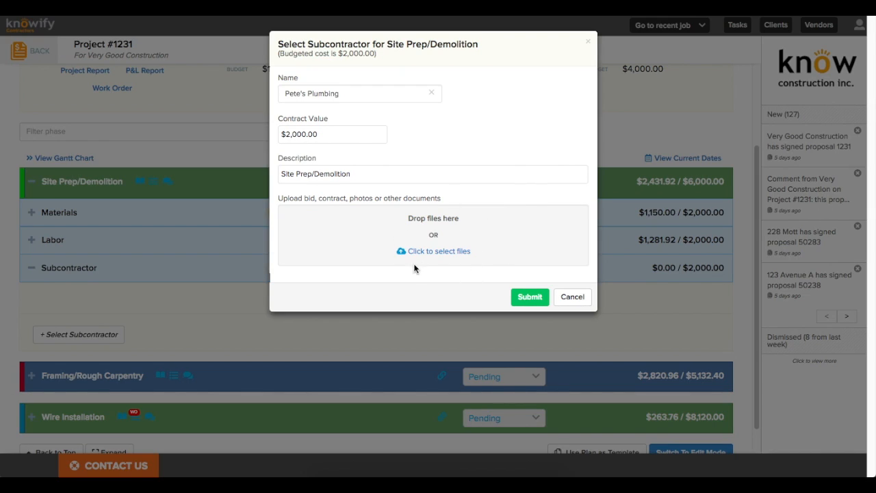
pyautogui.click(531, 299)
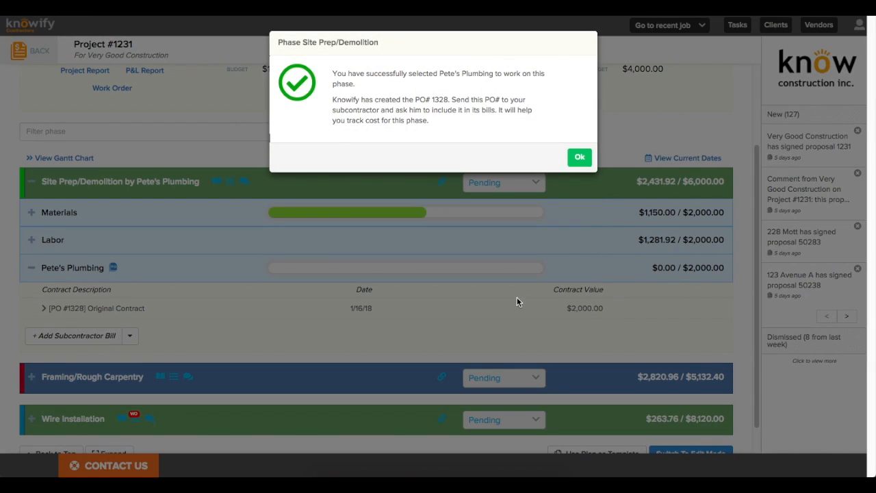
# Step: Highlight the new purchase order number, then close the confirmation
pyautogui.moveTo(415, 100); pyautogui.dragTo(447, 99)
pyautogui.click(577, 159)
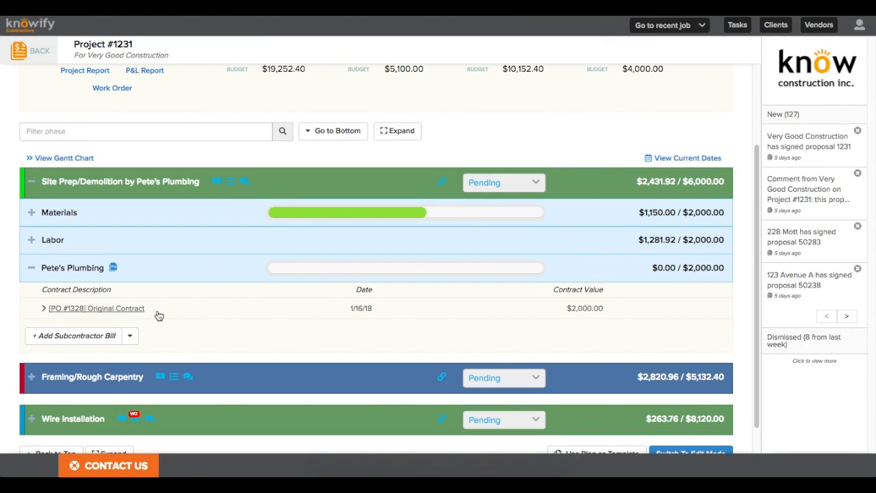
pyautogui.click(112, 268)
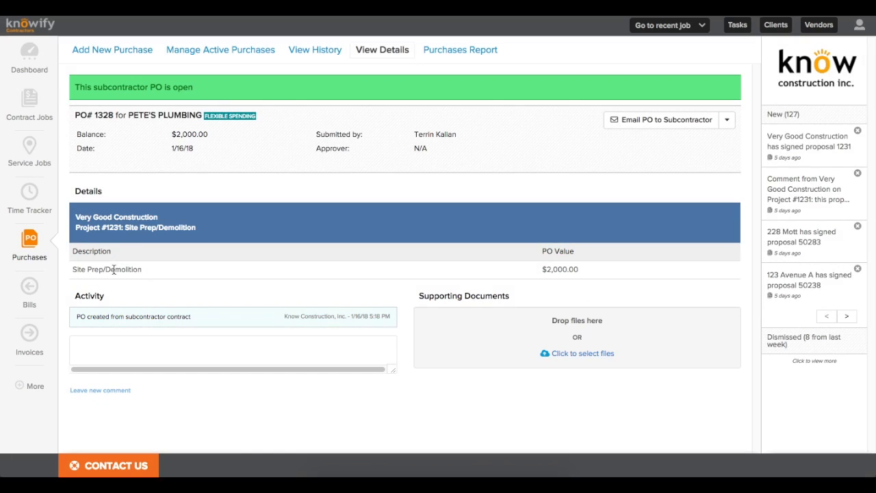
pyautogui.click(701, 123)
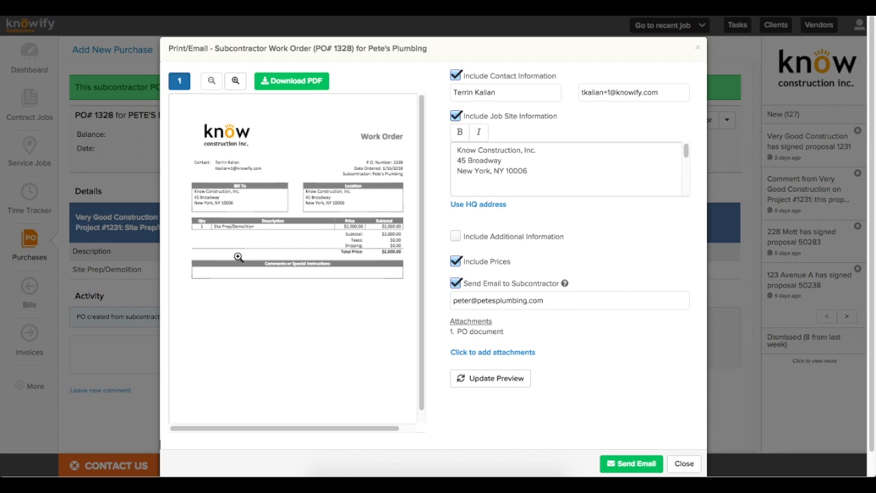
pyautogui.click(455, 236)
pyautogui.click(488, 280)
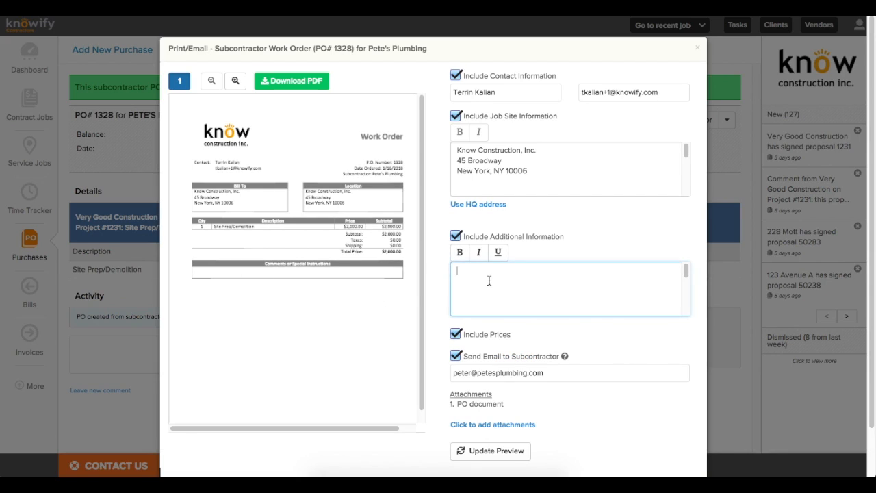
pyautogui.click(430, 279)
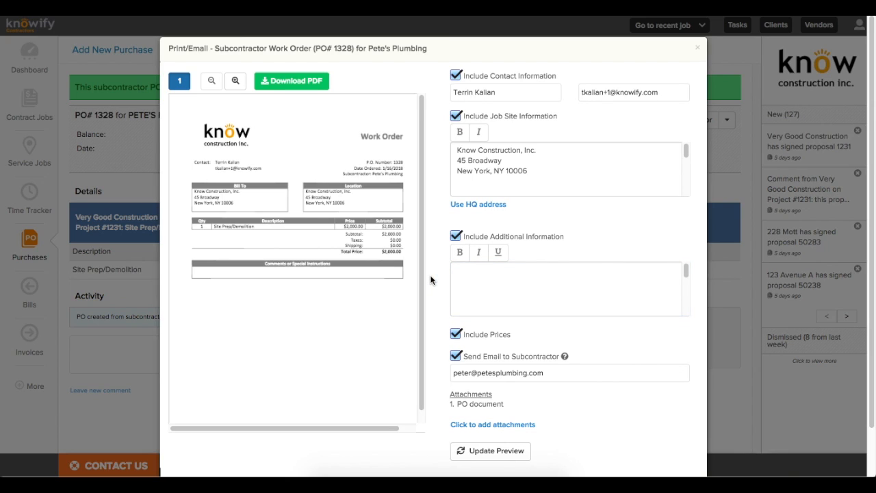
pyautogui.scroll(-2, 430, 280)
pyautogui.scroll(2, 421, 272)
pyautogui.press('Escape')
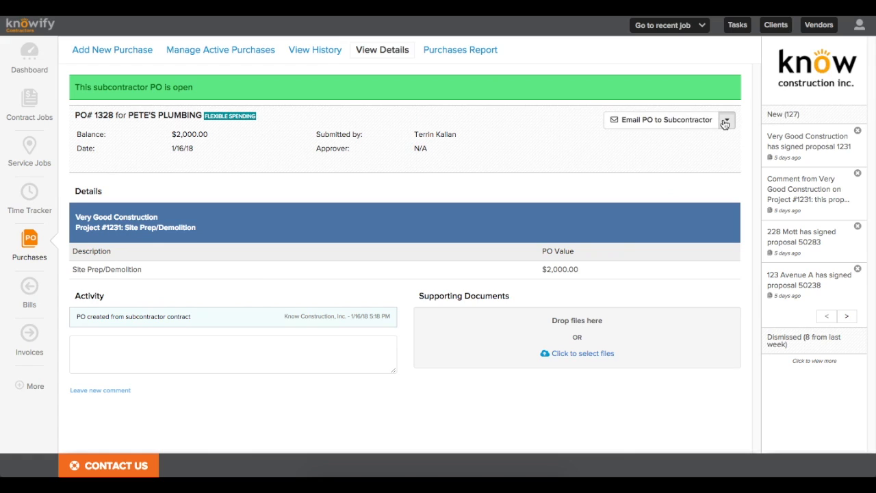
pyautogui.click(726, 119)
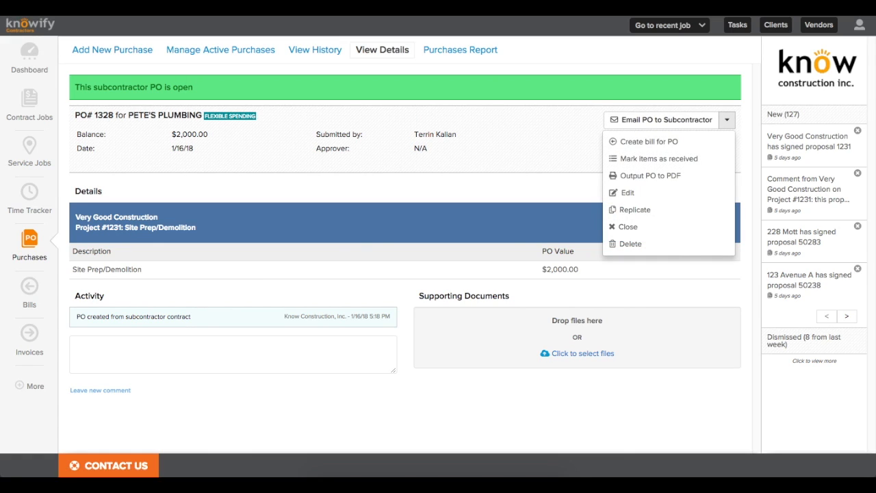
pyautogui.click(6, 10)
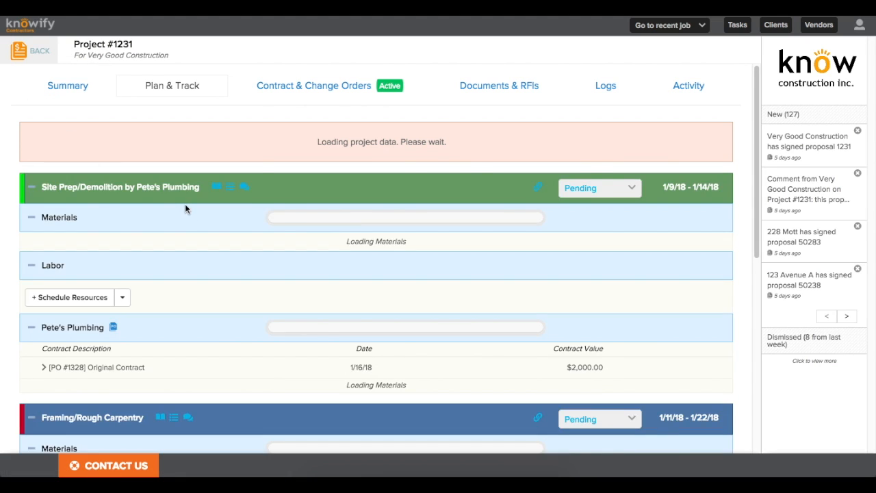
# Step: Start a Pete's Plumbing subcontractor bill with a $1,600.00 unit price
pyautogui.scroll(-5, 178, 205)
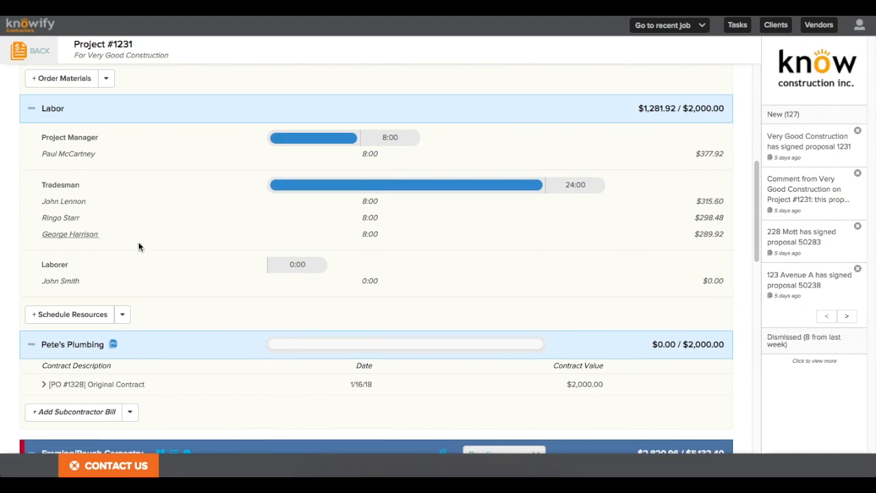
pyautogui.scroll(-1, 123, 274)
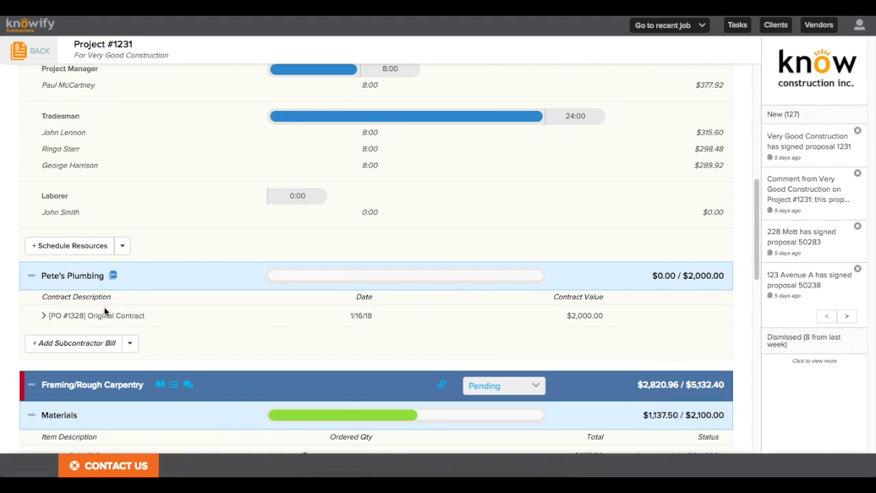
pyautogui.click(70, 348)
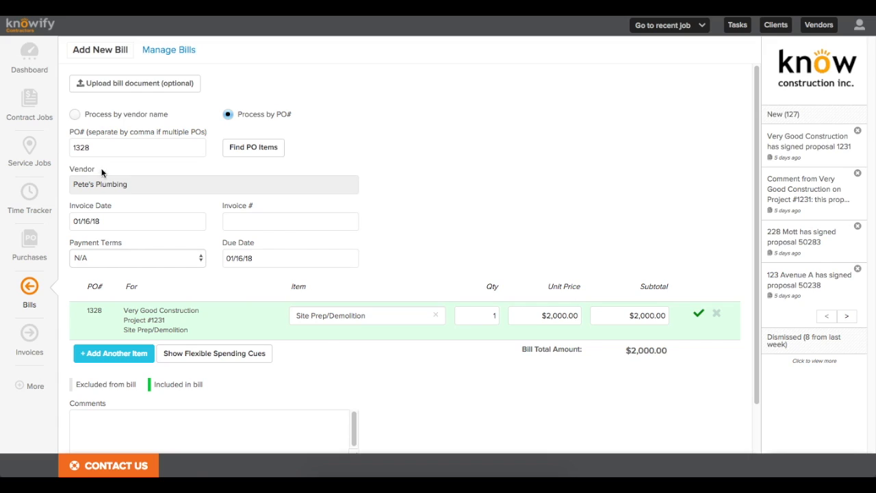
pyautogui.click(535, 320)
pyautogui.write('1600')
pyautogui.click(532, 254)
# Step: Add the vendor invoice number and a 1/19/18 due date, submit, and return to Project #1231
pyautogui.click(242, 226)
pyautogui.write('35142')
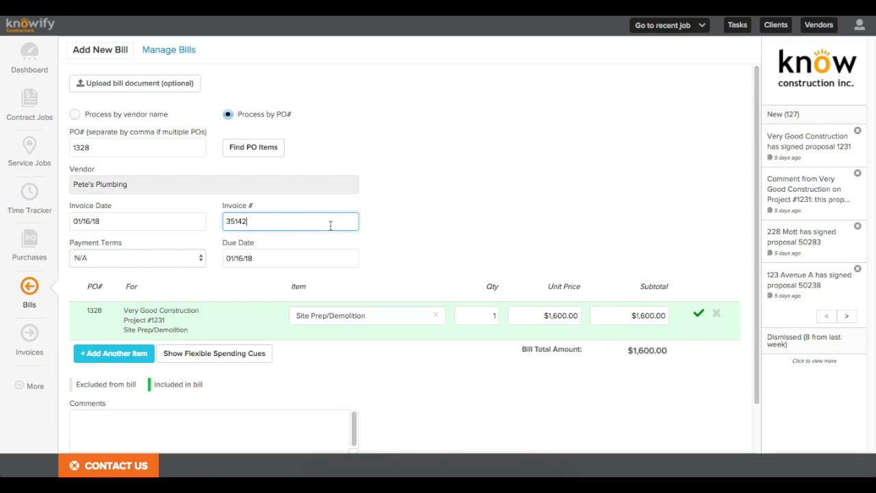
pyautogui.click(426, 222)
pyautogui.click(292, 260)
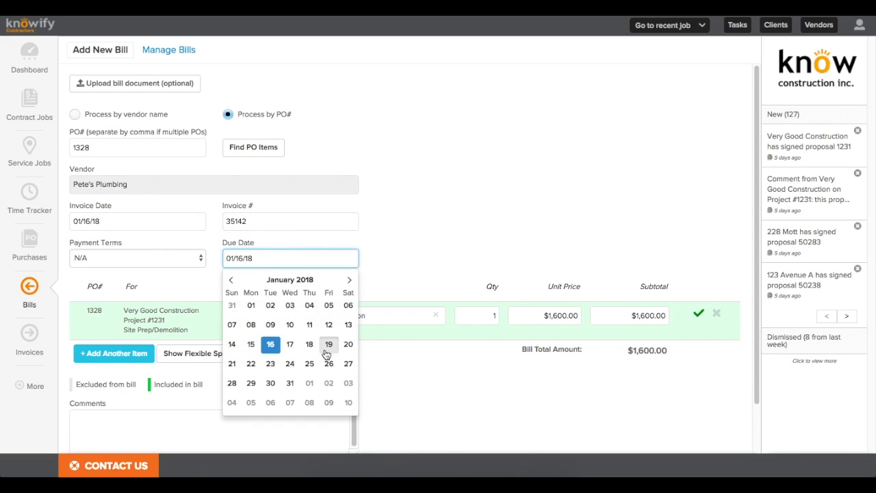
pyautogui.click(328, 345)
pyautogui.scroll(-2, 323, 351)
pyautogui.click(116, 432)
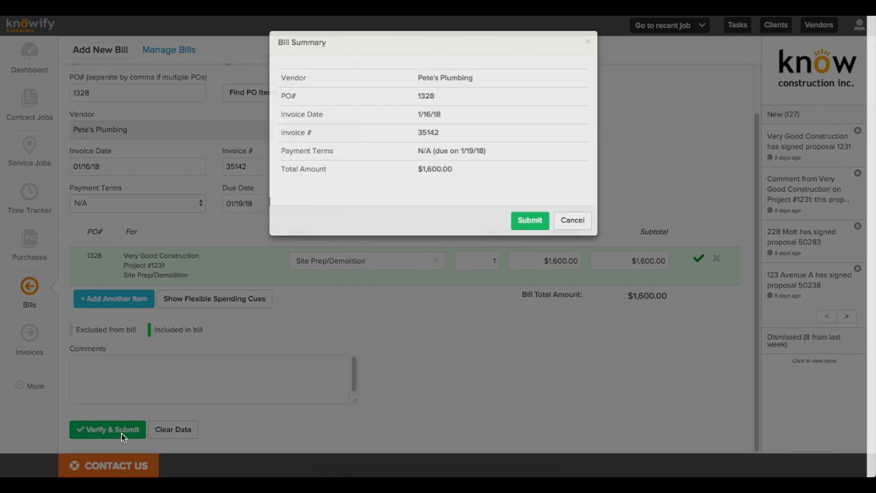
pyautogui.click(519, 221)
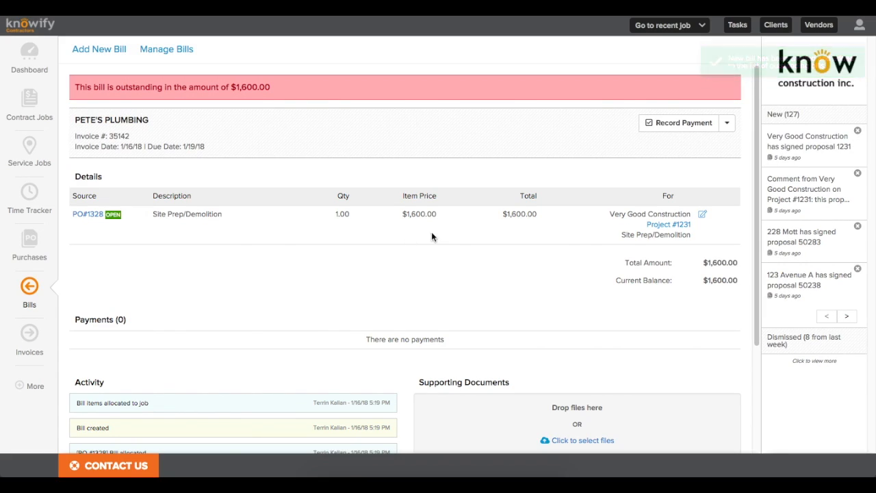
pyautogui.click(655, 226)
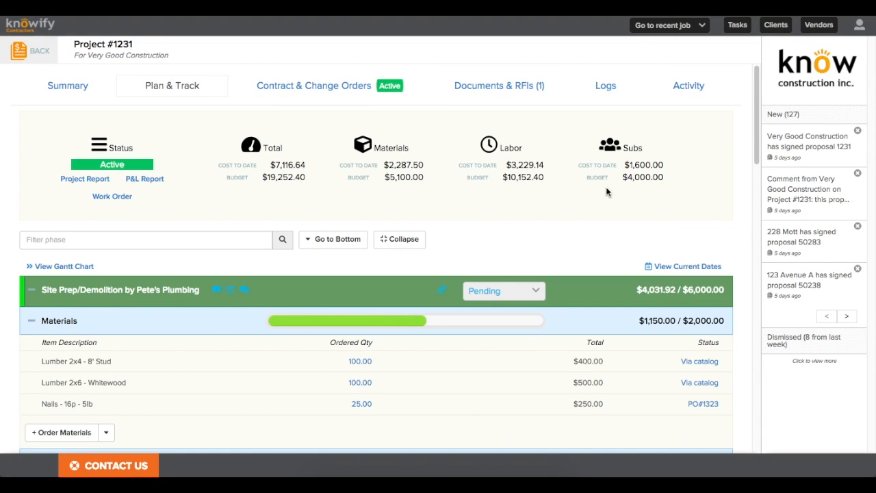
# Step: Create a $400 change order on Pete's Plumbing's Site Prep/Demolition subcontract
pyautogui.scroll(-5, 203, 209)
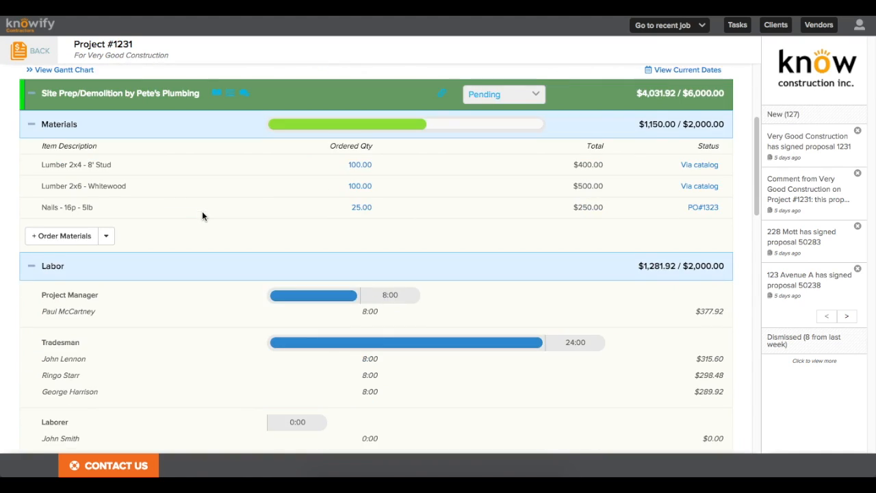
pyautogui.scroll(-2, 185, 231)
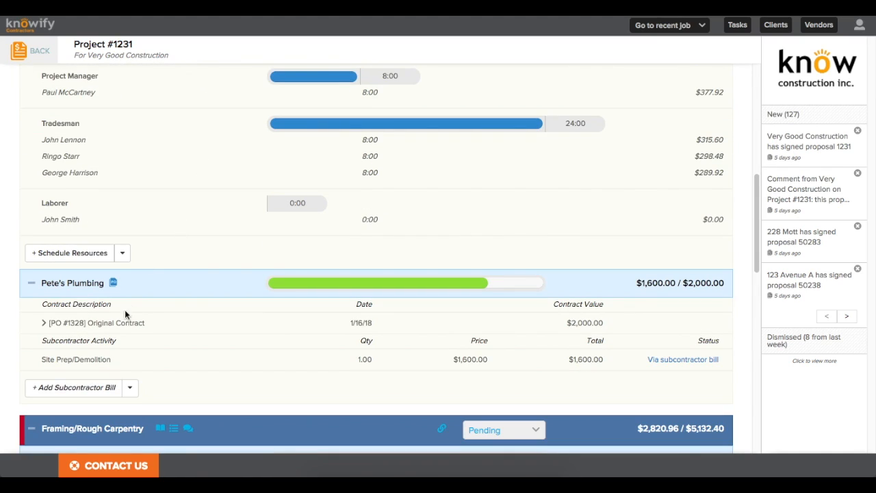
pyautogui.click(129, 389)
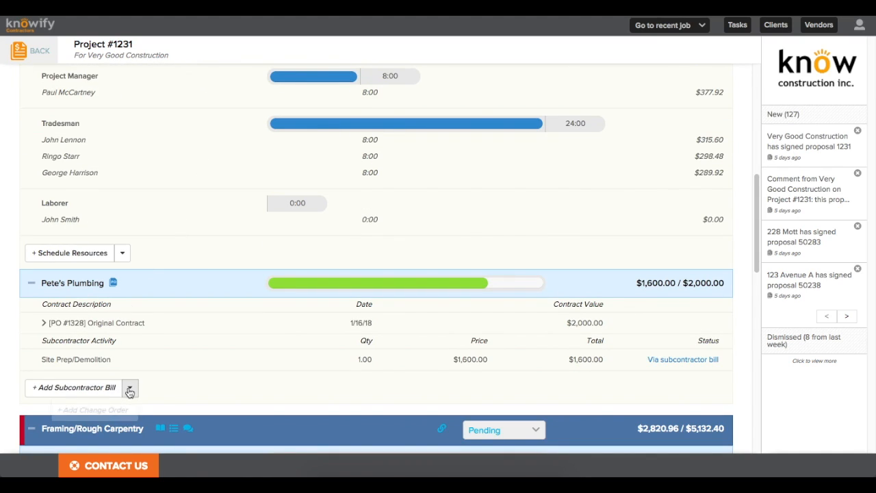
pyautogui.click(93, 410)
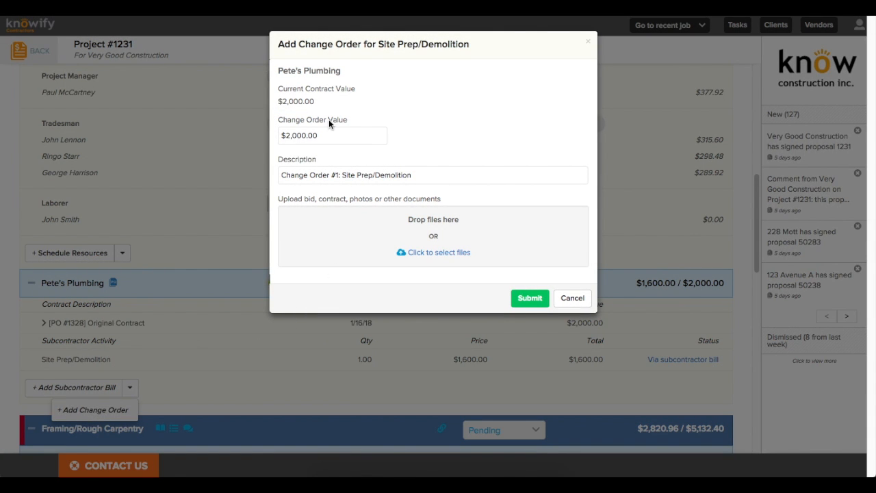
pyautogui.moveTo(340, 135); pyautogui.dragTo(253, 134)
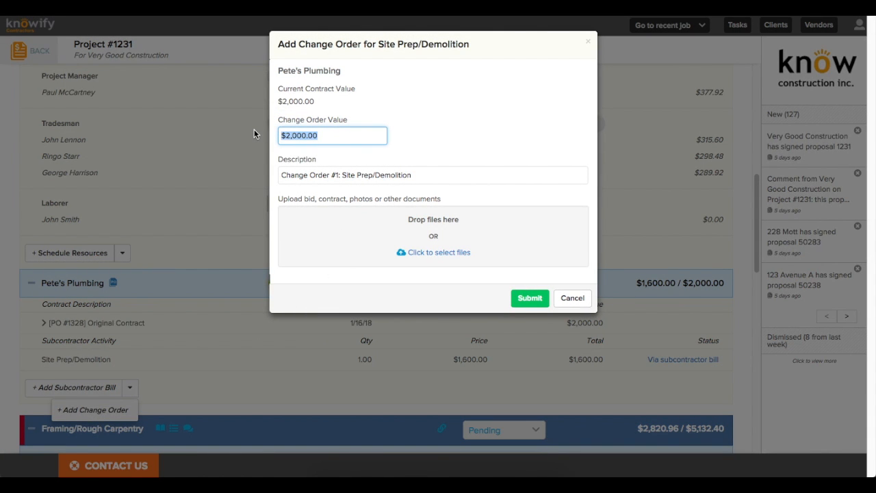
pyautogui.write('400')
pyautogui.click(438, 109)
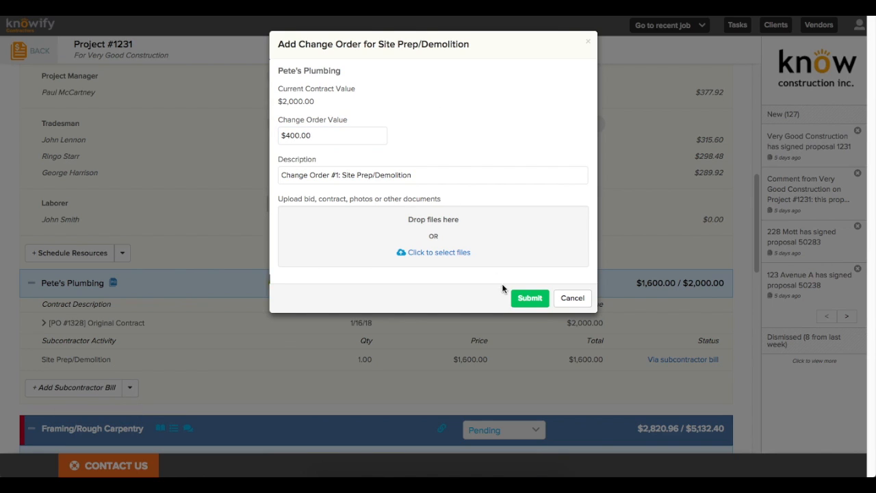
pyautogui.click(517, 299)
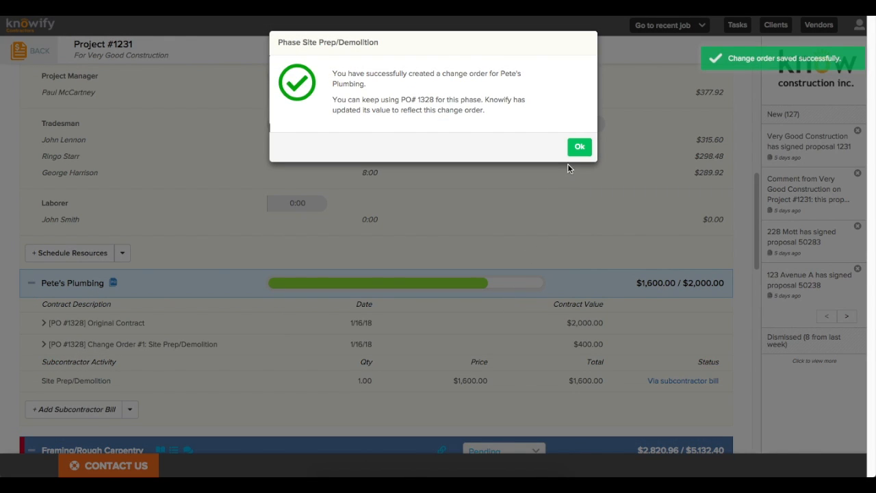
pyautogui.click(578, 149)
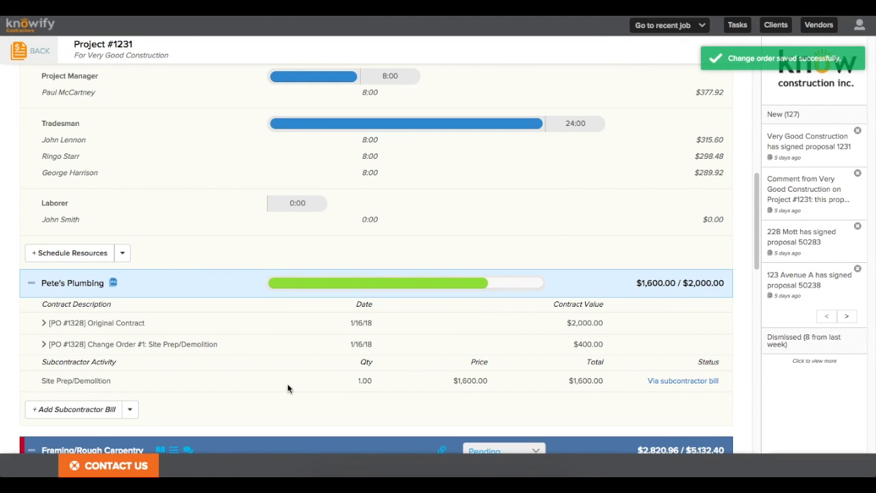
# Step: Submit an $800 Pete's Plumbing bill and go back to Project #1231
pyautogui.click(96, 409)
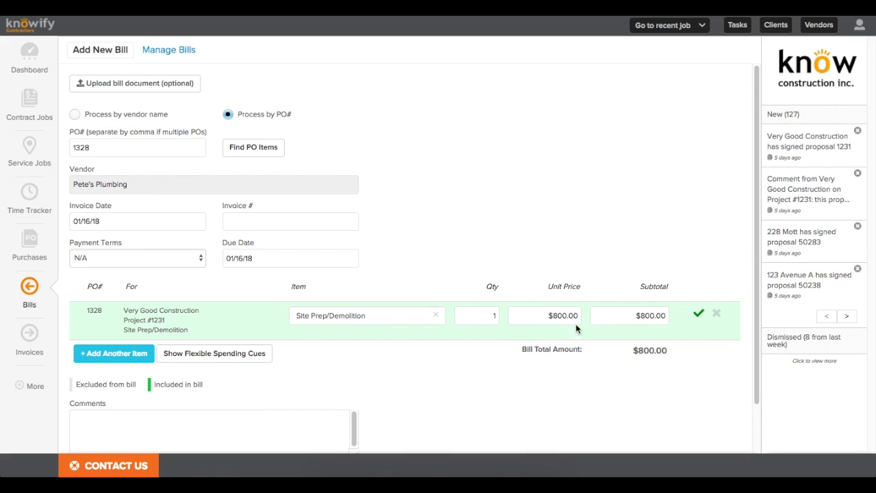
pyautogui.scroll(-2, 531, 325)
pyautogui.click(116, 429)
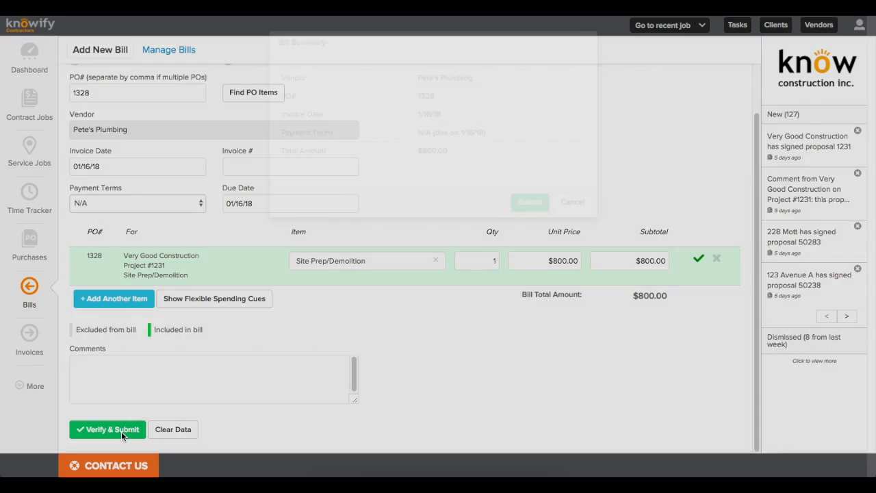
pyautogui.click(527, 201)
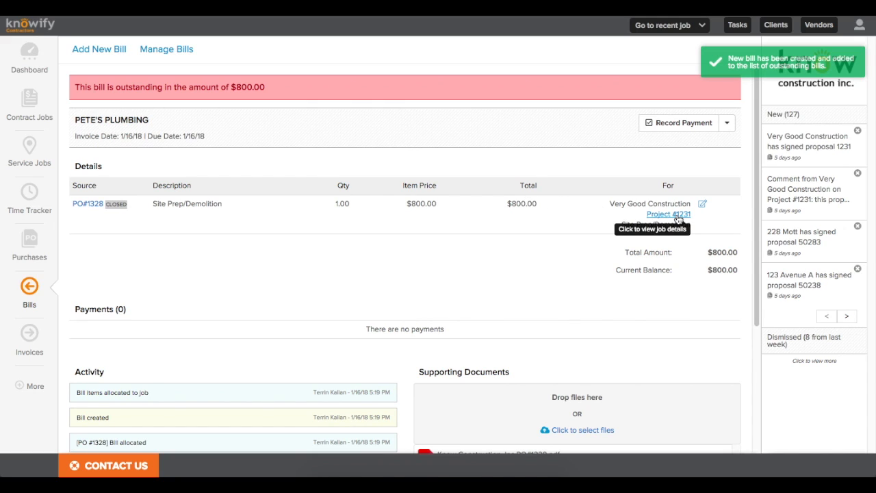
pyautogui.click(677, 214)
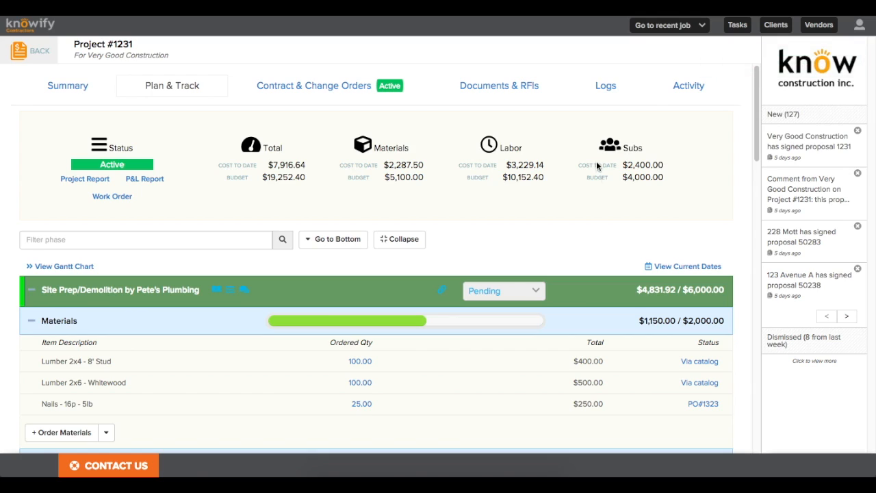
# Step: Collapse all phases, then expand Site Prep/Demolition and Framing/Rough Carpentry to inspect materials and labor
pyautogui.click(391, 243)
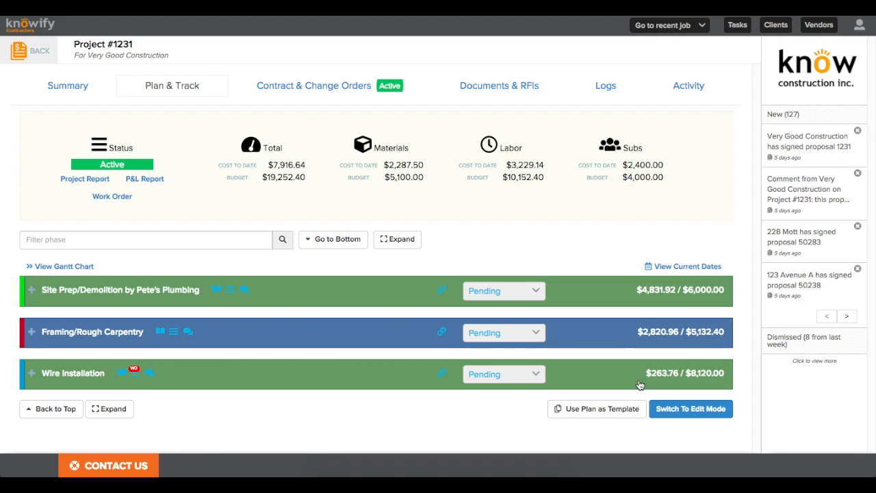
pyautogui.click(321, 294)
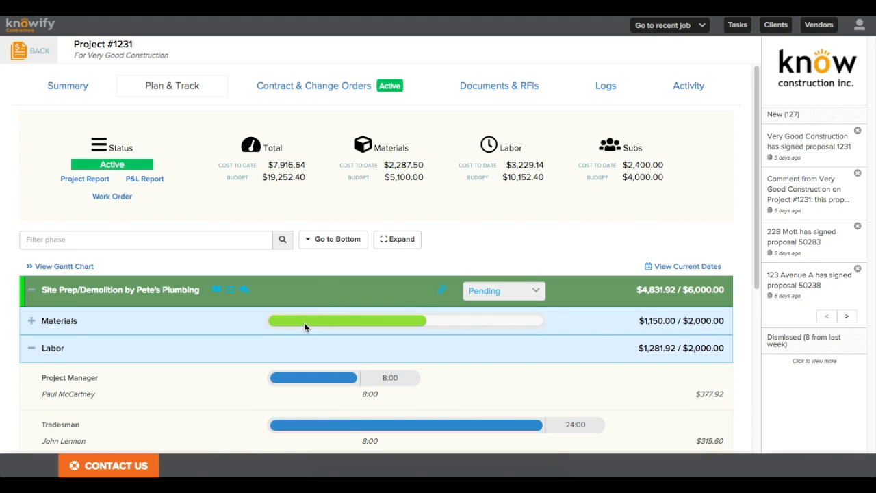
pyautogui.click(285, 347)
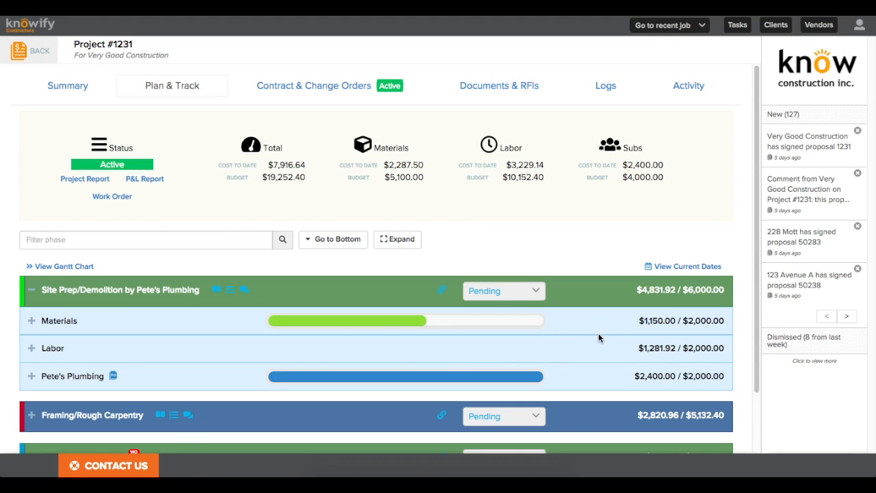
pyautogui.click(606, 411)
pyautogui.scroll(-4, 607, 410)
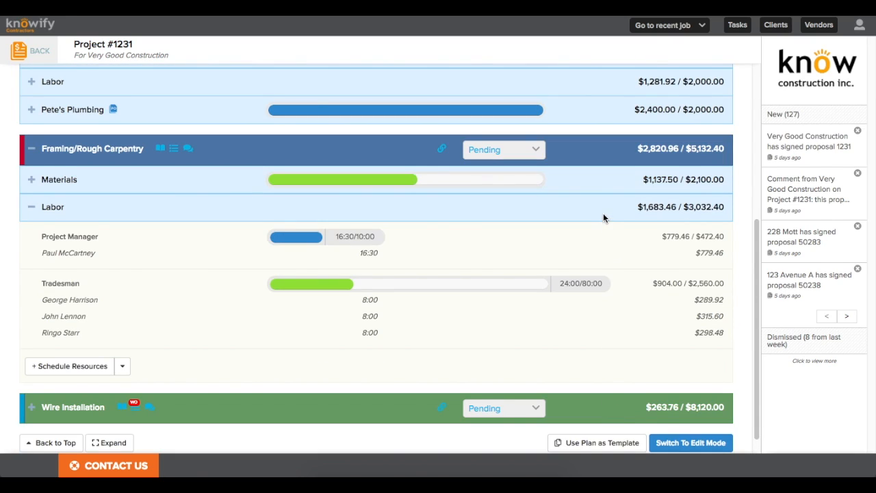
pyautogui.click(603, 214)
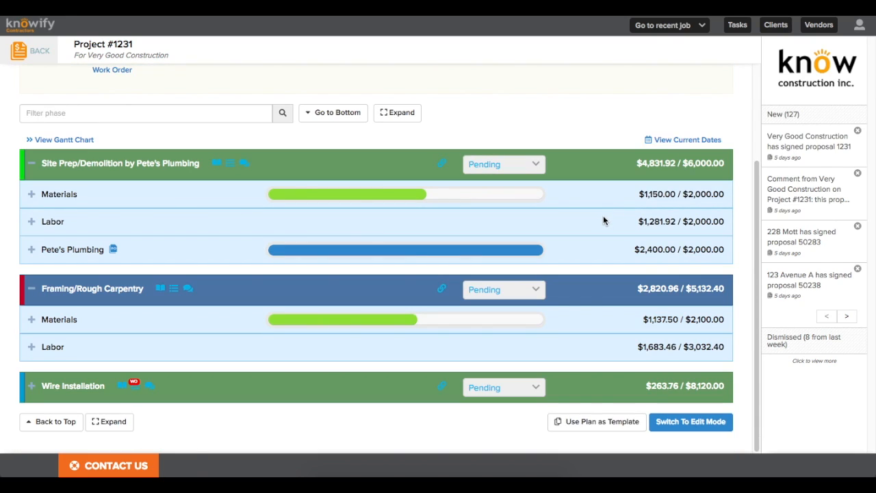
pyautogui.click(623, 319)
pyautogui.click(628, 343)
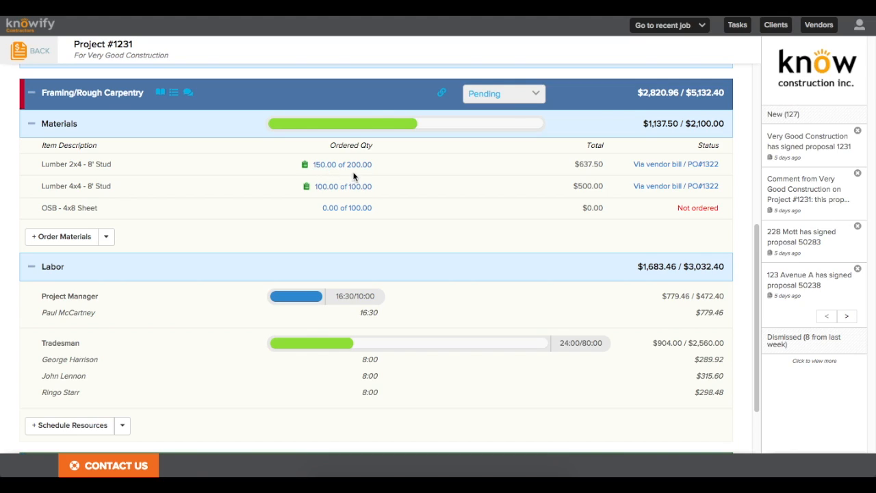
# Step: Check the Project Manager hours, collapse both phases, and download the Project Report PDF
pyautogui.moveTo(306, 172)
pyautogui.moveTo(337, 297); pyautogui.dragTo(375, 296)
pyautogui.click(431, 305)
pyautogui.scroll(5, 607, 371)
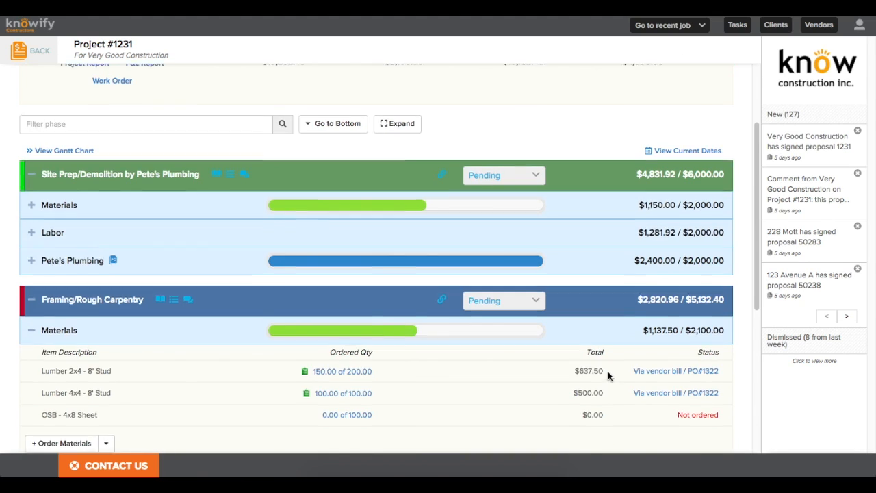
pyautogui.click(387, 296)
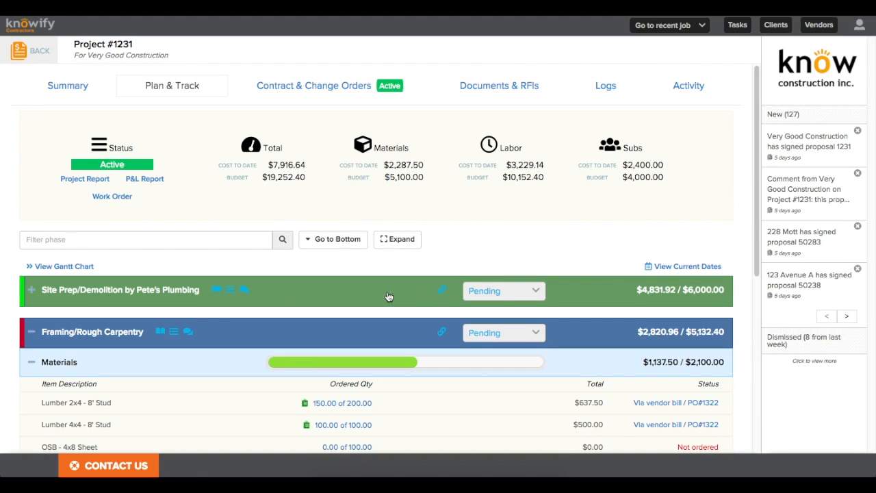
pyautogui.click(399, 332)
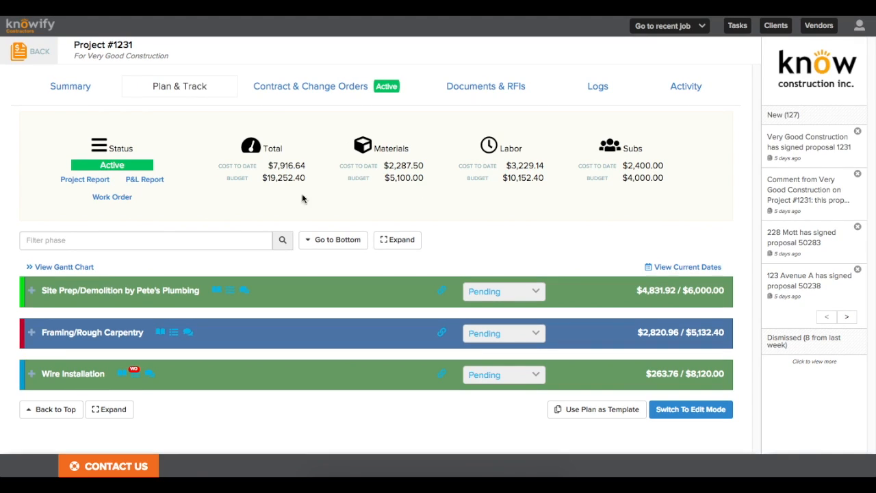
pyautogui.click(79, 184)
# Step: Open the report PDF and review the $7,916.64 total (41%) and Site Prep's 80%
pyautogui.click(52, 465)
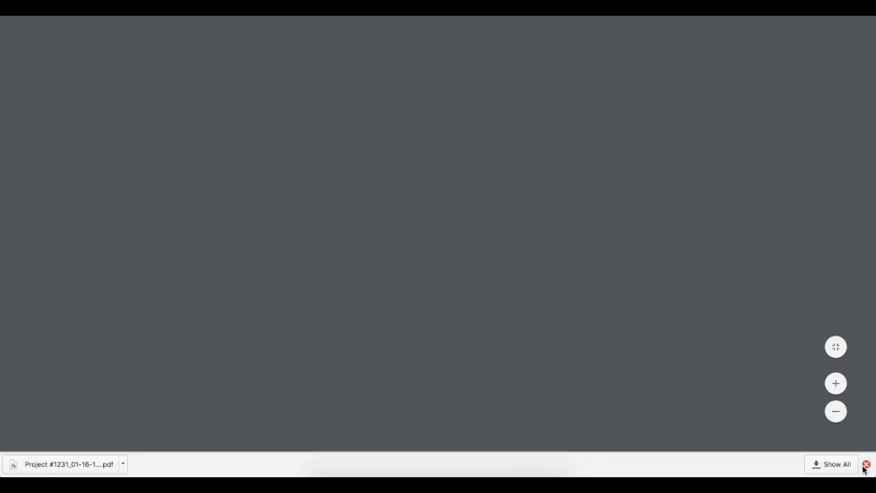
pyautogui.click(866, 463)
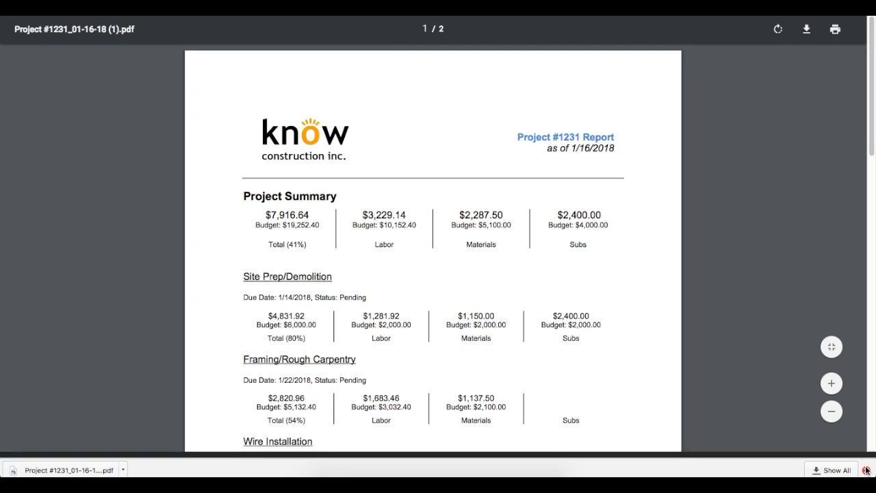
pyautogui.moveTo(264, 214); pyautogui.dragTo(301, 246)
pyautogui.click(315, 233)
pyautogui.click(306, 247)
pyautogui.scroll(-1, 306, 246)
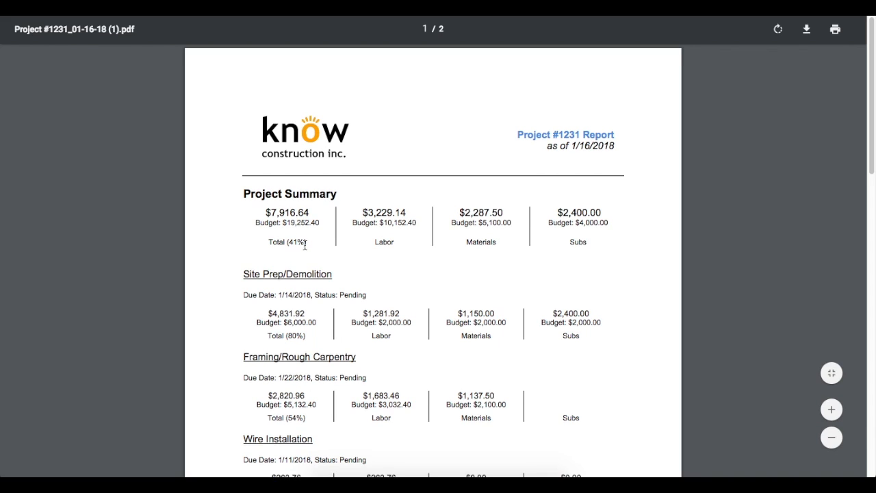
pyautogui.moveTo(286, 290); pyautogui.dragTo(301, 292)
pyautogui.click(307, 292)
# Step: Review Framing at 54% and Wire Installation at 3%, then return to Knowify
pyautogui.moveTo(286, 372); pyautogui.dragTo(307, 372)
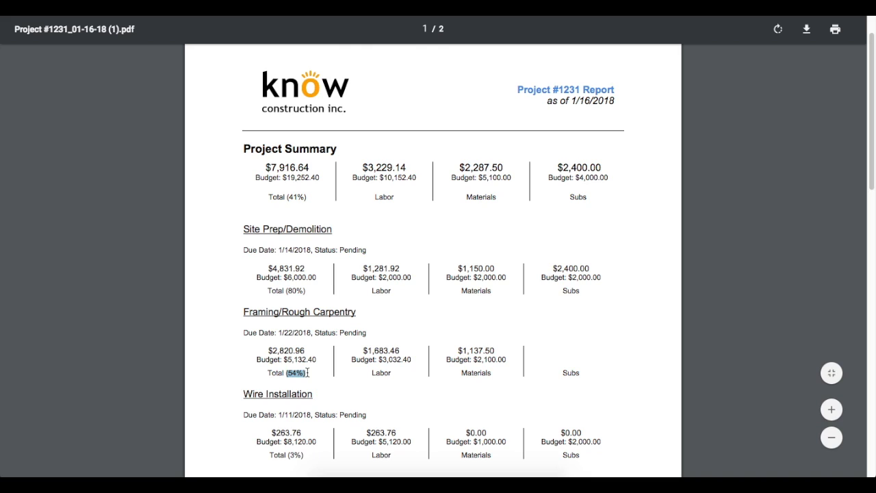
pyautogui.scroll(-3, 308, 371)
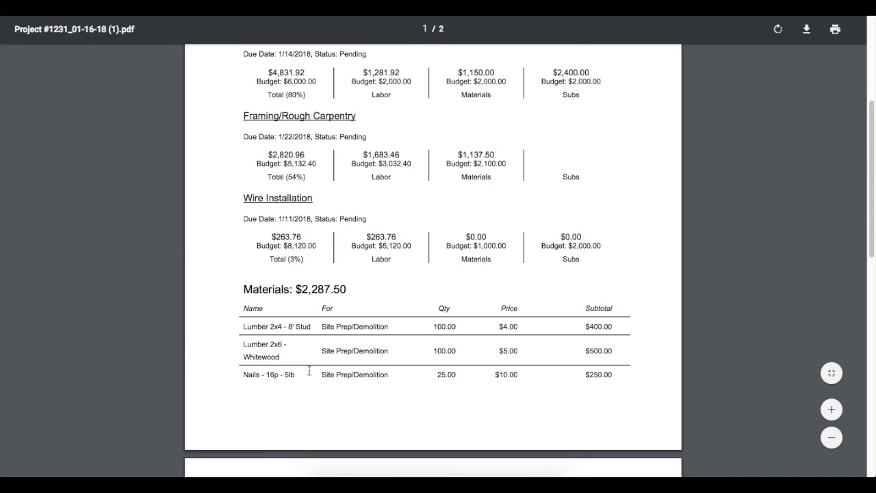
pyautogui.moveTo(288, 258); pyautogui.dragTo(304, 257)
pyautogui.click(305, 257)
pyautogui.scroll(-3, 308, 258)
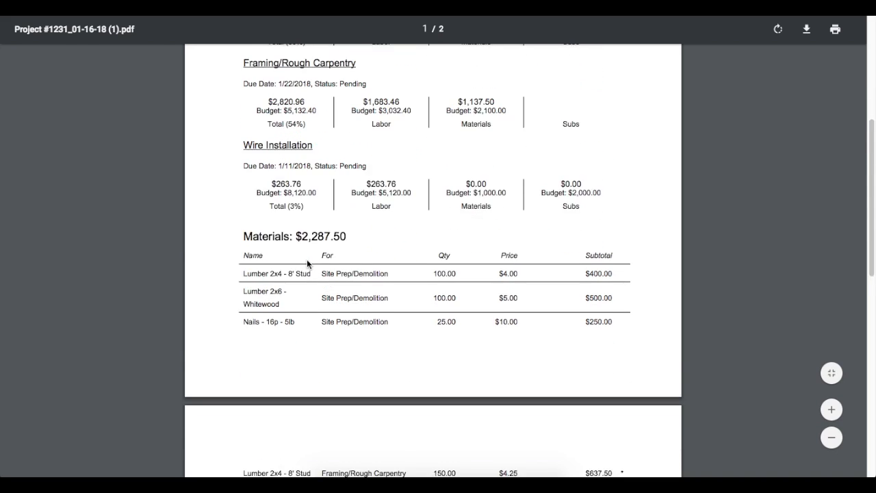
pyautogui.scroll(-3, 308, 259)
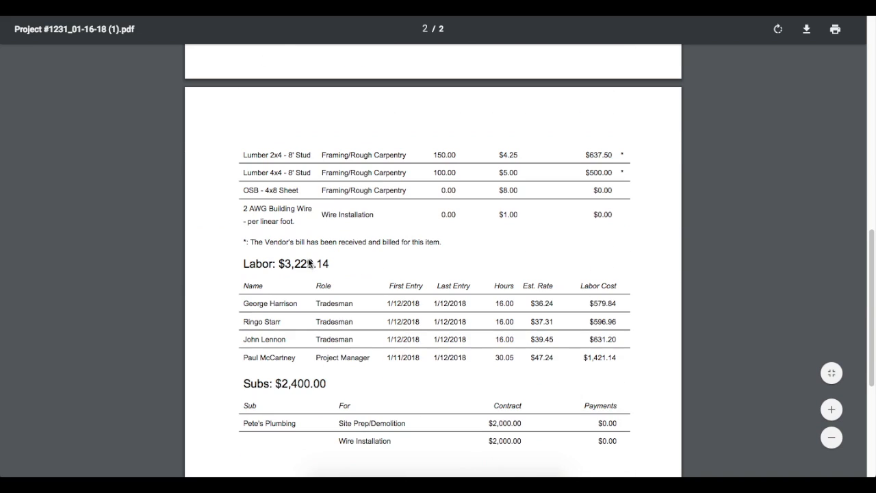
pyautogui.scroll(1, 307, 259)
pyautogui.scroll(10, 308, 258)
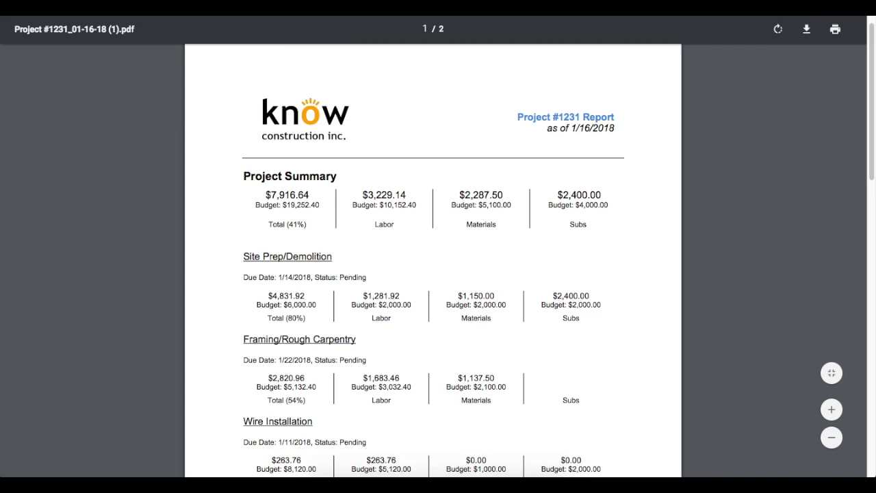
pyautogui.press('super+w')
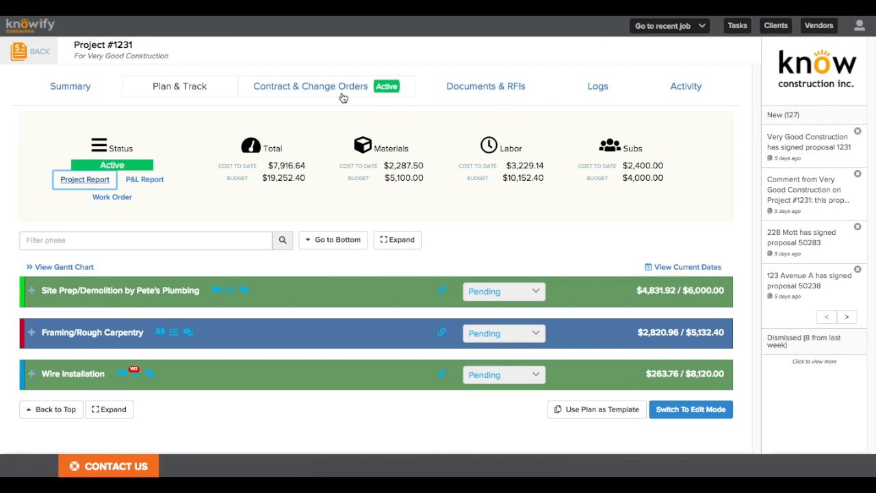
# Step: Show Project #1231's Contract & Change Orders and scroll down to the Wire Installation line item
pyautogui.click(340, 92)
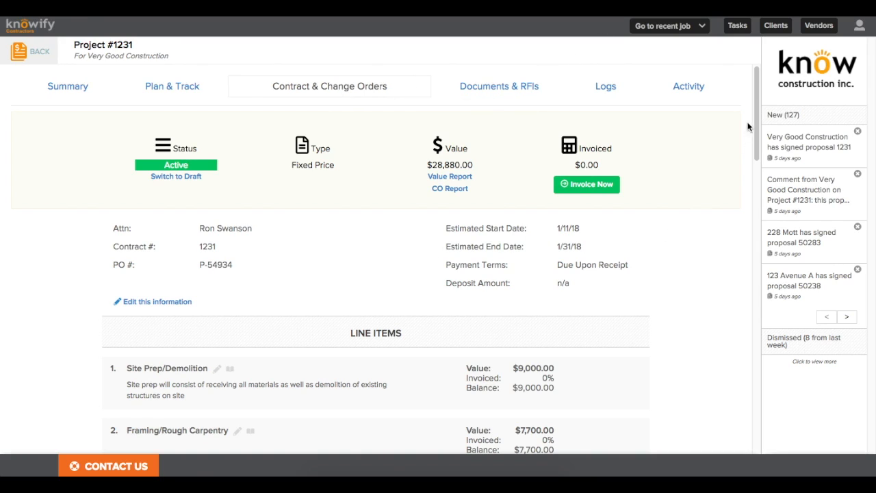
pyautogui.moveTo(756, 103); pyautogui.dragTo(745, 222)
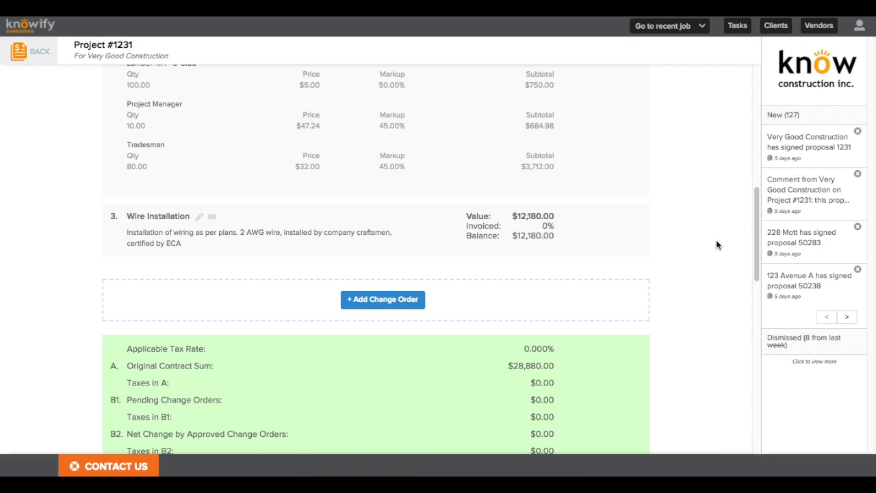
# Step: Add an 'Upgraded Paint Selections' change order item at $1,000.00 and save it as draft
pyautogui.click(369, 302)
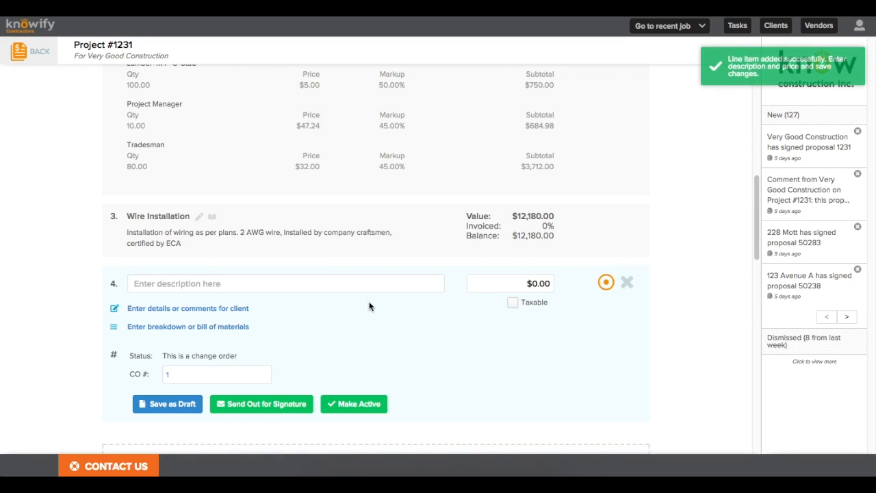
pyautogui.click(233, 284)
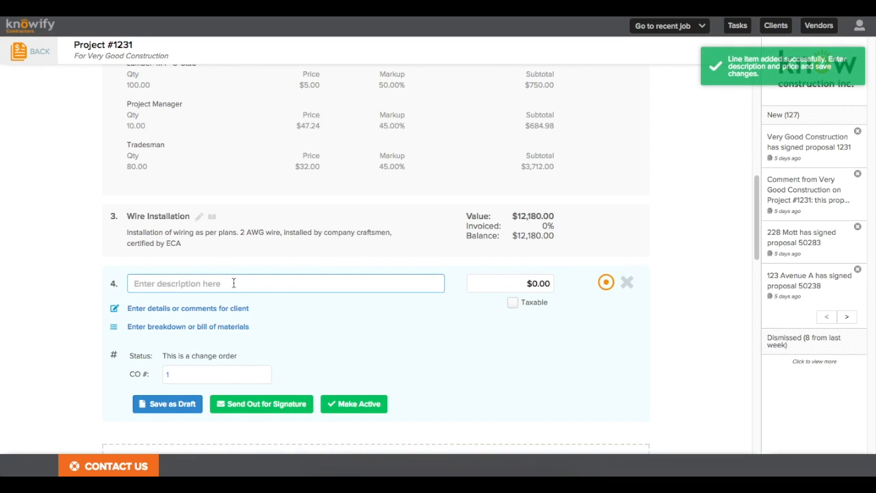
pyautogui.write('Upgraded Paint ')
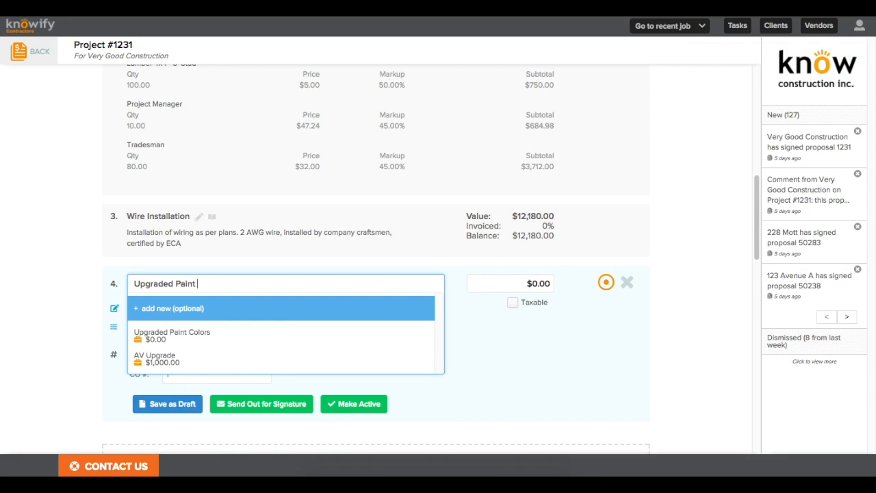
pyautogui.write('Selections')
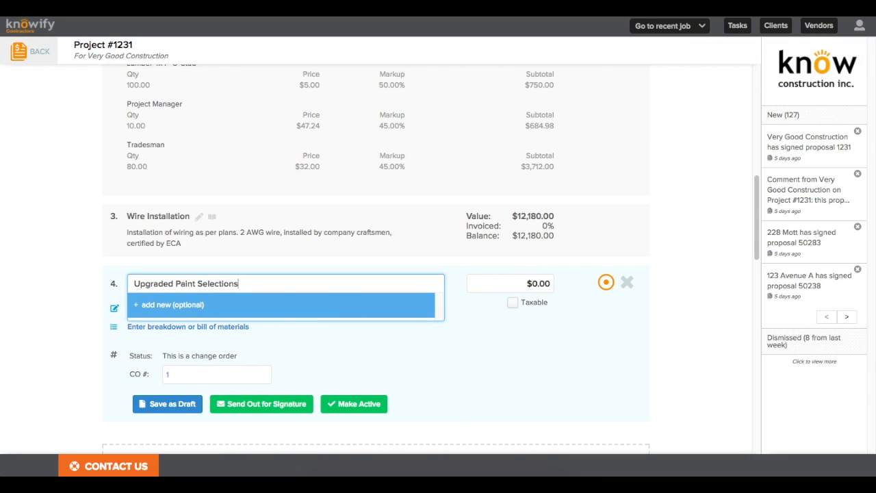
pyautogui.press('Tab')
pyautogui.write('1000')
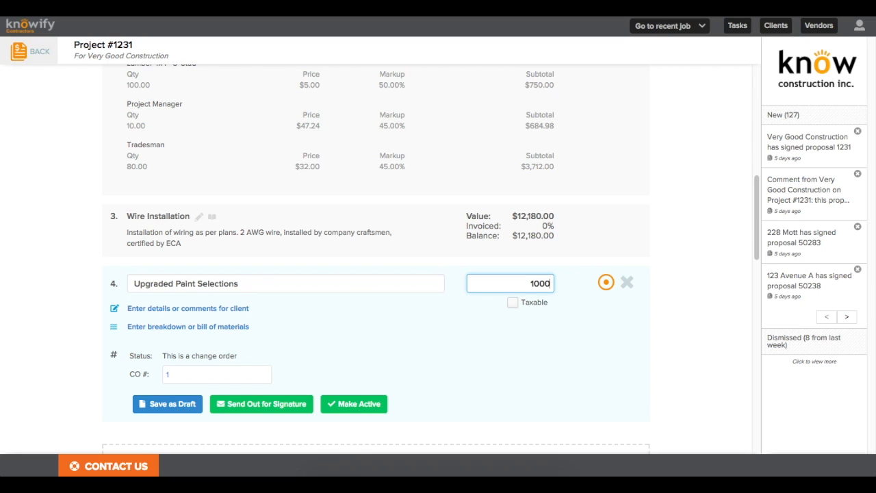
pyautogui.click(313, 320)
pyautogui.click(171, 405)
# Step: Preview the Change Order #1 document, then close the preview
pyautogui.click(424, 404)
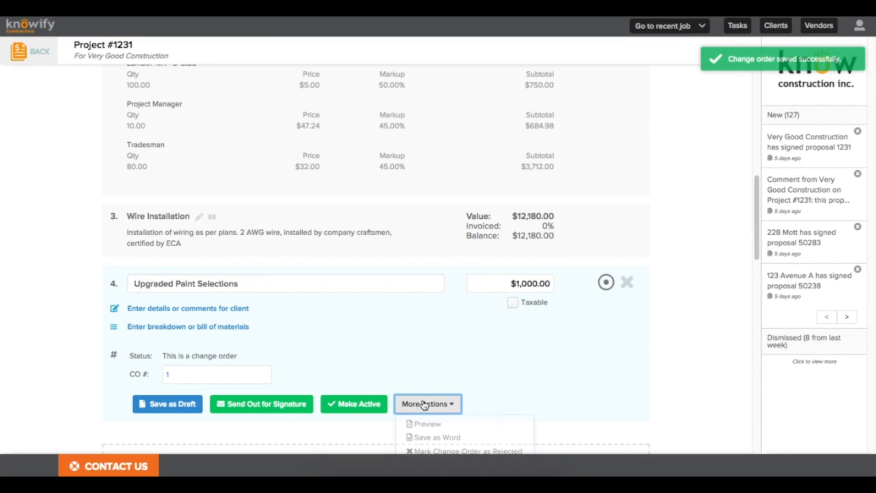
pyautogui.click(428, 426)
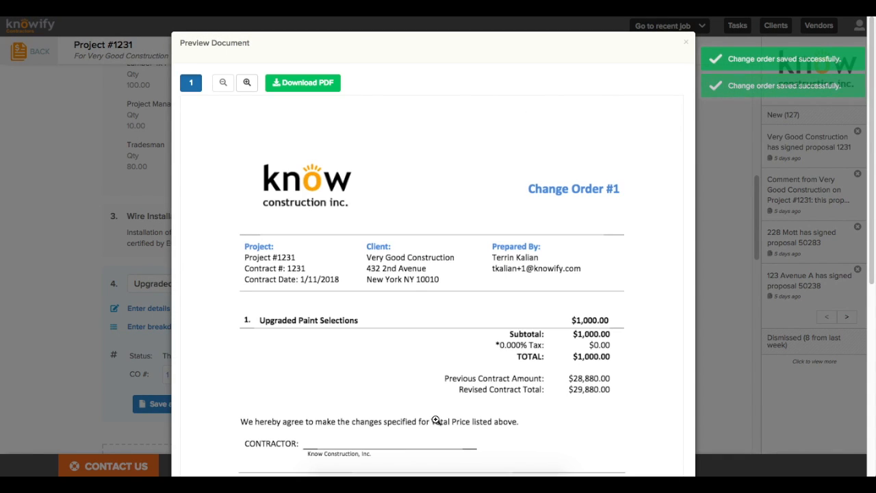
pyautogui.scroll(-1, 435, 416)
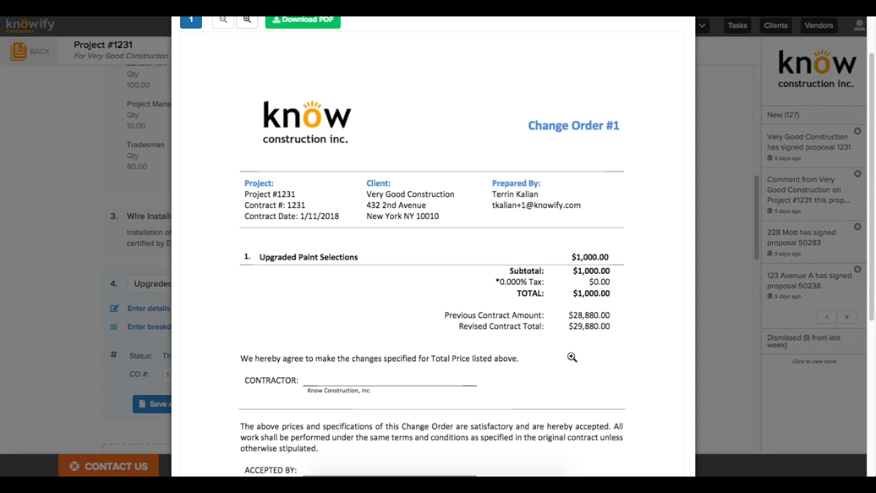
pyautogui.press('Escape')
pyautogui.click(565, 358)
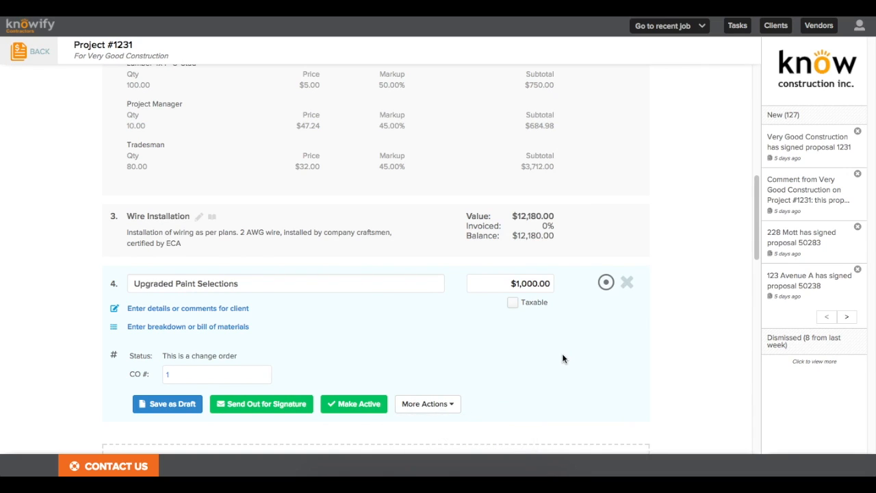
pyautogui.scroll(-3, 562, 357)
# Step: Rename item 4 to 'Upgraded Paint Selections - Kitchen'
pyautogui.click(381, 280)
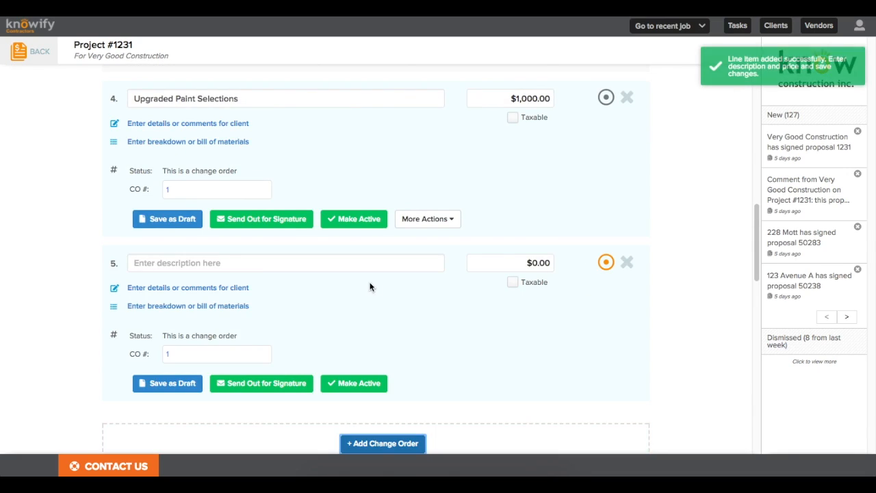
pyautogui.click(243, 263)
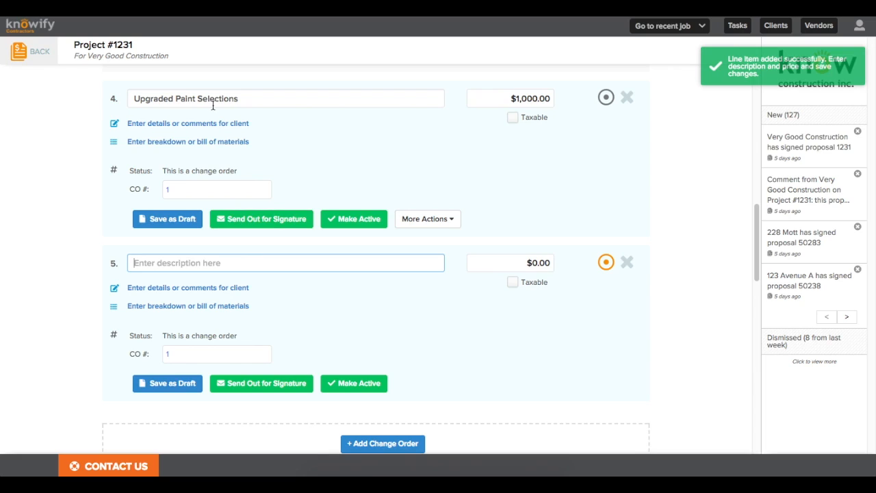
pyautogui.click(249, 100)
pyautogui.write('- Kitchen')
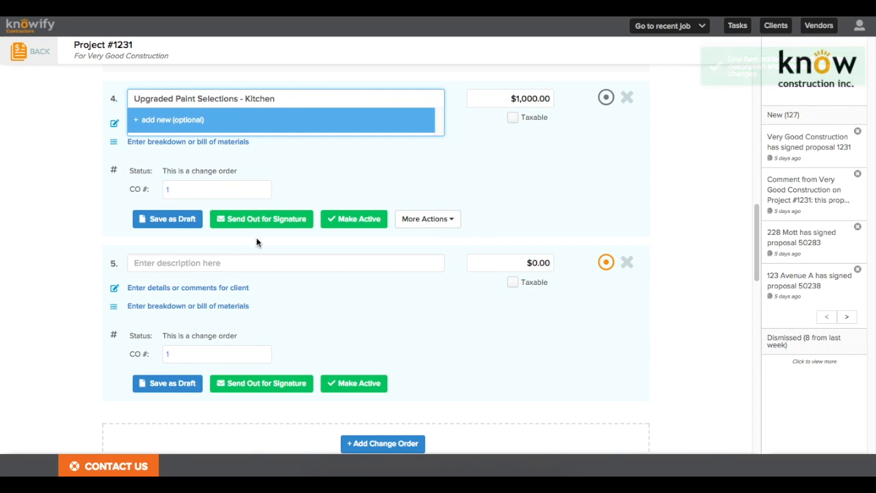
# Step: Add item 5 'Upgraded Paint Selections - Foyer' at $2,000.00 and save it as draft
pyautogui.click(255, 262)
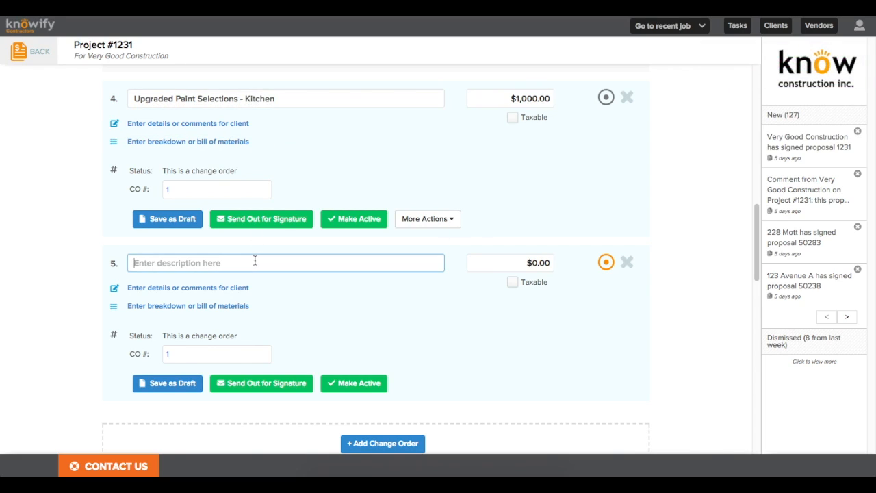
pyautogui.write('Upgraded Paint')
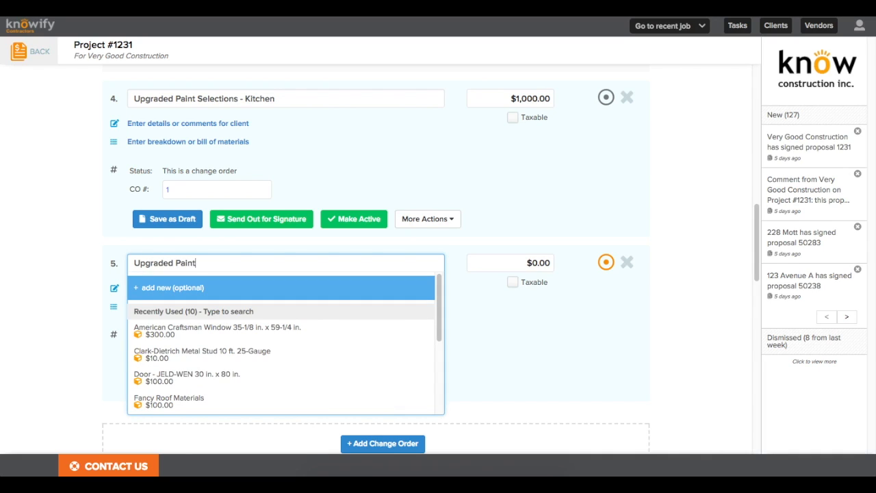
pyautogui.write(' Selections')
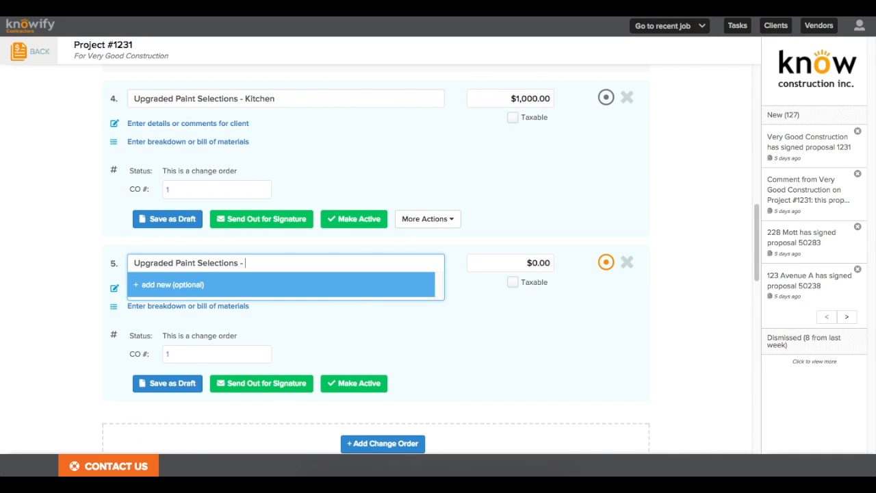
pyautogui.write(' - Foyer')
pyautogui.click(512, 259)
pyautogui.write('2000')
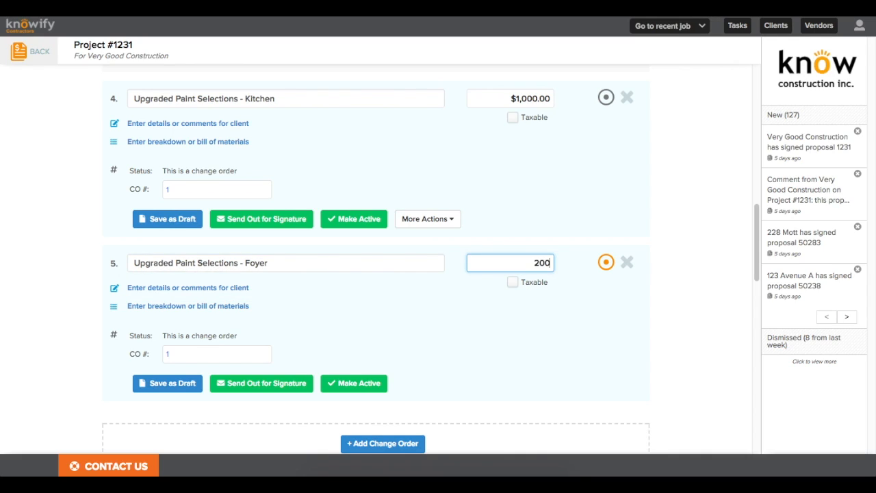
pyautogui.click(466, 160)
pyautogui.click(205, 186)
pyautogui.click(184, 352)
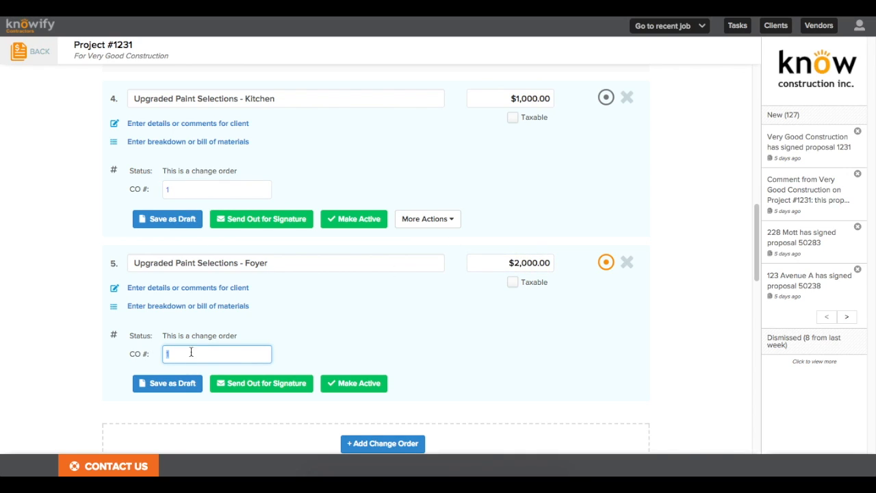
pyautogui.click(305, 349)
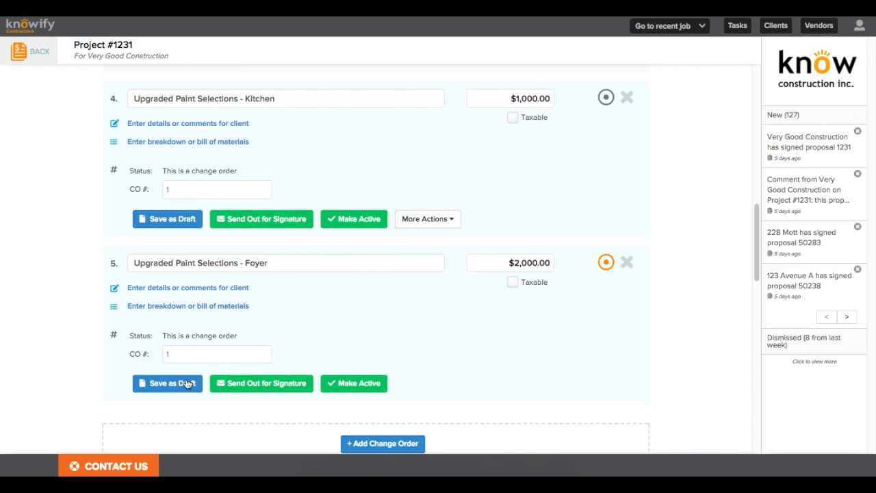
pyautogui.click(165, 383)
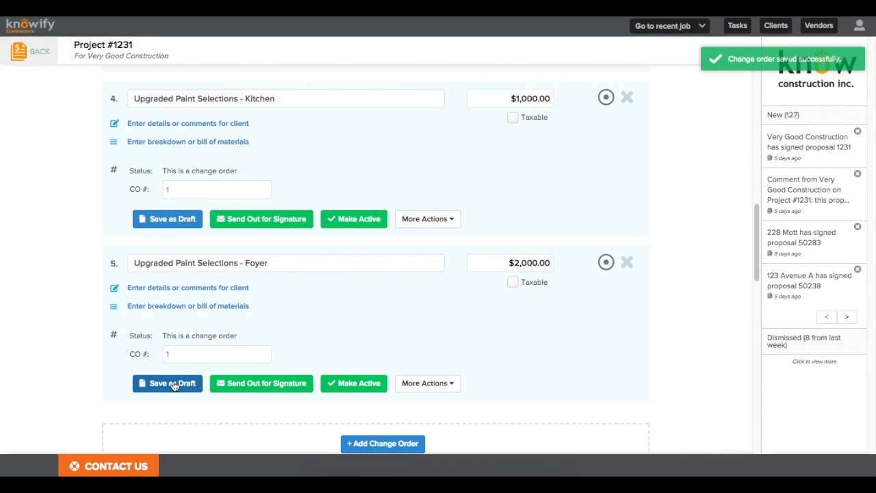
# Step: Preview the updated change order, then approve both Kitchen and Foyer paint items
pyautogui.click(439, 388)
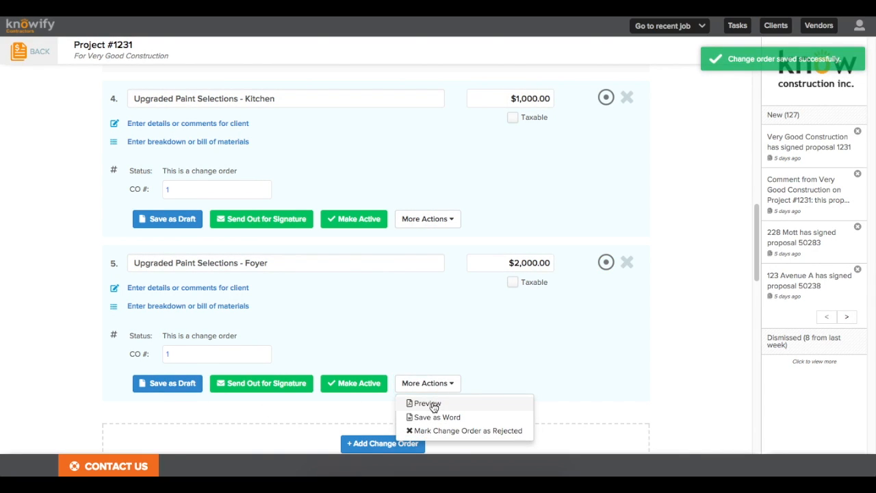
pyautogui.click(433, 403)
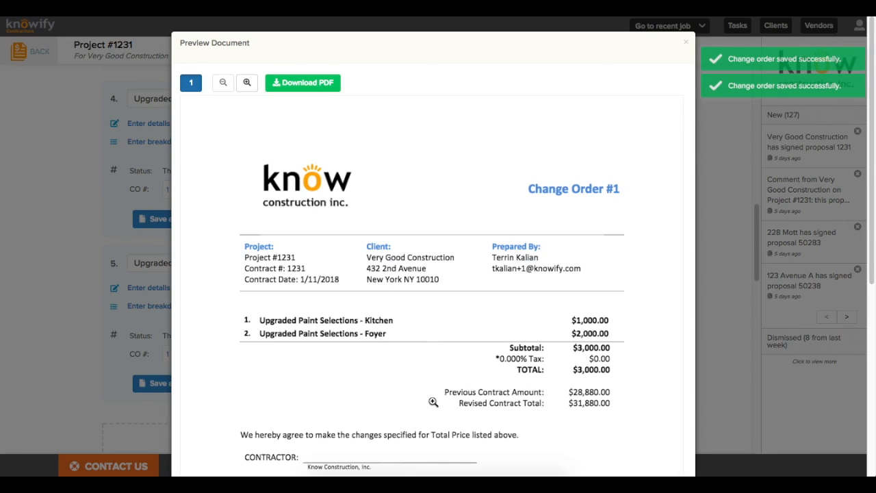
pyautogui.scroll(-1, 427, 396)
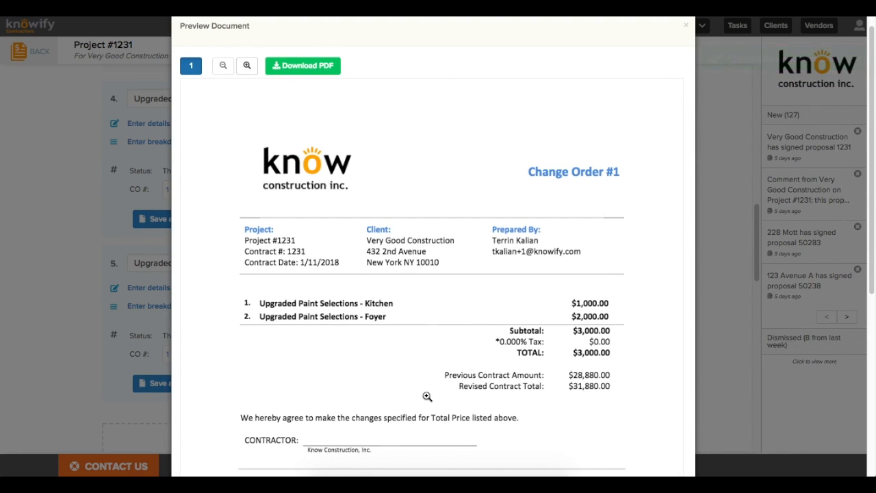
pyautogui.press('Escape')
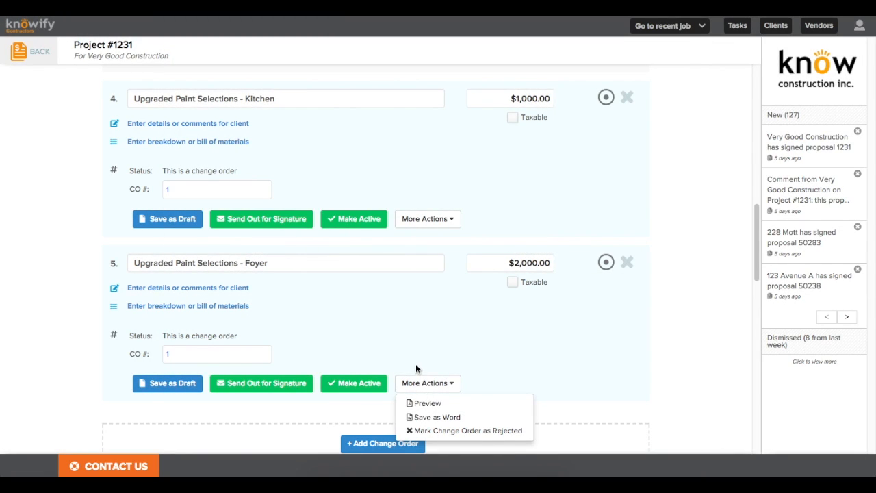
pyautogui.click(415, 364)
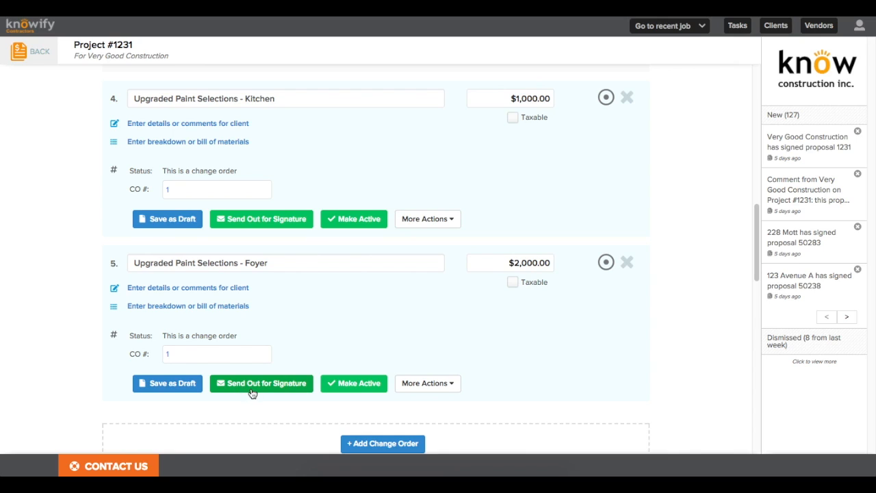
pyautogui.click(355, 392)
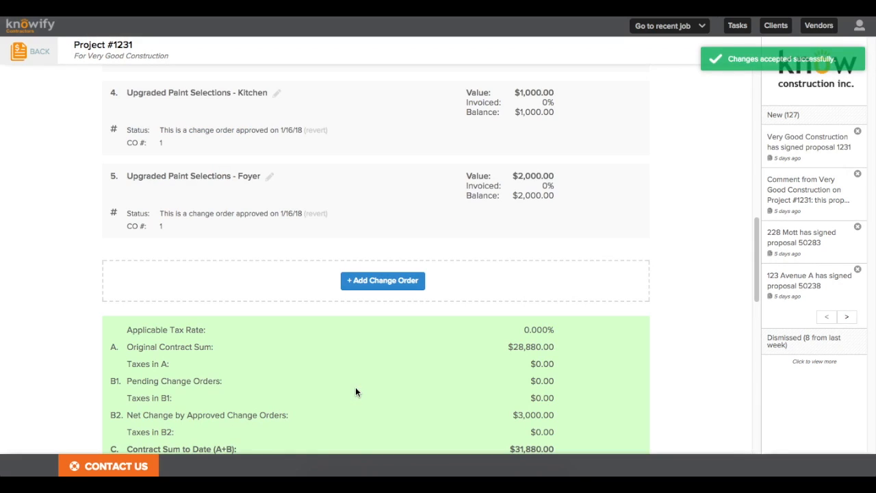
pyautogui.scroll(2, 354, 386)
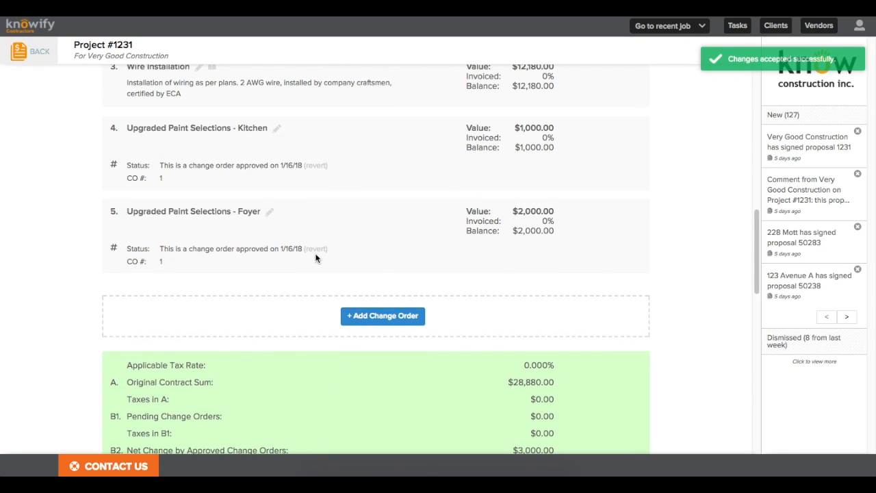
# Step: Add a change order 'AV System Installation' for $4,000 and save it as a draft
pyautogui.click(366, 318)
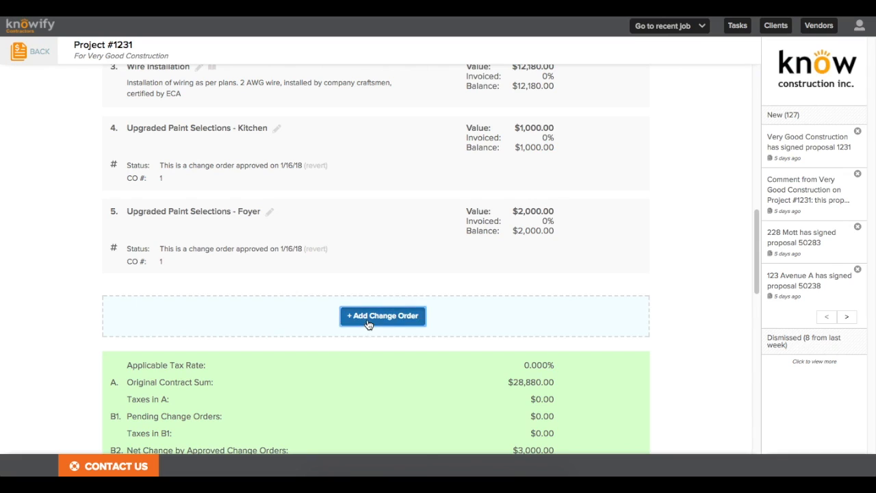
pyautogui.click(294, 303)
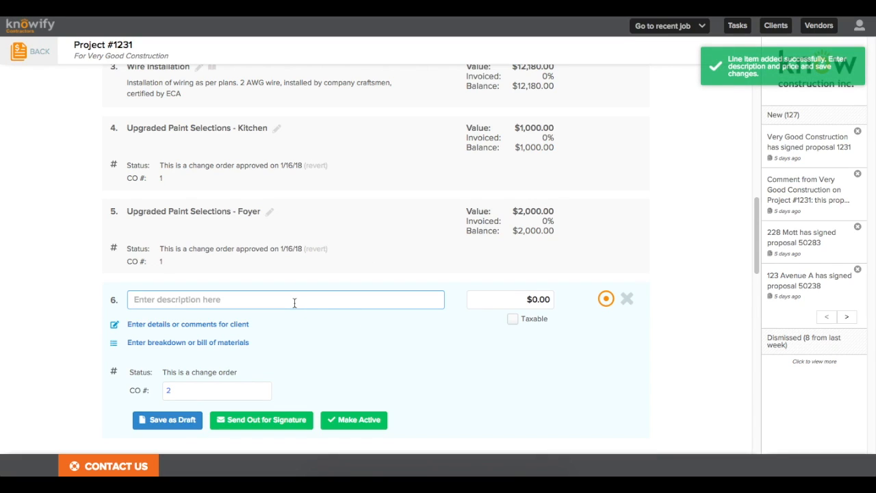
pyautogui.write('A')
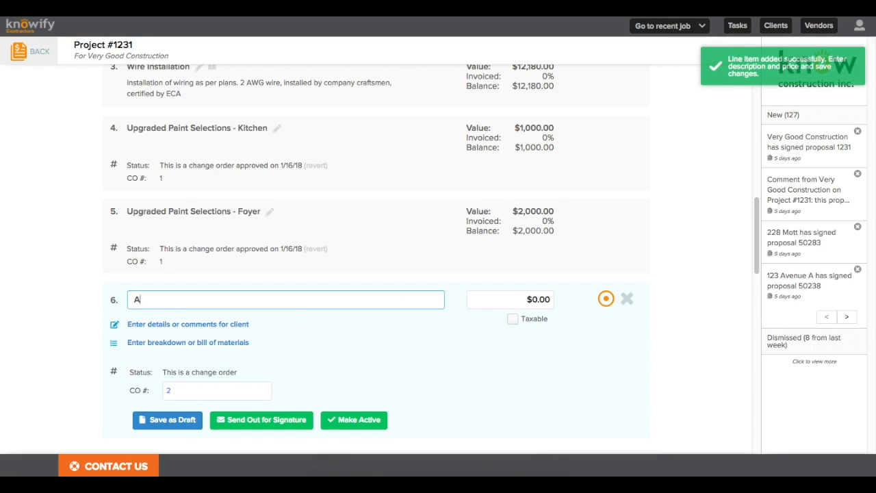
pyautogui.write('V System Installation')
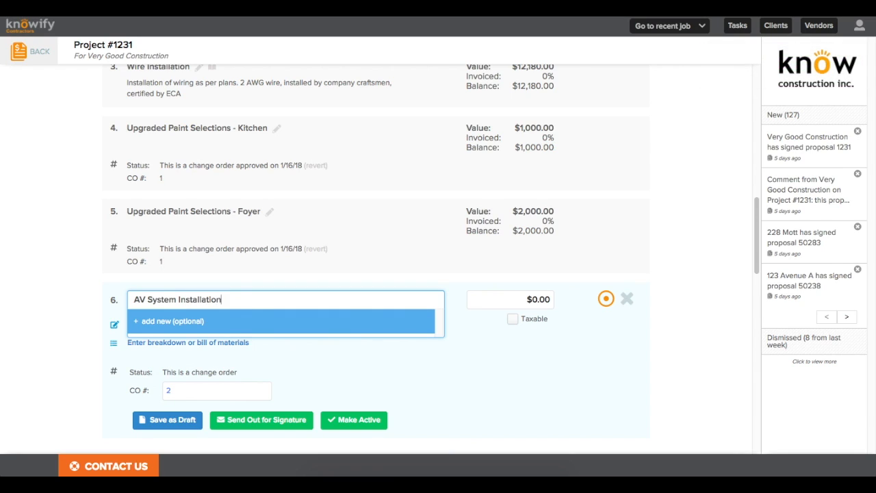
pyautogui.press('Tab')
pyautogui.write('4000')
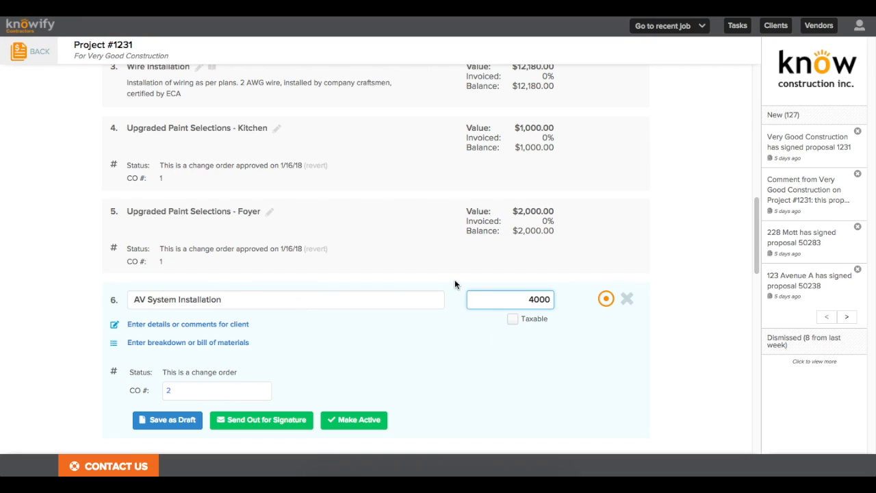
pyautogui.click(165, 419)
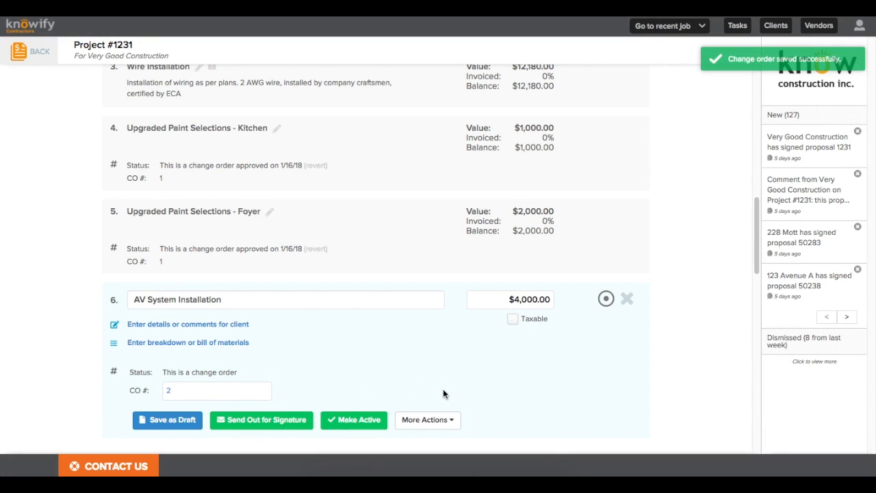
# Step: Return to the top of Project #1231 and start a new invoice for it
pyautogui.scroll(10, 443, 388)
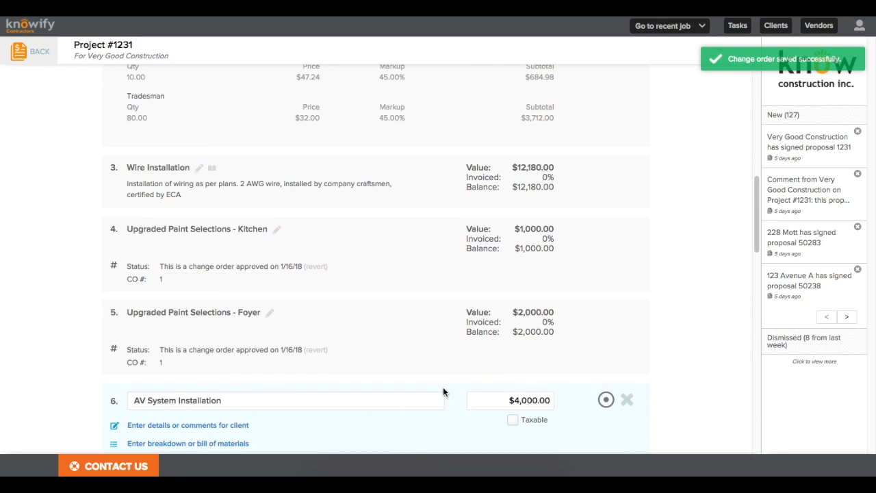
pyautogui.scroll(3, 442, 392)
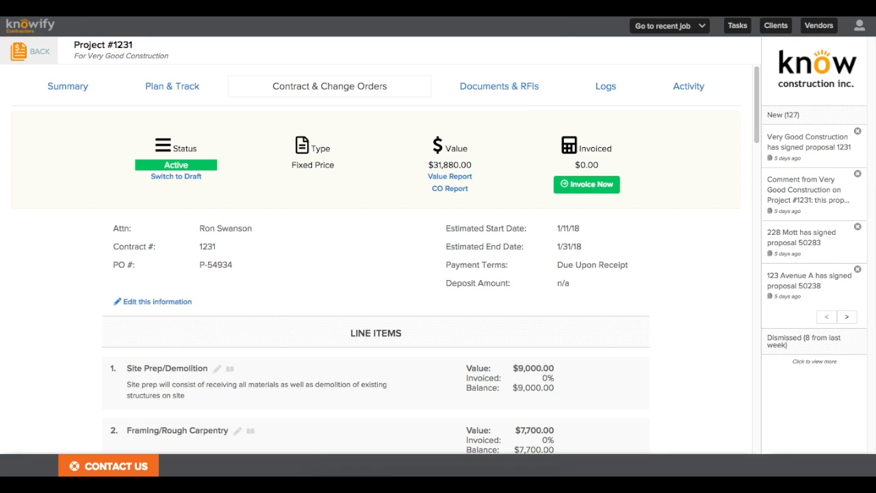
pyautogui.click(590, 188)
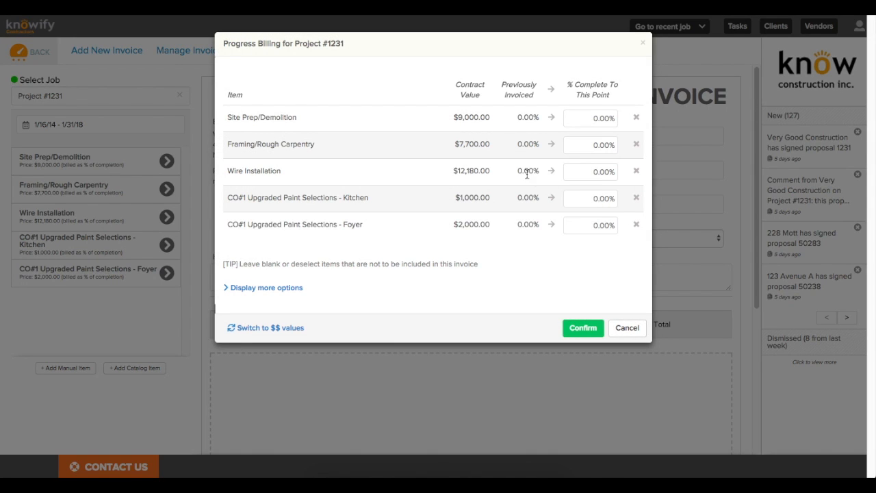
# Step: Enter 100%, 50% and 10% complete for Site Prep/Demolition, Framing/Rough Carpentry and Wire Installation
pyautogui.click(586, 123)
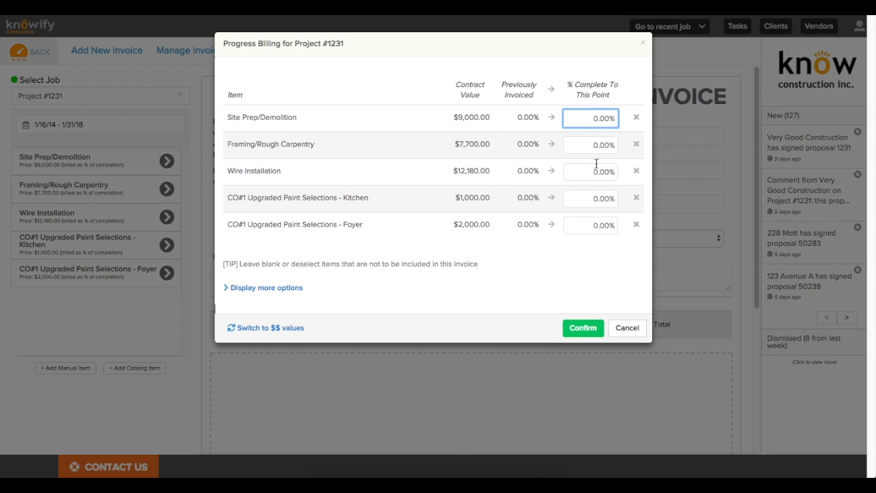
pyautogui.write('100')
pyautogui.click(613, 148)
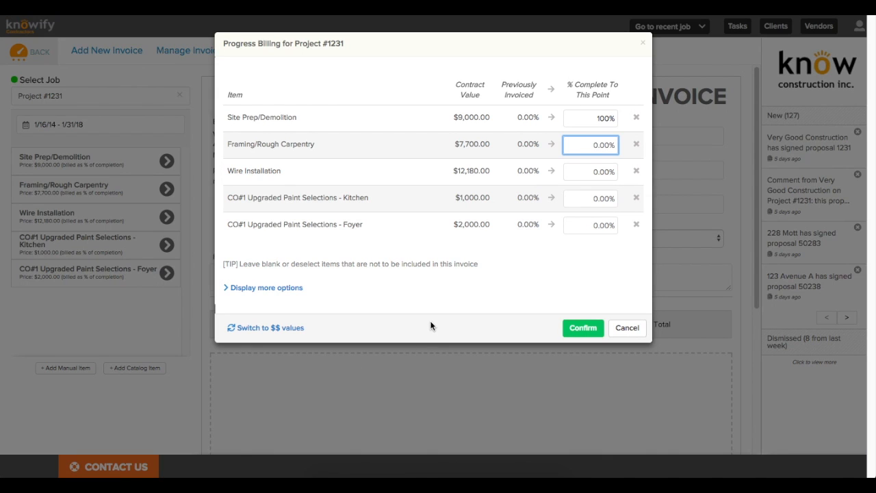
pyautogui.write('50')
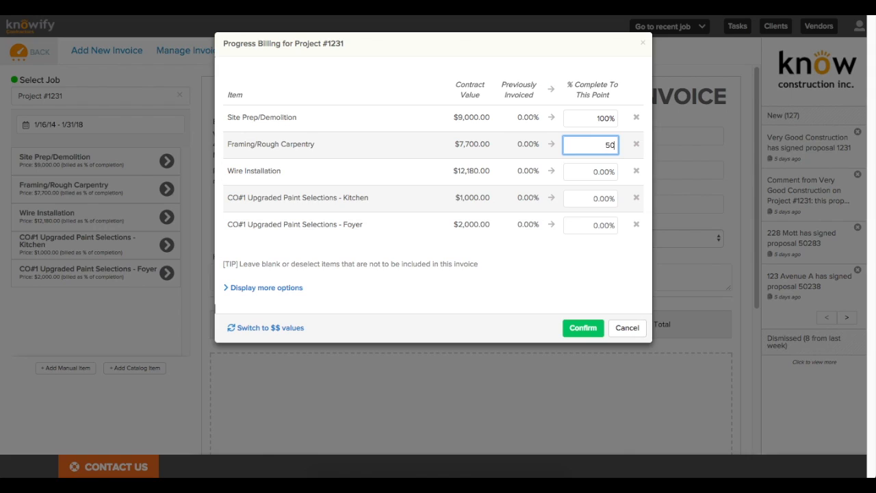
pyautogui.press('Tab')
pyautogui.write('10')
pyautogui.click(511, 310)
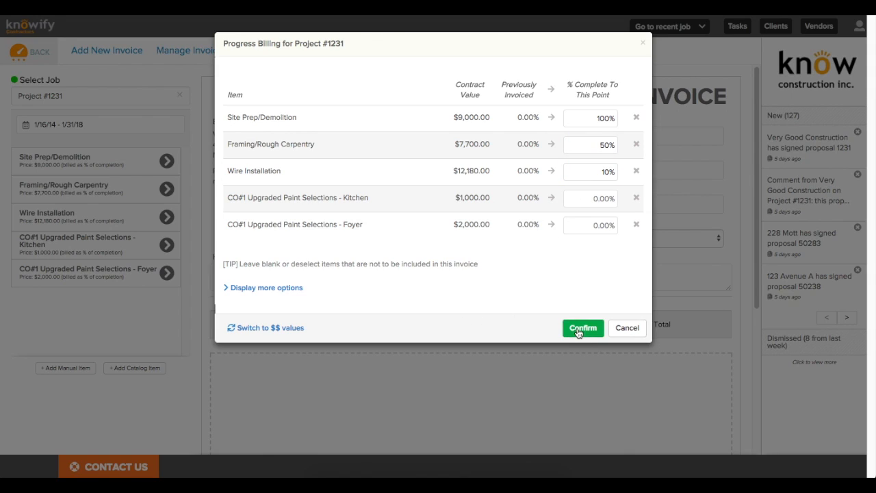
# Step: Leave descriptions and bill of materials off, keep percent-of-completion entry, and confirm the billing
pyautogui.click(264, 288)
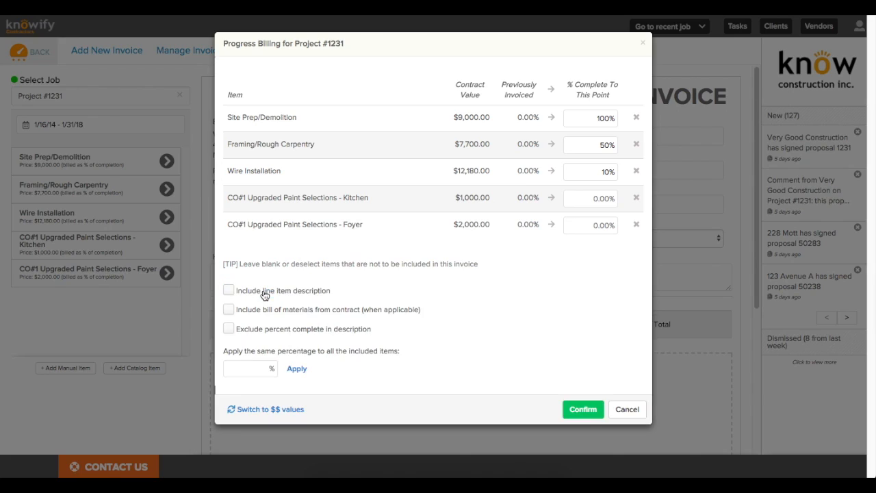
pyautogui.click(228, 291)
pyautogui.click(229, 311)
pyautogui.click(229, 311)
pyautogui.click(230, 290)
pyautogui.click(229, 329)
pyautogui.click(255, 369)
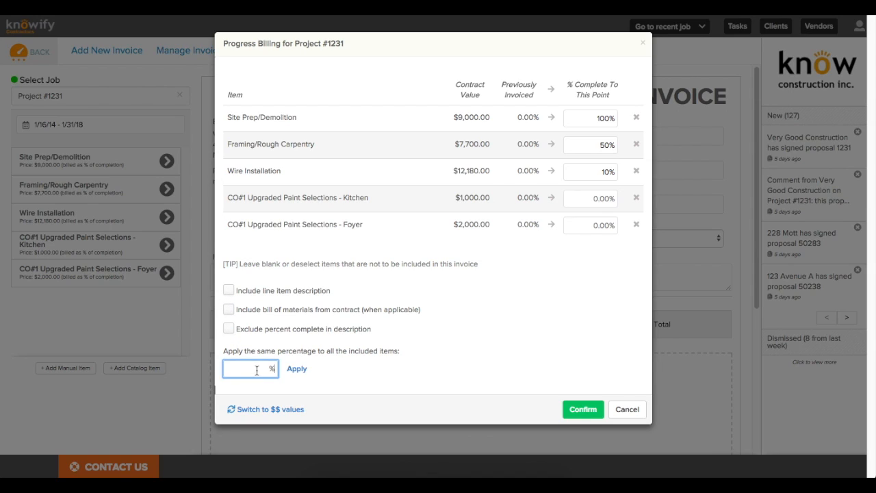
pyautogui.click(296, 409)
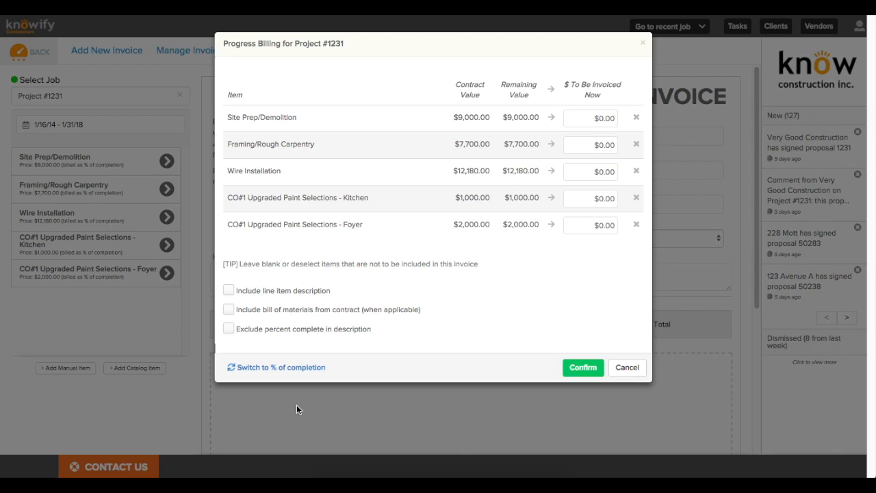
pyautogui.click(277, 371)
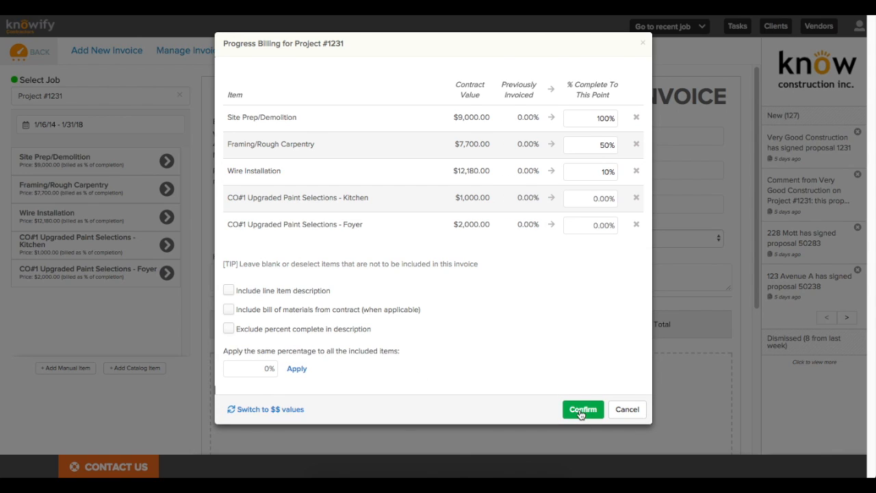
pyautogui.click(580, 410)
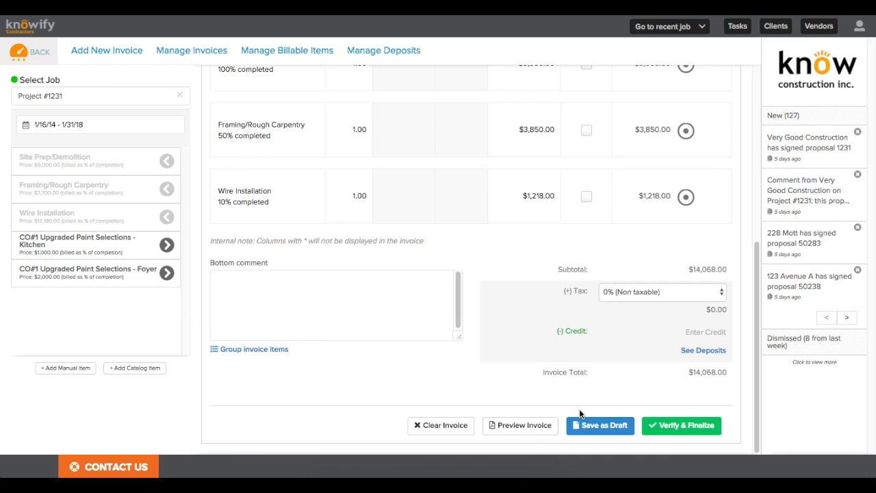
# Step: Keep invoice 1334 at 0% tax with no line items marked taxable
pyautogui.scroll(2, 579, 408)
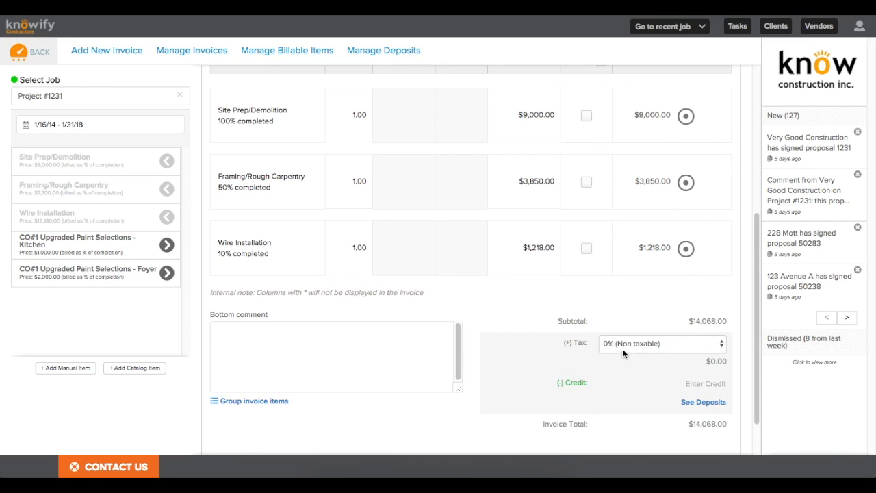
pyautogui.click(622, 344)
pyautogui.click(586, 180)
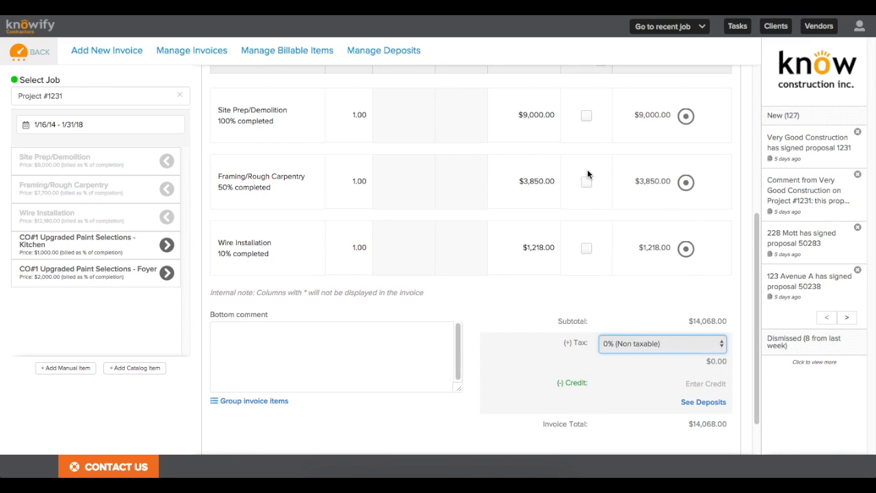
pyautogui.click(586, 113)
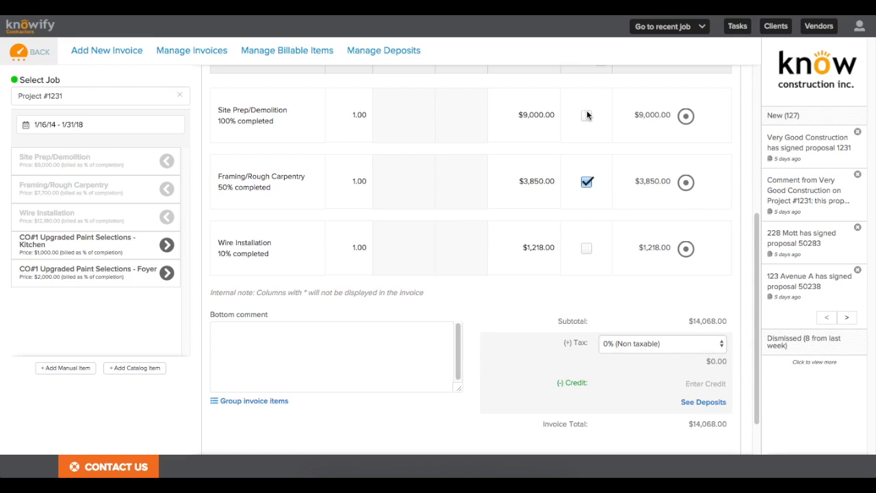
pyautogui.click(636, 344)
pyautogui.click(632, 344)
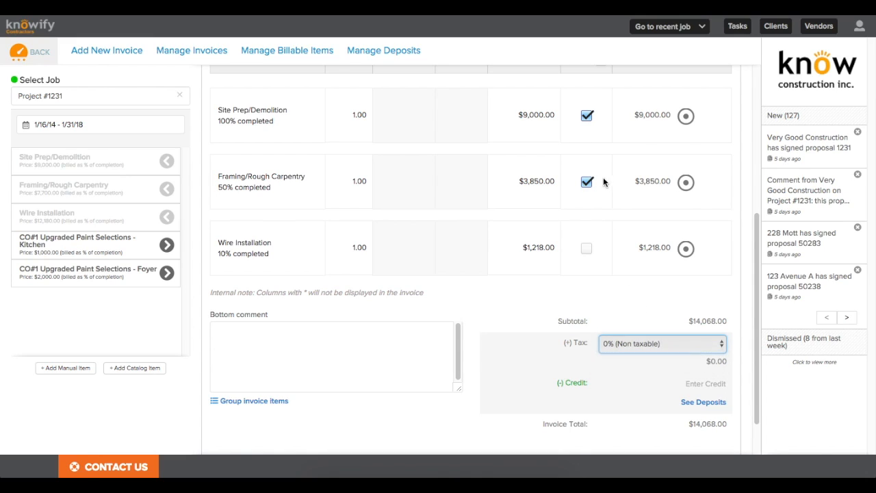
pyautogui.click(586, 181)
pyautogui.click(587, 114)
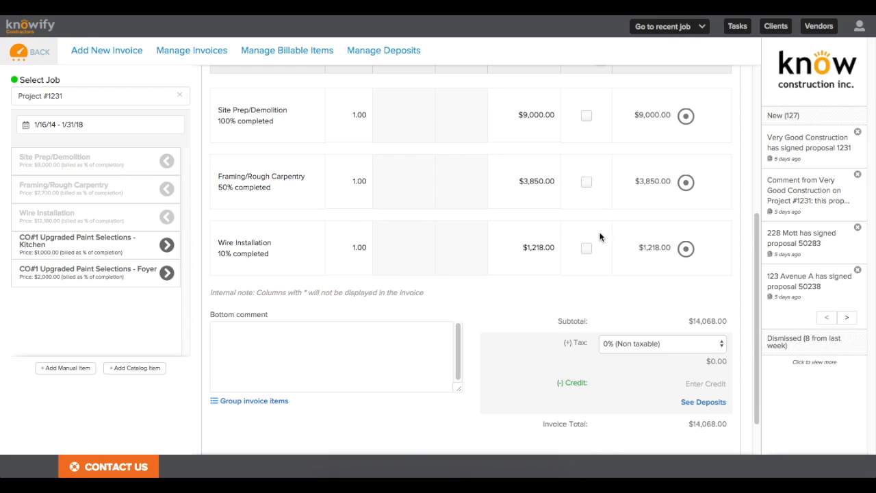
pyautogui.scroll(-2, 620, 237)
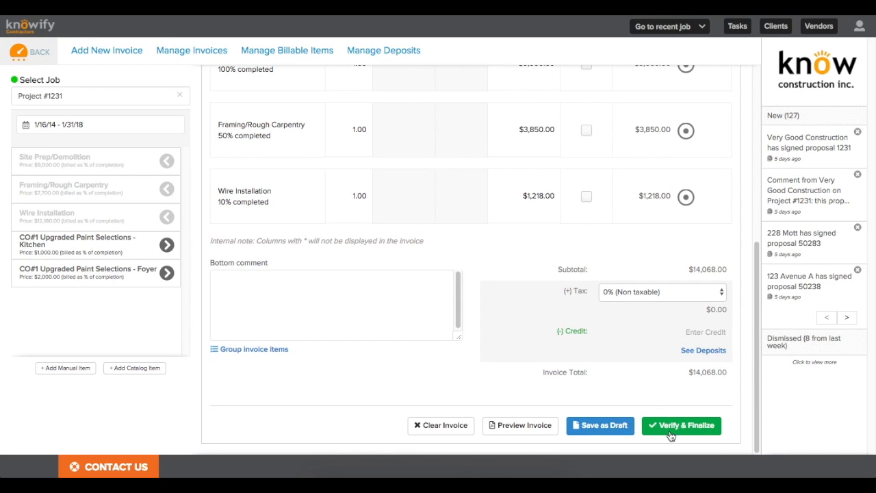
# Step: Finalize invoice 1334 with Send Email to Client ticked and prepare the email
pyautogui.click(669, 429)
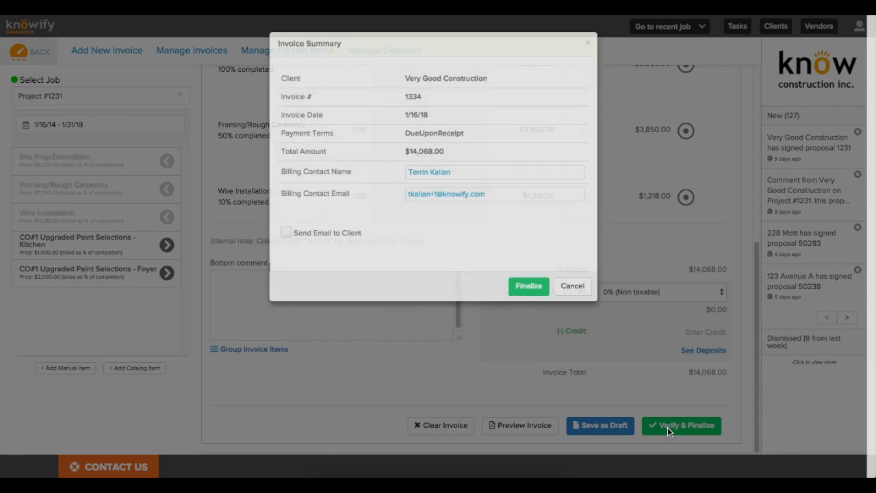
pyautogui.click(287, 234)
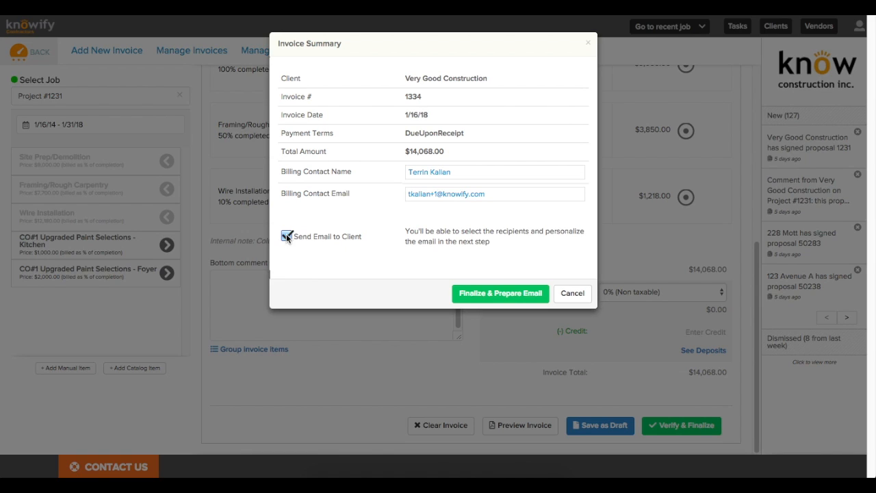
pyautogui.click(474, 294)
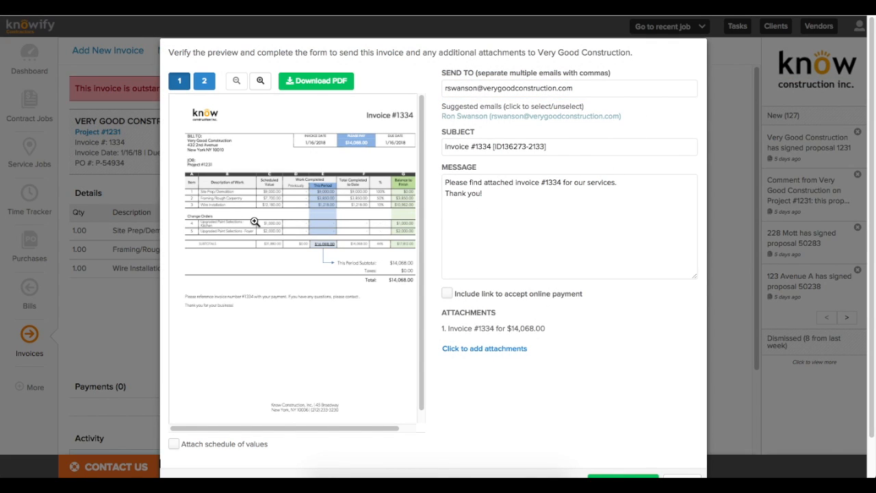
# Step: Download invoice 1334 as a PDF and view it
pyautogui.click(296, 81)
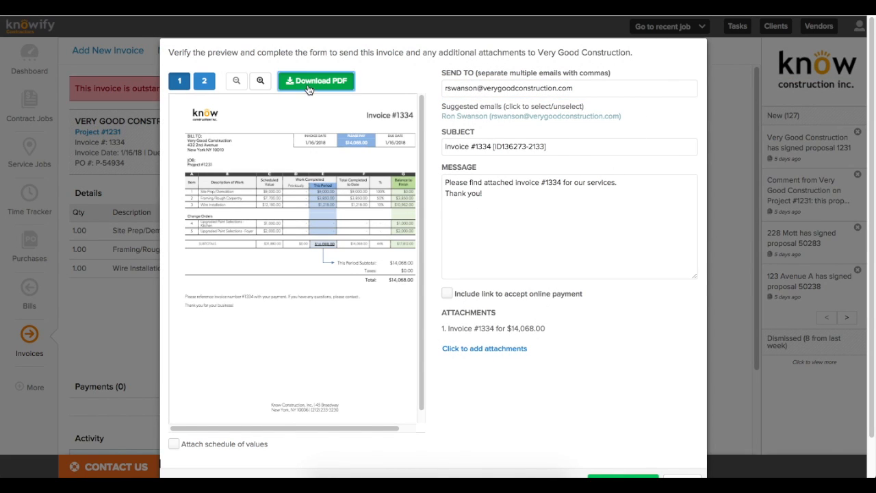
pyautogui.click(95, 468)
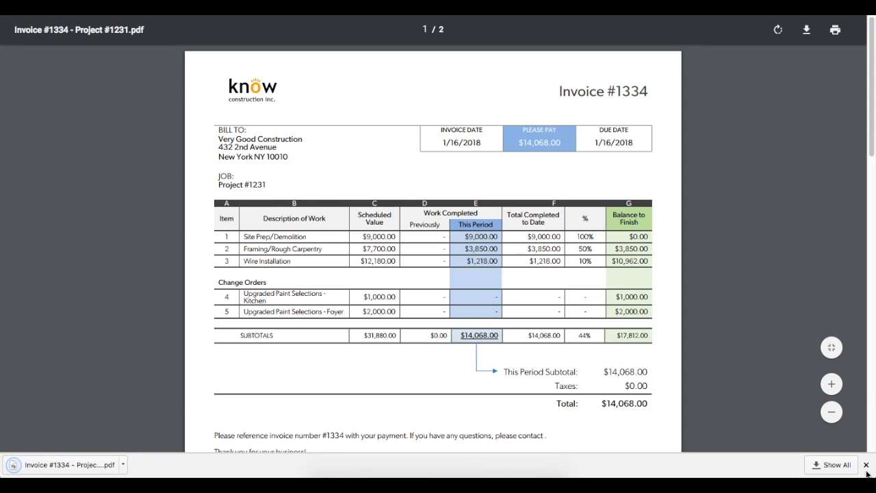
pyautogui.click(865, 465)
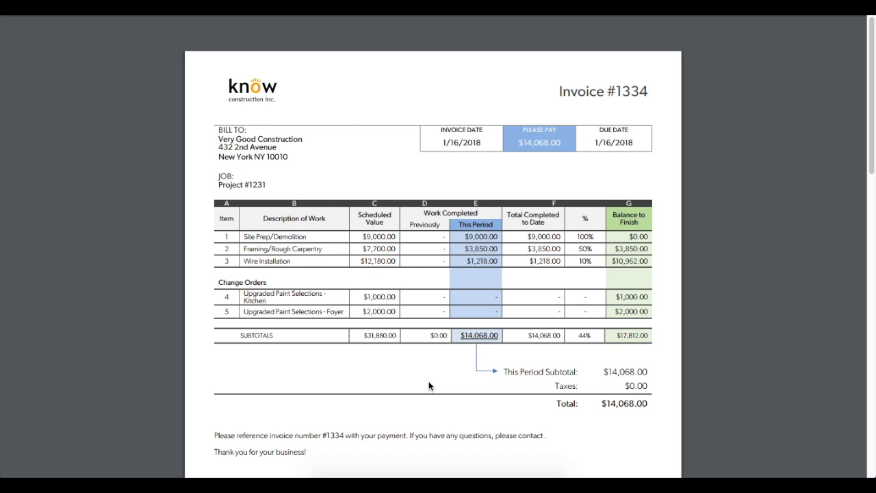
pyautogui.press('super+w')
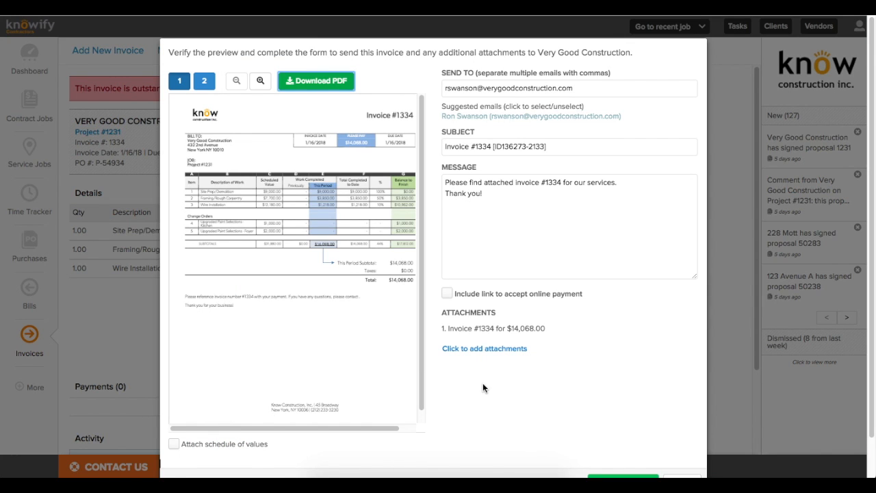
# Step: Review the email message and attachment options, then cancel without sending
pyautogui.doubleClick(475, 192)
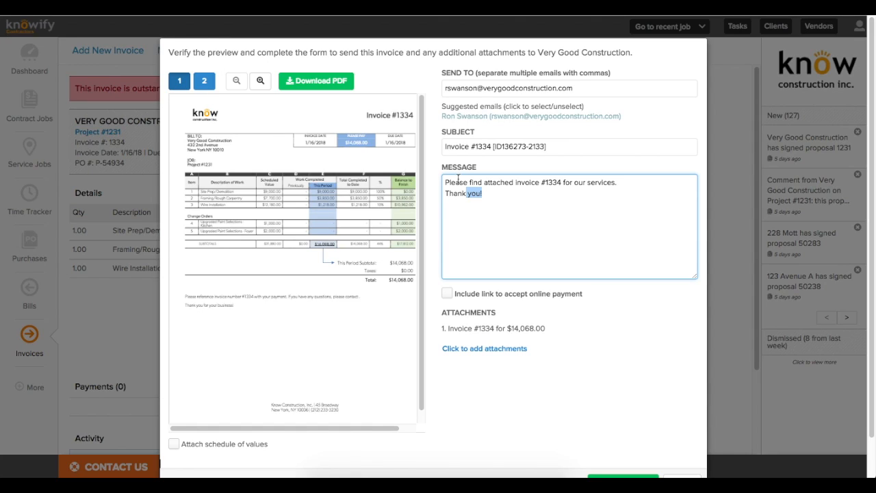
pyautogui.hotkey('ctrl', 'a')
pyautogui.click(527, 237)
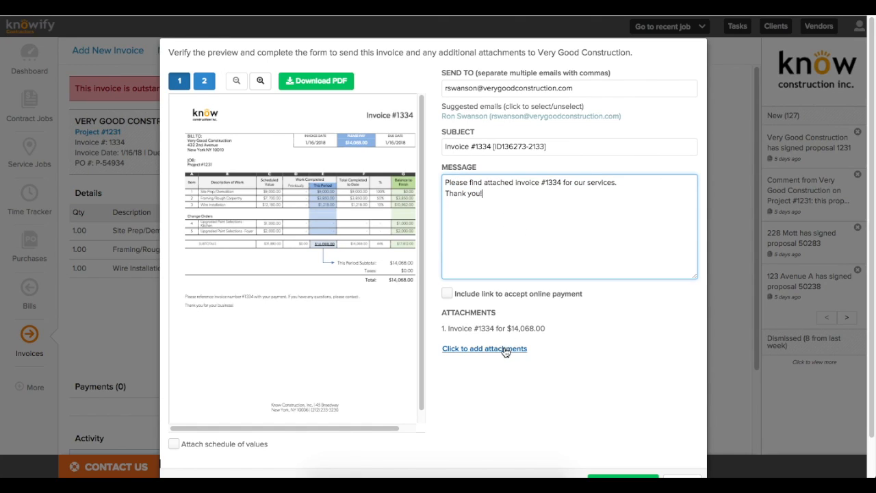
pyautogui.click(498, 349)
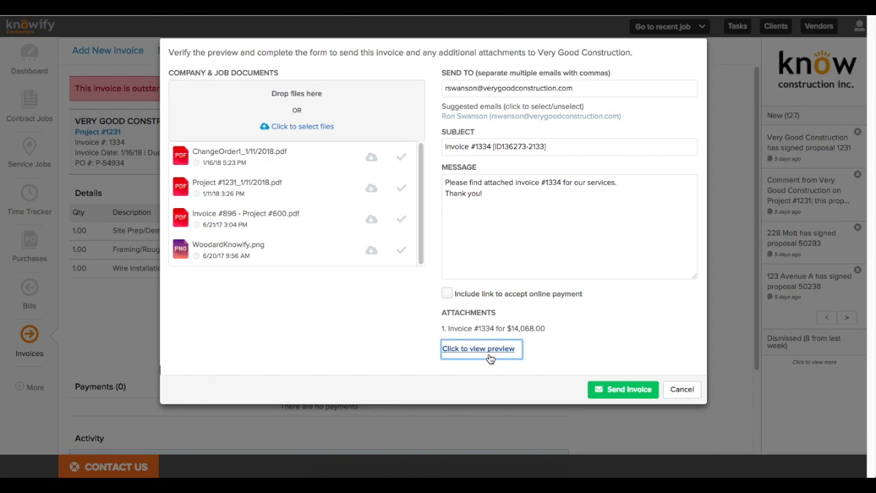
pyautogui.click(487, 350)
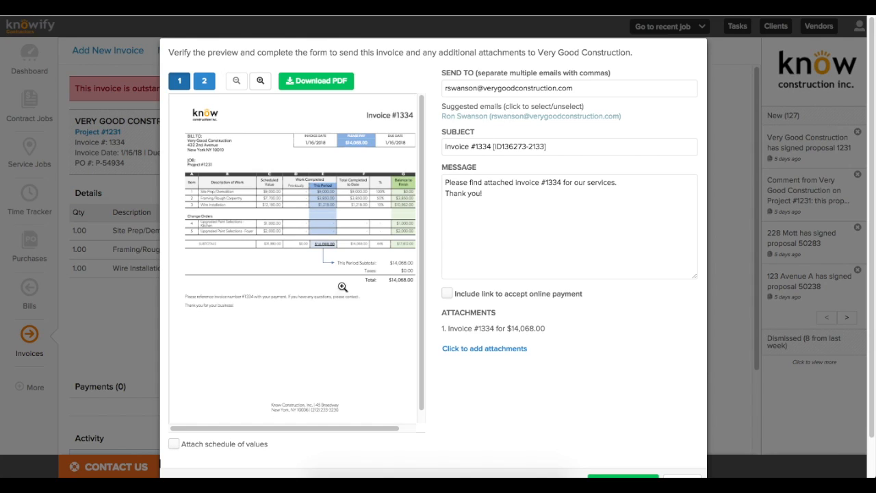
pyautogui.scroll(-1, 585, 359)
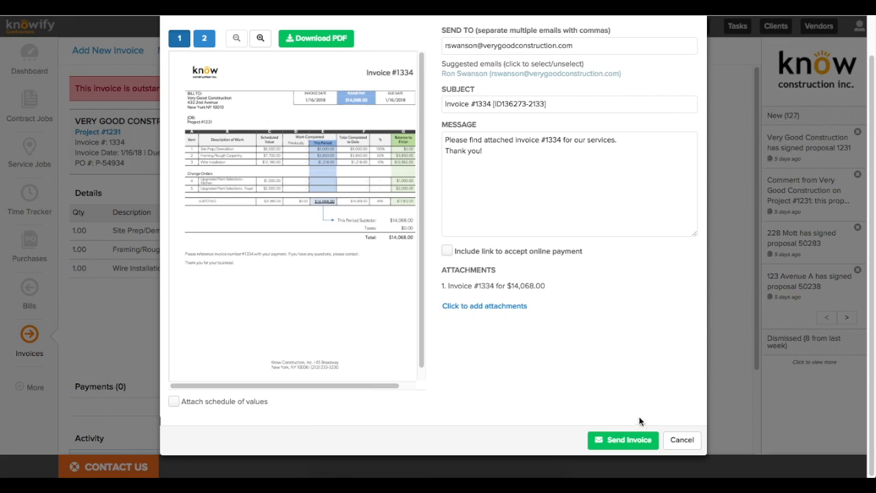
pyautogui.click(681, 439)
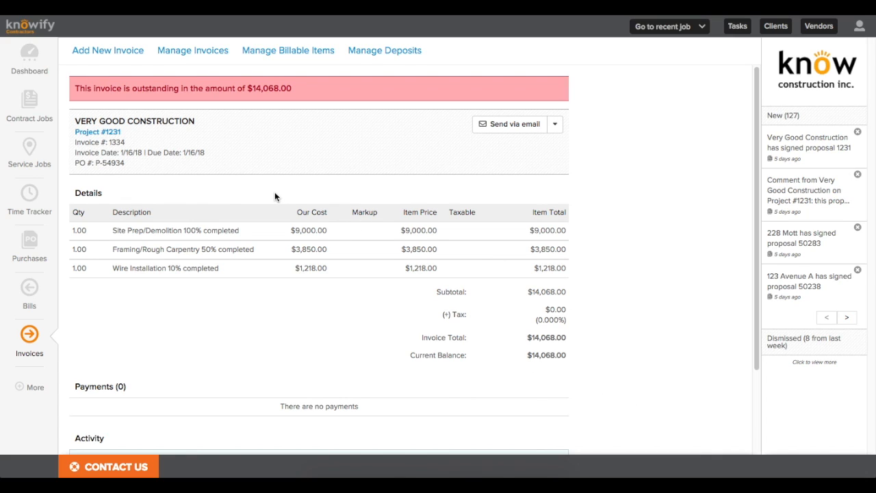
# Step: Record a $4,000.00 payment on invoice #1334
pyautogui.click(554, 124)
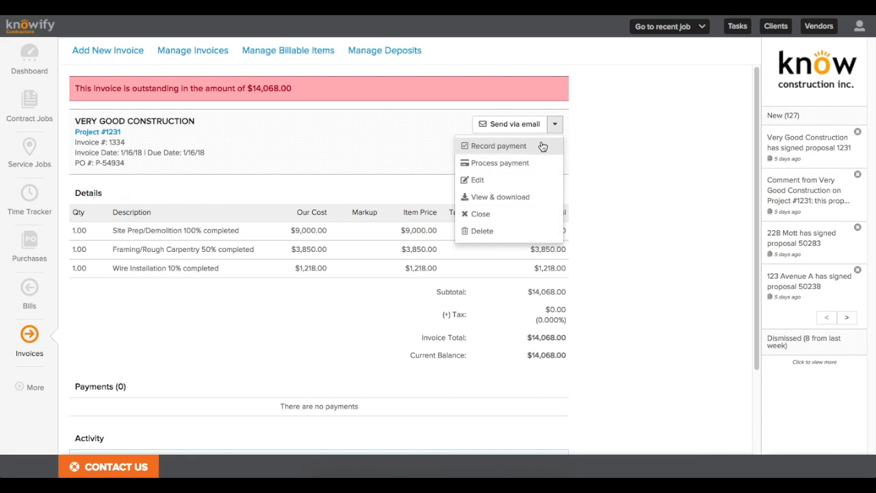
pyautogui.click(489, 152)
pyautogui.moveTo(359, 94); pyautogui.dragTo(281, 93)
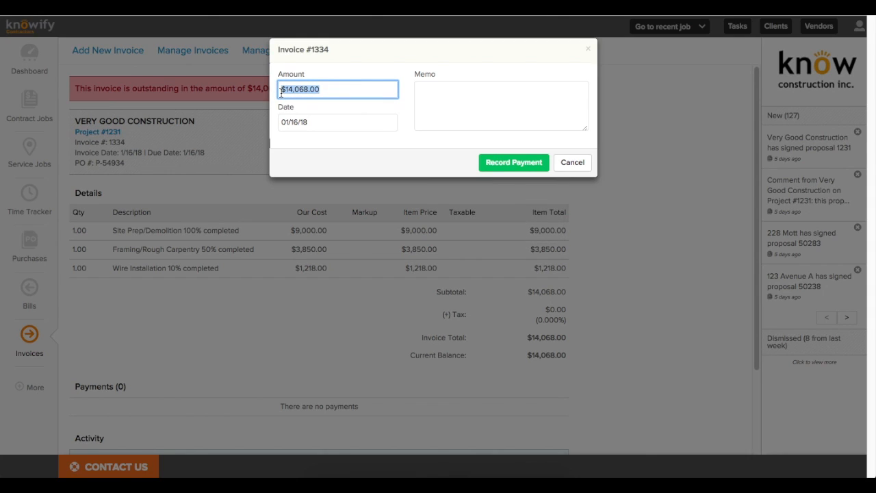
pyautogui.write('40')
pyautogui.click(396, 156)
pyautogui.click(500, 165)
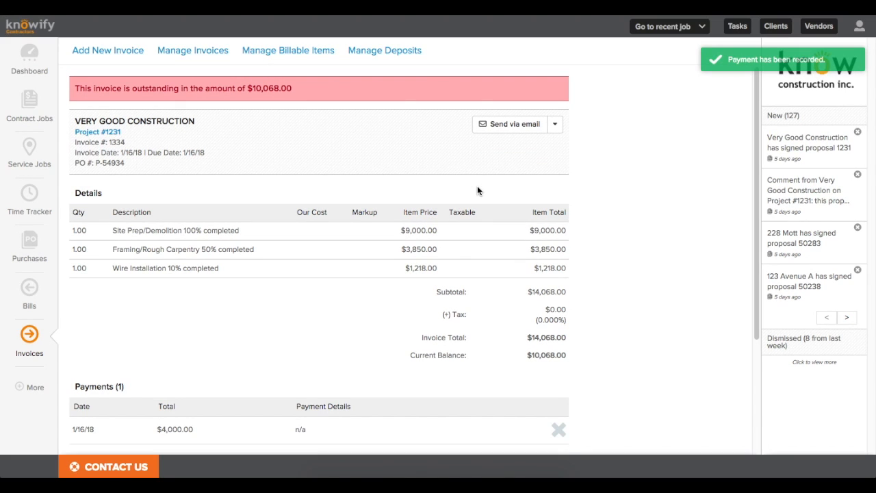
# Step: Check the invoice's other actions, then go to the list of all invoices
pyautogui.click(554, 127)
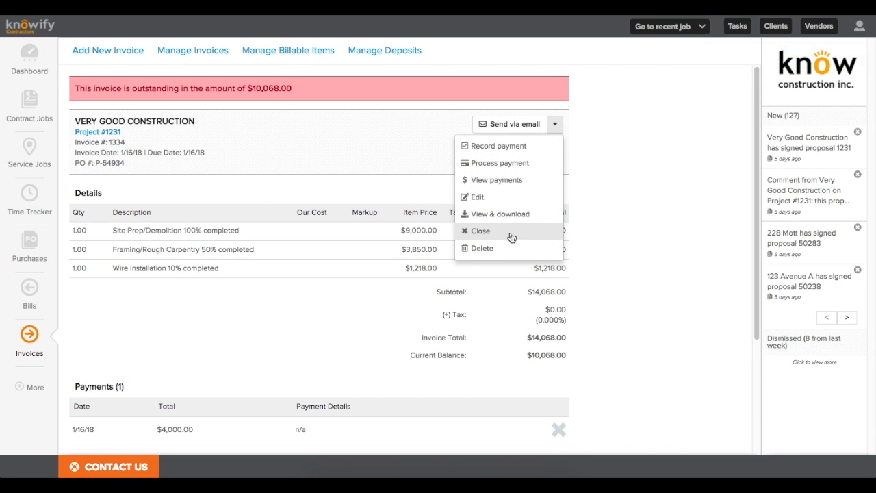
pyautogui.click(586, 205)
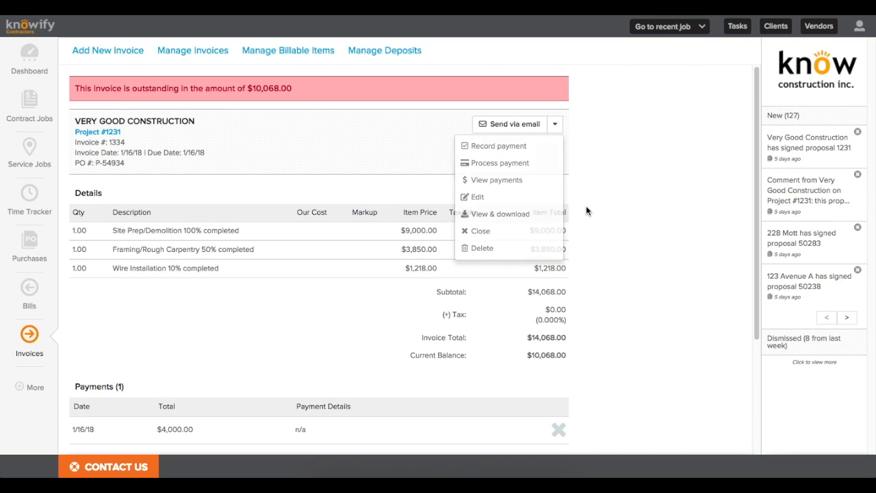
pyautogui.click(184, 58)
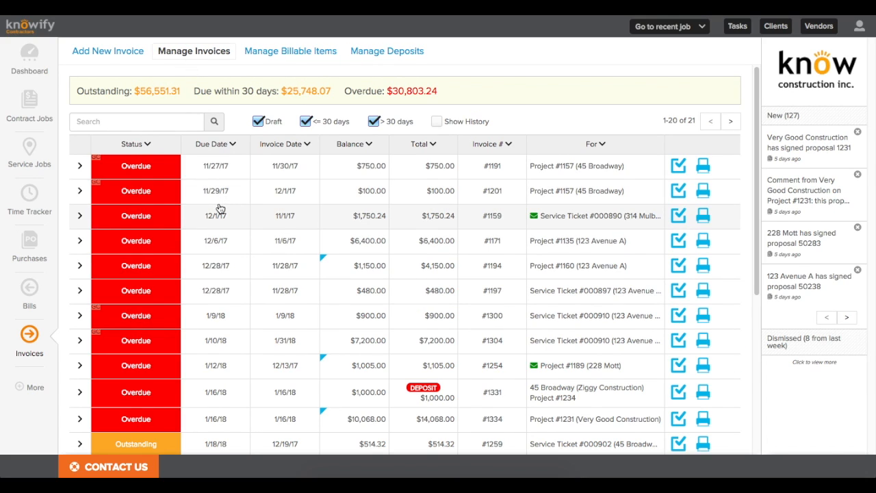
# Step: Record the remaining $10,068.00 payment on invoice #1334
pyautogui.scroll(-1, 219, 209)
pyautogui.scroll(-4, 219, 212)
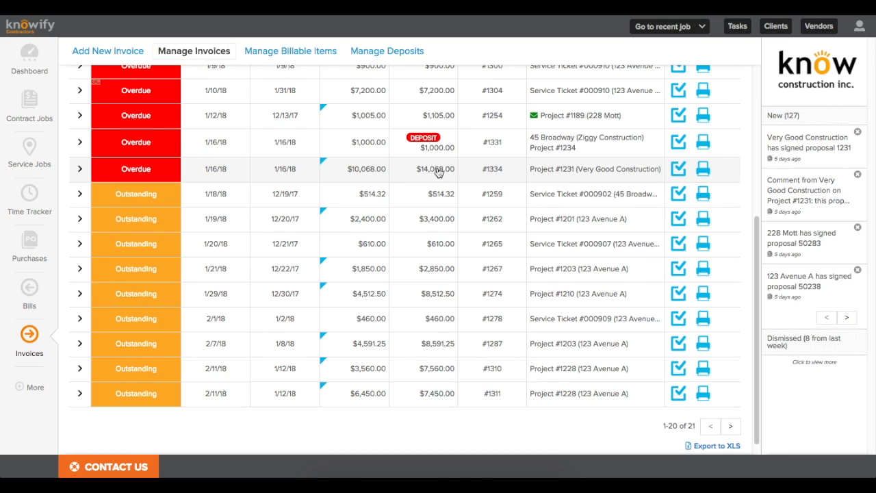
pyautogui.click(679, 171)
pyautogui.click(499, 169)
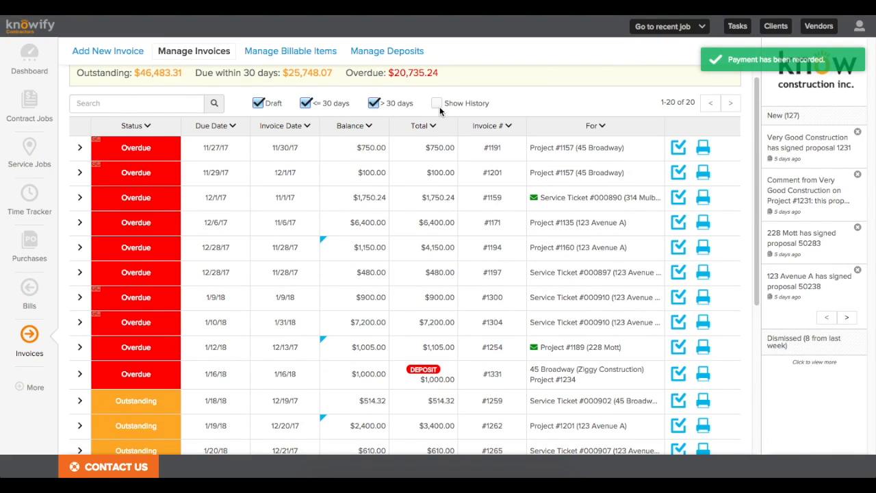
# Step: Toggle paid invoice history on and off, then bring up the recent jobs list
pyautogui.click(436, 103)
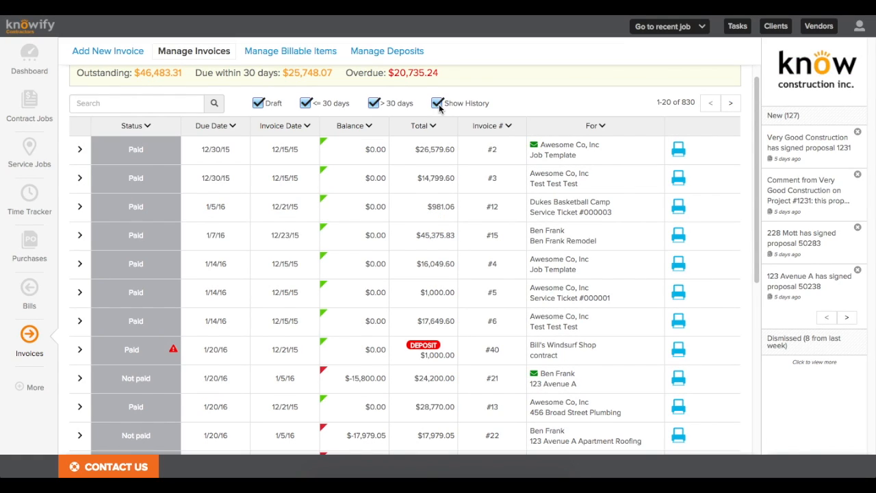
pyautogui.click(438, 104)
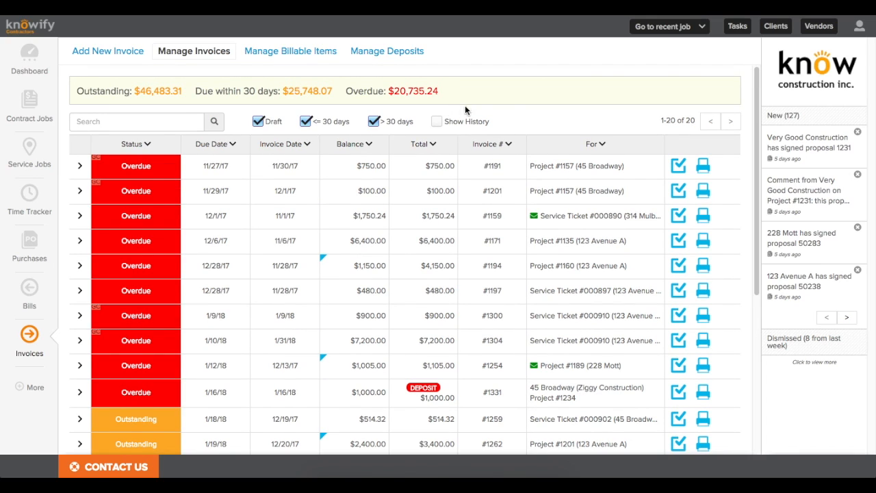
pyautogui.click(652, 30)
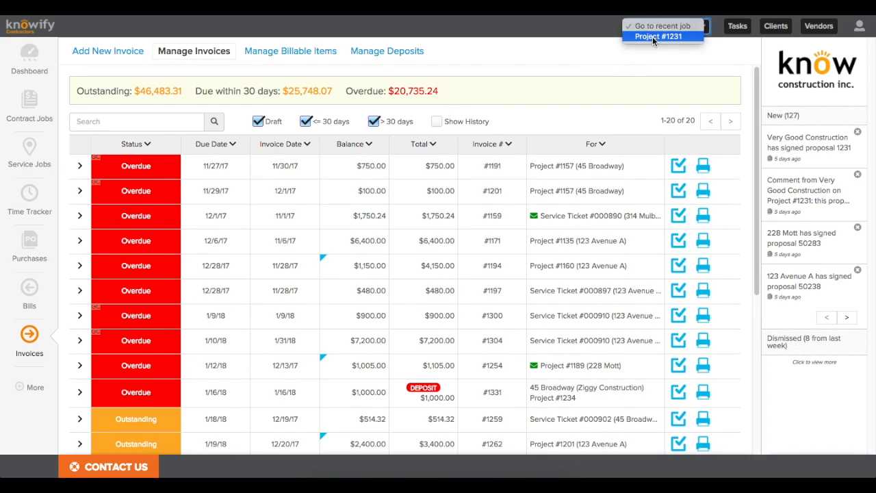
# Step: Open Project #1231 and review its $14,068.00 billed and paid revenue, $6,151.36 profit, -$958.86 WIP
pyautogui.click(653, 37)
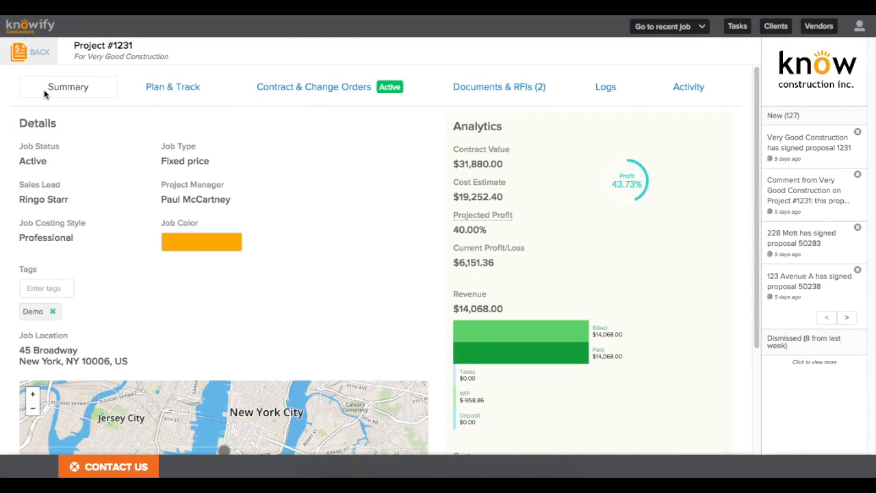
pyautogui.scroll(-2, 524, 360)
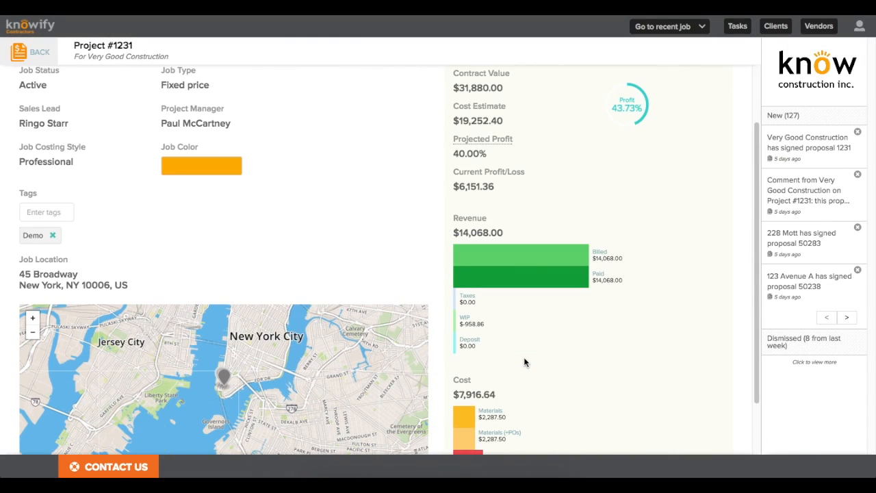
pyautogui.scroll(1, 524, 362)
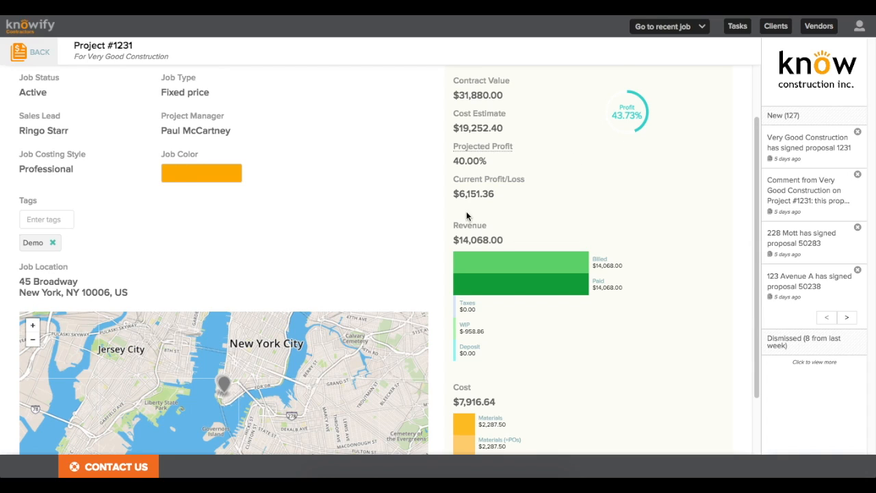
pyautogui.moveTo(453, 193); pyautogui.dragTo(500, 198)
pyautogui.click(499, 199)
pyautogui.scroll(-1, 498, 200)
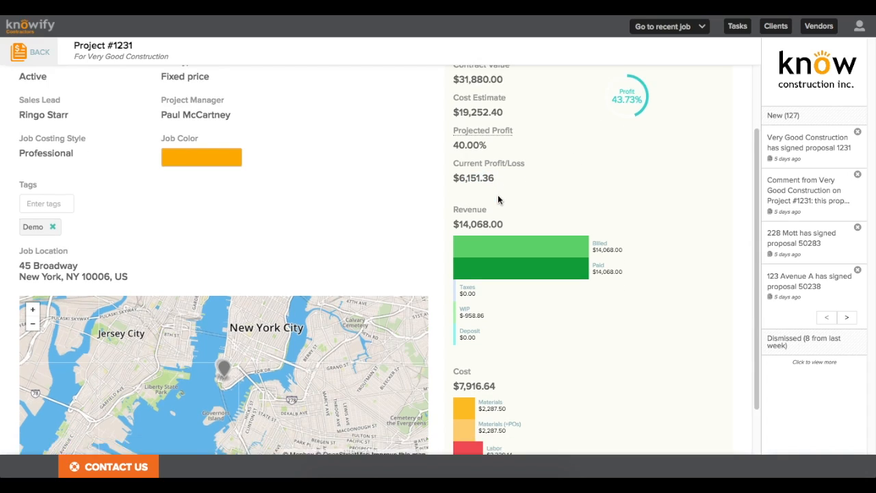
pyautogui.scroll(-3, 498, 199)
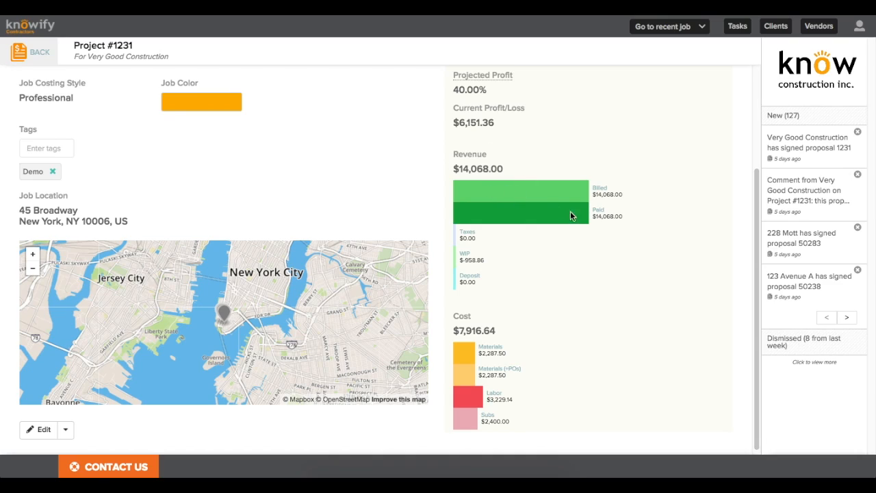
pyautogui.moveTo(591, 194); pyautogui.dragTo(626, 221)
pyautogui.click(625, 221)
pyautogui.moveTo(461, 261); pyautogui.dragTo(473, 259)
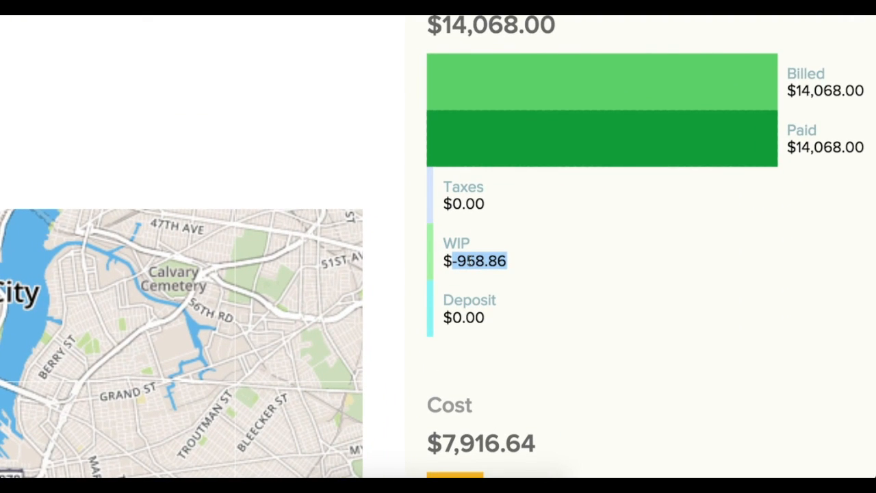
pyautogui.click(471, 260)
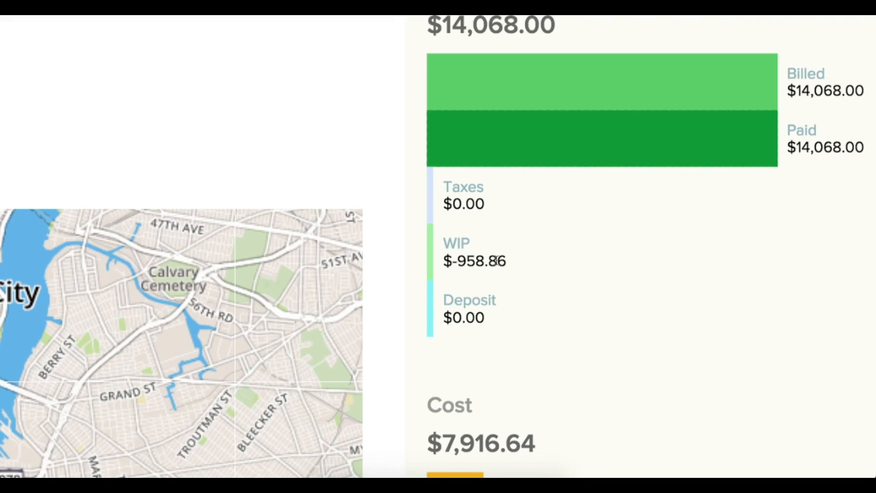
pyautogui.scroll(-4, 499, 261)
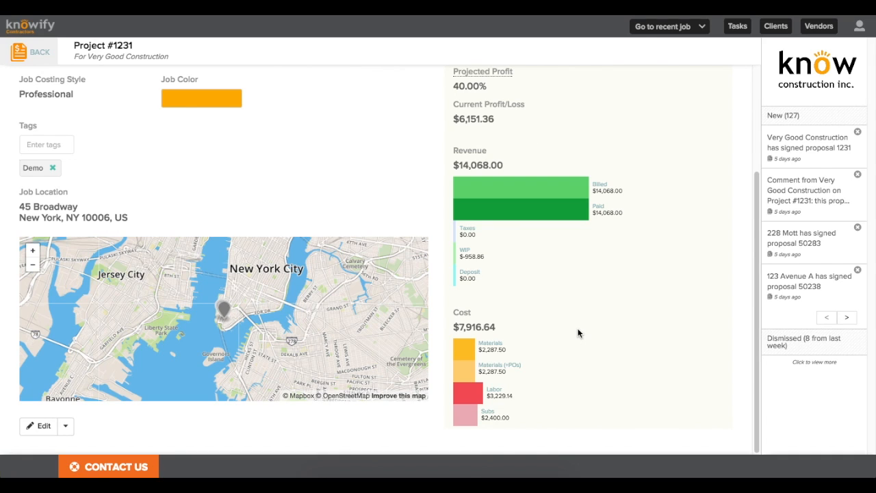
pyautogui.scroll(5, 578, 333)
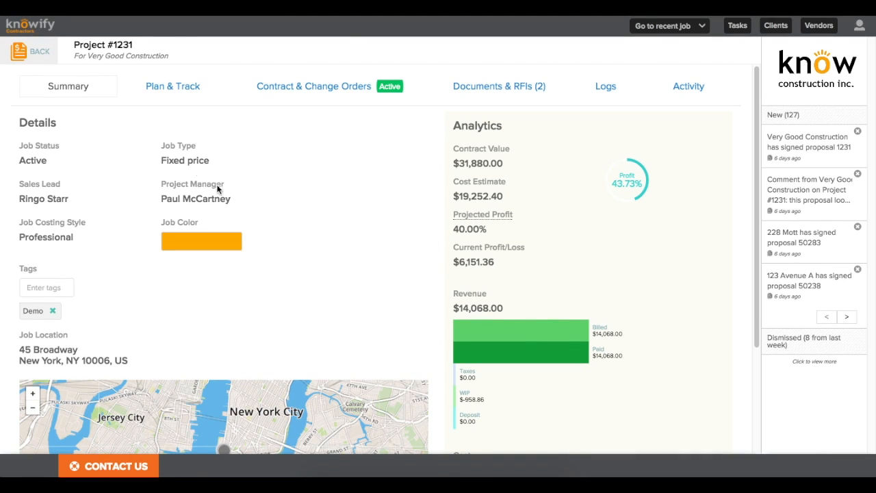
# Step: Go from contract jobs to Service Jobs, add Service Ticket #000912 and open its client list
pyautogui.click(52, 57)
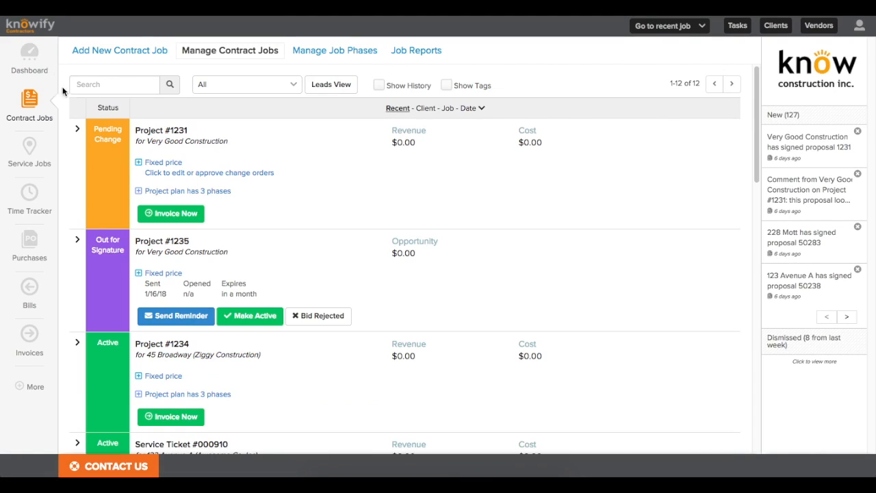
pyautogui.click(31, 159)
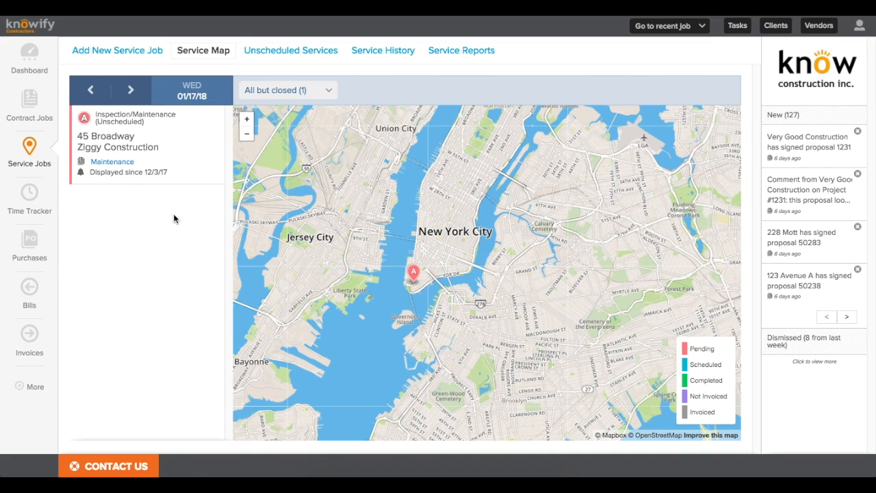
pyautogui.click(115, 51)
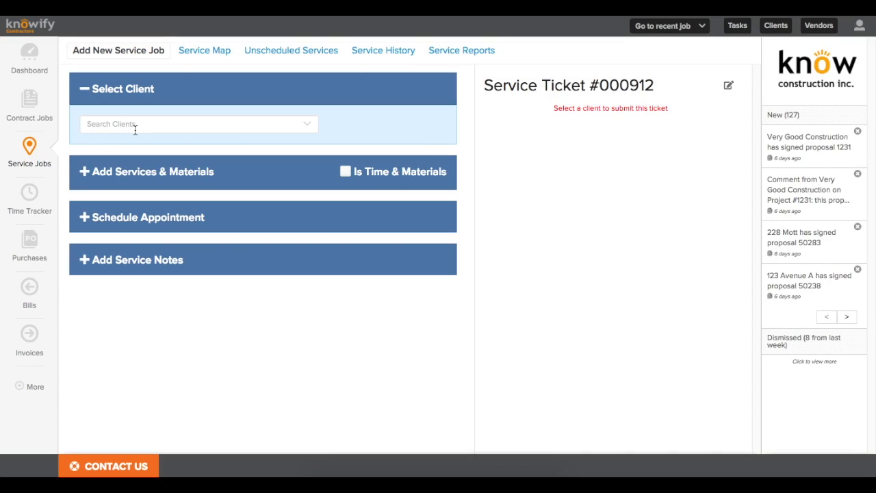
pyautogui.click(135, 126)
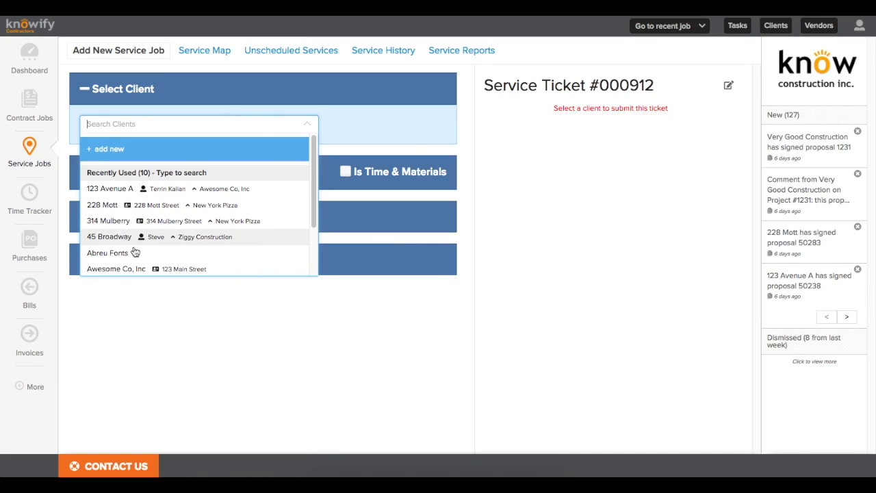
pyautogui.scroll(-2, 312, 221)
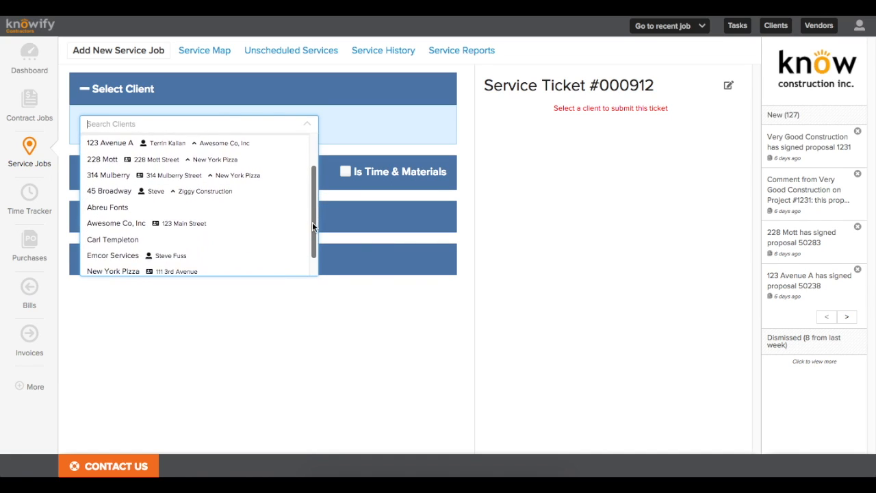
pyautogui.scroll(2, 311, 218)
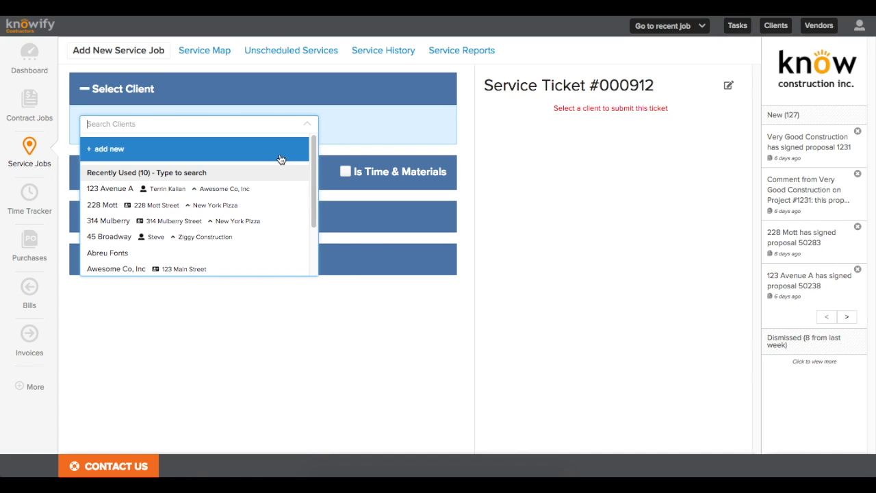
# Step: Start a new client, entering the client's name and choosing the suggested billing address
pyautogui.click(281, 158)
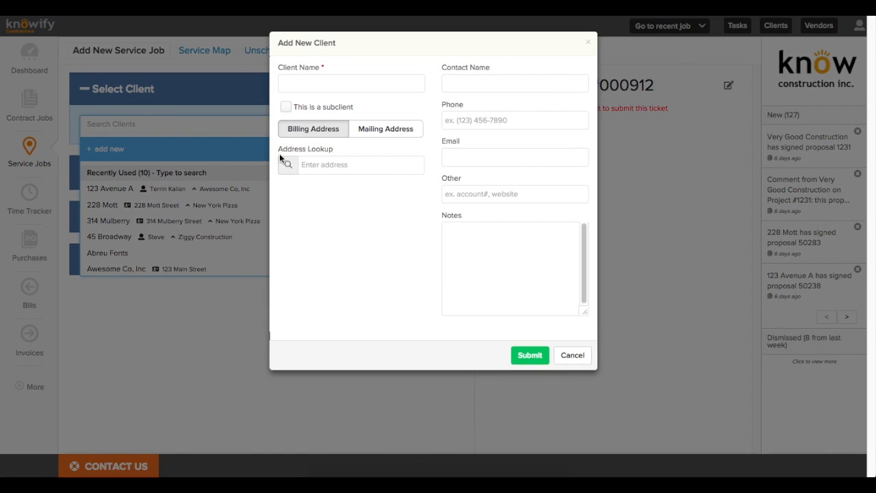
pyautogui.click(382, 85)
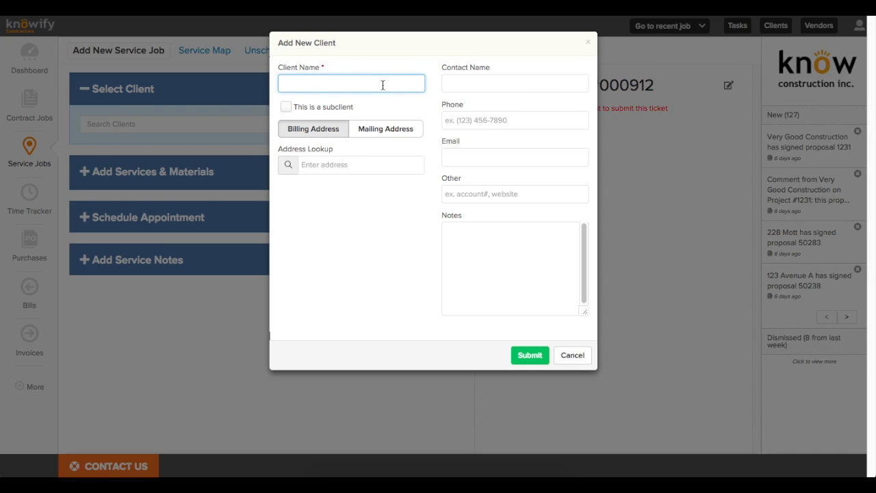
pyautogui.write('James Halpert')
pyautogui.click(372, 165)
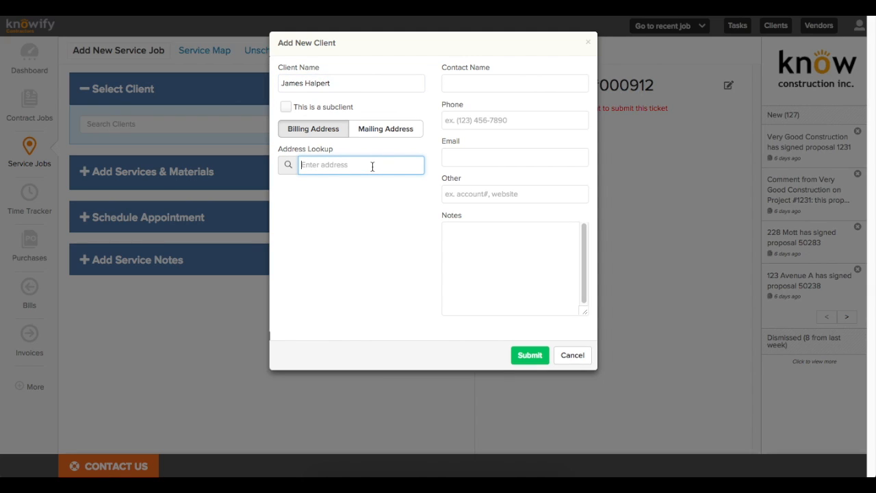
pyautogui.write('123 scran')
pyautogui.click(374, 186)
# Step: Fill in the contact's name, phone, e-mail and a water heater repair note, then save
pyautogui.click(490, 79)
pyautogui.write('Jim')
pyautogui.press('Tab')
pyautogui.press('Tab')
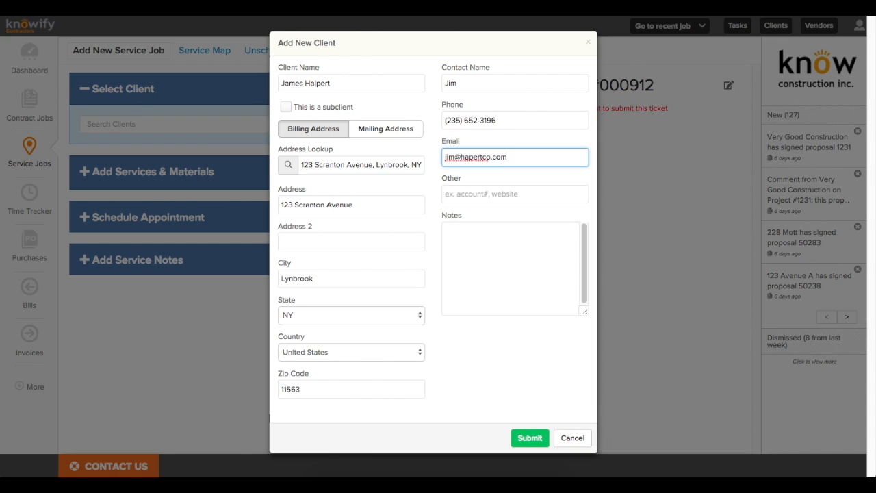
pyautogui.click(498, 240)
pyautogui.write('client')
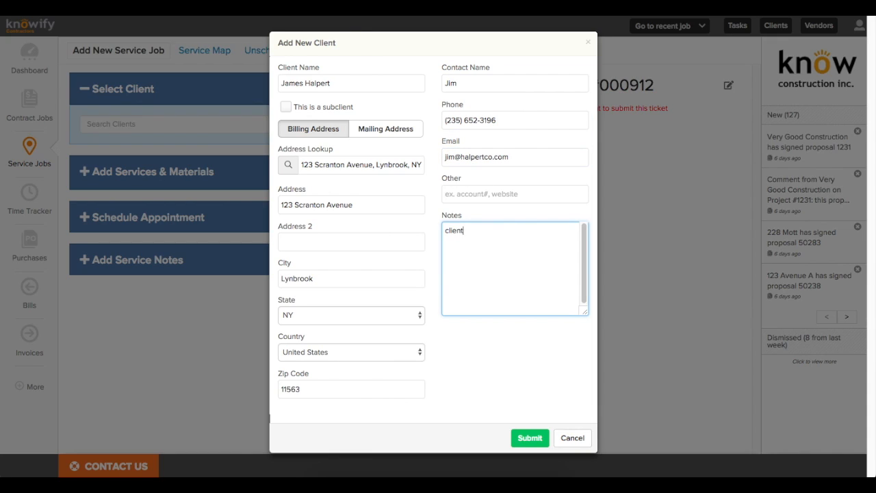
pyautogui.write(' called in asked about')
pyautogui.press('BackSpace')
pyautogui.press('BackSpace')
pyautogui.press('BackSpace')
pyautogui.press('BackSpace')
pyautogui.press('BackSpace')
pyautogui.press('BackSpace')
pyautogui.write('ing about our services. needs a water heater repair')
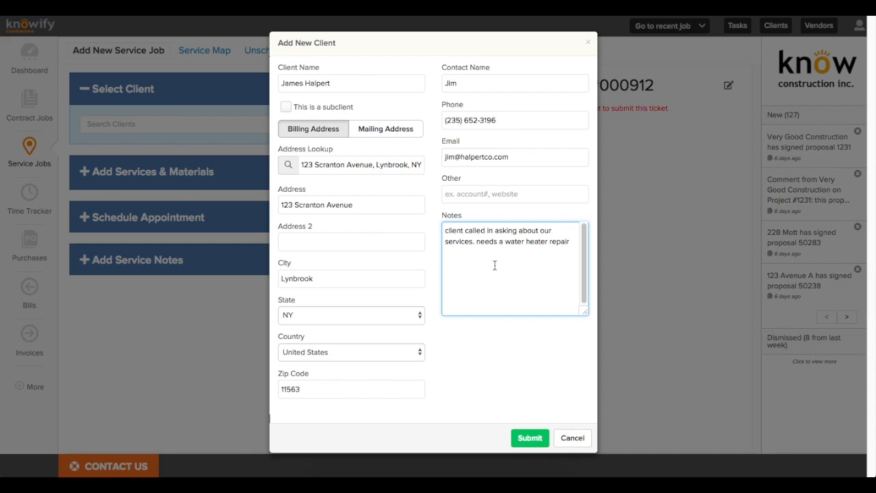
pyautogui.click(529, 437)
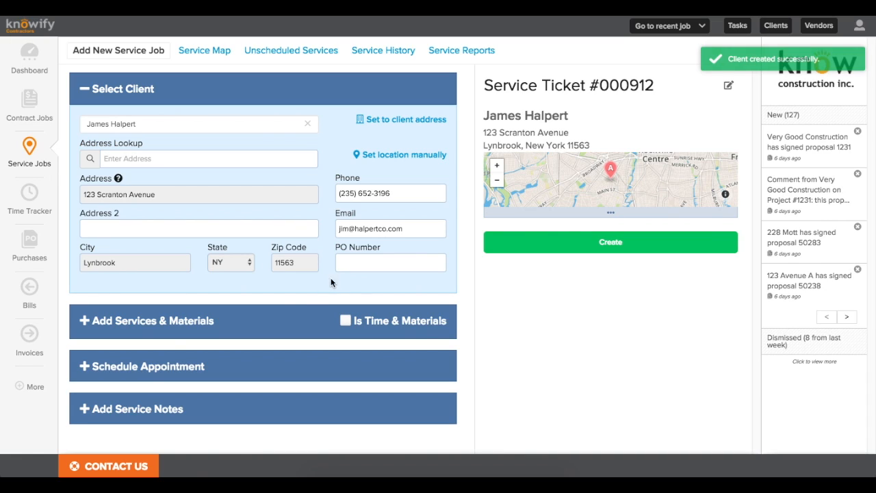
# Step: Add the $349.99 Inspection/Maintenance service from the catalog as a line item
pyautogui.click(81, 325)
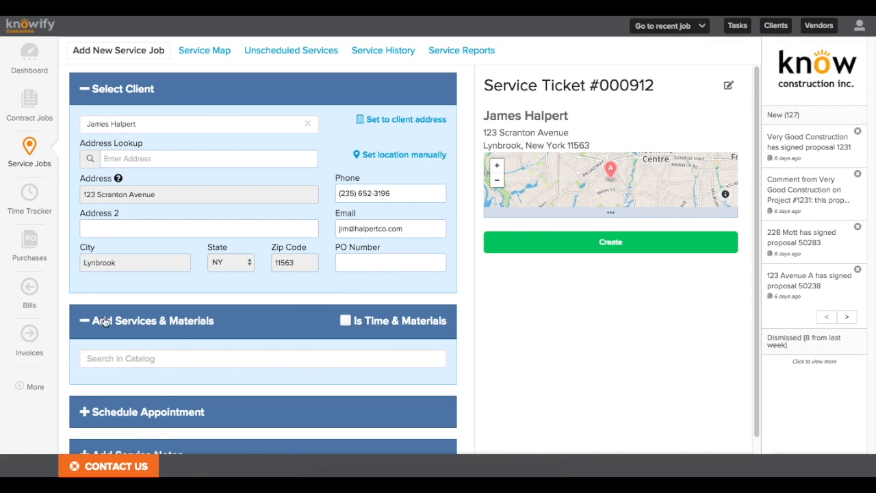
pyautogui.click(130, 340)
pyautogui.write('insp')
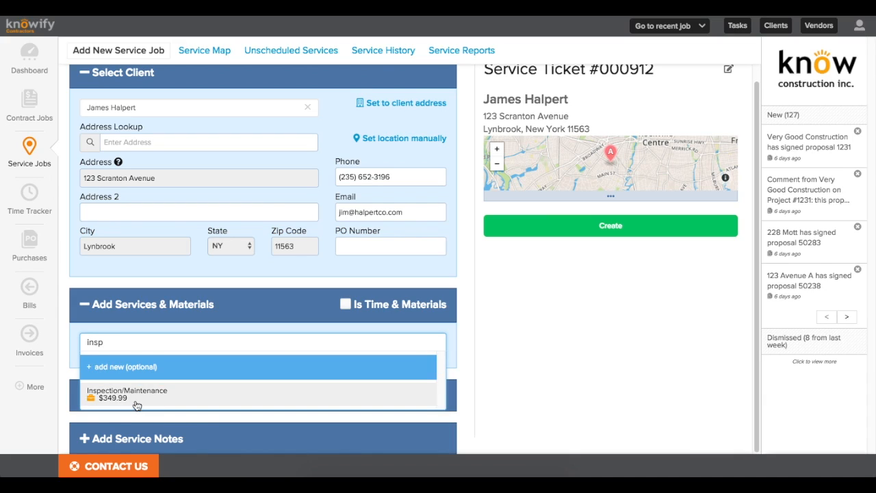
pyautogui.click(136, 405)
pyautogui.click(623, 249)
pyautogui.moveTo(604, 250); pyautogui.dragTo(636, 250)
pyautogui.click(611, 251)
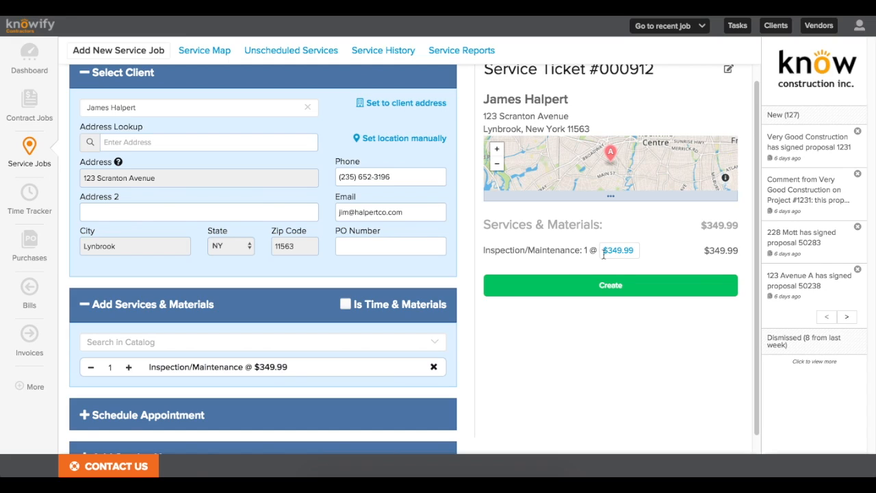
# Step: Leave the quantity at 1 and mark the ticket as Time & Materials
pyautogui.click(129, 368)
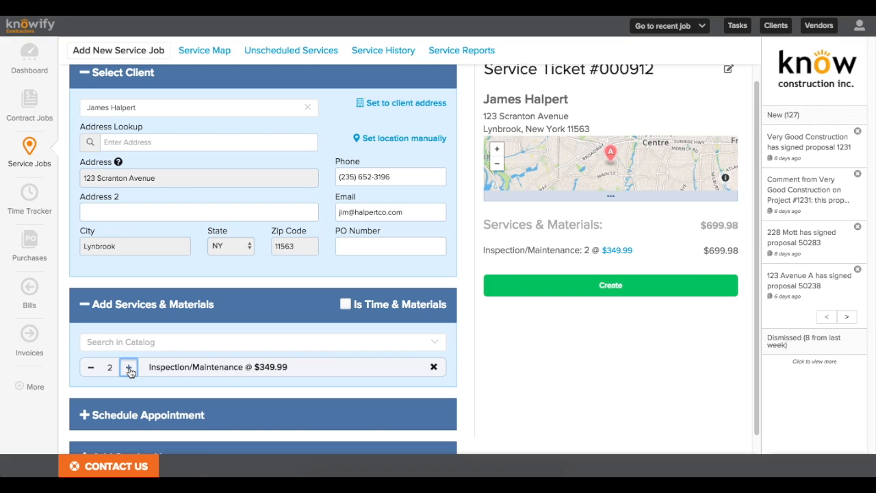
pyautogui.click(128, 368)
pyautogui.click(92, 370)
pyautogui.click(93, 370)
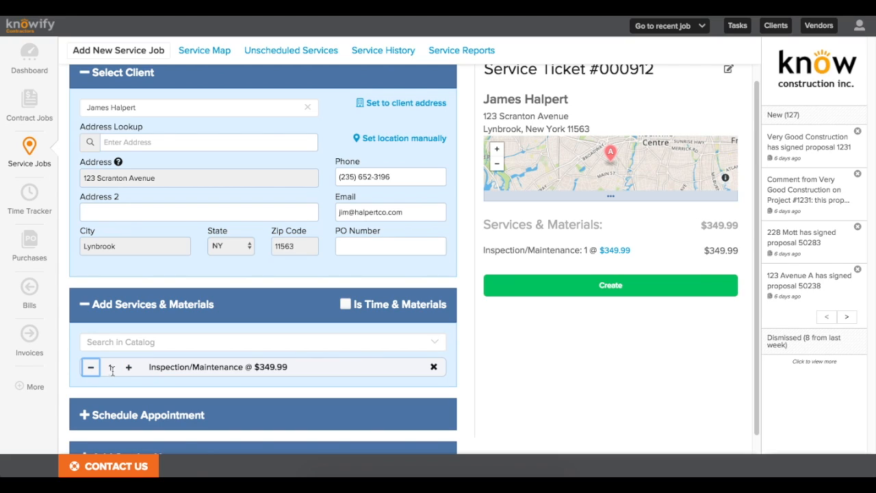
pyautogui.click(345, 304)
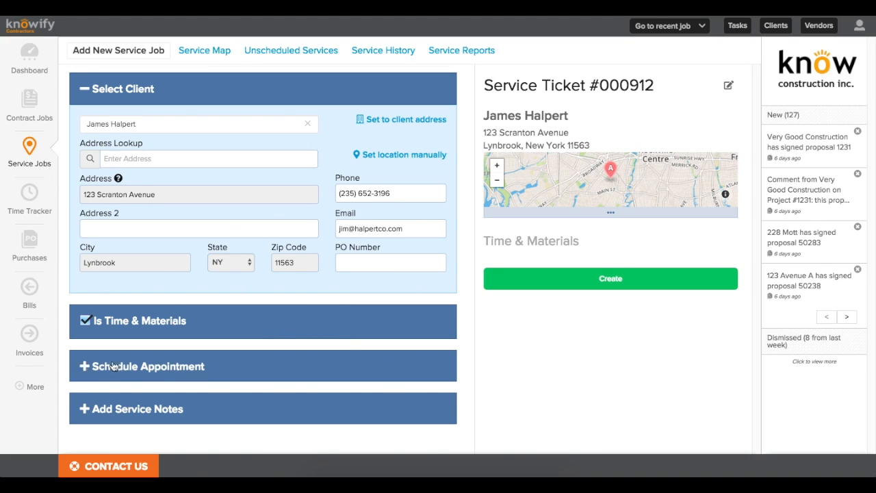
# Step: Schedule the ticket for Jan 17, 2018, 12:00–2:30 PM with two crew members assigned
pyautogui.click(191, 352)
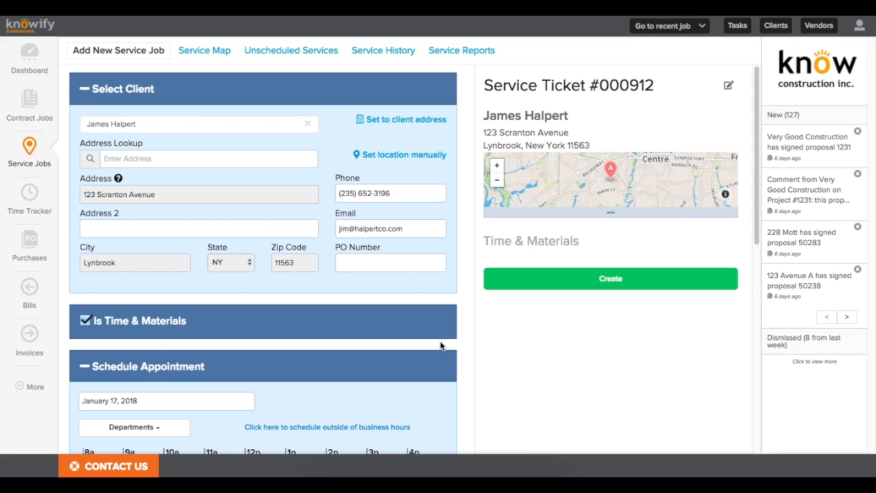
pyautogui.scroll(-5, 440, 346)
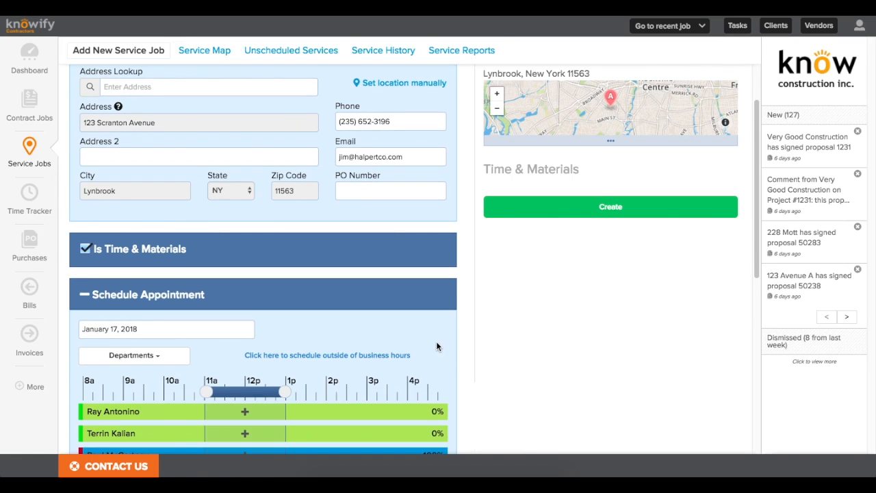
pyautogui.scroll(-1, 436, 345)
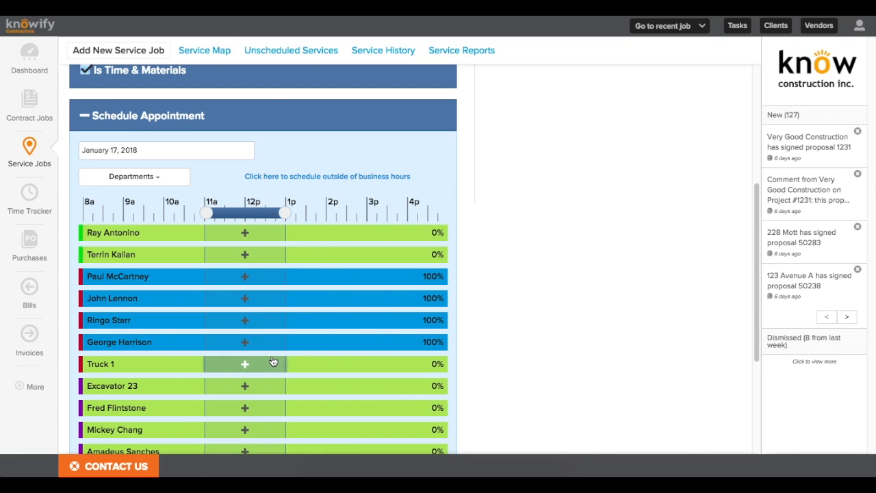
pyautogui.scroll(-2, 269, 352)
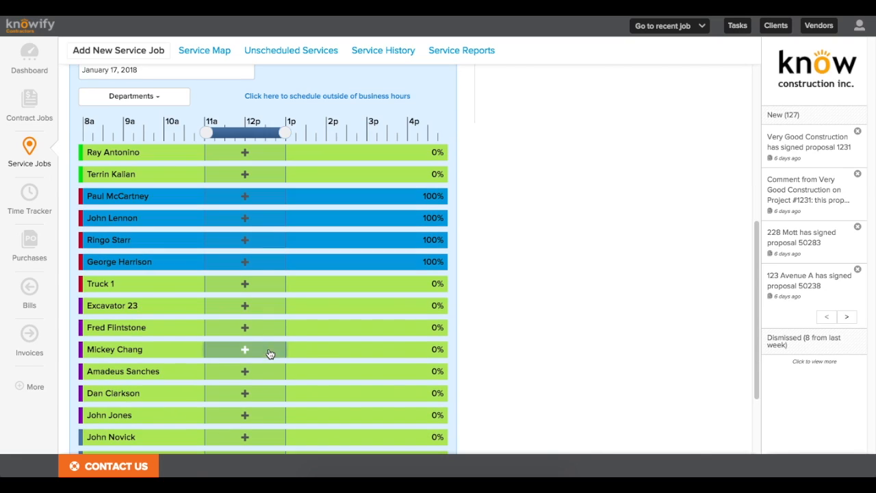
pyautogui.click(227, 176)
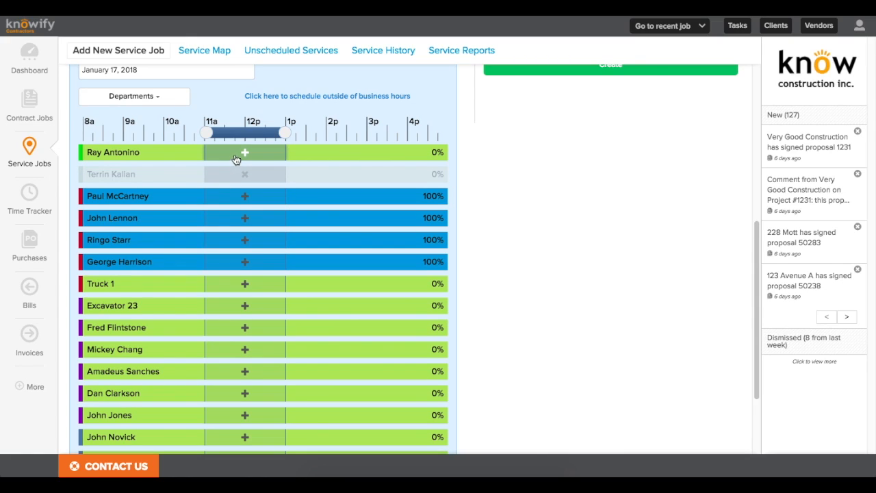
pyautogui.click(237, 153)
pyautogui.moveTo(234, 130); pyautogui.dragTo(272, 136)
pyautogui.moveTo(325, 132); pyautogui.dragTo(347, 132)
pyautogui.scroll(-3, 317, 183)
# Step: Add a service note describing the water-heater repair checks
pyautogui.click(152, 436)
pyautogui.click(157, 406)
pyautogui.write("Check on client's water heater. Per")
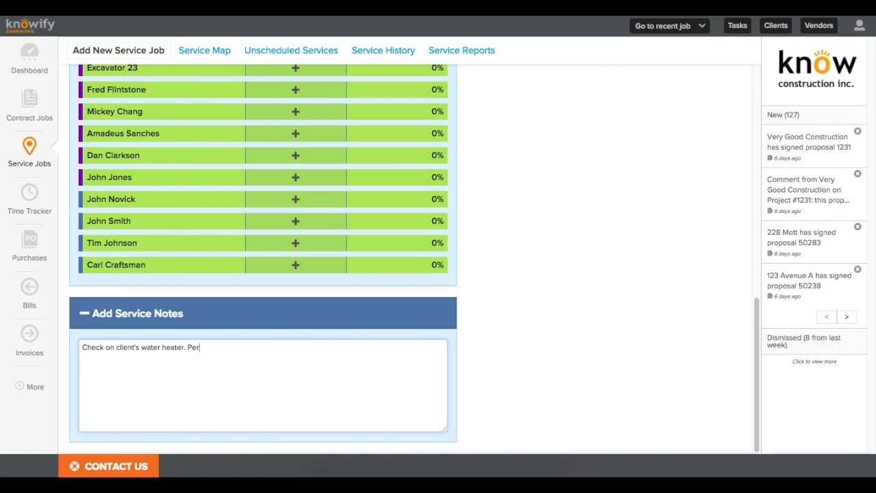
pyautogui.write('that are necessary.')
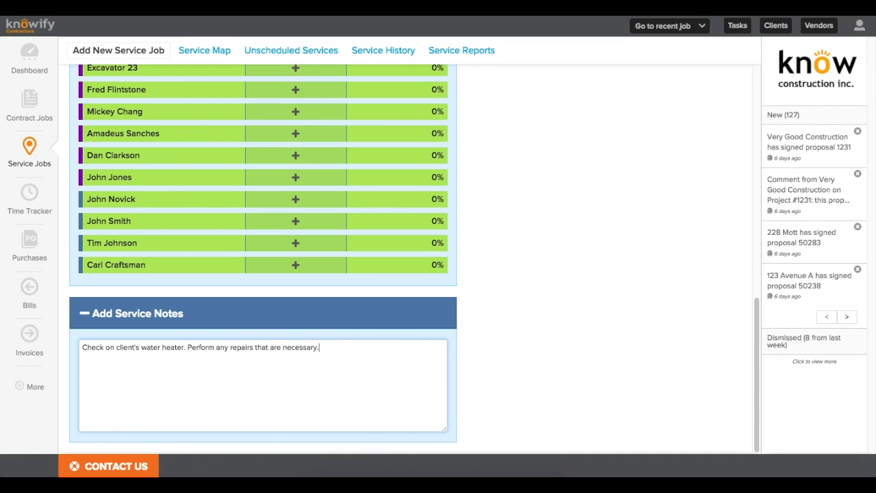
pyautogui.scroll(9, 513, 348)
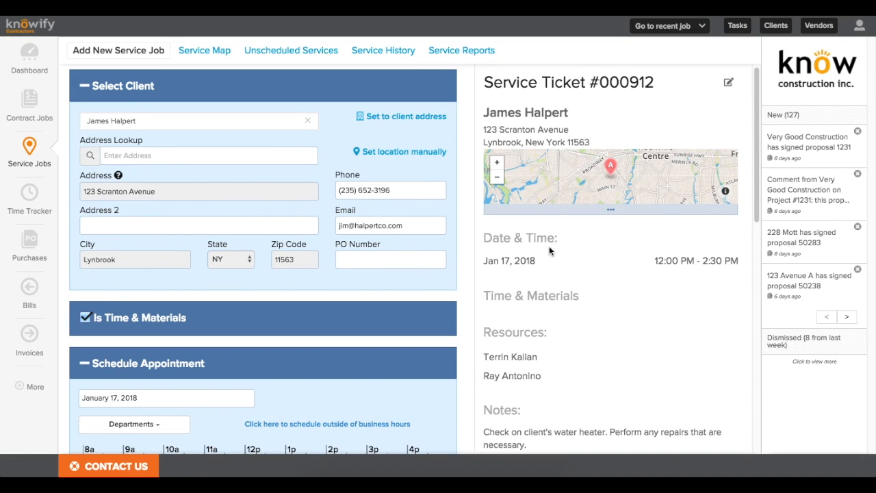
# Step: Create Service Ticket #000912 so it shows as Scheduled, 12:00–2:30 PM, on the 01/17/18 Service Map
pyautogui.moveTo(592, 85); pyautogui.dragTo(683, 86)
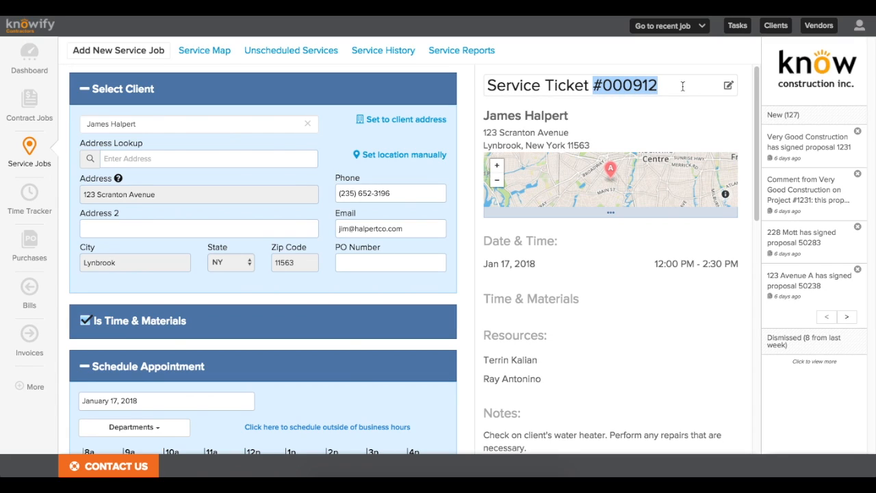
pyautogui.click(672, 92)
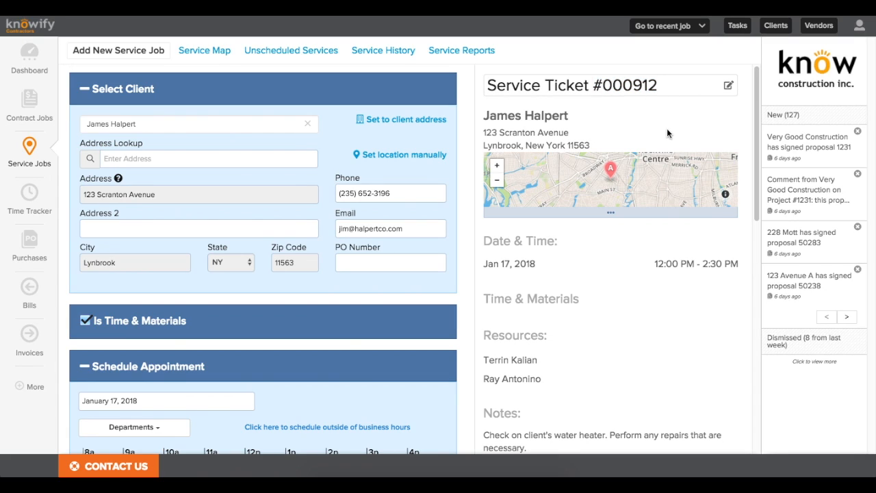
pyautogui.scroll(-1, 616, 137)
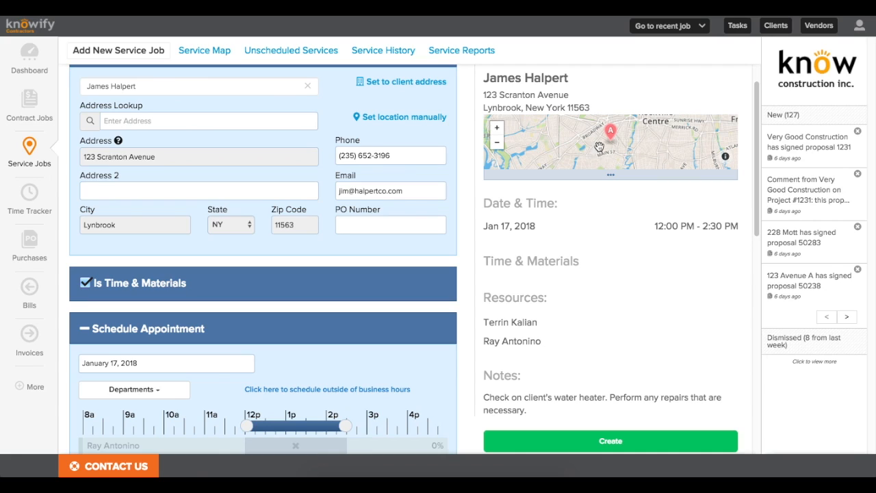
pyautogui.scroll(-1, 661, 197)
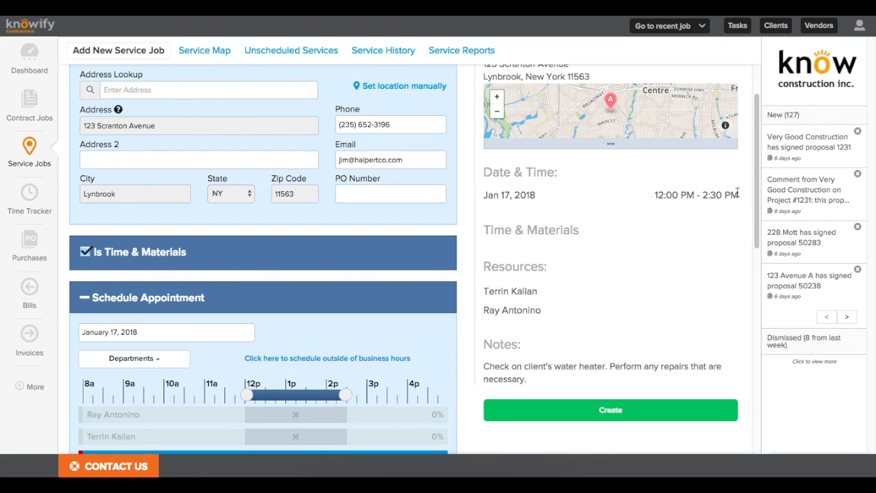
pyautogui.scroll(-1, 705, 214)
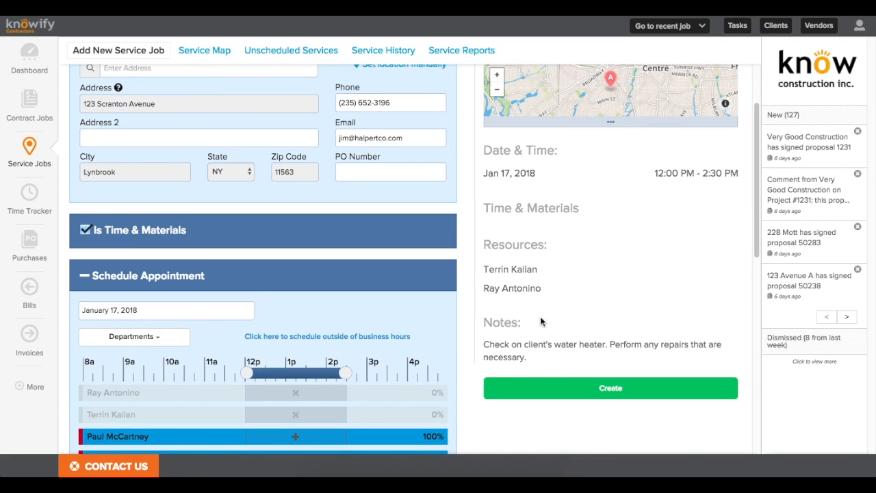
pyautogui.click(550, 381)
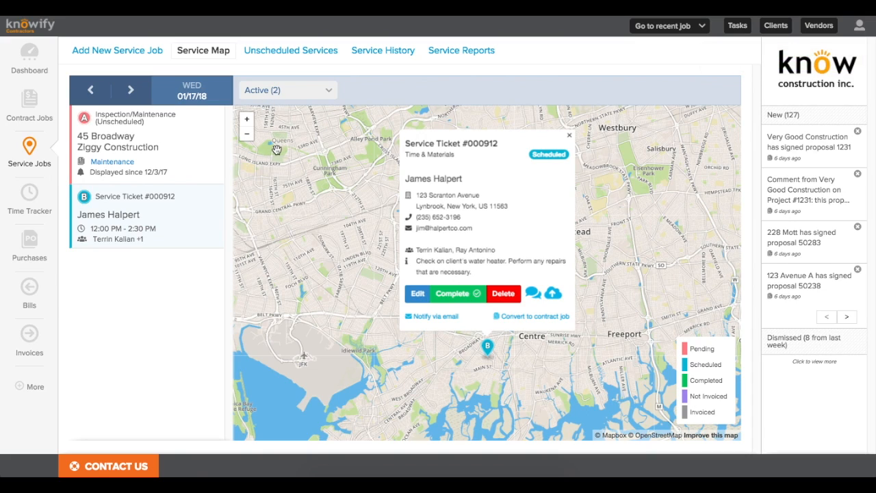
pyautogui.click(41, 205)
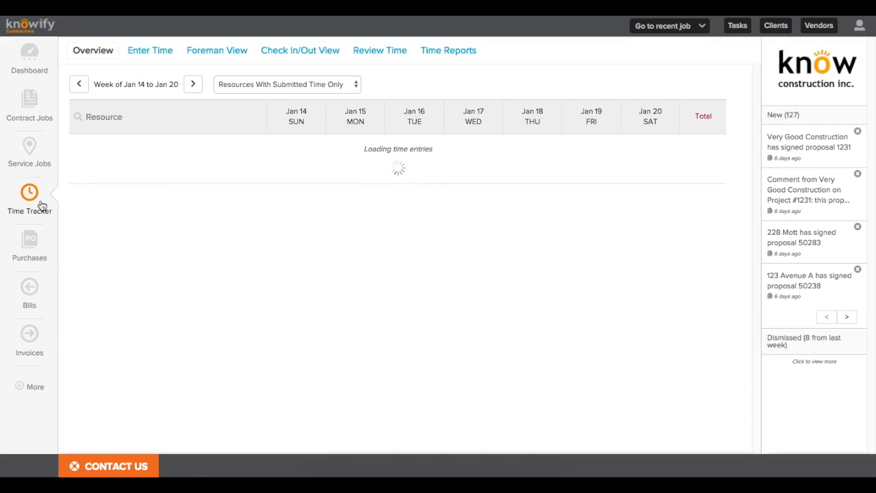
# Step: In foreman time entry, log 2 hours for each of two workers on Service Ticket #000912
pyautogui.click(154, 54)
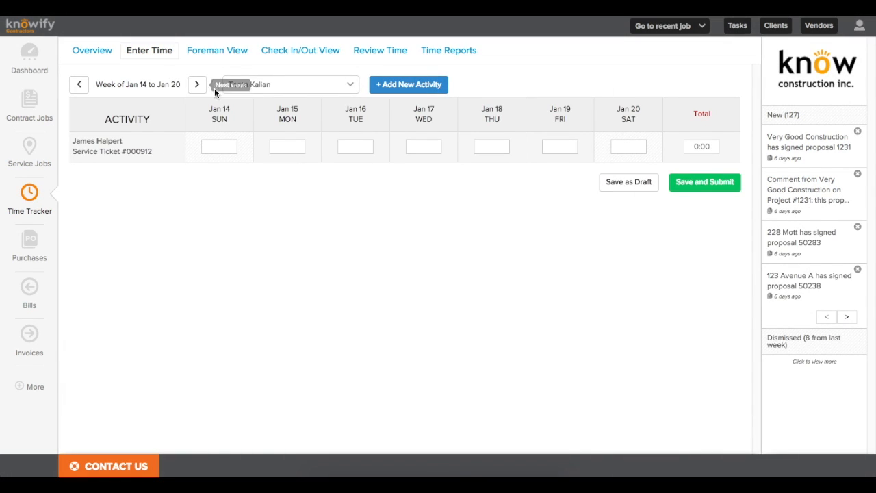
pyautogui.click(221, 53)
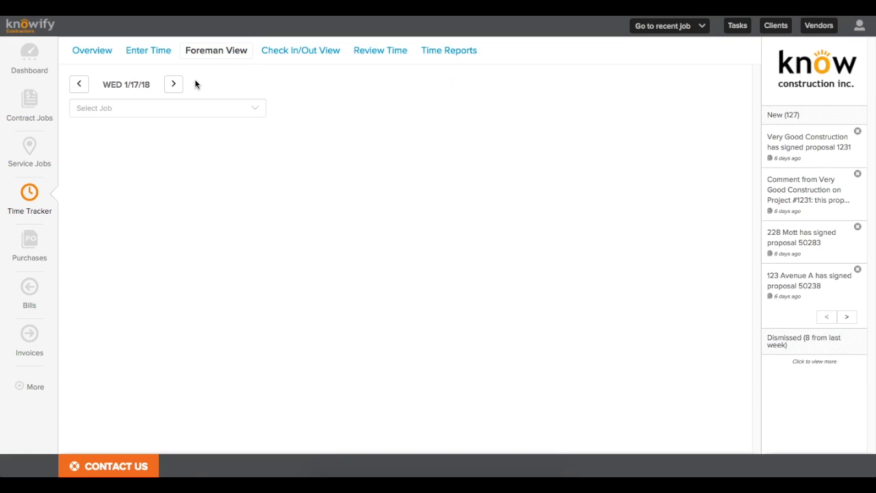
pyautogui.click(164, 114)
pyautogui.write('912')
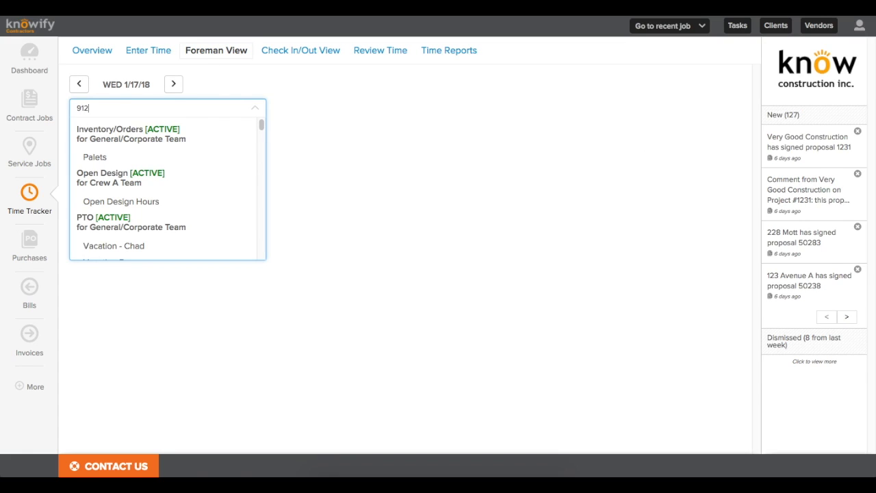
pyautogui.click(158, 157)
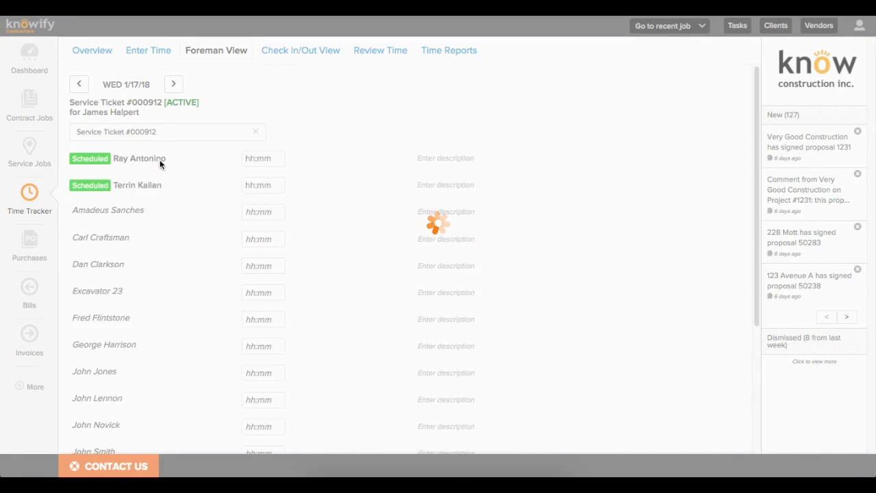
pyautogui.click(244, 158)
pyautogui.write('2')
pyautogui.press('Tab')
pyautogui.write('2')
pyautogui.click(312, 185)
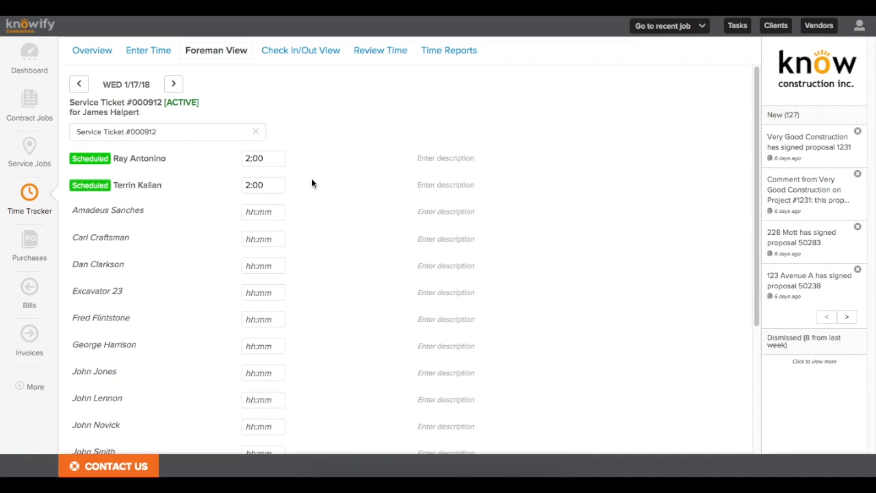
# Step: Describe both workers' entries as 'this is what we did today' and submit the hours
pyautogui.click(436, 160)
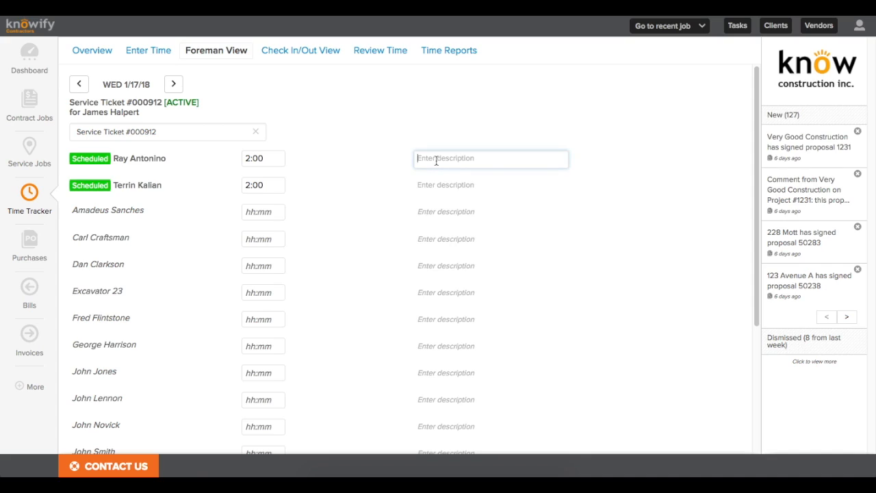
pyautogui.write('this is what we did today')
pyautogui.hotkey('ctrl', 'a')
pyautogui.hotkey('ctrl', 'c')
pyautogui.click(450, 190)
pyautogui.hotkey('ctrl', 'v')
pyautogui.click(377, 217)
pyautogui.scroll(-3, 230, 417)
pyautogui.click(230, 432)
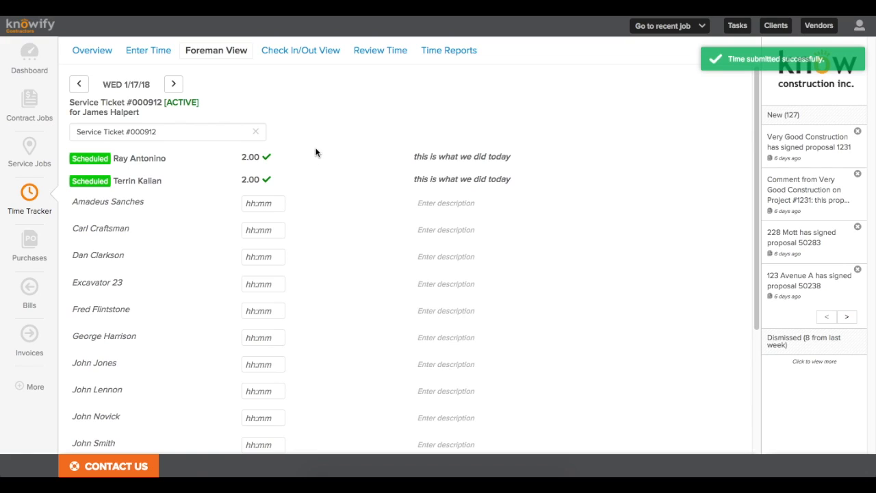
# Step: Approve and submit both 2-hour time entries, $160.00 total, in Review Time
pyautogui.click(373, 50)
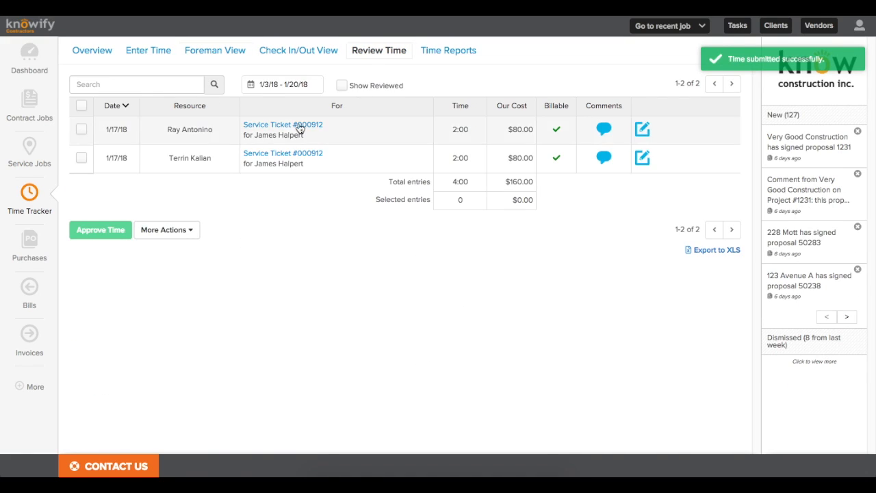
pyautogui.click(81, 129)
pyautogui.click(82, 157)
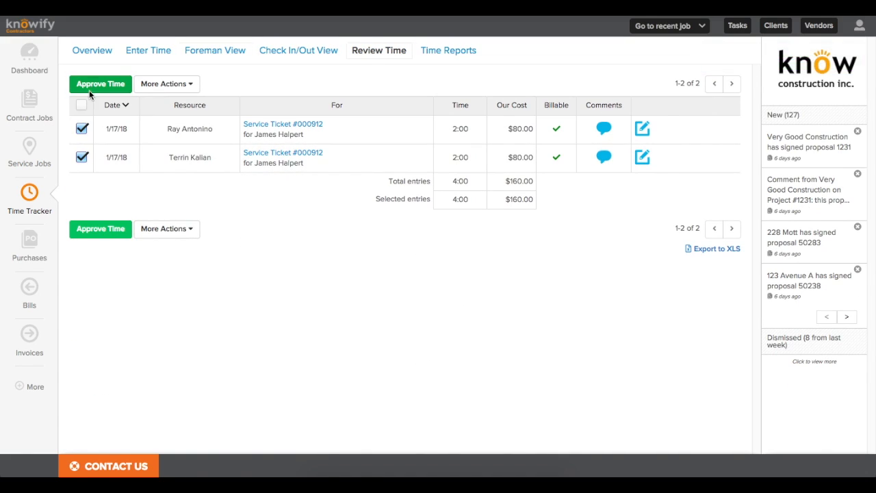
pyautogui.click(89, 90)
pyautogui.click(528, 104)
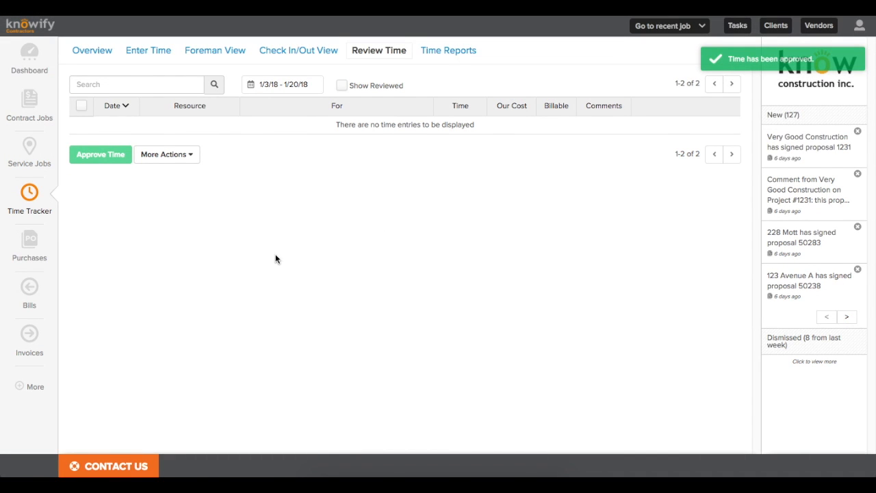
pyautogui.click(23, 253)
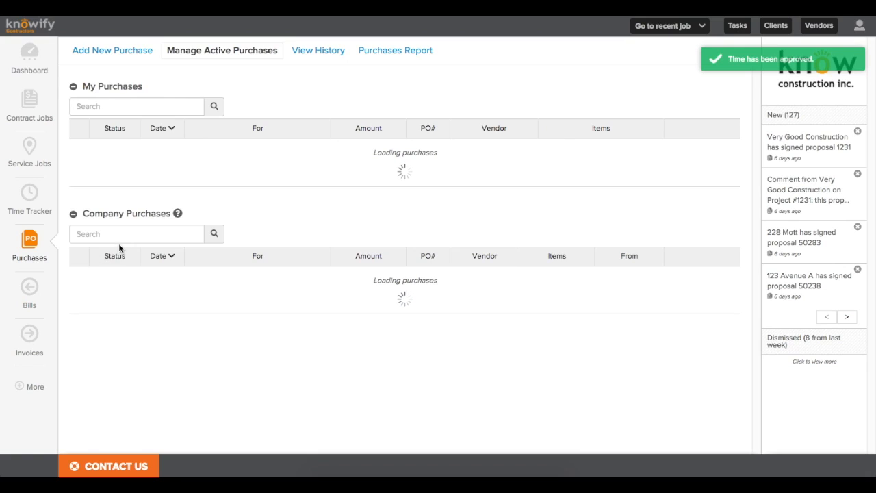
# Step: Start a new cash/debit Expense purchase with Home Depot as the vendor
pyautogui.click(116, 51)
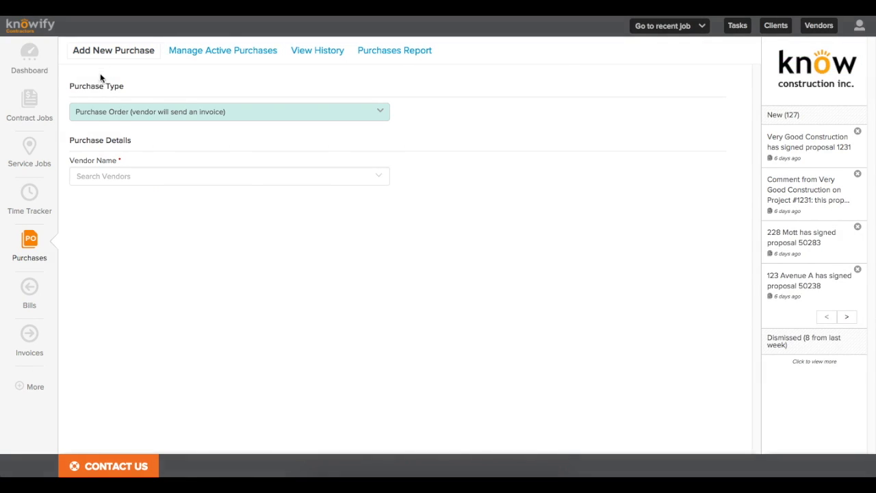
pyautogui.click(117, 120)
pyautogui.click(121, 123)
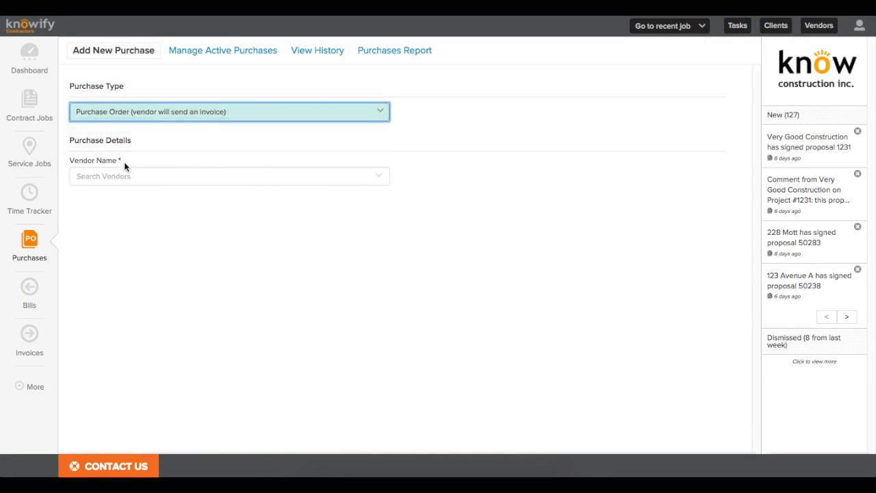
pyautogui.click(127, 174)
pyautogui.write('home')
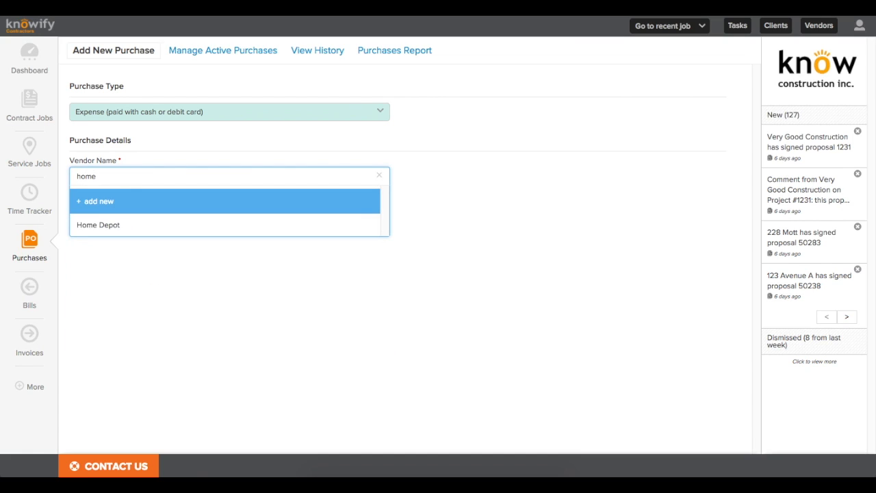
pyautogui.click(111, 225)
# Step: Add 1" PVC Pipe - 5 Linear Feet, quantity 15, assigned to Service Ticket #000912
pyautogui.click(116, 235)
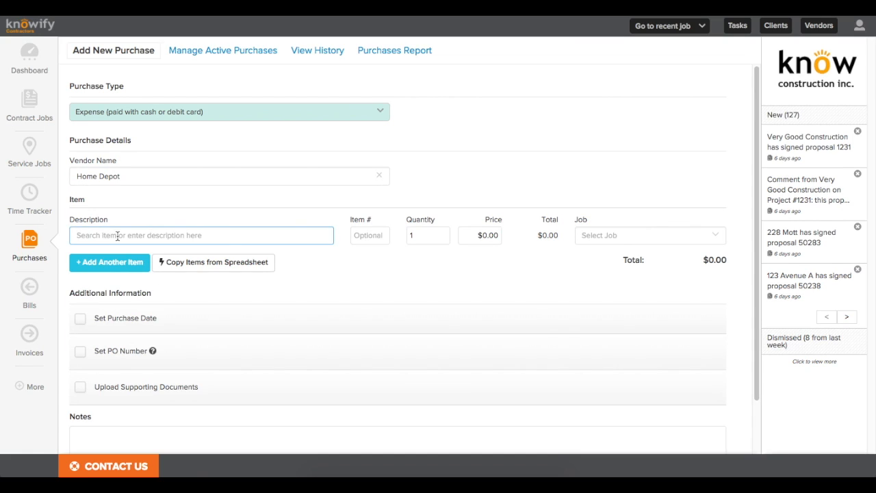
pyautogui.write('pip')
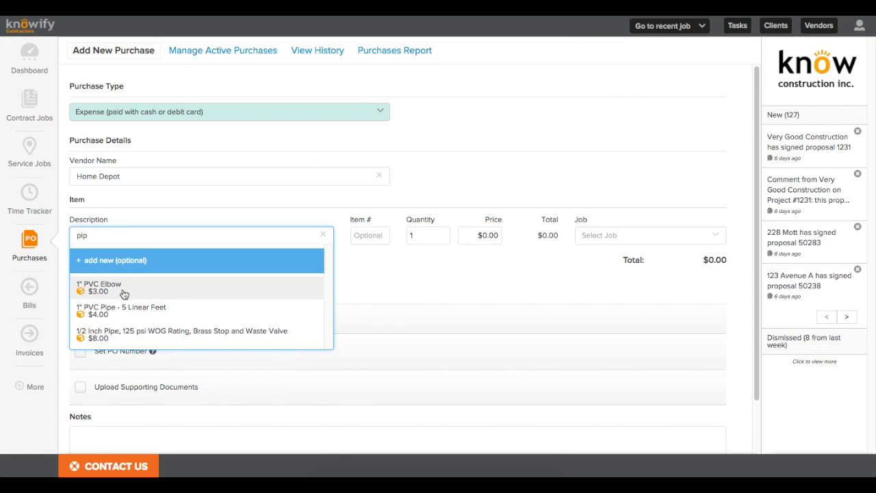
pyautogui.click(124, 307)
pyautogui.click(424, 237)
pyautogui.write('5')
pyautogui.click(625, 237)
pyautogui.write('912')
pyautogui.click(624, 260)
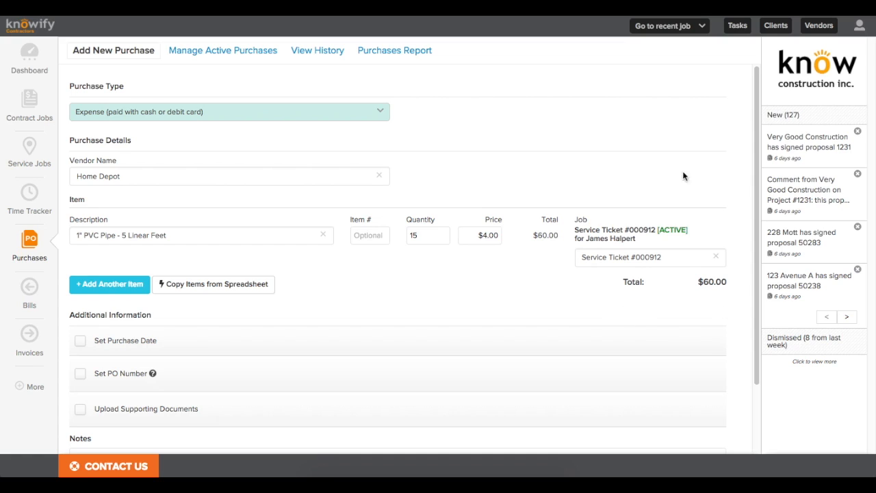
# Step: Add a second line for Valve - 1" with quantity 5
pyautogui.click(121, 287)
pyautogui.scroll(-3, 121, 294)
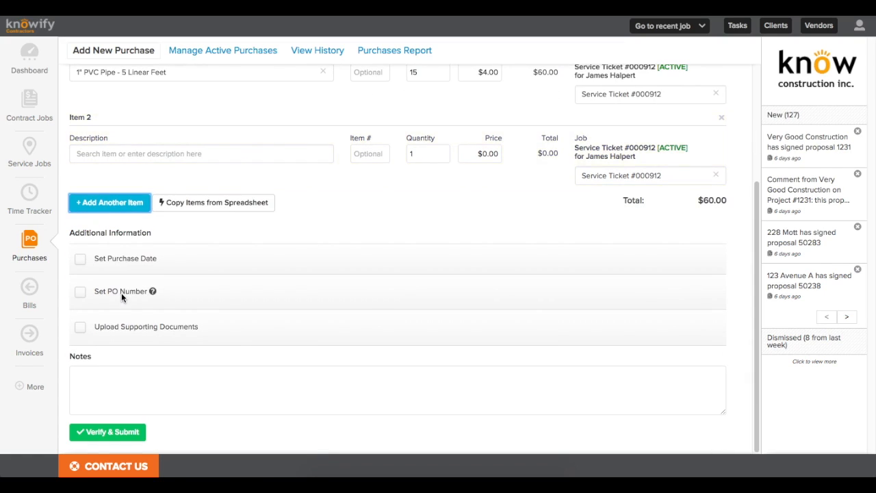
pyautogui.click(124, 156)
pyautogui.write('valve')
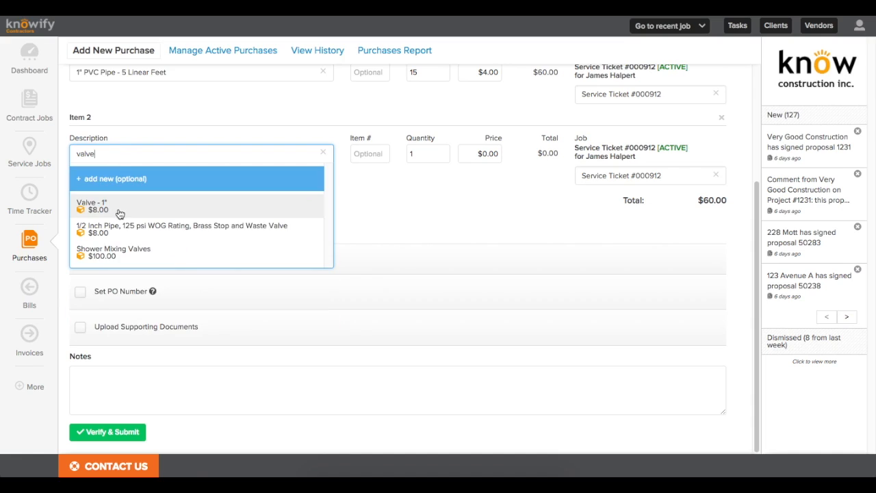
pyautogui.click(119, 214)
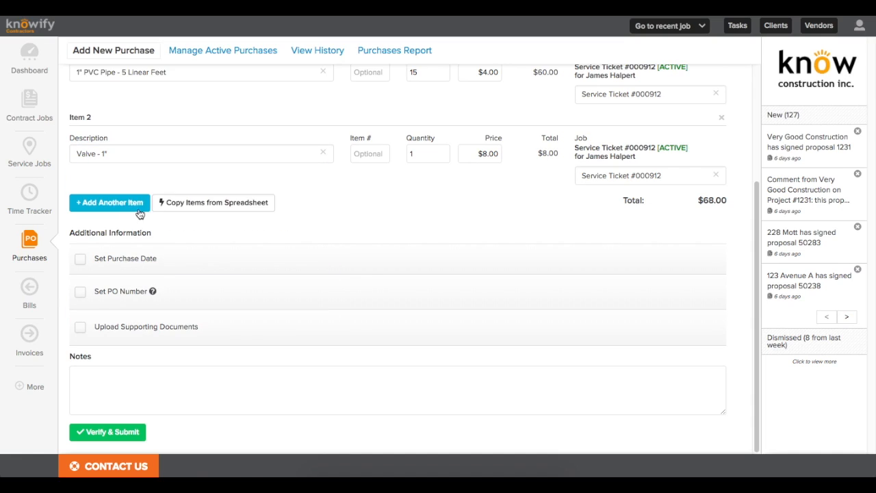
pyautogui.click(433, 151)
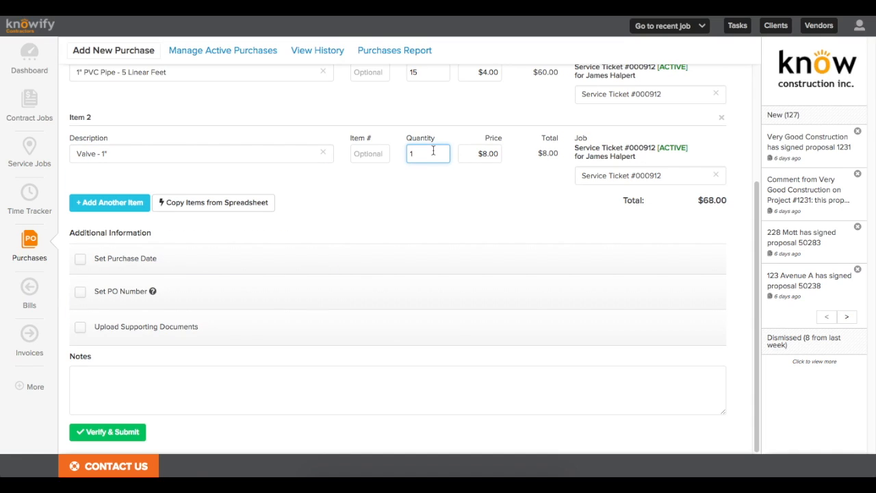
pyautogui.write('5')
pyautogui.click(476, 191)
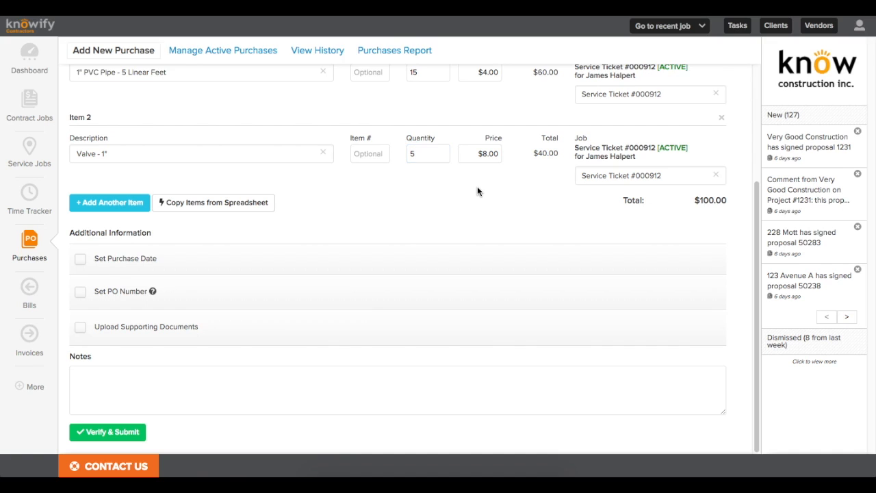
# Step: Verify and submit the purchase, creating PO #1330 for $100.00
pyautogui.click(130, 431)
pyautogui.click(527, 149)
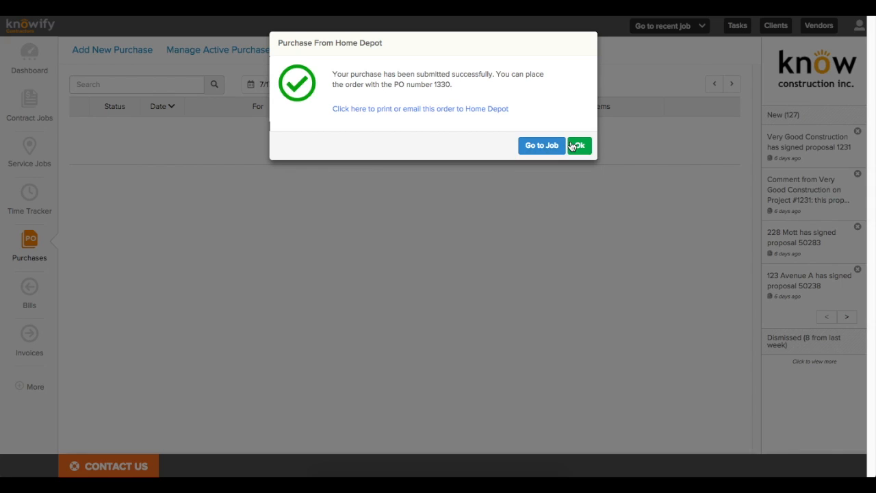
pyautogui.click(578, 145)
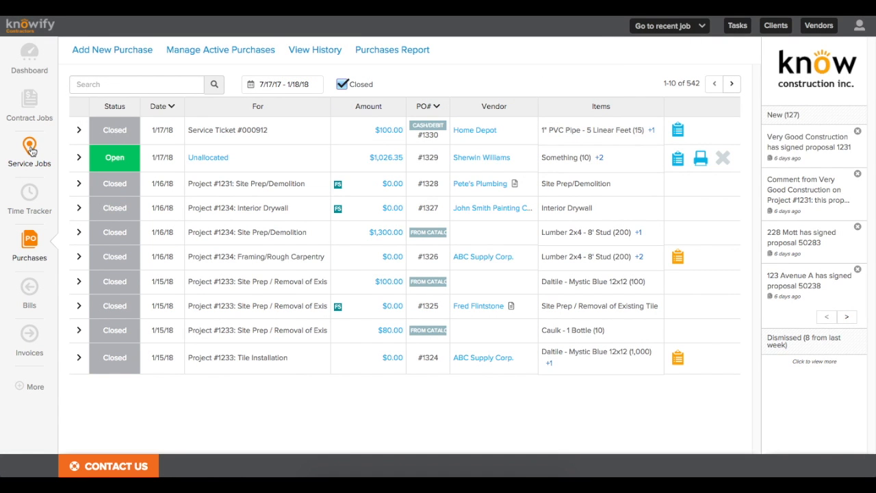
pyautogui.click(30, 145)
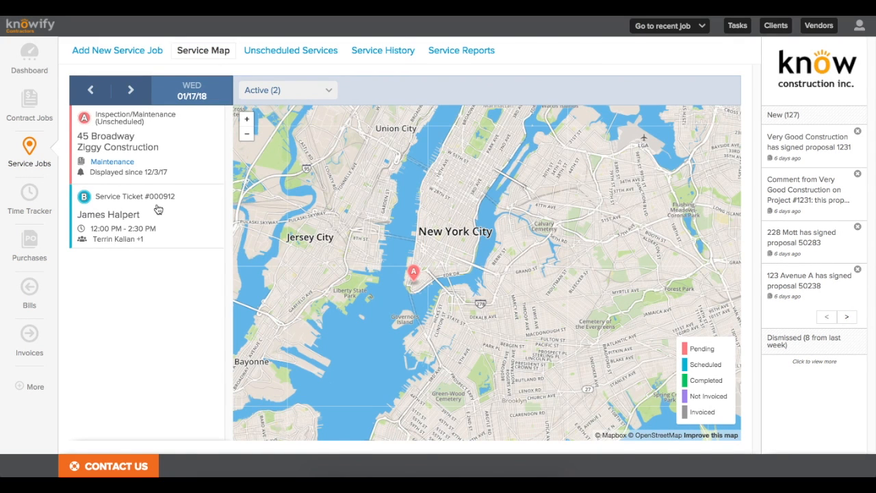
# Step: Open ticket #000912 from the map, discard the client email draft, and confirm it as Completed
pyautogui.click(157, 211)
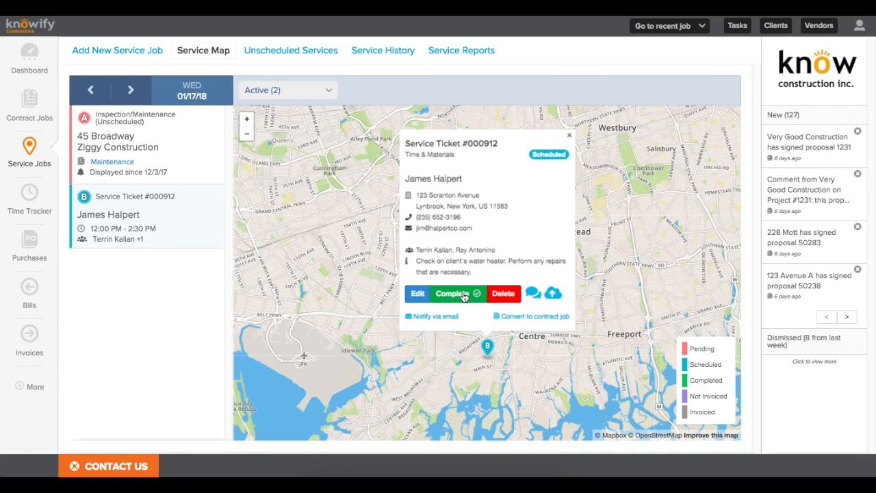
pyautogui.click(426, 317)
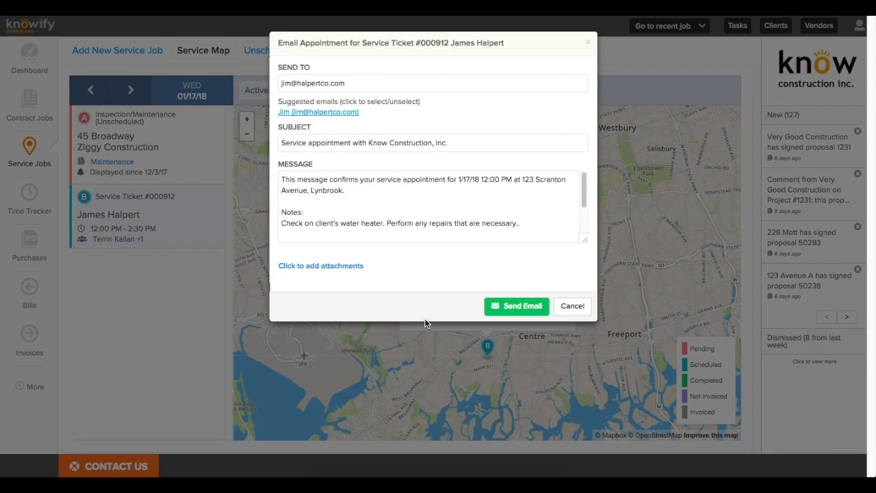
pyautogui.moveTo(283, 84); pyautogui.dragTo(351, 85)
pyautogui.click(351, 84)
pyautogui.press('Escape')
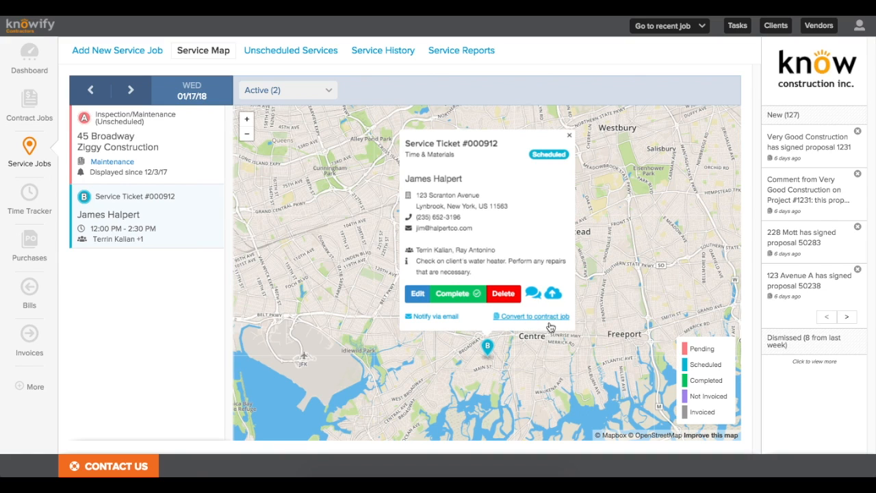
pyautogui.click(464, 294)
pyautogui.click(517, 109)
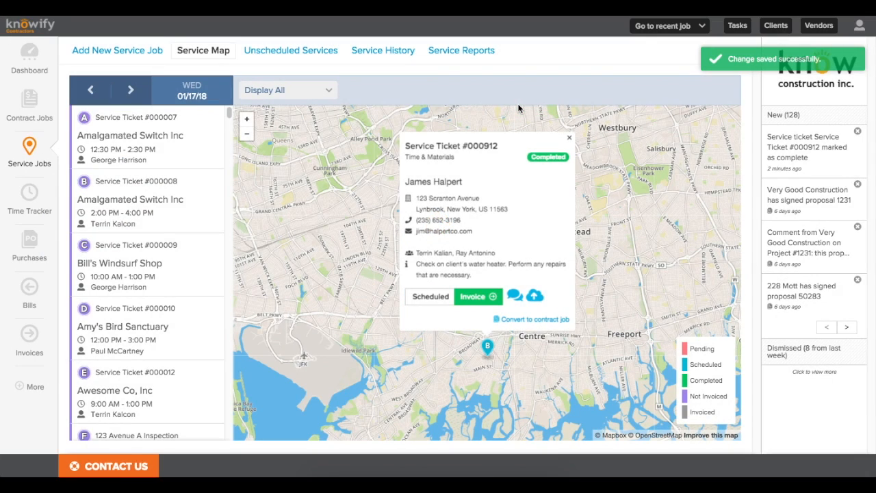
# Step: Start the ticket's invoice and set the Roofer line price to $100.00
pyautogui.click(476, 300)
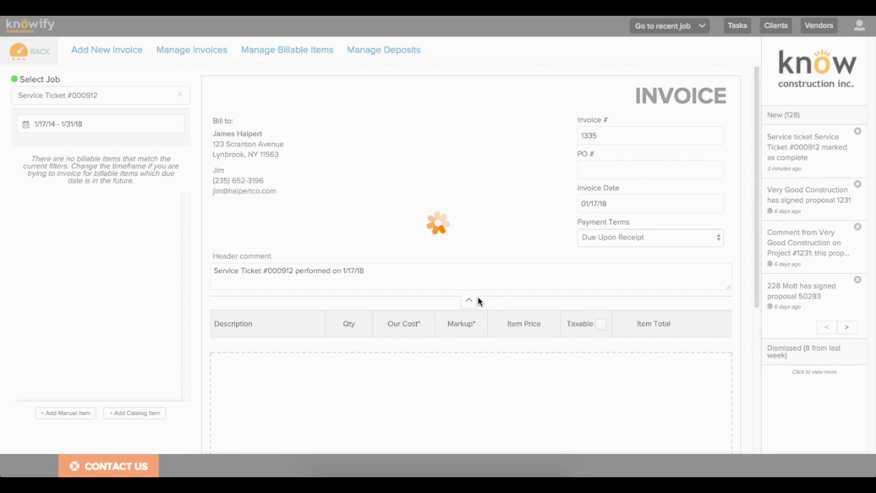
pyautogui.scroll(3, 478, 296)
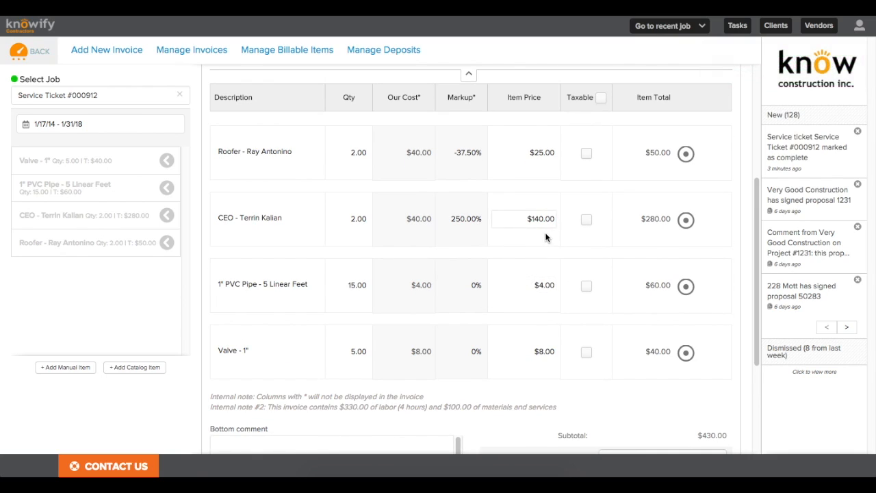
pyautogui.click(537, 152)
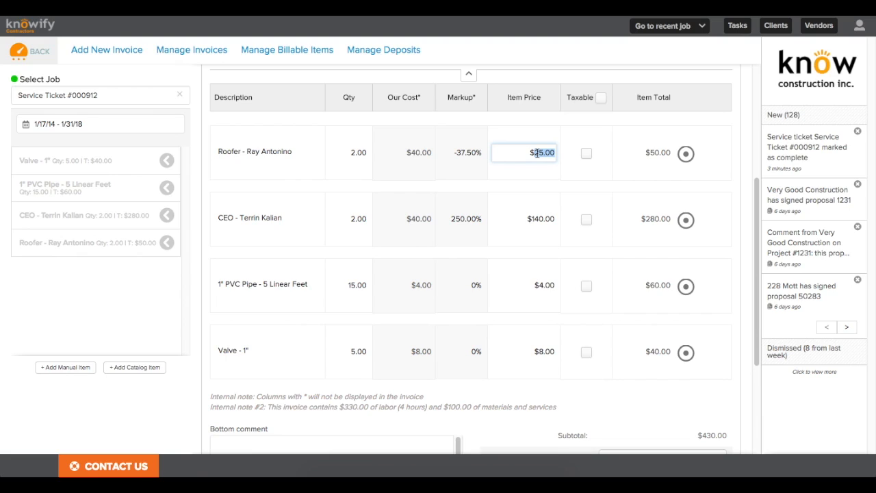
pyautogui.write('100')
pyautogui.click(550, 181)
# Step: Apply a 50% markup to both the PVC pipe and valve lines
pyautogui.click(470, 286)
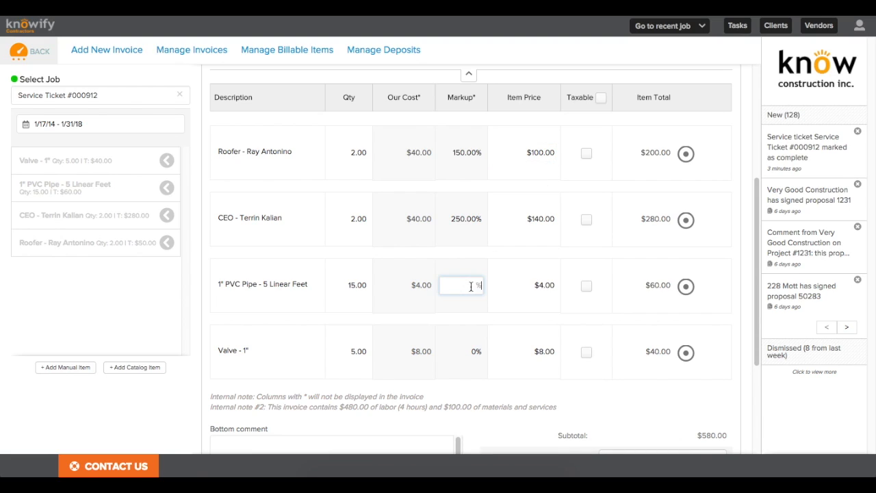
pyautogui.write('50')
pyautogui.click(478, 351)
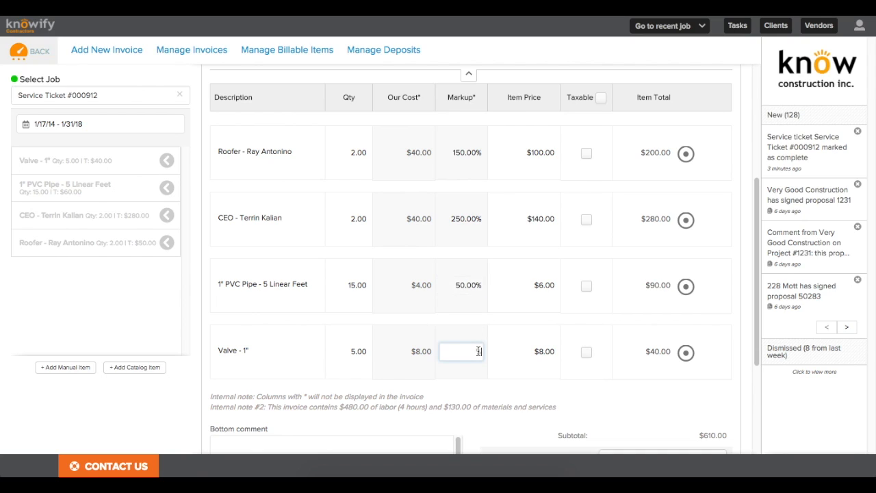
pyautogui.write('50')
pyautogui.click(497, 340)
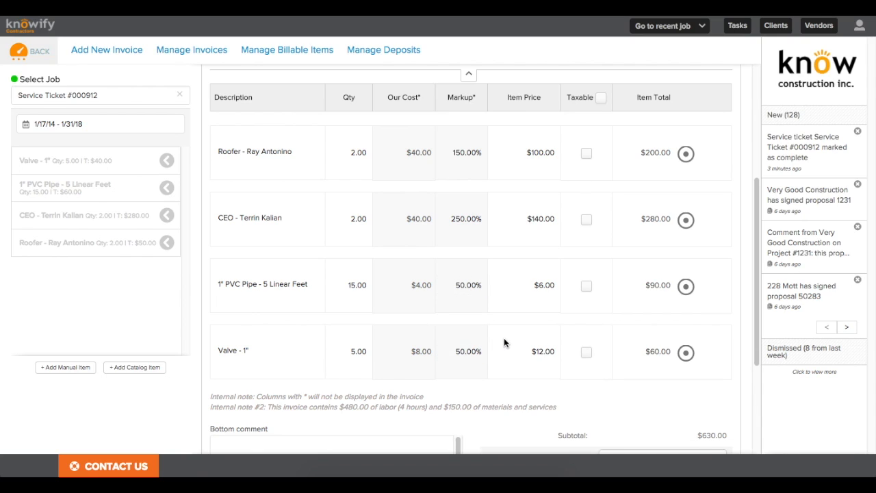
# Step: Group the pipe and valve lines into a Materials group
pyautogui.click(685, 352)
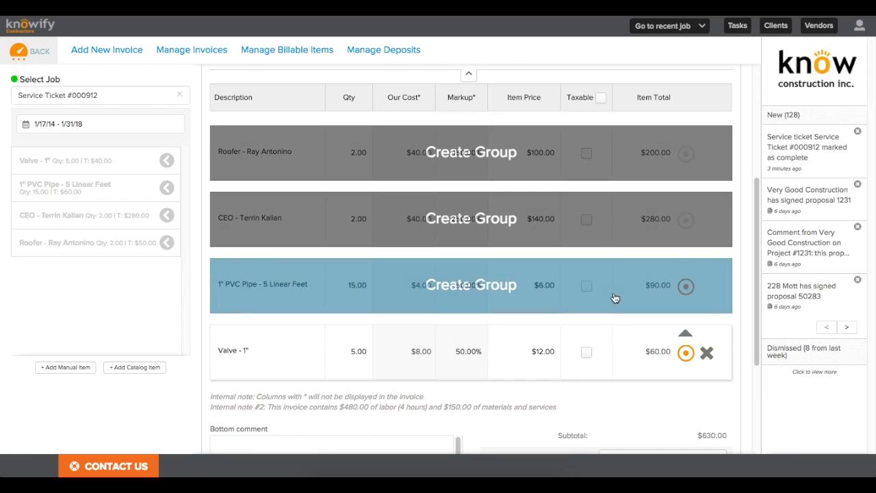
pyautogui.click(607, 292)
pyautogui.click(298, 277)
pyautogui.write('Materials')
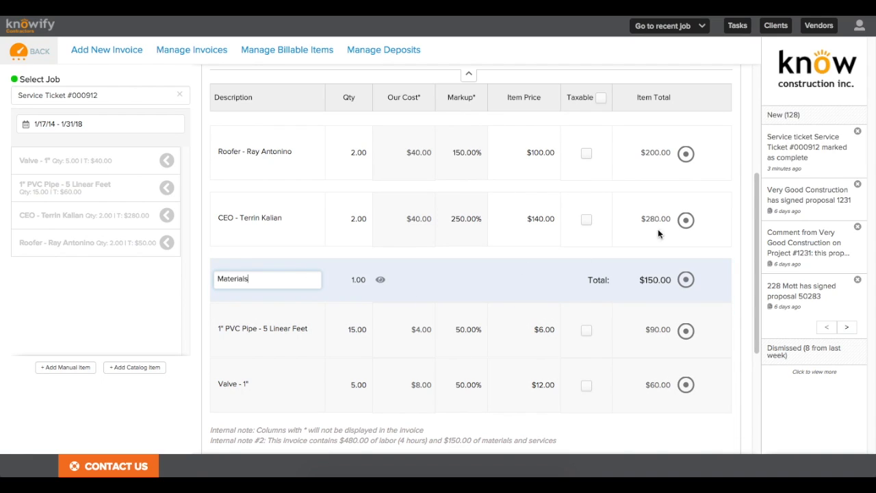
# Step: Group the two labor lines into a group described as Labor
pyautogui.click(686, 220)
pyautogui.click(267, 147)
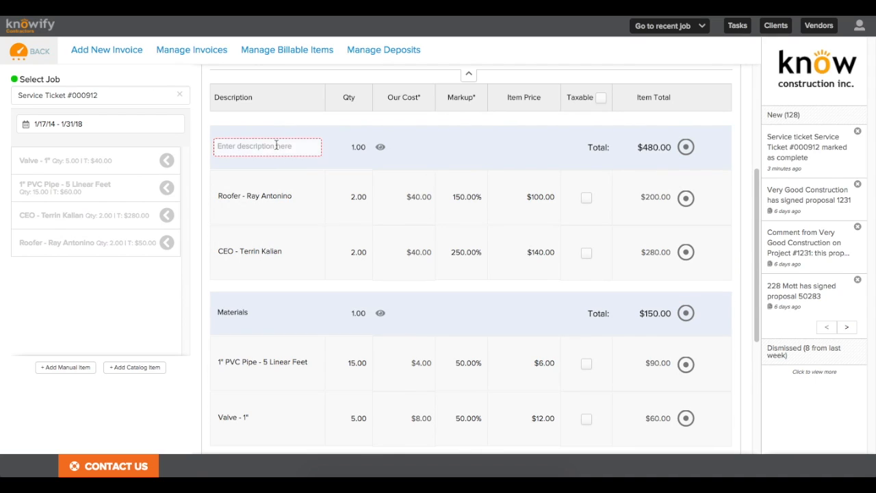
pyautogui.write('Labor')
pyautogui.scroll(1, 302, 155)
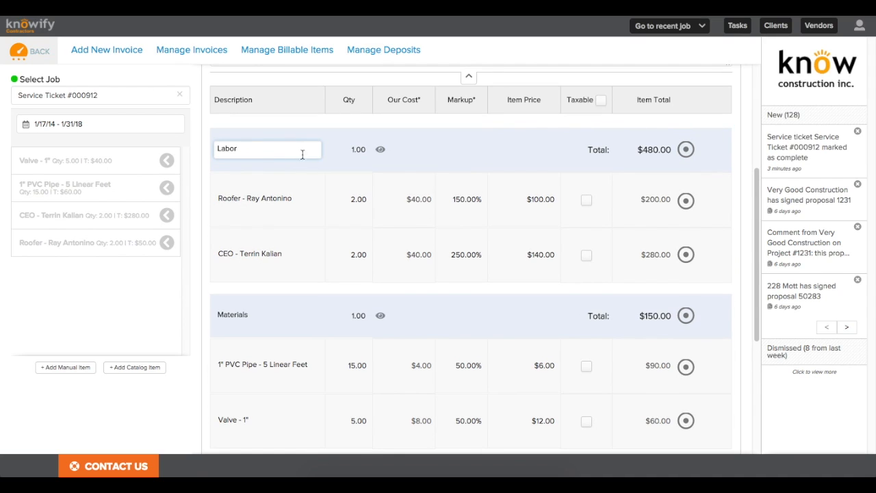
pyautogui.click(338, 184)
pyautogui.scroll(-5, 339, 182)
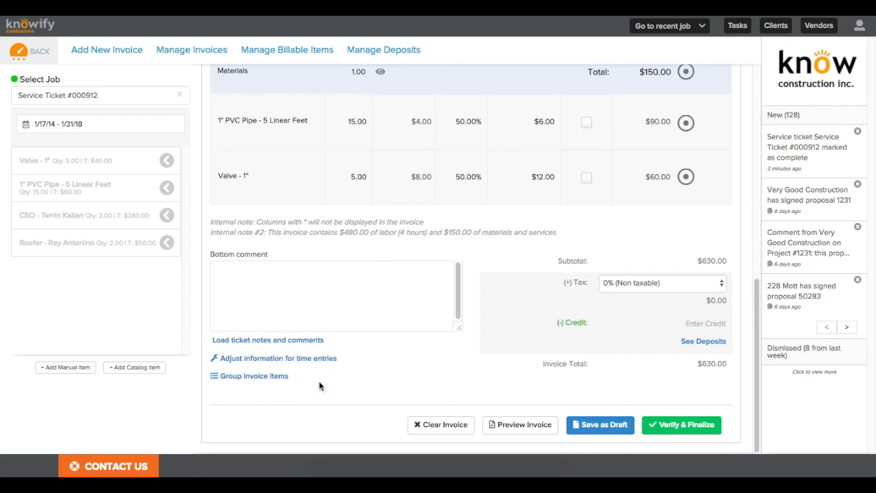
# Step: Finalize invoice #1335 with Send Email and the time report attached, closing the preview unsent
pyautogui.click(672, 427)
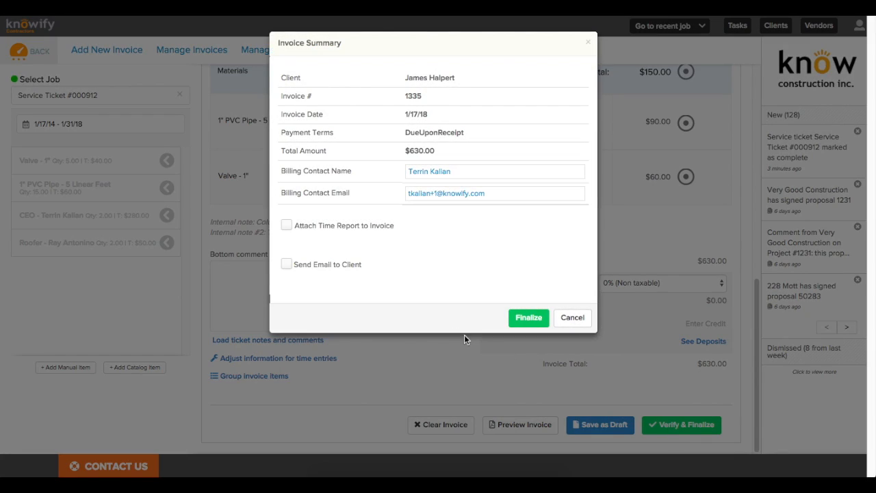
pyautogui.click(287, 265)
pyautogui.click(287, 226)
pyautogui.click(495, 331)
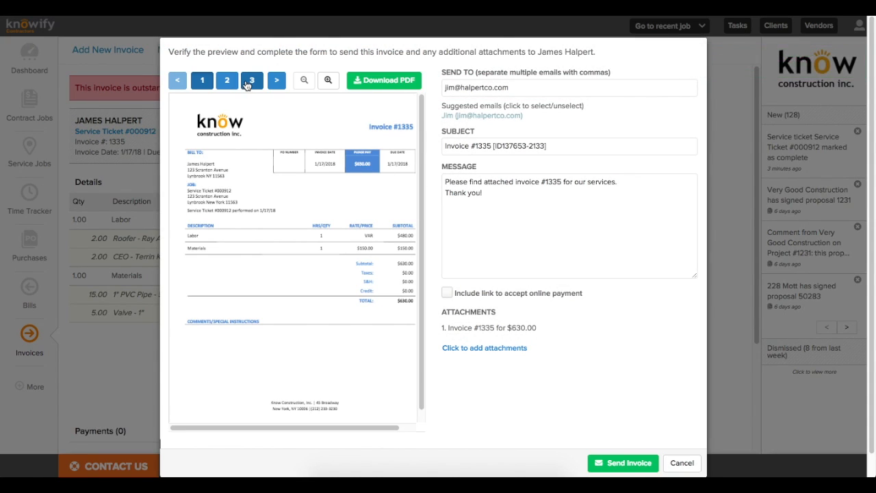
pyautogui.click(249, 82)
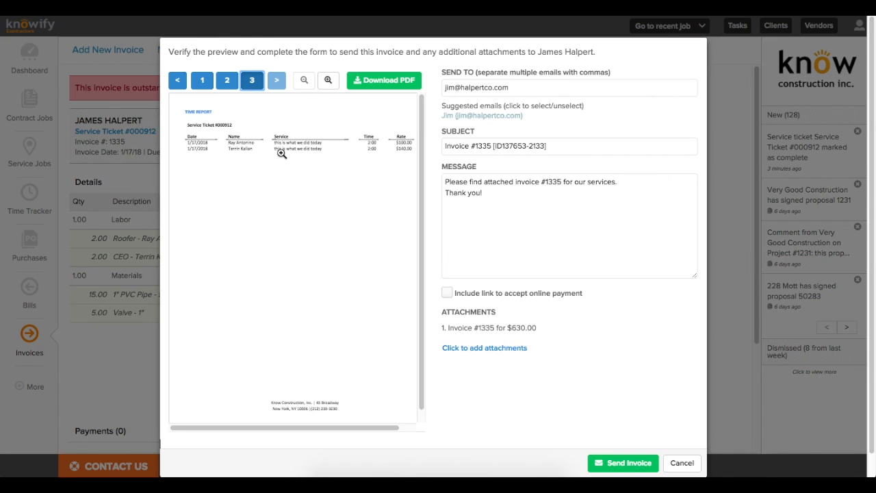
pyautogui.click(243, 157)
pyautogui.moveTo(227, 424); pyautogui.dragTo(374, 435)
pyautogui.press('Escape')
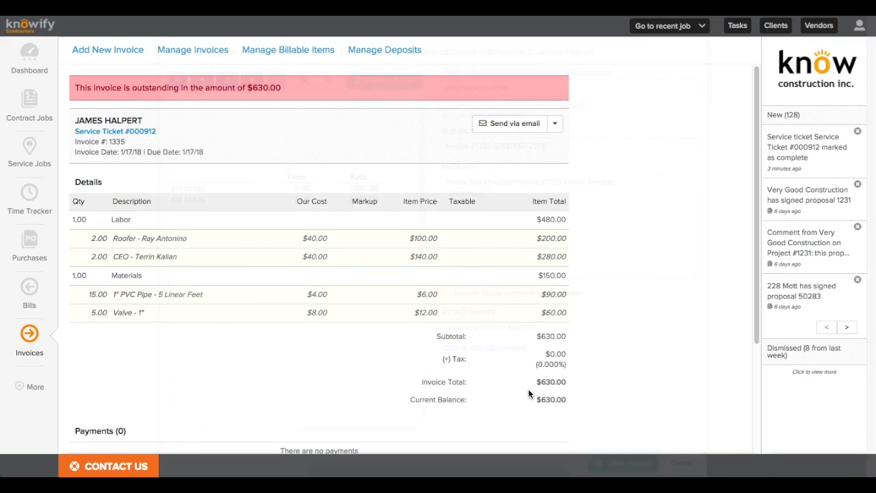
# Step: Record the $630.00 payment so invoice #1335 closes with a $0.00 balance
pyautogui.click(555, 124)
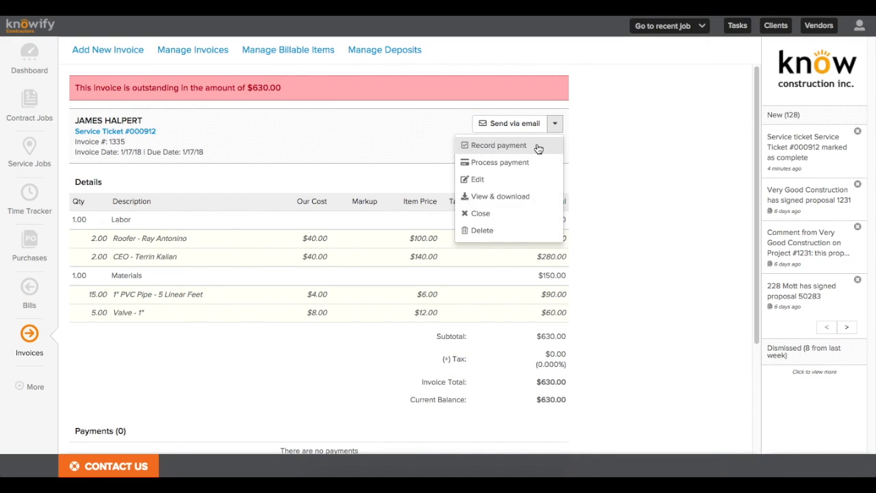
pyautogui.click(533, 145)
pyautogui.click(523, 167)
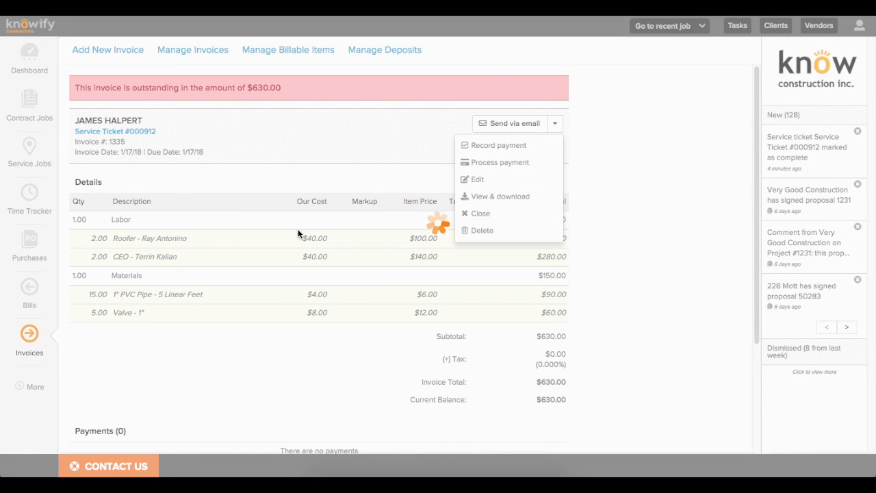
pyautogui.click(48, 110)
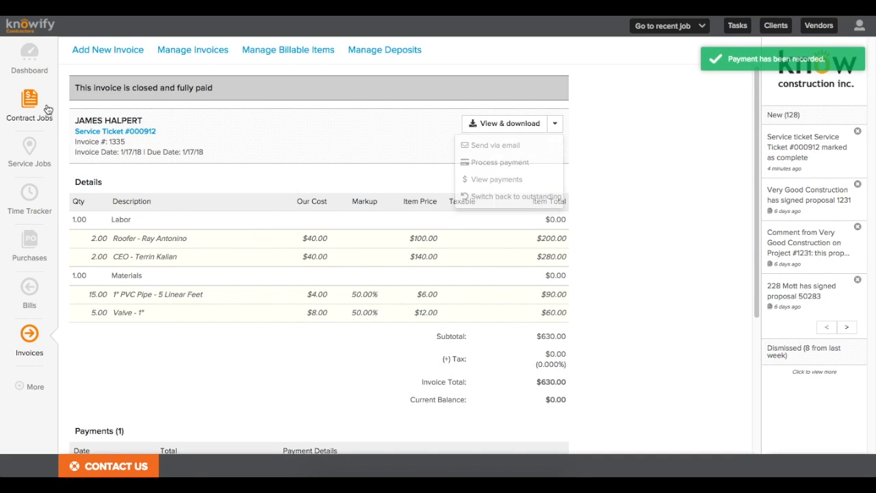
pyautogui.click(47, 161)
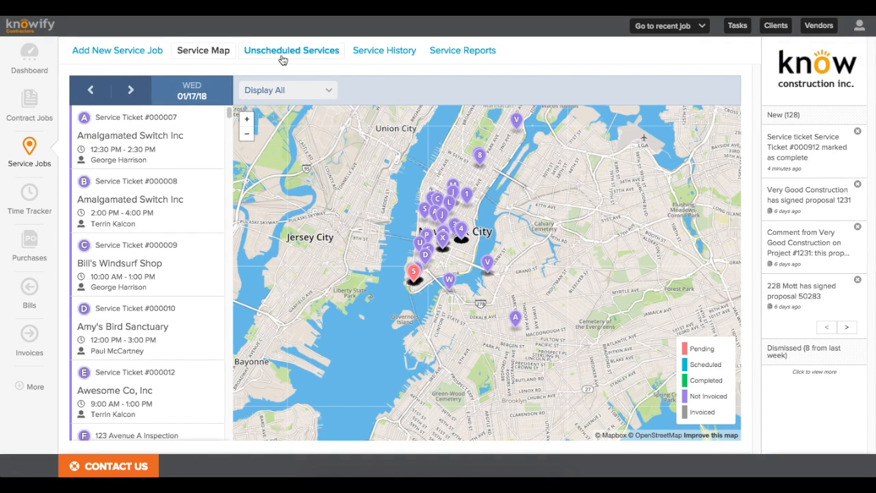
pyautogui.click(366, 55)
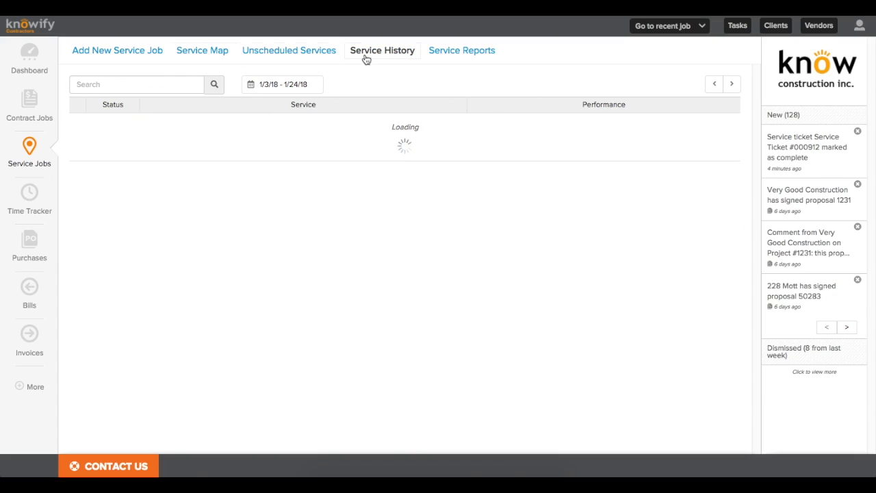
pyautogui.click(176, 87)
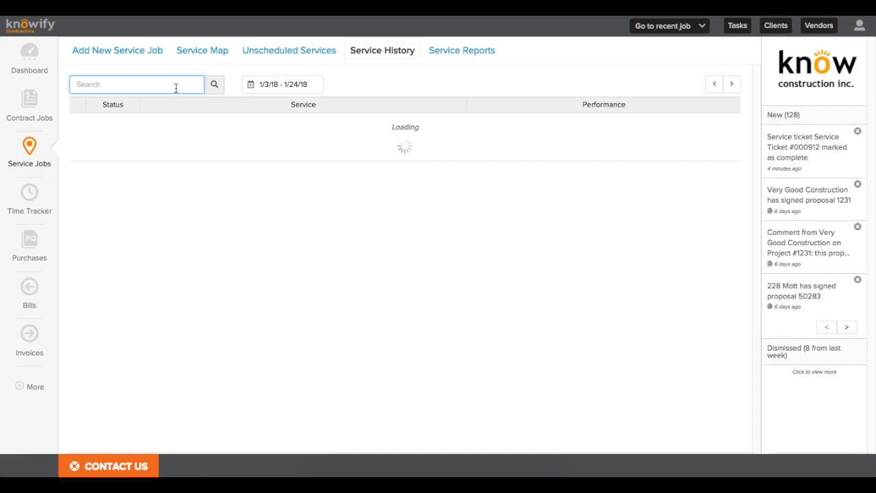
pyautogui.write('912')
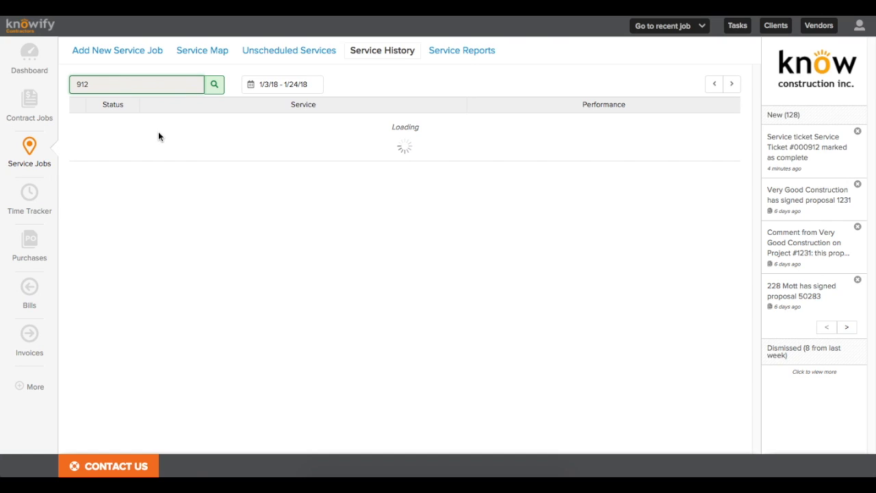
pyautogui.scroll(-4, 164, 158)
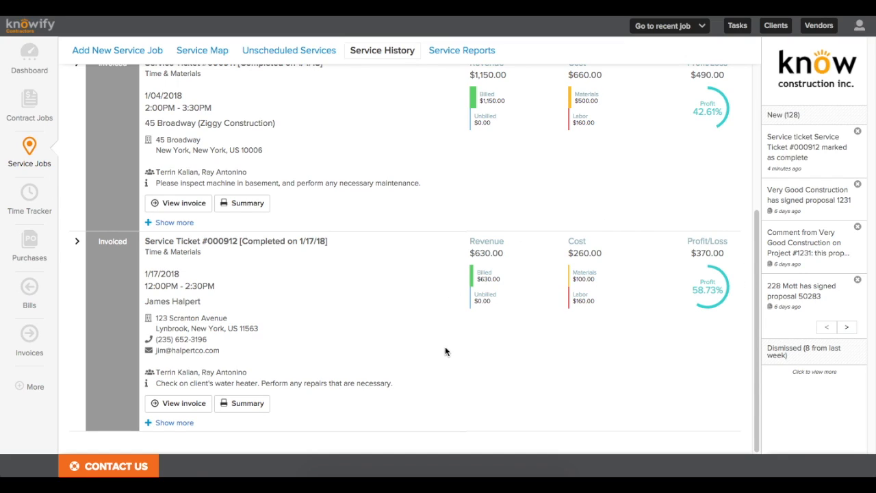
pyautogui.click(75, 241)
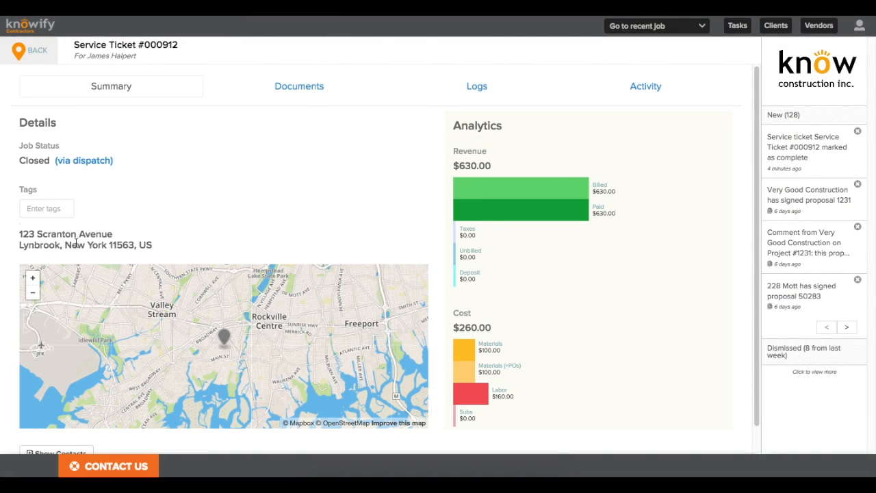
pyautogui.click(475, 97)
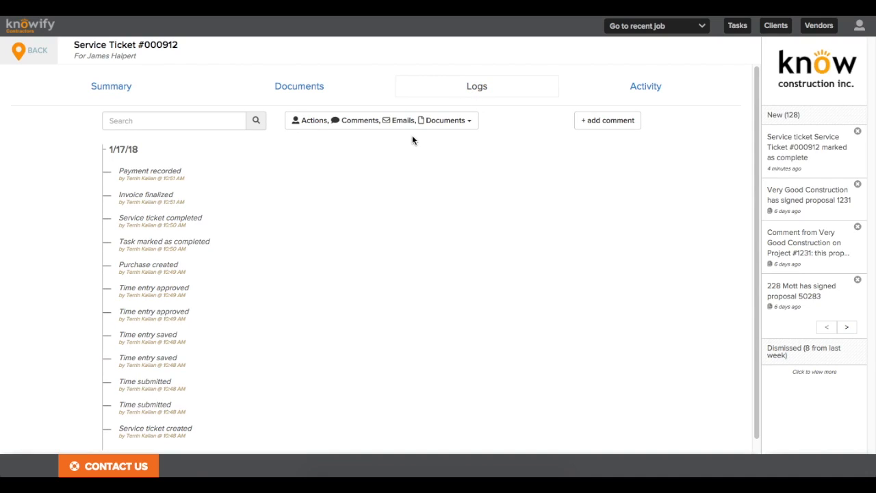
pyautogui.click(362, 89)
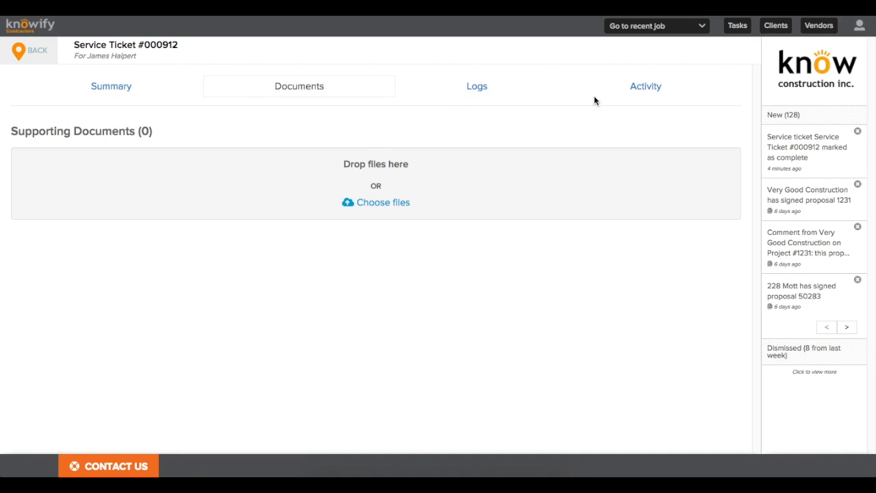
pyautogui.click(618, 90)
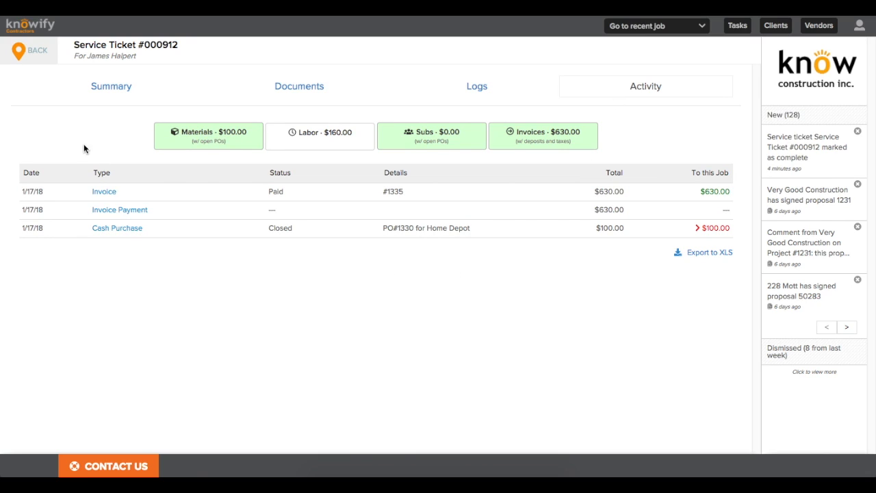
pyautogui.click(31, 64)
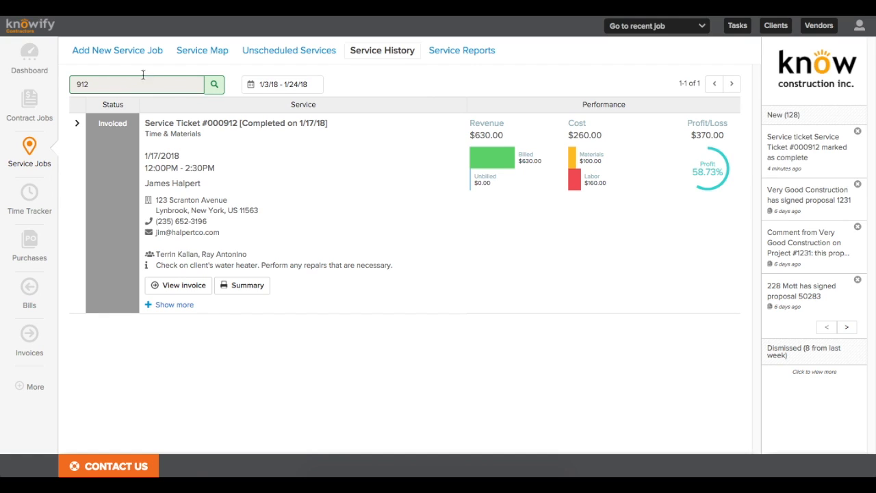
pyautogui.click(197, 55)
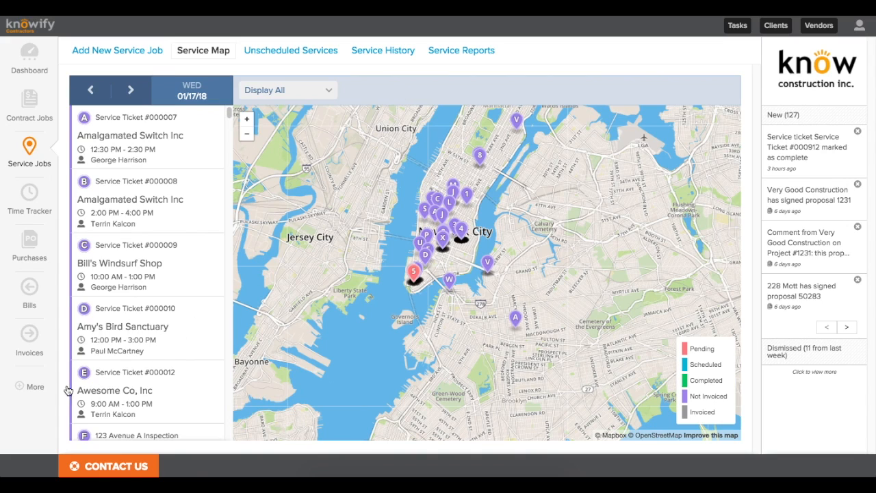
# Step: Add and save internal project 'Overhead / Office Time' in the General/Corporate department
pyautogui.click(35, 388)
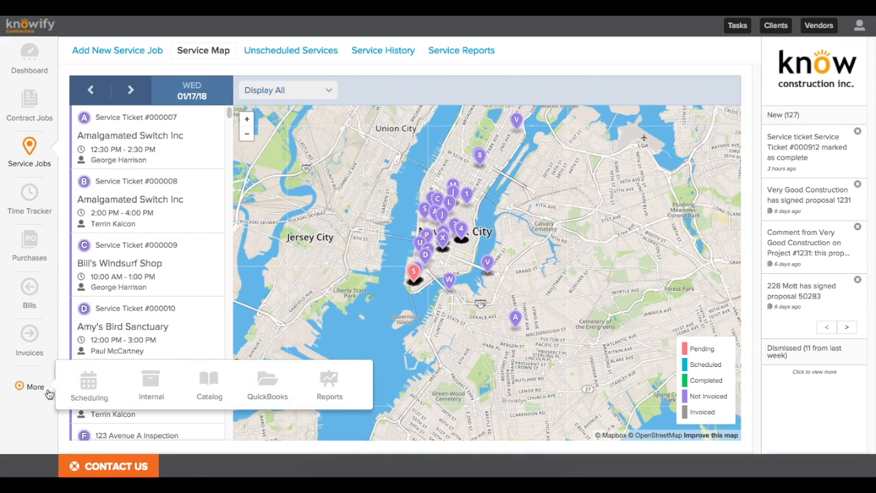
pyautogui.click(148, 391)
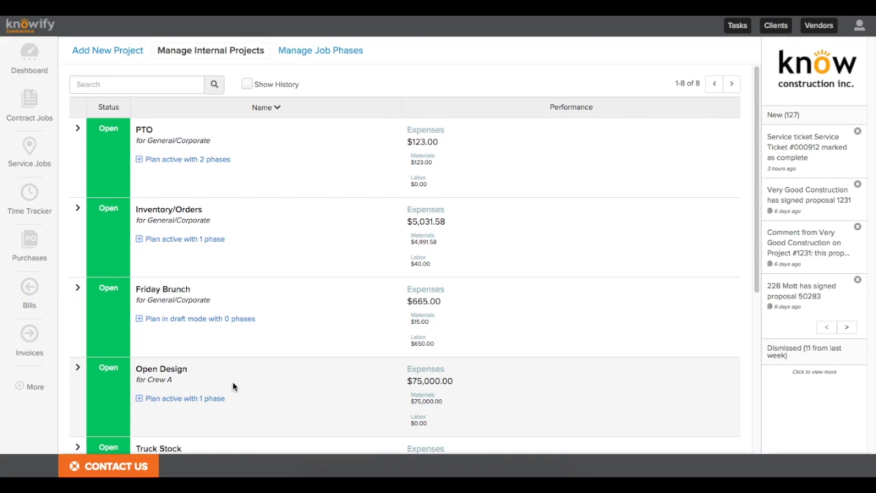
pyautogui.scroll(-1, 232, 387)
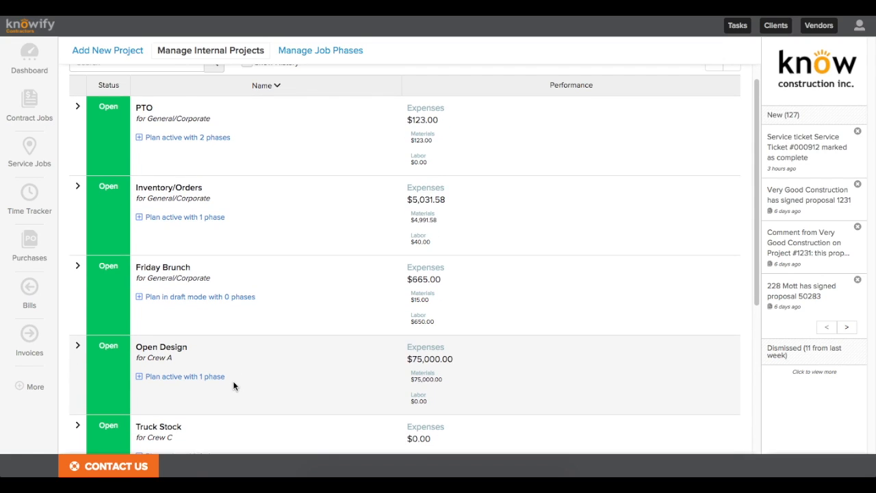
pyautogui.scroll(1, 232, 381)
pyautogui.click(105, 52)
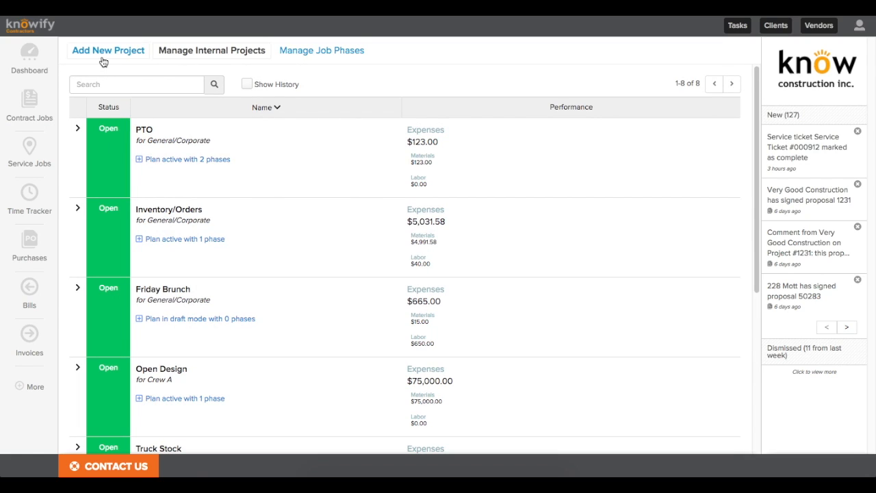
pyautogui.click(162, 96)
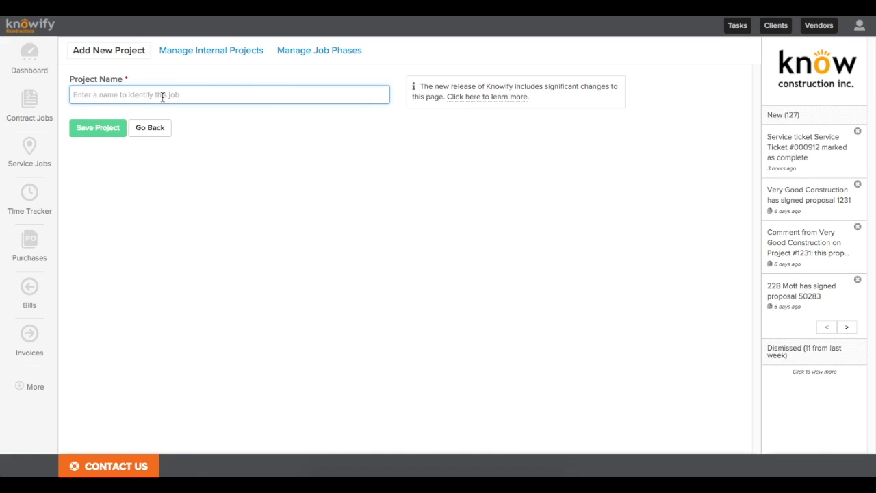
pyautogui.write('Over')
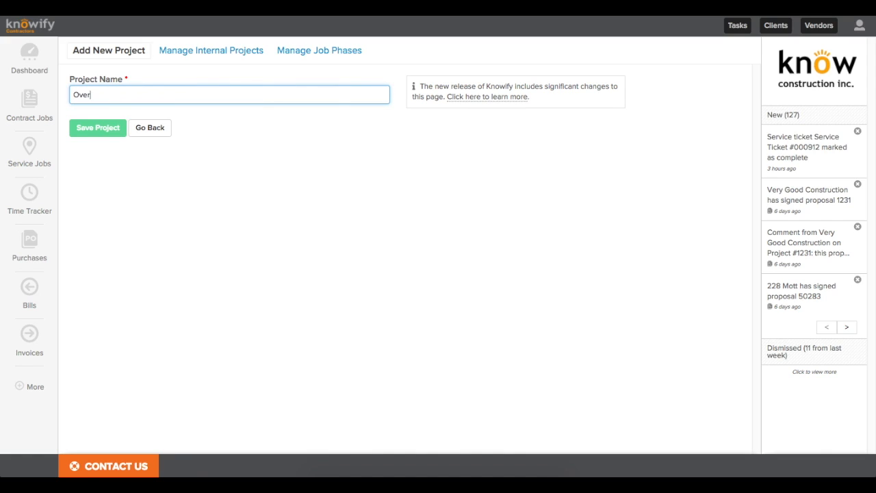
pyautogui.write('head / Office Time')
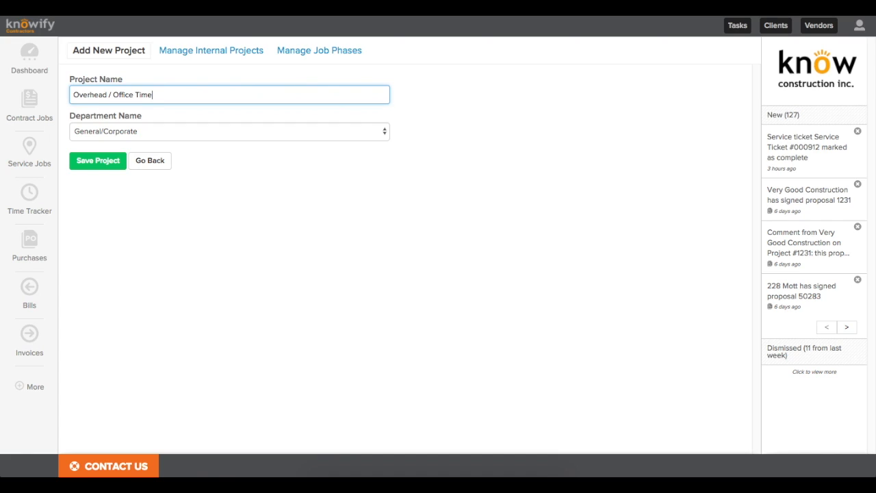
pyautogui.click(129, 134)
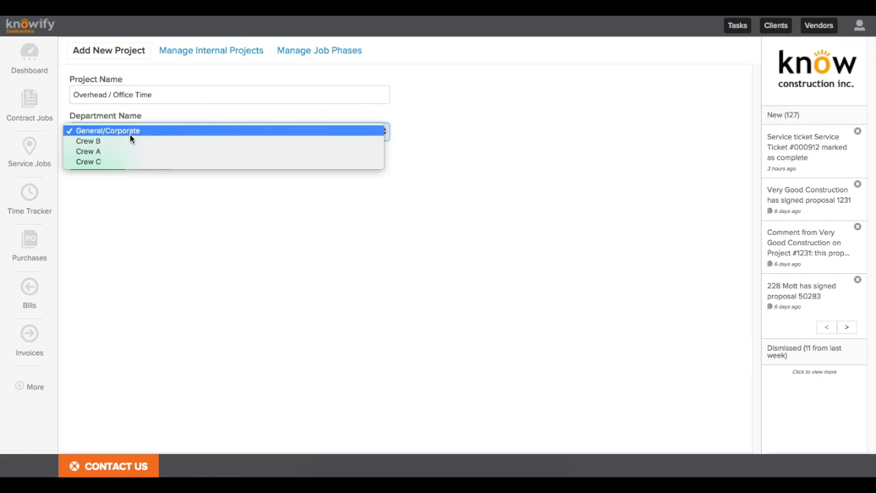
pyautogui.click(113, 133)
pyautogui.click(98, 164)
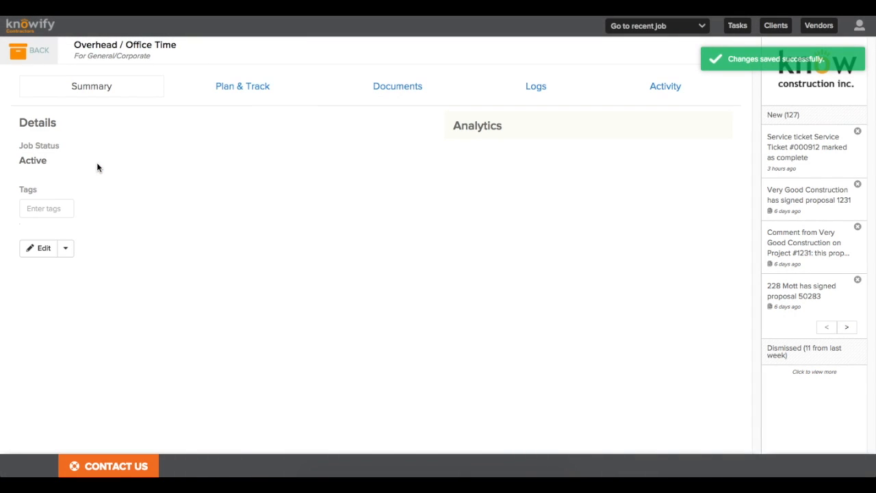
# Step: Add a labor-enabled 'Non Job Related Costs and Time' phase, save it, and switch the plan to active mode
pyautogui.click(221, 89)
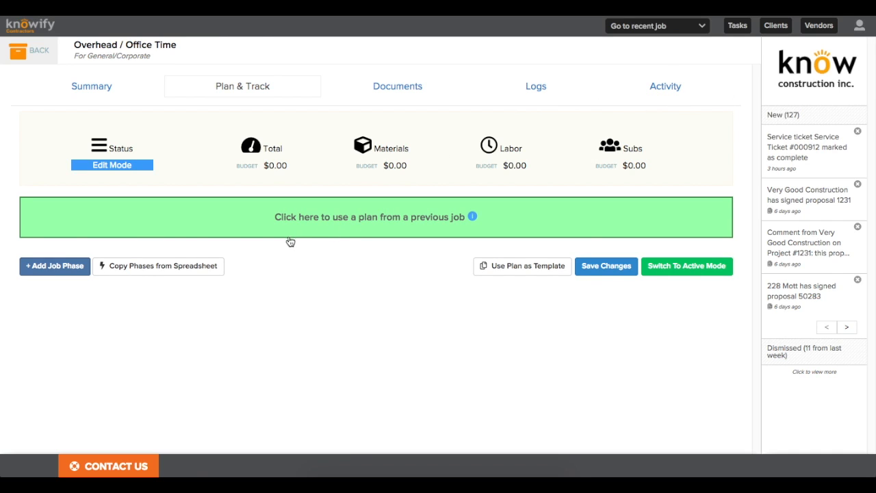
pyautogui.click(44, 270)
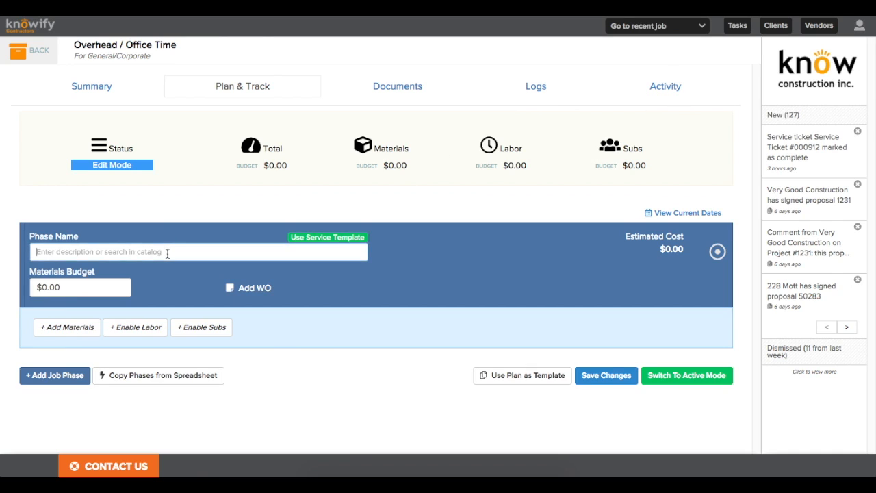
pyautogui.write('Non ')
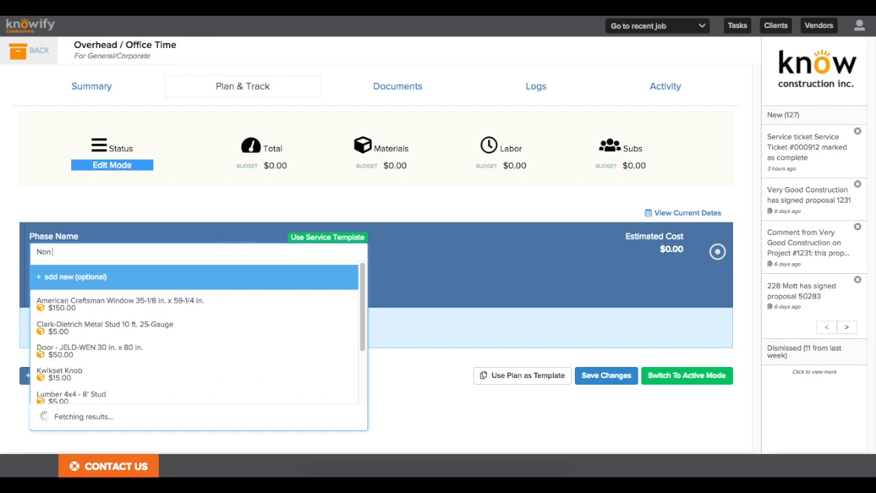
pyautogui.write('Job Related Costs and Time')
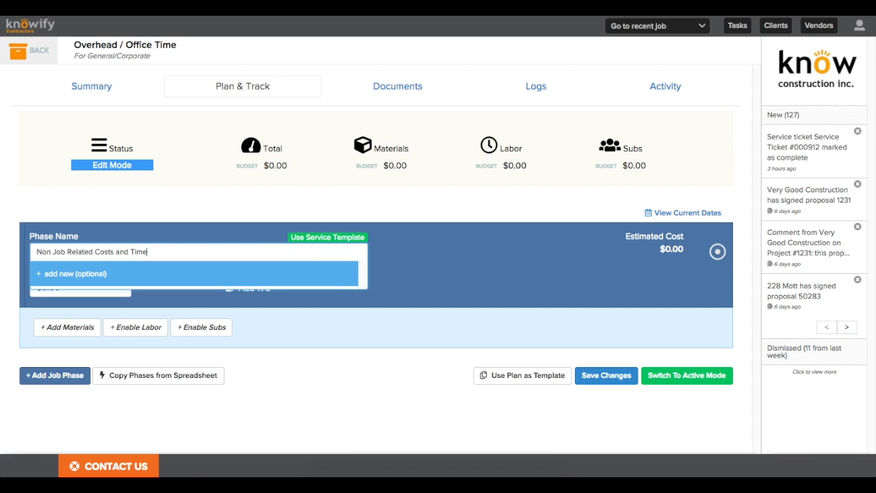
pyautogui.click(140, 327)
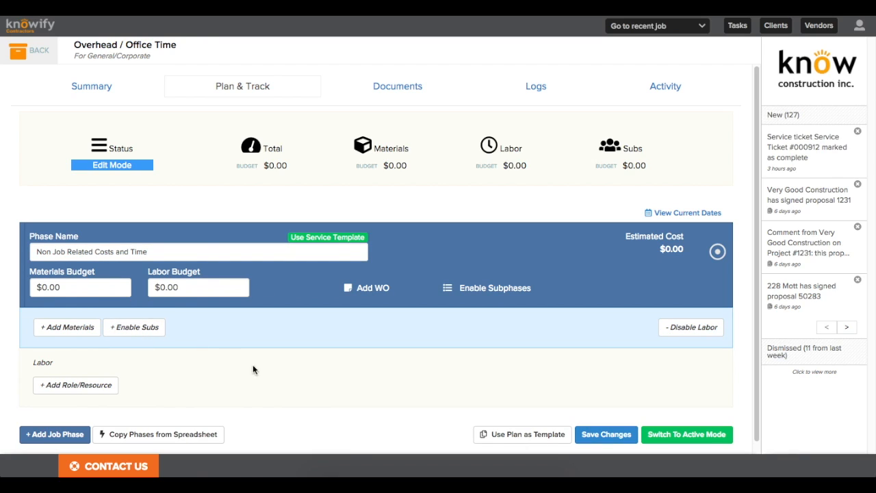
pyautogui.click(594, 438)
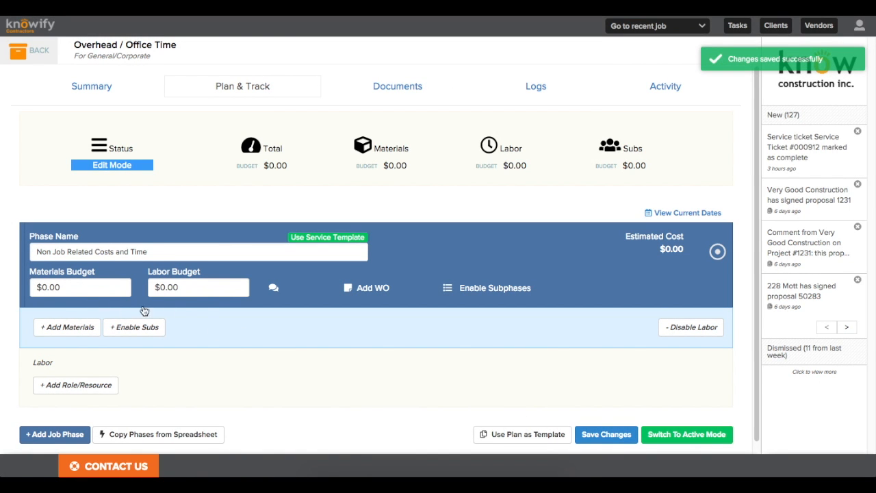
pyautogui.click(663, 443)
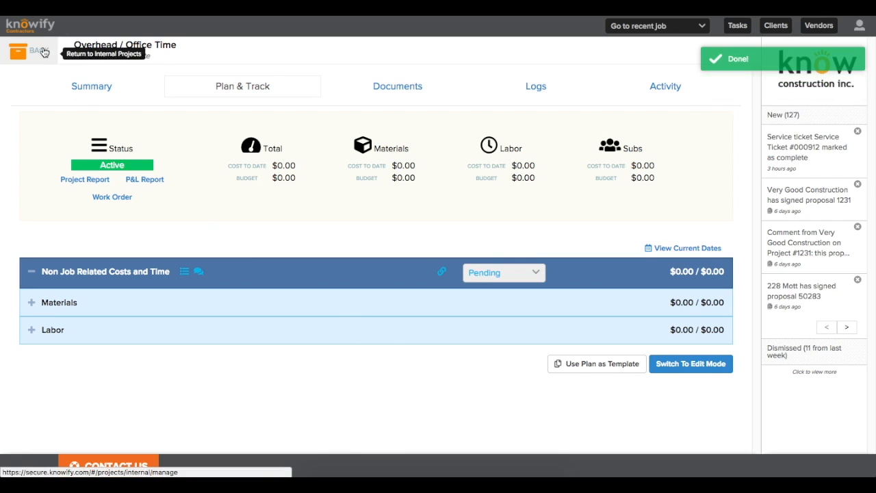
# Step: Return from the project via Contract Jobs to the 01/17/18 Service Map and show the More sections
pyautogui.click(36, 51)
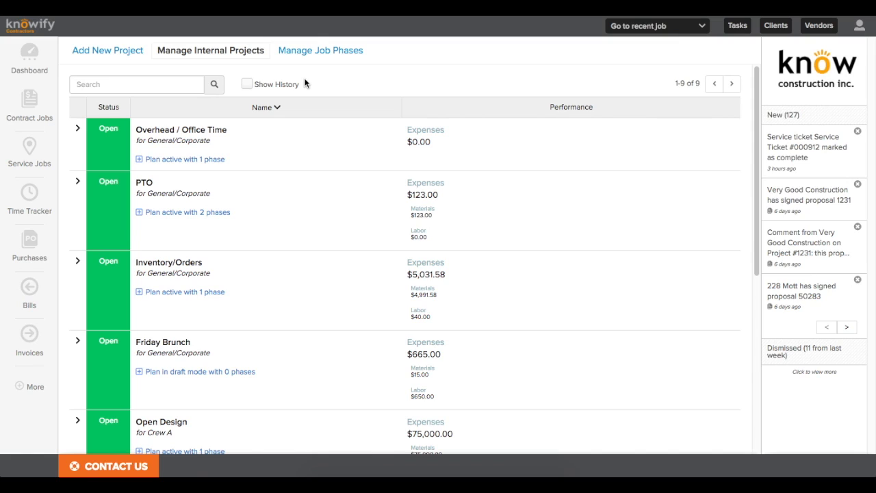
pyautogui.click(29, 101)
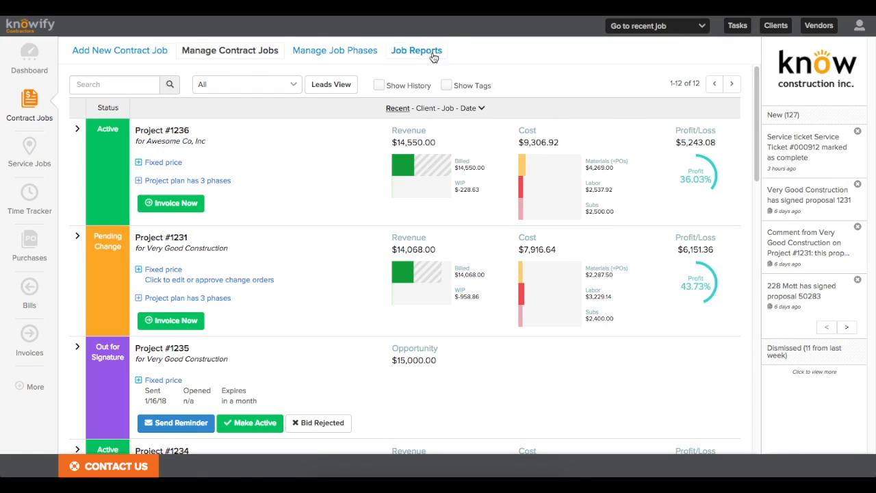
pyautogui.click(30, 150)
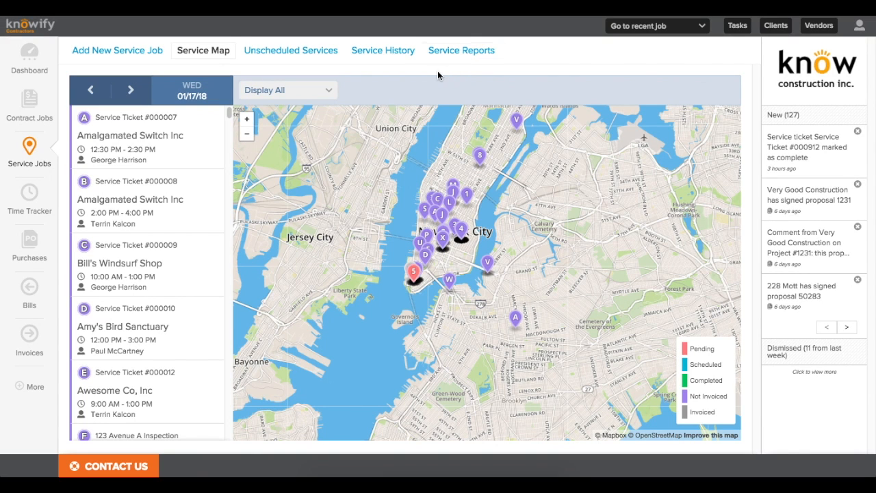
pyautogui.click(34, 389)
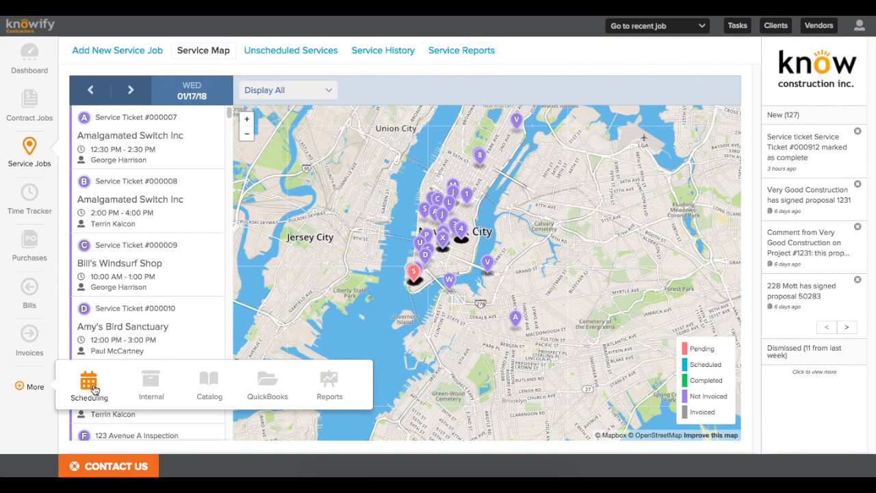
# Step: From Reports, generate and download the Advanced Jobs Report for 01/01/18 to 01/17/18
pyautogui.click(328, 387)
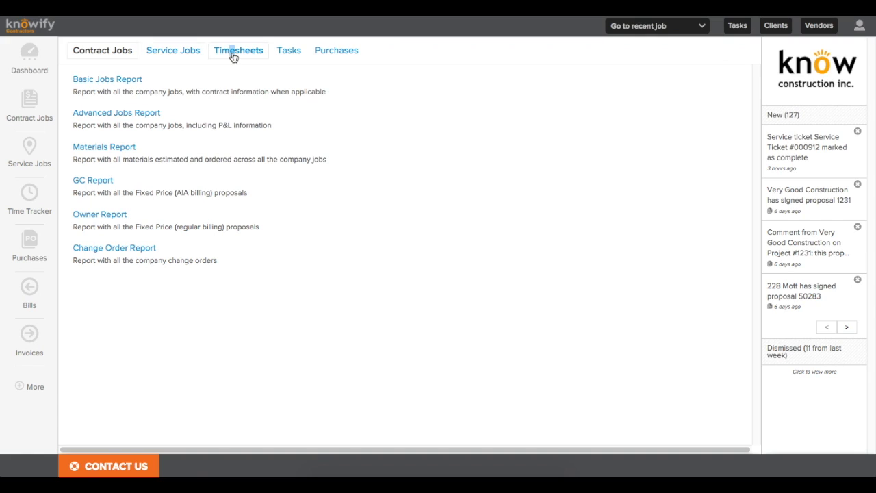
pyautogui.click(234, 56)
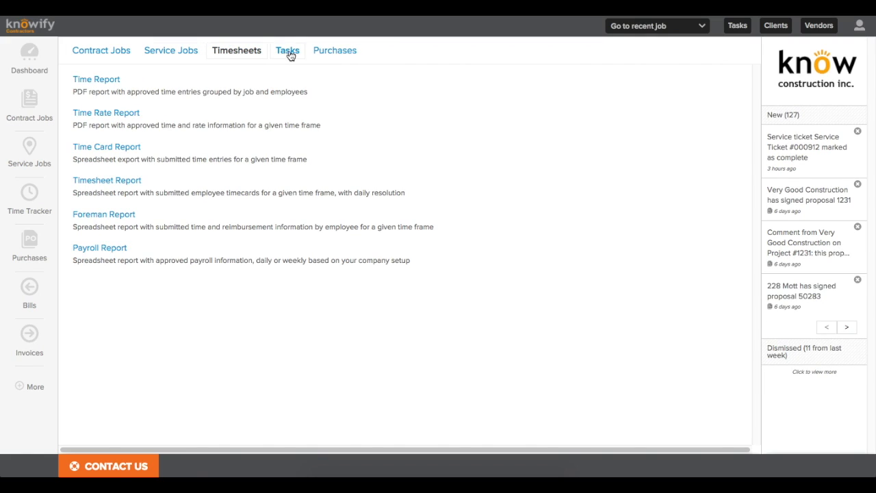
pyautogui.click(98, 59)
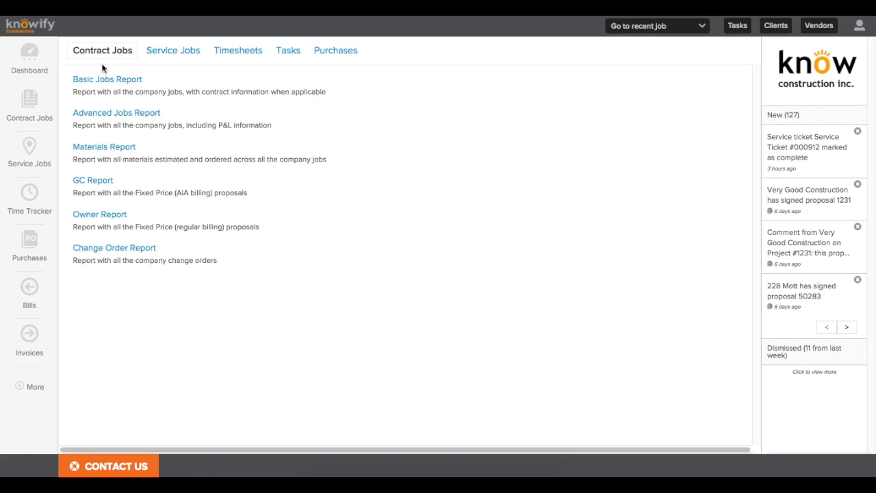
pyautogui.click(106, 113)
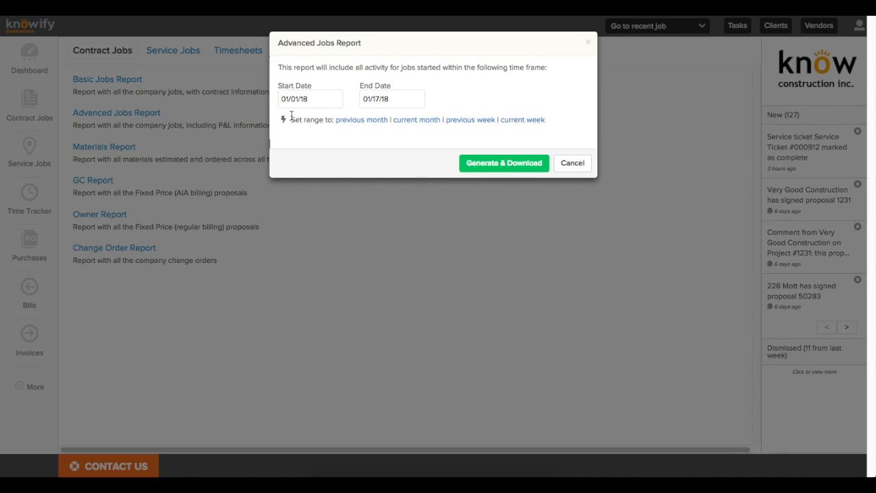
pyautogui.click(508, 169)
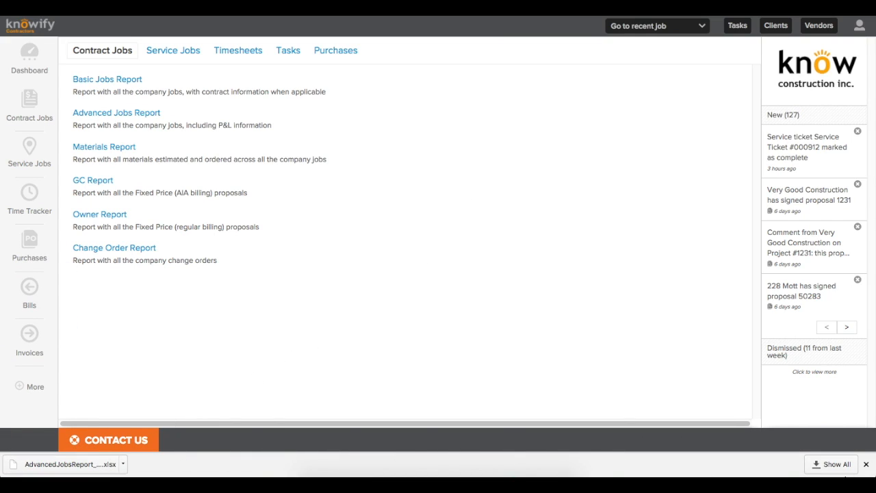
pyautogui.click(866, 464)
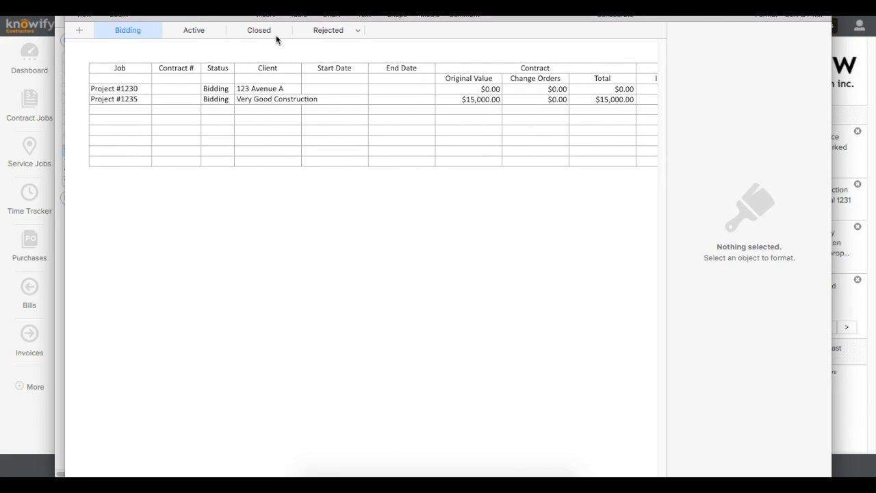
# Step: Scroll across every column of the Active jobs sheet, then quit Numbers without saving the Untitled document
pyautogui.click(188, 34)
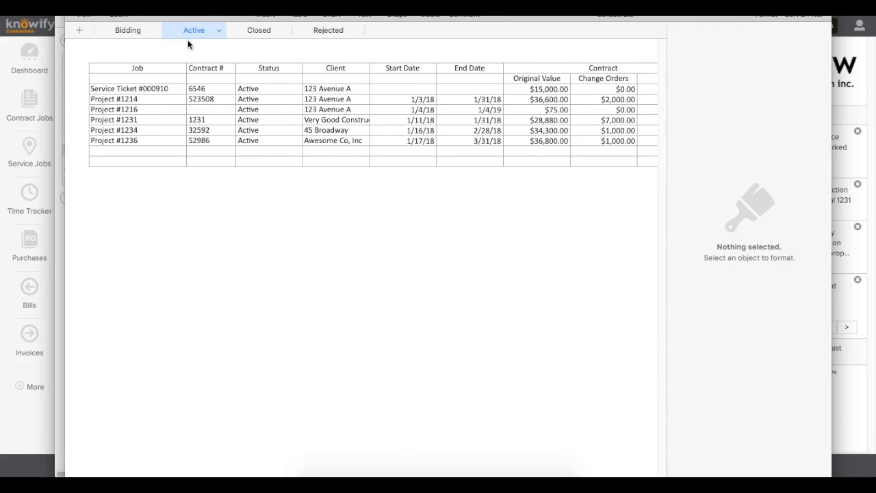
pyautogui.hscroll(5, 362, 113)
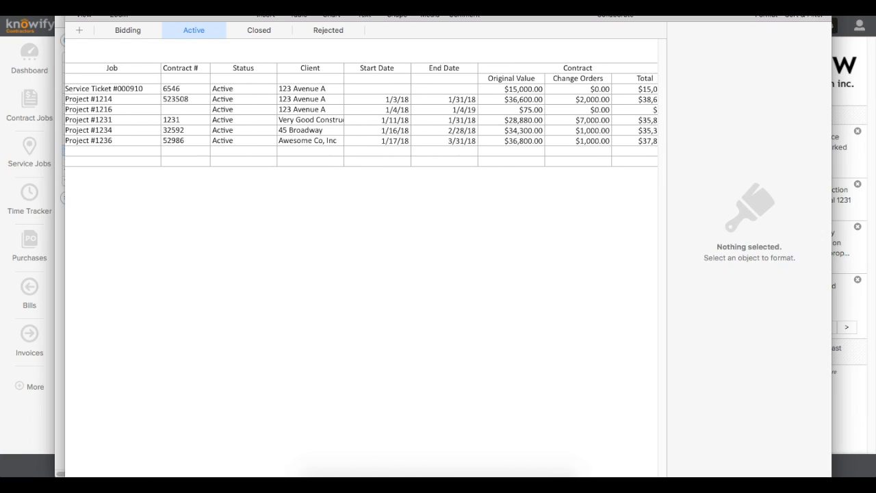
pyautogui.hscroll(7, 363, 113)
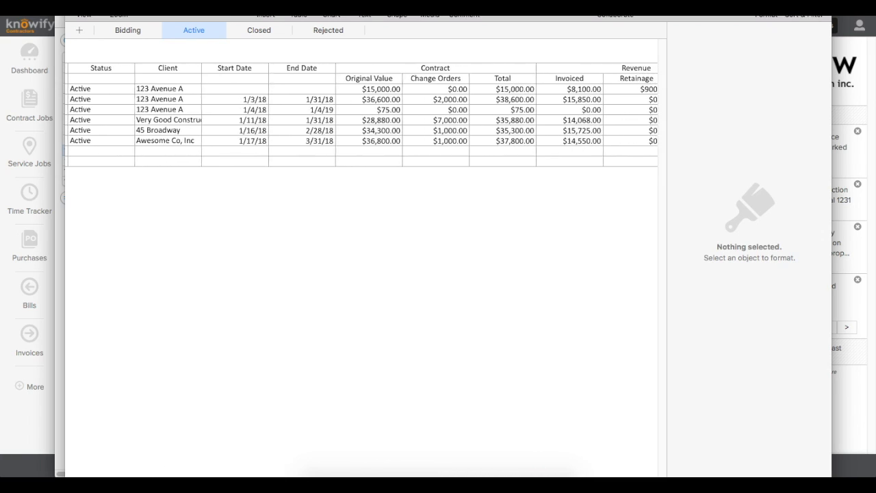
pyautogui.hscroll(5, 362, 113)
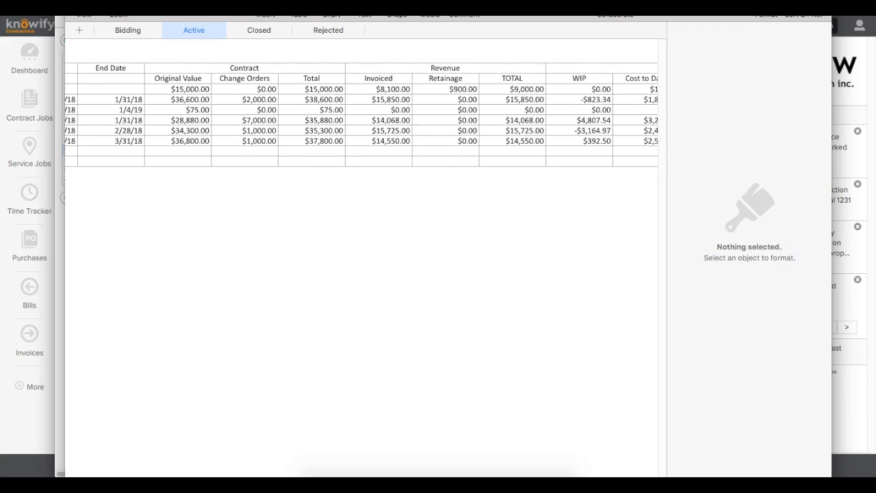
pyautogui.hscroll(7, 310, 476)
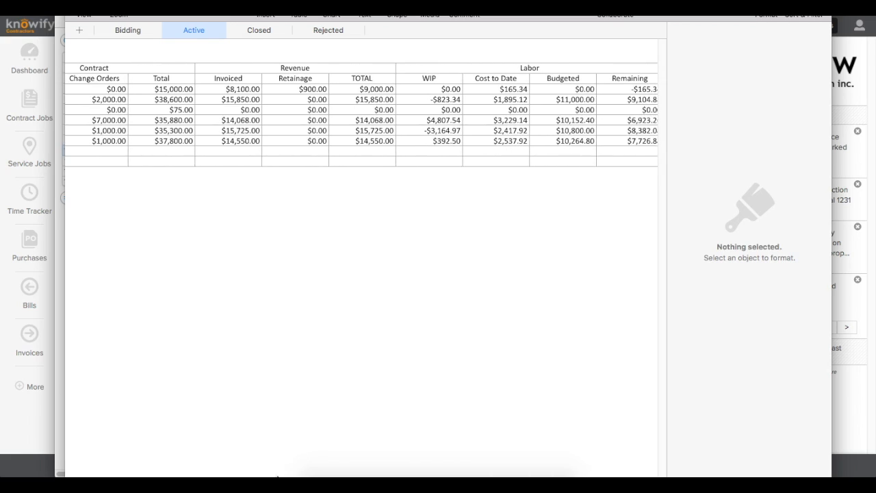
pyautogui.hscroll(4, 309, 476)
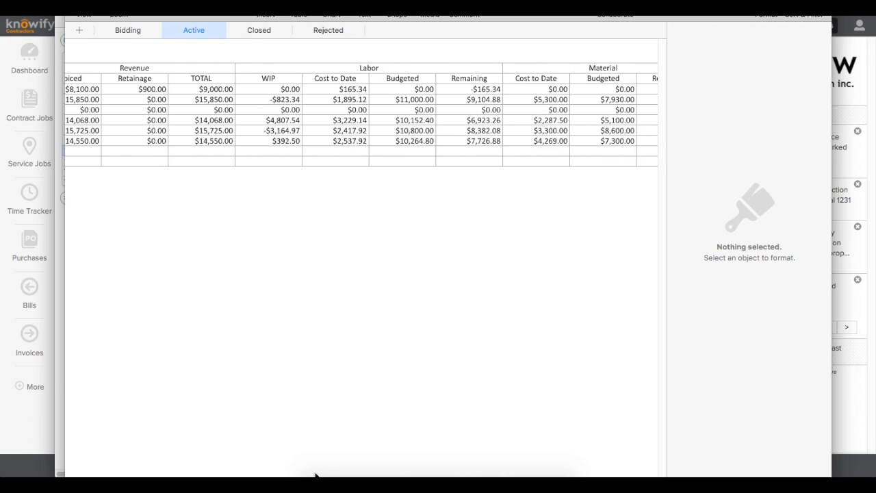
pyautogui.hscroll(10, 335, 472)
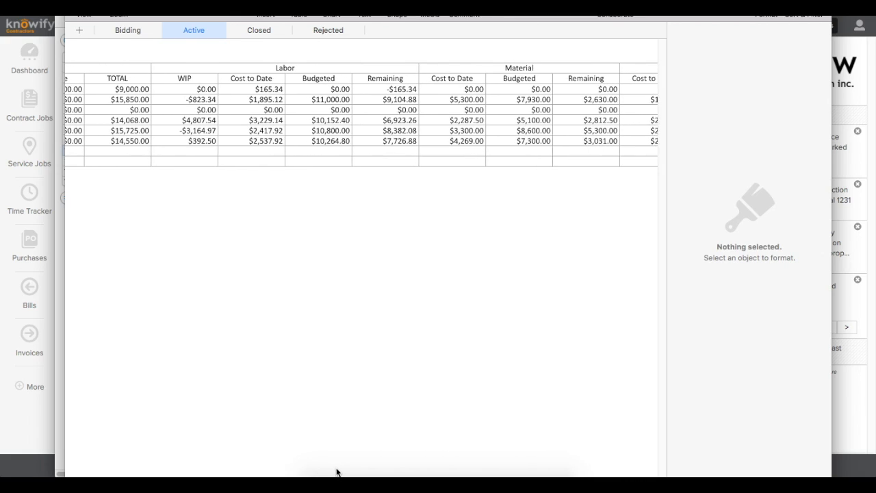
pyautogui.hscroll(12, 402, 471)
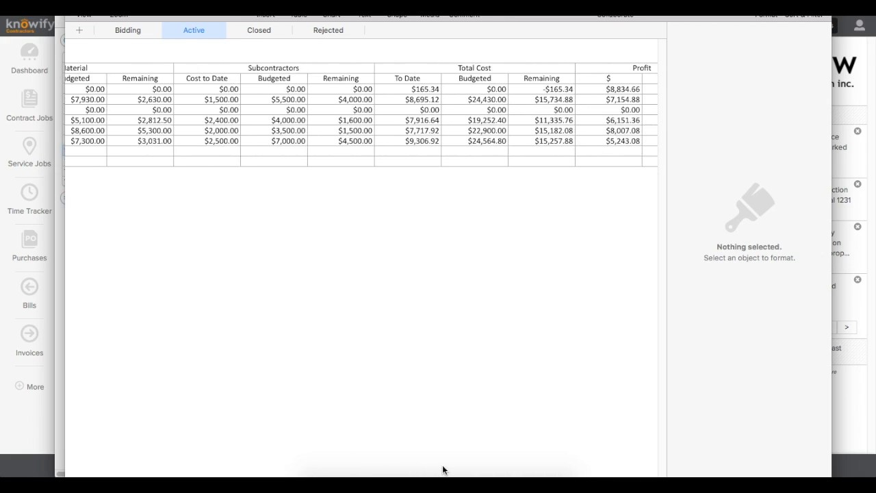
pyautogui.hscroll(4, 489, 464)
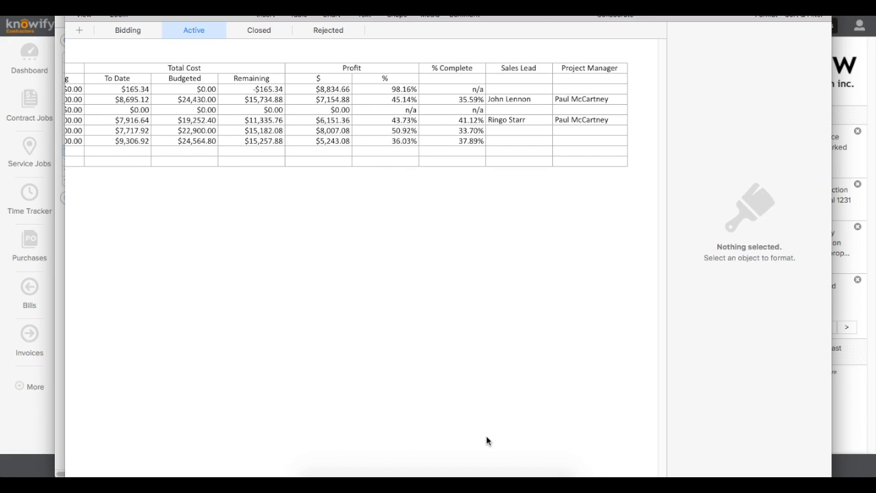
pyautogui.press('super+q')
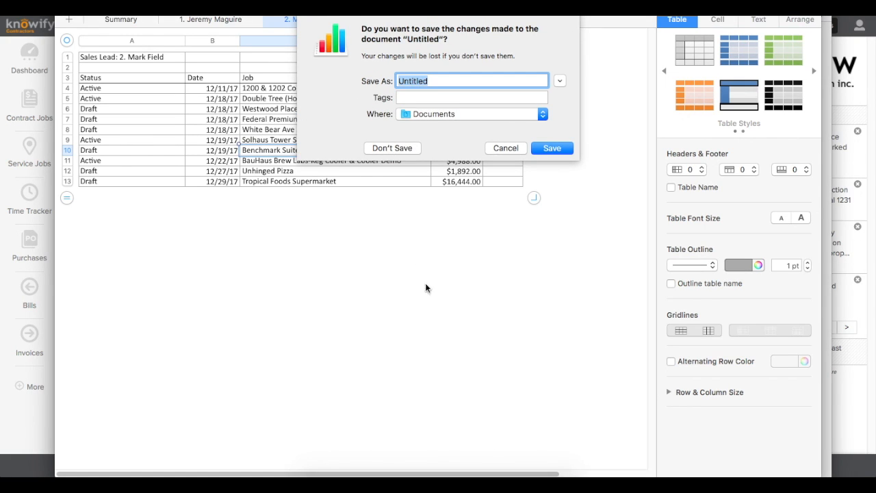
pyautogui.click(391, 148)
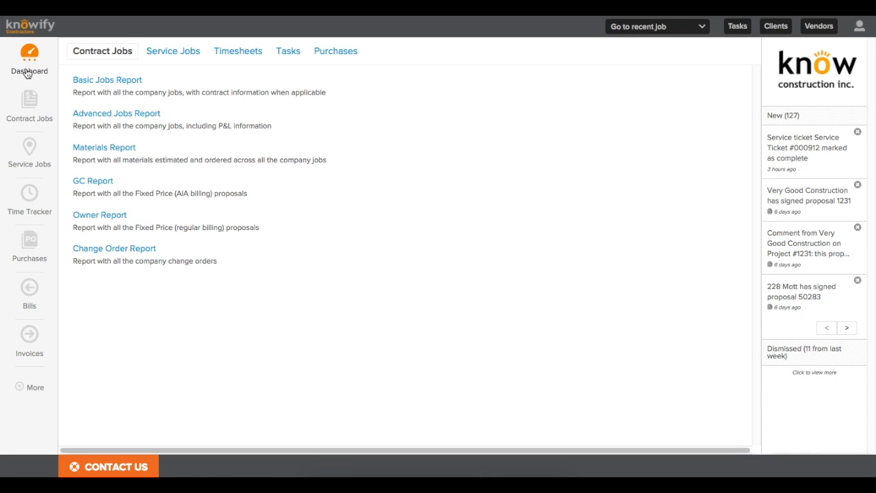
# Step: Return to the Dashboard showing $46,483.31 outstanding invoices, and open then close the account menu
pyautogui.click(28, 72)
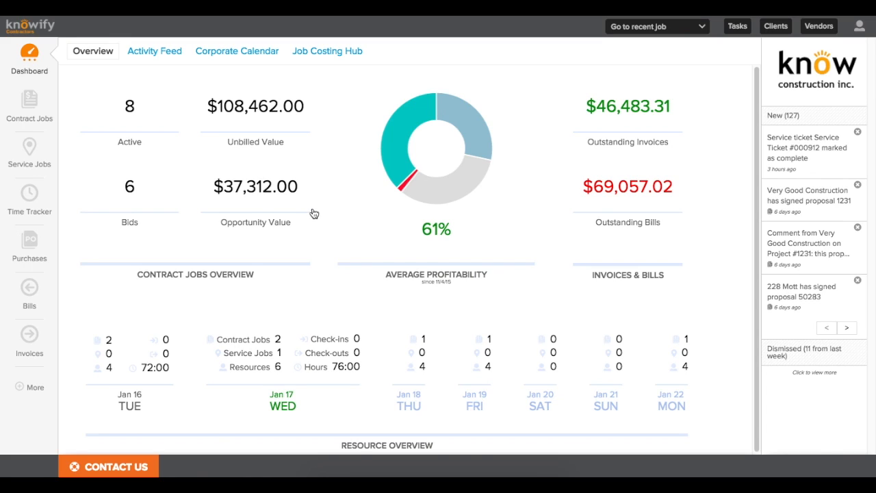
pyautogui.click(861, 27)
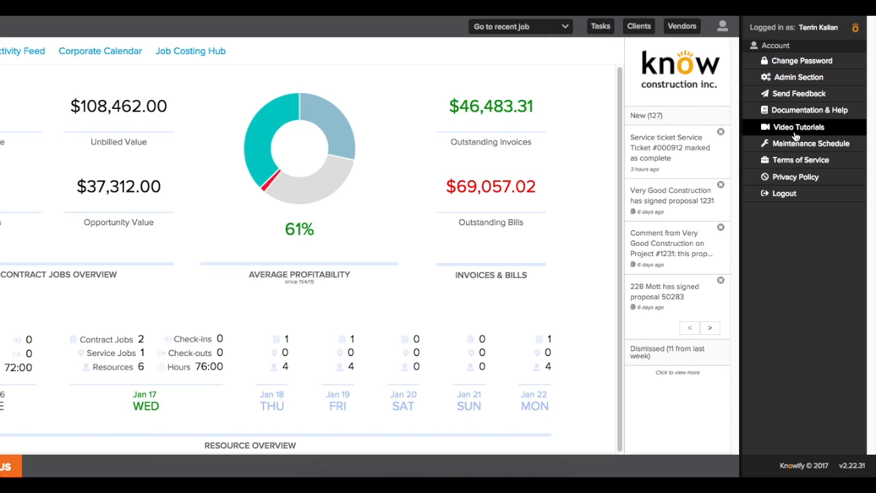
pyautogui.click(594, 49)
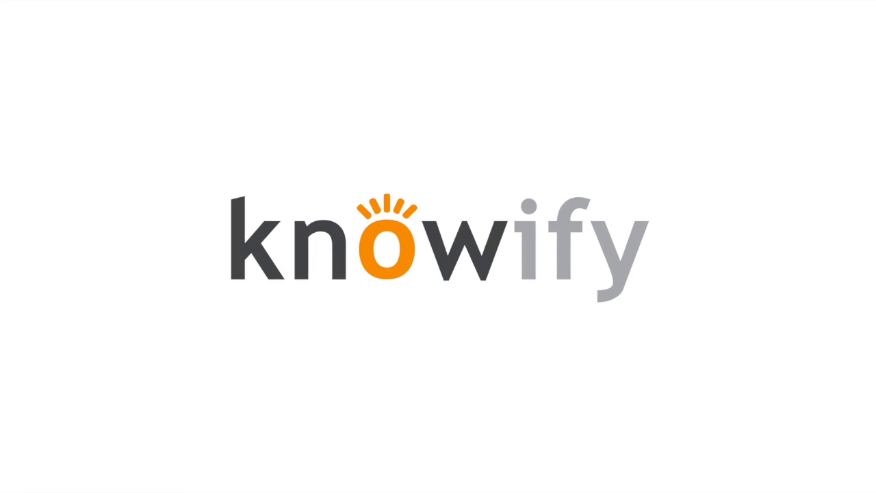